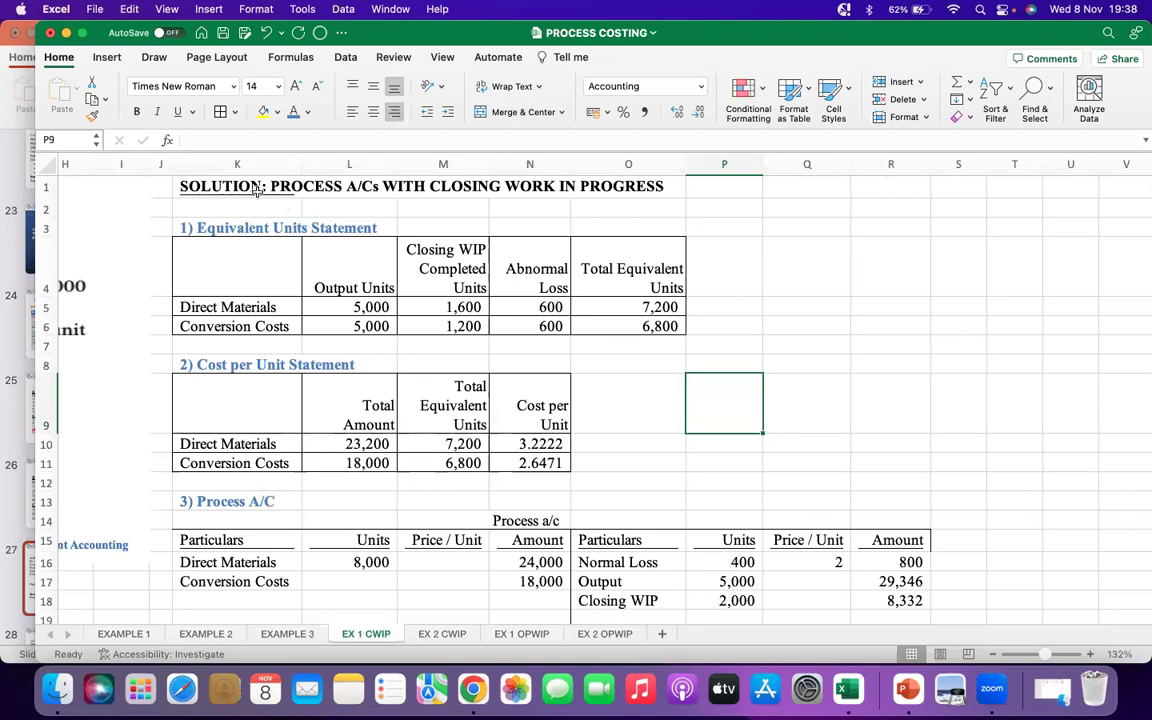
# Copy the whole solution block K1:S41 from the EX 1 CWIP sheet and paste it at K2 on the EX 1 OPWIP sheet.
pyautogui.moveTo(243, 183); pyautogui.dragTo(930, 370)
pyautogui.rightClick(811, 258)
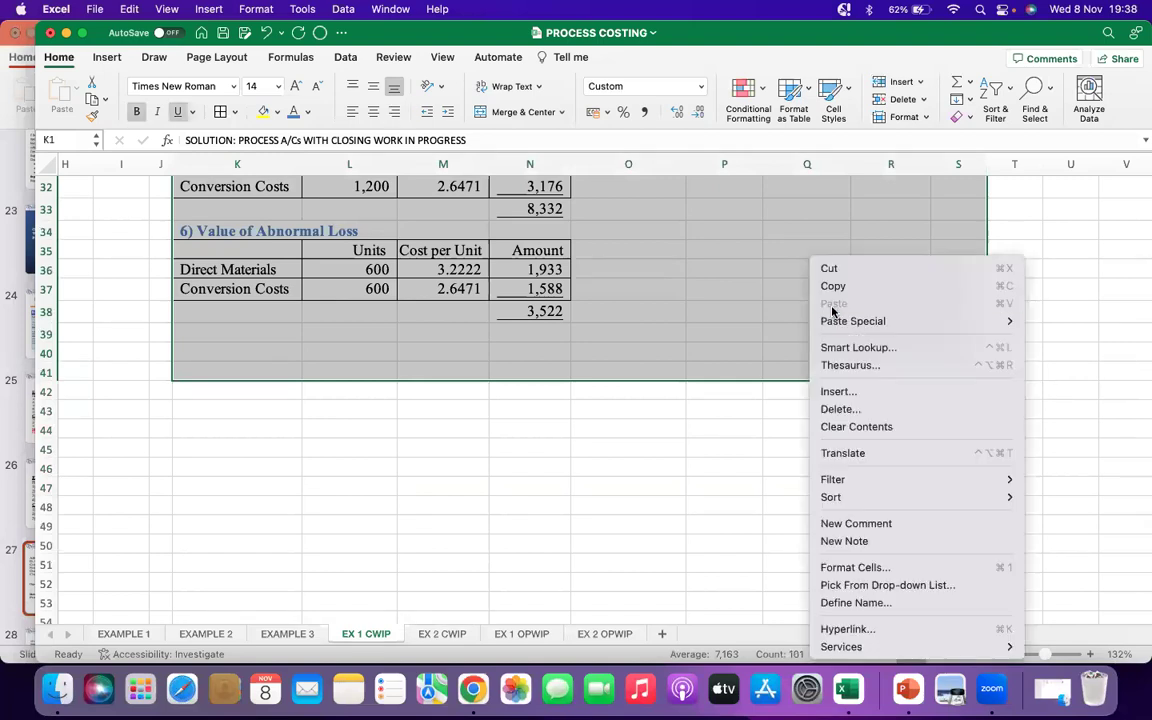
pyautogui.click(838, 288)
pyautogui.scroll(10, 756, 378)
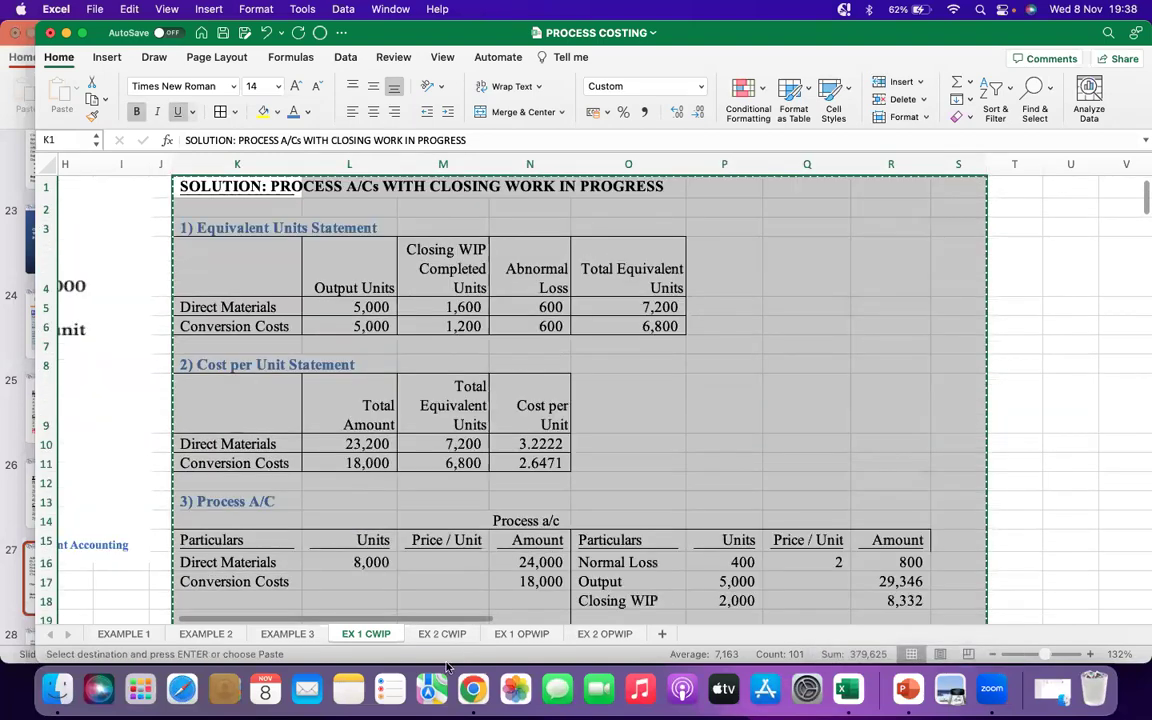
pyautogui.click(443, 634)
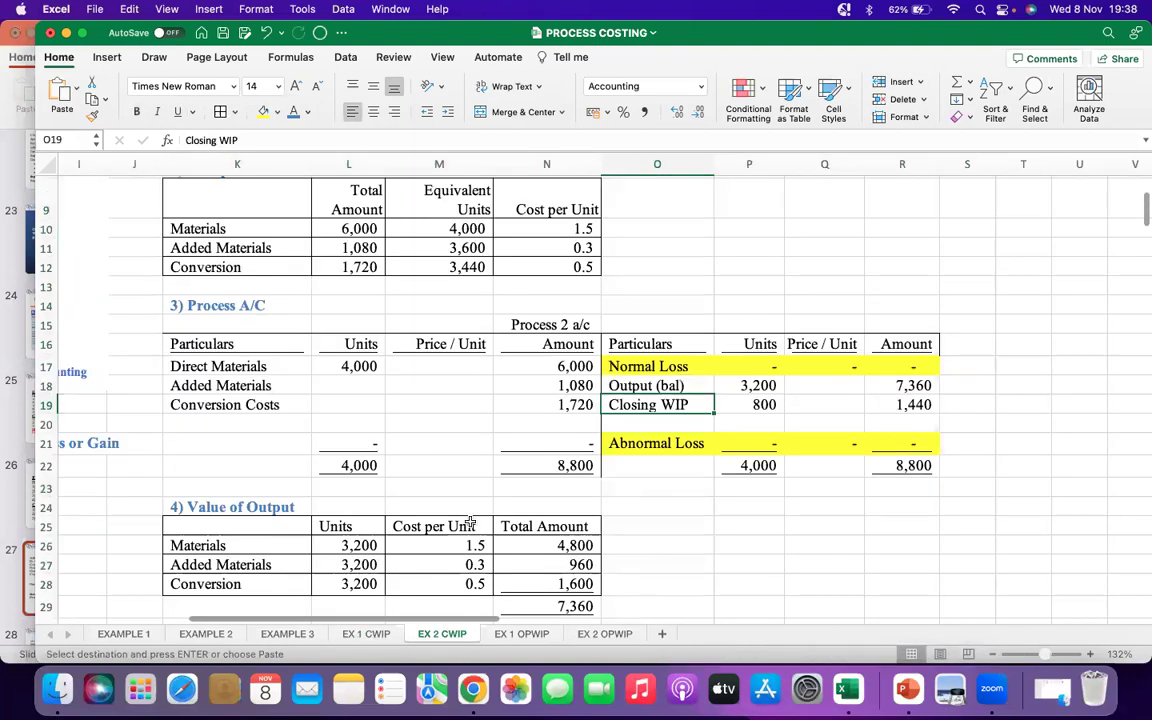
pyautogui.click(518, 634)
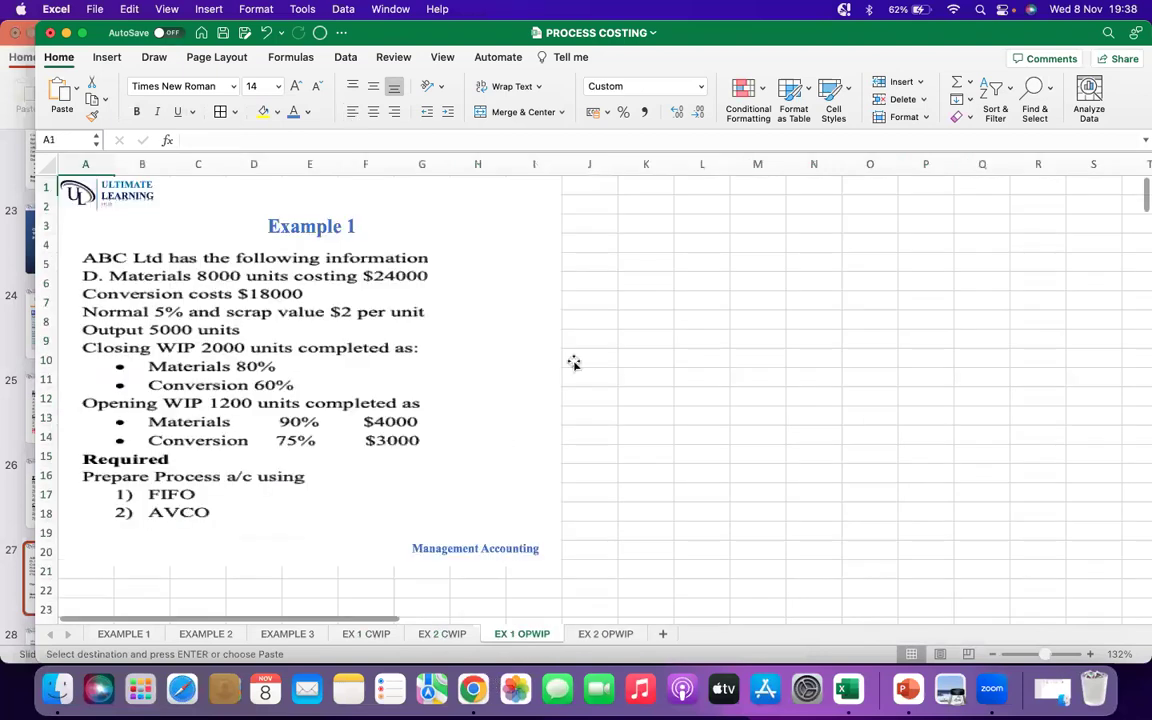
pyautogui.rightClick(635, 205)
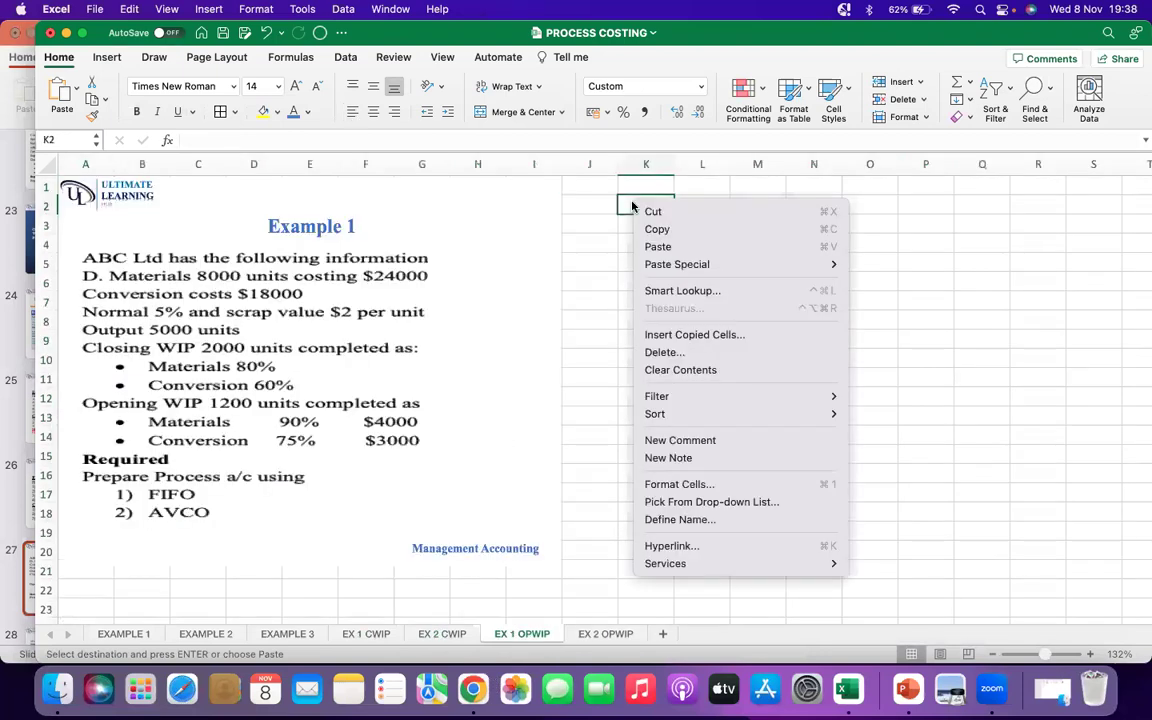
pyautogui.click(662, 247)
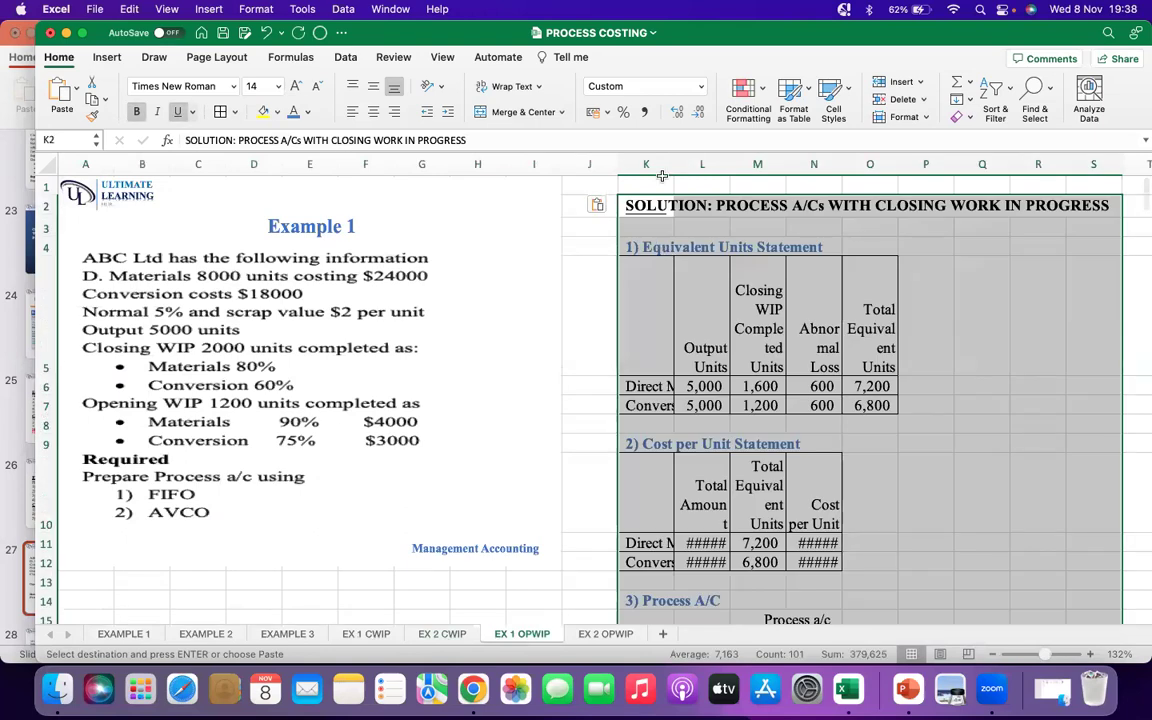
# Narrow column J and, with the window in full screen, widen columns K to O to fit the pasted labels and amounts.
pyautogui.moveTo(617, 165); pyautogui.dragTo(587, 165)
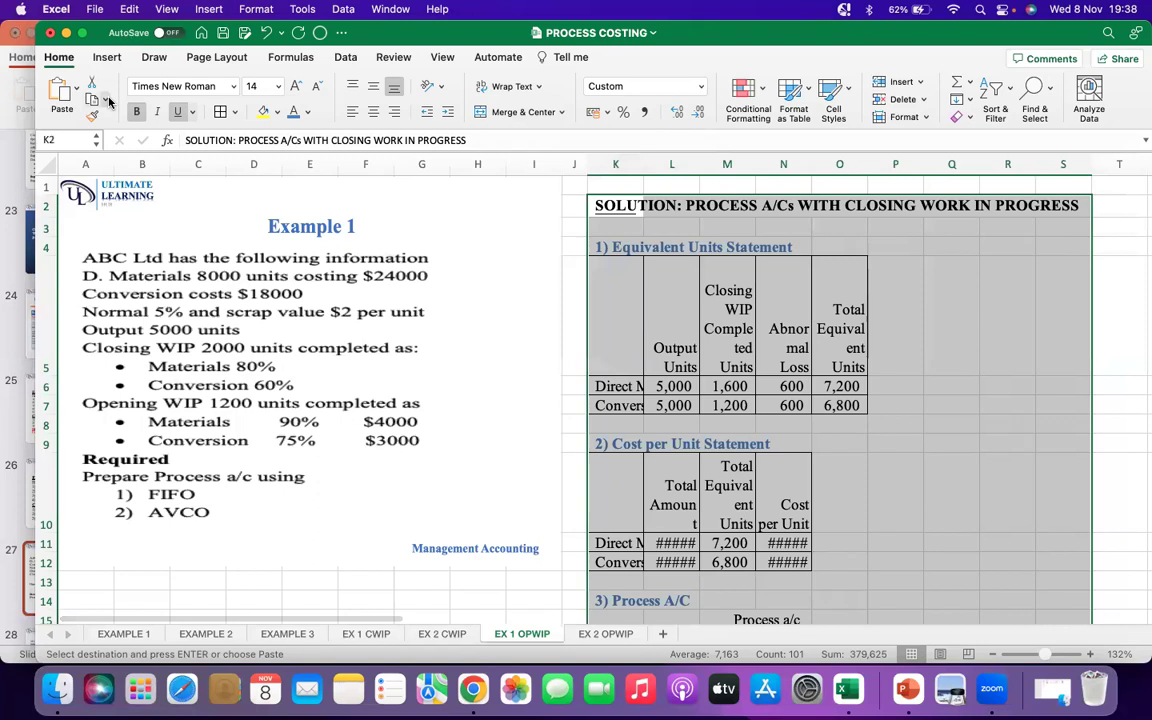
pyautogui.click(82, 33)
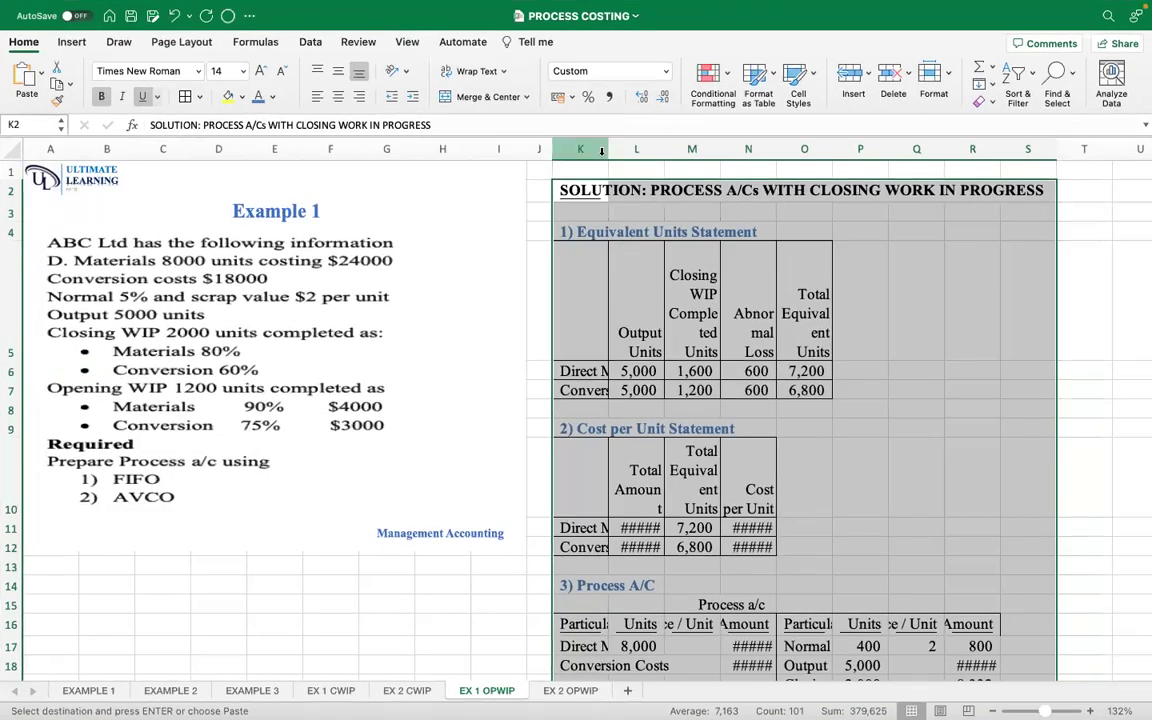
pyautogui.moveTo(608, 149); pyautogui.dragTo(1144, 148)
# Reapply text wrapping to the Equivalent Units Statement header row K5:O5 and widen column M so "Closing WIP" fits on one line.
pyautogui.moveTo(674, 270); pyautogui.dragTo(960, 302)
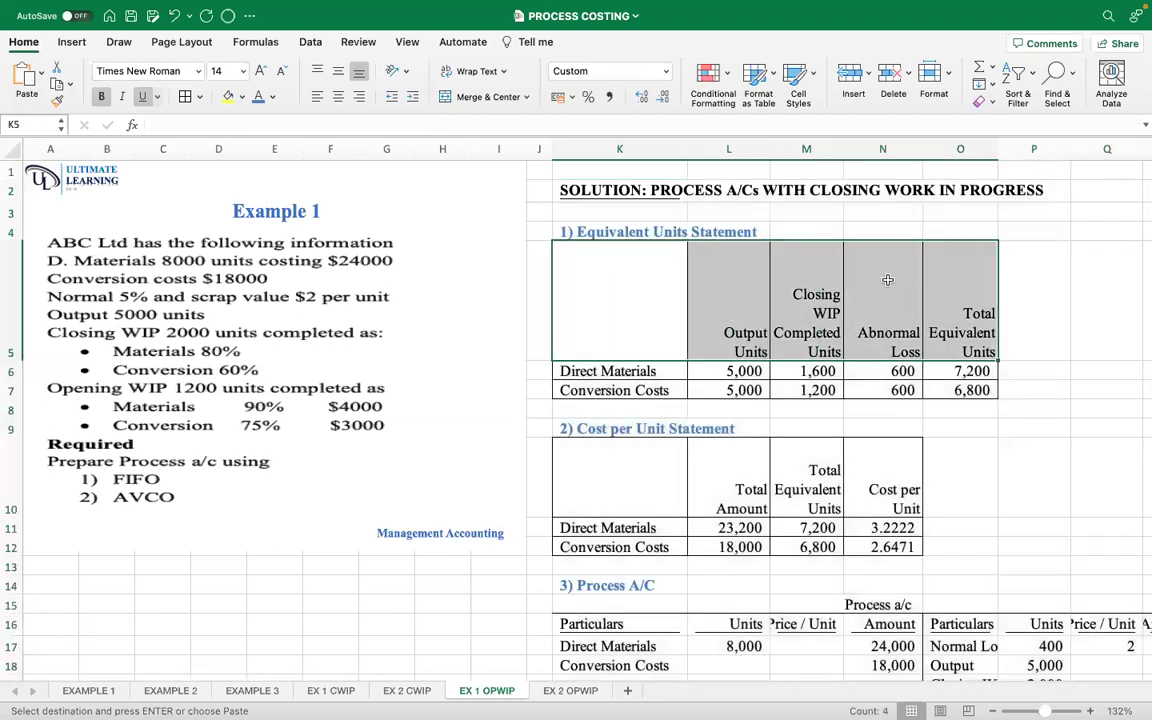
pyautogui.click(474, 72)
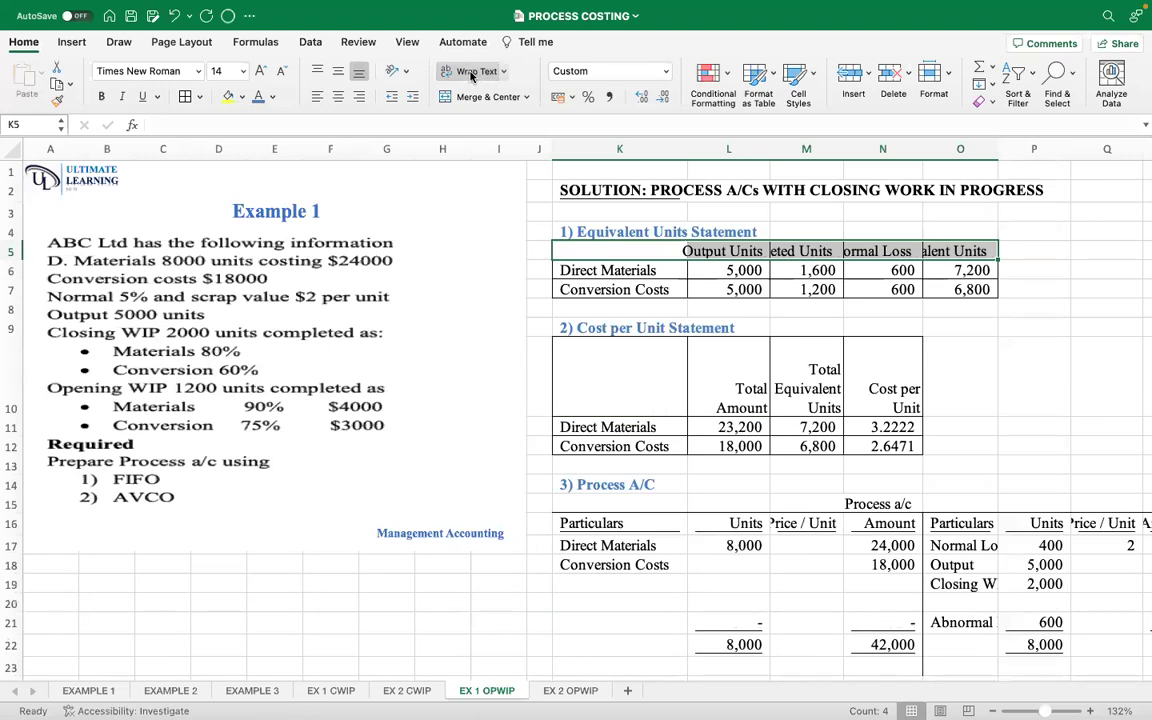
pyautogui.click(474, 72)
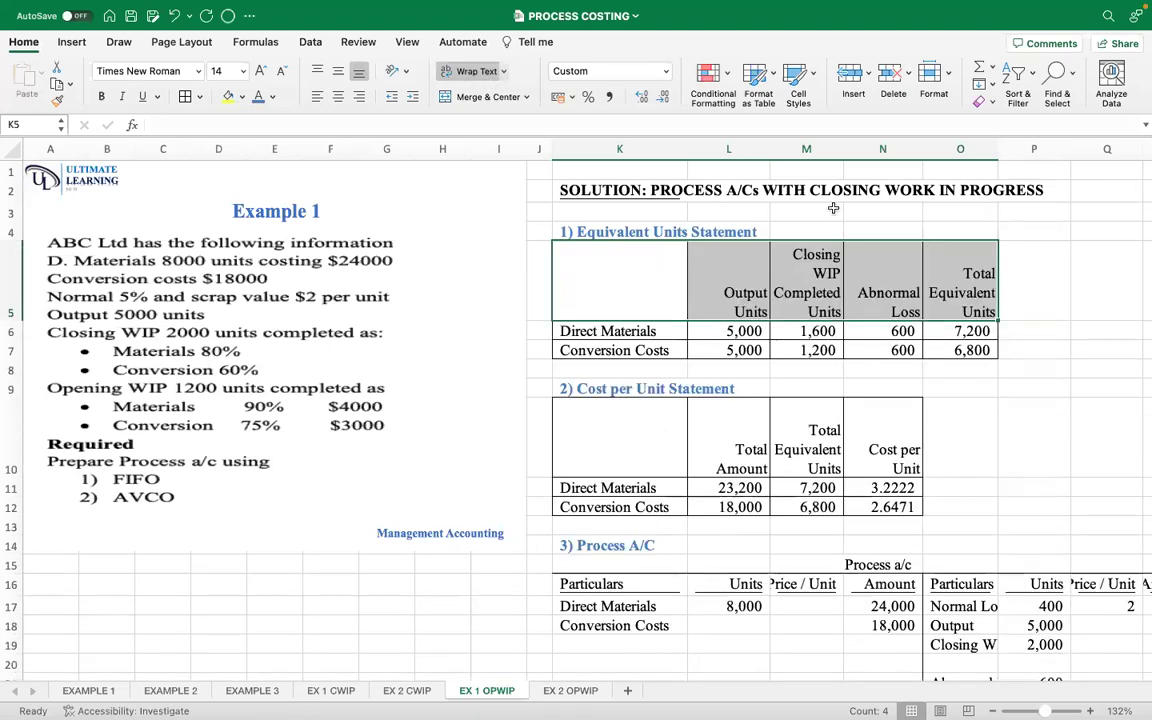
pyautogui.moveTo(840, 153); pyautogui.dragTo(856, 151)
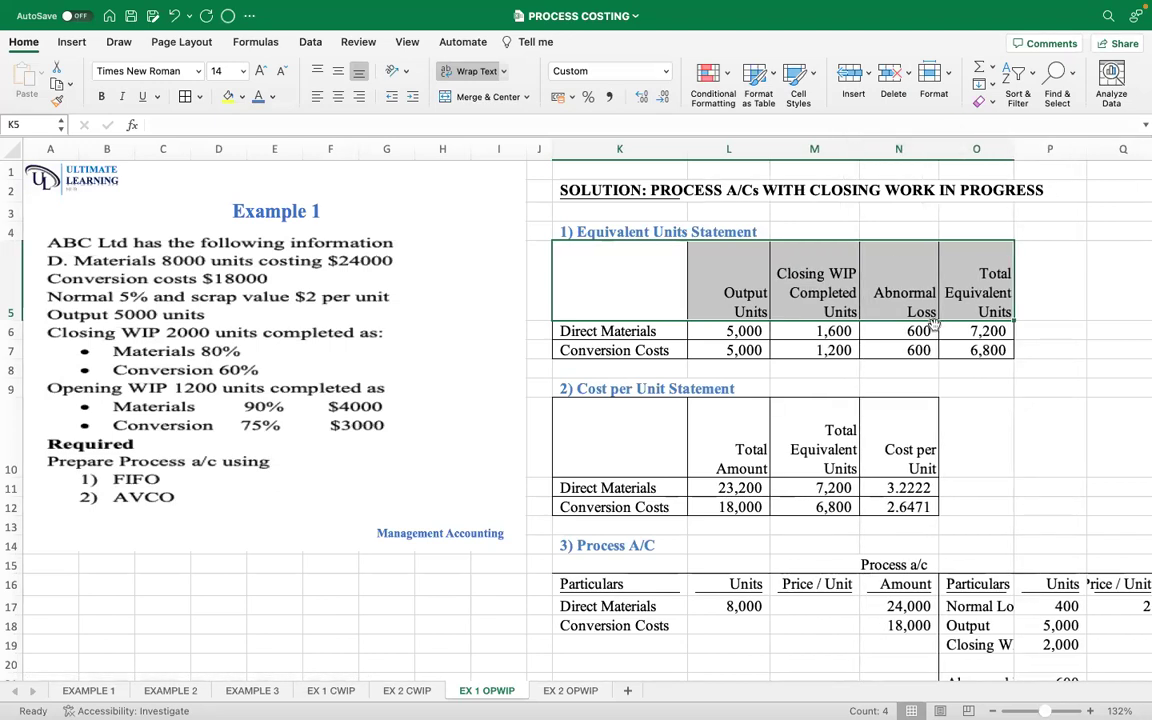
# Clear the figures in the Equivalent Units and Cost per Unit statements, and refit the wrapped header row of the Cost per Unit Statement.
pyautogui.scroll(-1, 640, 480)
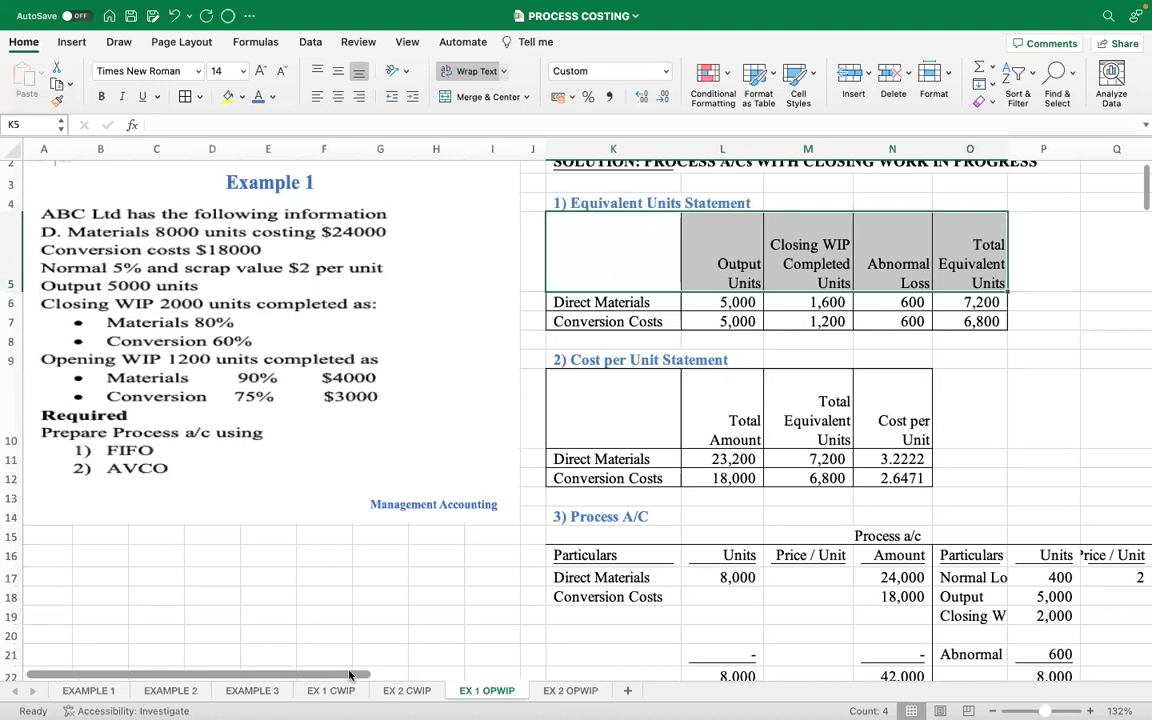
pyautogui.hscroll(3, 494, 385)
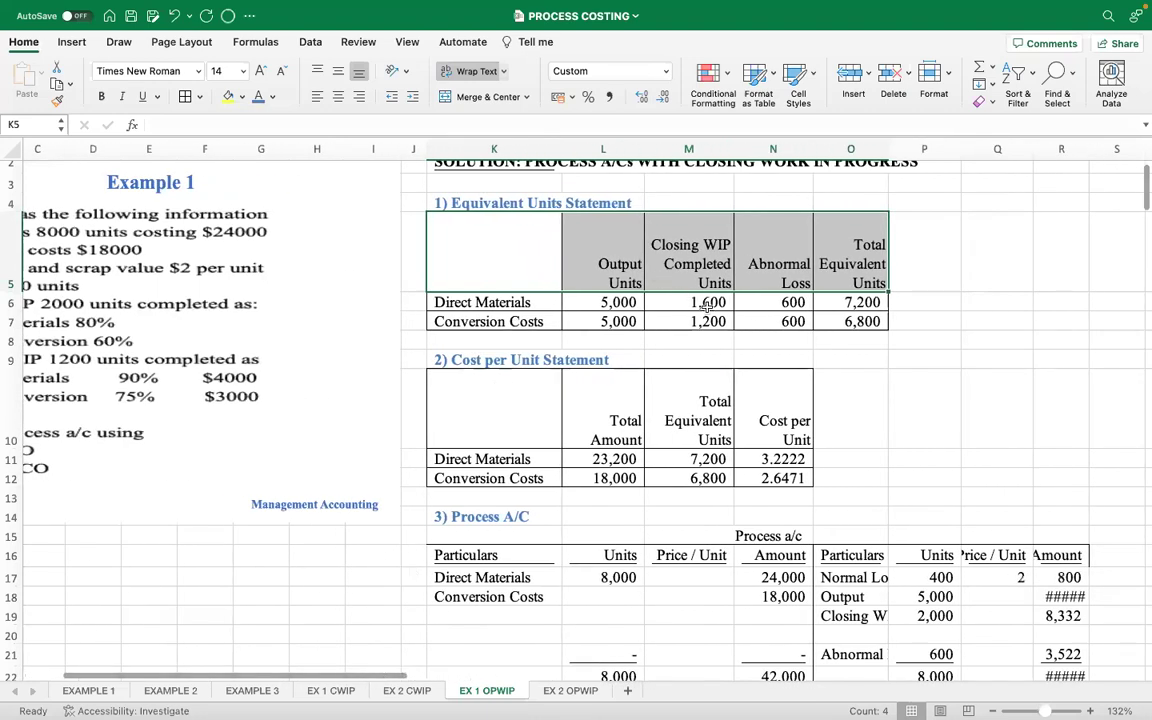
pyautogui.scroll(-1, 707, 309)
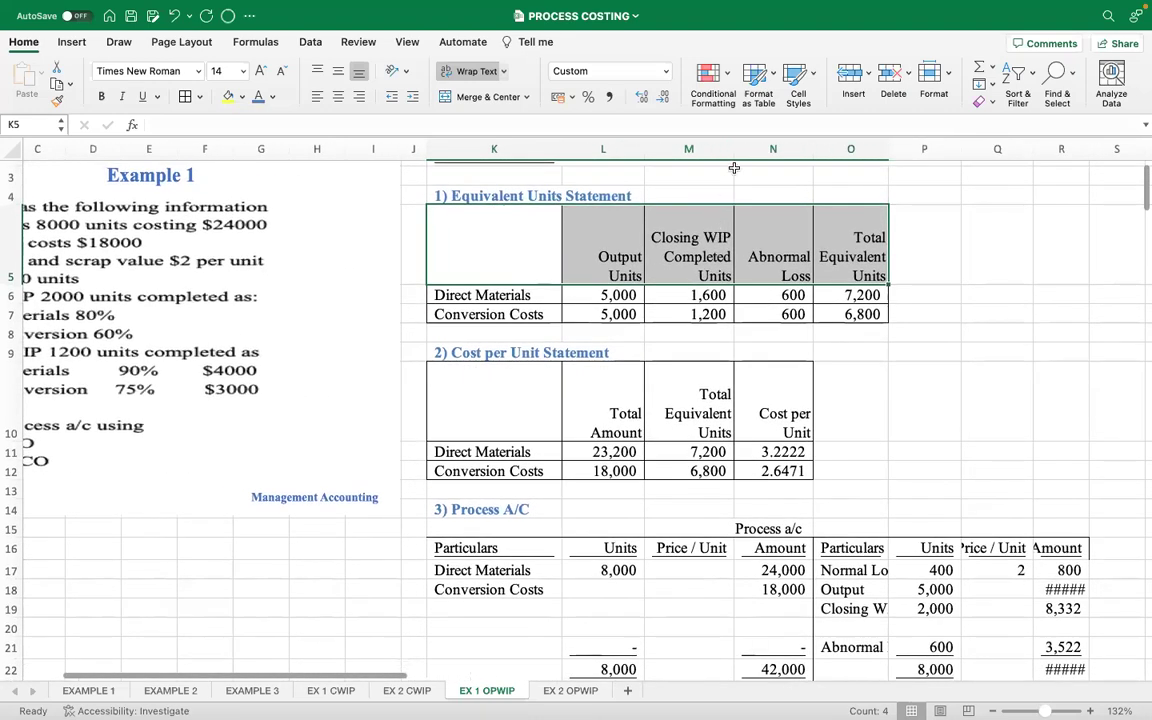
pyautogui.moveTo(622, 295); pyautogui.dragTo(850, 312)
pyautogui.press('Delete')
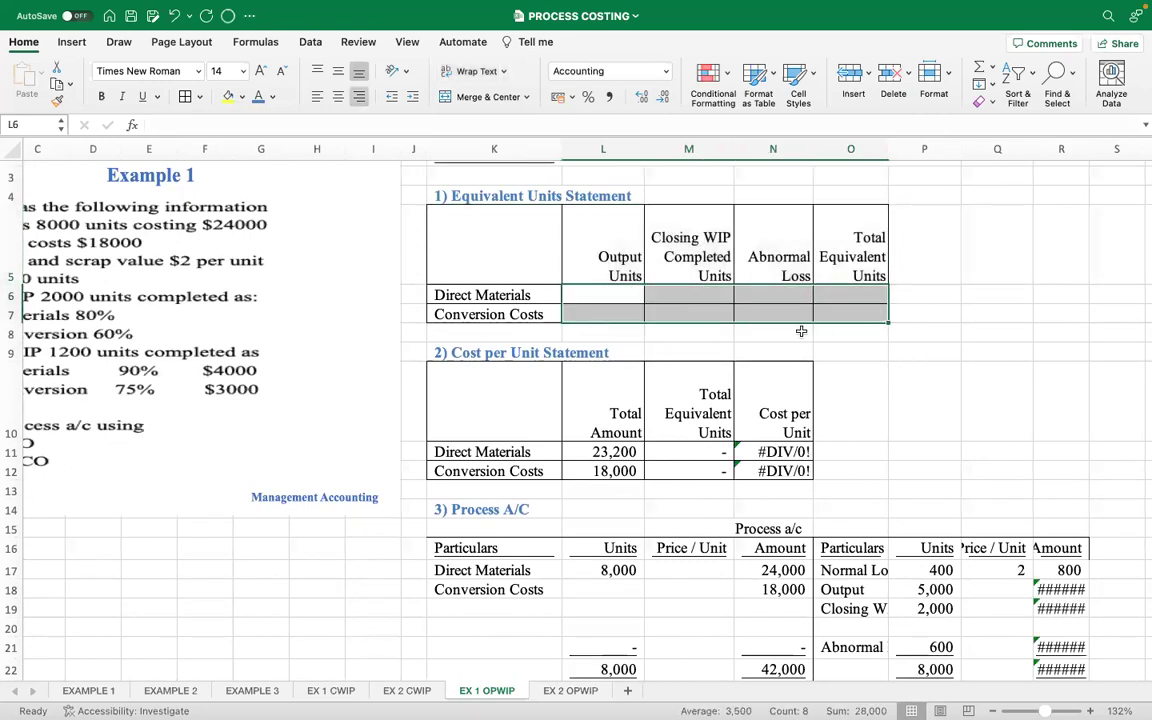
pyautogui.moveTo(598, 452); pyautogui.dragTo(760, 471)
pyautogui.press('Delete')
pyautogui.click(861, 365)
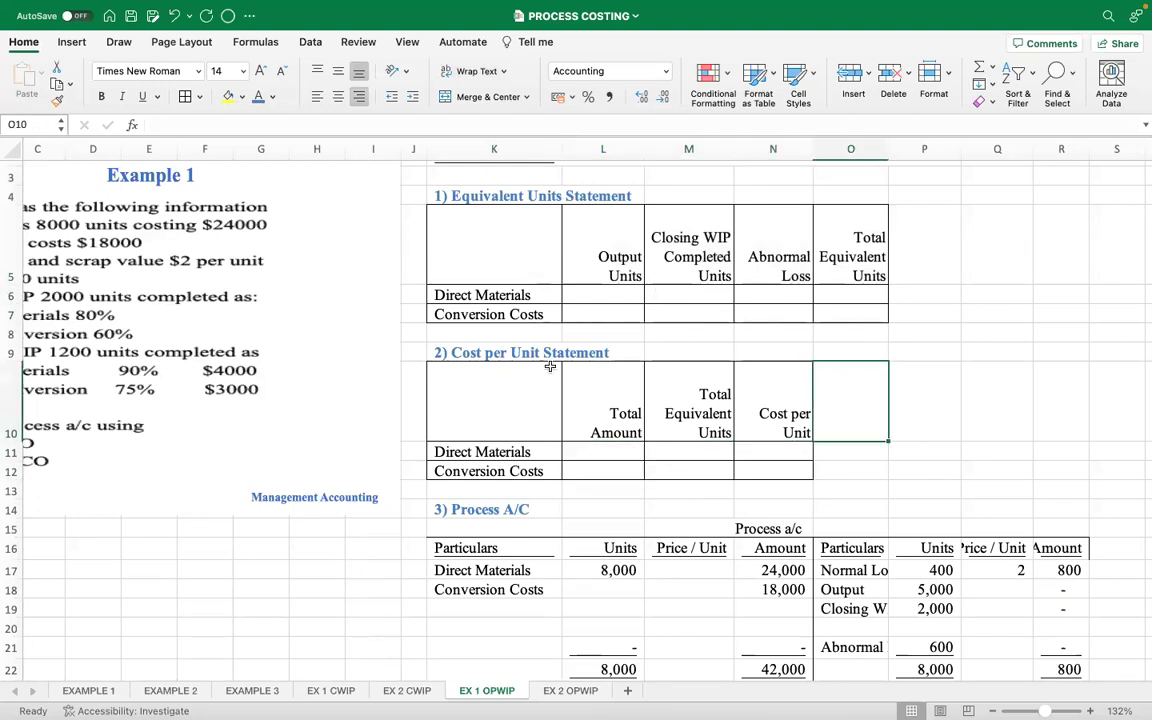
pyautogui.moveTo(535, 385); pyautogui.dragTo(775, 410)
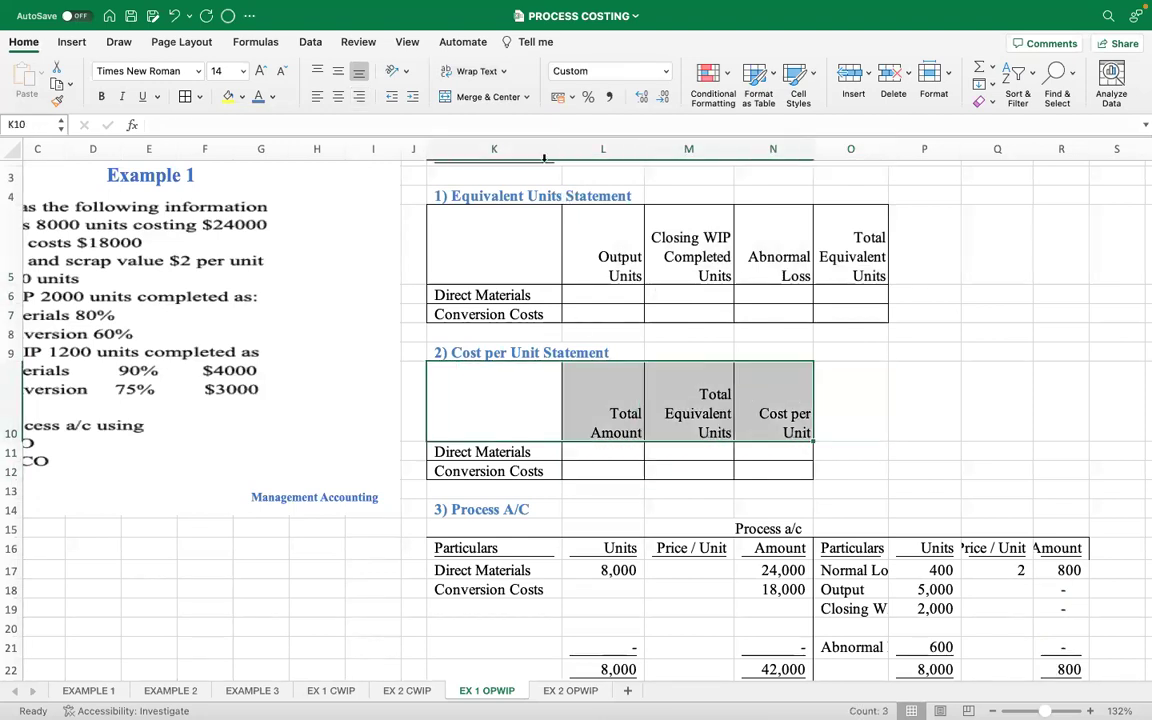
pyautogui.click(478, 72)
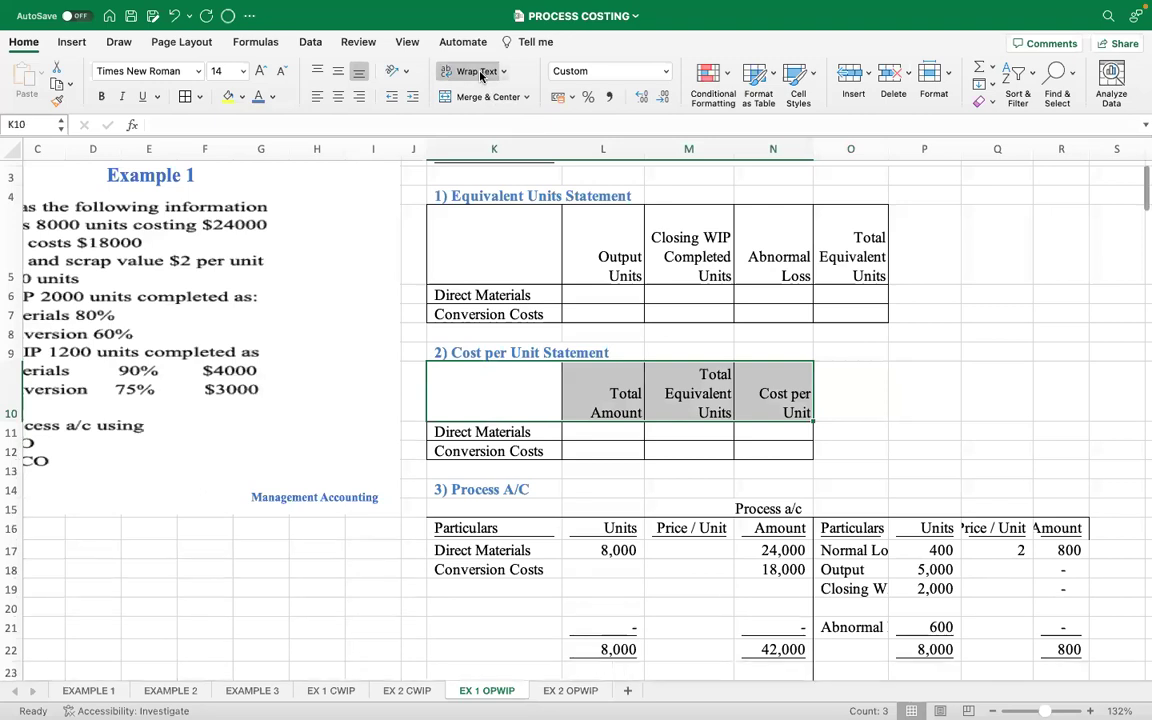
# Clear the units, prices and amounts on both sides of the Process A/C above its totals, and widen column O to fit its labels.
pyautogui.scroll(-3, 735, 420)
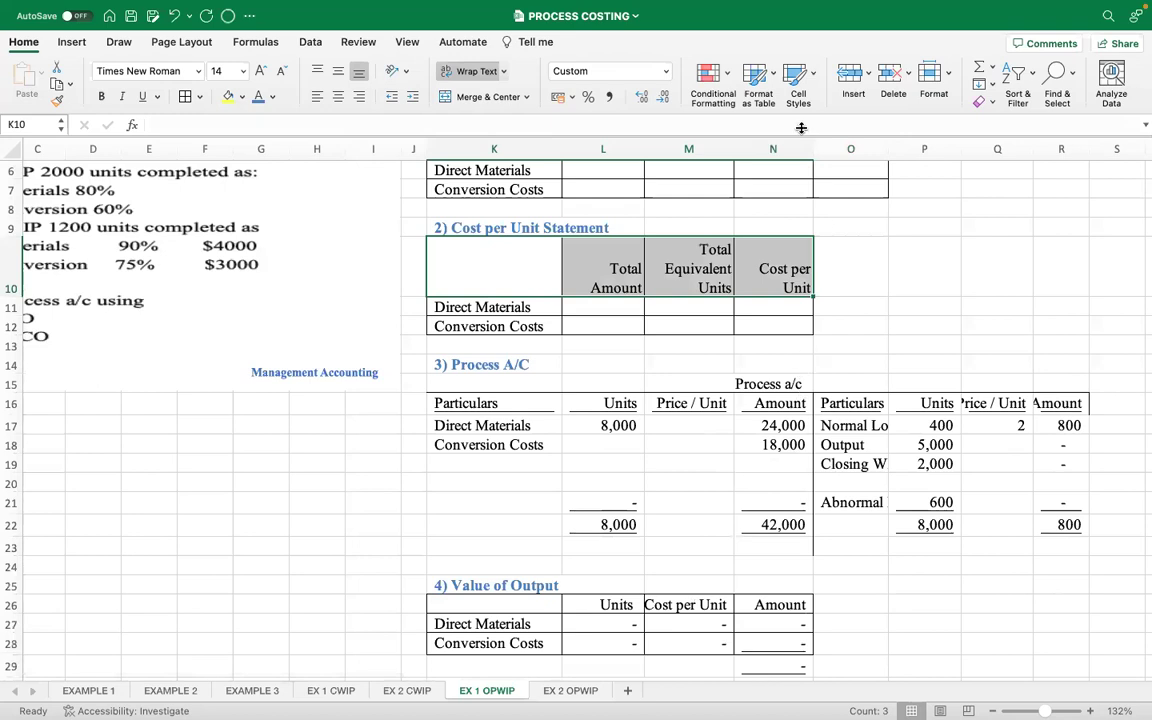
pyautogui.moveTo(624, 425); pyautogui.dragTo(748, 467)
pyautogui.press('Delete')
pyautogui.moveTo(905, 425); pyautogui.dragTo(1036, 501)
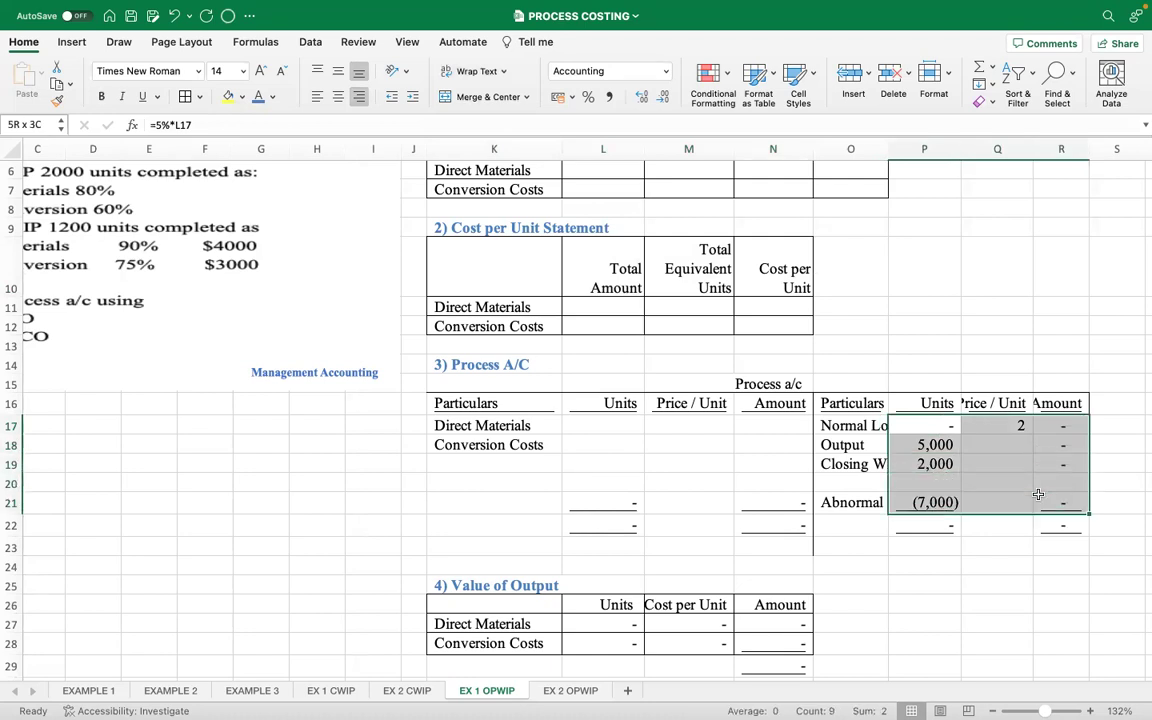
pyautogui.press('Delete')
pyautogui.click(966, 576)
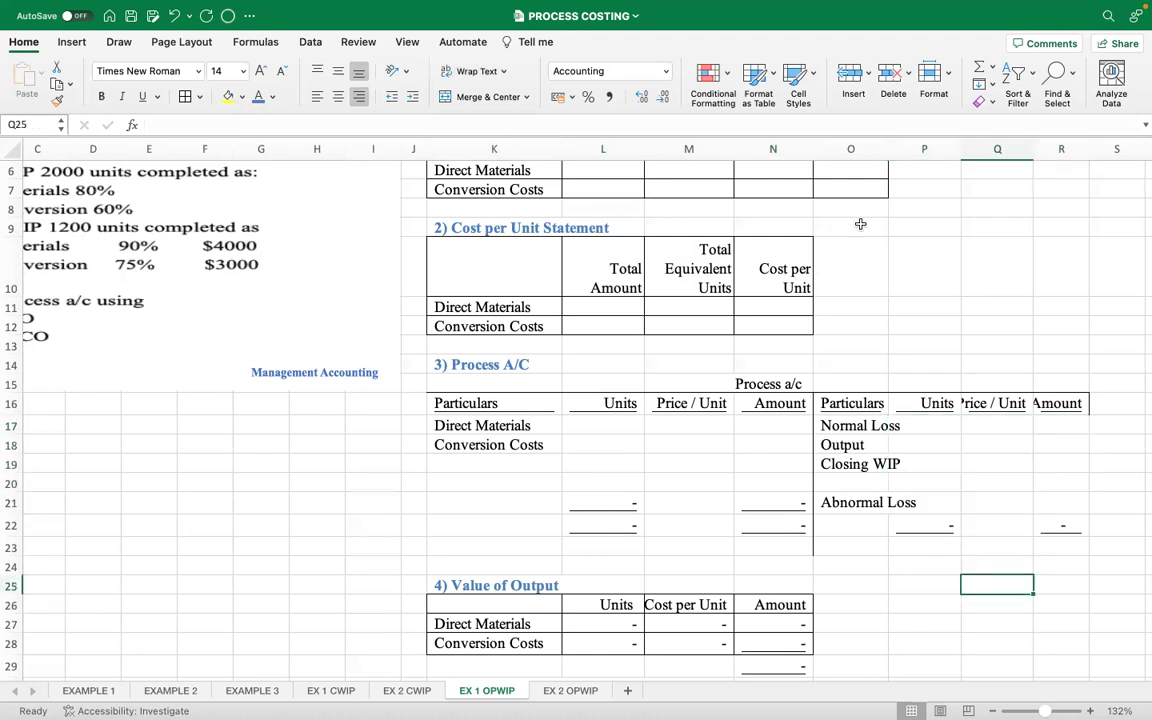
pyautogui.moveTo(887, 149); pyautogui.dragTo(926, 148)
# Clear the material and conversion cost figures in the Value of Output, Value of Closing WIP Completed and Value of Abnormal Loss tables.
pyautogui.scroll(-3, 827, 308)
pyautogui.scroll(-5, 827, 308)
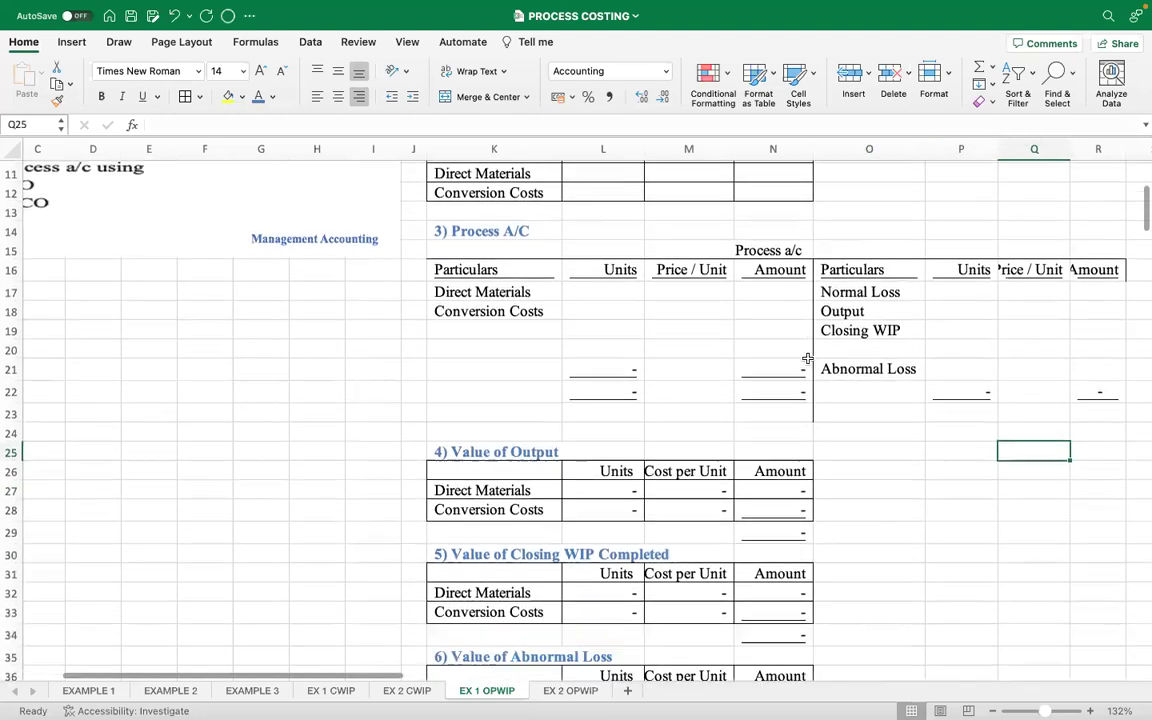
pyautogui.moveTo(623, 404); pyautogui.dragTo(800, 416)
pyautogui.click(875, 433)
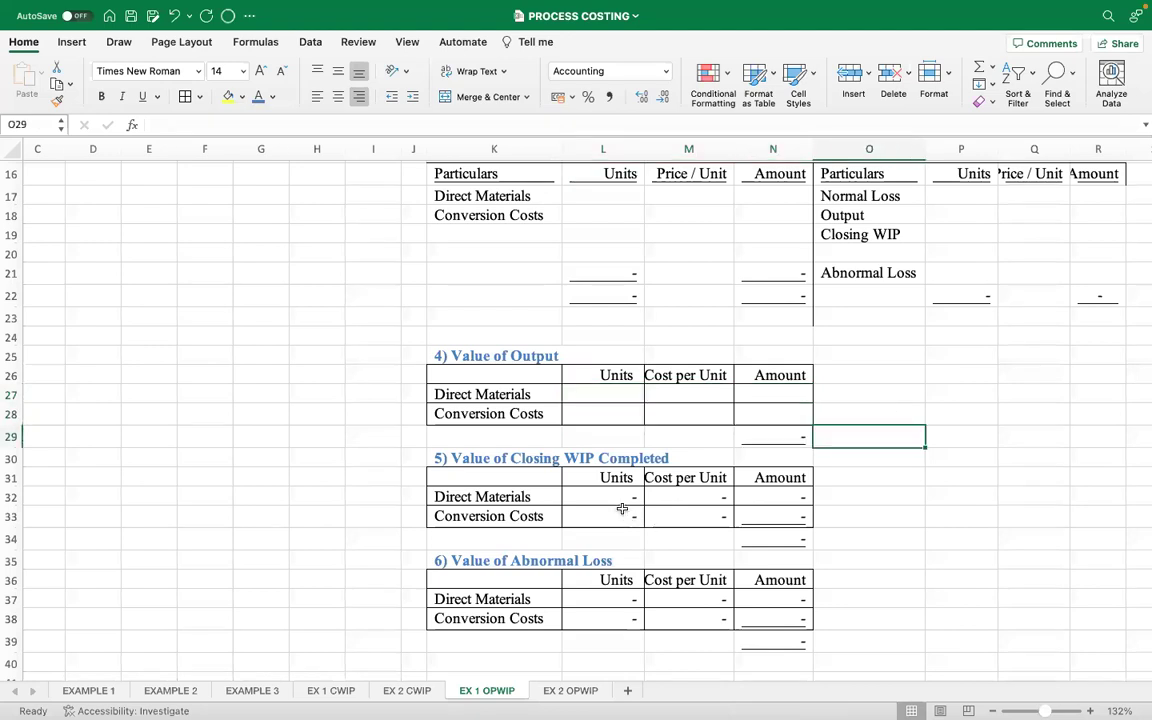
pyautogui.moveTo(619, 500); pyautogui.dragTo(758, 520)
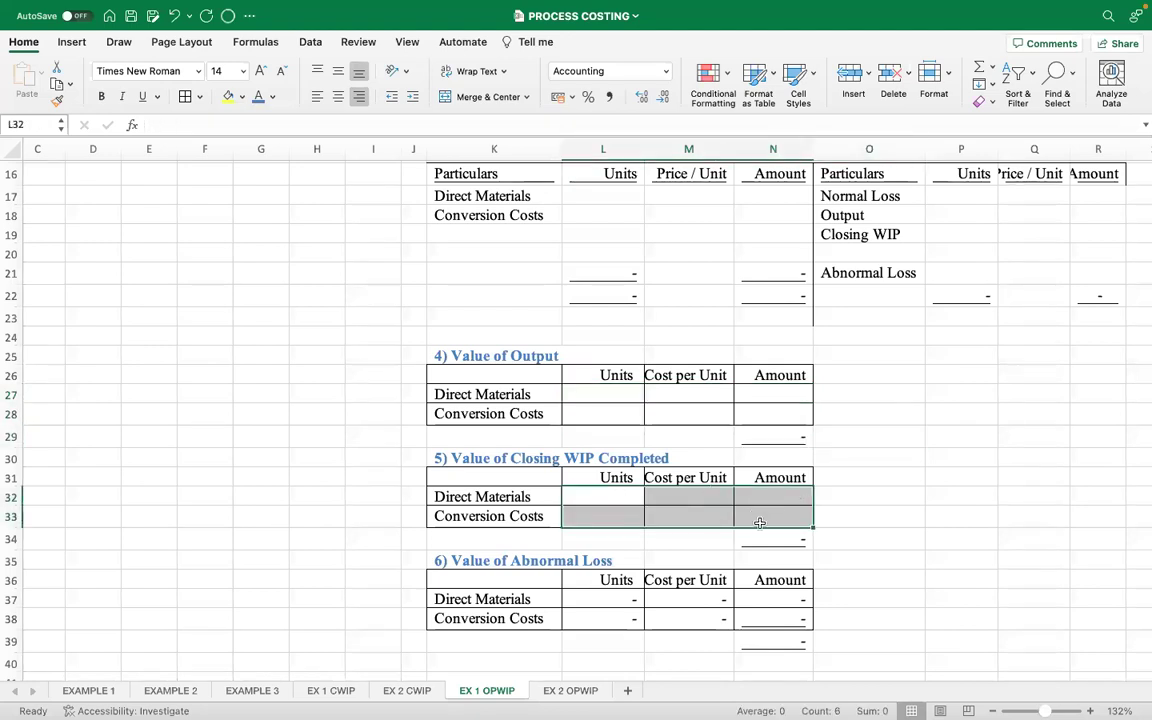
pyautogui.moveTo(595, 594); pyautogui.dragTo(750, 613)
pyautogui.click(846, 556)
pyautogui.scroll(5, 851, 507)
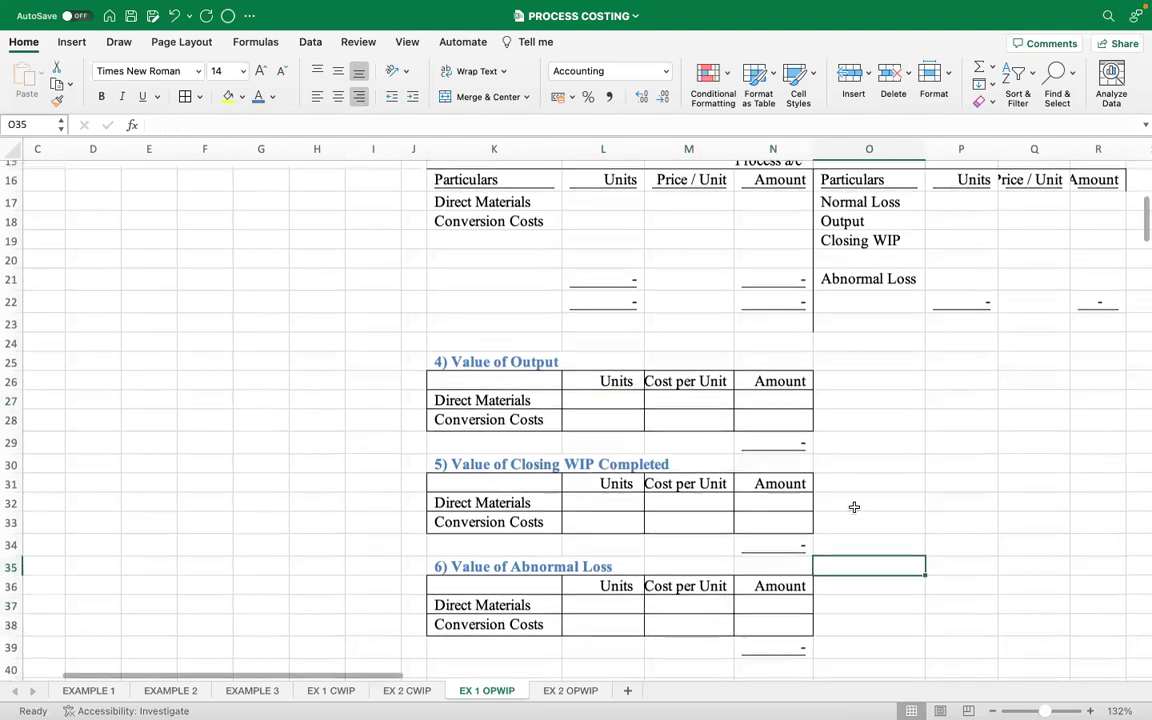
pyautogui.scroll(3, 760, 450)
pyautogui.moveTo(515, 363); pyautogui.dragTo(516, 377)
pyautogui.rightClick(517, 377)
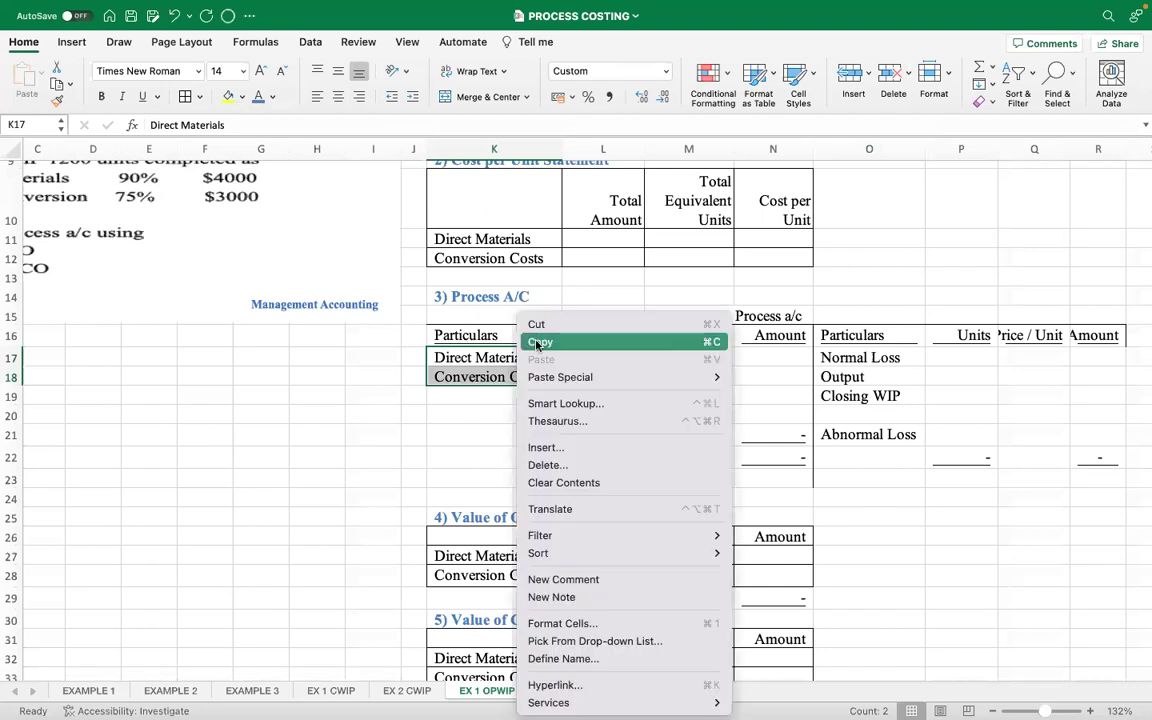
pyautogui.click(485, 385)
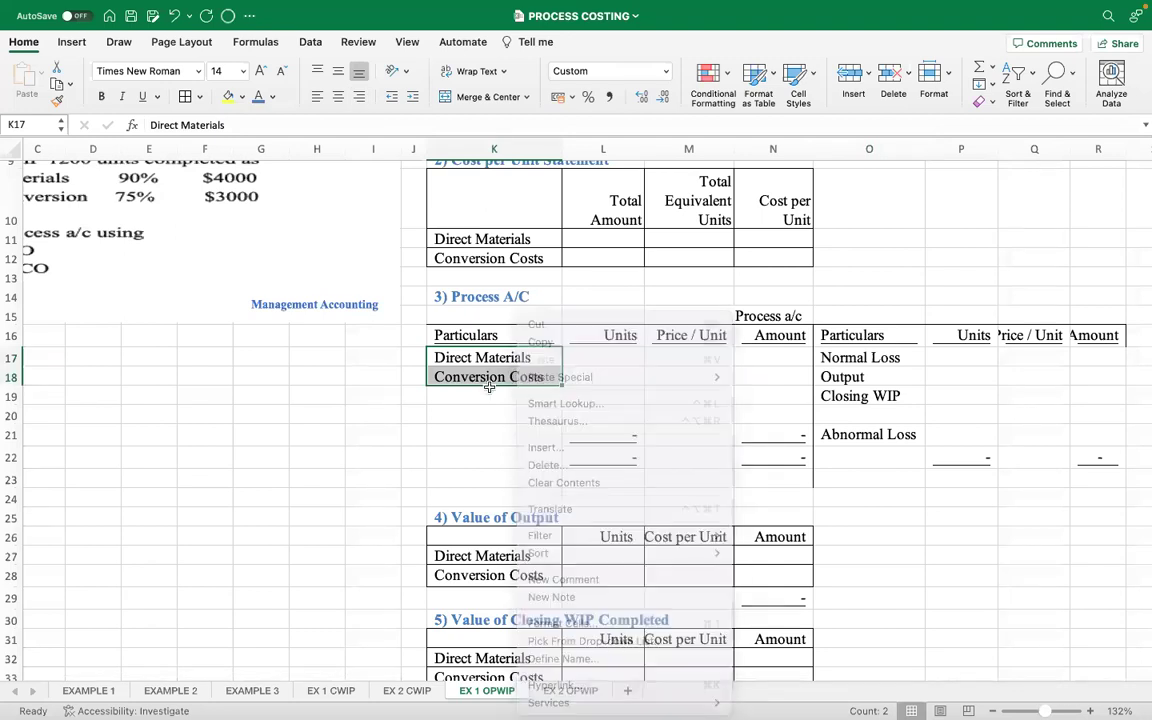
# Copy the Conversion Costs label in the Process A/C from K18 to K19.
pyautogui.click(491, 383)
pyautogui.rightClick(491, 383)
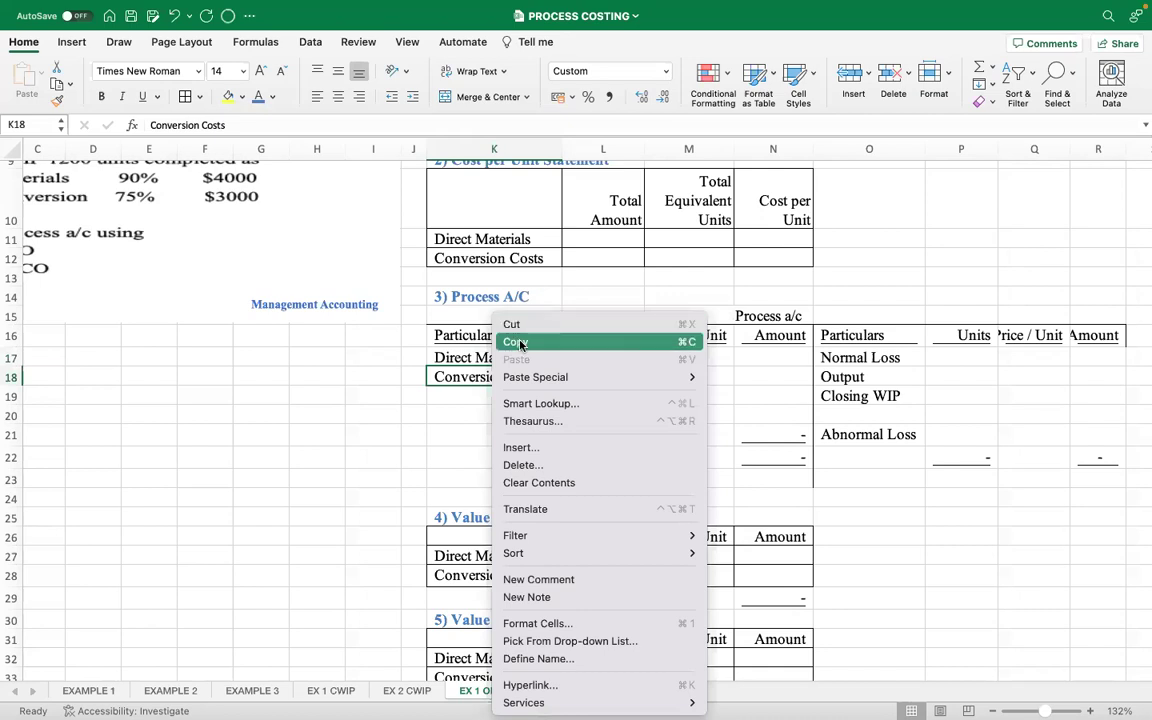
pyautogui.click(520, 344)
pyautogui.rightClick(478, 395)
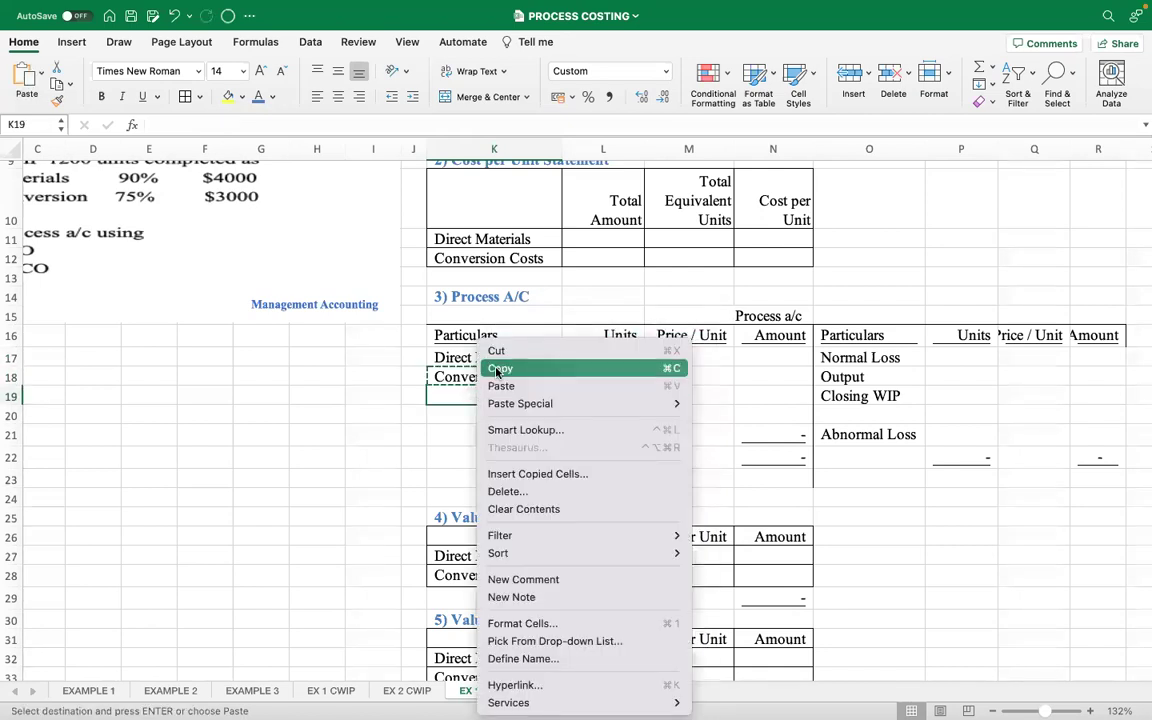
pyautogui.click(500, 387)
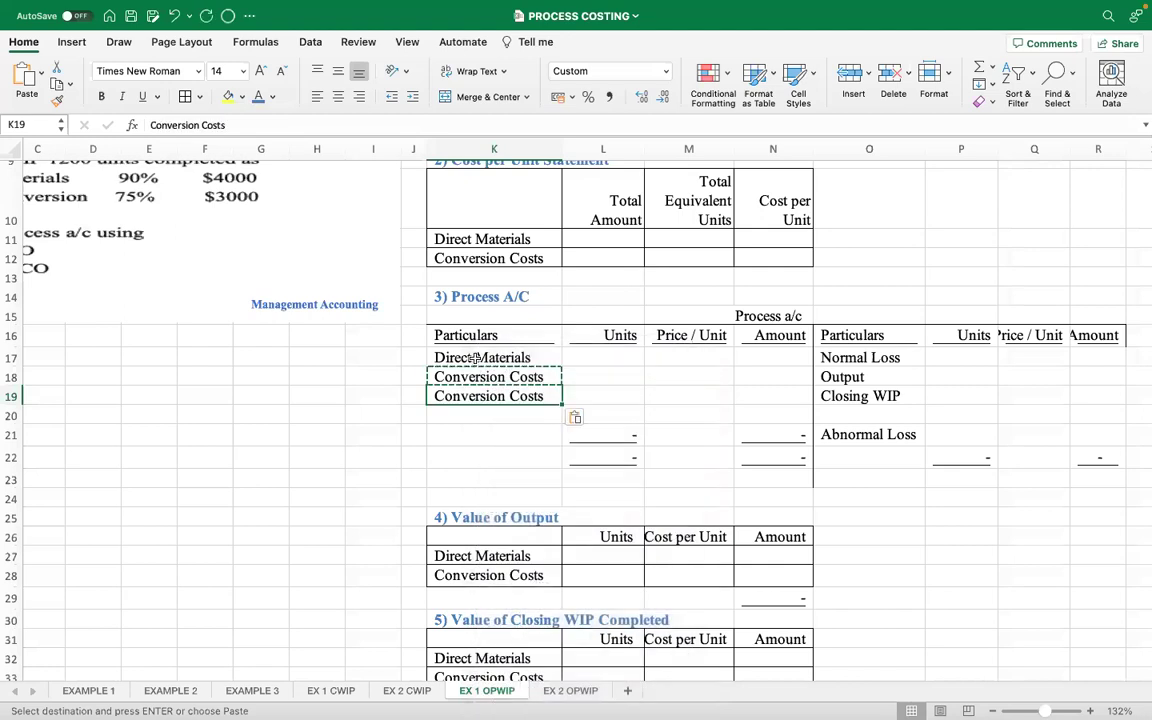
# Copy the Direct Materials label in the Process A/C from K17 to K18 and clear K17.
pyautogui.rightClick(481, 358)
pyautogui.click(500, 344)
pyautogui.rightClick(481, 377)
pyautogui.click(493, 361)
pyautogui.click(470, 357)
pyautogui.press('Delete')
pyautogui.click(497, 414)
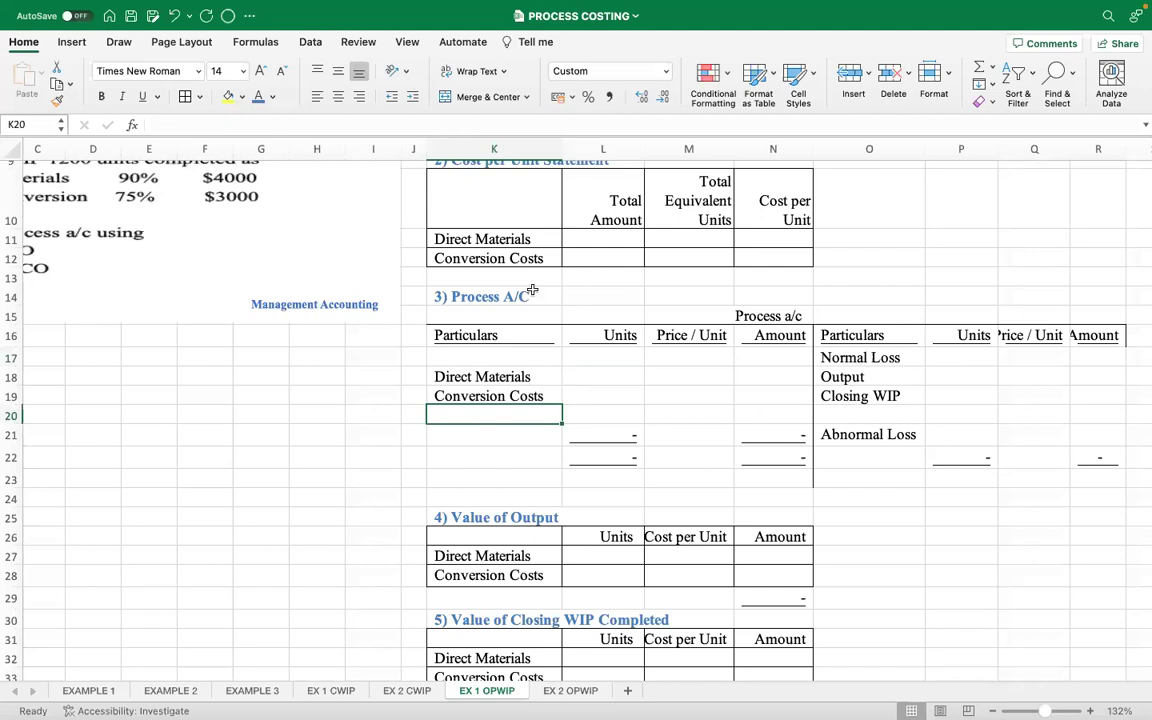
# Switch text wrapping off and on again for header row K5:O5 of the Equivalent Units Statement to refit its row height.
pyautogui.scroll(5, 533, 290)
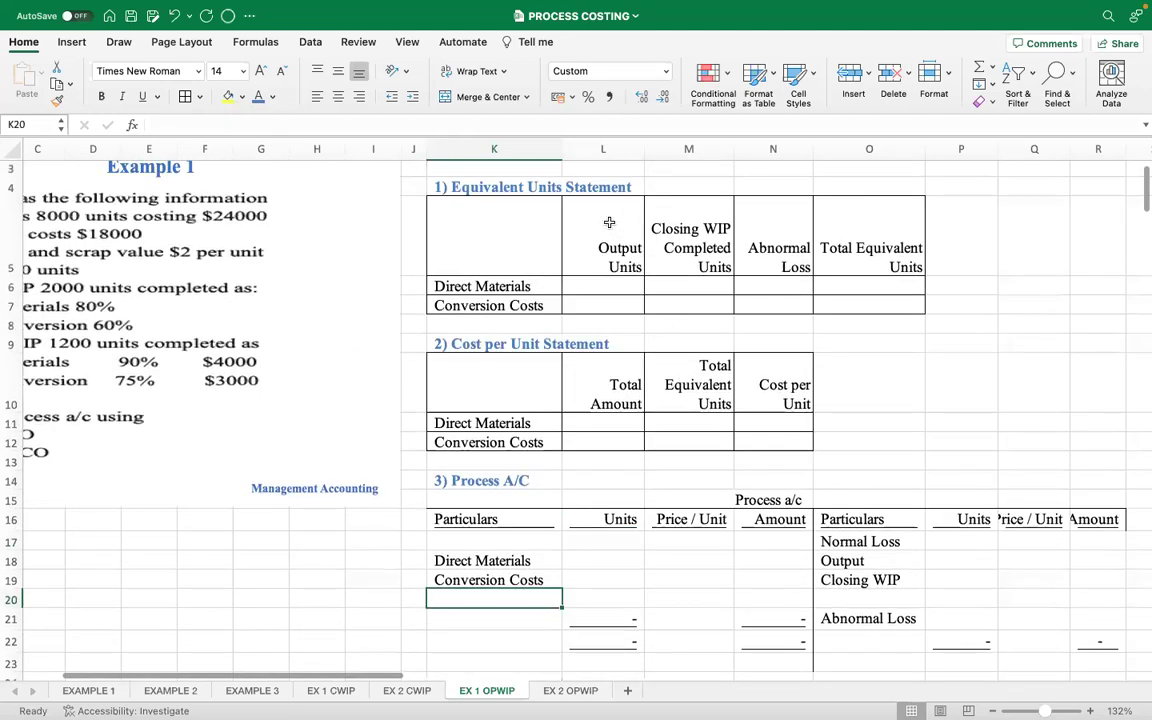
pyautogui.moveTo(495, 235); pyautogui.dragTo(868, 240)
pyautogui.click(482, 72)
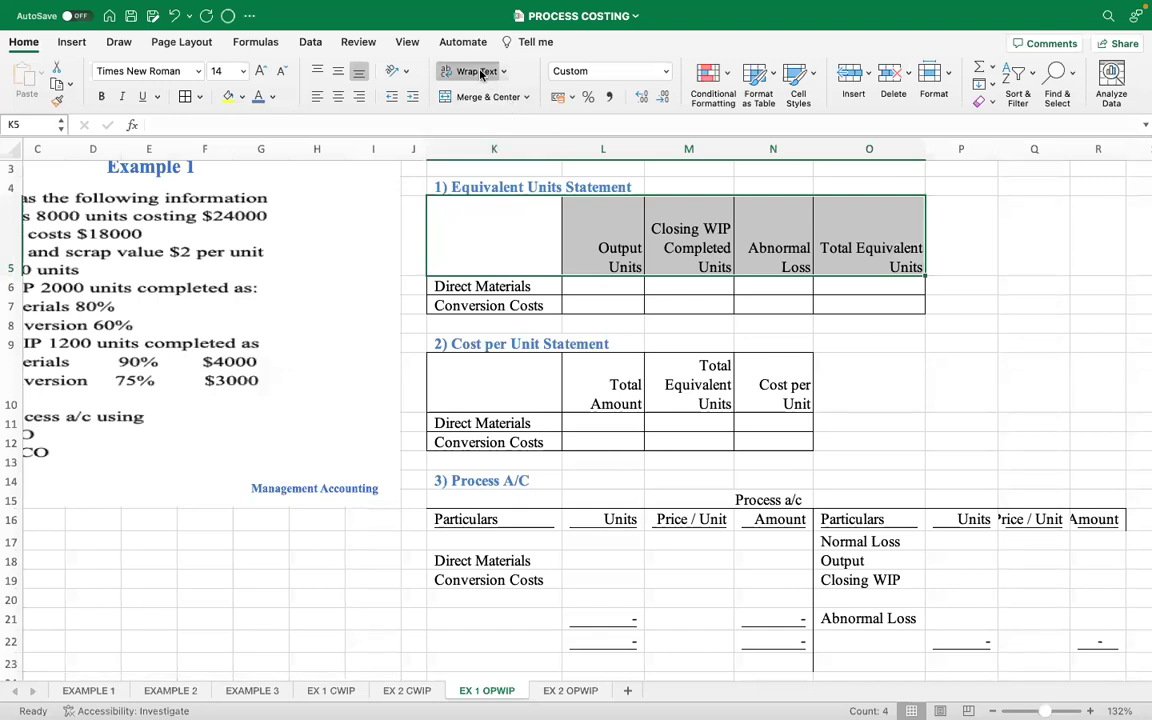
pyautogui.click(482, 72)
pyautogui.click(825, 322)
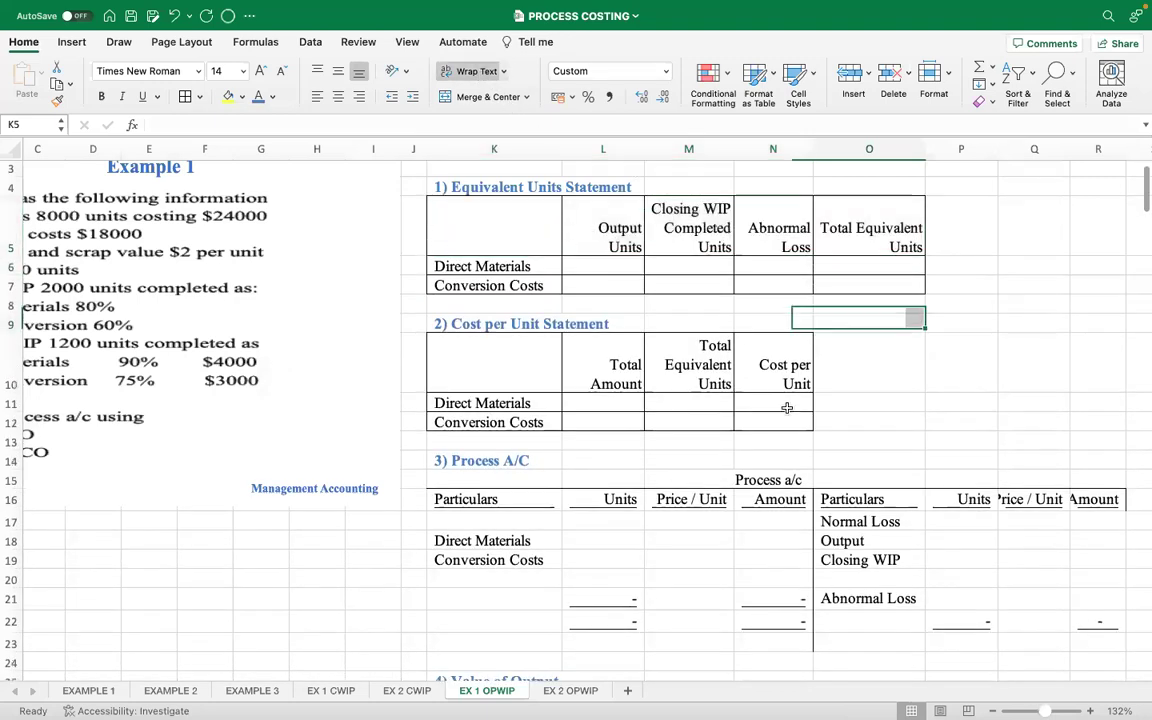
# Enter the label Opening WIP in K17, the first debit row of the Process A/C.
pyautogui.scroll(-3, 675, 411)
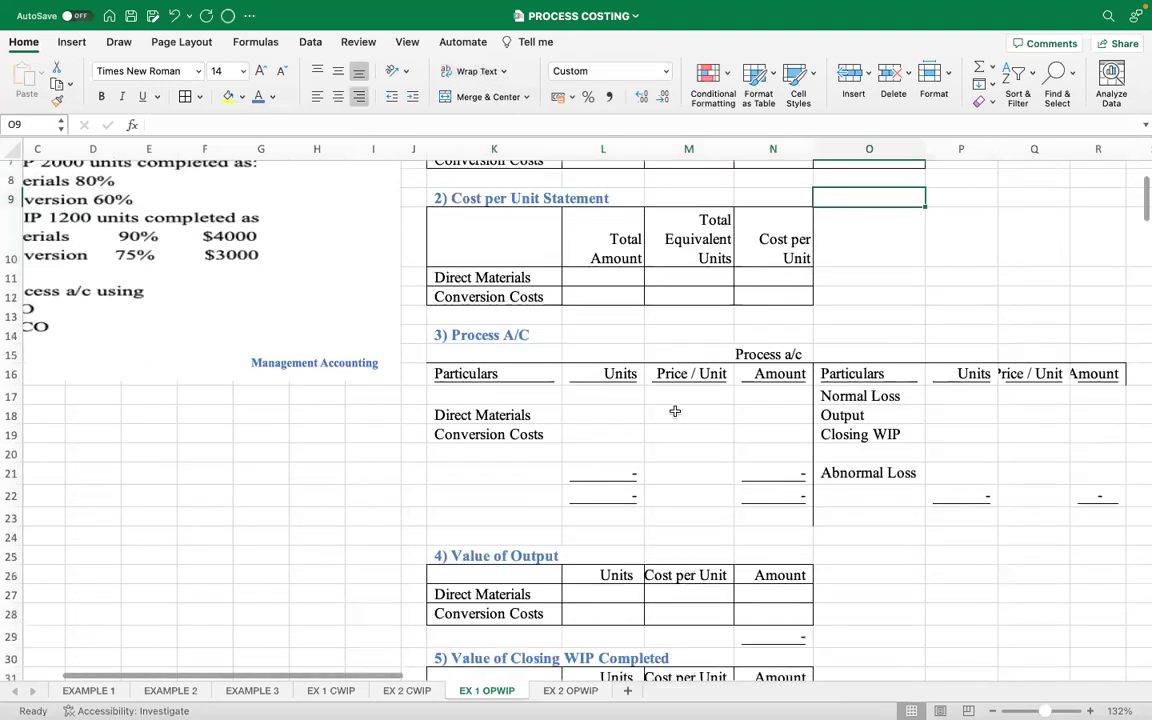
pyautogui.click(518, 396)
pyautogui.write('Opening WIP')
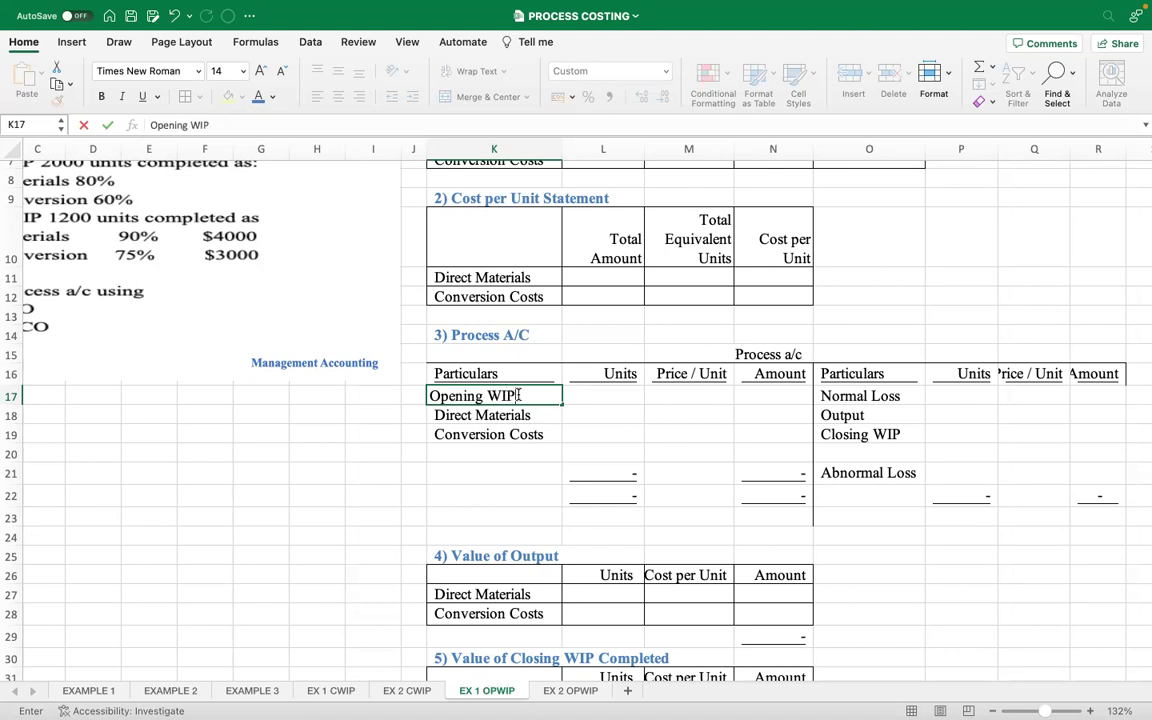
# Enter 8000 units and an amount of 24000 for Direct Materials in row 18 of the Process A/C.
pyautogui.click(580, 418)
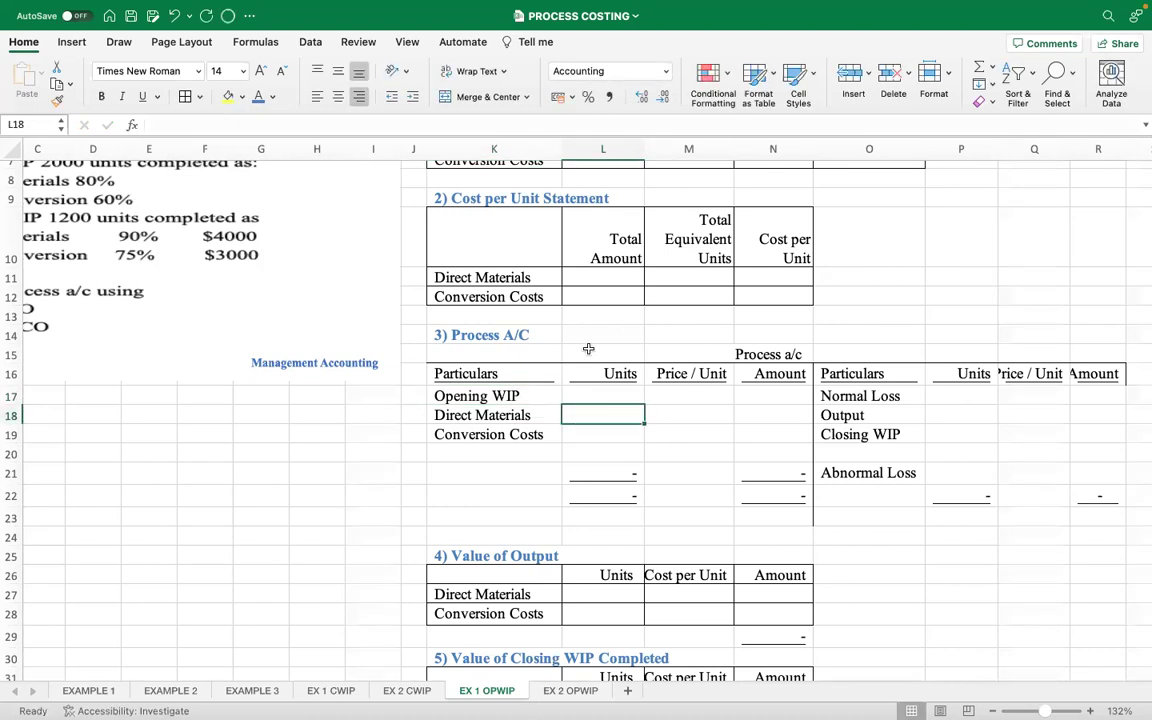
pyautogui.moveTo(355, 678); pyautogui.dragTo(275, 675)
pyautogui.scroll(5, 443, 444)
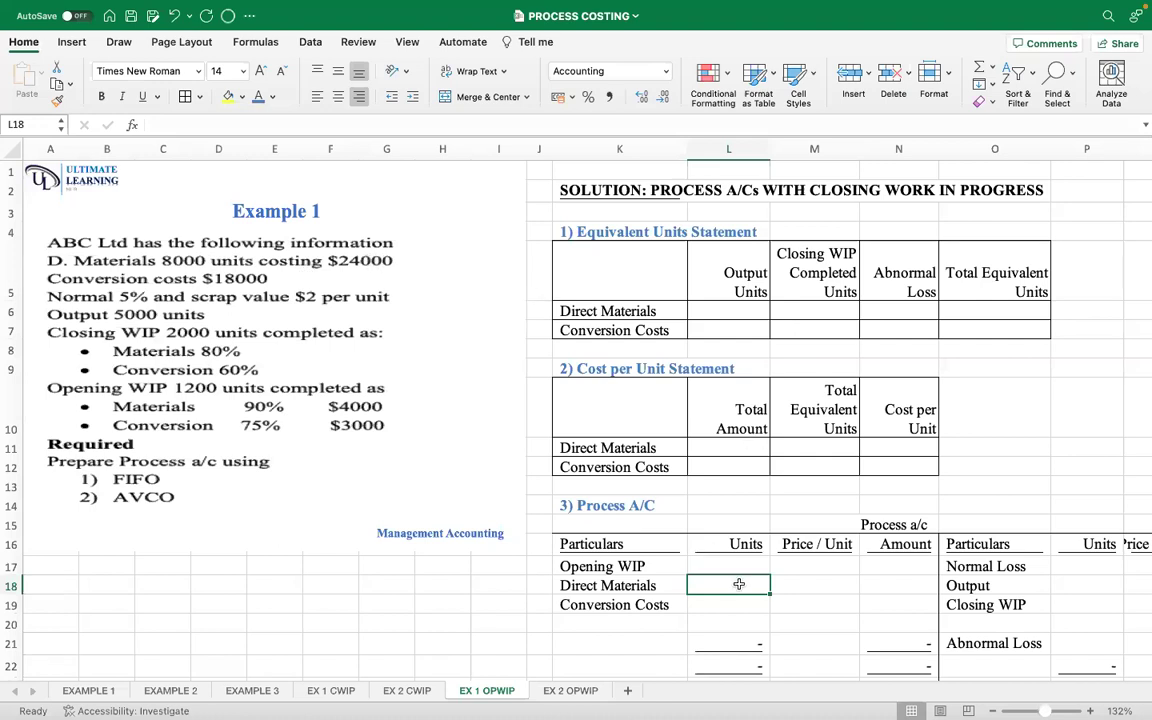
pyautogui.write('8000')
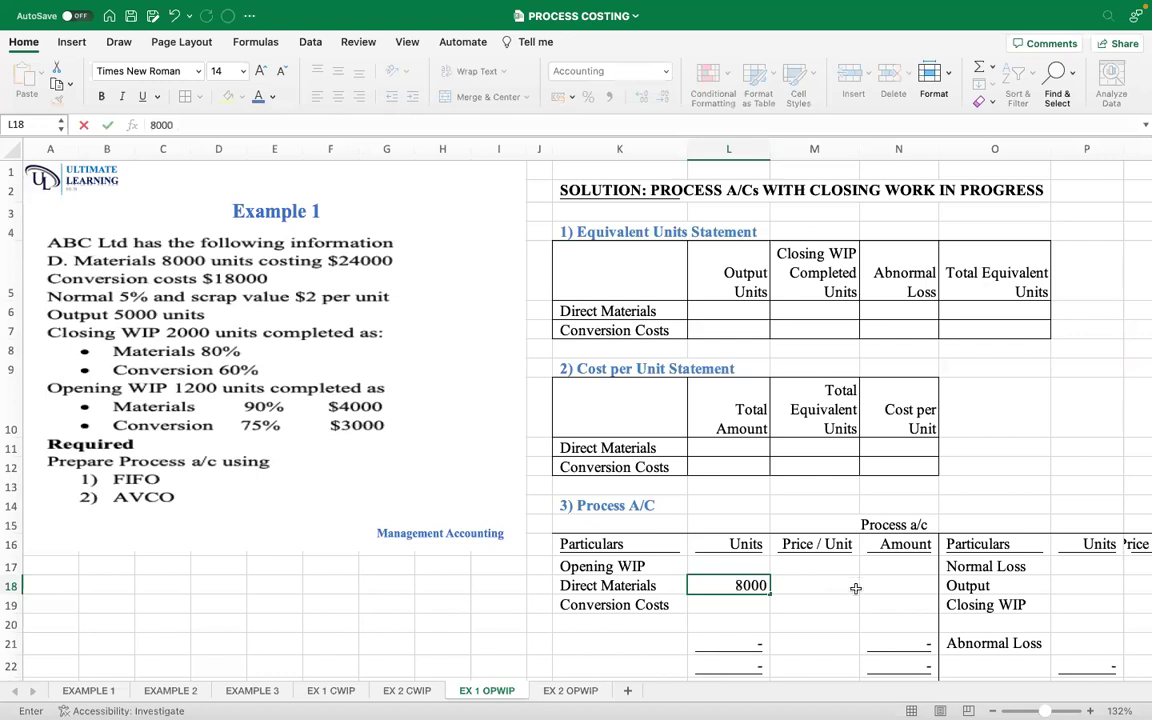
pyautogui.click(862, 584)
pyautogui.write('24000')
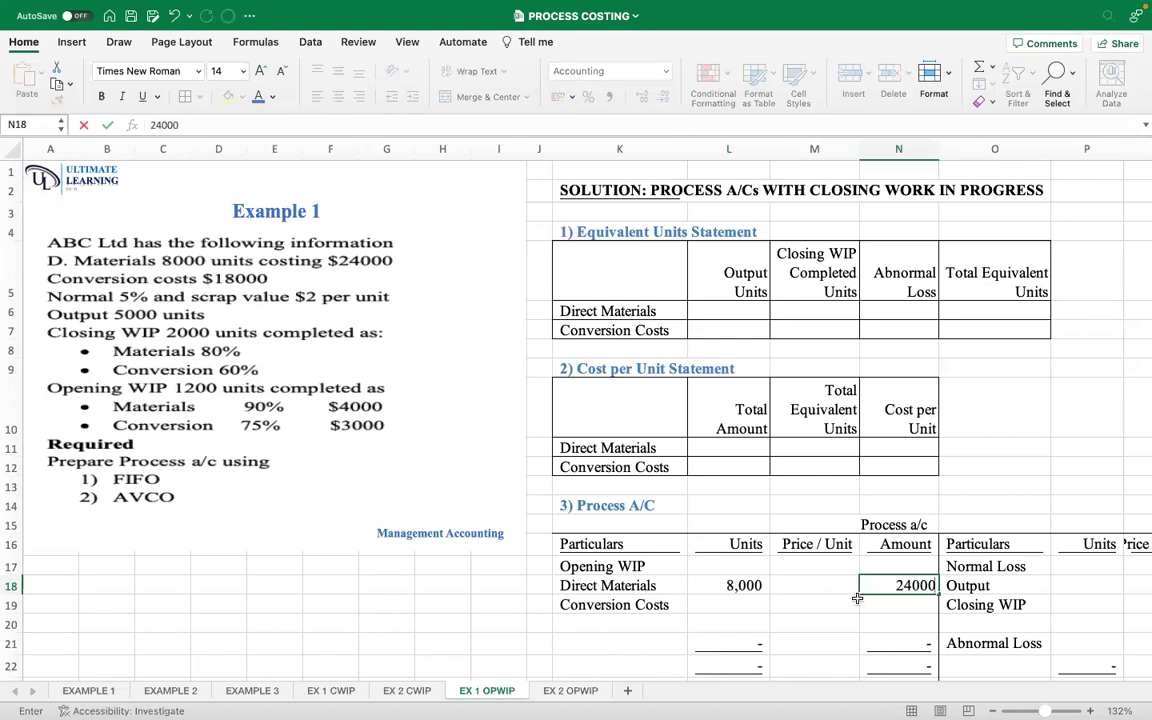
pyautogui.click(857, 598)
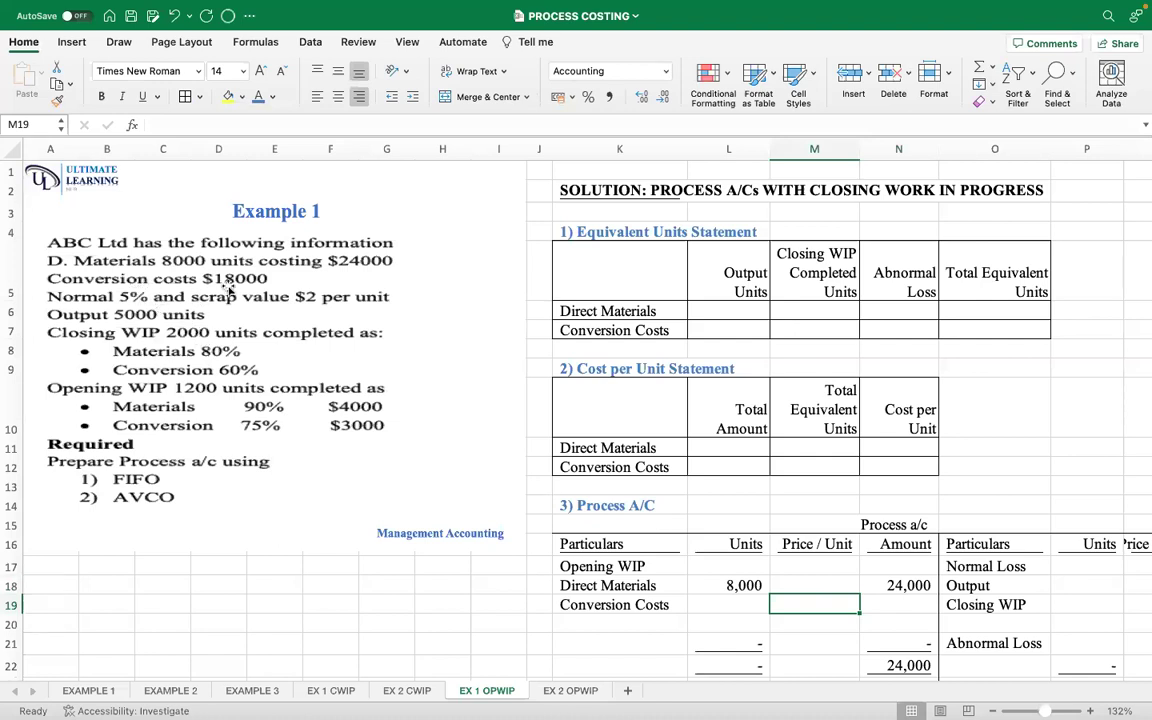
# Enter an amount of 18000 for Conversion Costs in N19 of the Process A/C.
pyautogui.click(881, 606)
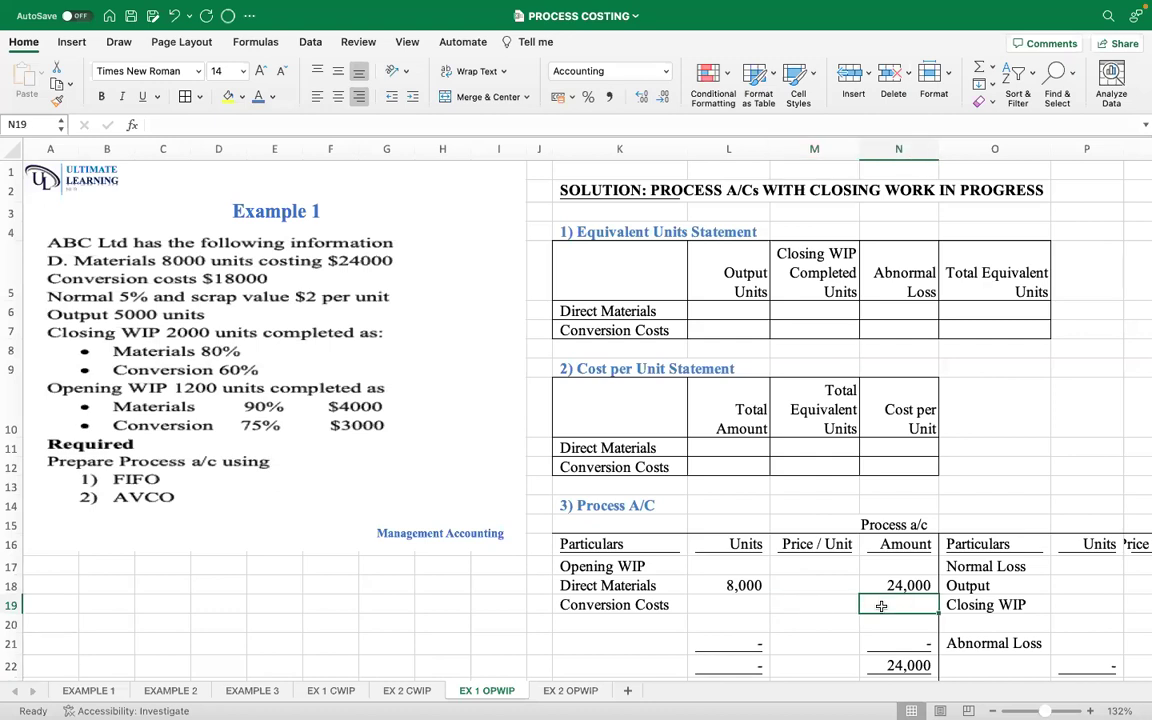
pyautogui.write('18000')
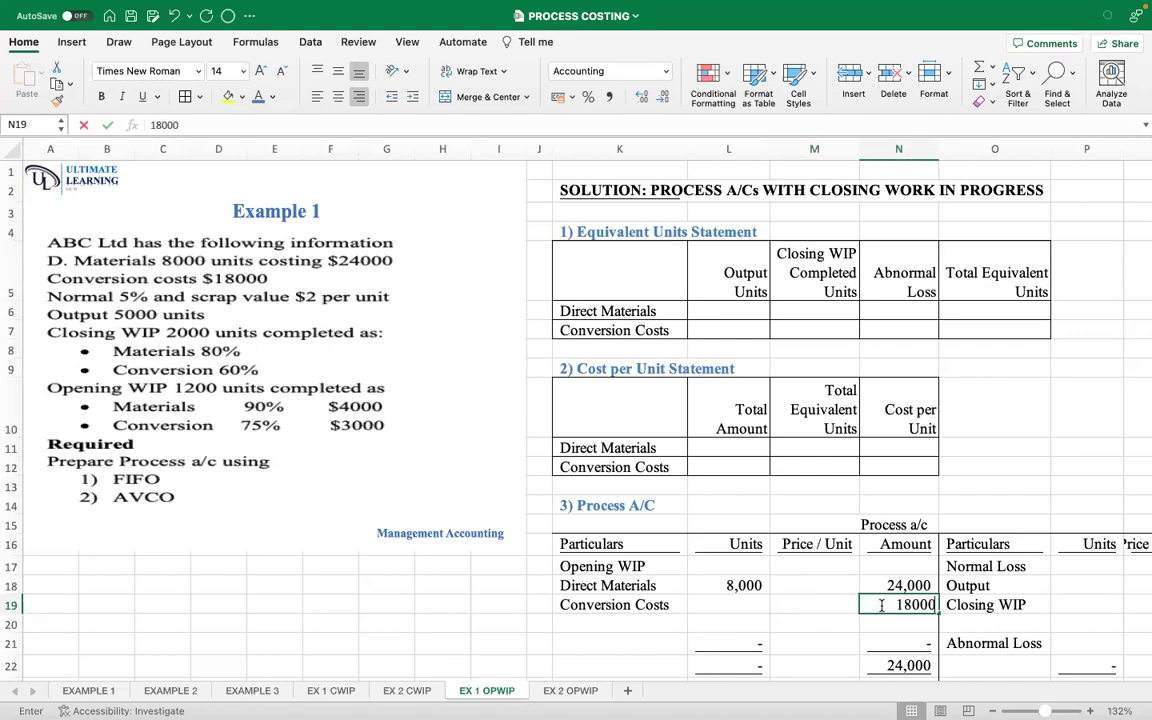
pyautogui.press('Return')
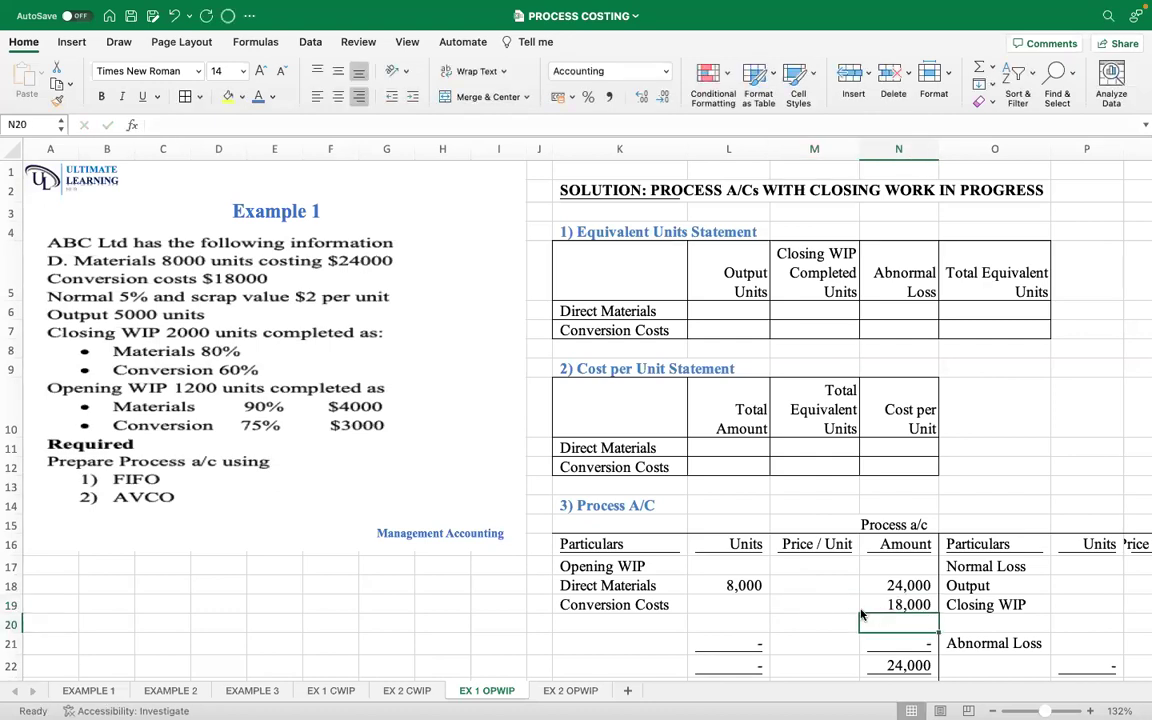
# Clear the Process A/C total cells N22, L22 and P22.
pyautogui.click(890, 663)
pyautogui.press('Delete')
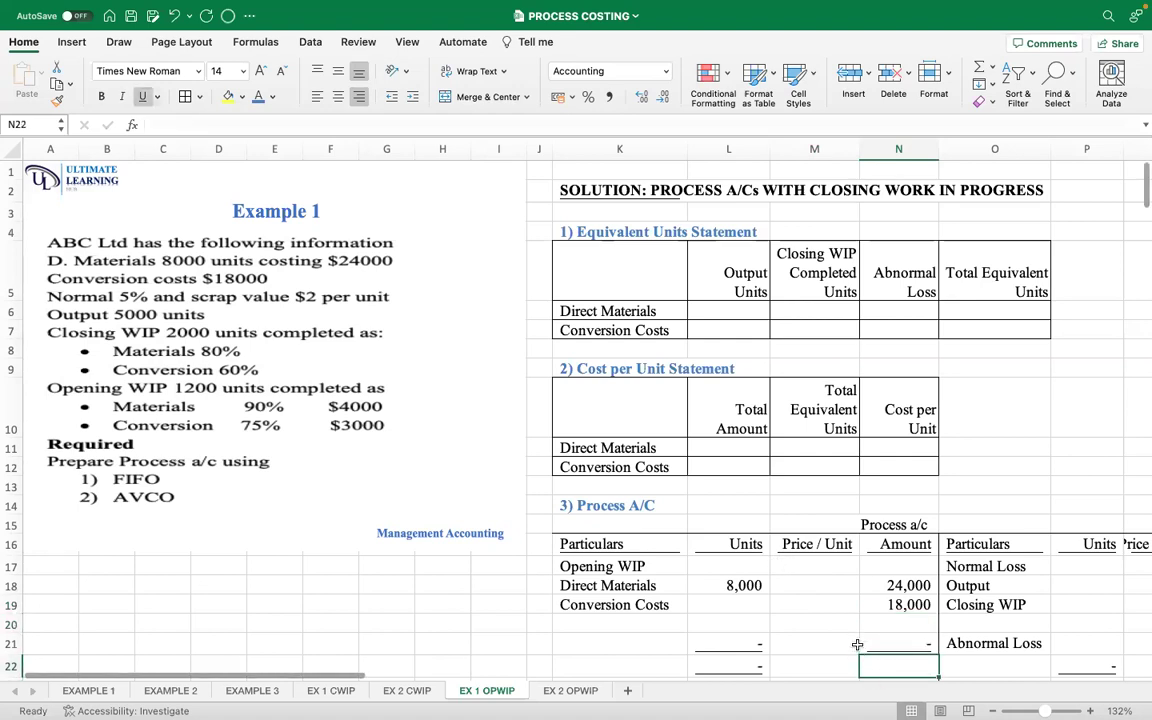
pyautogui.click(752, 663)
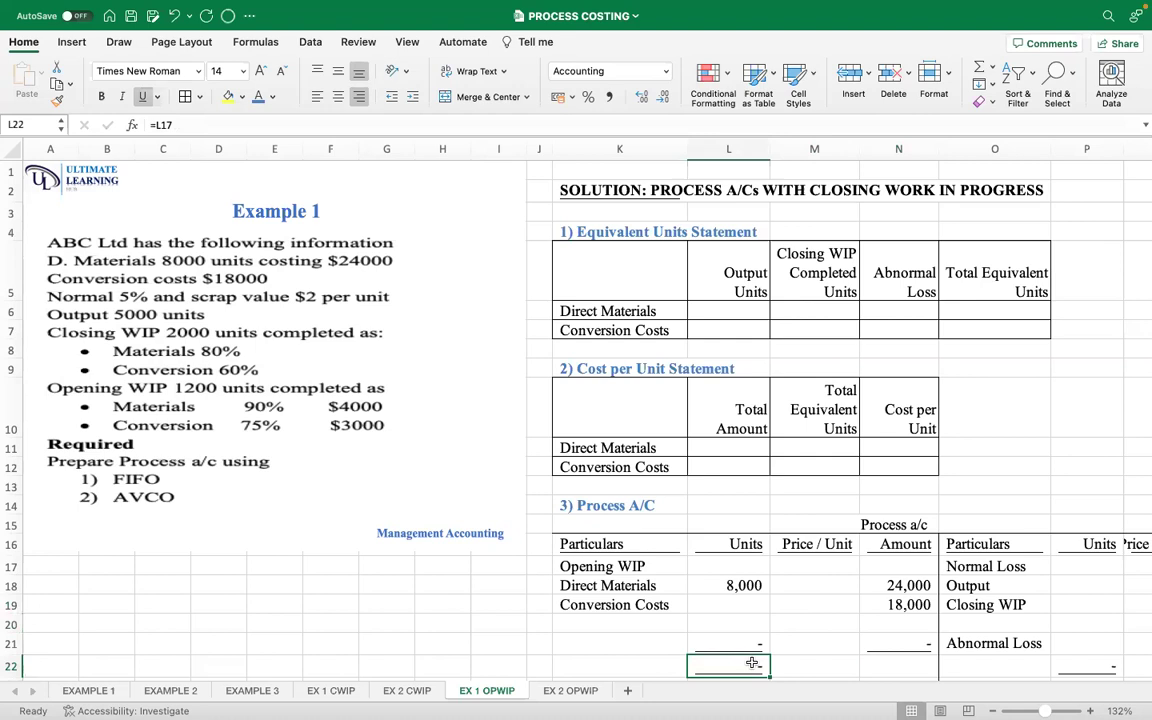
pyautogui.press('Delete')
pyautogui.click(790, 622)
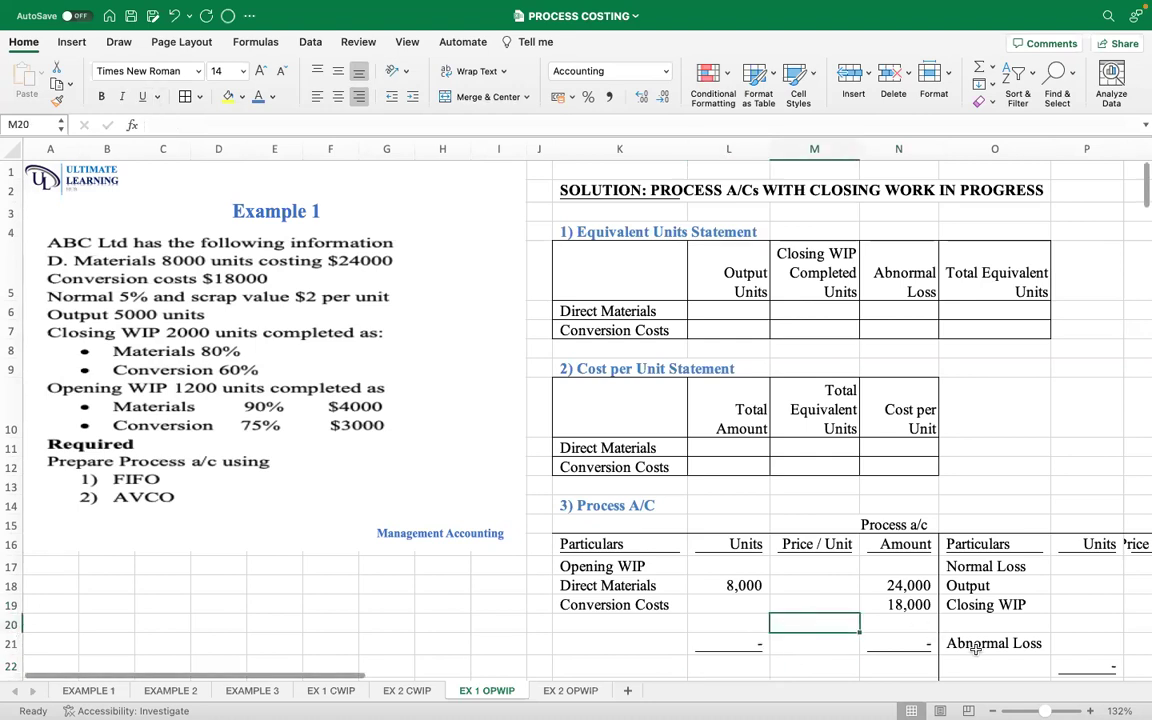
pyautogui.click(1065, 661)
pyautogui.press('Delete')
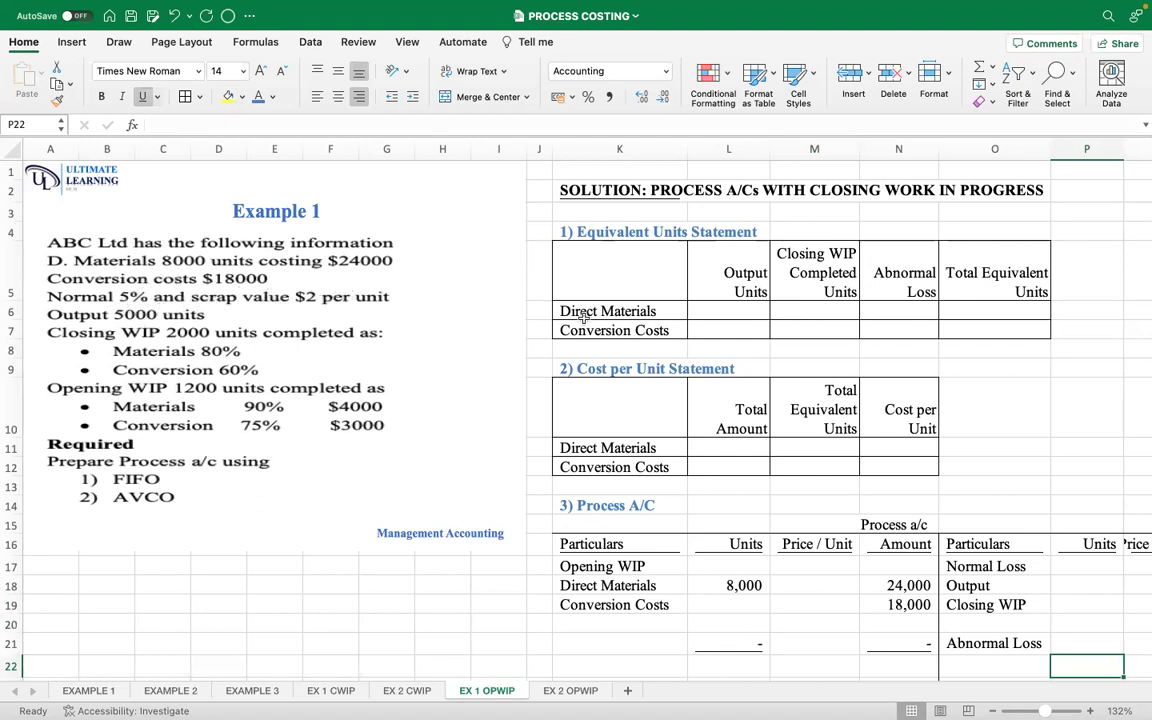
# Calculate the Normal Loss units in P17 as 5% of the Direct Materials units with =L18*5%.
pyautogui.click(1051, 563)
pyautogui.write('=')
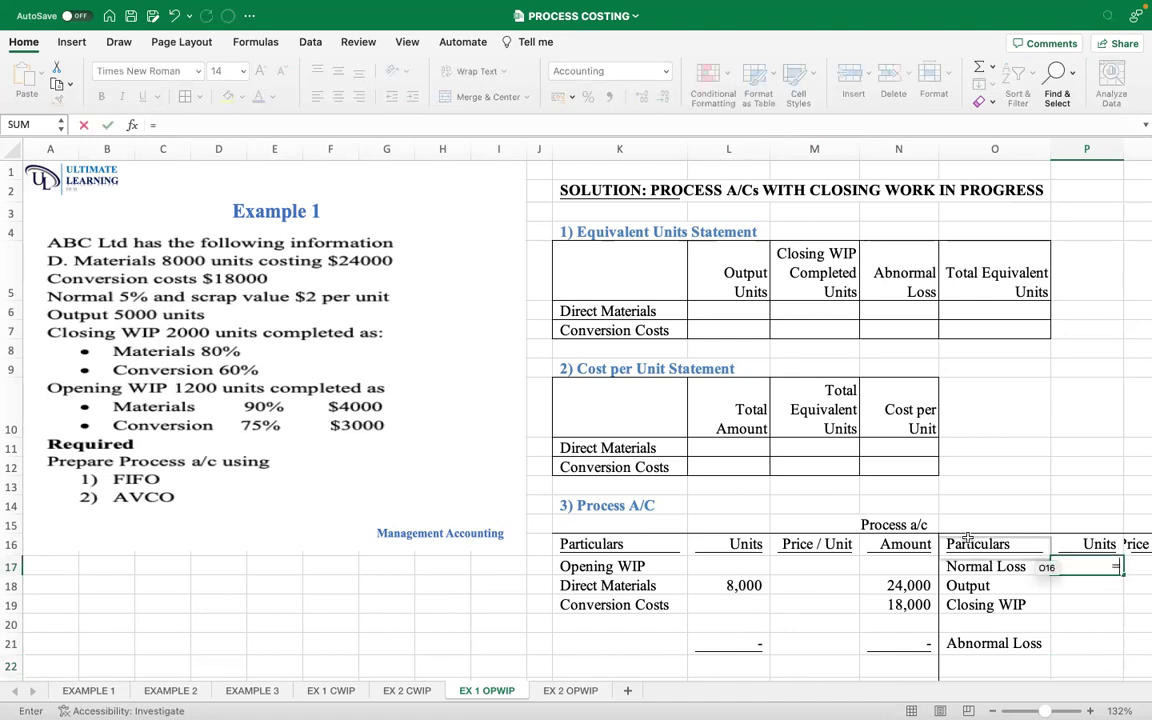
pyautogui.click(743, 584)
pyautogui.write('5')
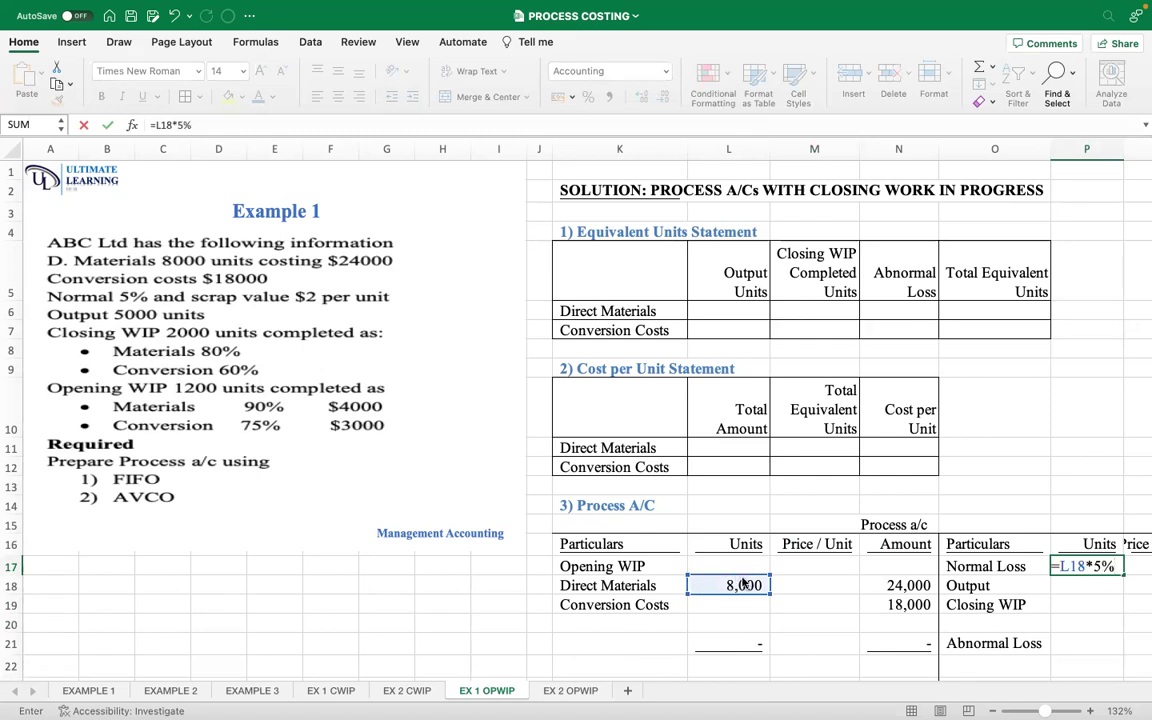
pyautogui.write('%')
pyautogui.press('Return')
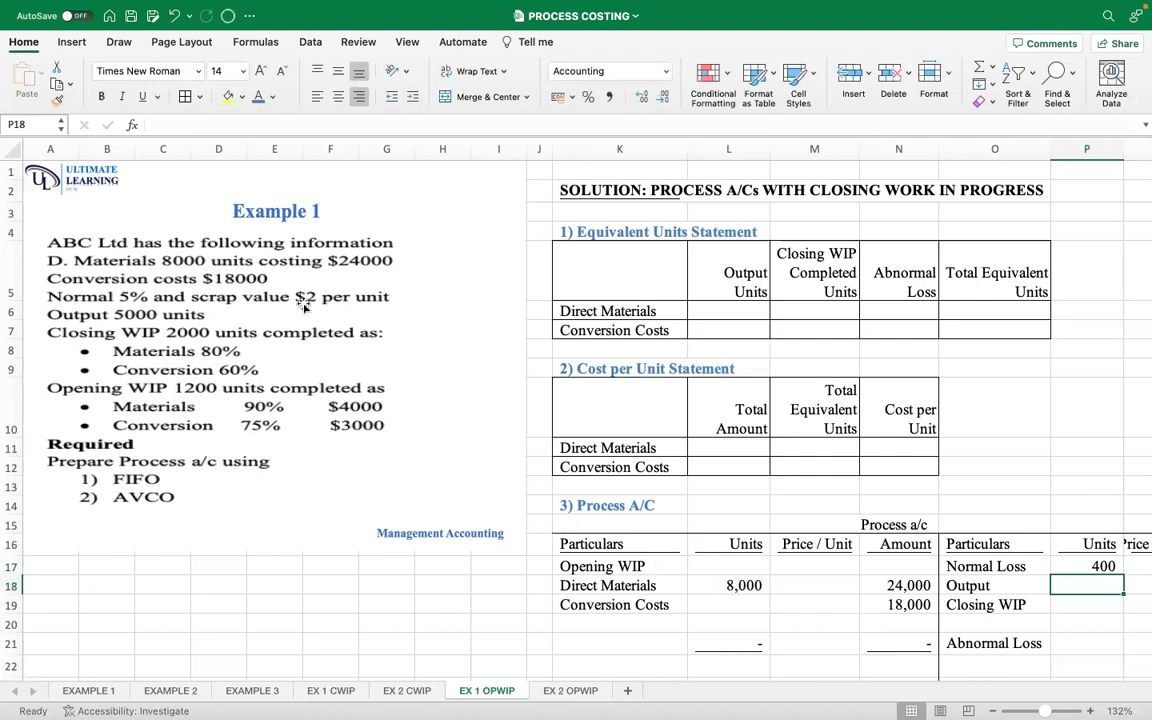
# Enter a Normal Loss price per unit of 2 in Q17 and widen column Q slightly to fit its header.
pyautogui.moveTo(349, 677); pyautogui.dragTo(369, 677)
pyautogui.click(1057, 567)
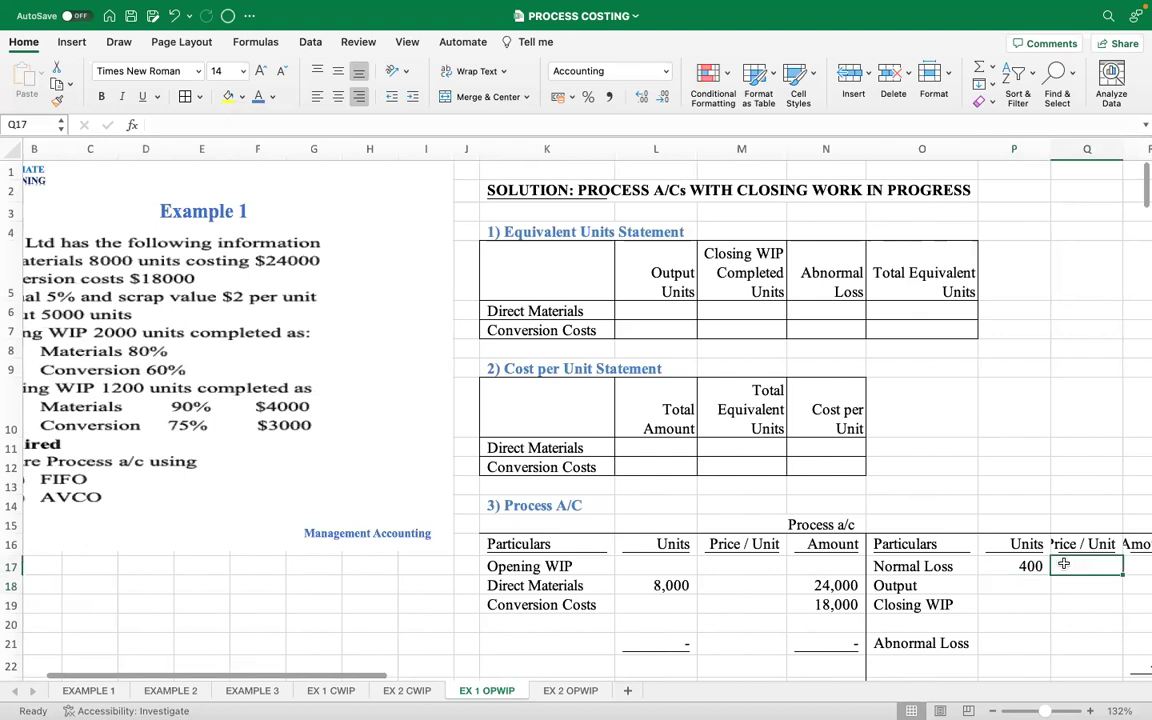
pyautogui.write('2')
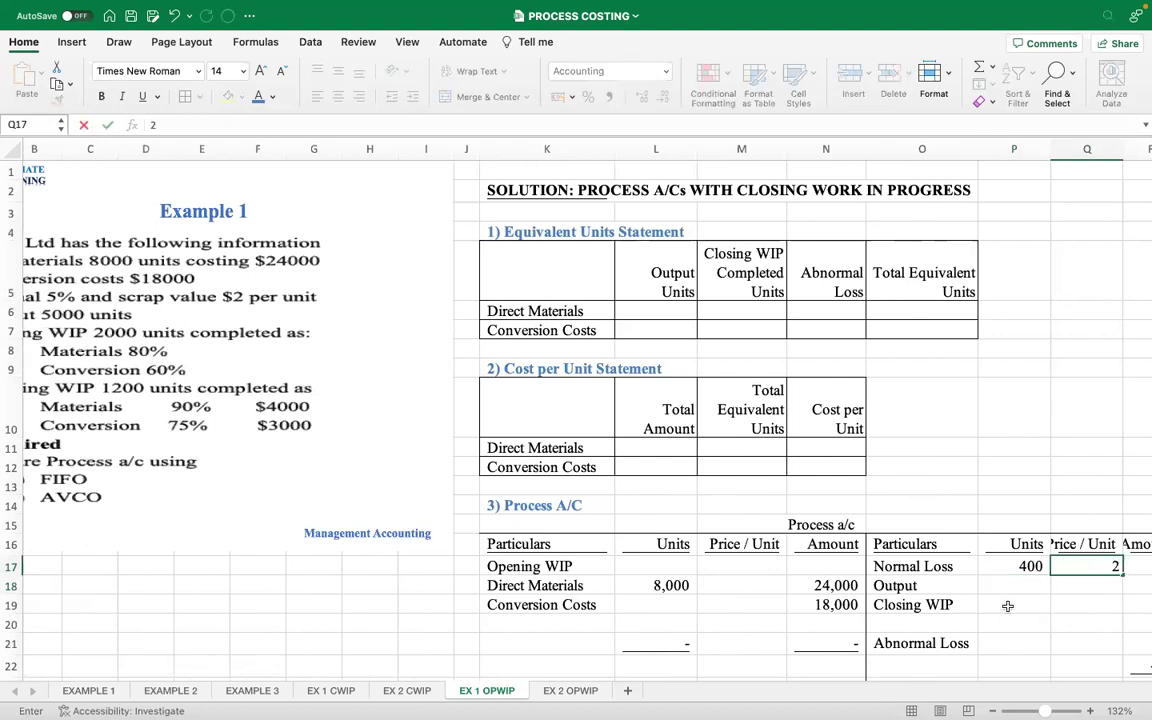
pyautogui.click(1008, 605)
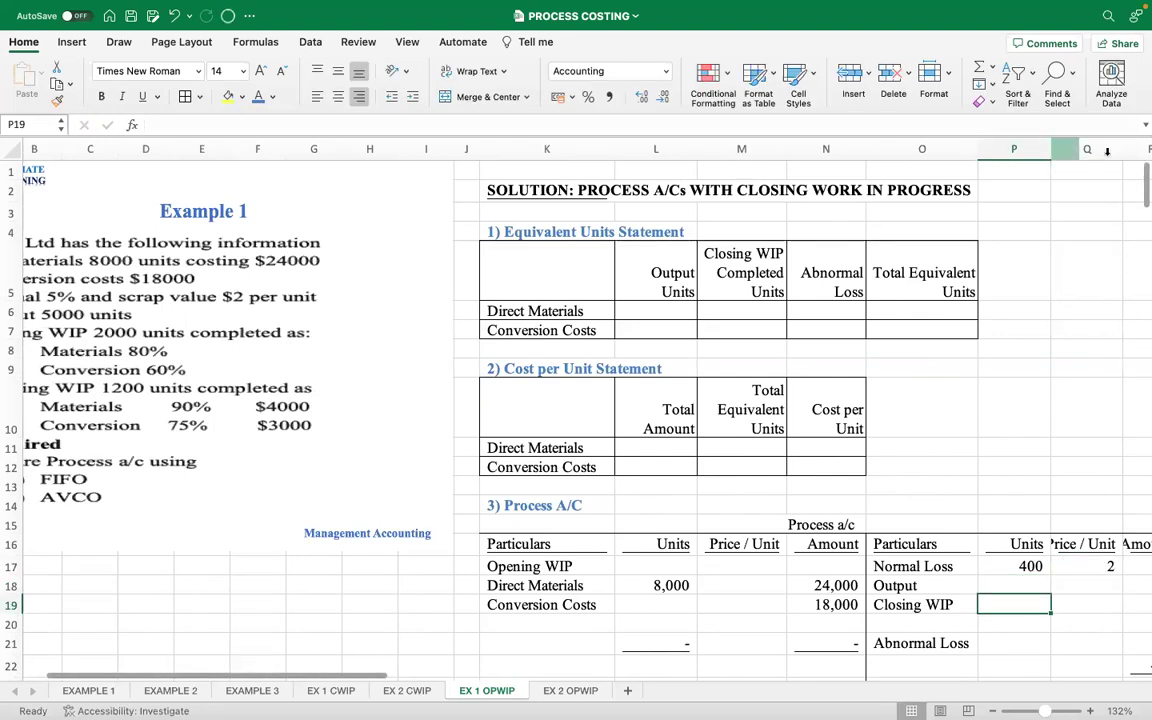
pyautogui.moveTo(1122, 149); pyautogui.dragTo(1128, 149)
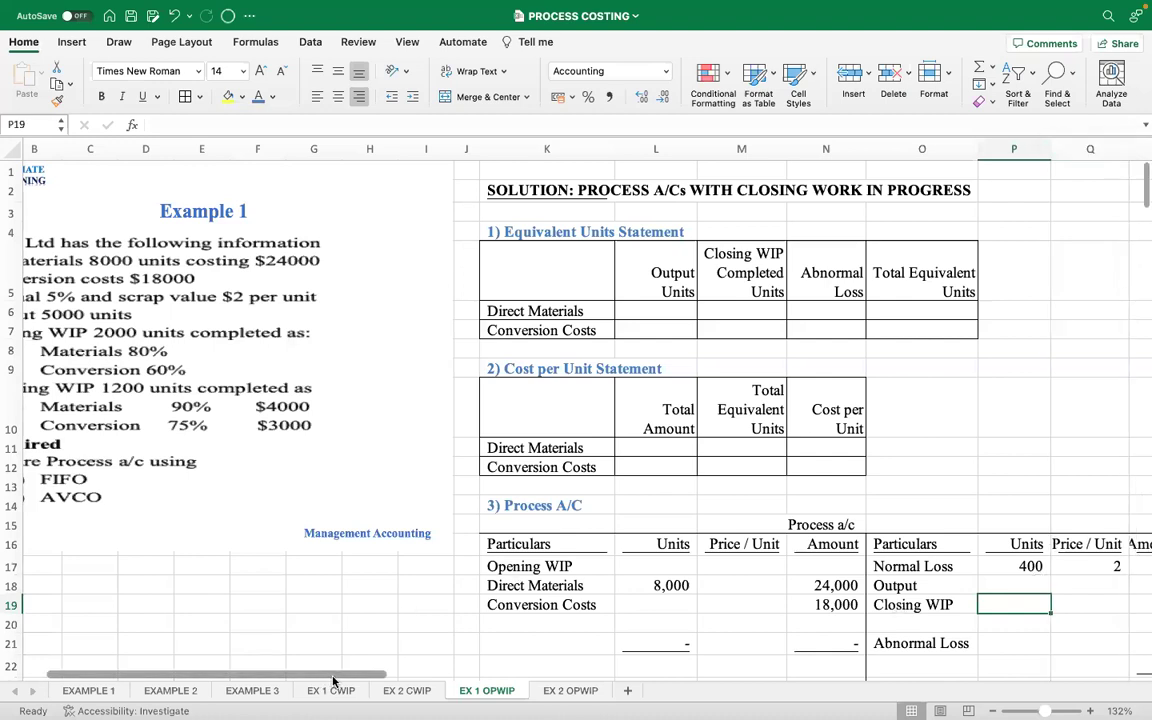
# Calculate the Normal Loss amount in R17 as units times price with =P17*Q17, and widen column R to fit its header.
pyautogui.hscroll(3, 333, 680)
pyautogui.click(995, 574)
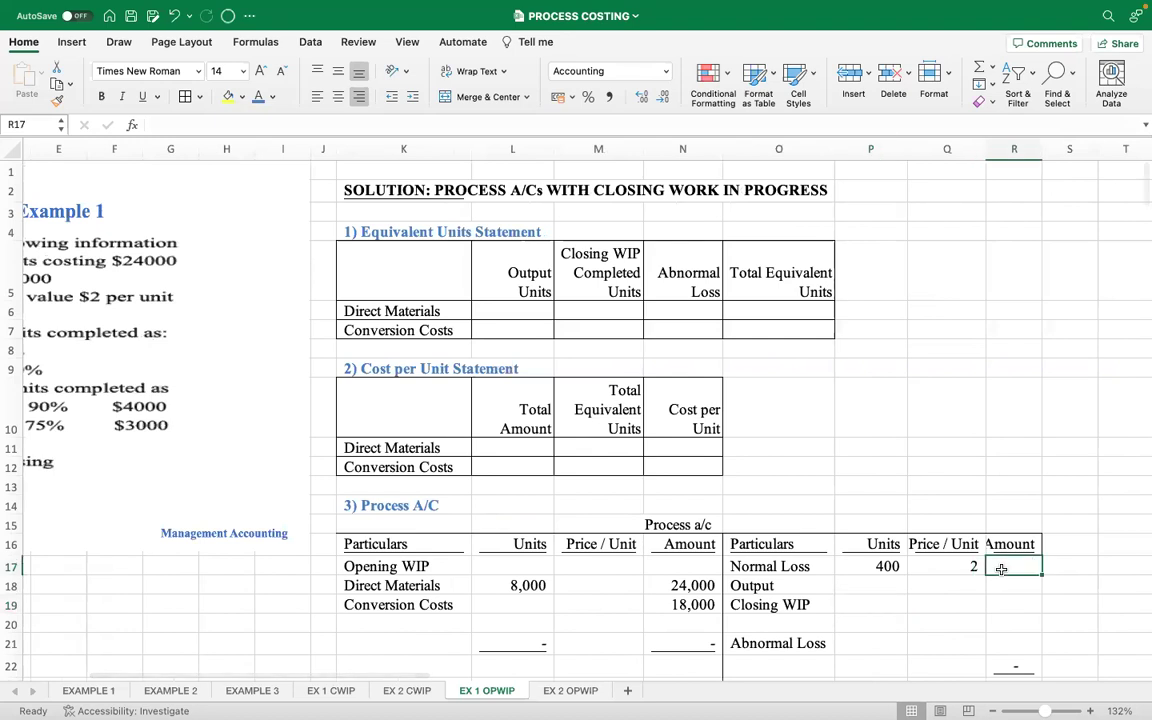
pyautogui.write('=')
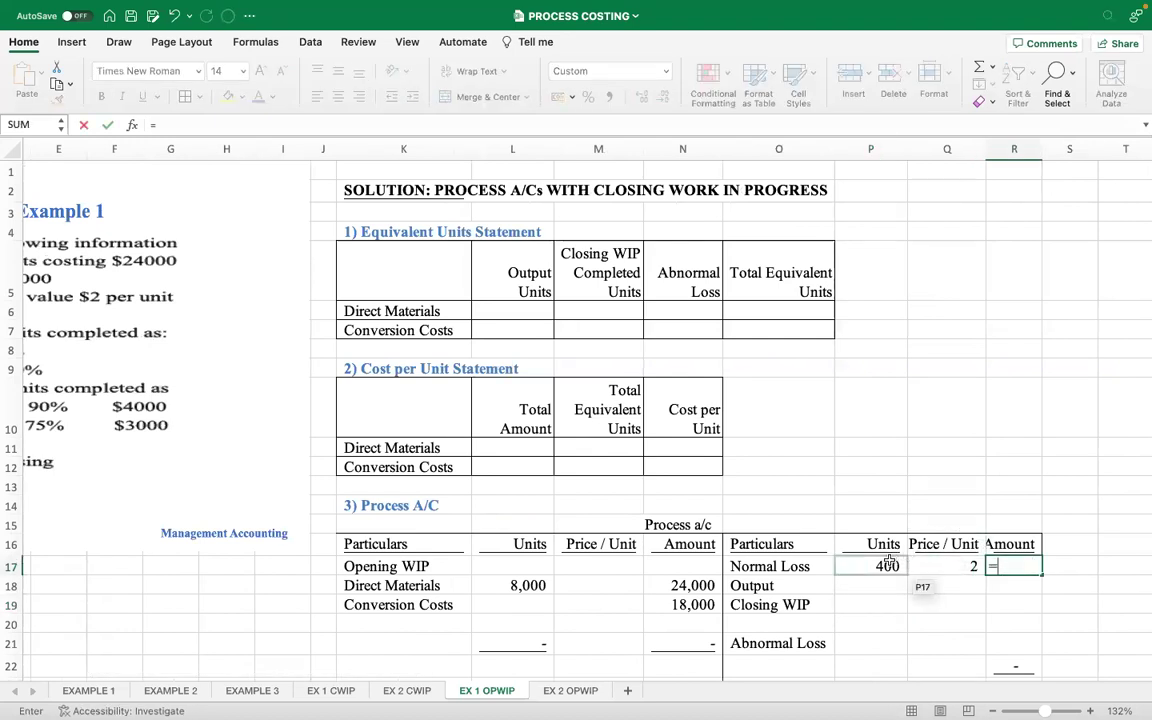
pyautogui.click(887, 566)
pyautogui.write('*')
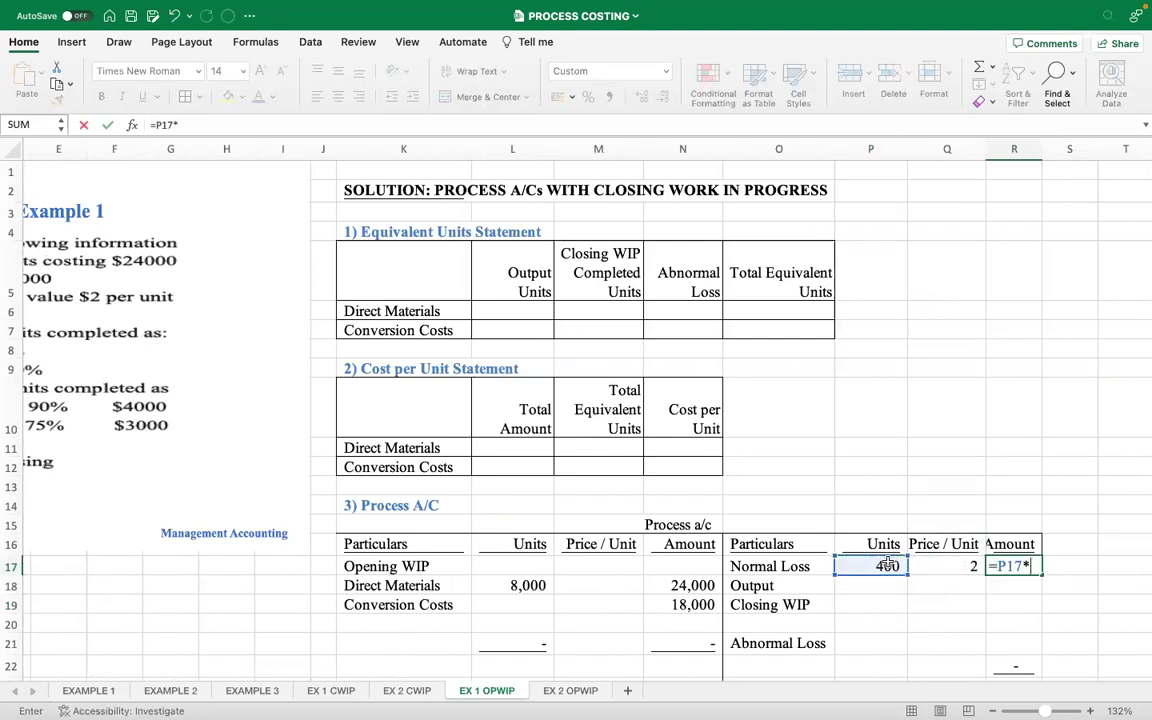
pyautogui.click(953, 567)
pyautogui.press('Return')
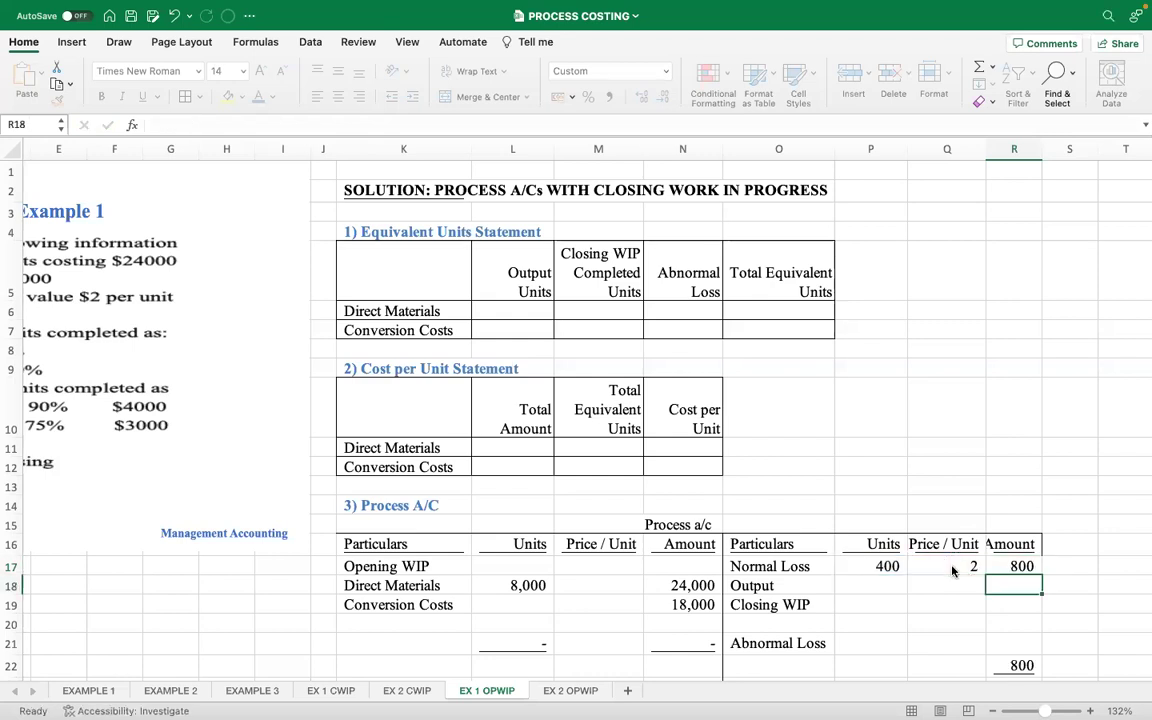
pyautogui.moveTo(1040, 148); pyautogui.dragTo(1056, 148)
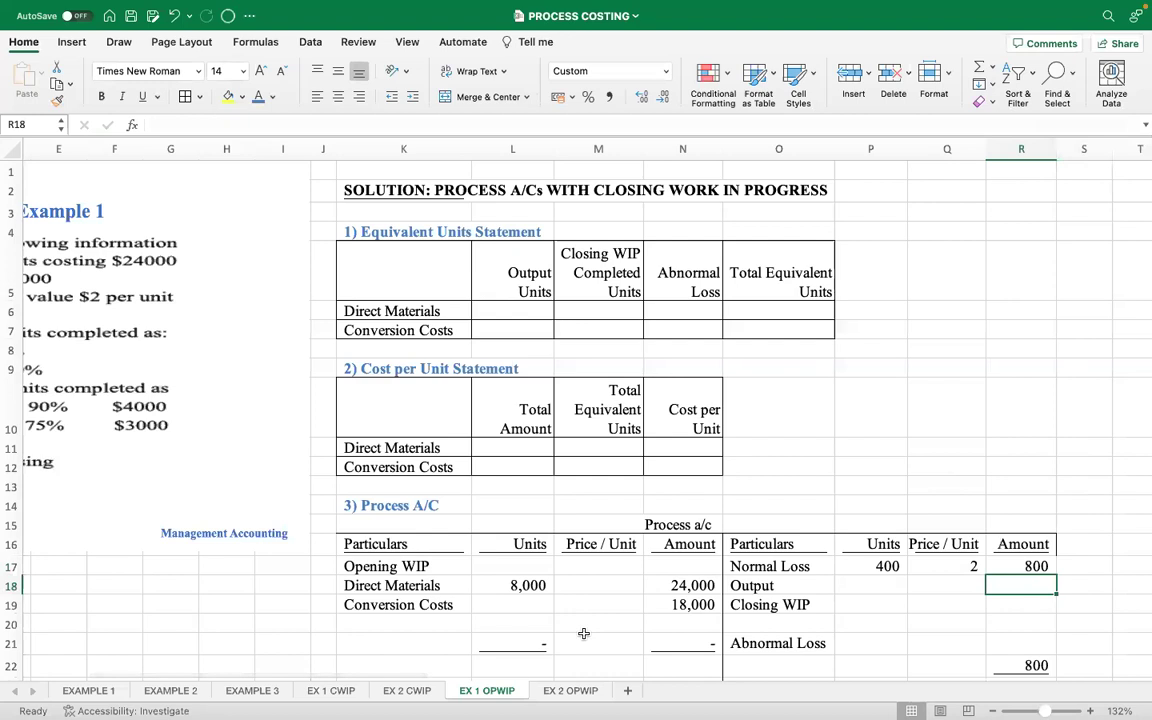
# Enter 5000 units for Output in P18 of the Process A/C.
pyautogui.moveTo(250, 676); pyautogui.dragTo(159, 650)
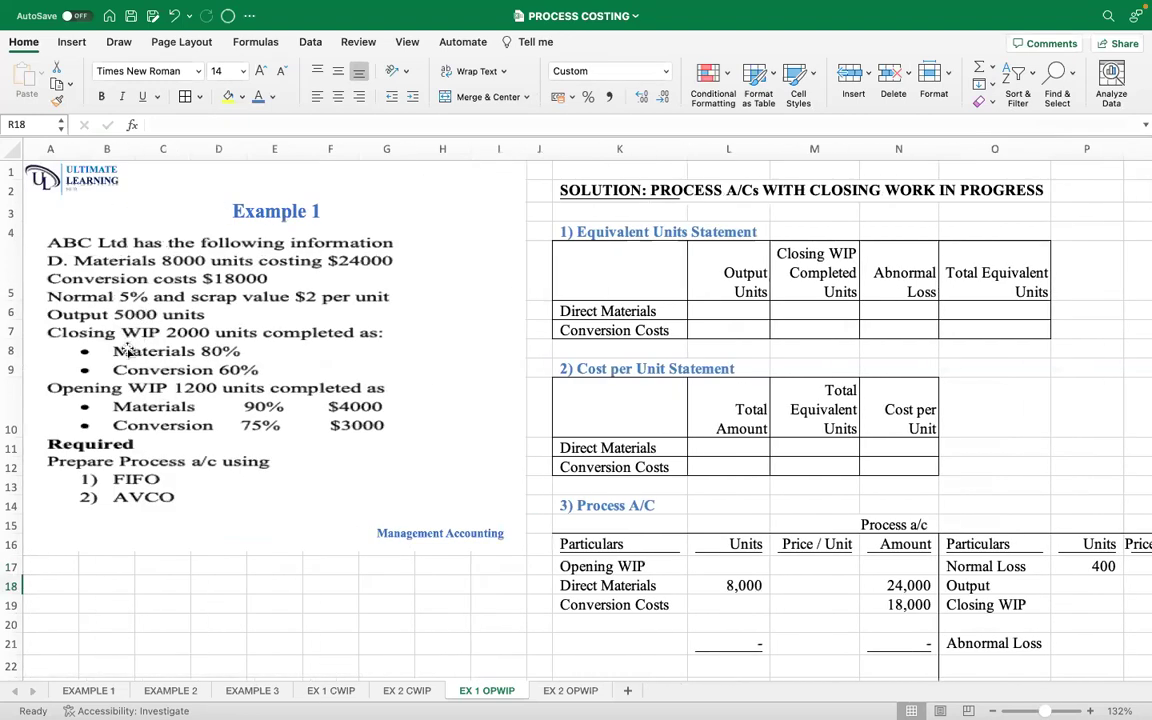
pyautogui.hscroll(5, 500, 640)
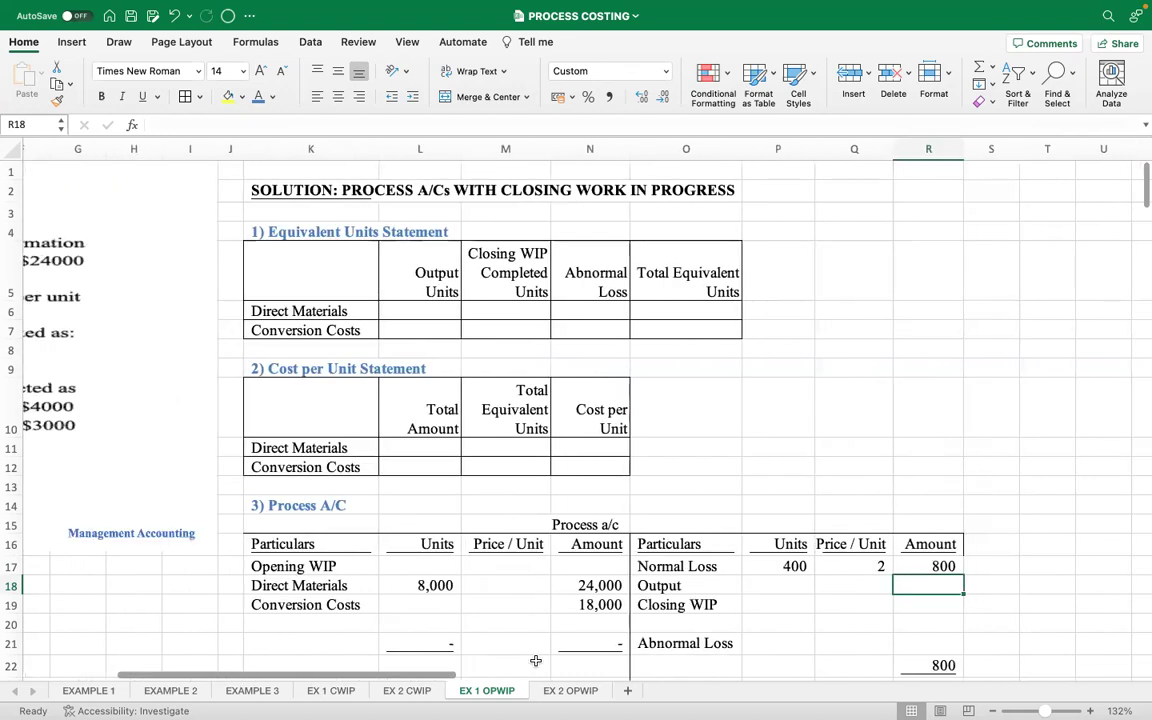
pyautogui.click(788, 584)
pyautogui.write('5000')
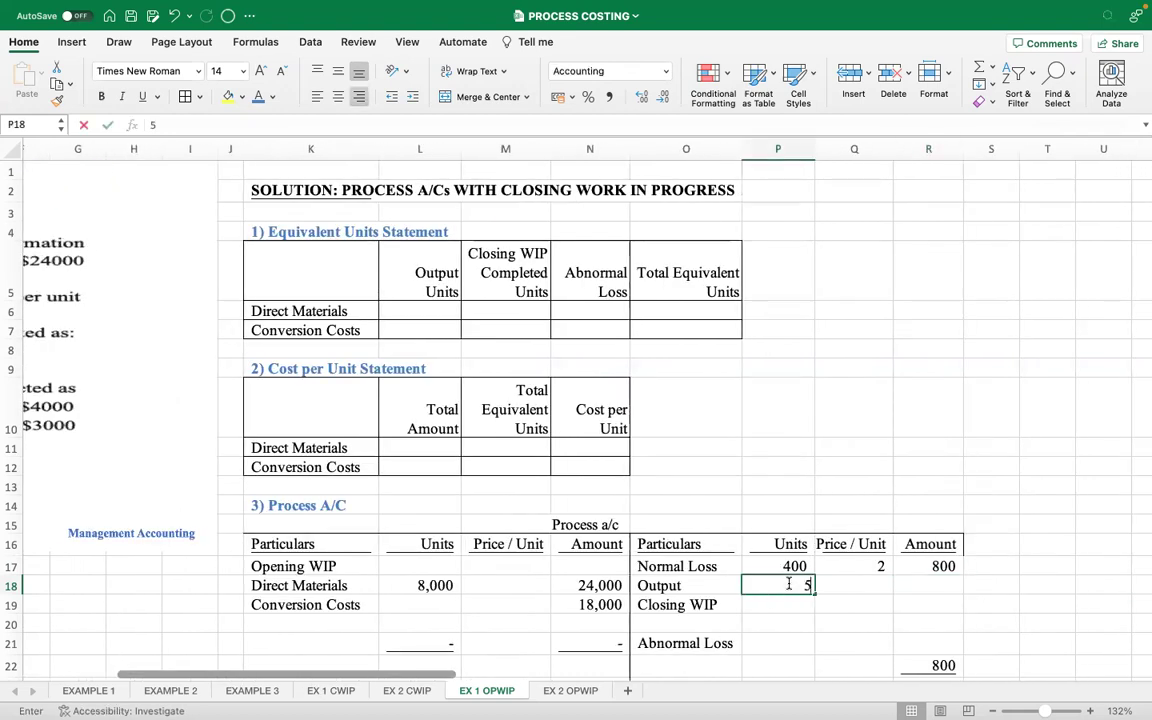
pyautogui.click(831, 604)
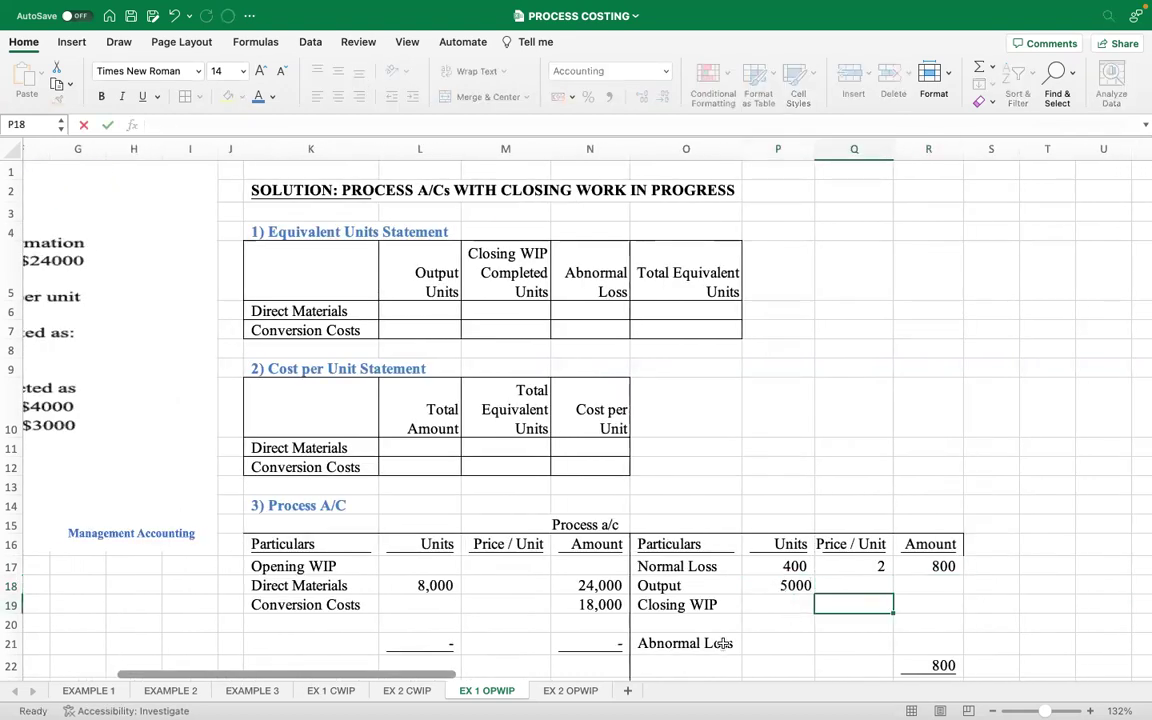
# Enter 2000 units for Closing WIP in P19 of the Process A/C.
pyautogui.hscroll(-1, 270, 670)
pyautogui.hscroll(-5, 270, 670)
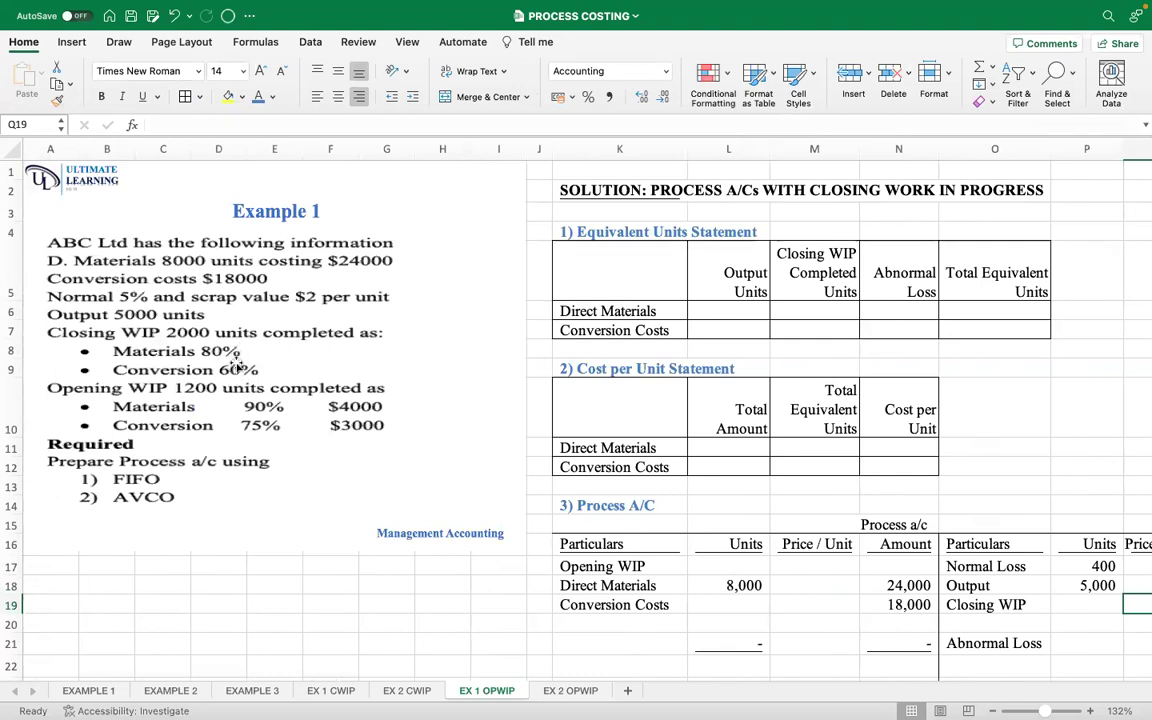
pyautogui.click(1078, 607)
pyautogui.write('2000')
pyautogui.press('Return')
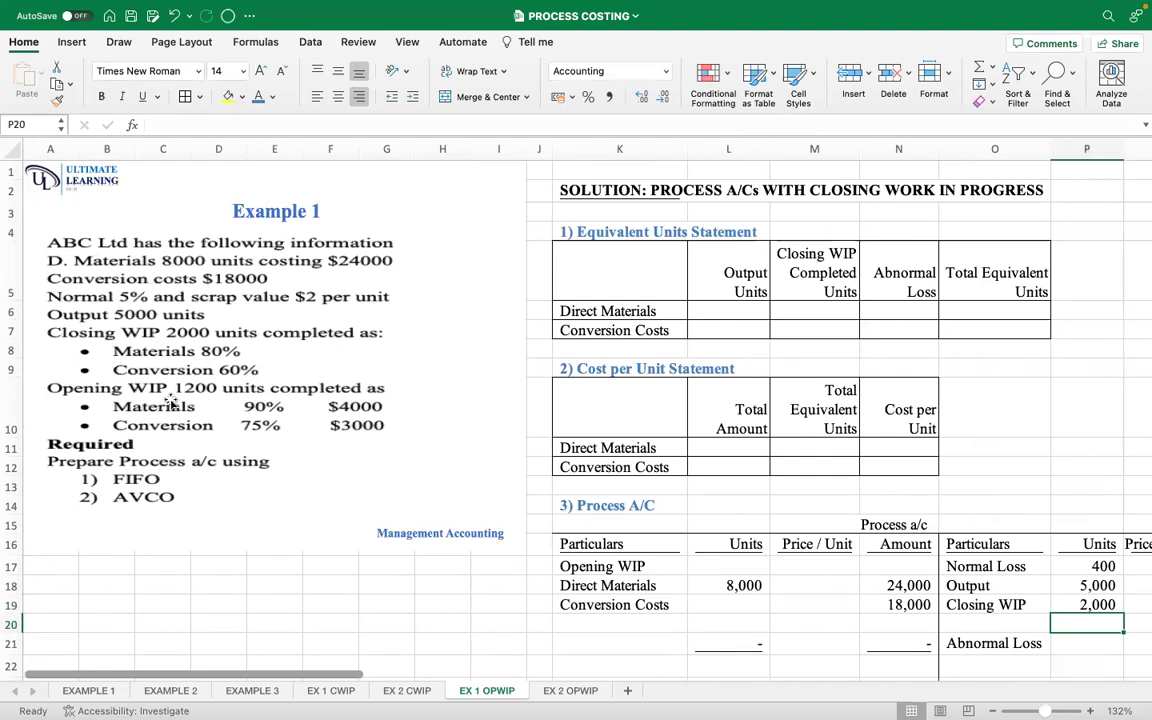
# Enter 1200 units for Opening WIP in L17 of the Process A/C.
pyautogui.click(720, 566)
pyautogui.write('1200')
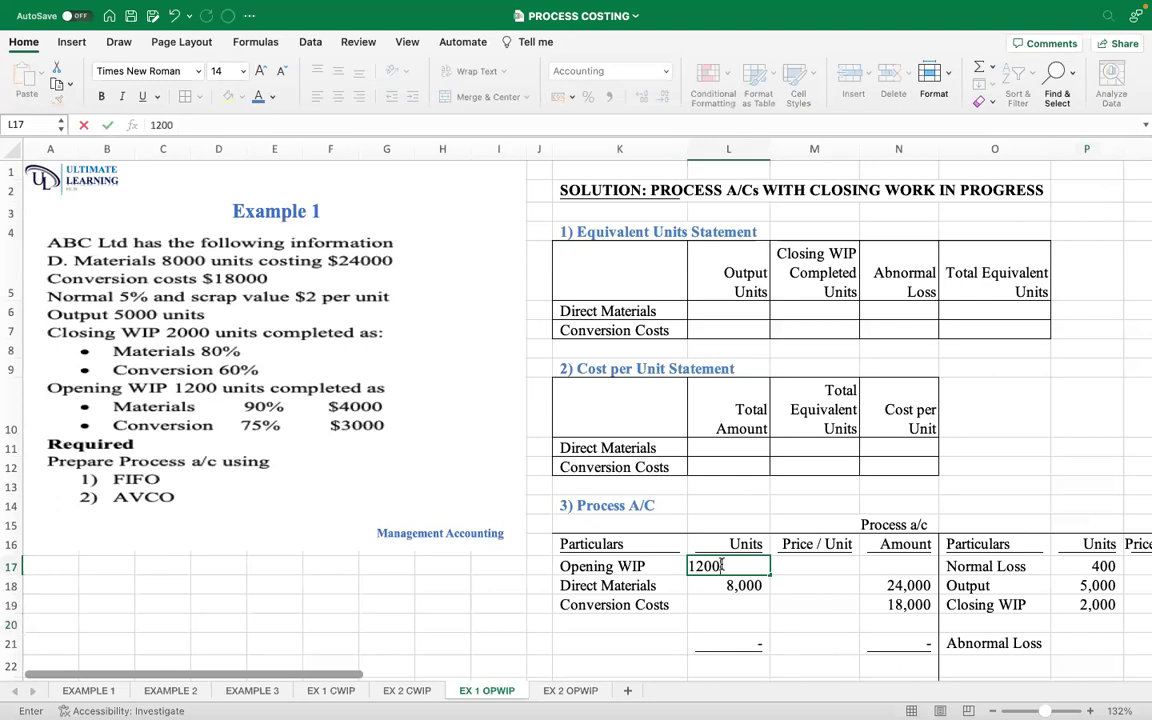
pyautogui.click(818, 600)
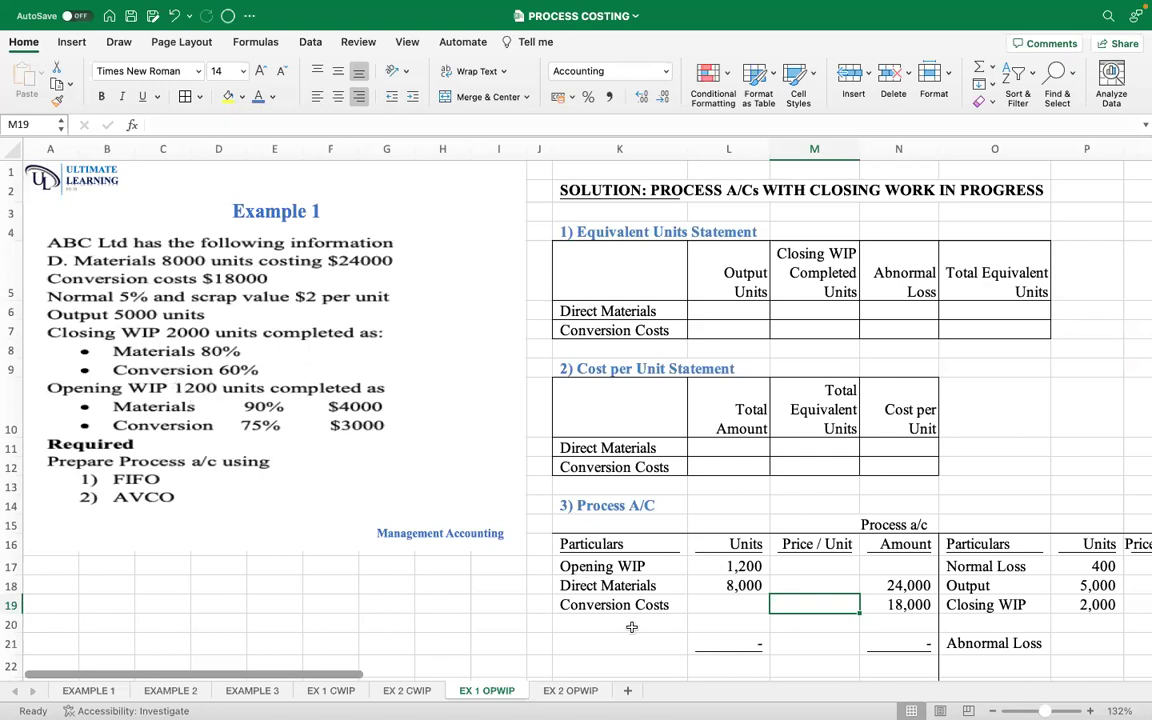
# Enter the Opening WIP amount in N17 as materials plus conversion cost with =4000+3000.
pyautogui.click(889, 565)
pyautogui.write('=4000+30')
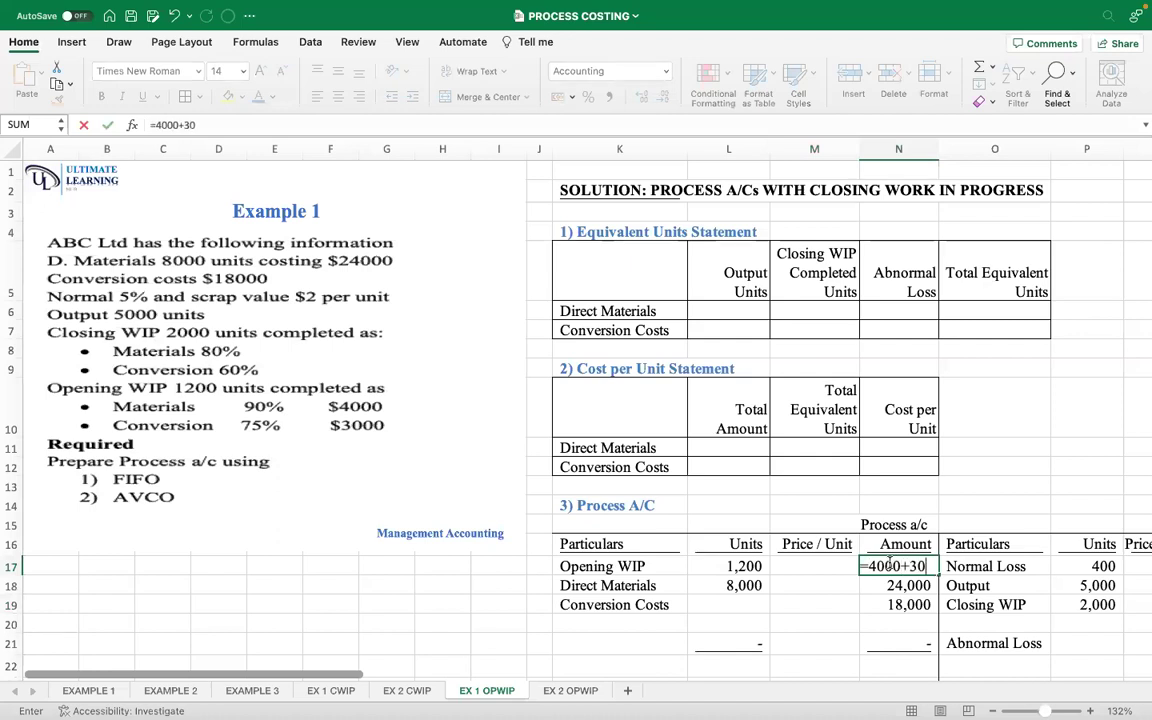
pyautogui.write('00')
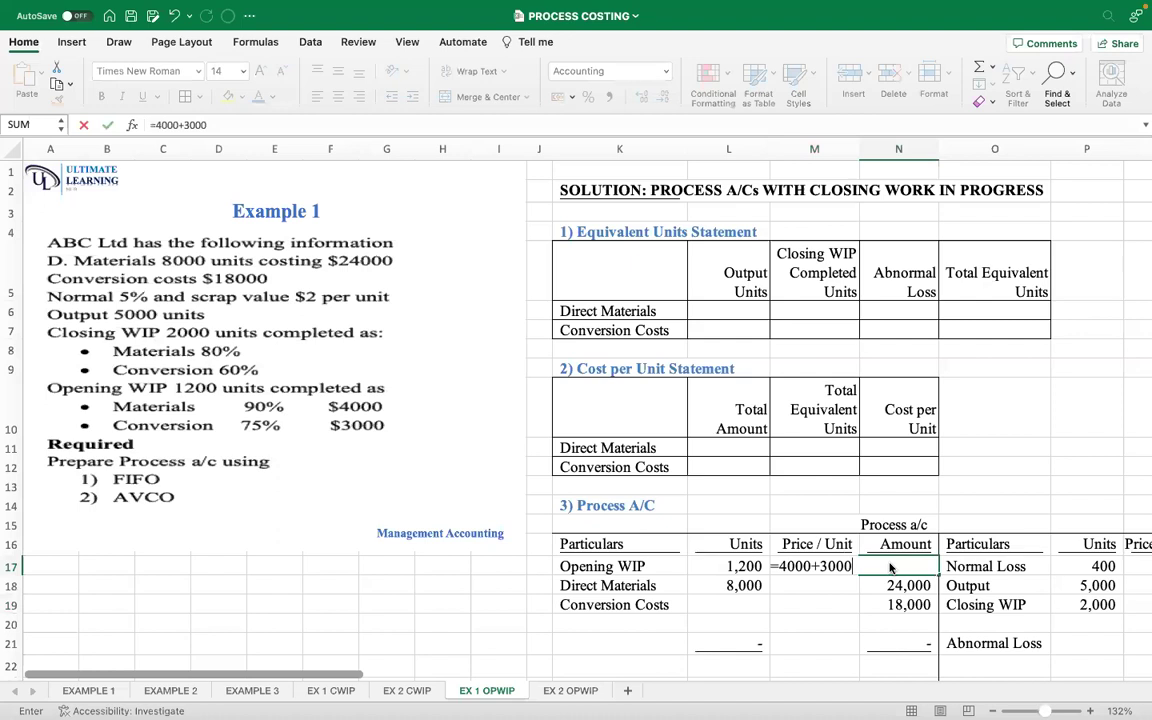
pyautogui.press('Return')
pyautogui.click(893, 560)
pyautogui.click(694, 566)
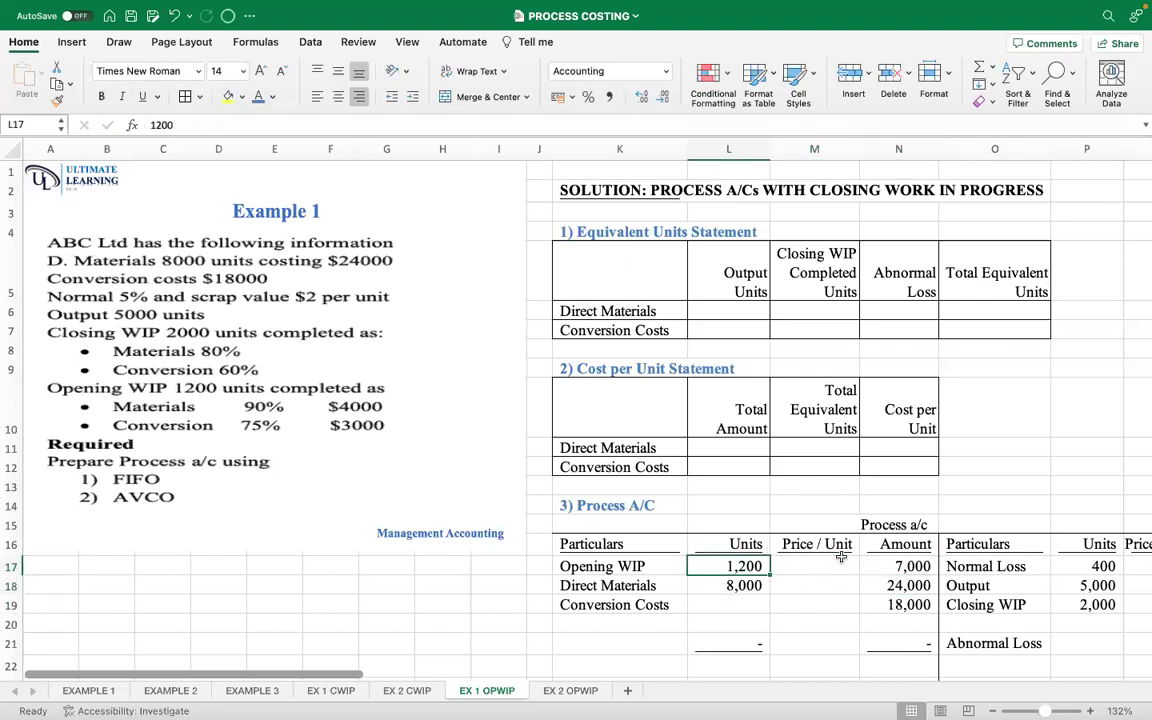
pyautogui.click(912, 566)
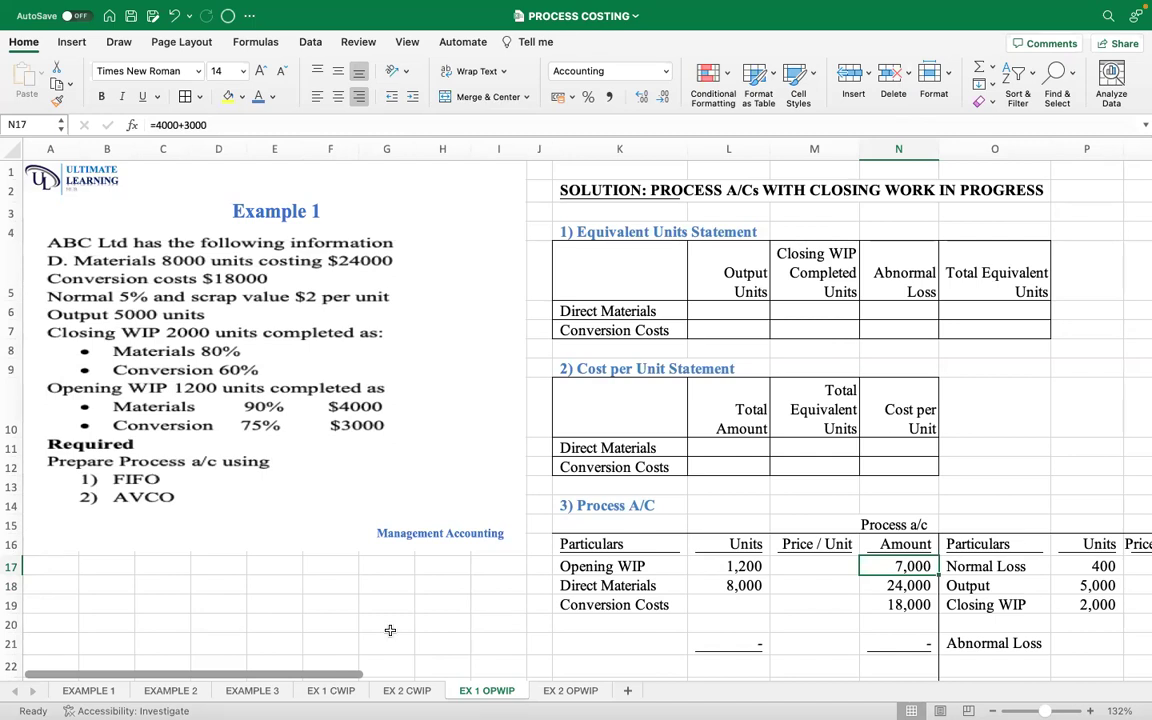
# Total the debit-side units of the Process A/C in L22 with =L17+L18.
pyautogui.moveTo(306, 675); pyautogui.dragTo(385, 704)
pyautogui.scroll(-5, 555, 478)
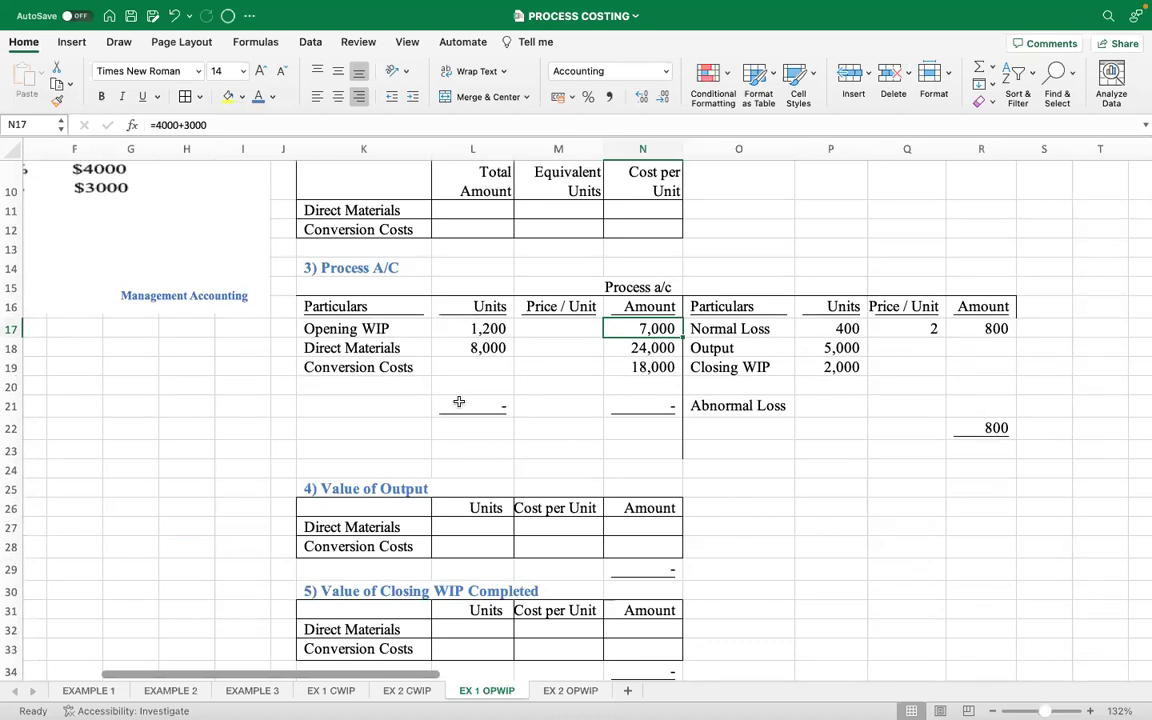
pyautogui.click(463, 427)
pyautogui.write('=')
pyautogui.click(460, 330)
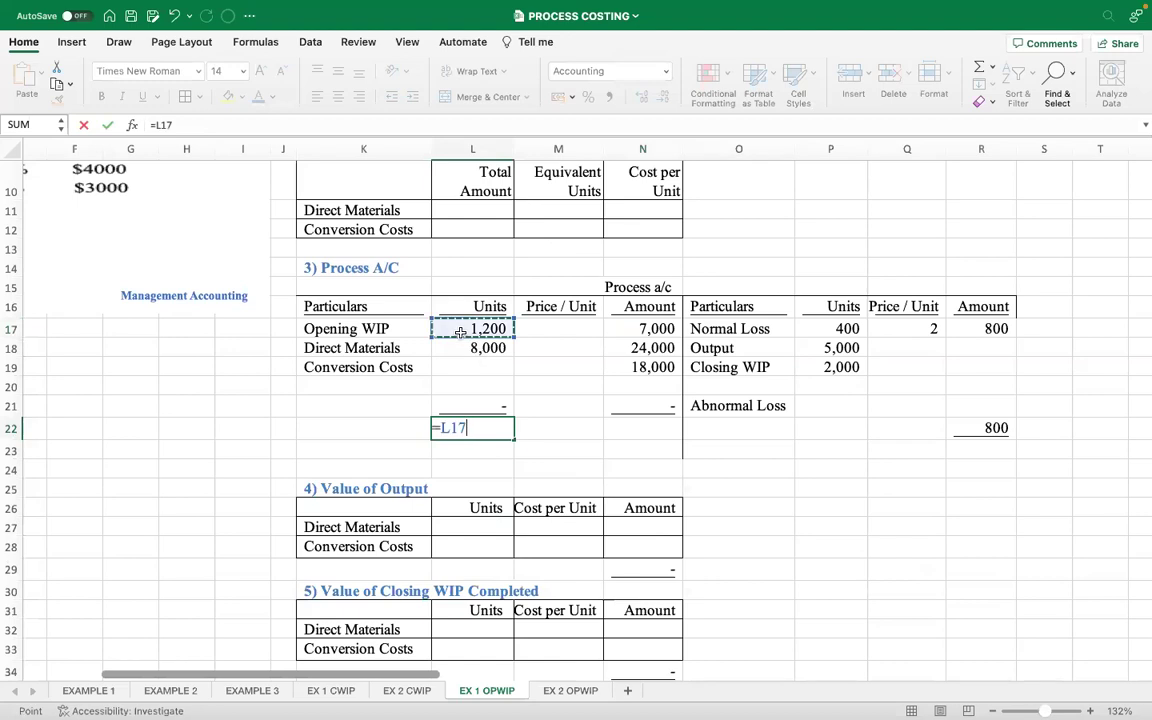
pyautogui.write('+')
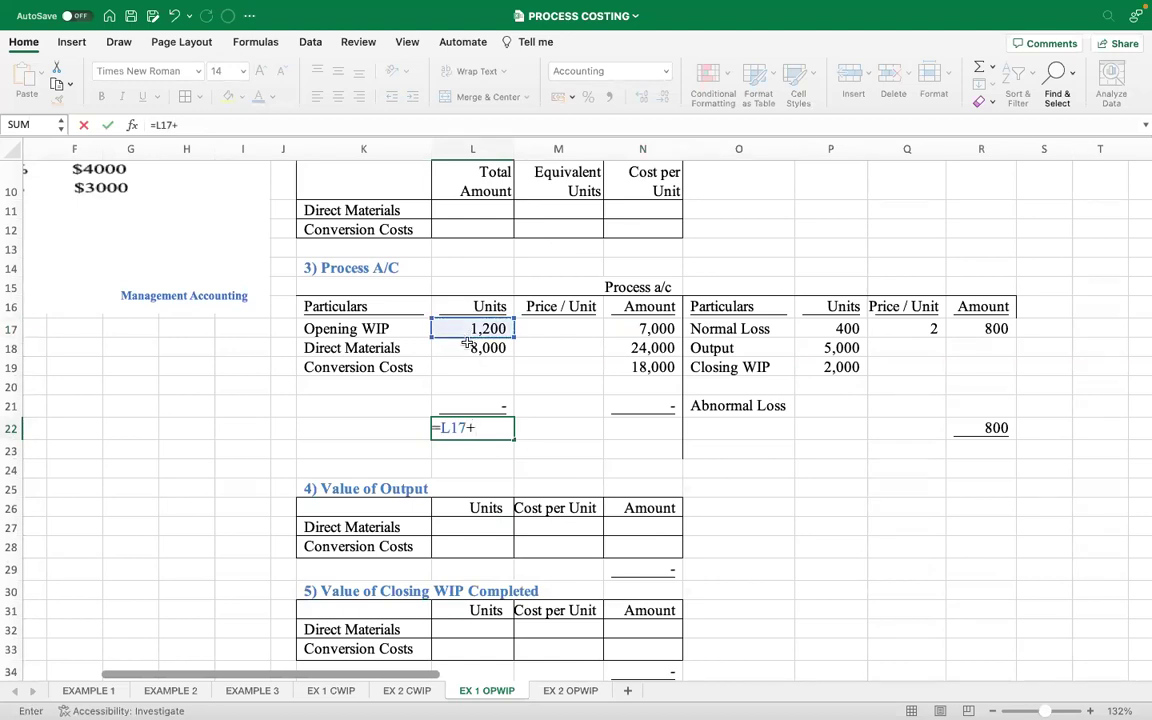
pyautogui.click(469, 347)
pyautogui.press('Return')
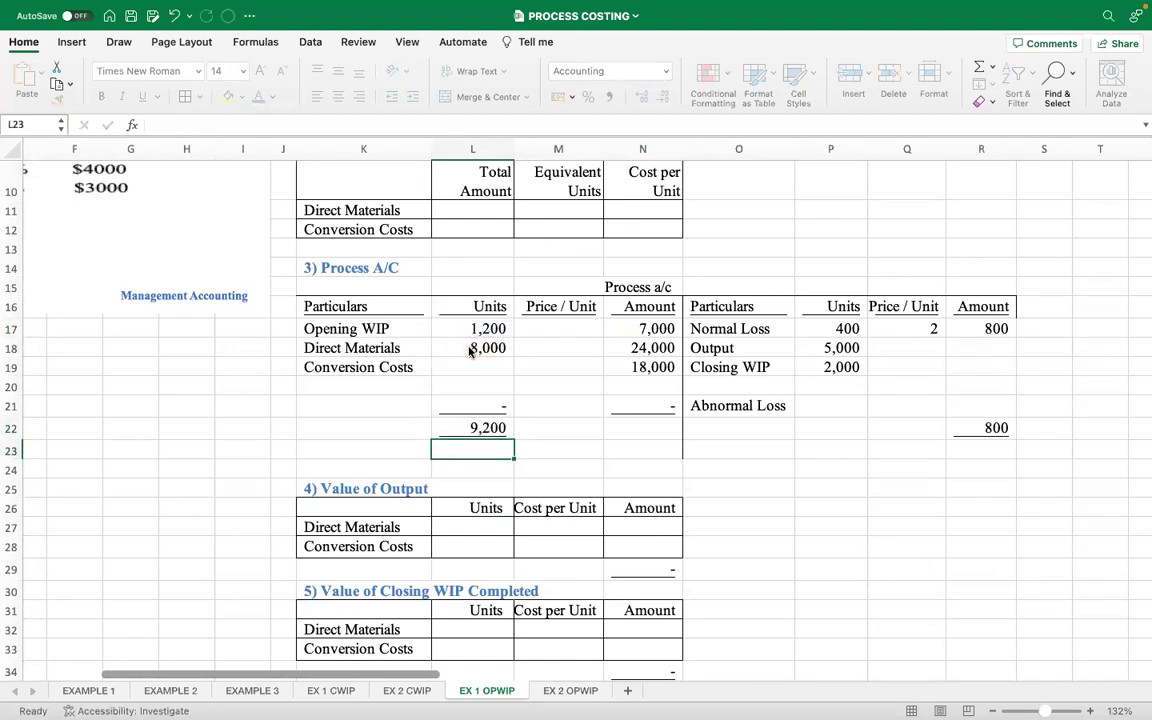
# Try to total the credit-side units in P22 by adding P17, P18 and P19.
pyautogui.click(818, 427)
pyautogui.write('=')
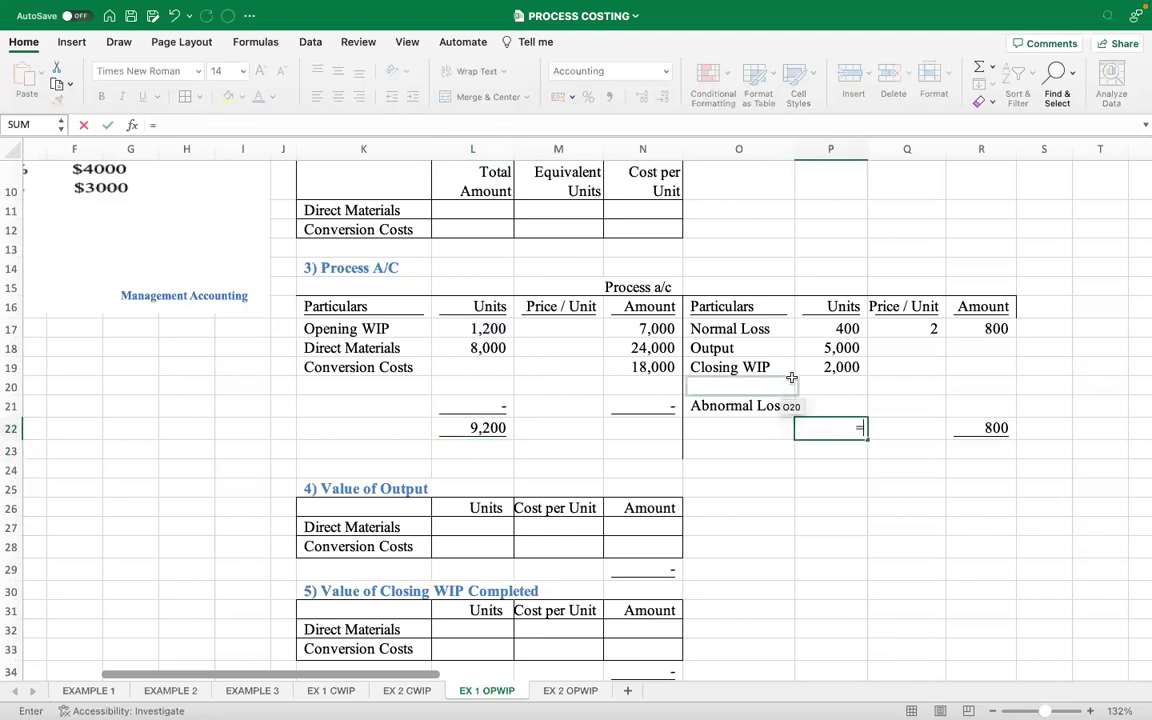
pyautogui.click(833, 326)
pyautogui.write('+')
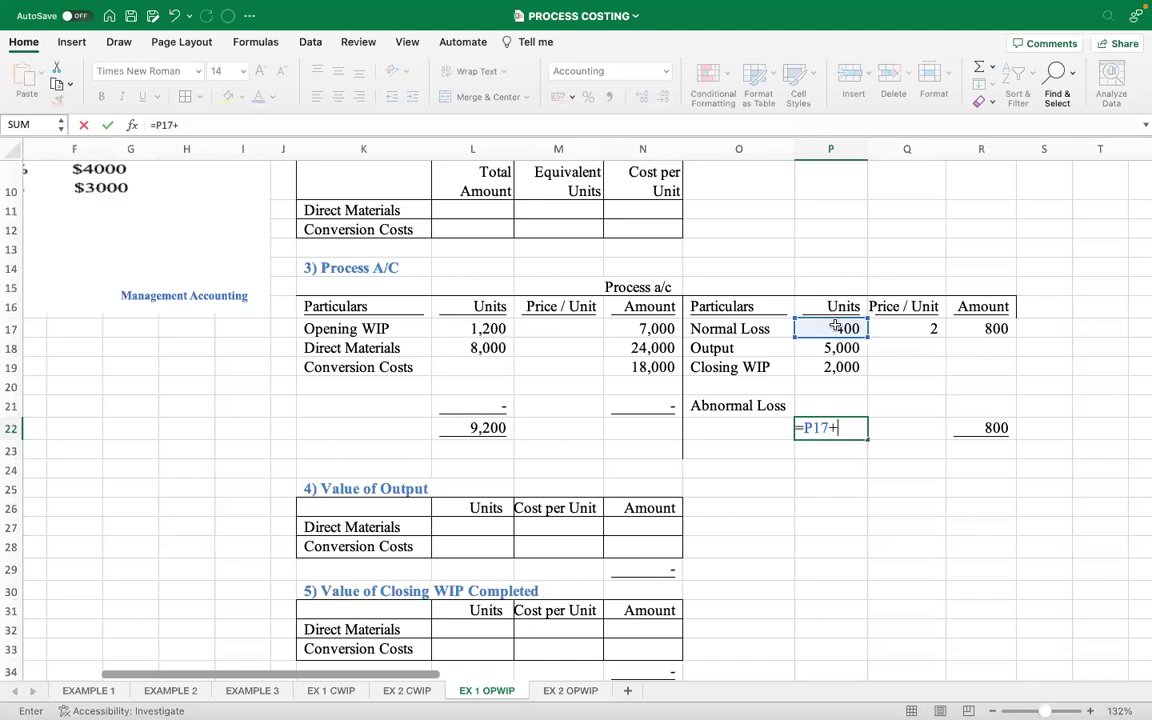
pyautogui.click(830, 348)
pyautogui.write('+')
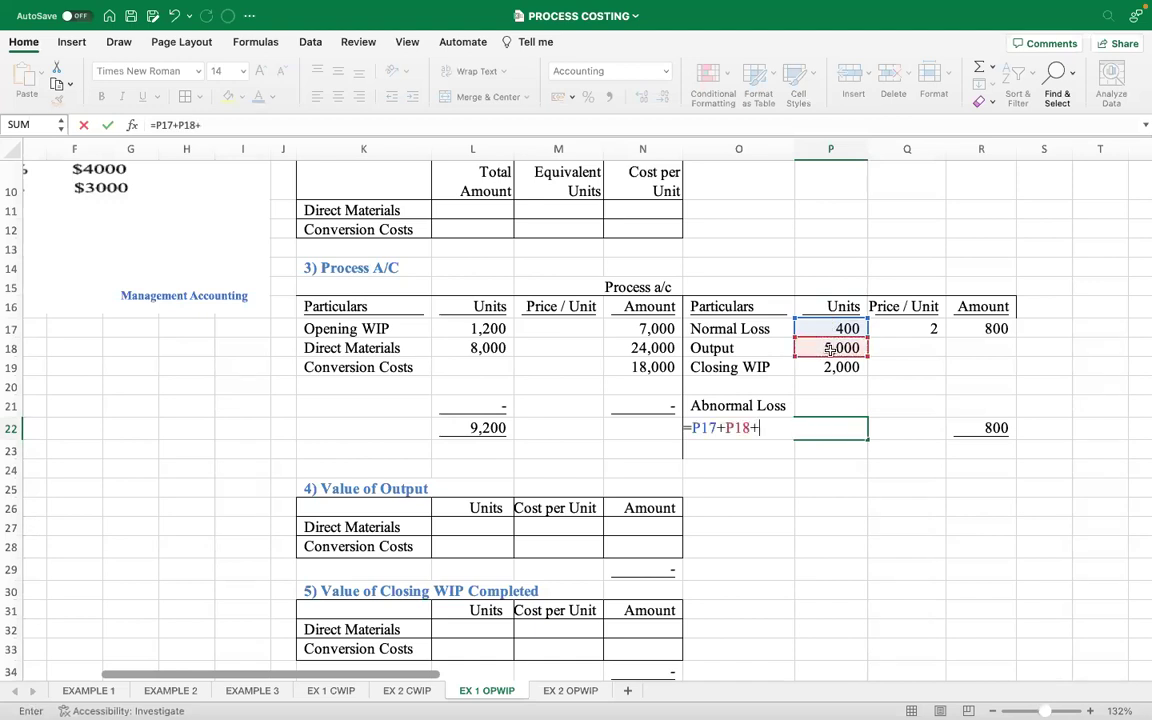
pyautogui.click(835, 368)
pyautogui.press('Return')
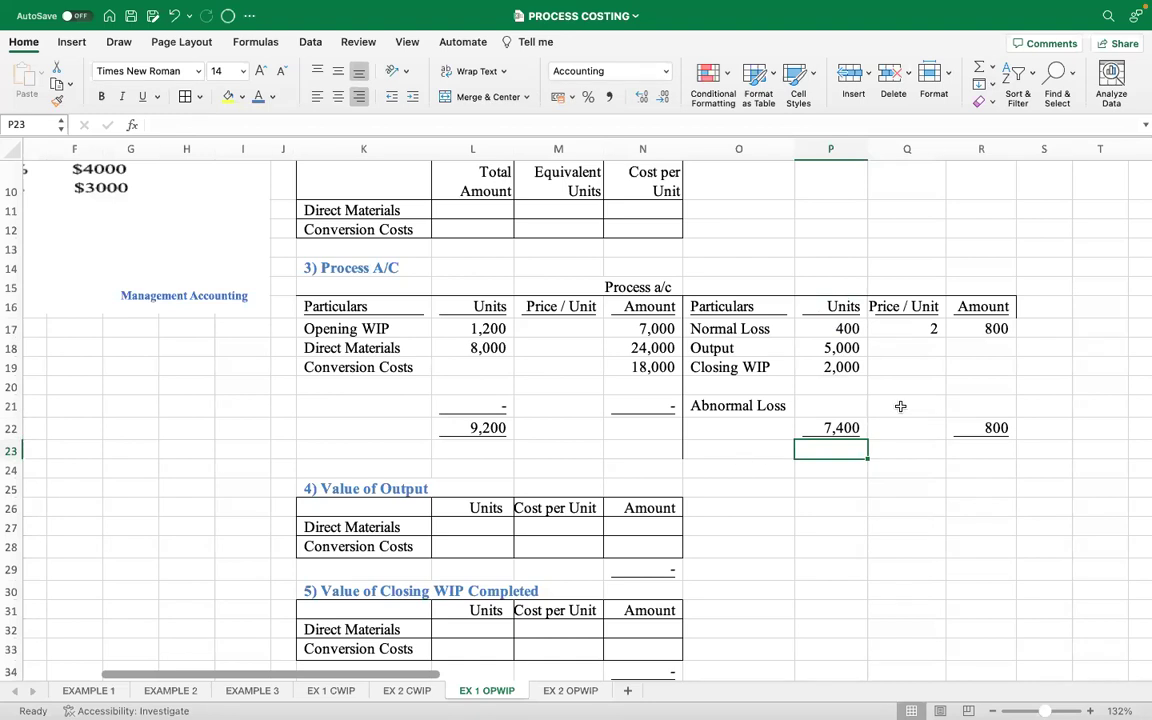
# Set the credit-side units total in P22 equal to the debit-side total with =L22.
pyautogui.click(830, 428)
pyautogui.write('=')
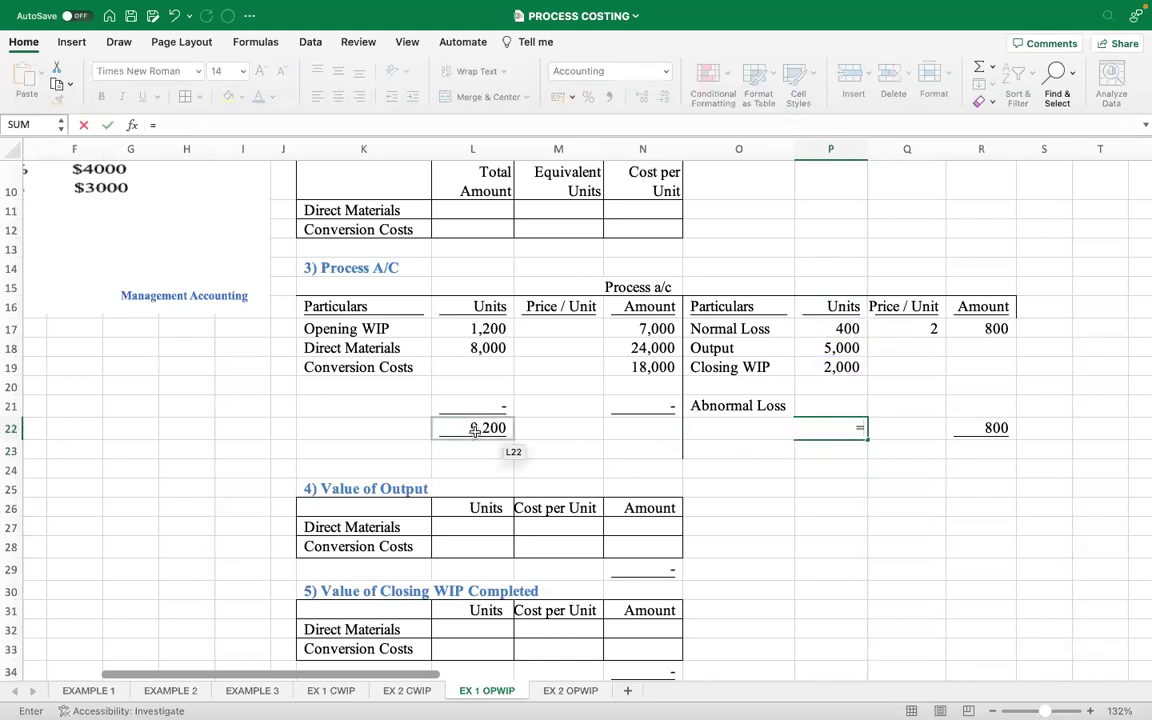
pyautogui.click(476, 430)
pyautogui.press('Return')
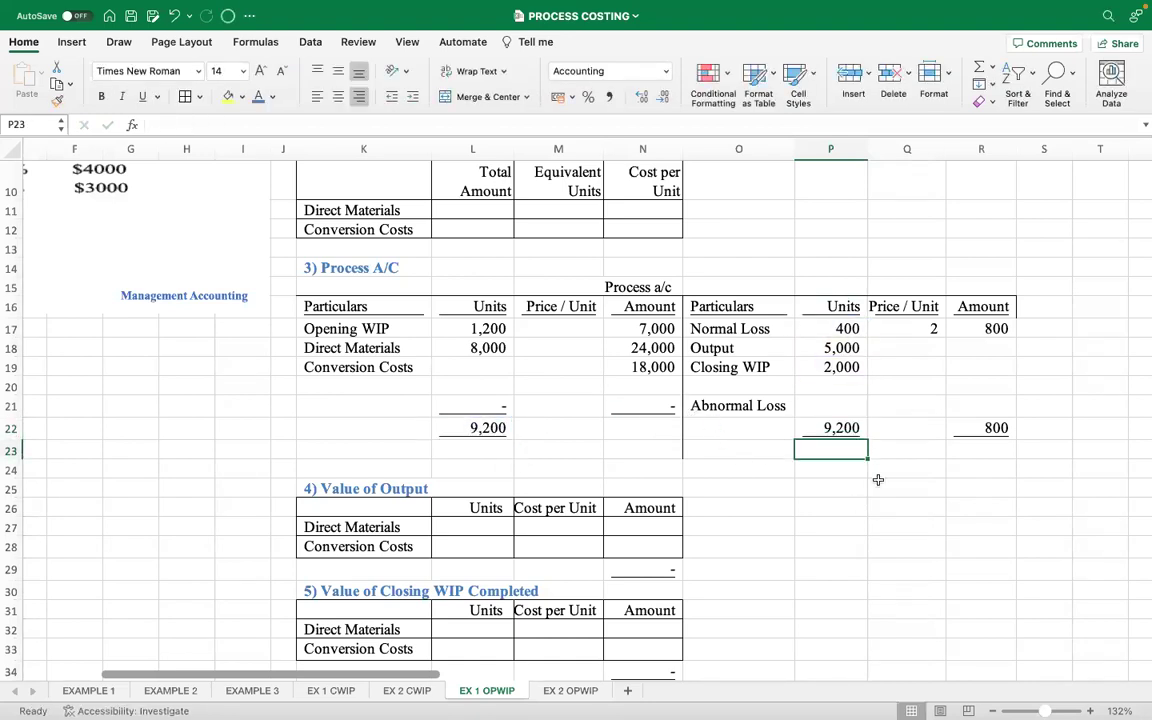
# Clear the credit-side amount total from R22 of the Process A/C.
pyautogui.click(956, 426)
pyautogui.press('Delete')
pyautogui.click(1040, 468)
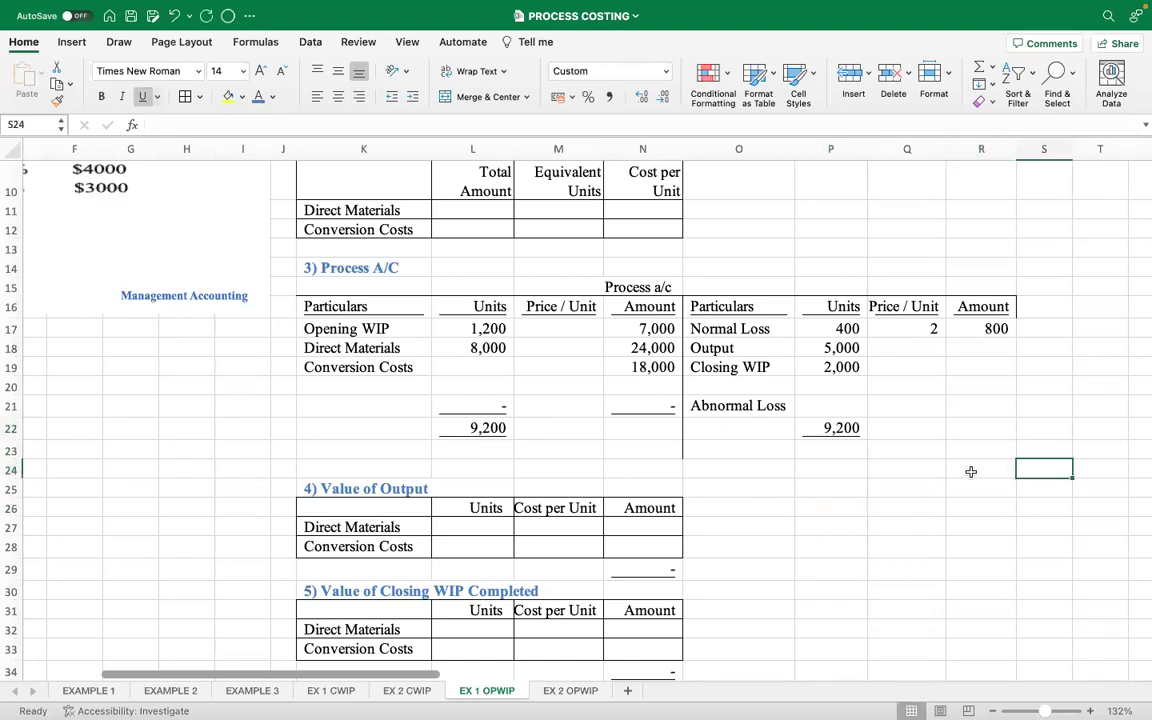
# Calculate the Abnormal Loss units in P21 as the balancing figure with =P22-P17-P18-P19.
pyautogui.click(813, 407)
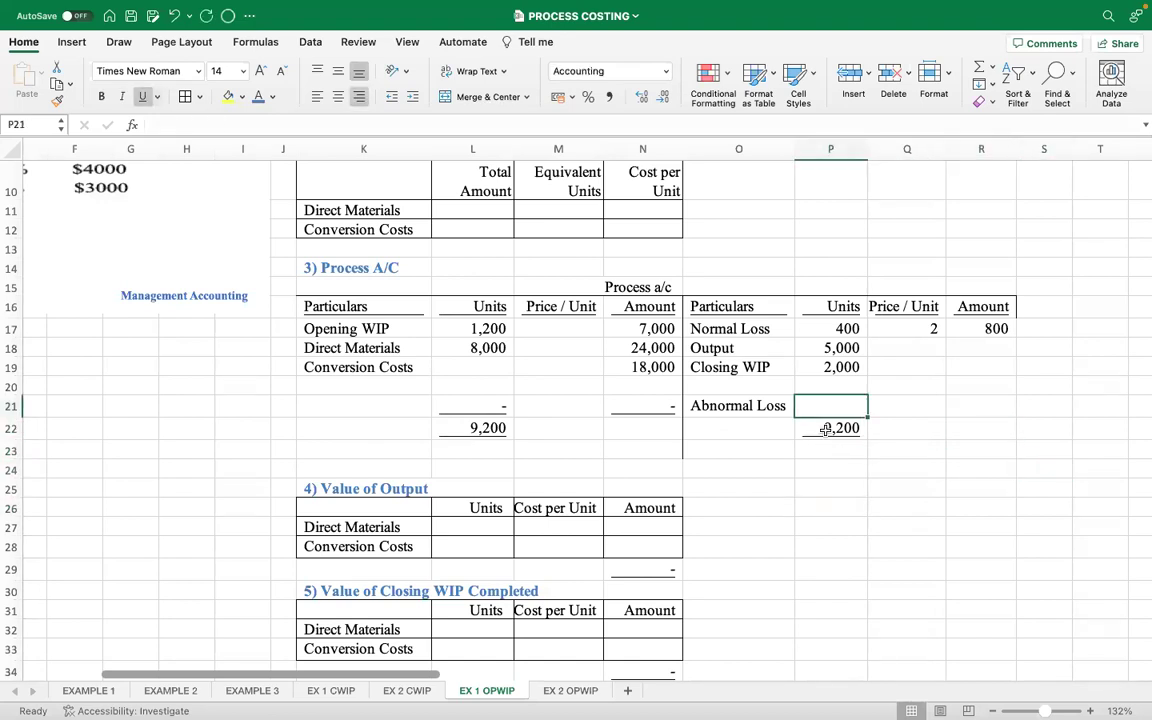
pyautogui.write('=')
pyautogui.click(826, 430)
pyautogui.write('-')
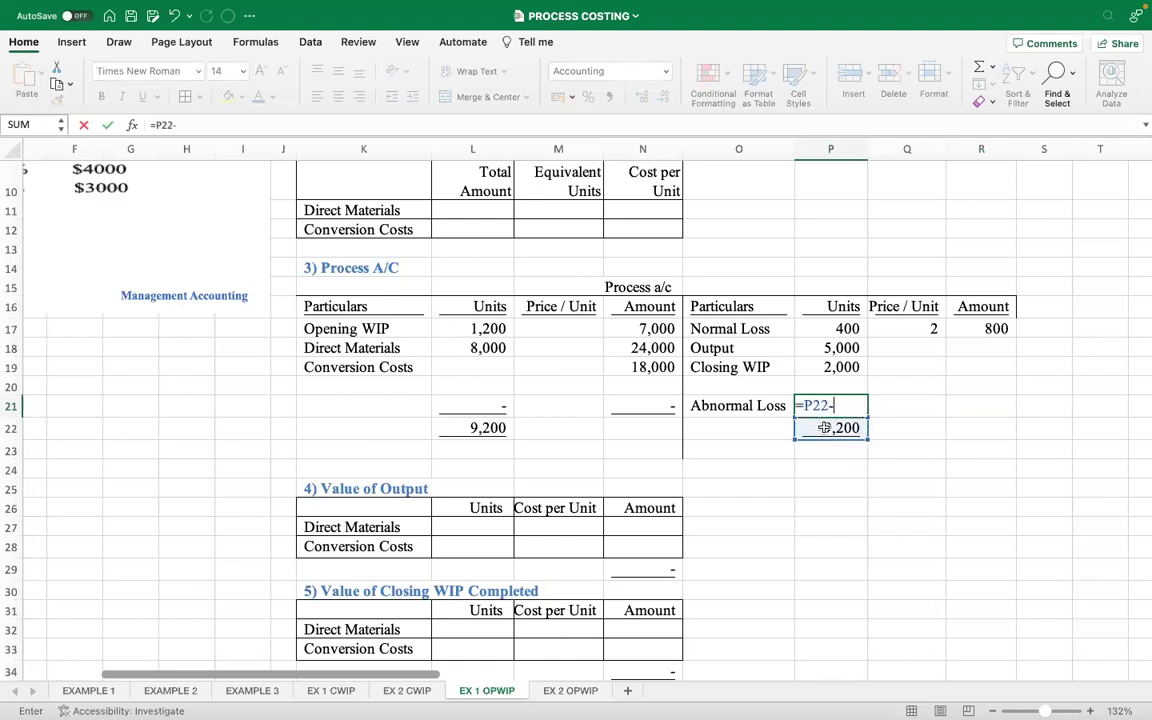
pyautogui.click(830, 330)
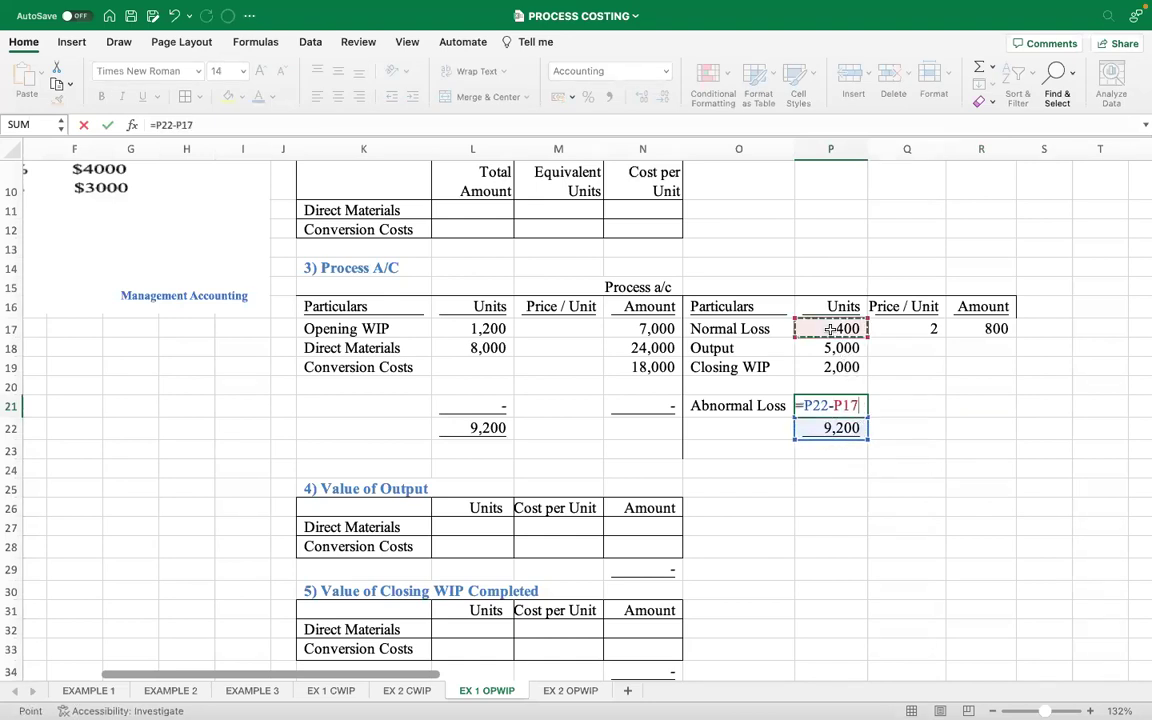
pyautogui.write('-')
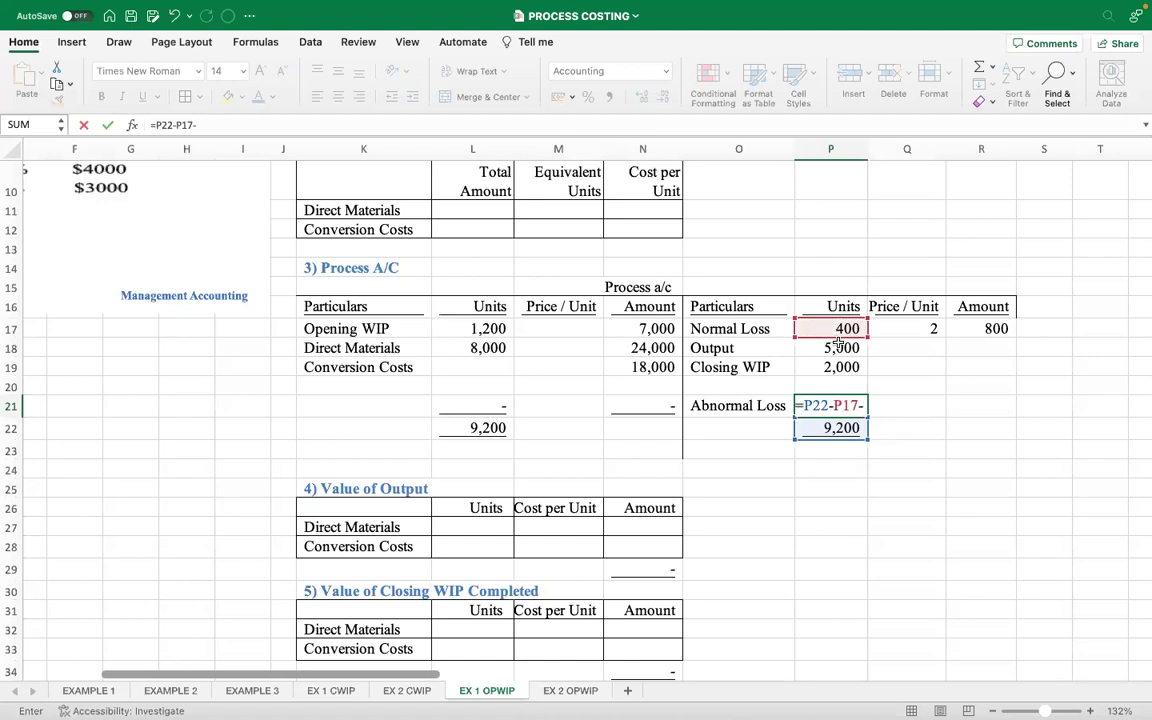
pyautogui.click(839, 345)
pyautogui.write('-')
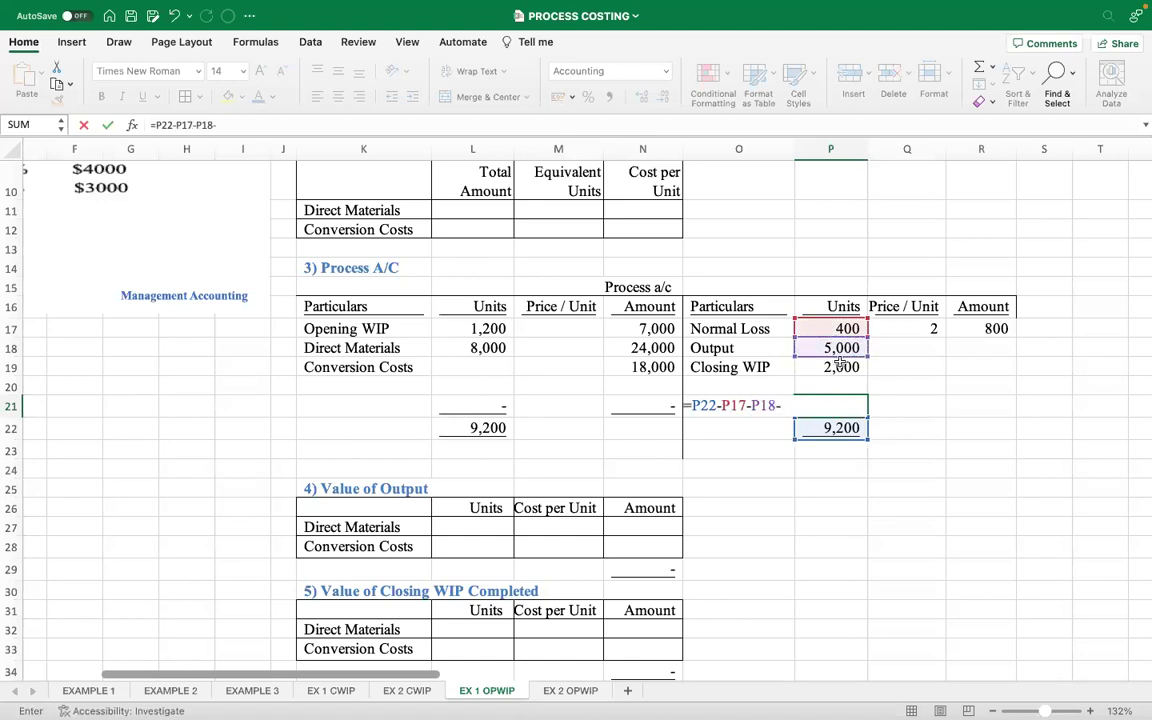
pyautogui.click(841, 366)
pyautogui.press('Return')
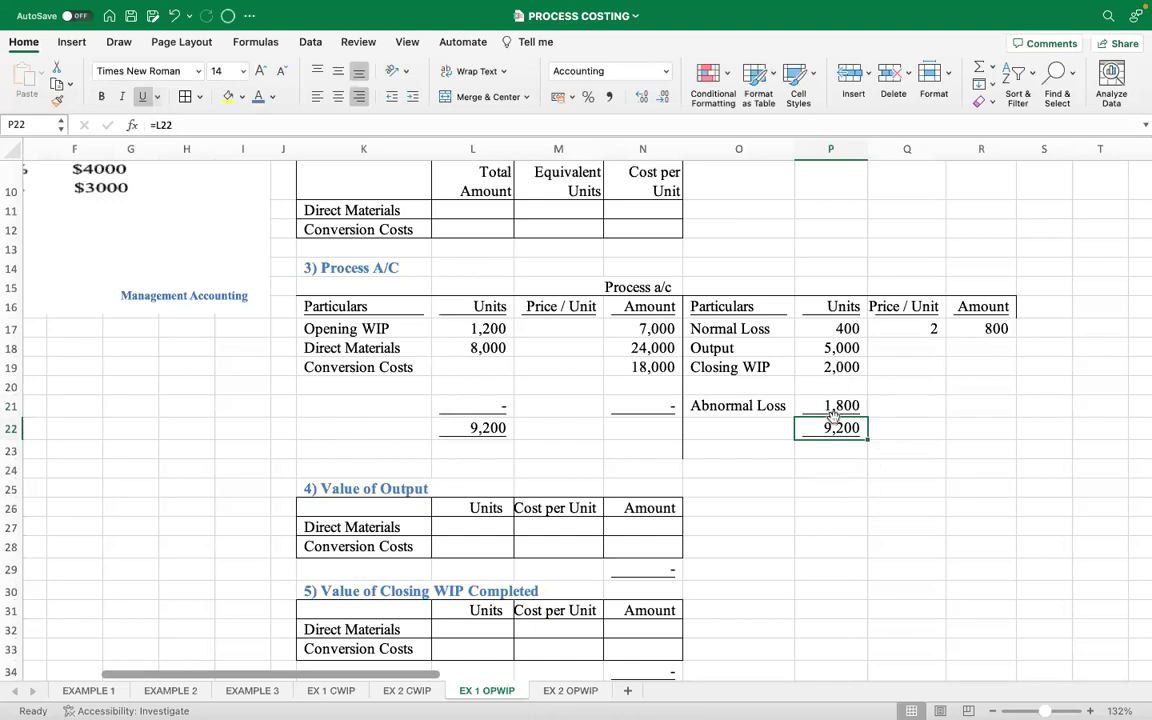
# Total the debit-side amounts of the Process A/C in N22 by summing N17 to N21.
pyautogui.click(651, 434)
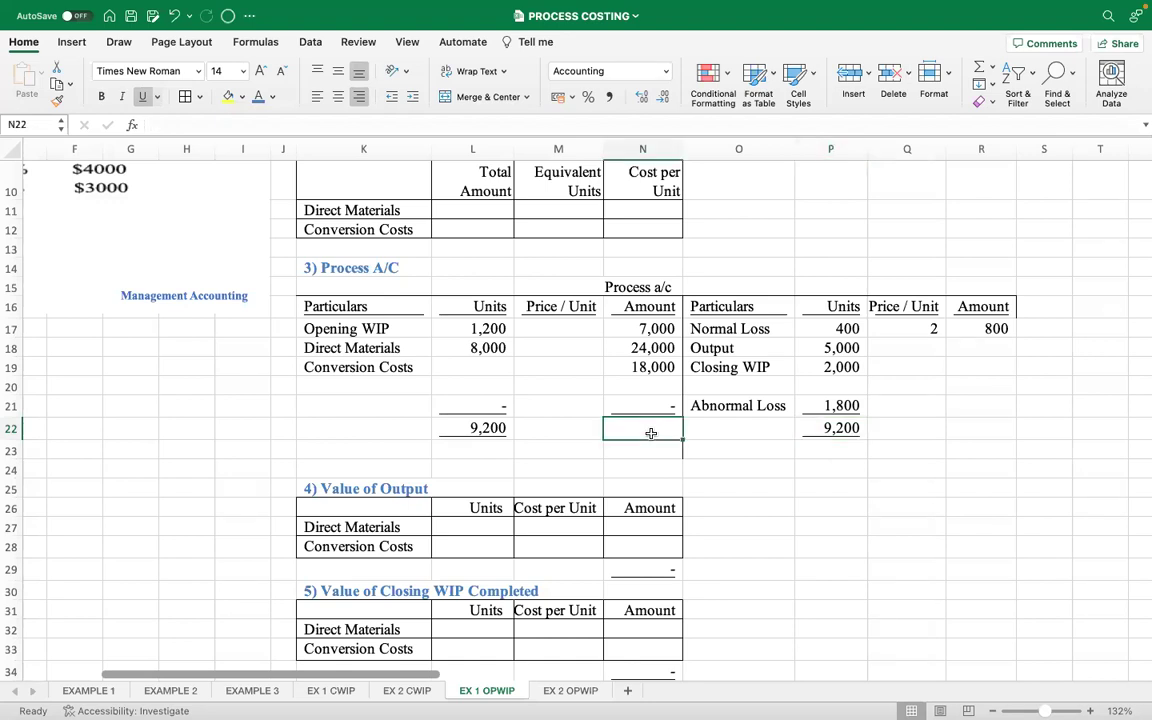
pyautogui.click(979, 66)
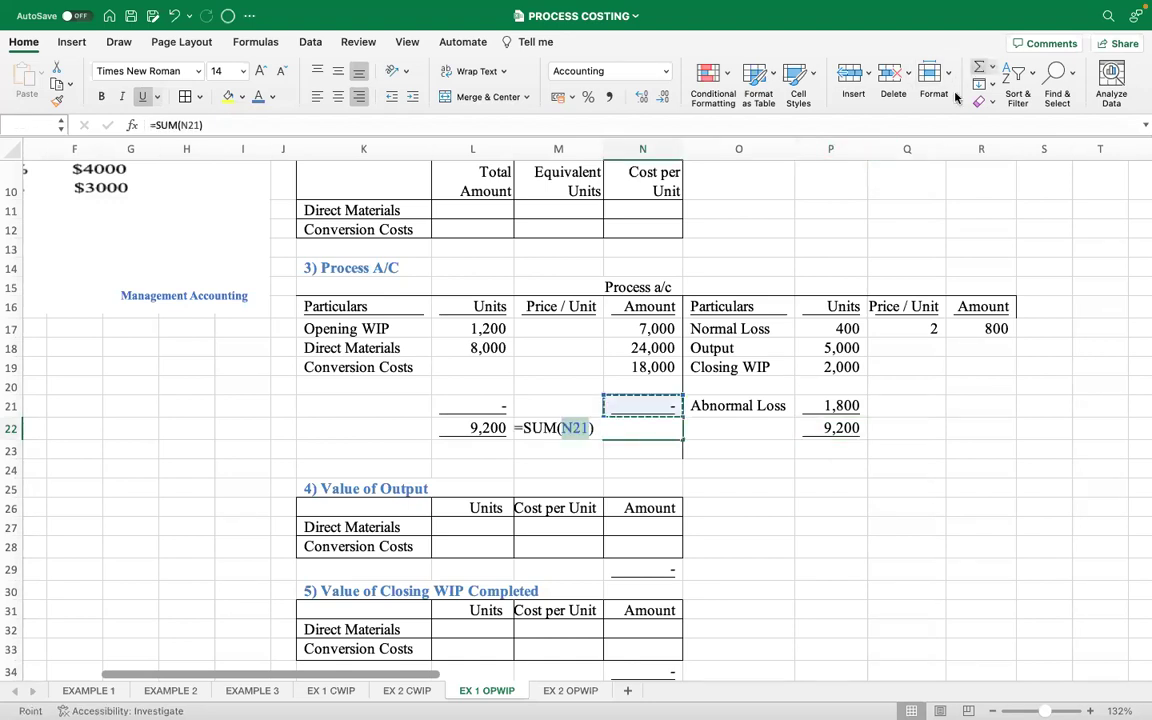
pyautogui.moveTo(604, 395); pyautogui.dragTo(613, 322)
pyautogui.press('Return')
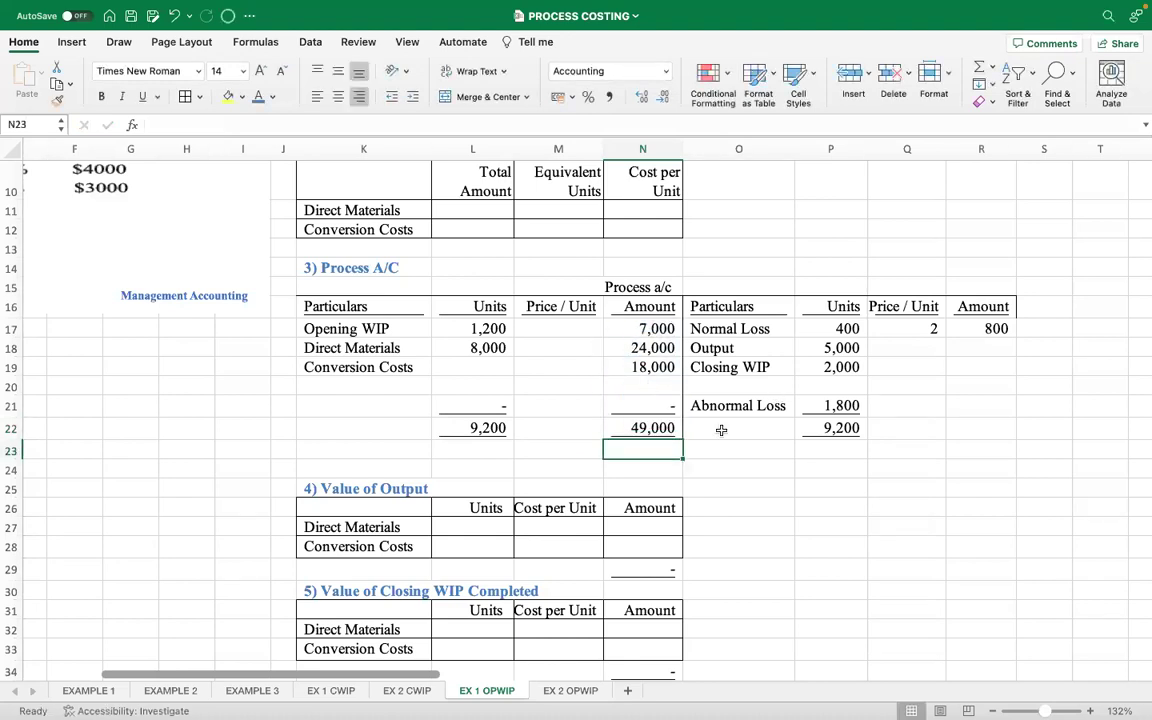
pyautogui.click(995, 430)
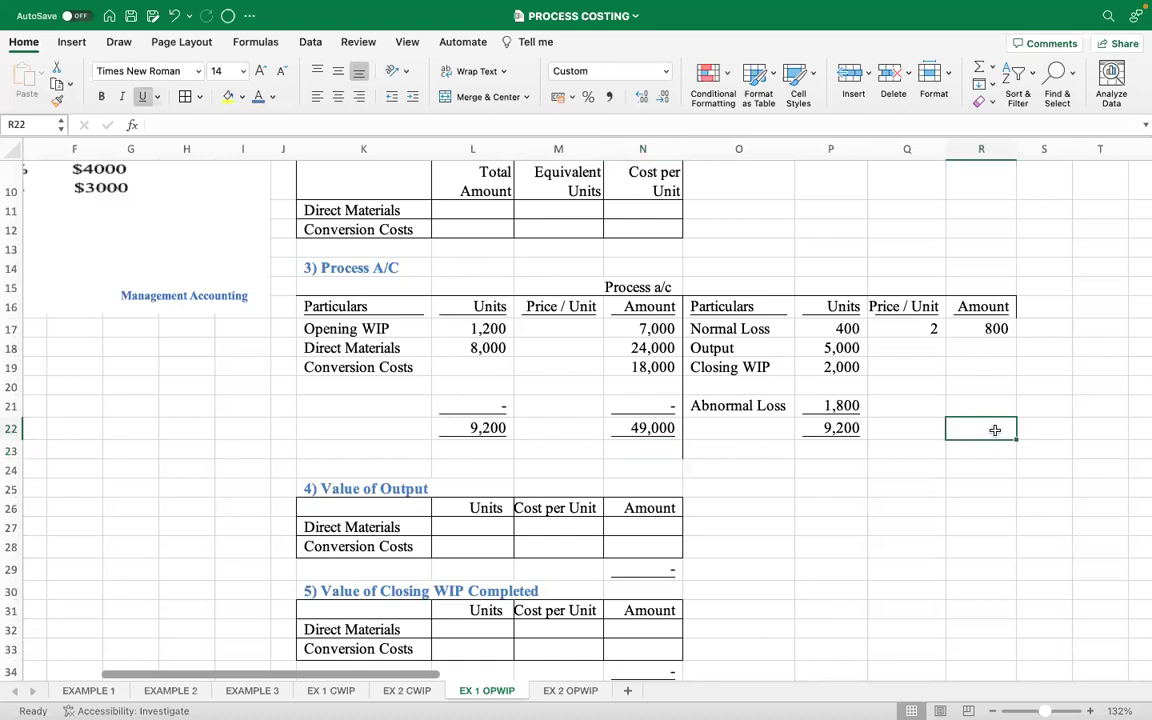
# Calculate the Direct Materials output units in L6 of the Equivalent Units Statement with =P18*100%.
pyautogui.scroll(5, 800, 459)
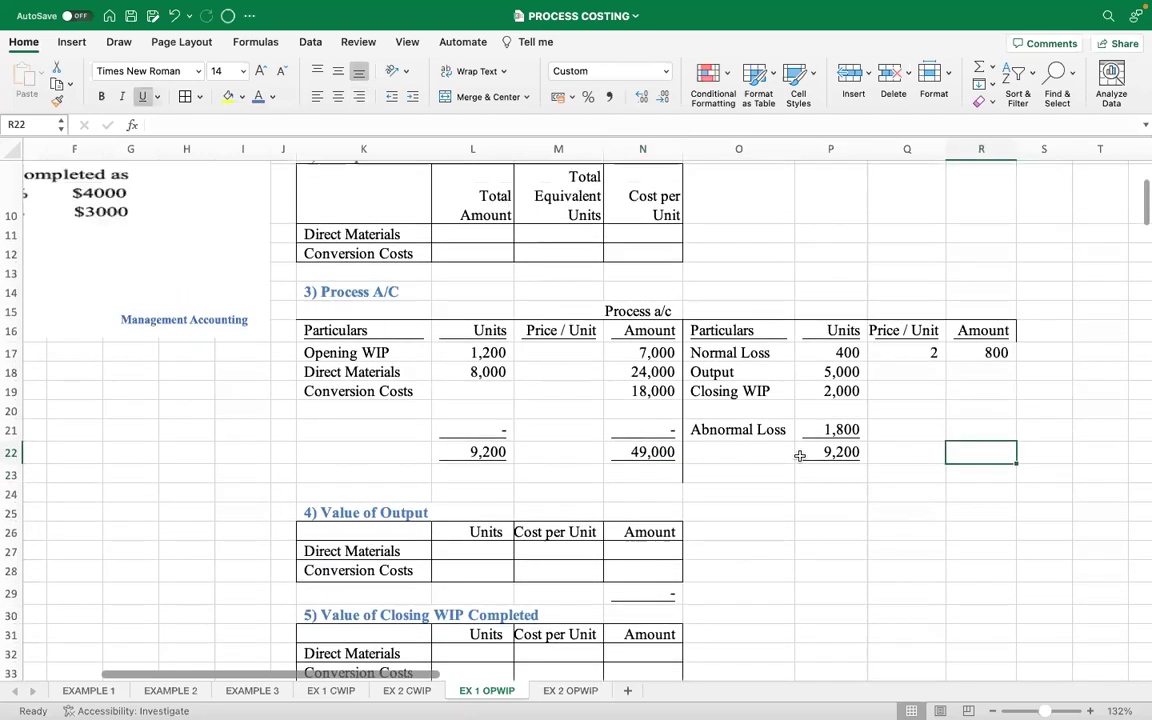
pyautogui.scroll(2, 679, 339)
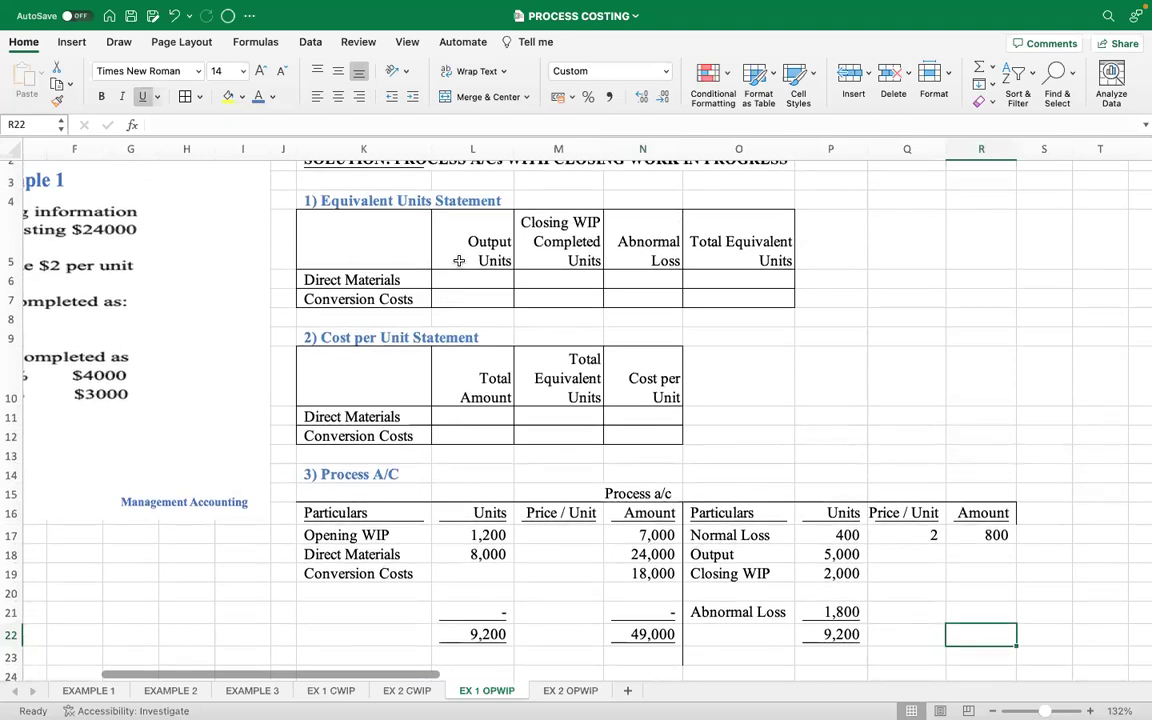
pyautogui.click(465, 275)
pyautogui.write('=')
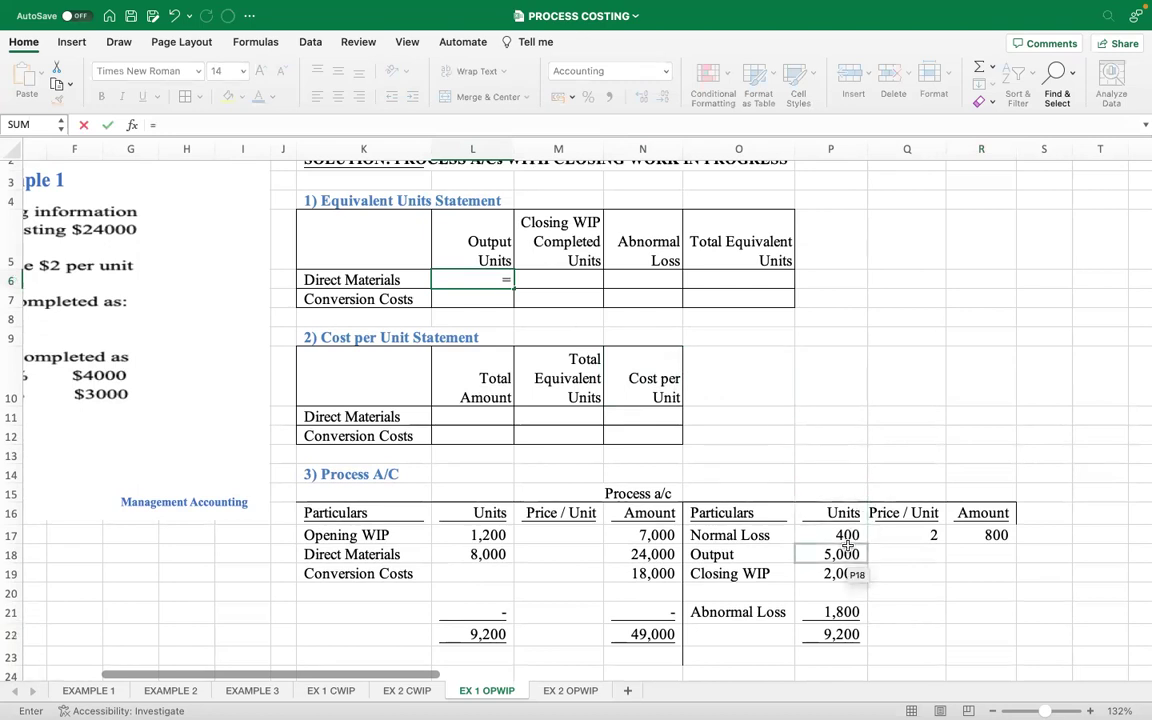
pyautogui.click(847, 554)
pyautogui.write('*')
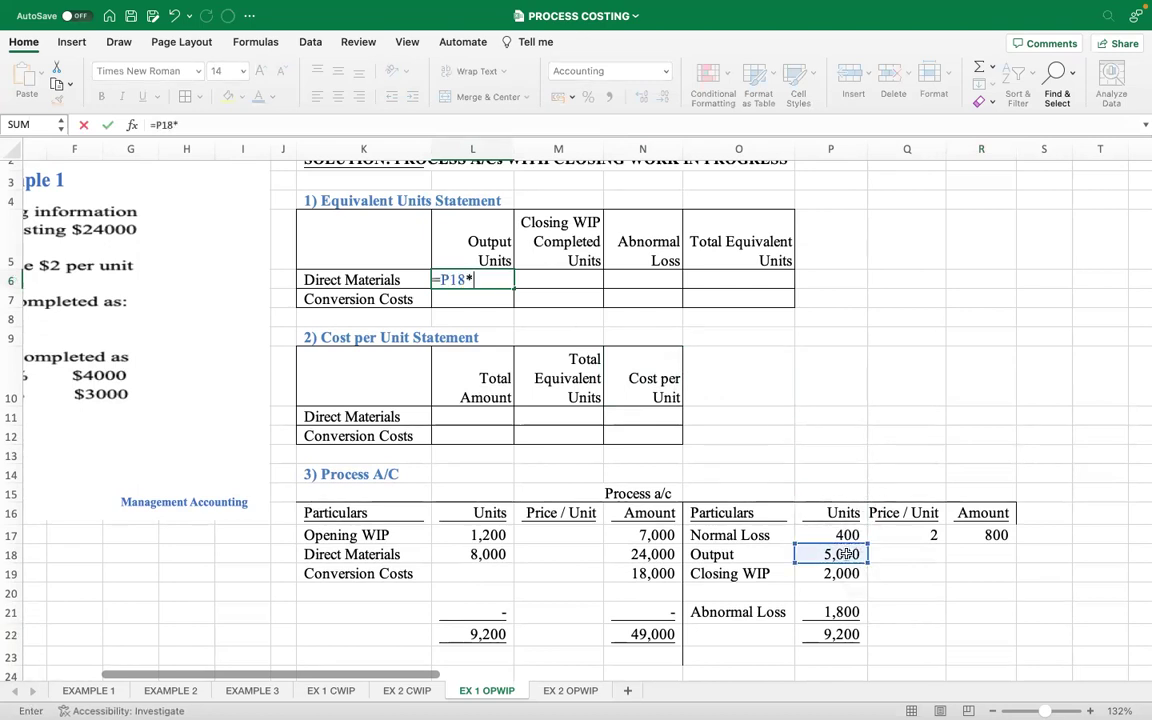
pyautogui.write('100%')
pyautogui.press('Return')
# Calculate the Conversion Costs output units in L7 of the Equivalent Units Statement with =P18*100%.
pyautogui.write('=')
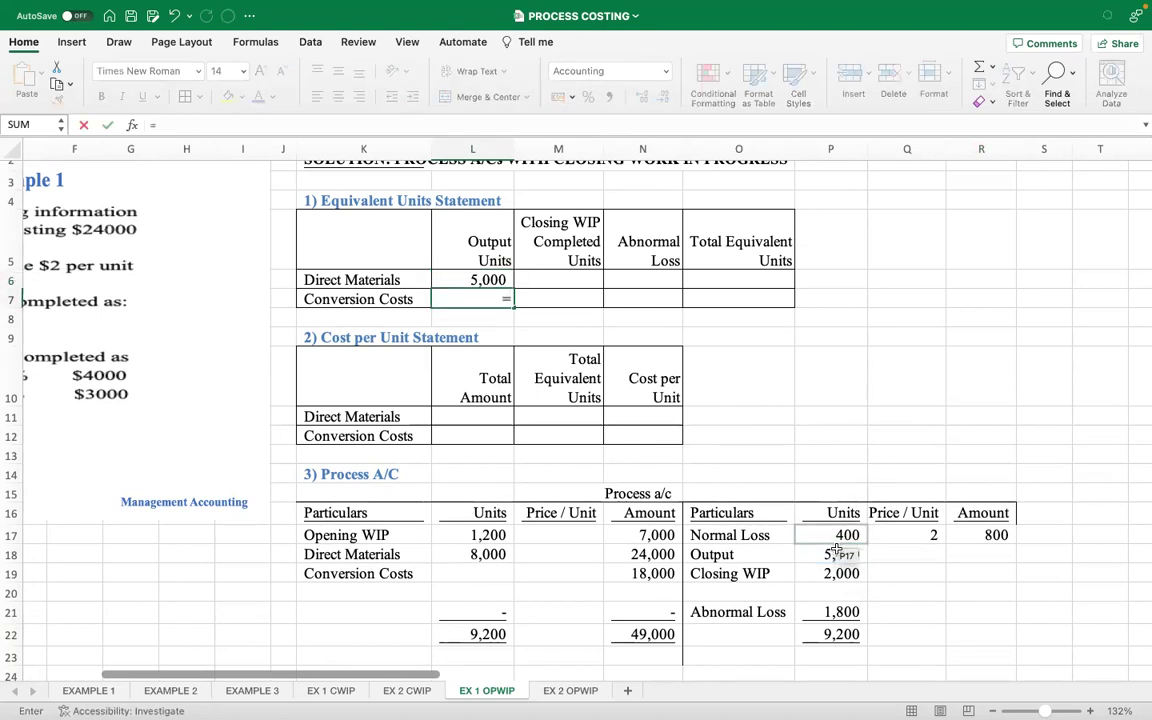
pyautogui.click(836, 551)
pyautogui.write('*1')
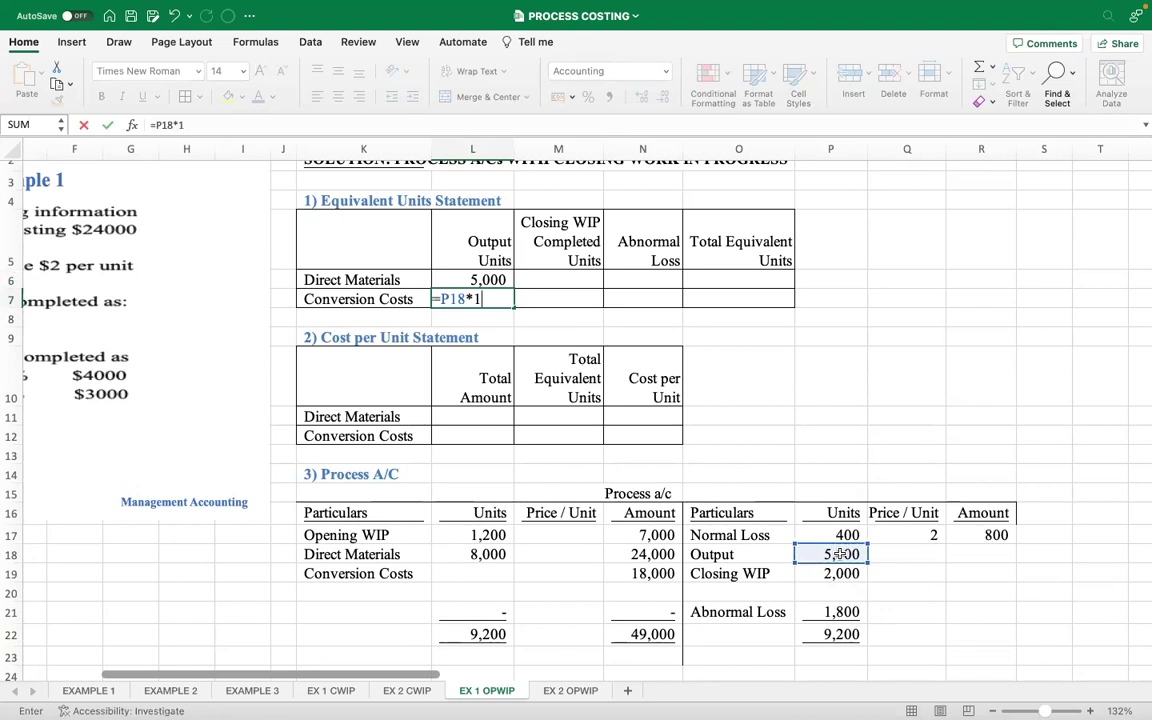
pyautogui.write('00%')
pyautogui.press('Return')
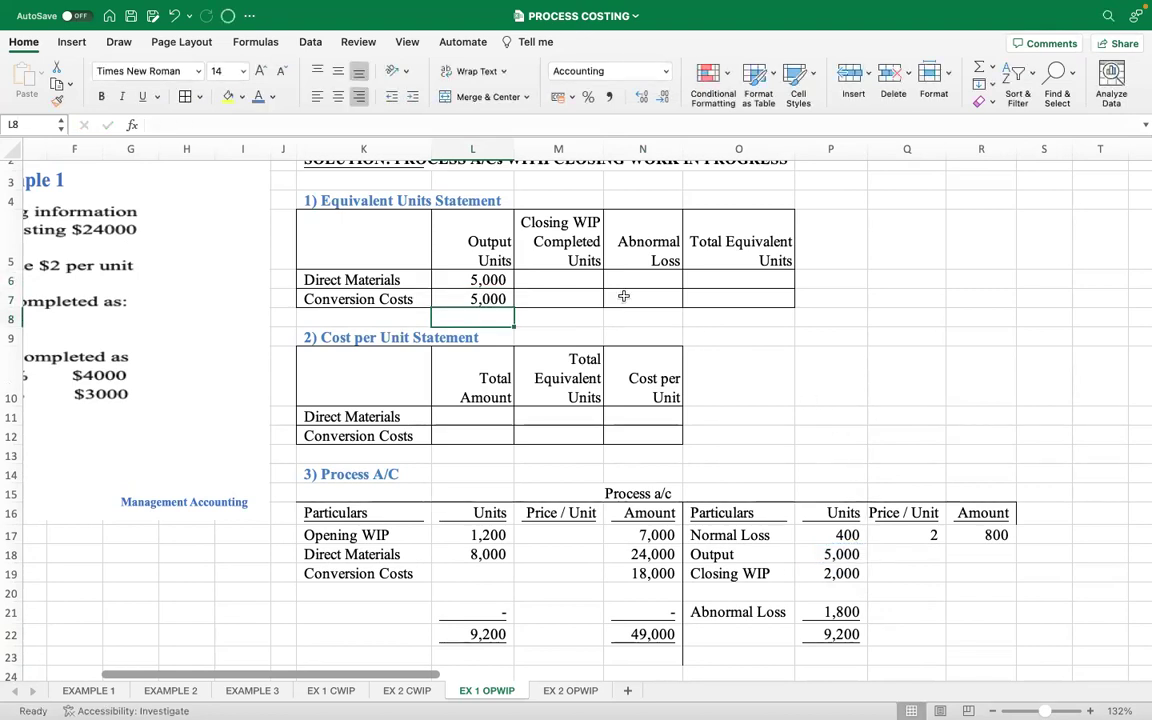
# Calculate the Direct Materials closing WIP completed units in M6 of the Equivalent Units Statement with =2000*80%.
pyautogui.click(827, 573)
pyautogui.moveTo(334, 674); pyautogui.dragTo(237, 663)
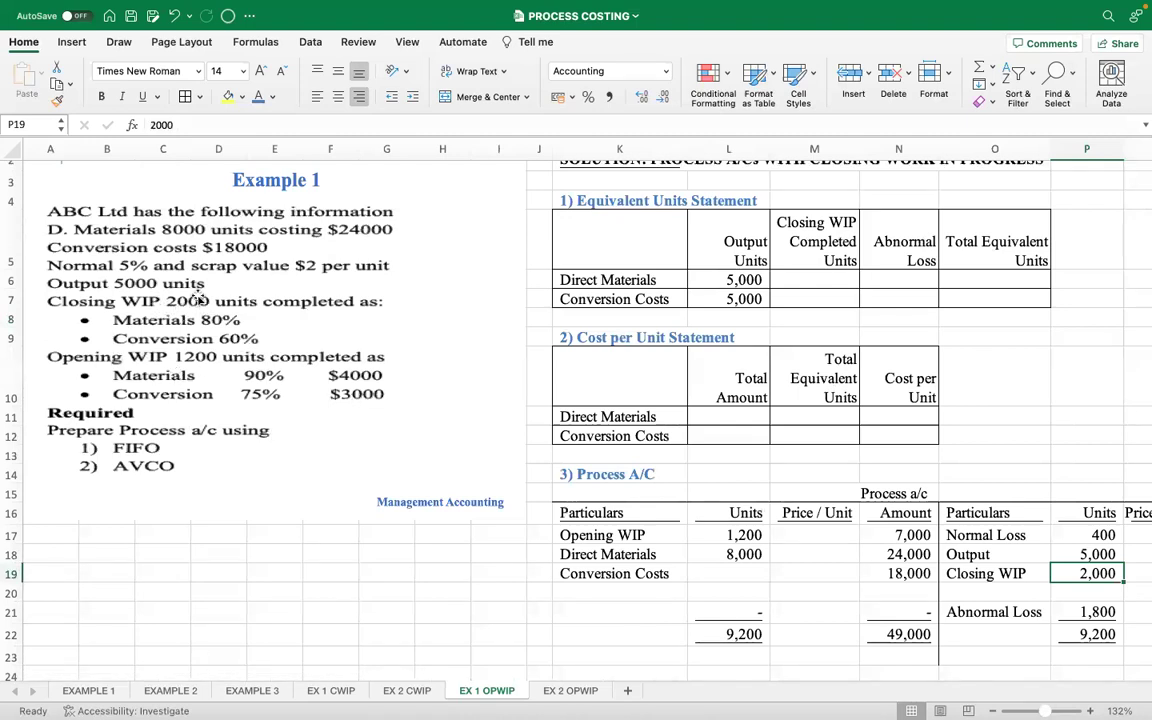
pyautogui.click(844, 281)
pyautogui.write('=')
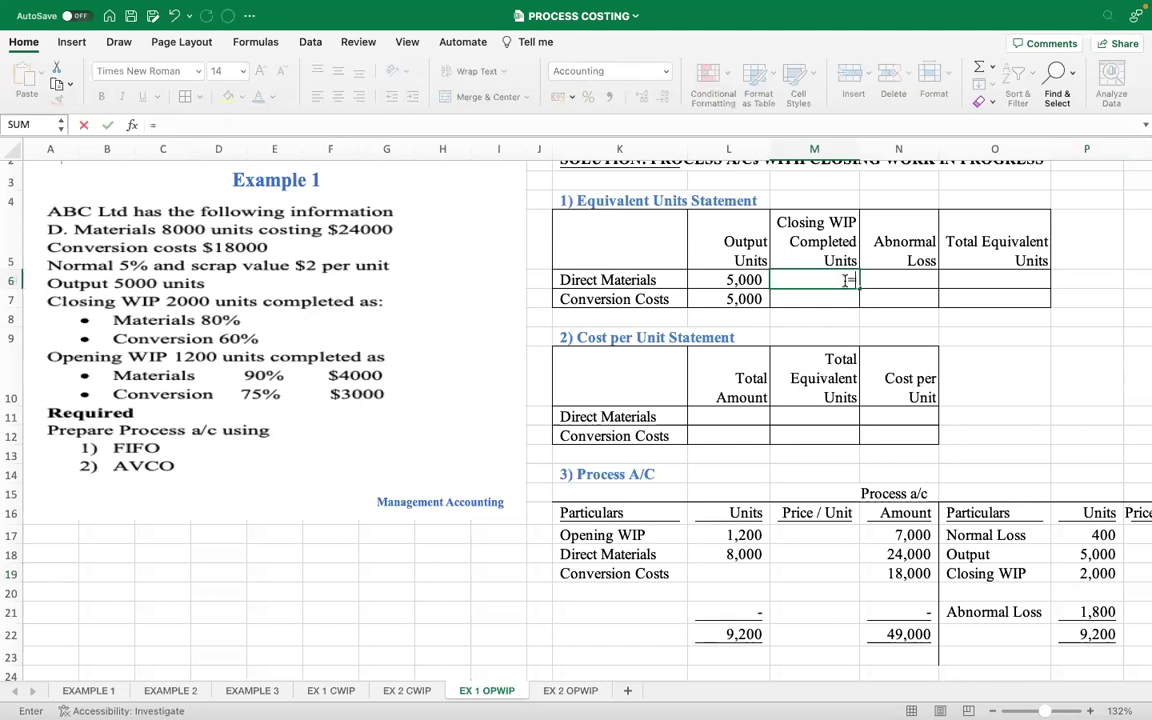
pyautogui.write('2000*')
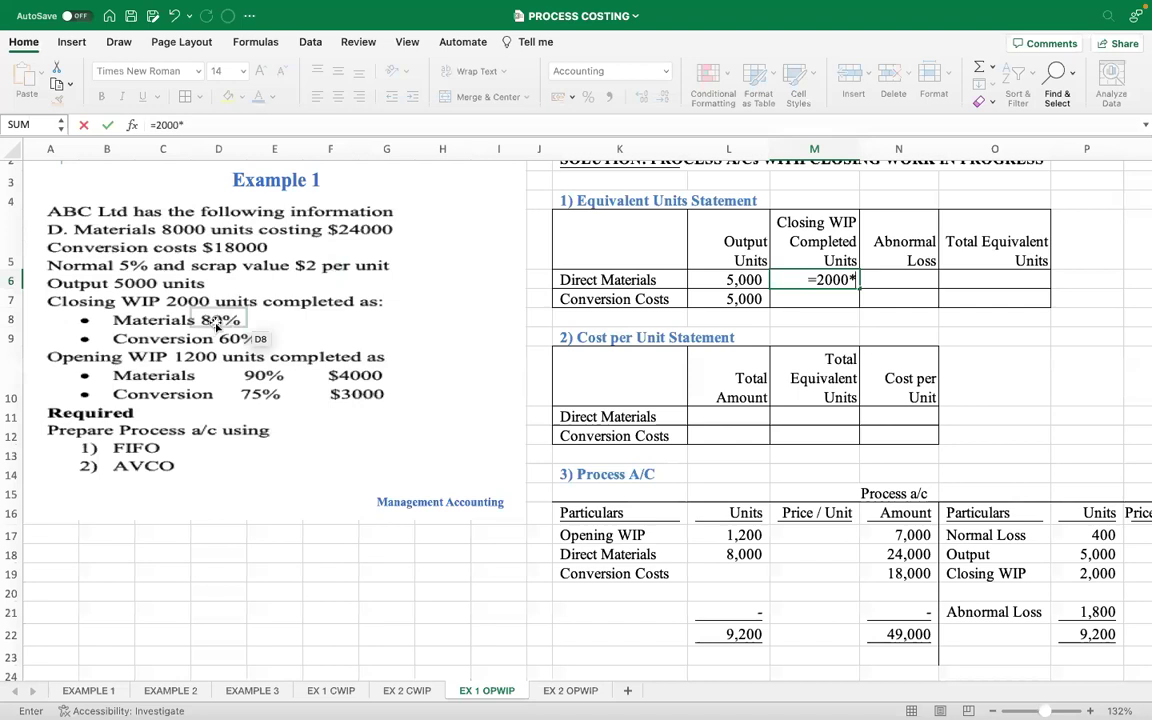
pyautogui.write('80%')
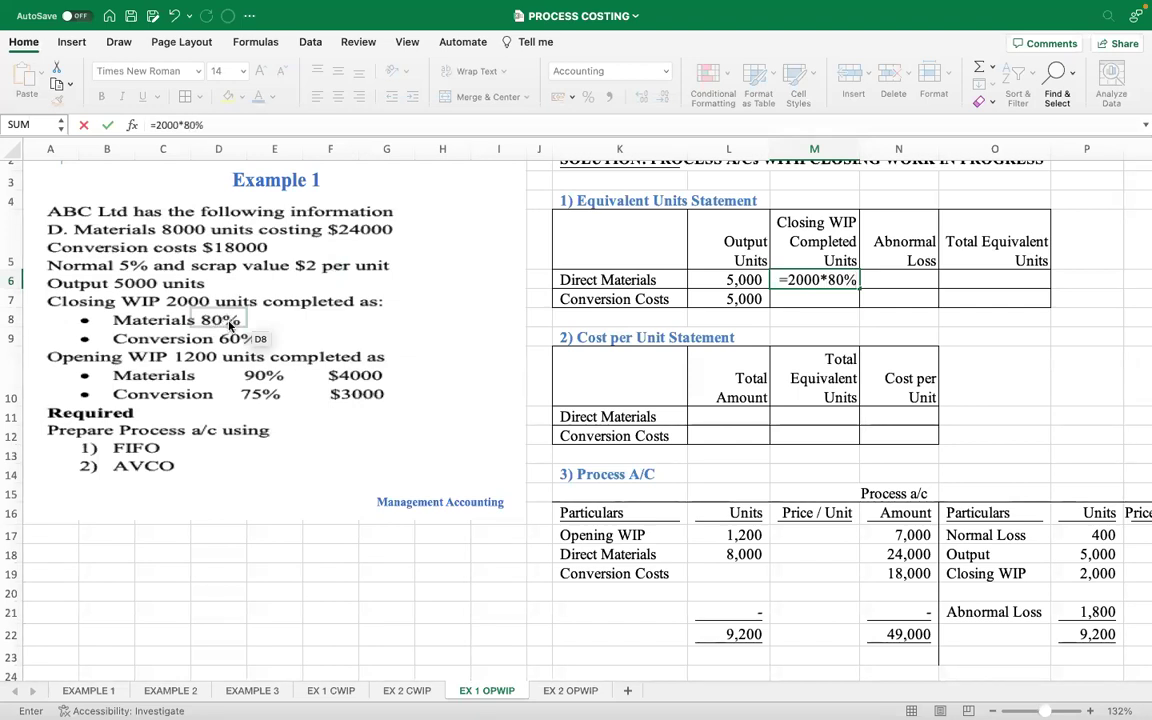
pyautogui.press('Return')
# Calculate the Conversion Costs closing WIP completed units in M7 with =2000*60%.
pyautogui.write('=')
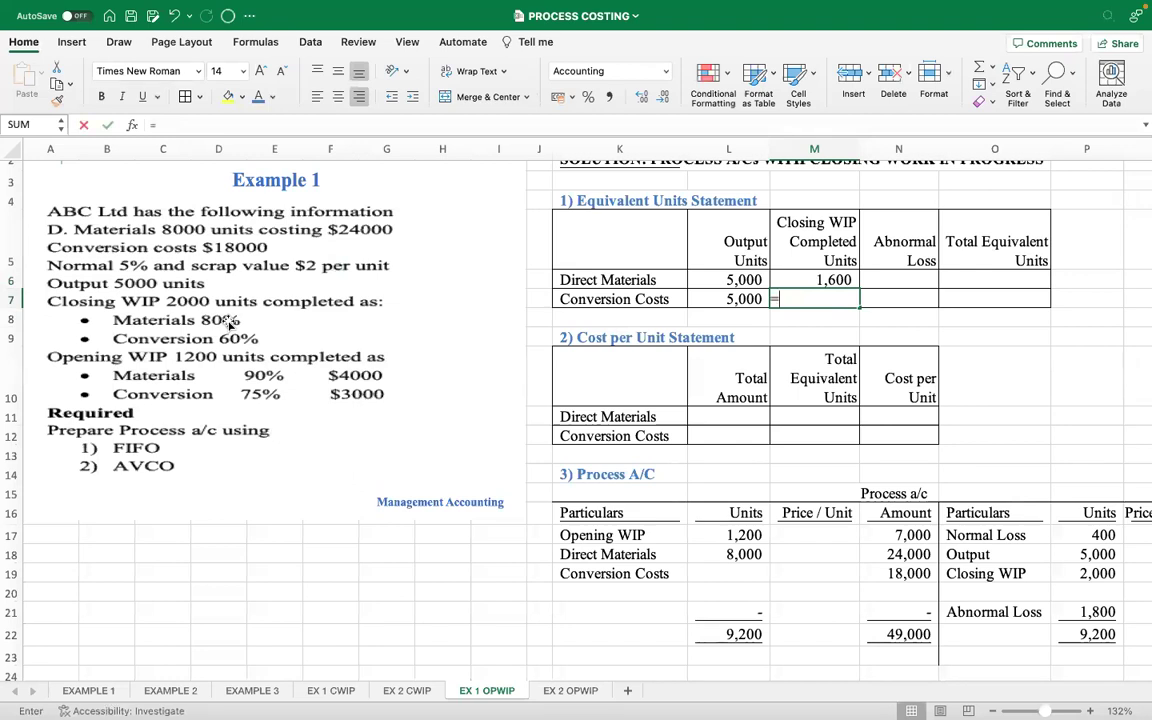
pyautogui.write('2000')
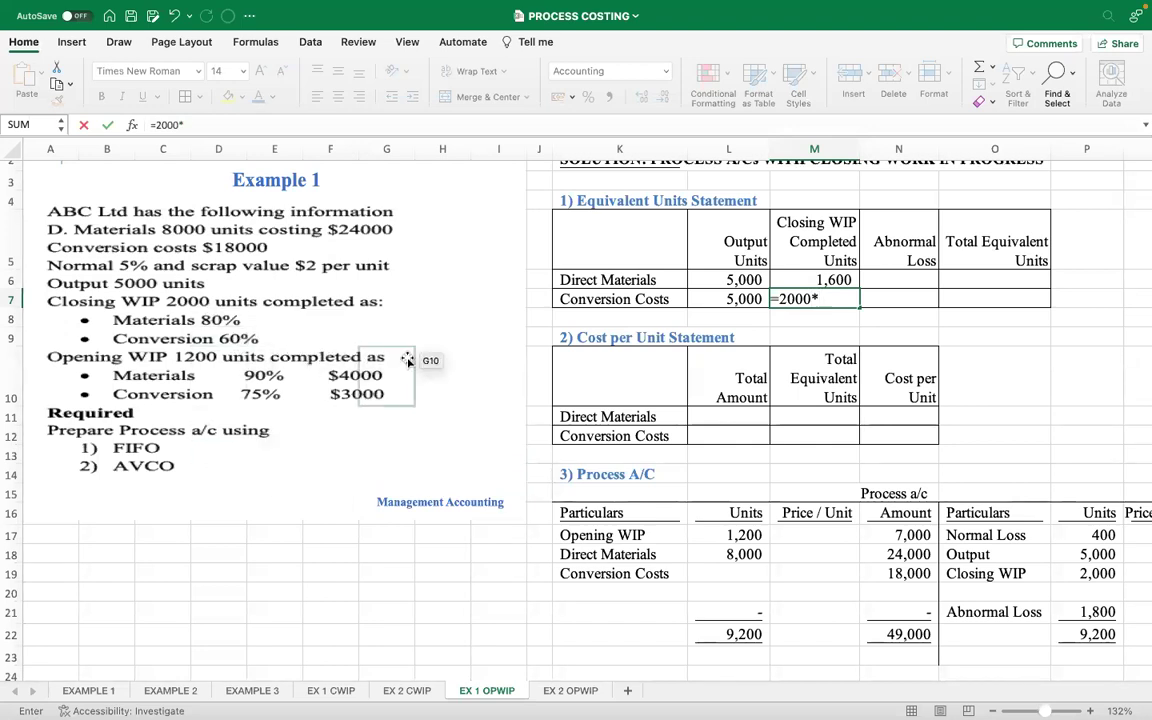
pyautogui.write('*60%')
pyautogui.press('Return')
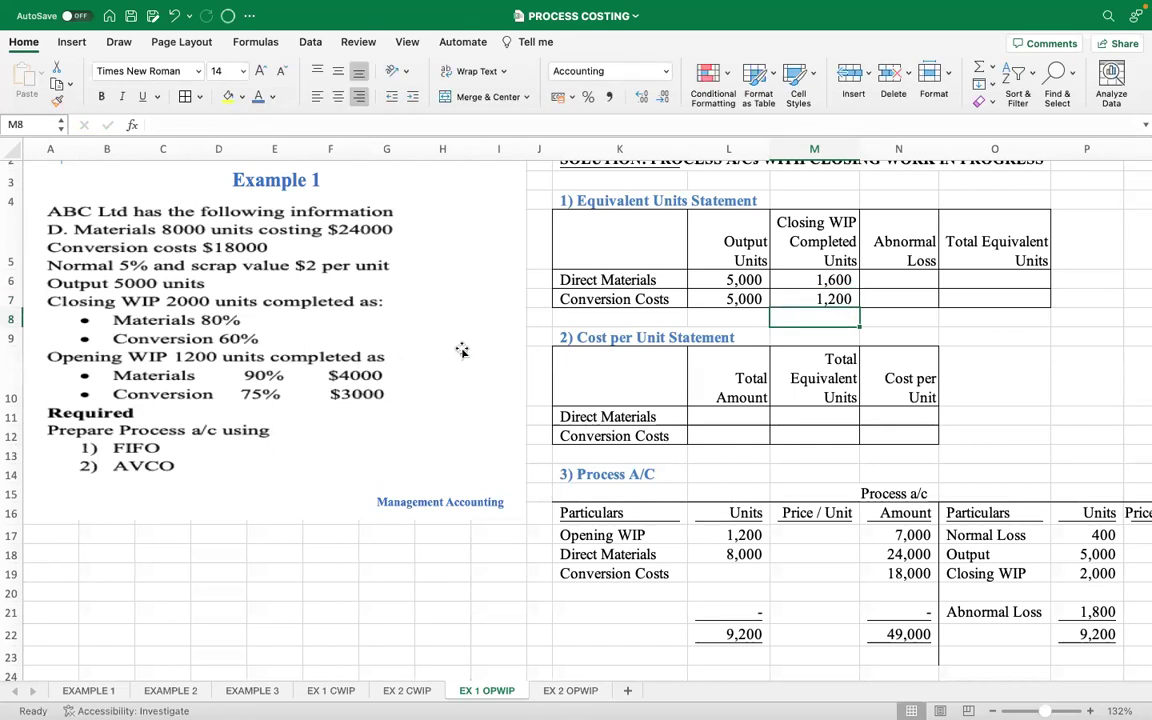
# Calculate the Direct Materials abnormal loss units in N6 of the Equivalent Units Statement with =P21*100%.
pyautogui.click(1043, 394)
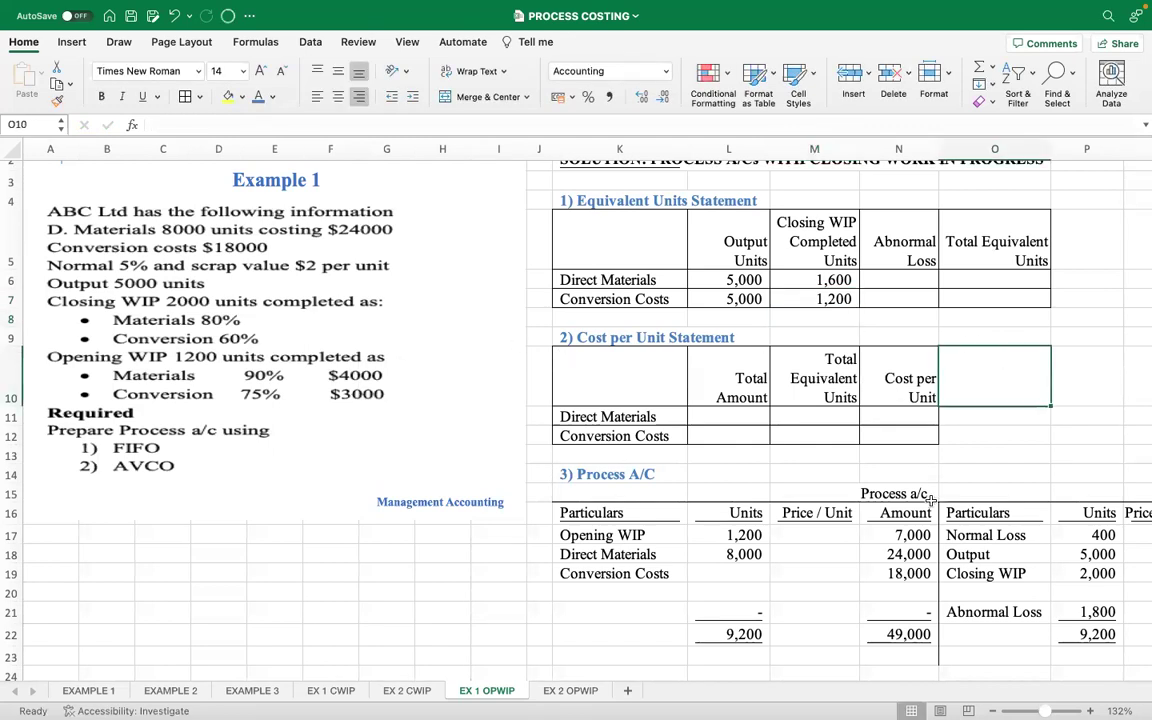
pyautogui.click(1070, 612)
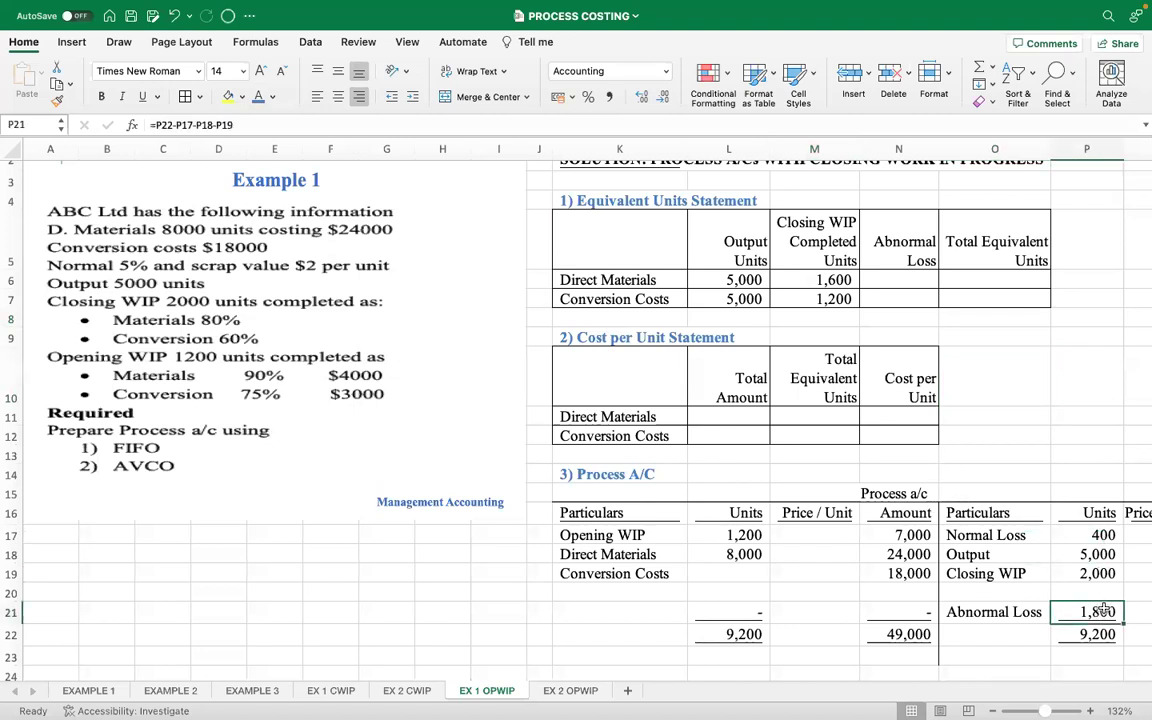
pyautogui.click(910, 283)
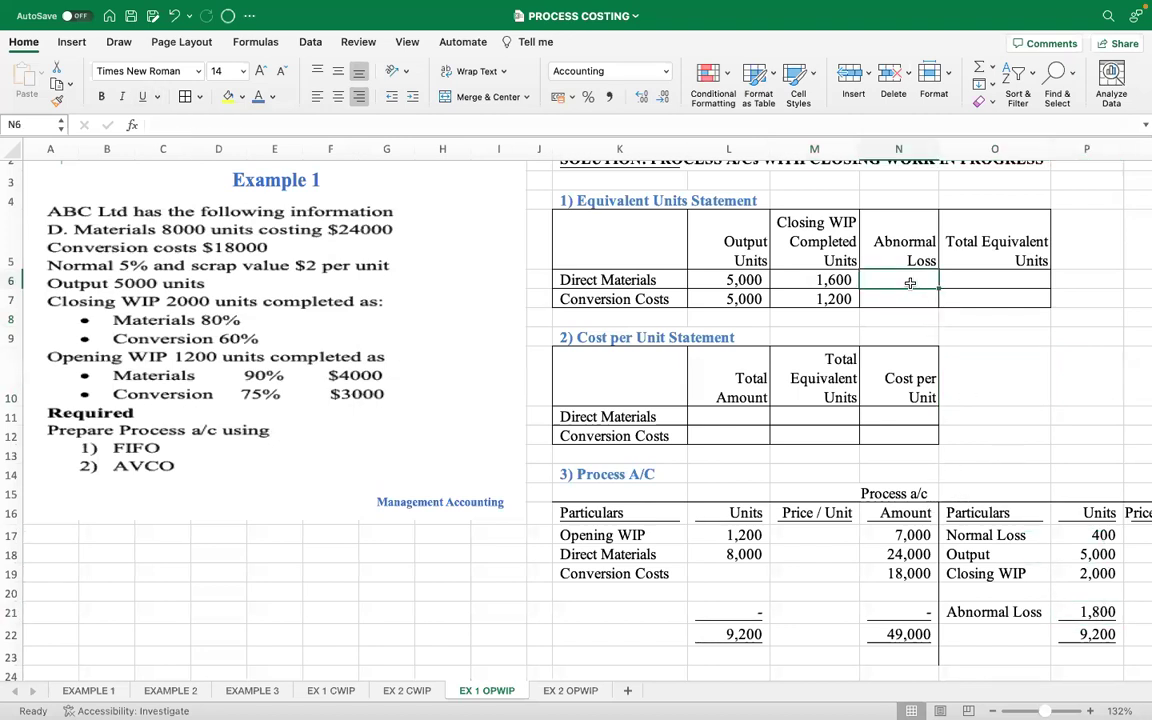
pyautogui.write('=')
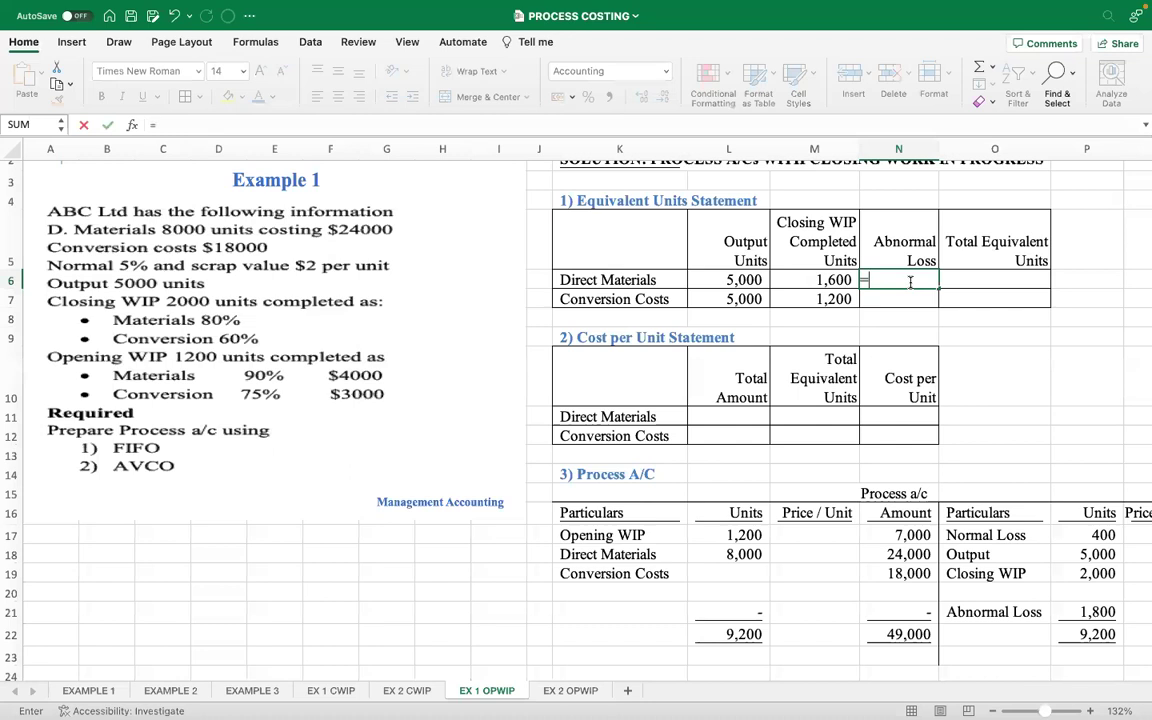
pyautogui.write('18')
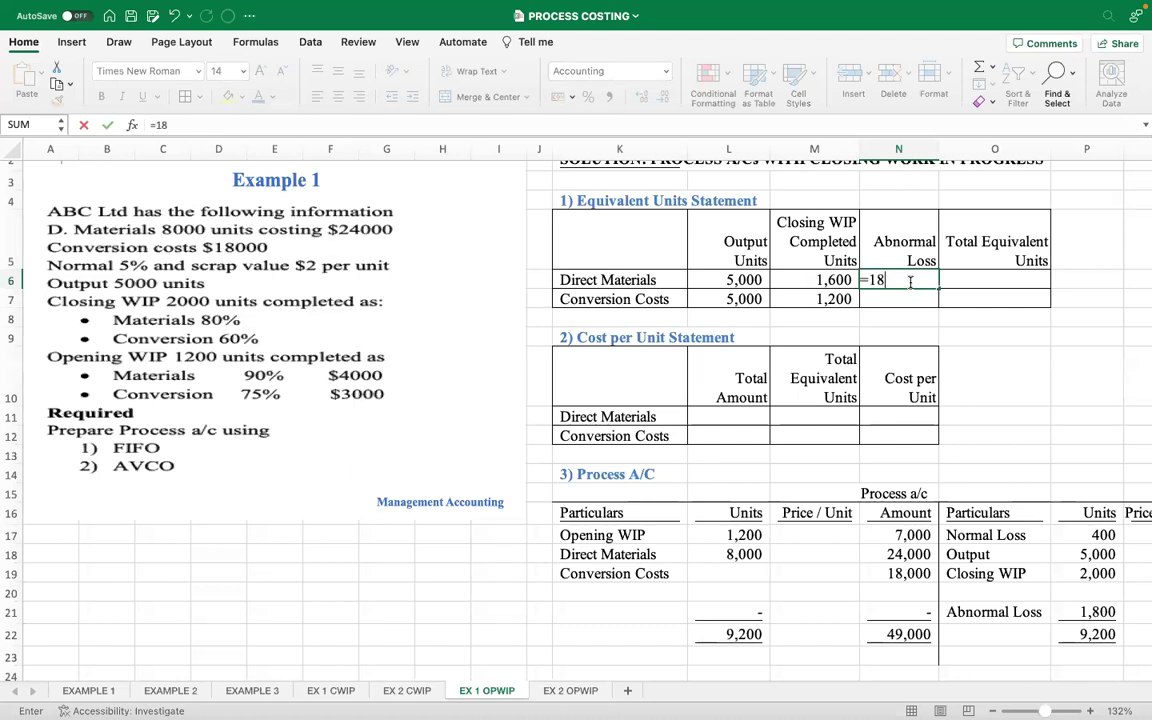
pyautogui.press('BackSpace')
pyautogui.press('BackSpace')
pyautogui.click(1092, 613)
pyautogui.write('*100%')
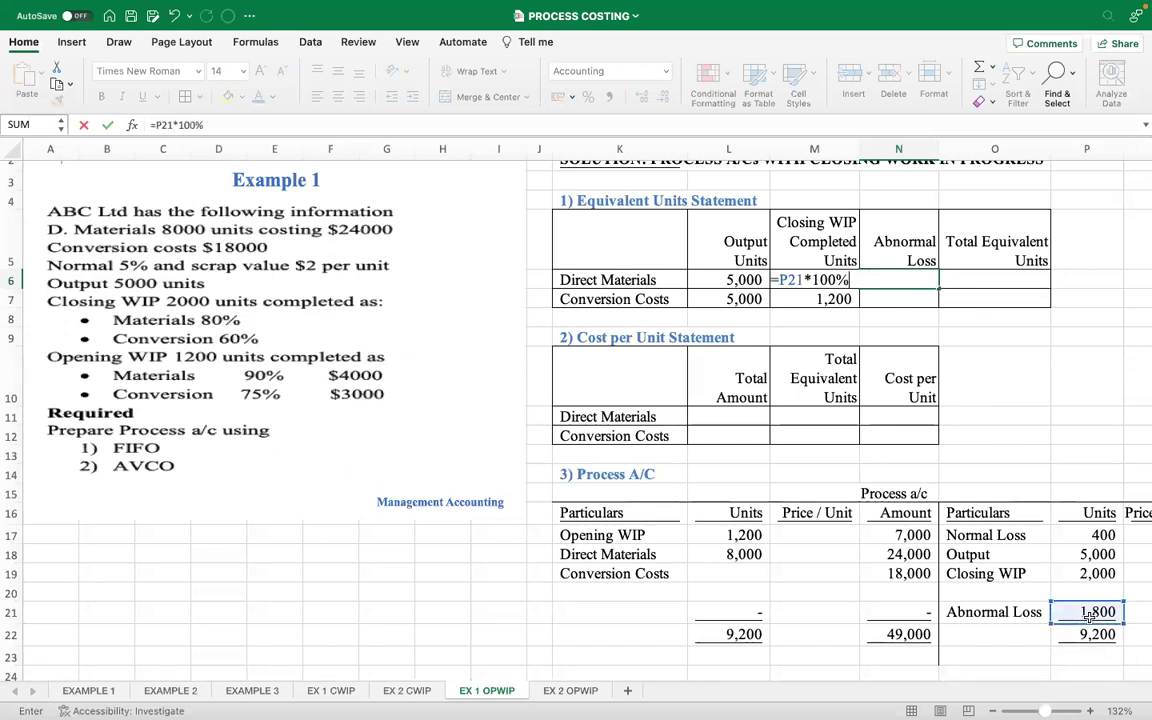
pyautogui.press('Return')
# Calculate the Conversion Costs abnormal loss units in N7 with =P21*100%.
pyautogui.write('=')
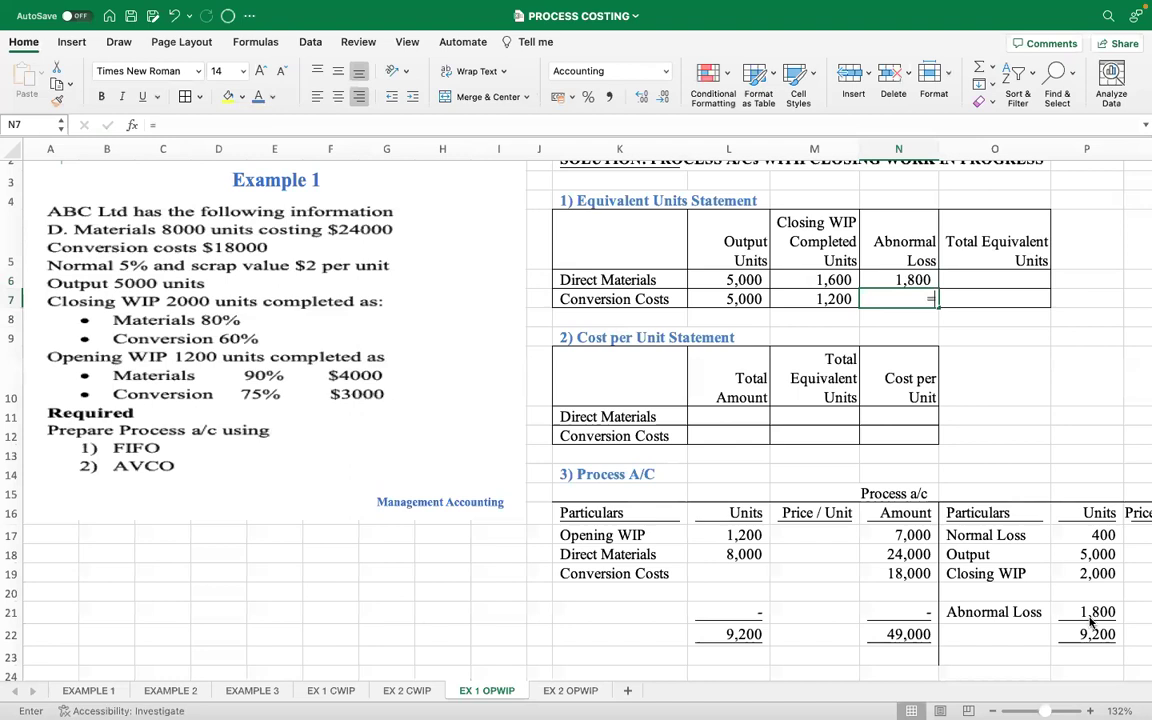
pyautogui.click(1096, 617)
pyautogui.write('*100%')
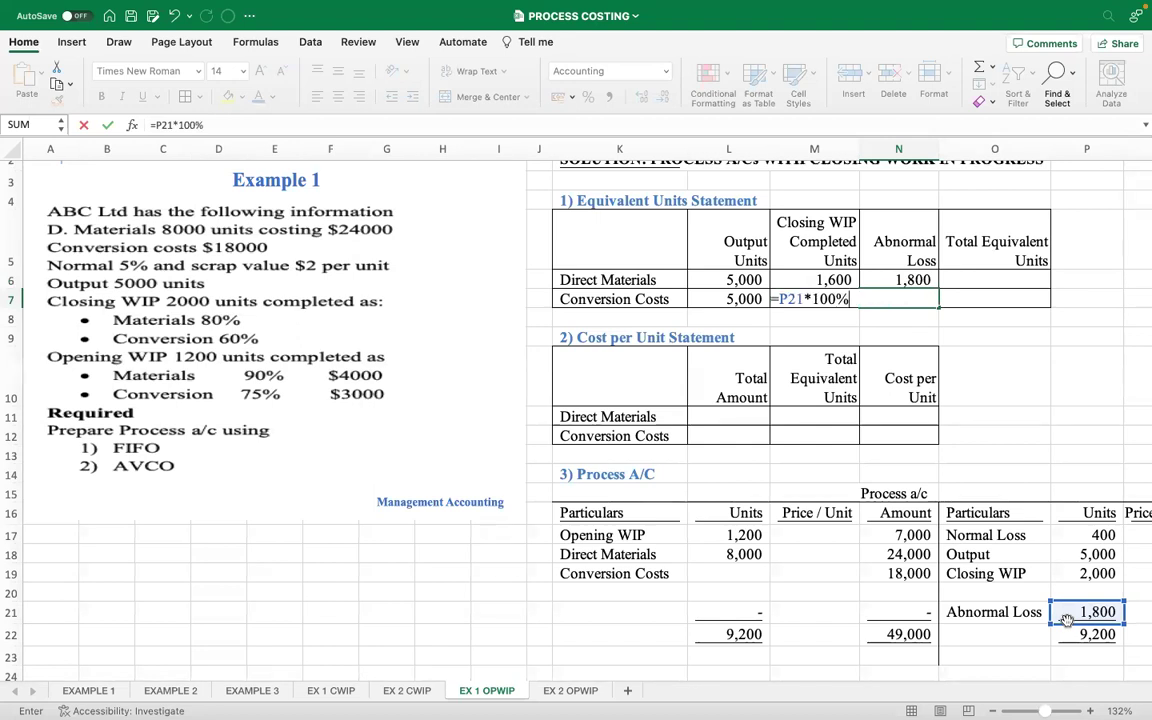
pyautogui.press('Return')
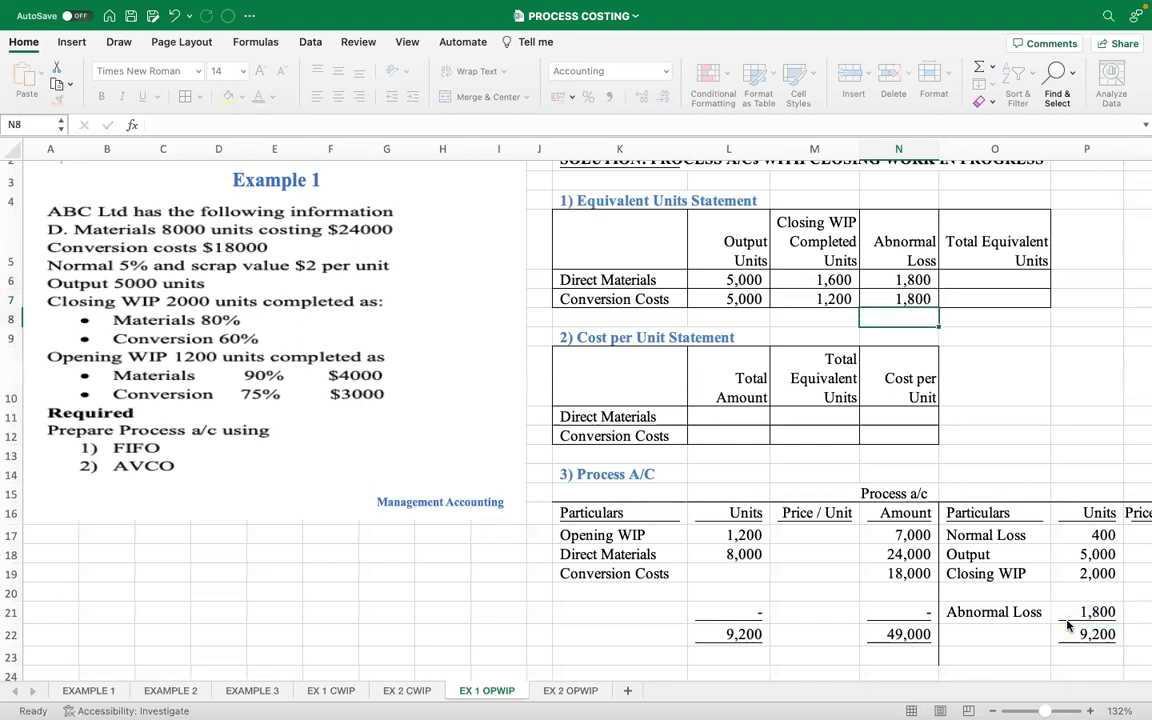
# Calculate the Direct Materials total equivalent units in O6 with =L6+M6+N6.
pyautogui.click(988, 279)
pyautogui.write('=')
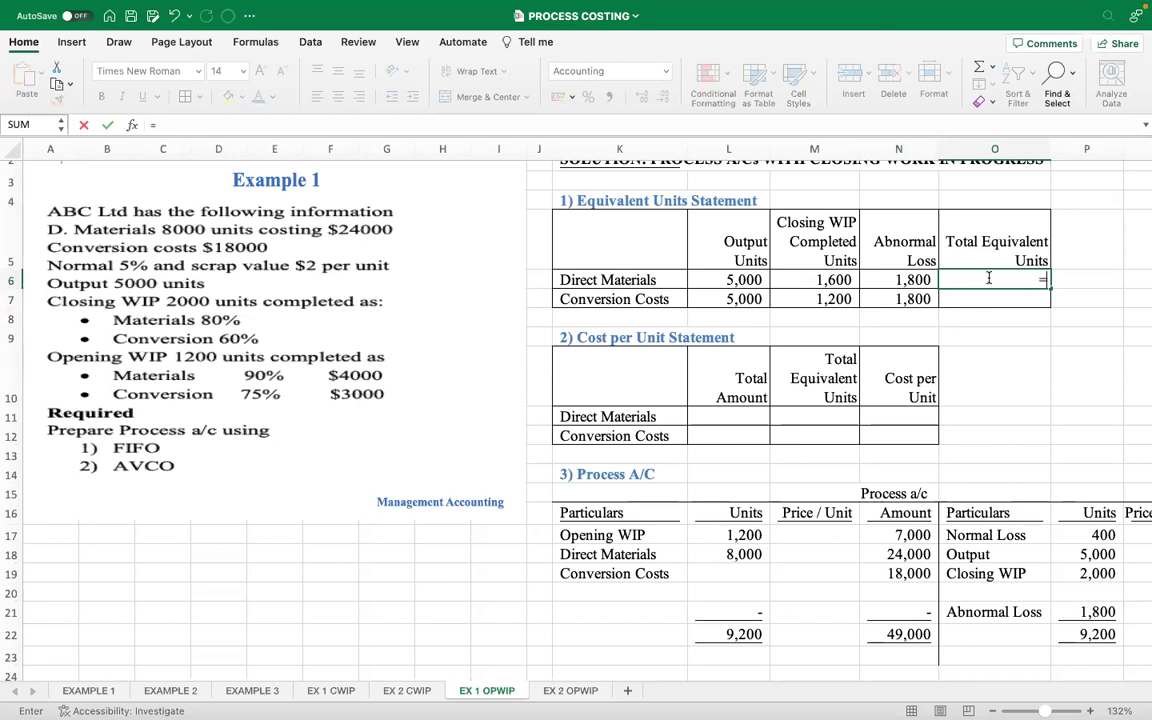
pyautogui.click(750, 279)
pyautogui.write('+')
pyautogui.click(793, 279)
pyautogui.write('+')
pyautogui.click(903, 280)
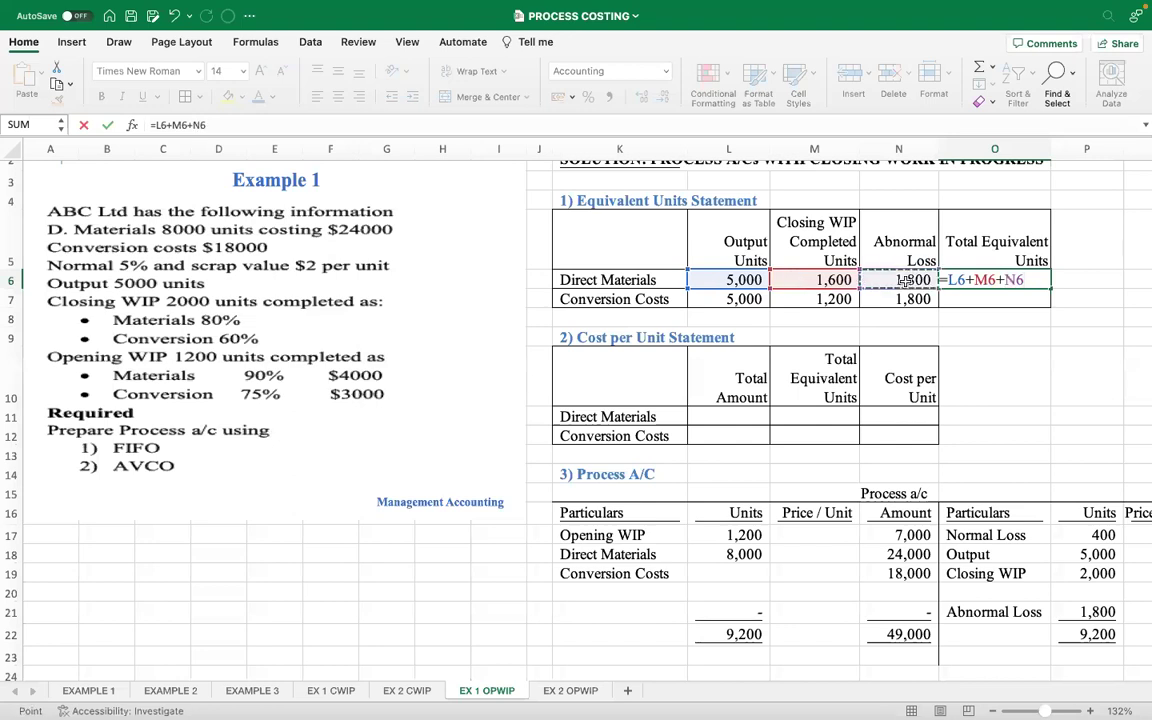
pyautogui.press('Return')
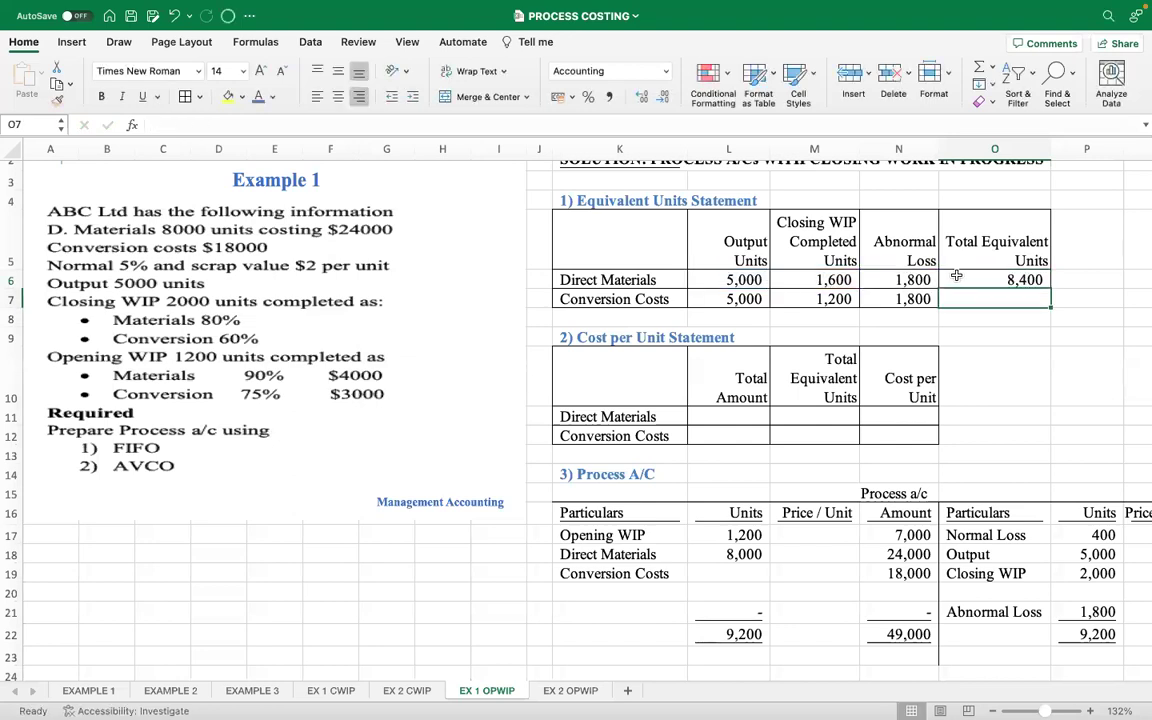
# Fill the total equivalent units formula from O6 down to the Conversion Costs row in O7.
pyautogui.click(961, 277)
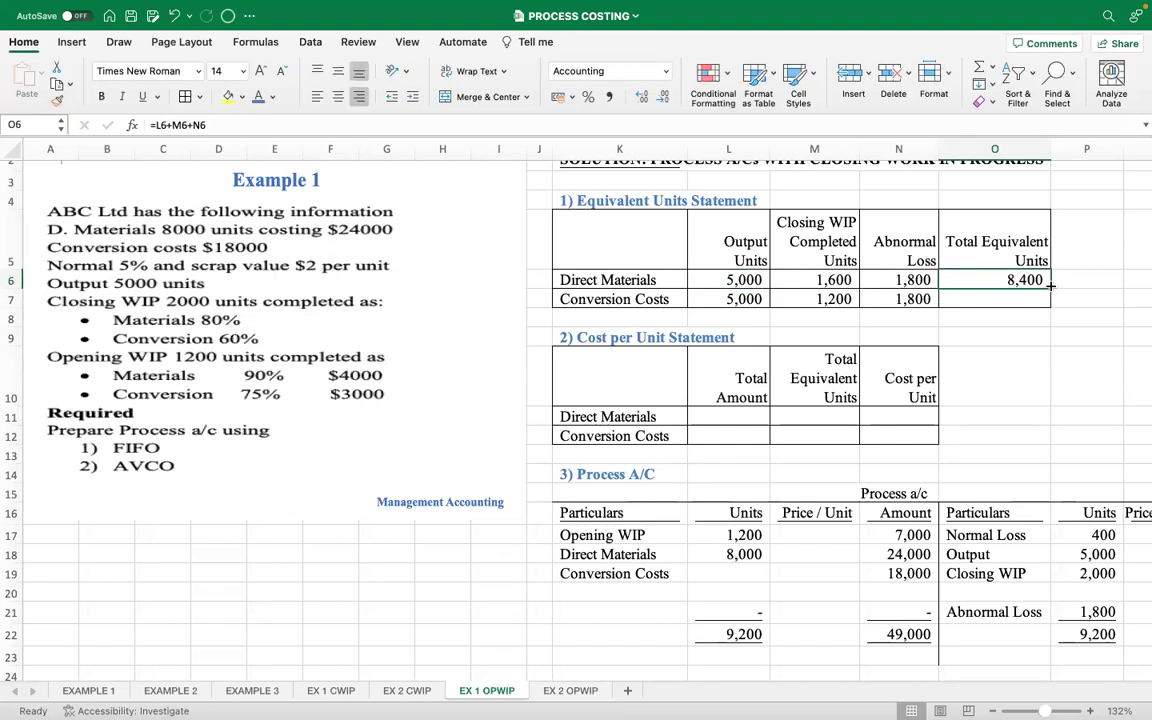
pyautogui.moveTo(1047, 305); pyautogui.dragTo(1047, 306)
pyautogui.click(994, 337)
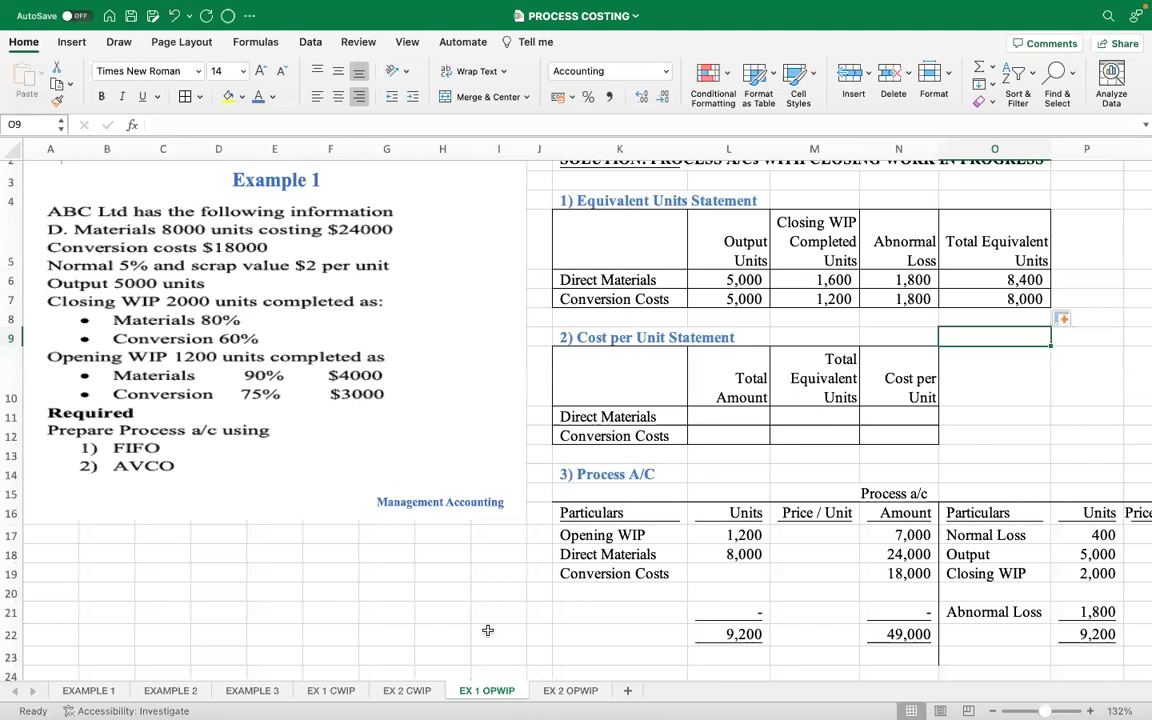
# Add the note "NB: Total Amount = Period Costs + Opening WIP" in K13 below the Cost per Unit Statement.
pyautogui.hscroll(3, 320, 676)
pyautogui.hscroll(2, 300, 683)
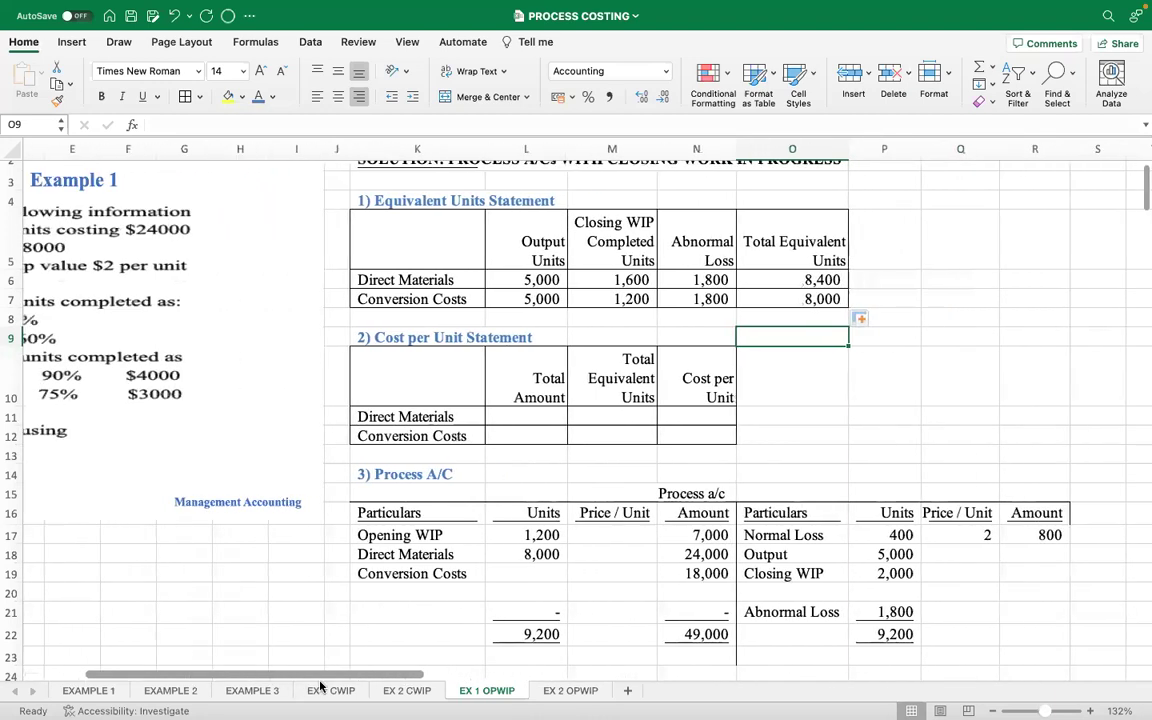
pyautogui.scroll(-2, 465, 438)
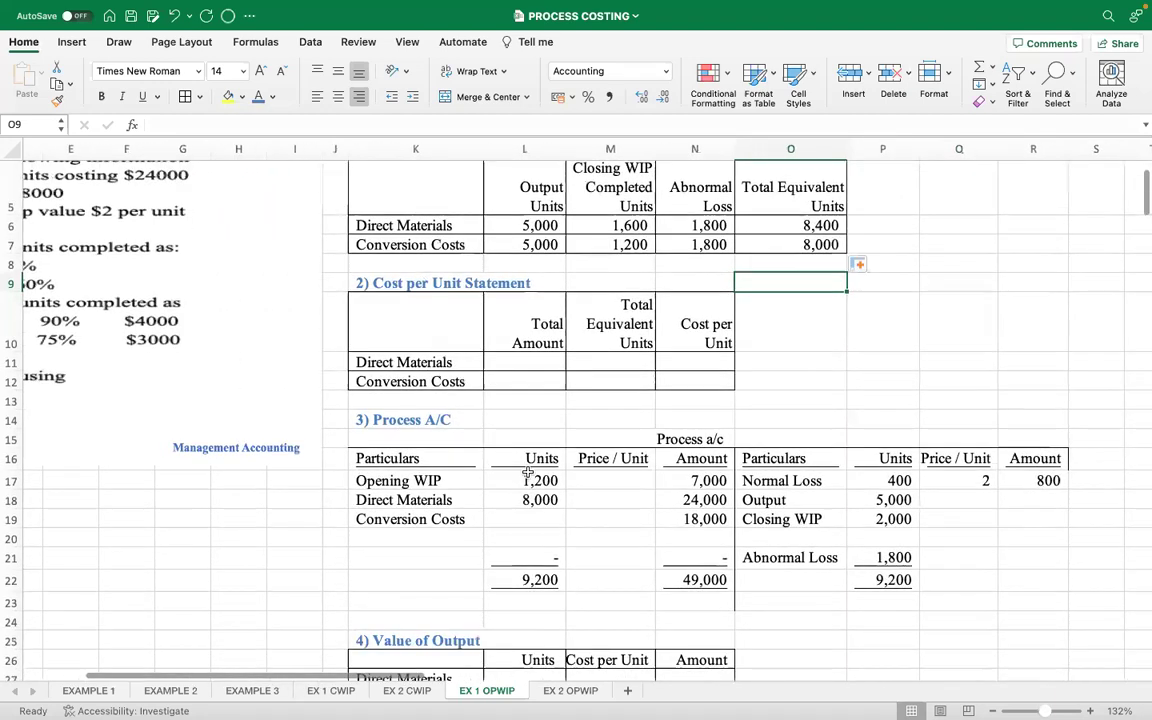
pyautogui.scroll(-2, 525, 475)
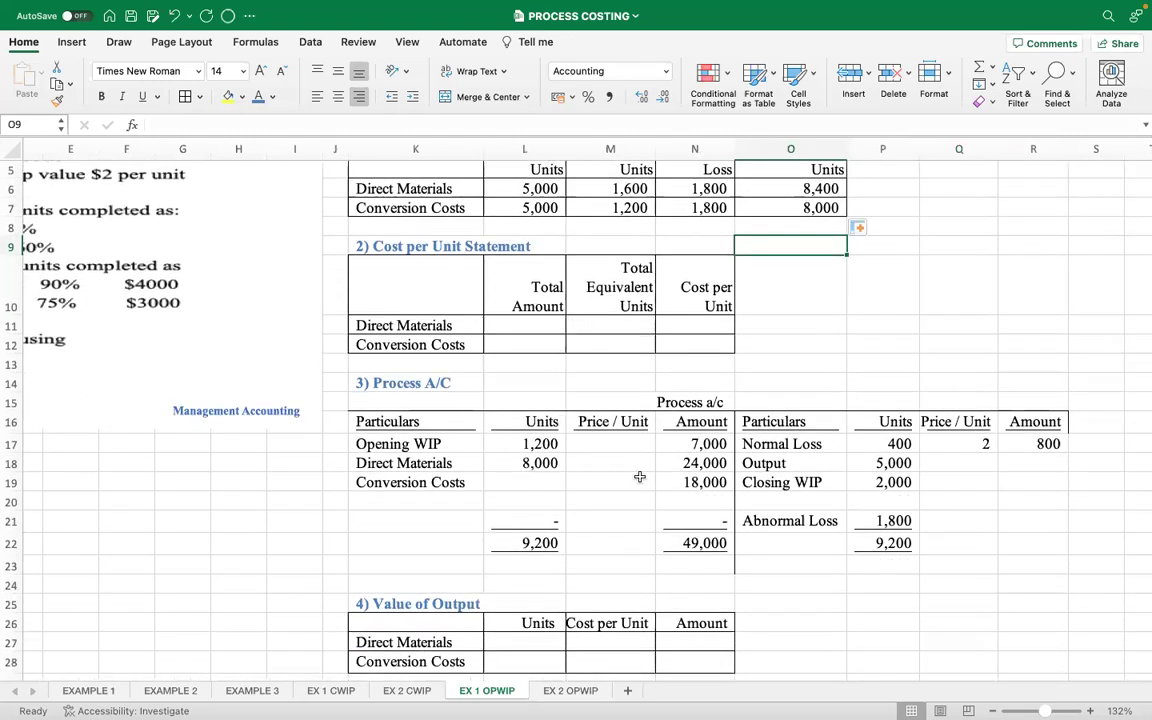
pyautogui.click(676, 463)
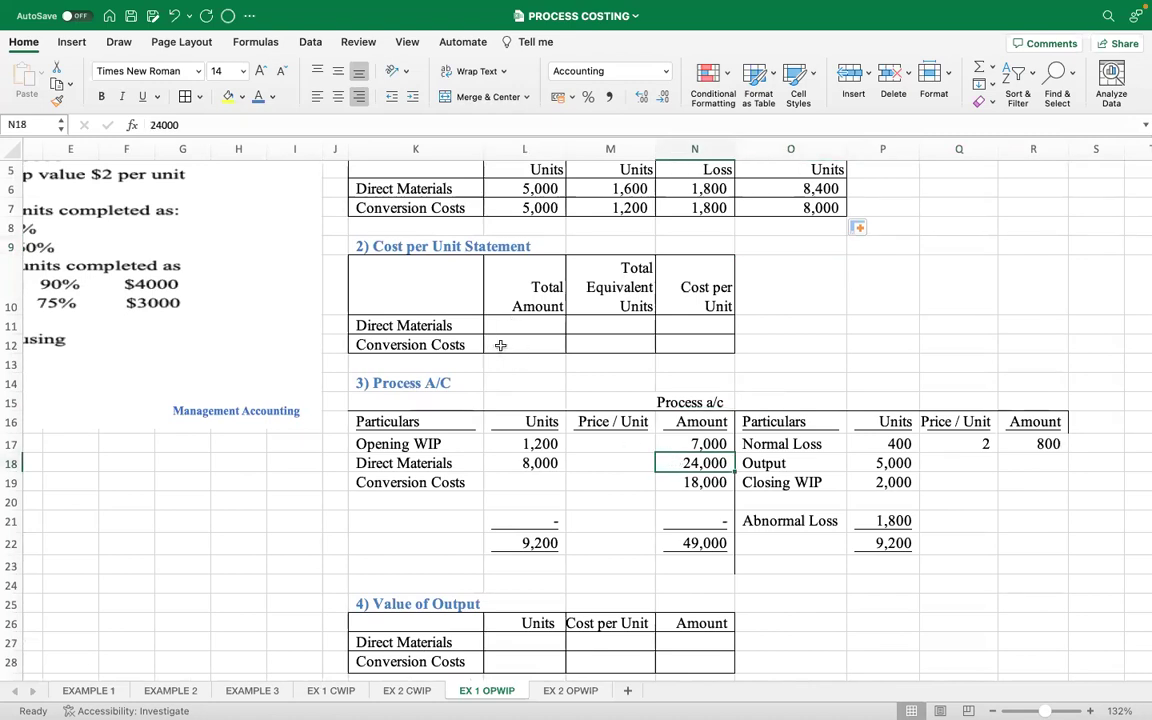
pyautogui.click(450, 363)
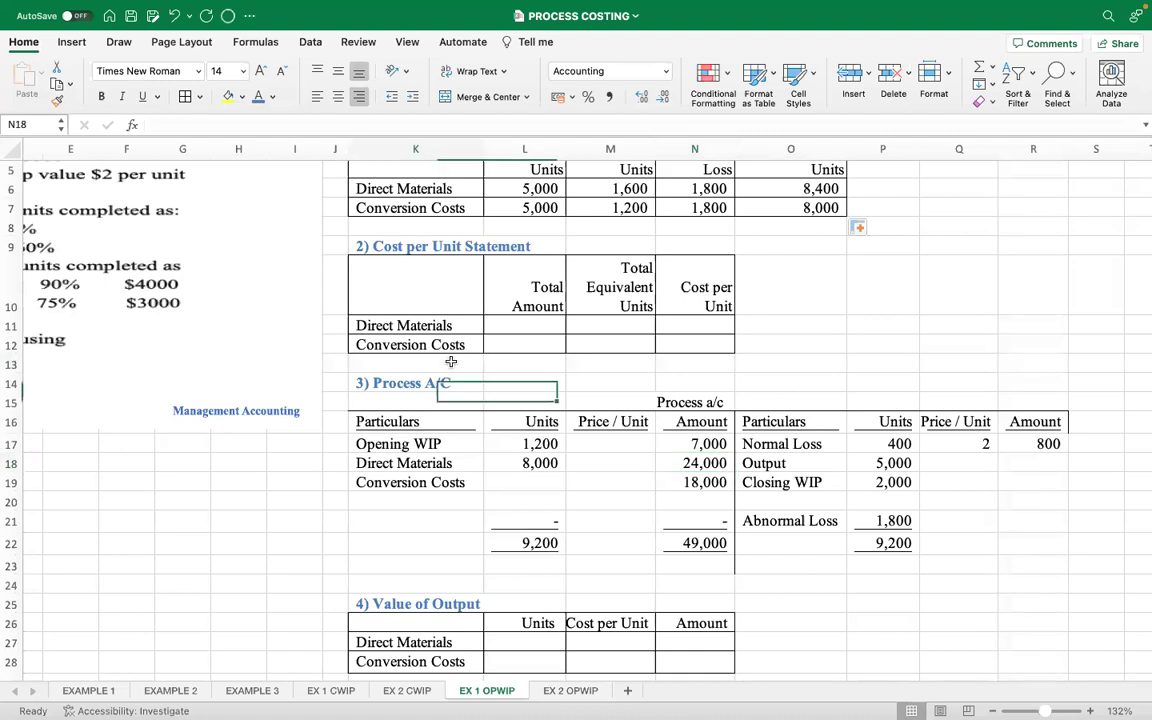
pyautogui.write('N')
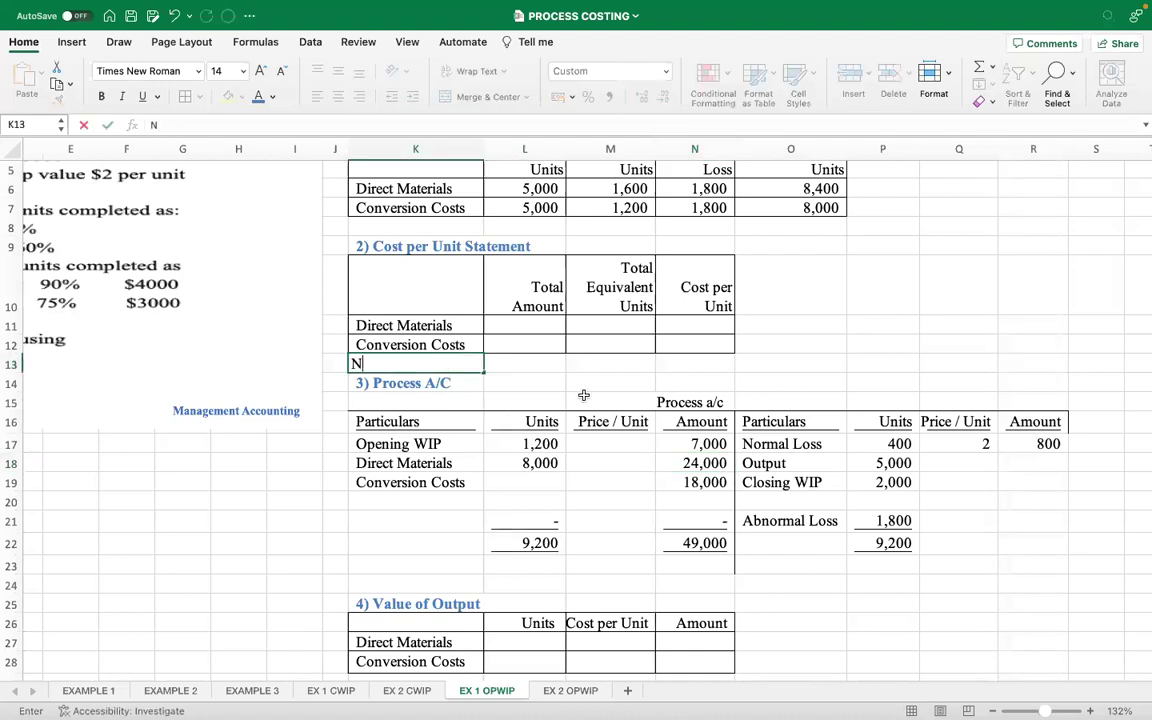
pyautogui.write('B: Total')
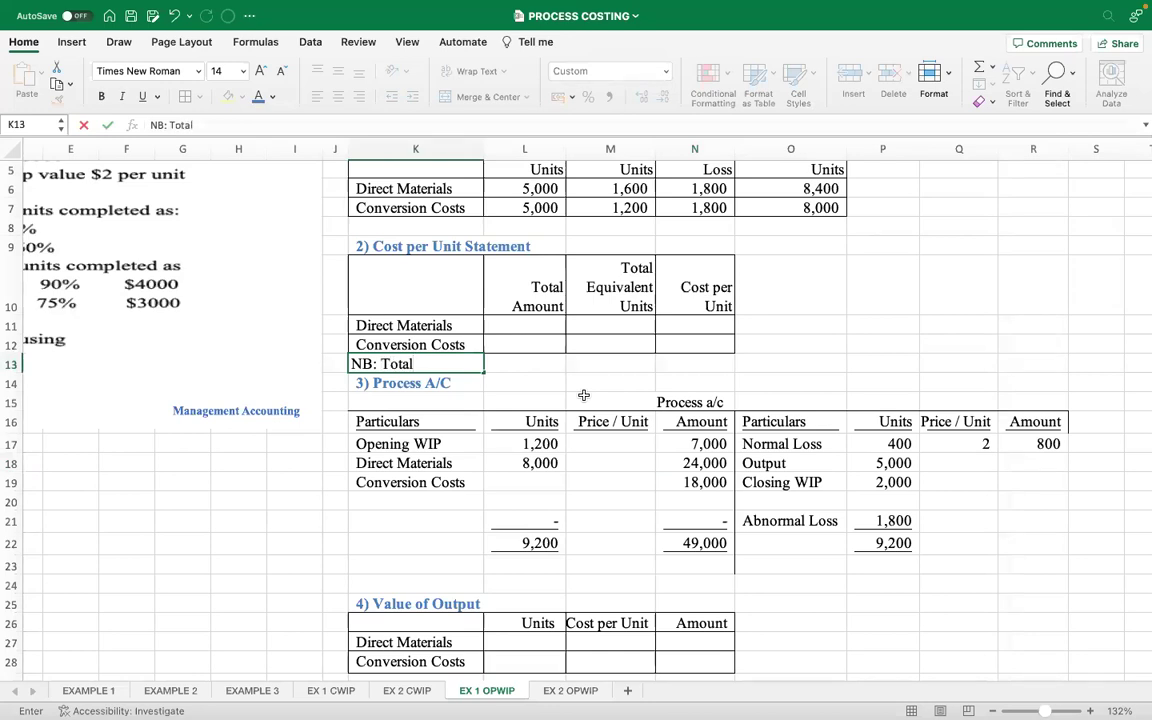
pyautogui.write(' Amount =')
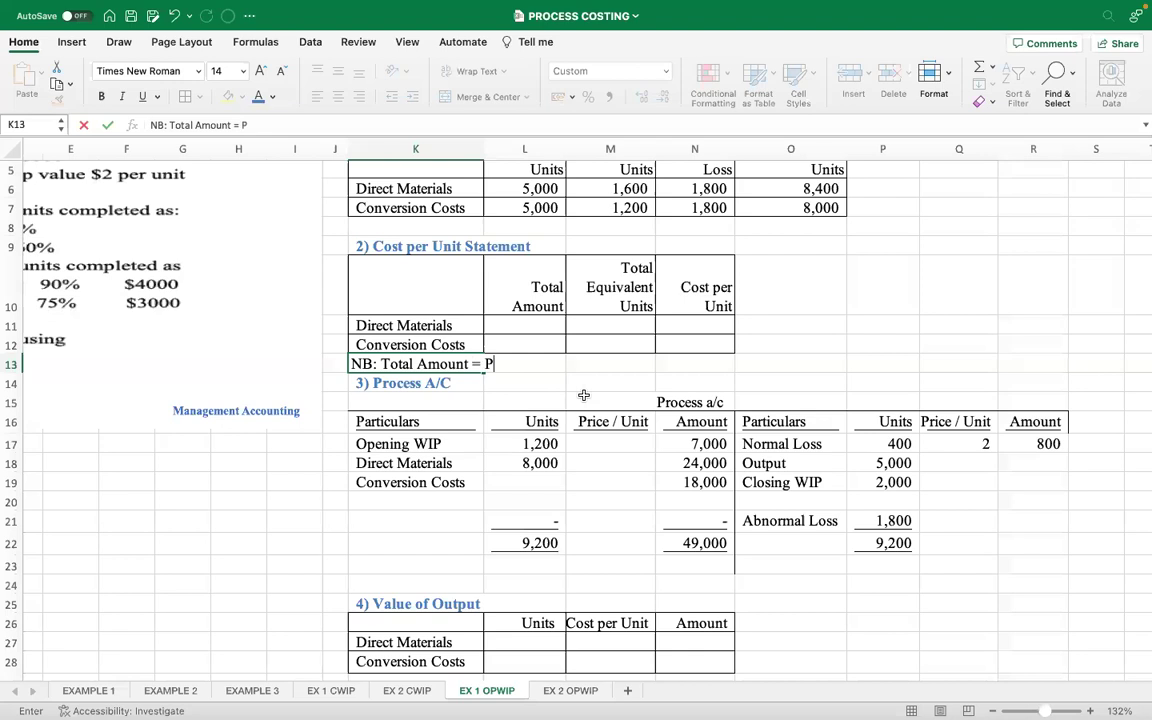
pyautogui.write(' Period Costs + Opening WIP')
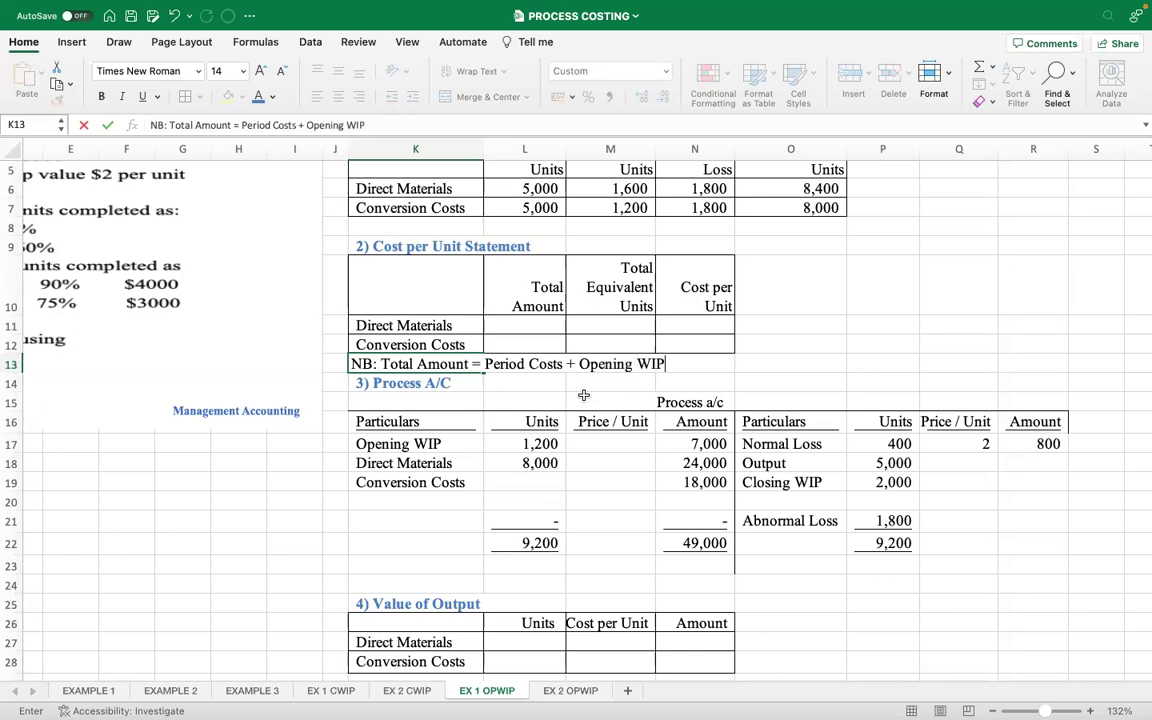
pyautogui.click(740, 365)
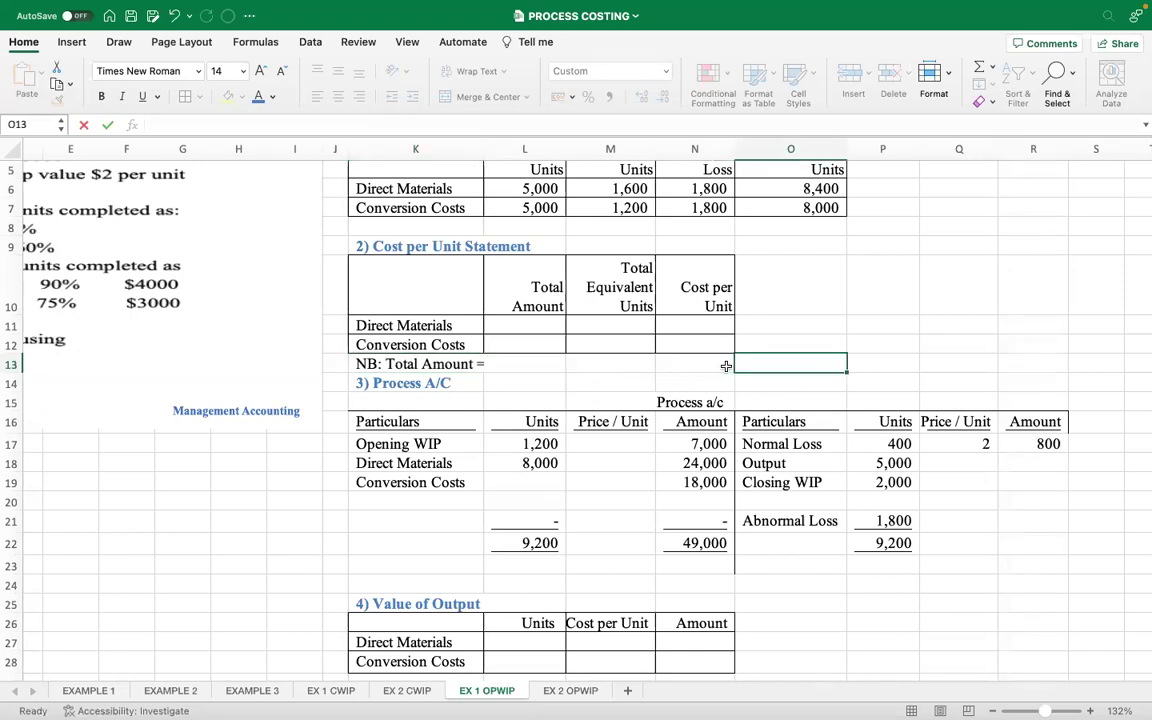
# Highlight the Total Amount note in K13 with yellow fill and set its font colour to red.
pyautogui.click(407, 362)
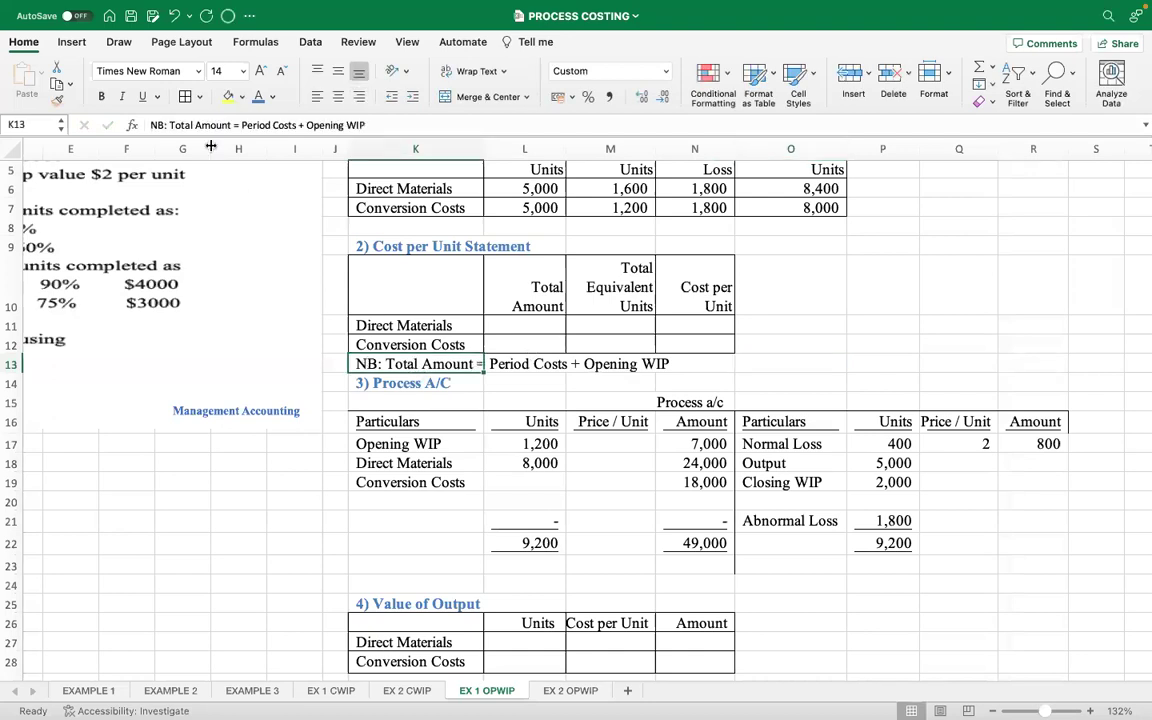
pyautogui.click(231, 95)
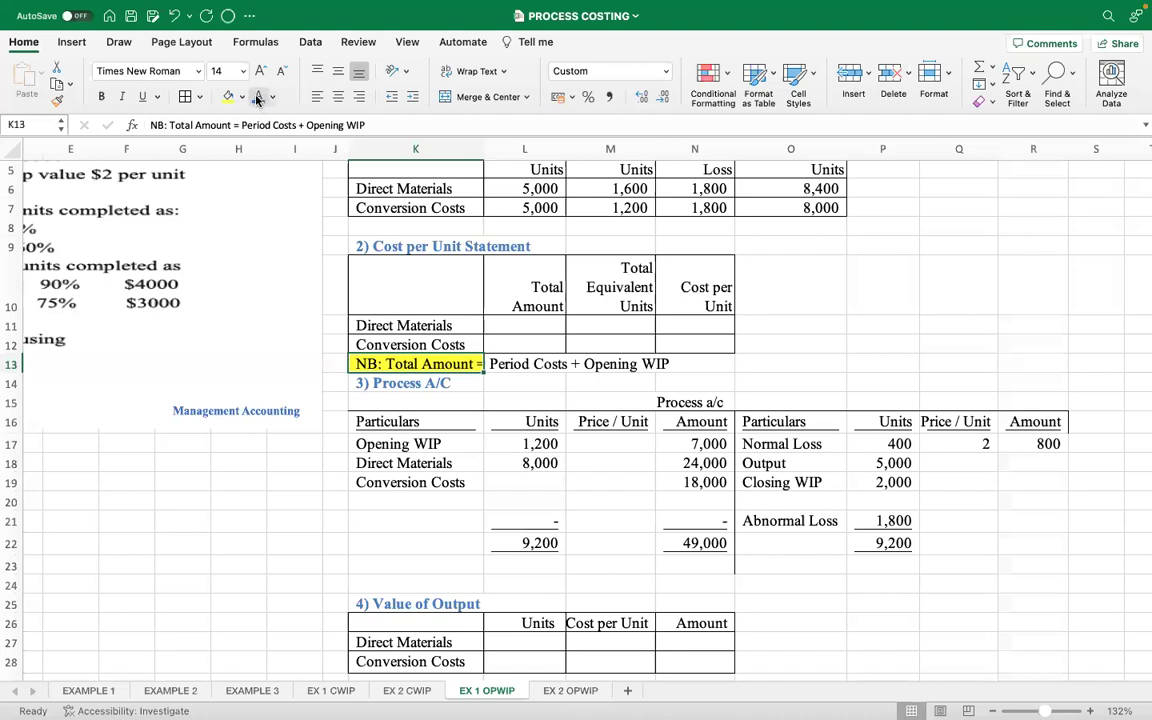
pyautogui.click(258, 97)
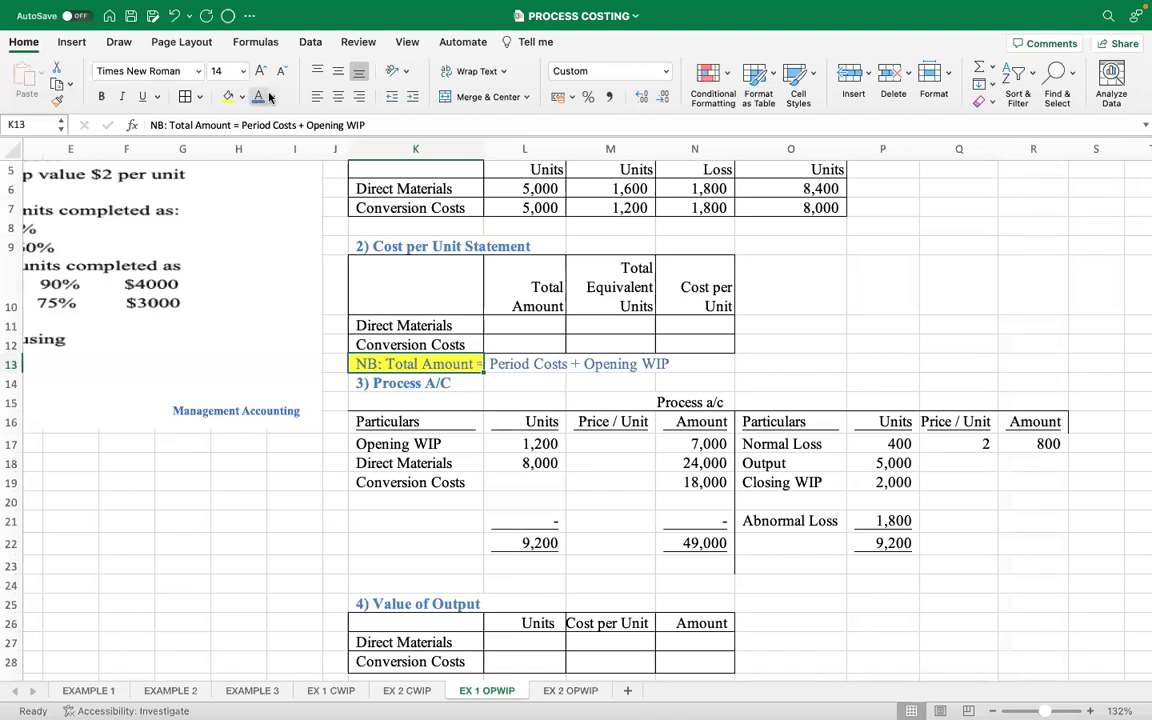
pyautogui.click(272, 97)
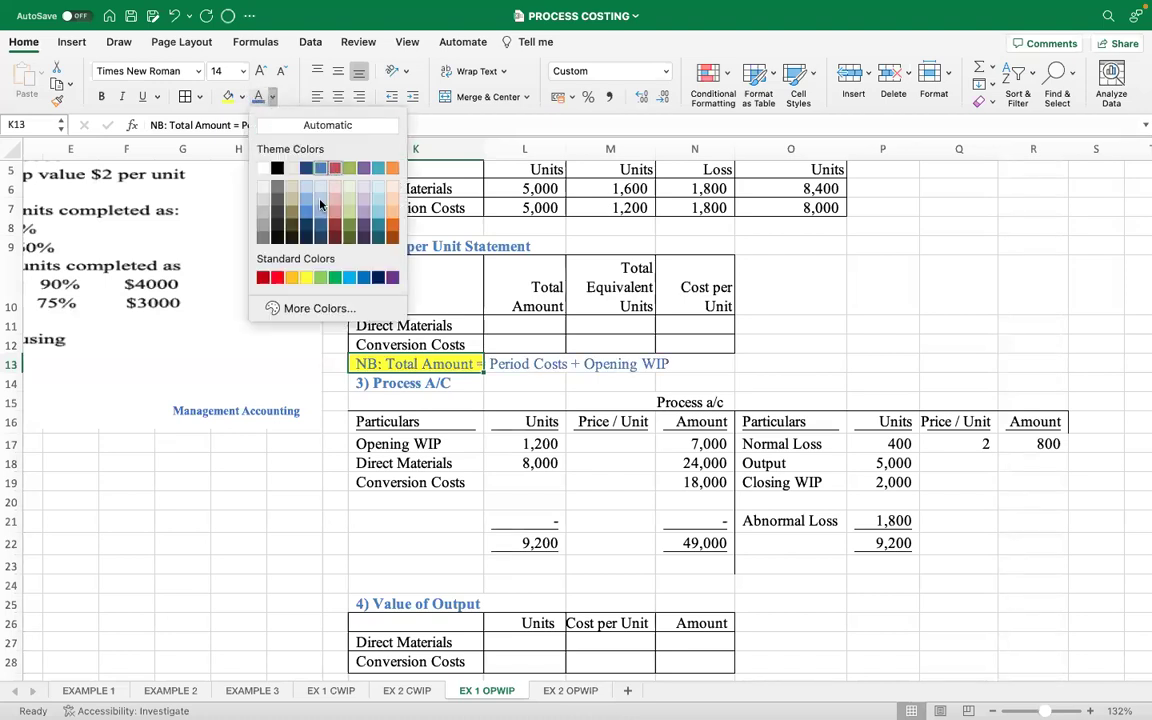
pyautogui.click(277, 278)
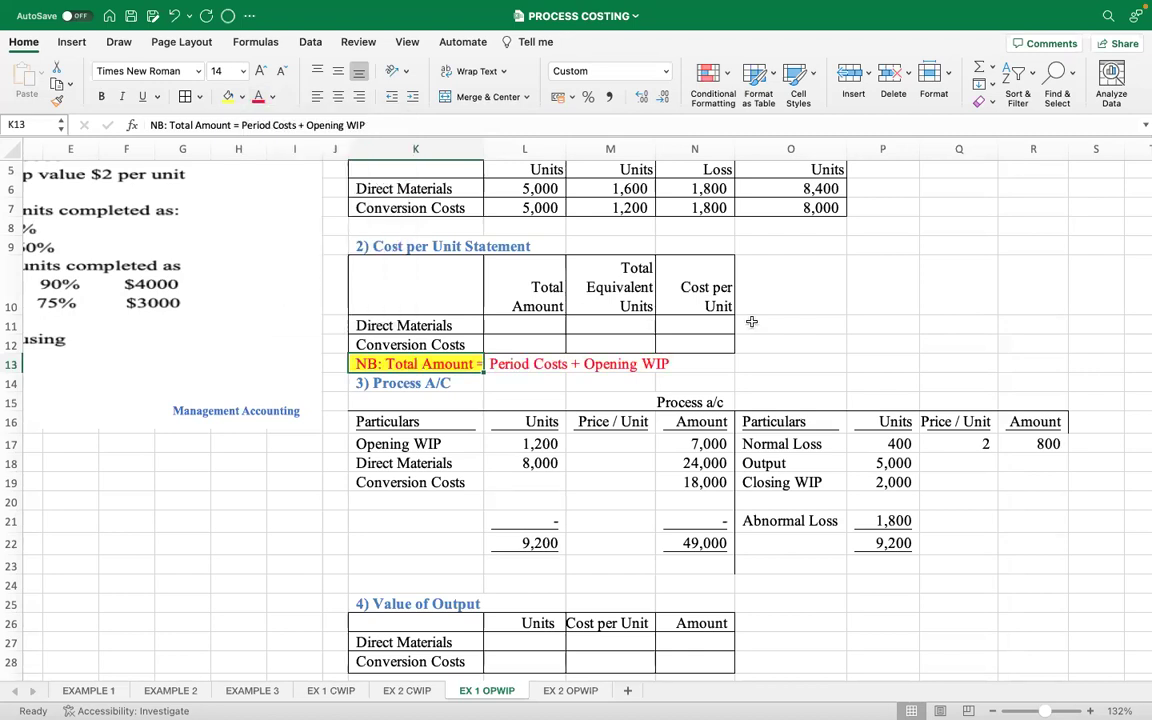
pyautogui.click(740, 285)
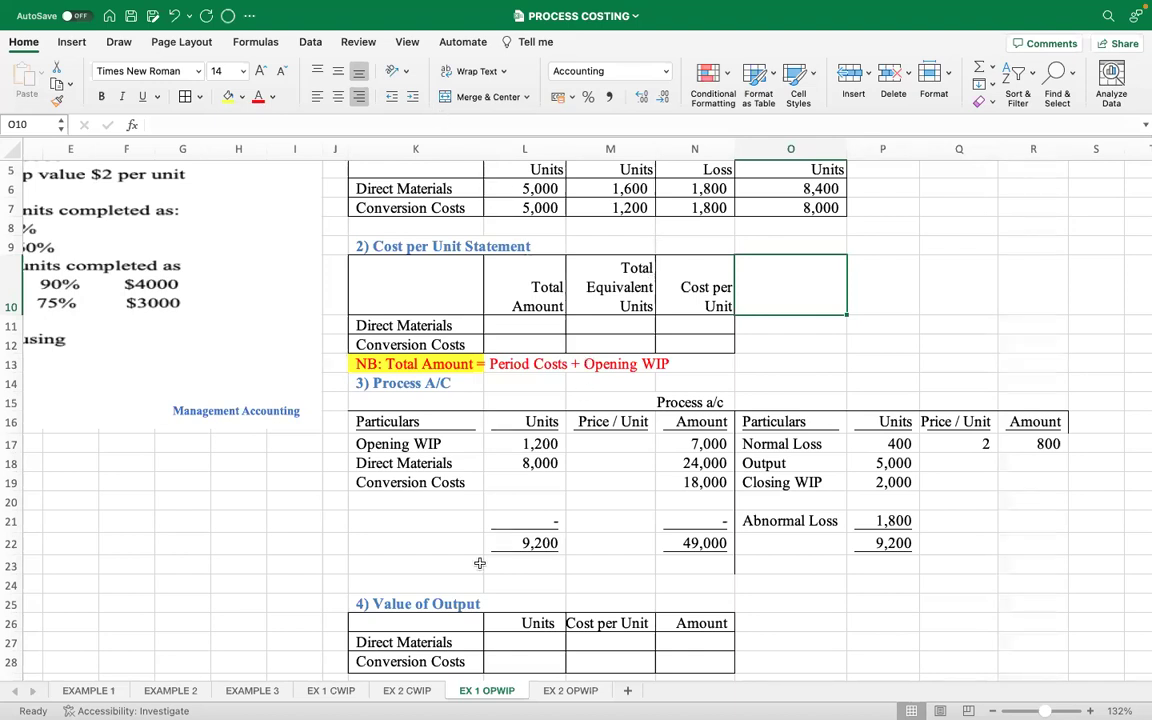
# Calculate the Direct Materials total amount in L11 of the Cost per Unit Statement with =N18-R17+4000.
pyautogui.moveTo(388, 676); pyautogui.dragTo(284, 692)
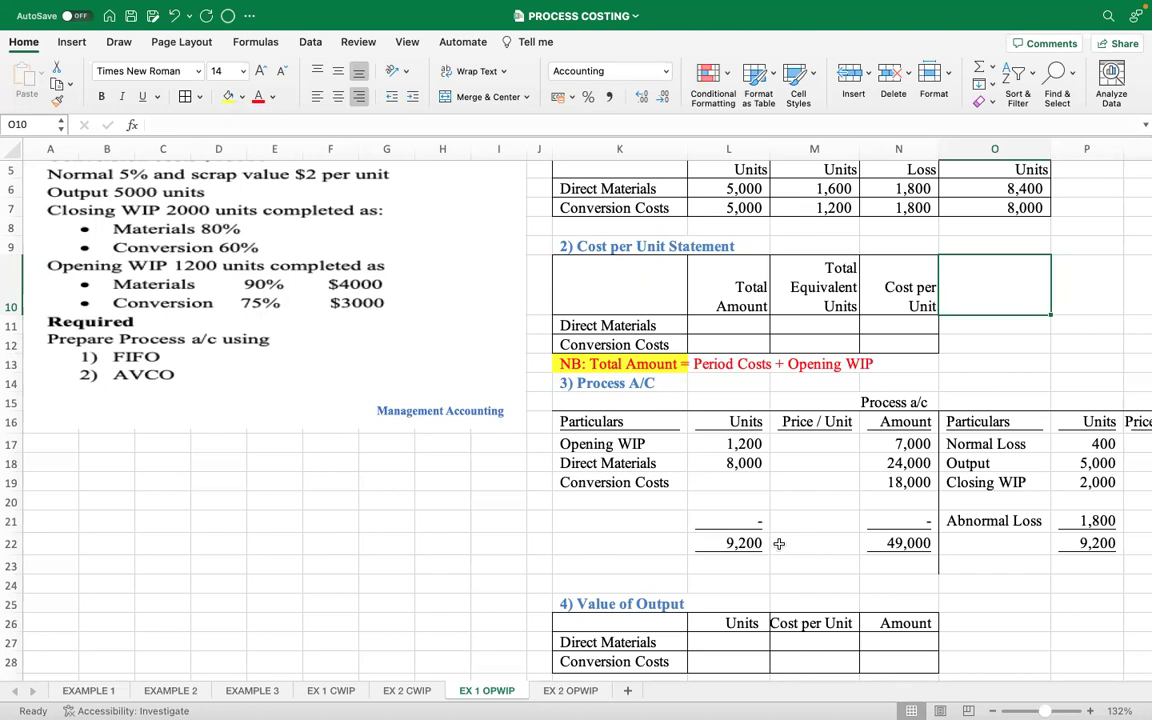
pyautogui.scroll(2, 794, 524)
pyautogui.scroll(-1, 794, 524)
pyautogui.scroll(2, 800, 521)
pyautogui.click(1020, 386)
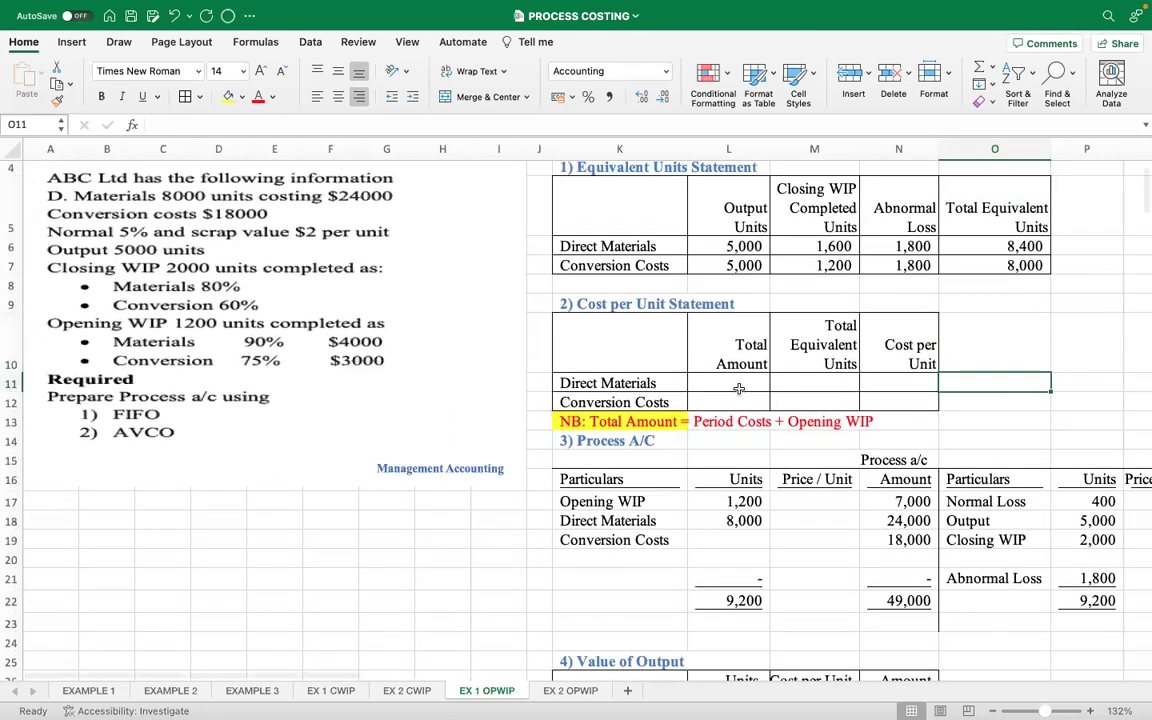
pyautogui.click(736, 383)
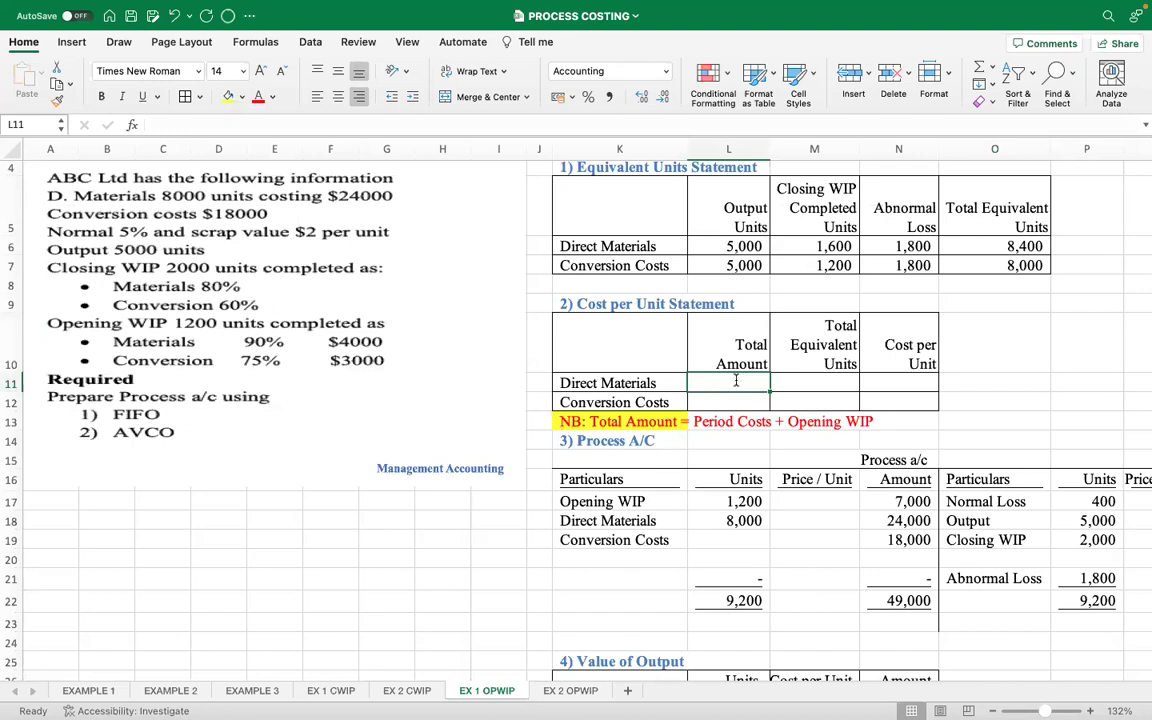
pyautogui.write('=')
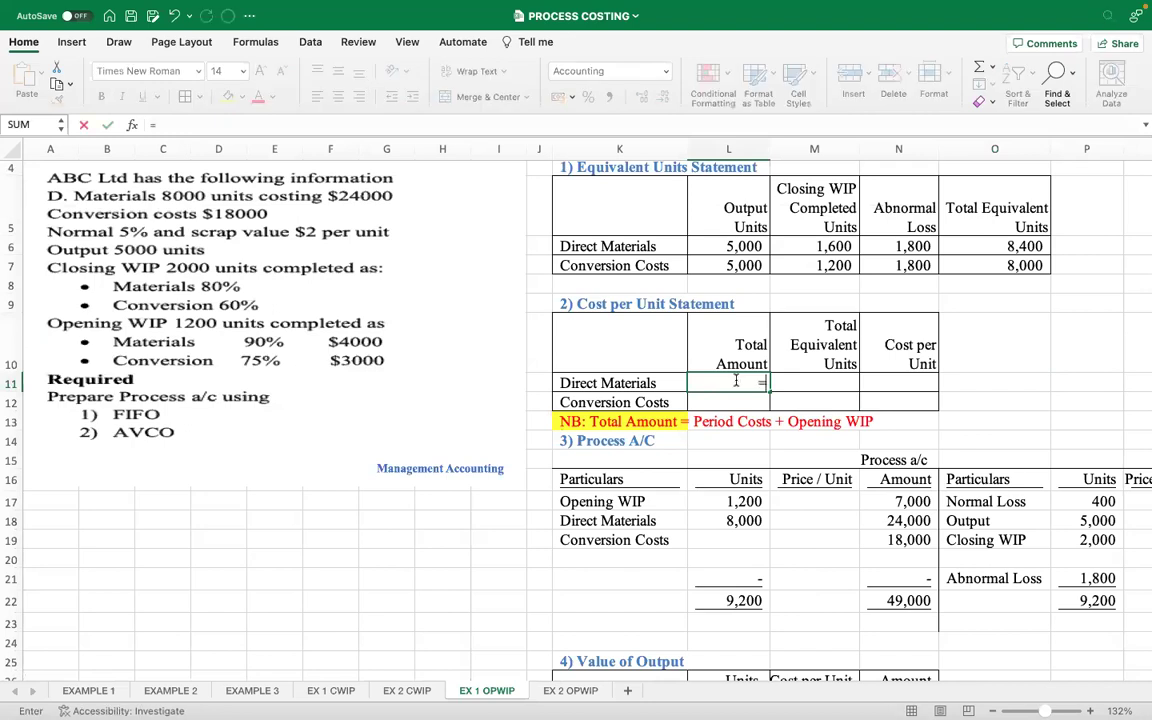
pyautogui.click(888, 521)
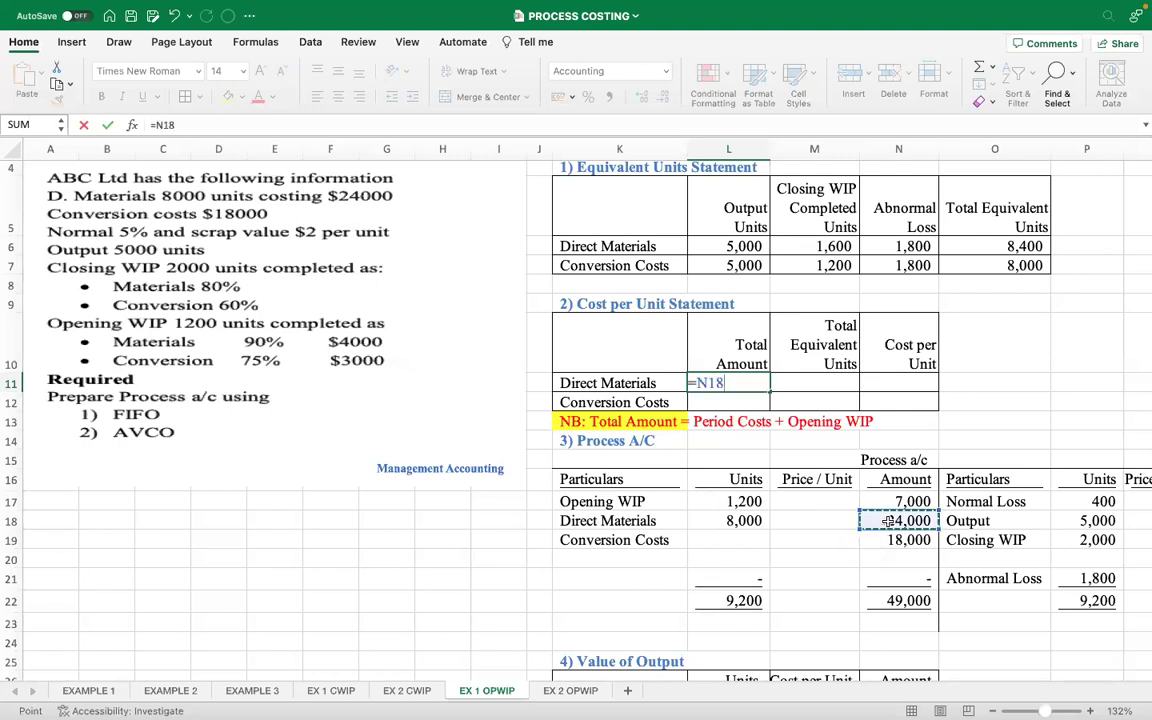
pyautogui.write('-')
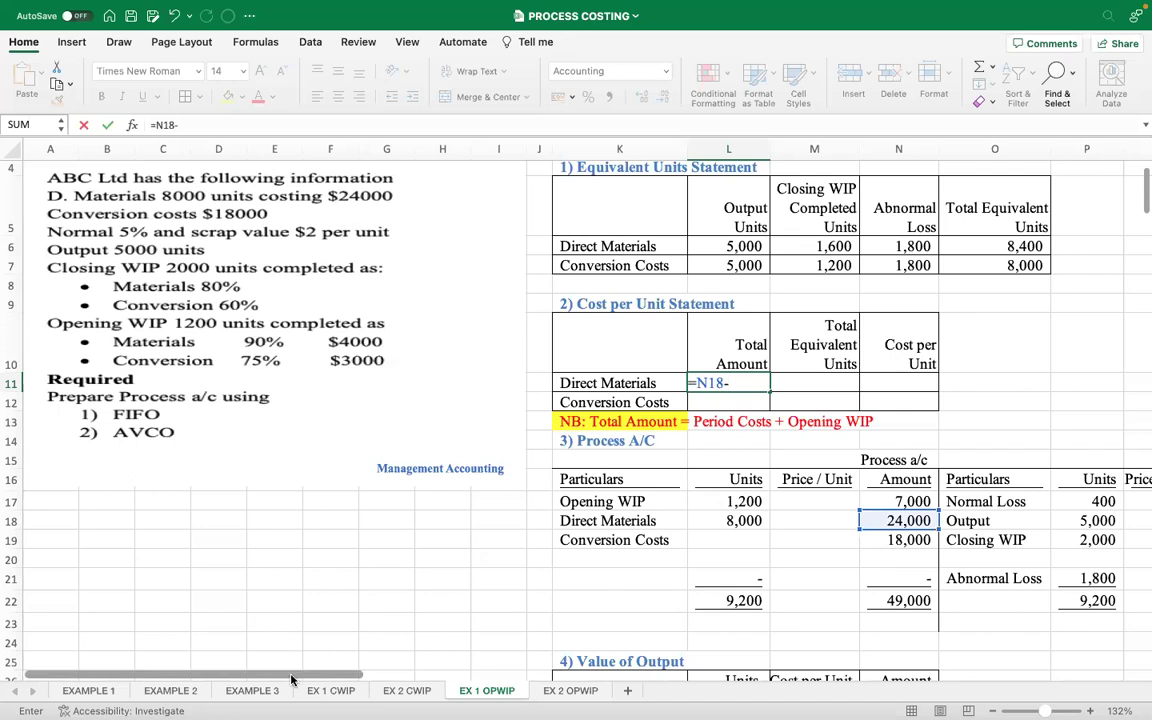
pyautogui.moveTo(292, 675); pyautogui.dragTo(325, 683)
pyautogui.hscroll(3, 325, 683)
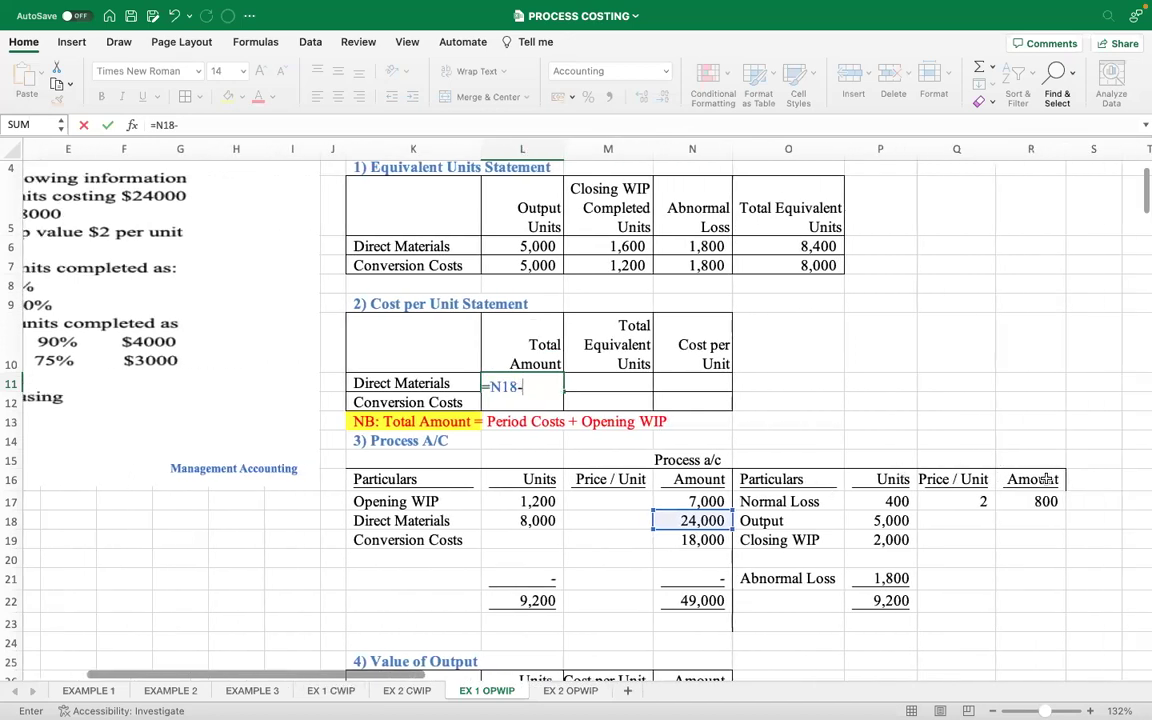
pyautogui.click(1040, 500)
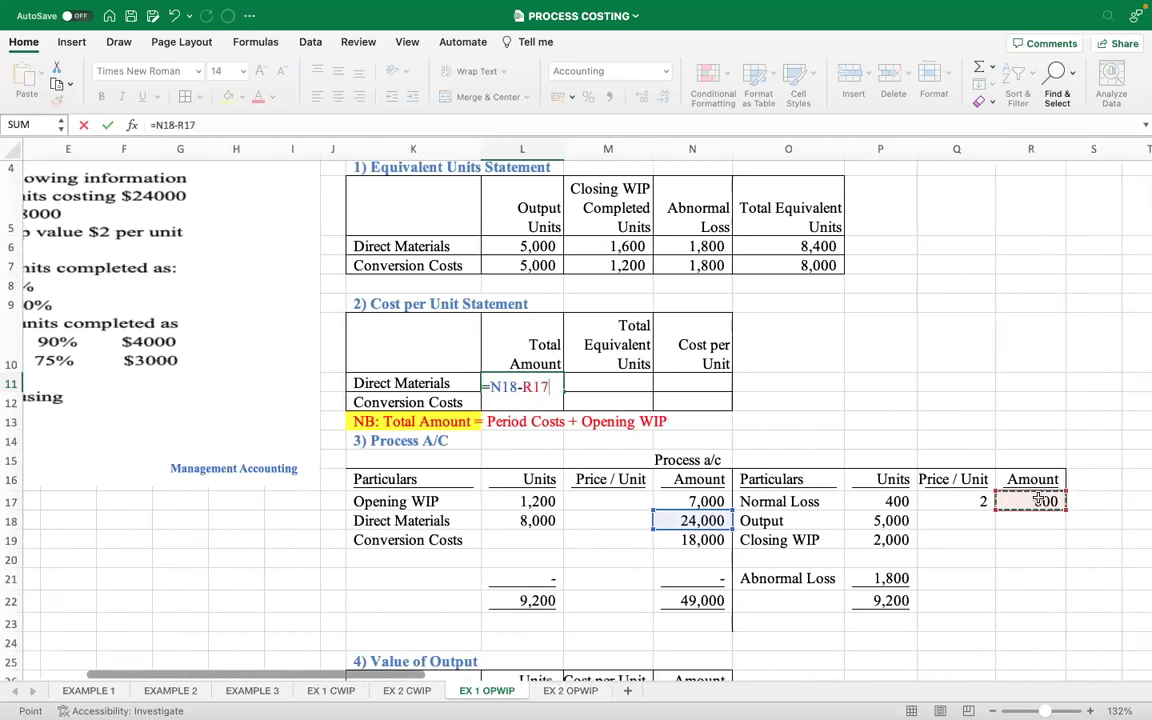
pyautogui.write('+')
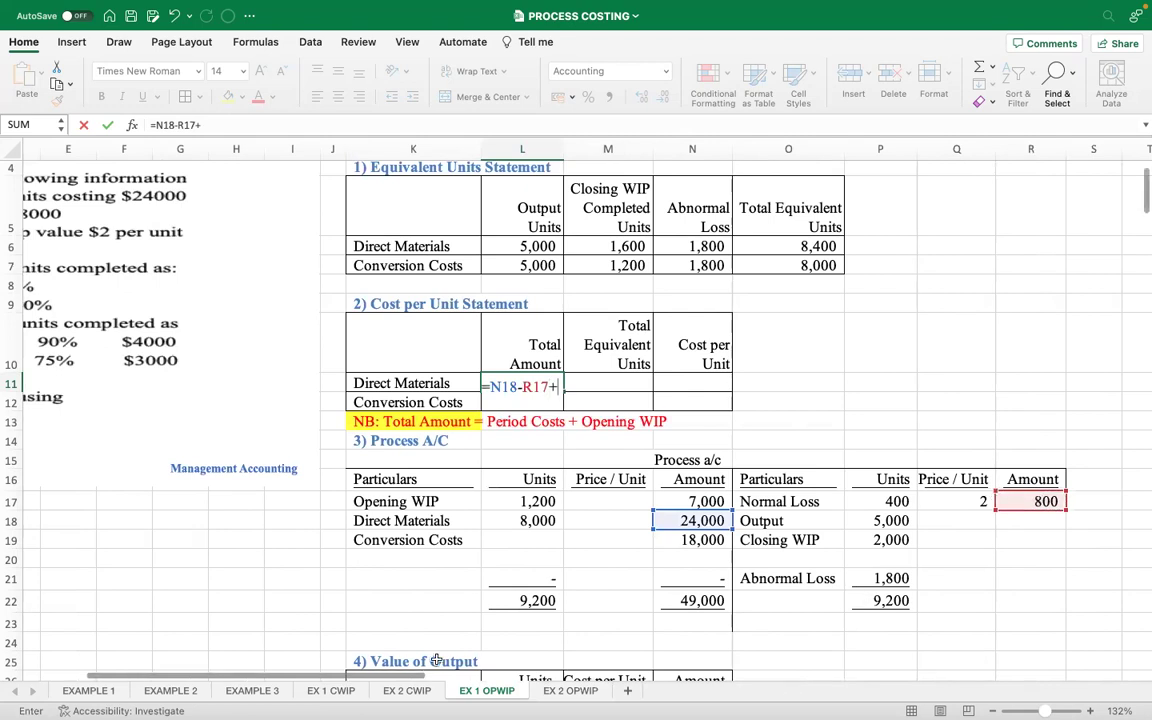
pyautogui.hscroll(-5, 348, 683)
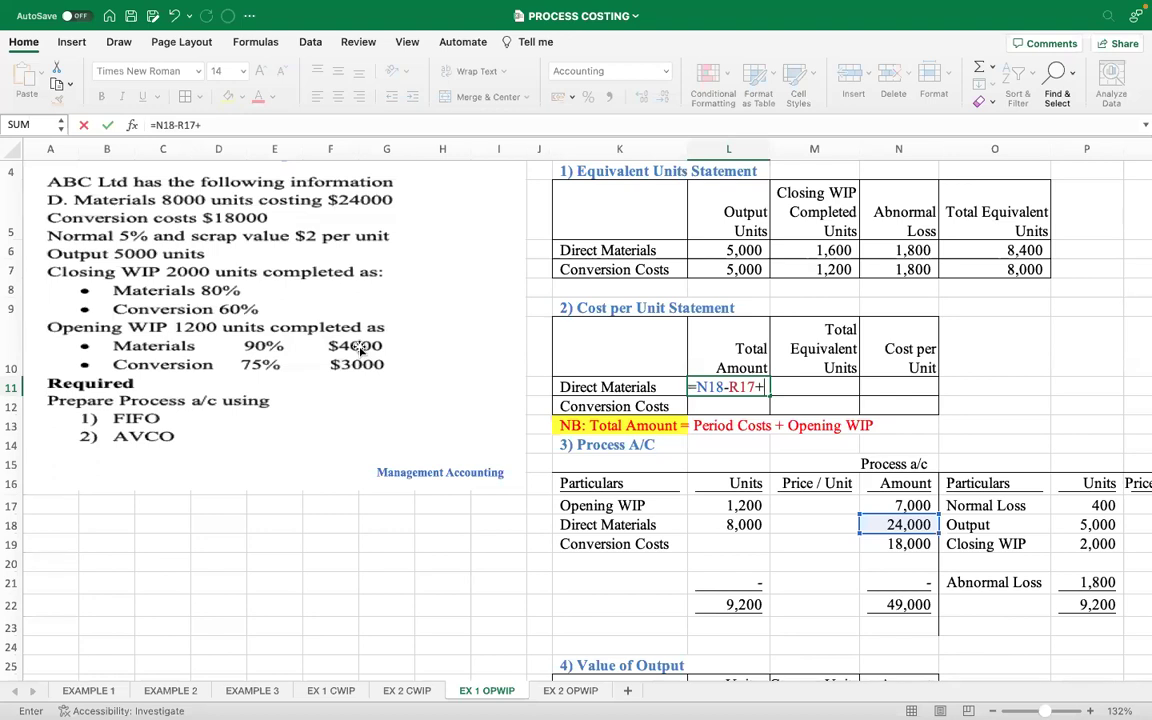
pyautogui.write('4000')
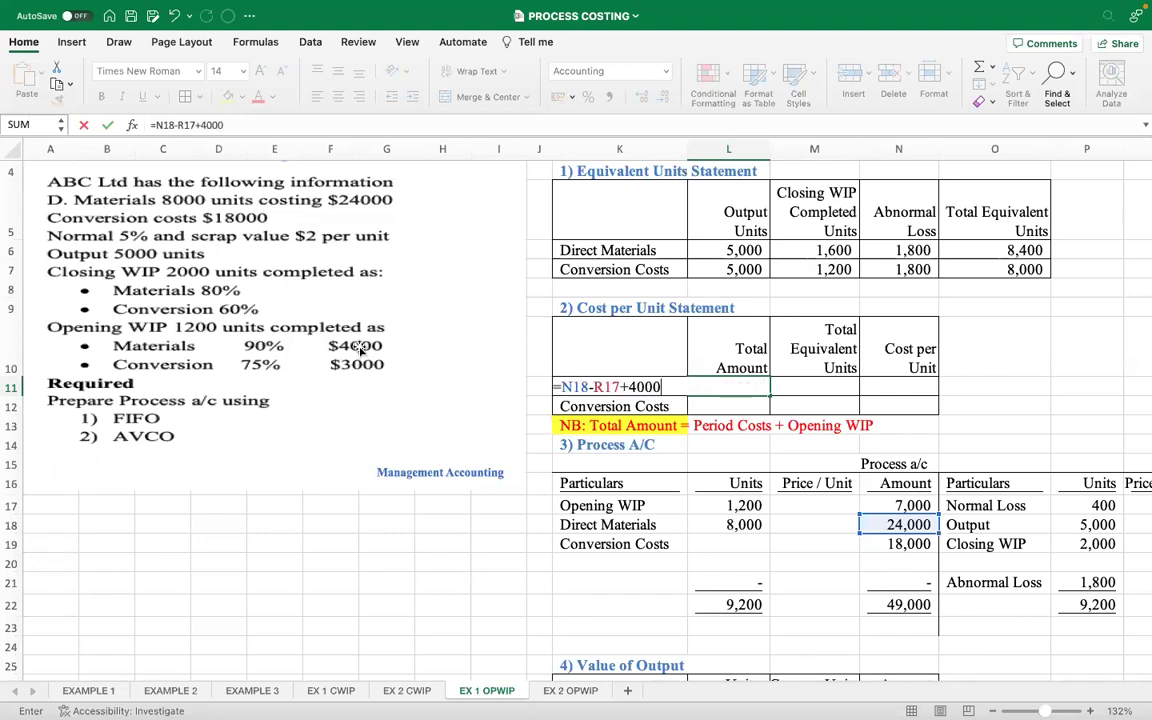
pyautogui.press('Return')
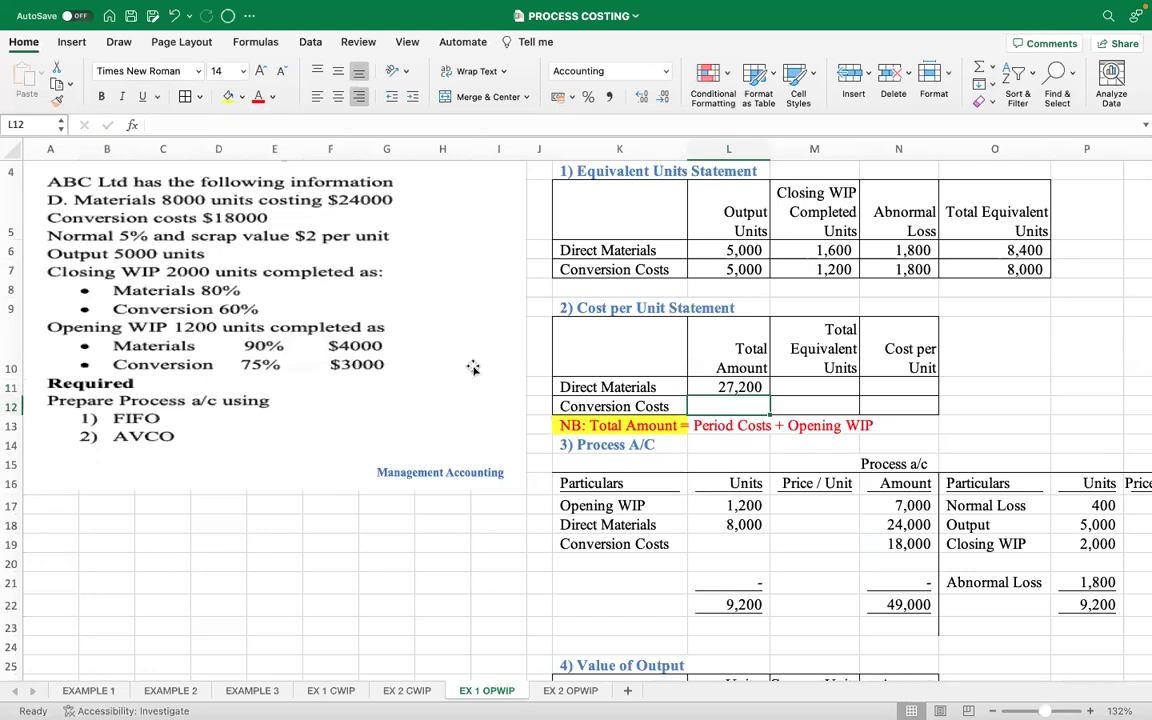
# Calculate the Conversion Costs total amount in L12 with =N19+3000, and check the formulas in L11 and L12.
pyautogui.write('=')
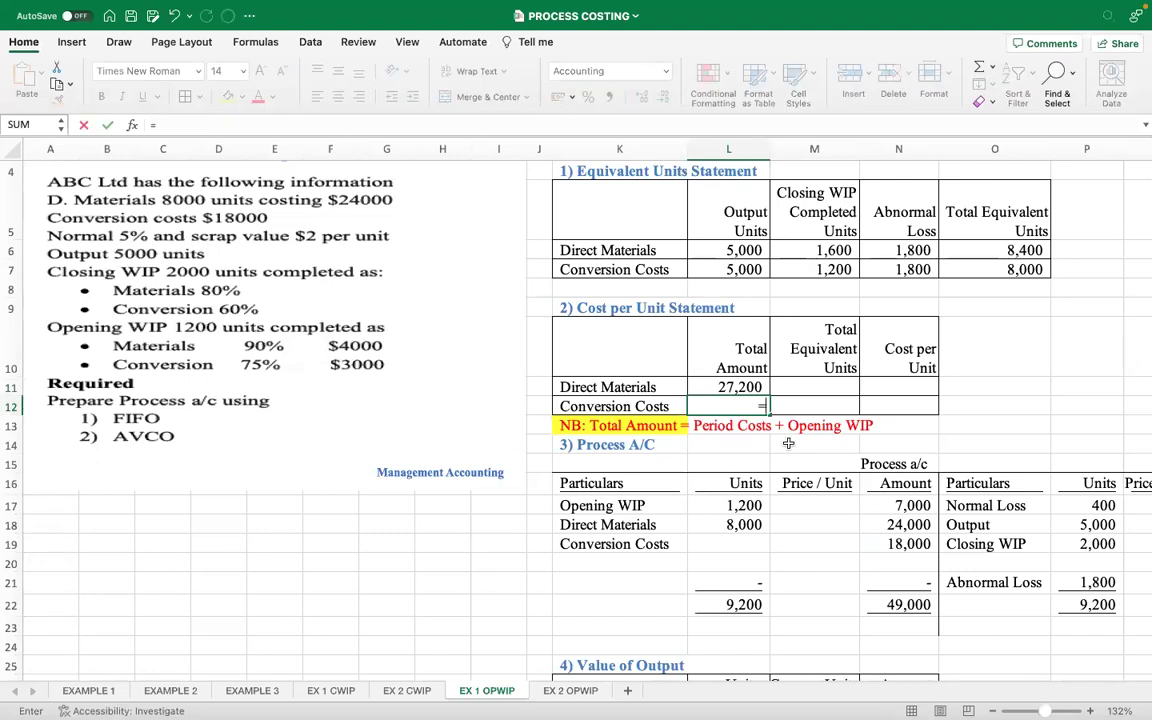
pyautogui.click(872, 541)
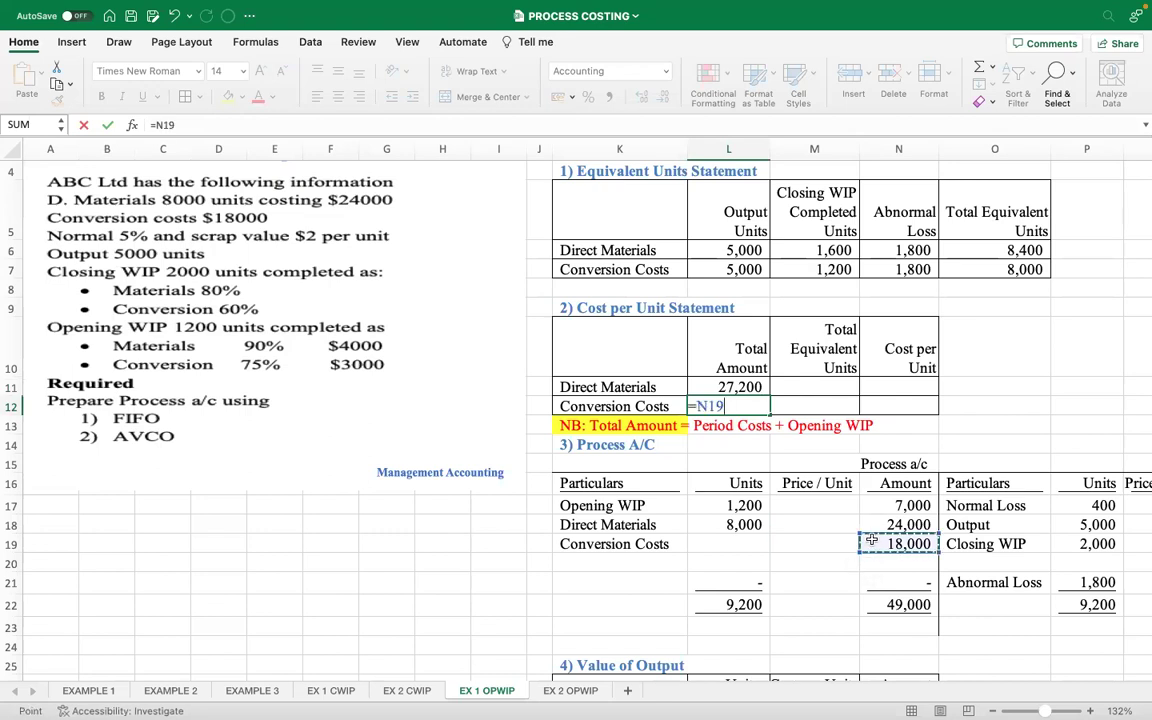
pyautogui.write('+')
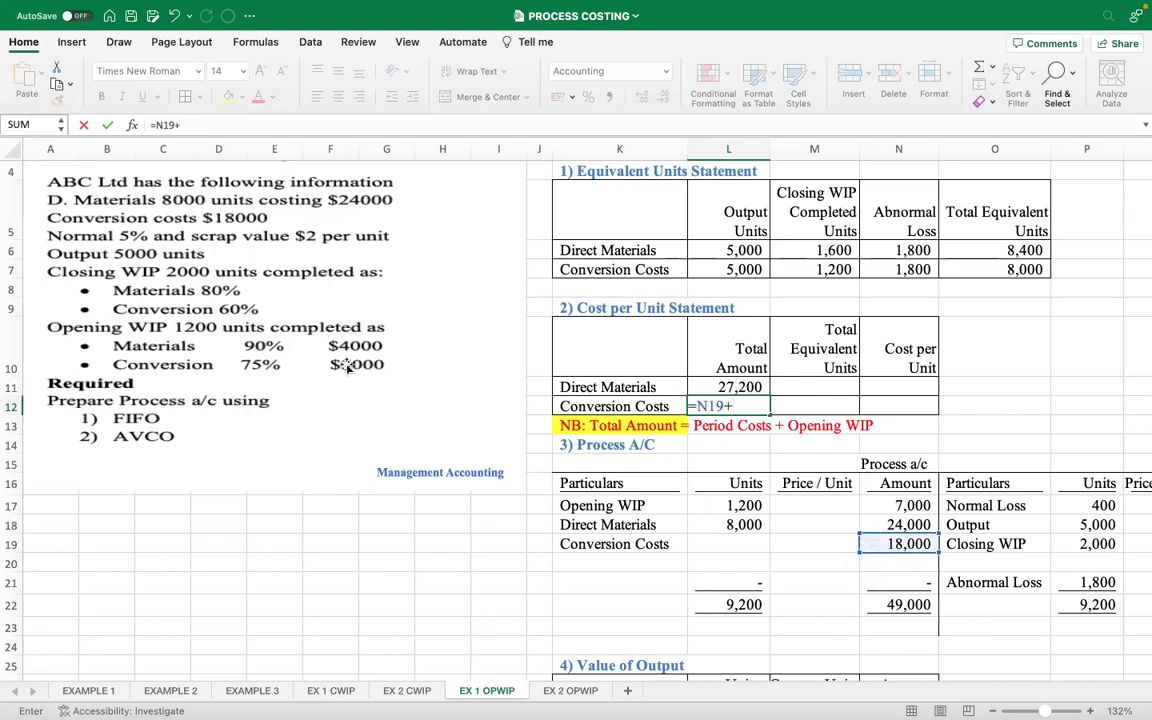
pyautogui.write('3000')
pyautogui.press('Return')
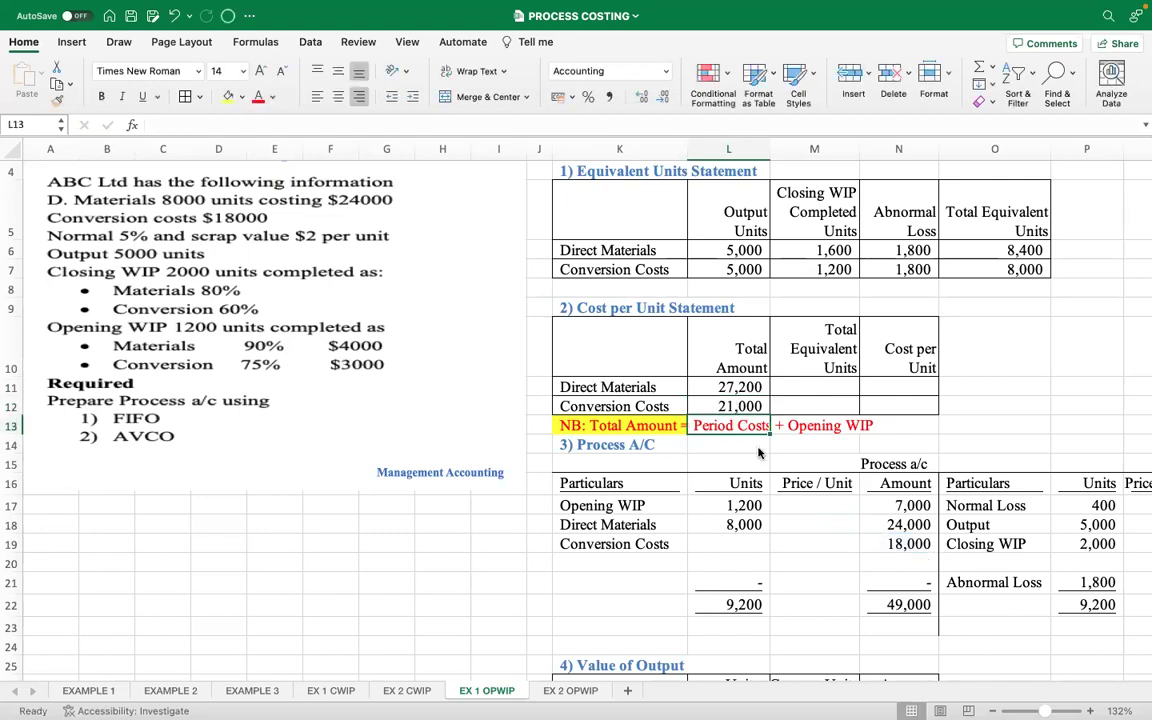
pyautogui.click(735, 390)
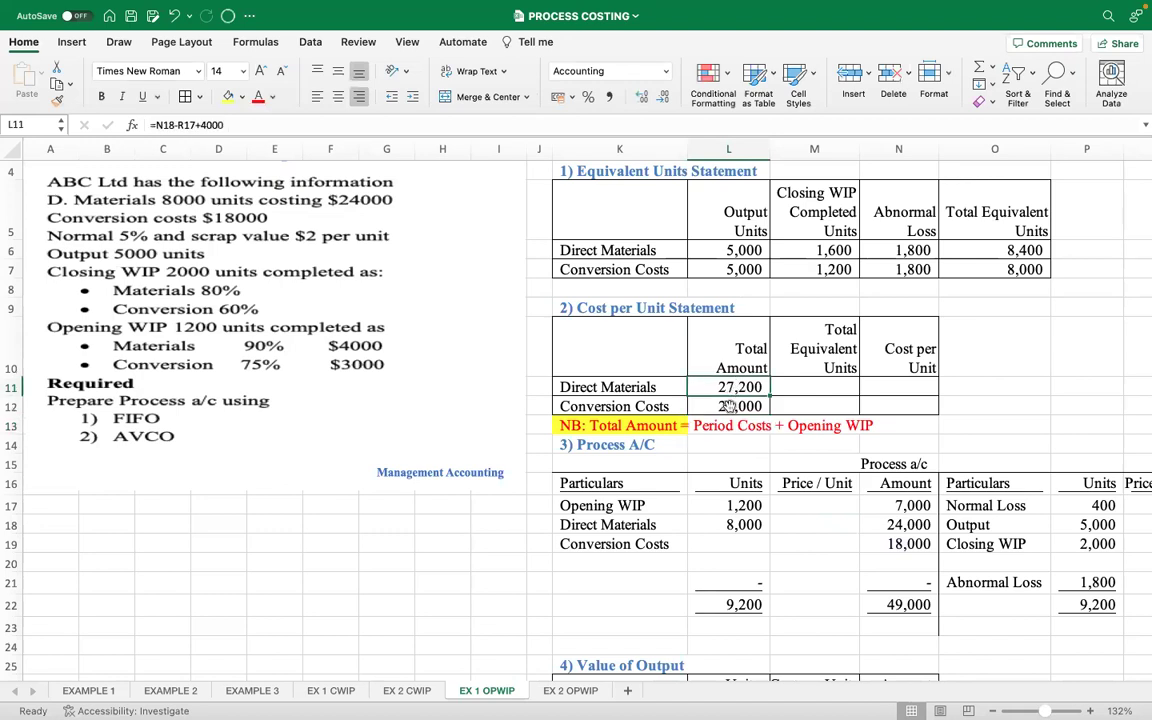
pyautogui.click(728, 405)
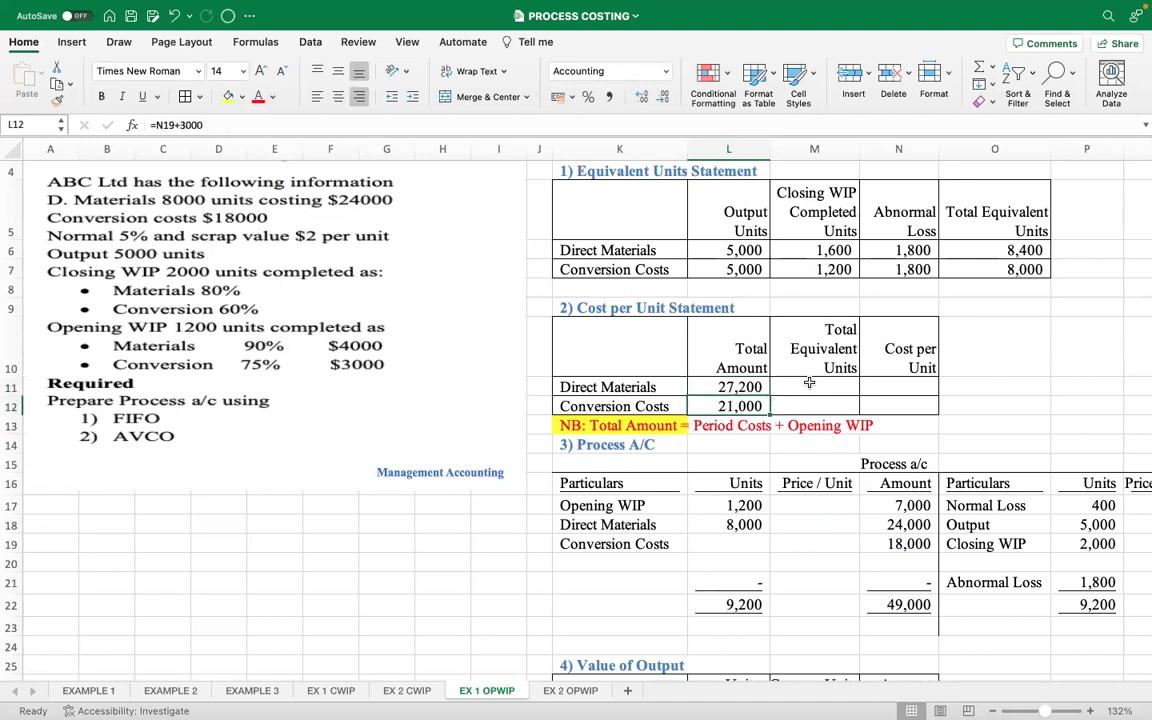
# Link the total equivalent units in the Cost per Unit Statement, with =O6 in M11 and =O7 in M12.
pyautogui.click(809, 383)
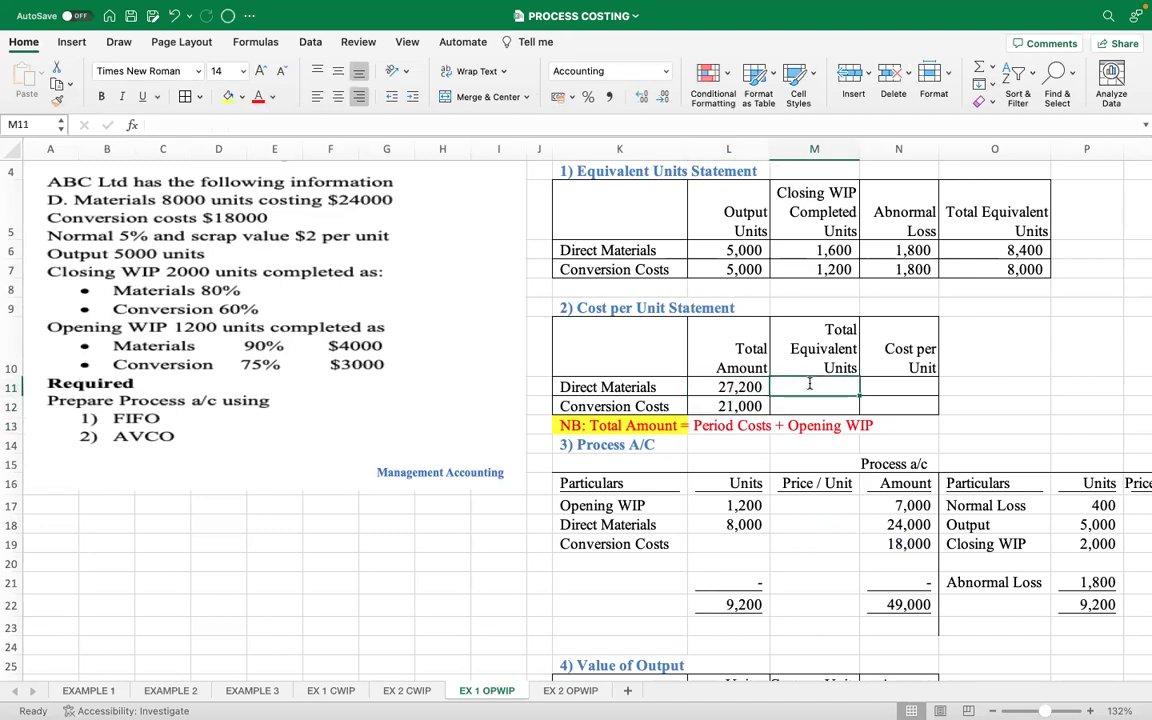
pyautogui.write('=')
pyautogui.click(985, 251)
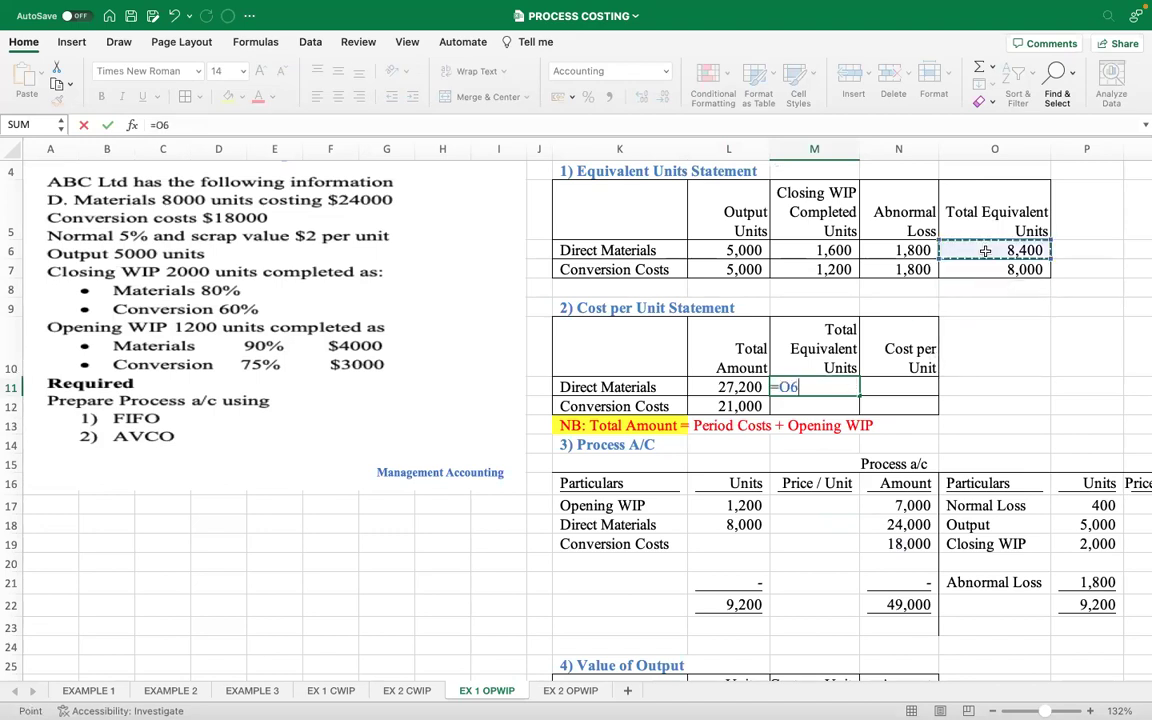
pyautogui.press('Return')
pyautogui.write('=')
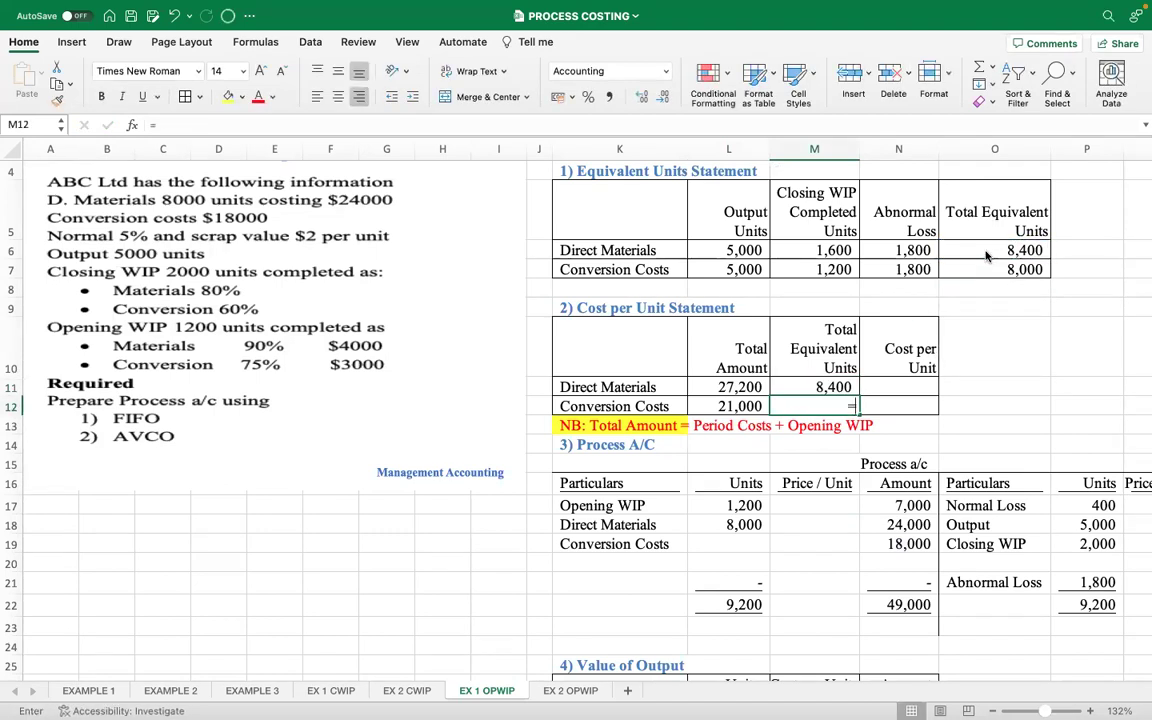
pyautogui.click(997, 270)
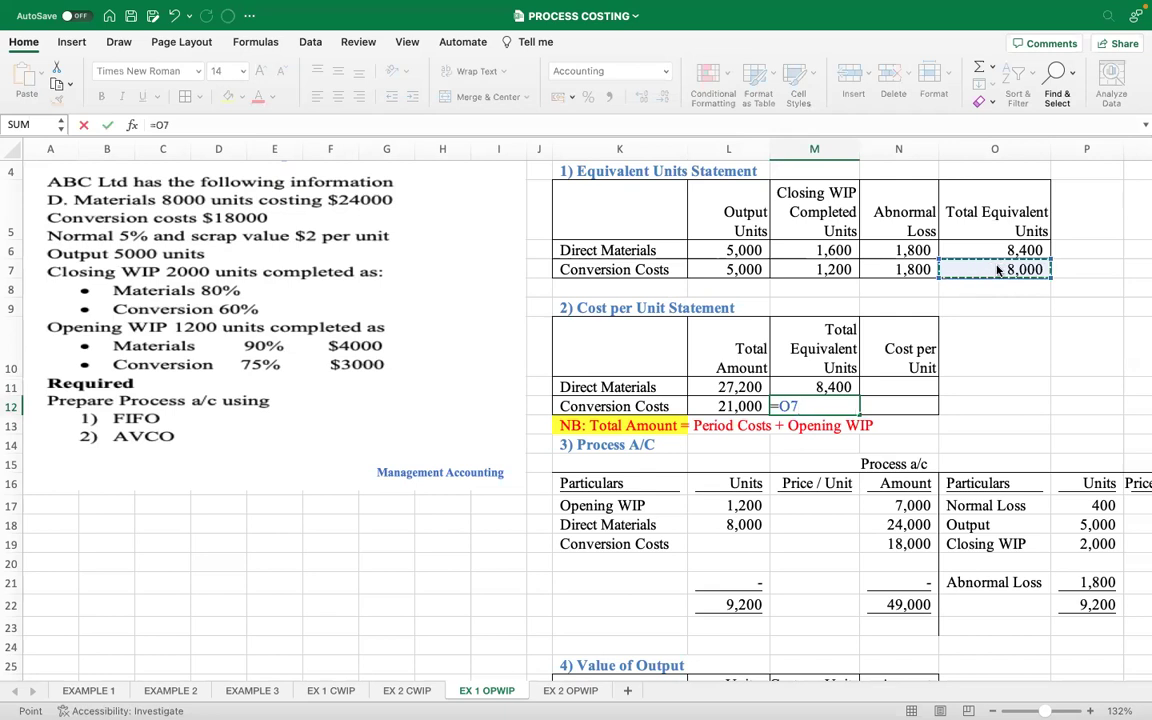
pyautogui.press('Return')
# Calculate the Direct Materials cost per unit in N11 with =L11/M11.
pyautogui.click(917, 381)
pyautogui.write('=')
pyautogui.click(763, 386)
pyautogui.write('/')
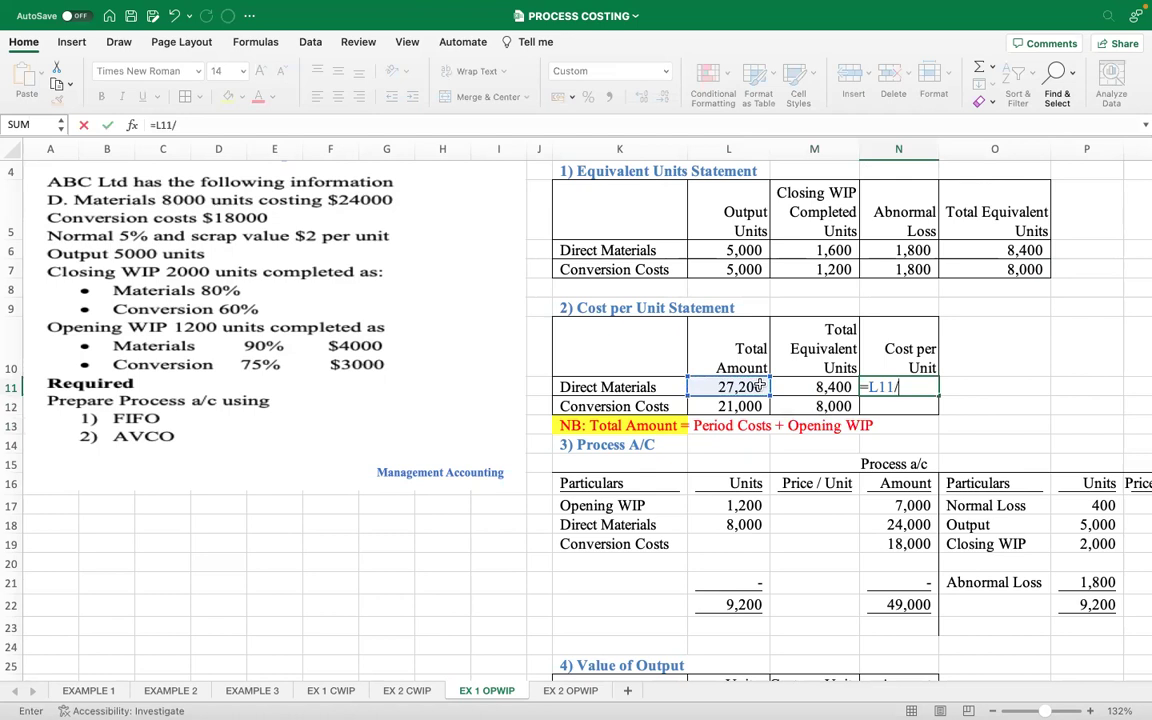
pyautogui.click(835, 386)
pyautogui.press('Return')
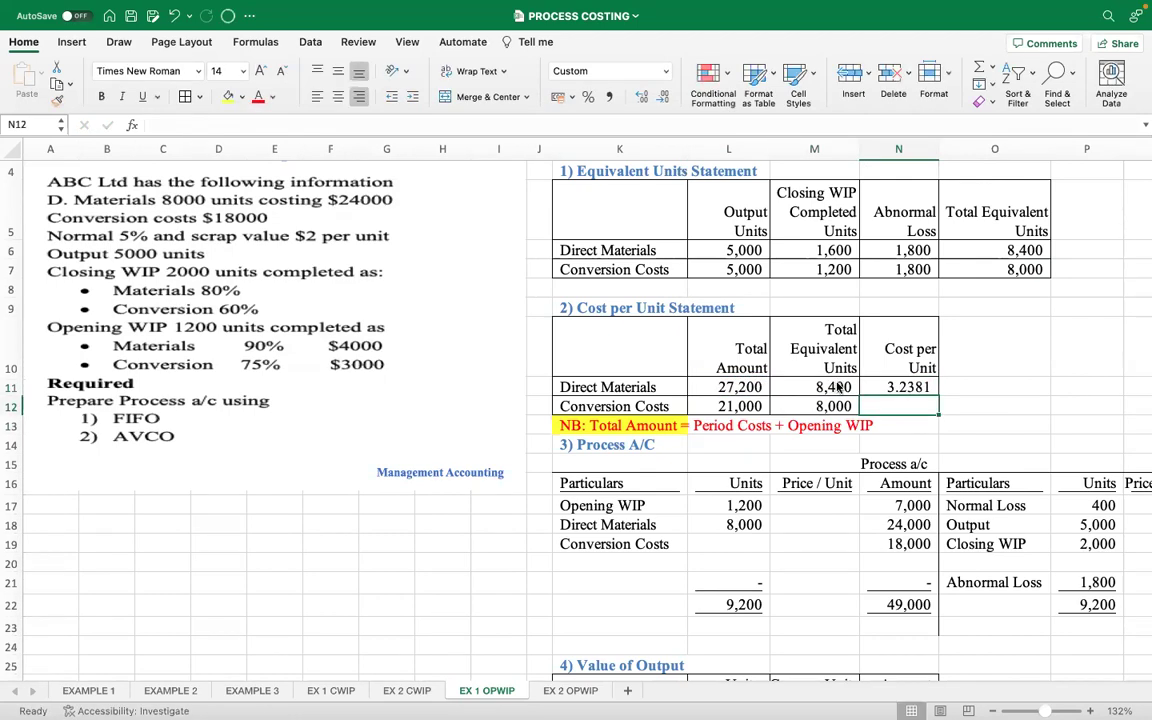
# Fill the cost per unit formula from N11 down to the Conversion Costs row in N12.
pyautogui.click(915, 389)
pyautogui.moveTo(940, 393); pyautogui.dragTo(938, 410)
pyautogui.click(1012, 366)
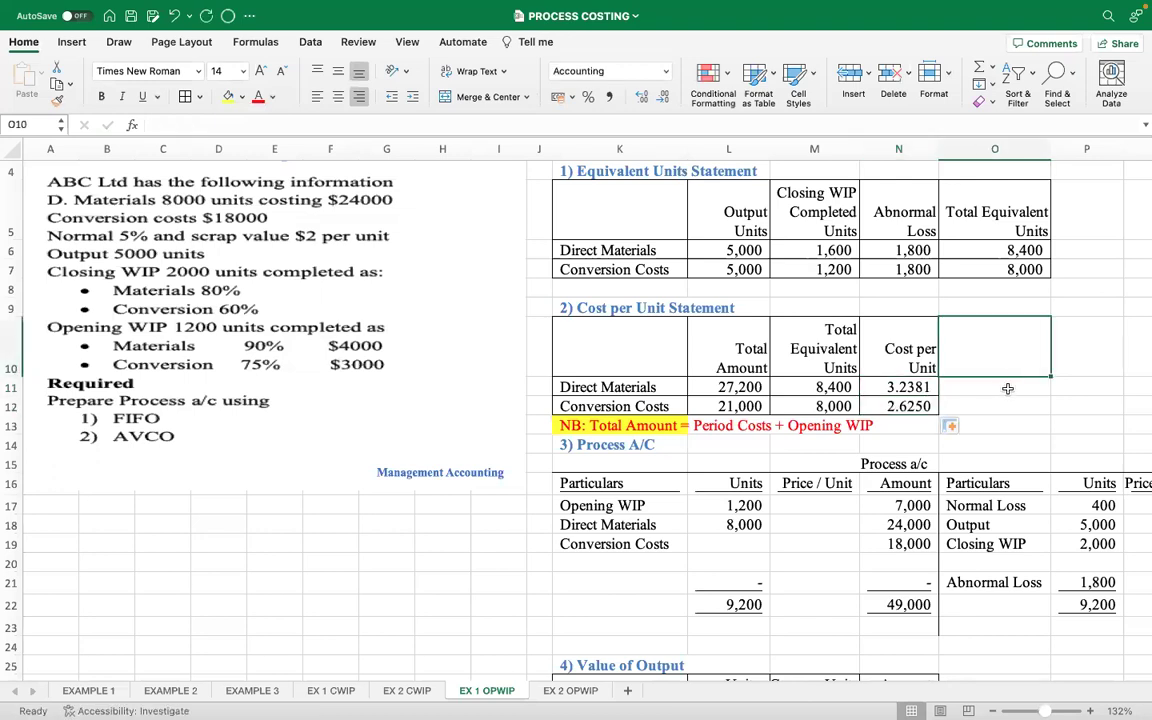
# Link the output units in the Value of Output table, with =L6 in L27 and =L7 in L28.
pyautogui.scroll(-3, 1008, 388)
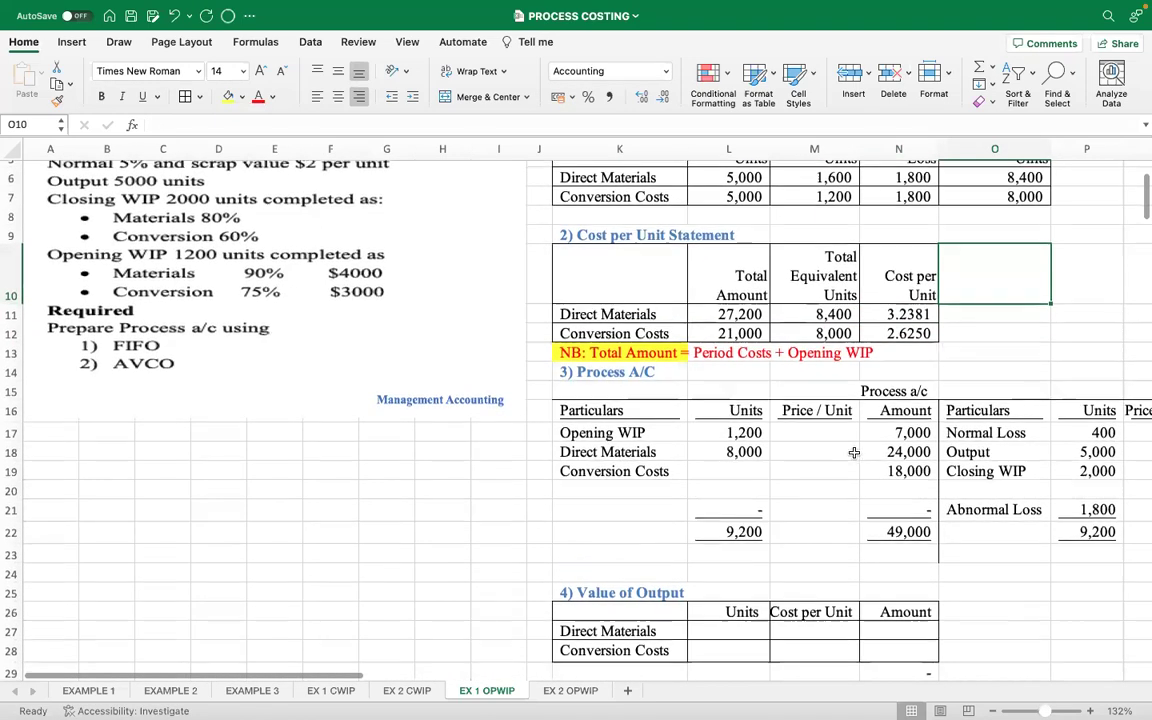
pyautogui.scroll(-4, 854, 452)
pyautogui.scroll(1, 766, 552)
pyautogui.click(743, 541)
pyautogui.write('=')
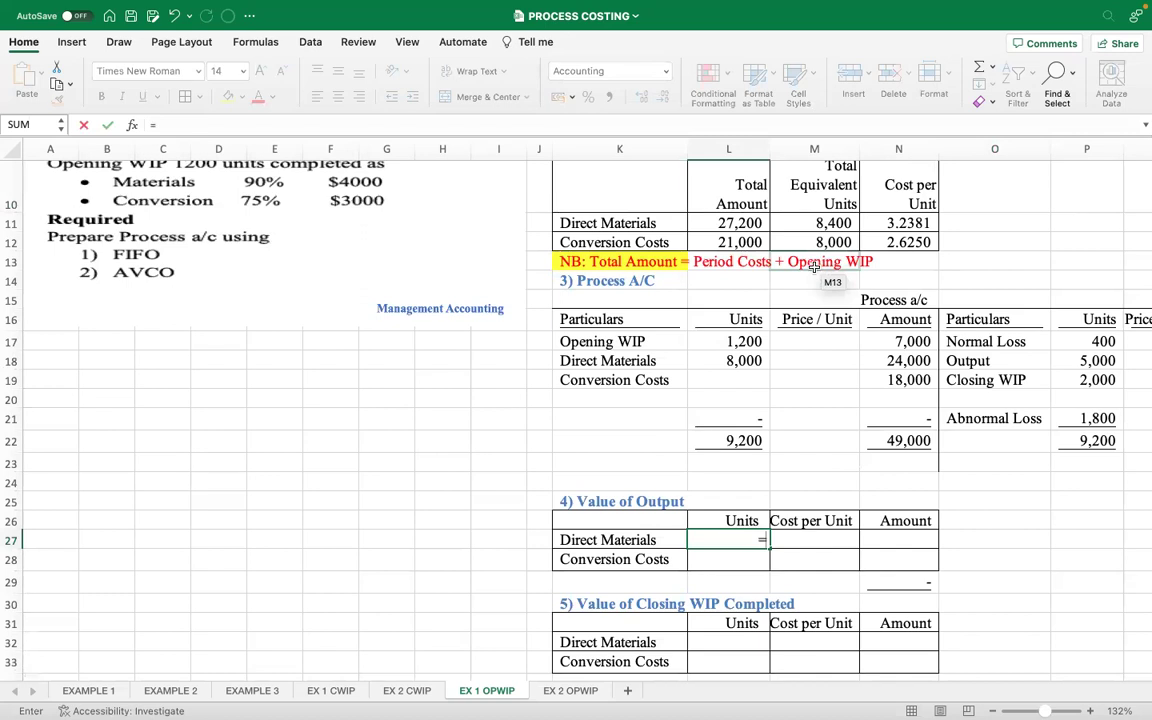
pyautogui.scroll(6, 815, 267)
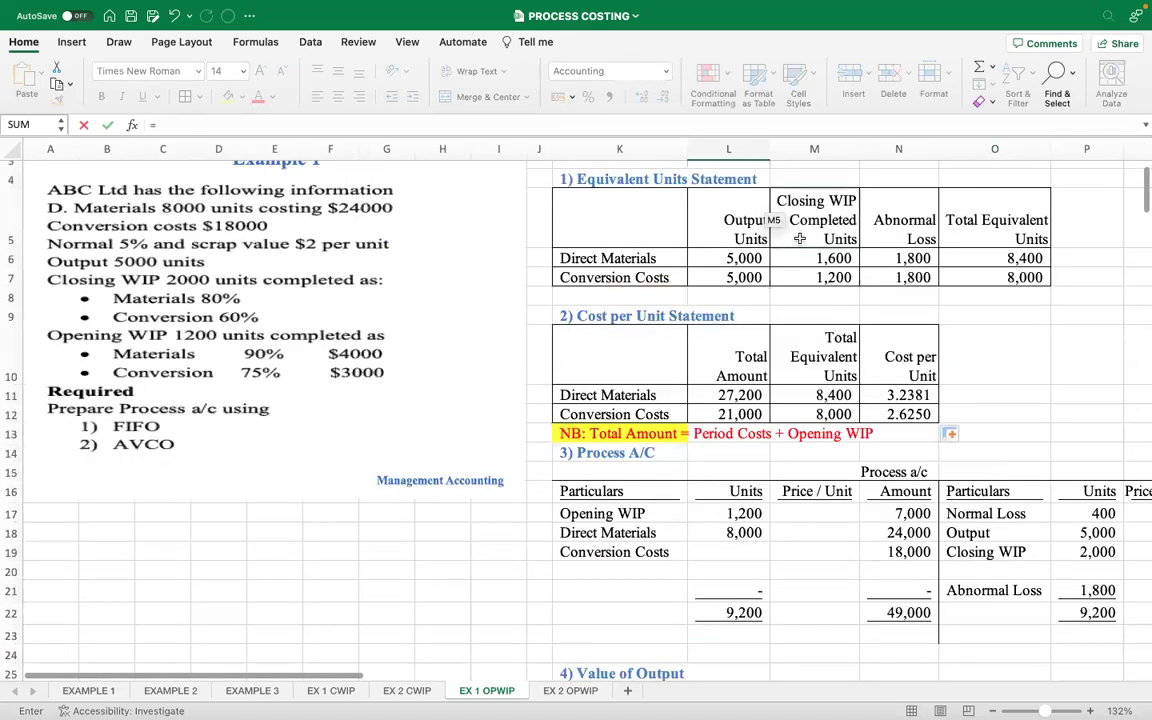
pyautogui.click(745, 258)
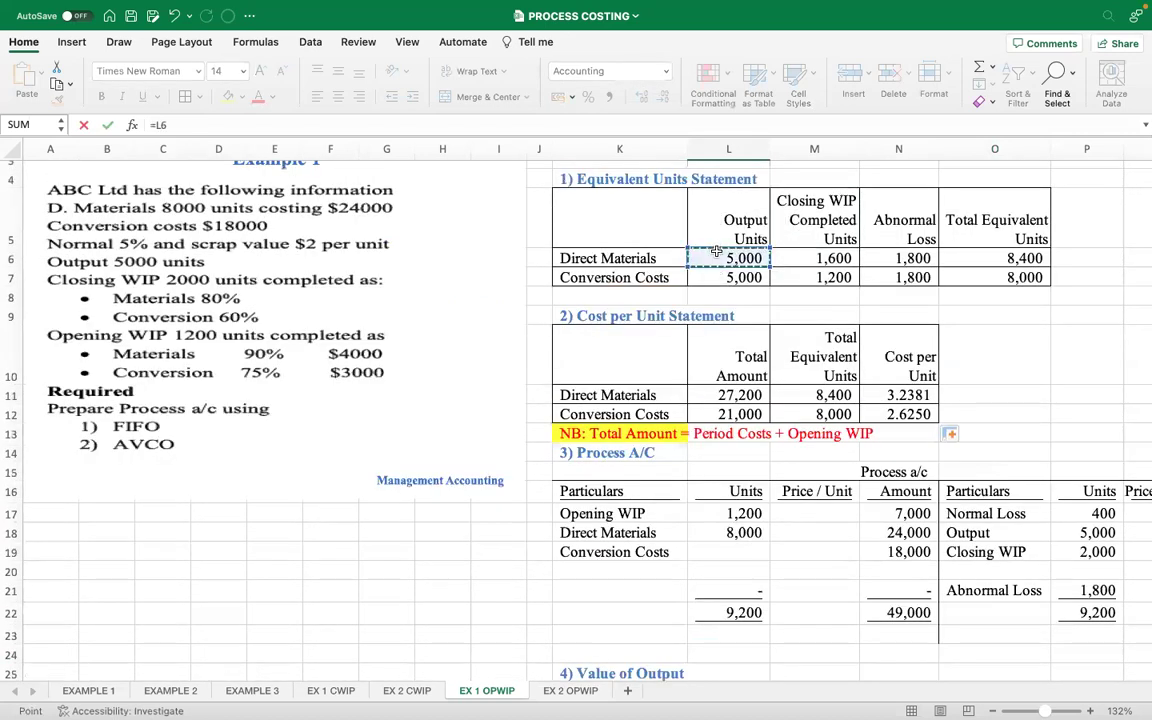
pyautogui.press('Return')
pyautogui.write('=')
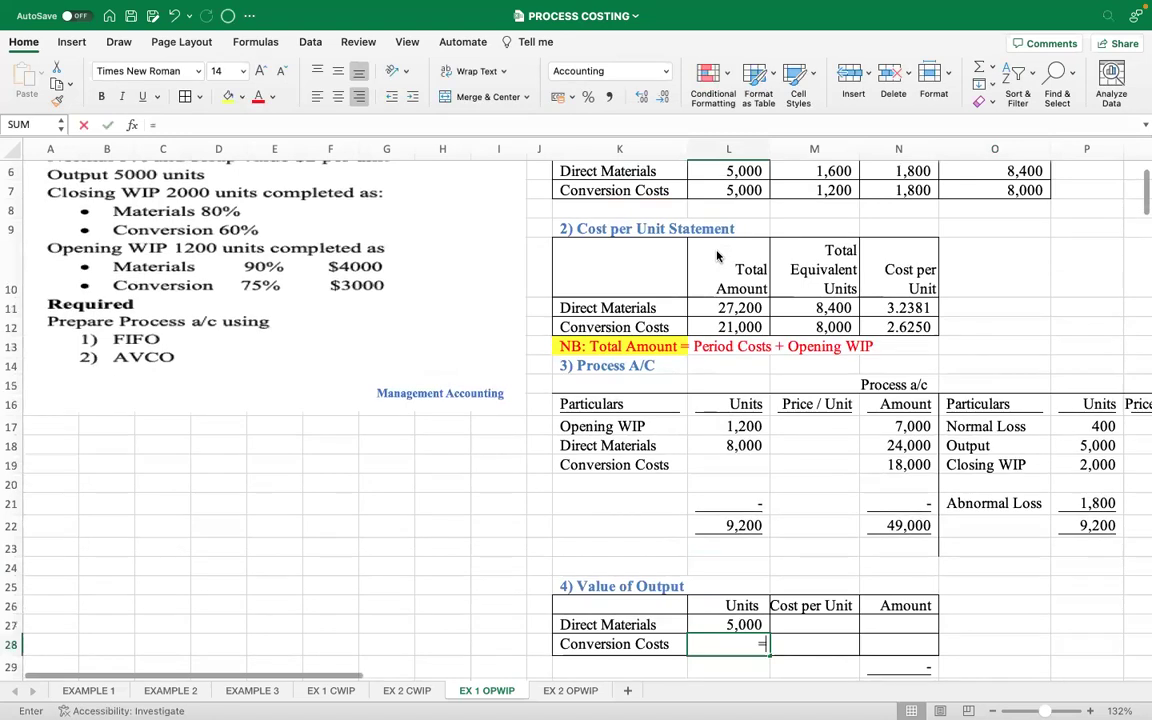
pyautogui.click(745, 186)
pyautogui.press('Return')
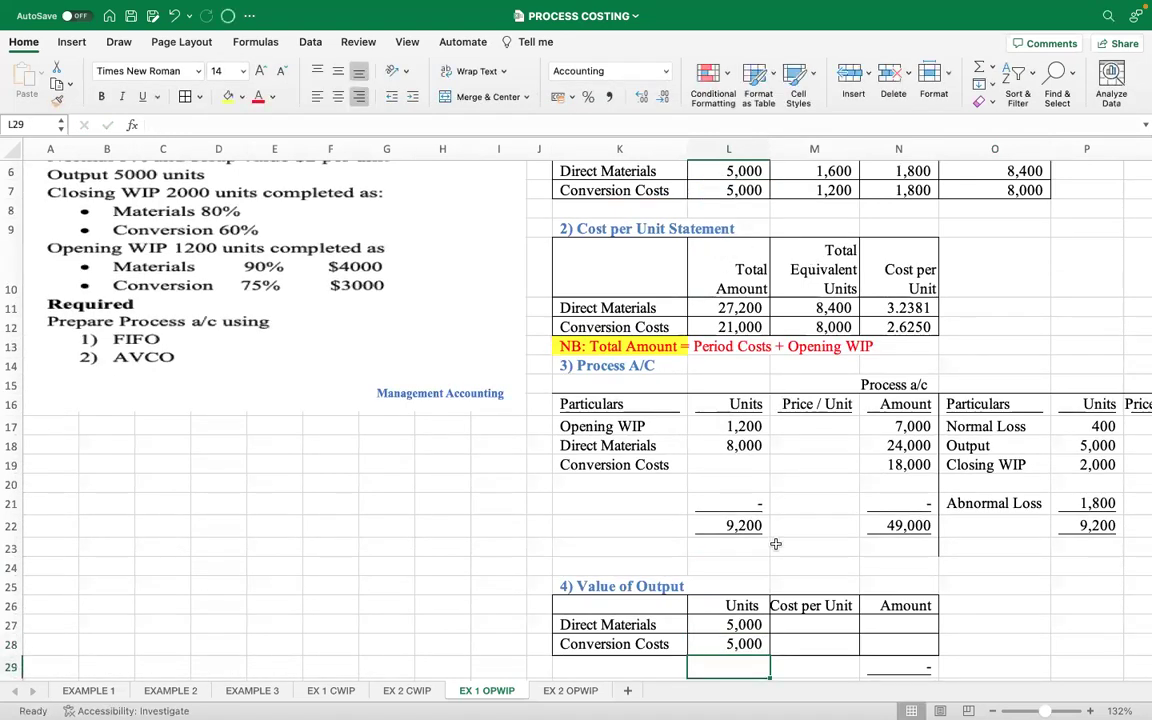
# Link the costs per unit in the Value of Output table, with =N11 in M27 and =N12 in M28.
pyautogui.click(796, 622)
pyautogui.write('=')
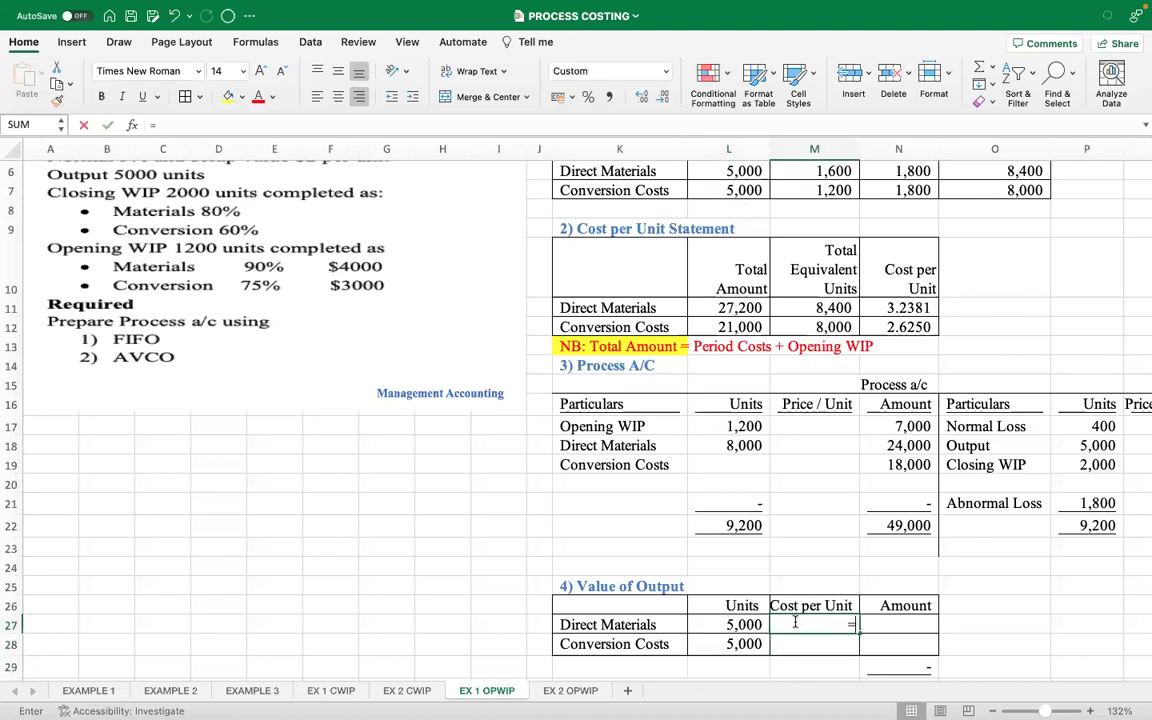
pyautogui.click(915, 310)
pyautogui.press('Return')
pyautogui.write('=')
pyautogui.click(910, 330)
pyautogui.press('Return')
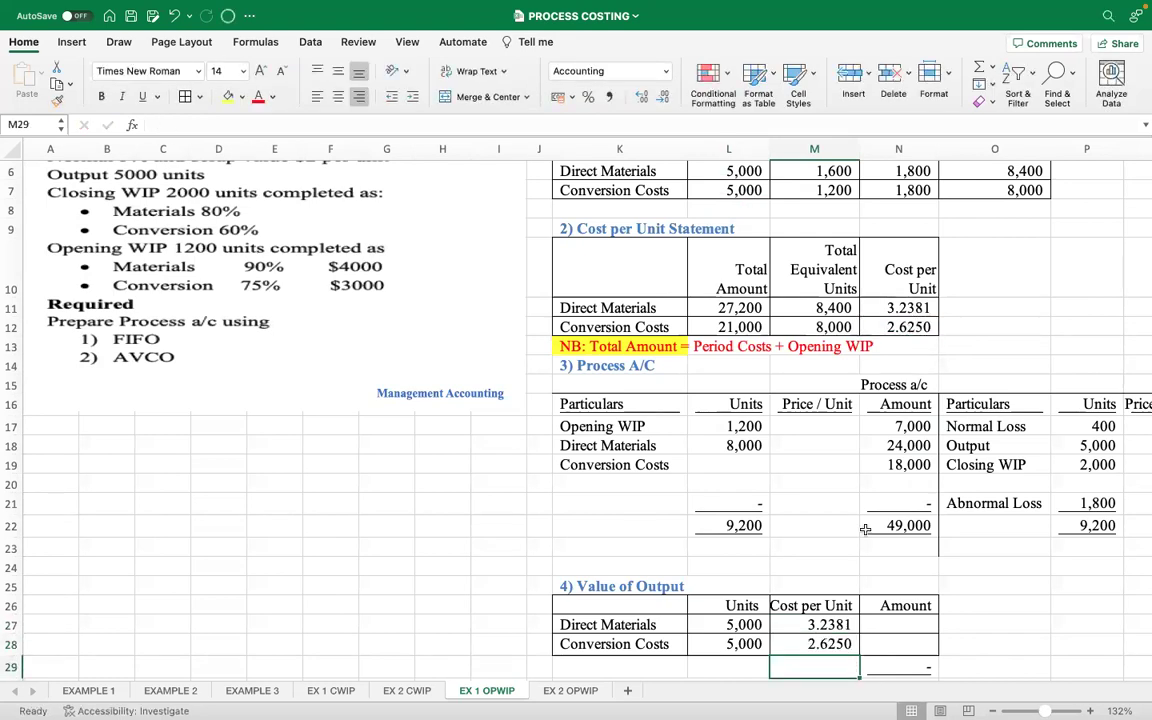
# Calculate the Value of Output amount in N27 with =L27*M27 and fill it down to the Conversion Costs row in N28.
pyautogui.click(879, 623)
pyautogui.write('=')
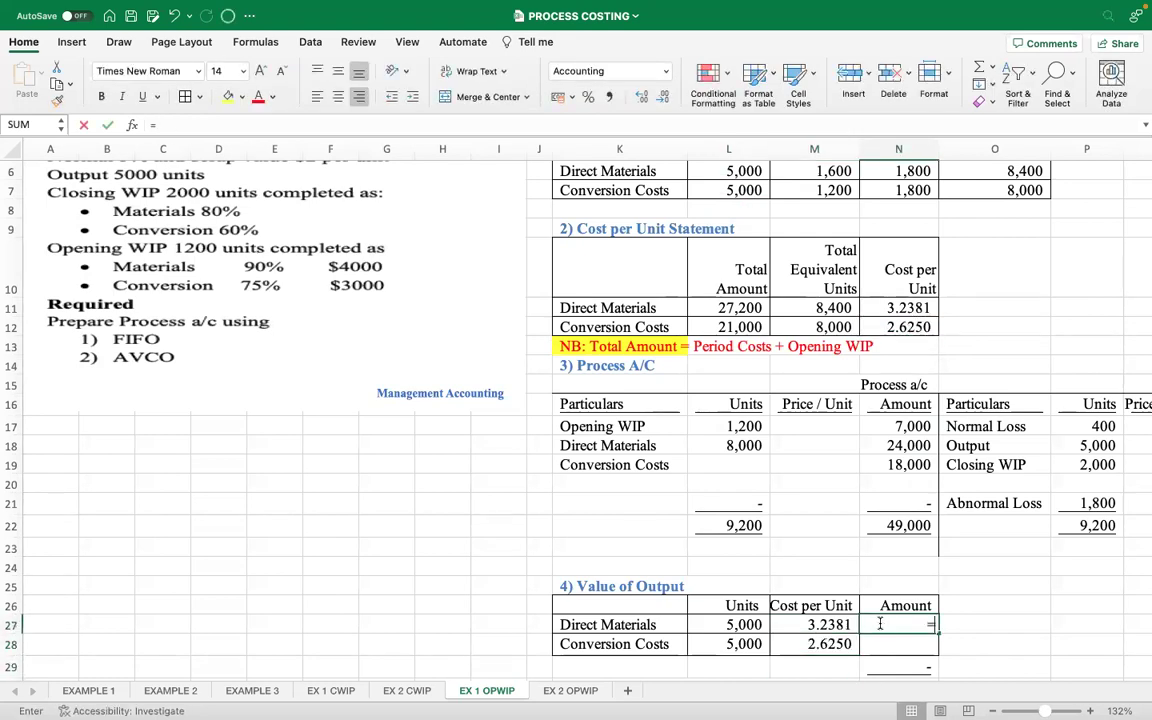
pyautogui.click(758, 622)
pyautogui.write('*')
pyautogui.click(780, 620)
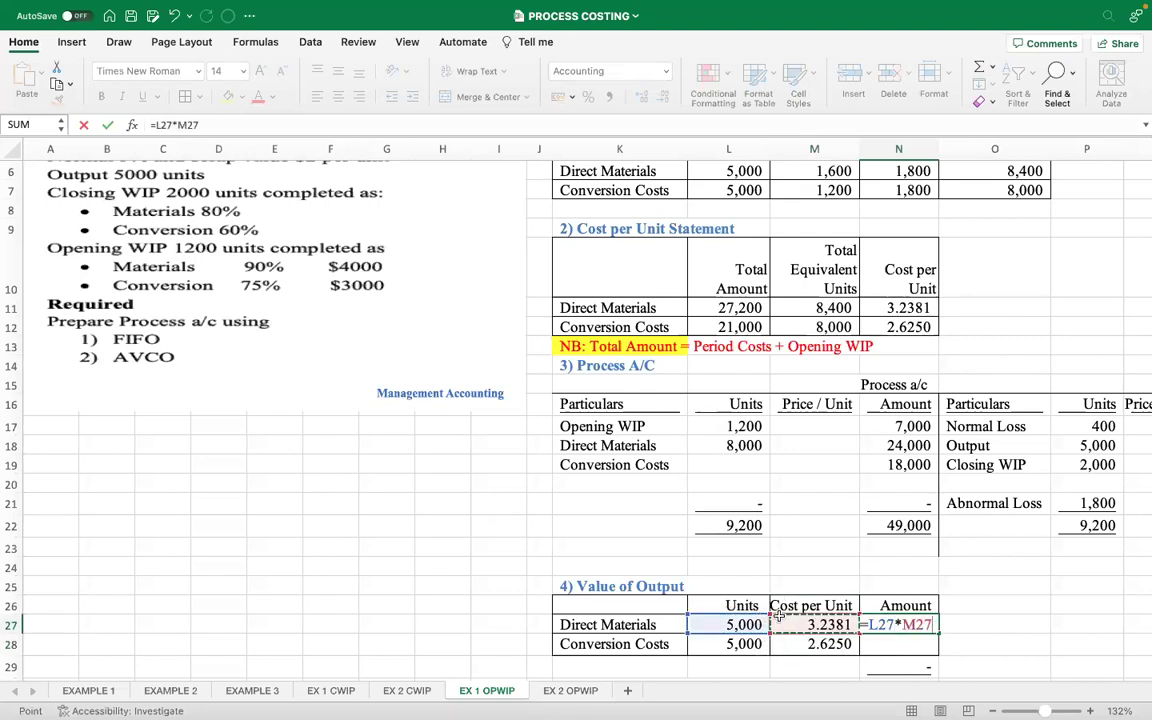
pyautogui.press('Return')
pyautogui.click(920, 624)
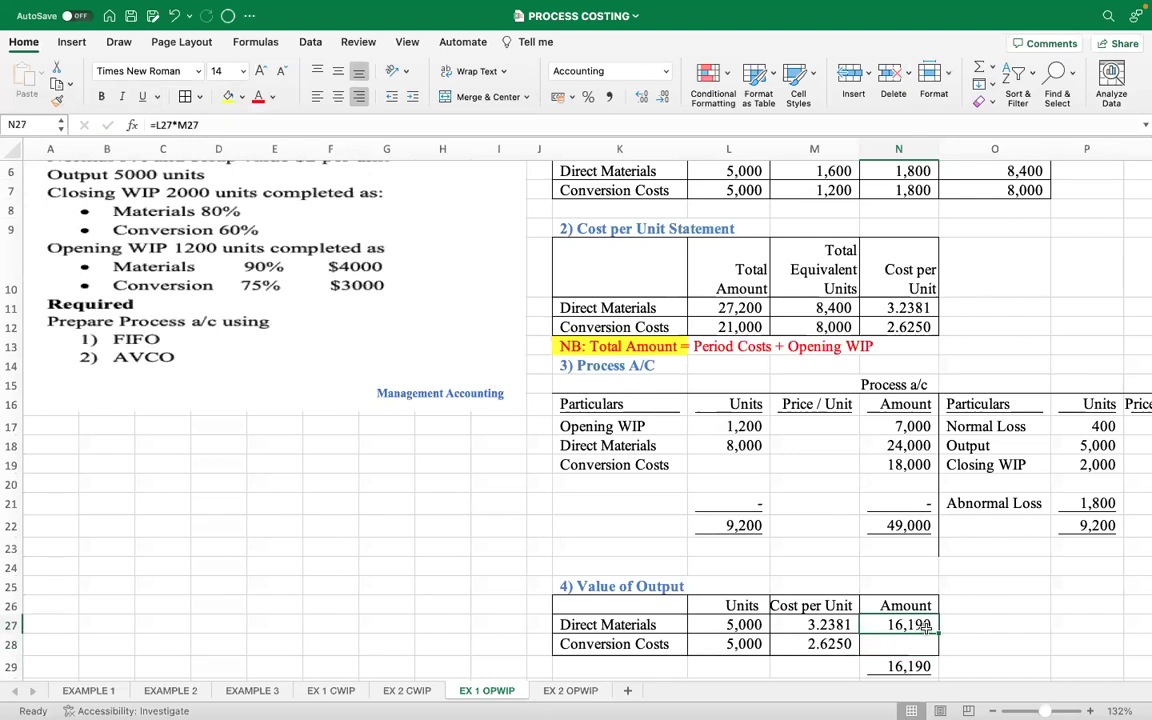
pyautogui.moveTo(939, 632); pyautogui.dragTo(939, 652)
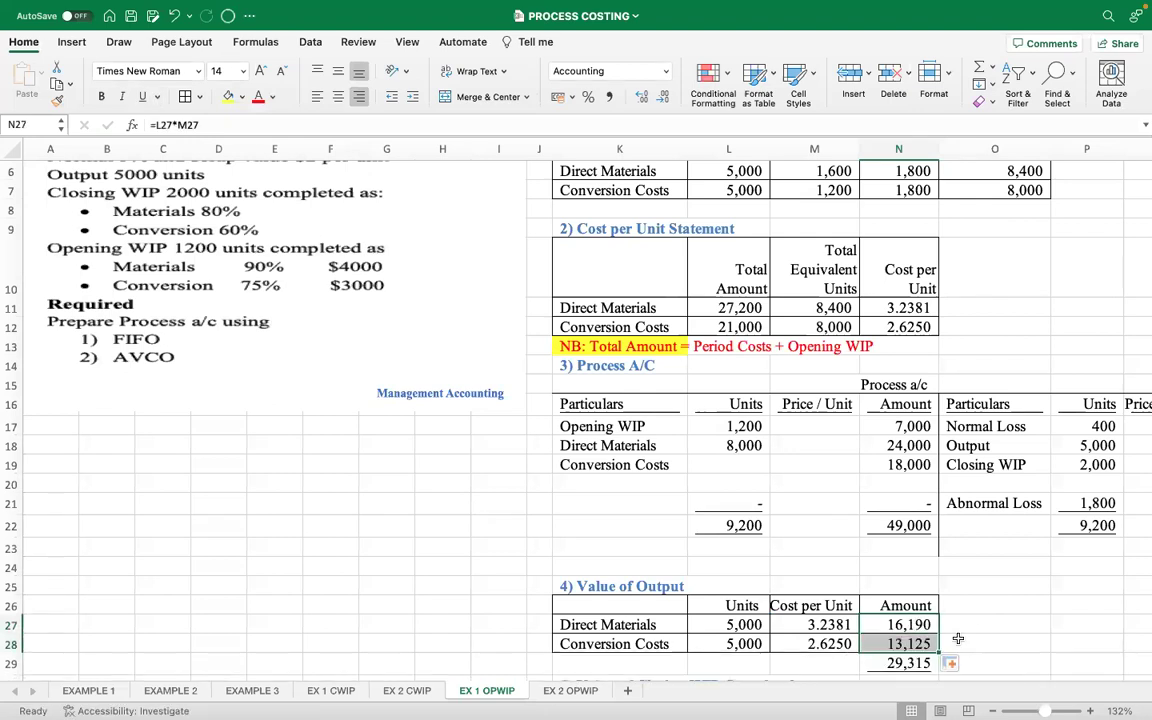
pyautogui.click(975, 624)
# Link the Closing WIP completed units in L32 with =M6 and fill the formula down to L33.
pyautogui.scroll(-2, 893, 652)
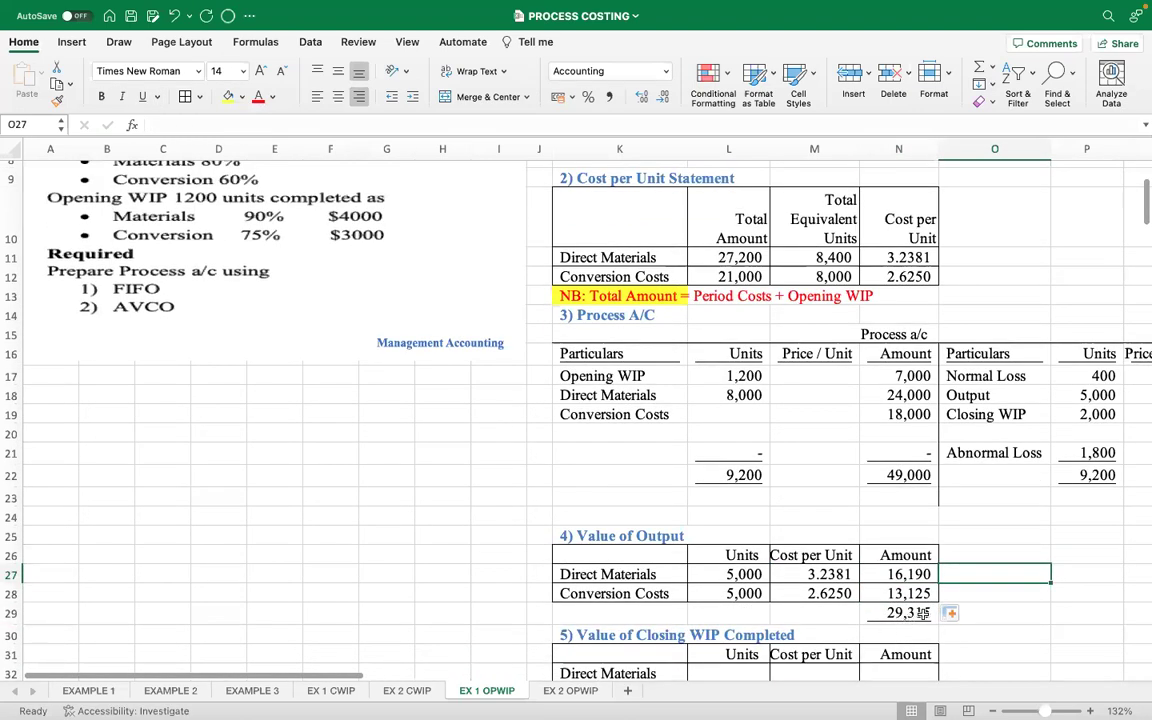
pyautogui.scroll(-5, 912, 620)
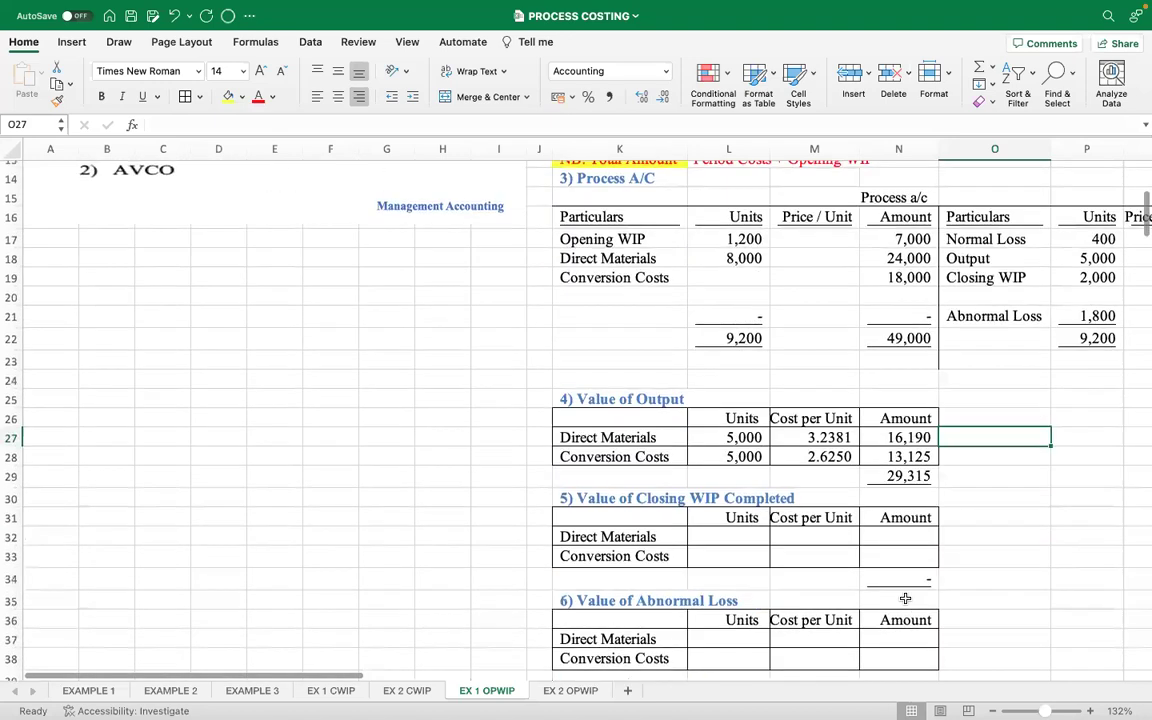
pyautogui.click(732, 537)
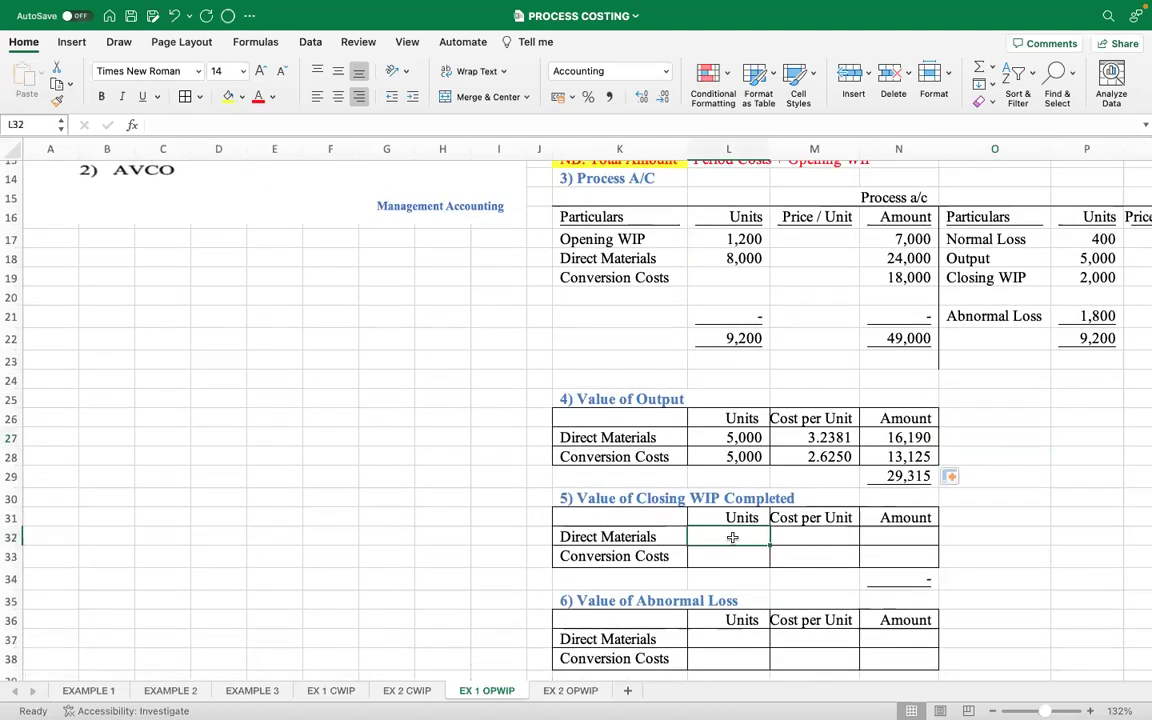
pyautogui.write('=')
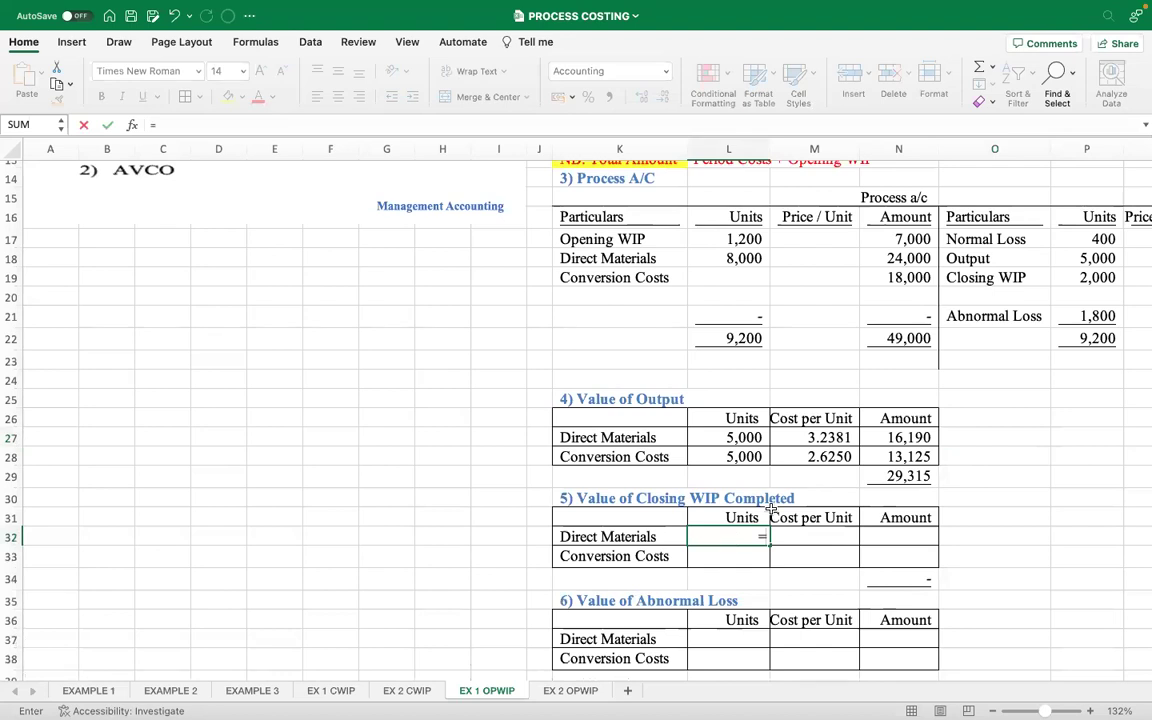
pyautogui.scroll(6, 771, 508)
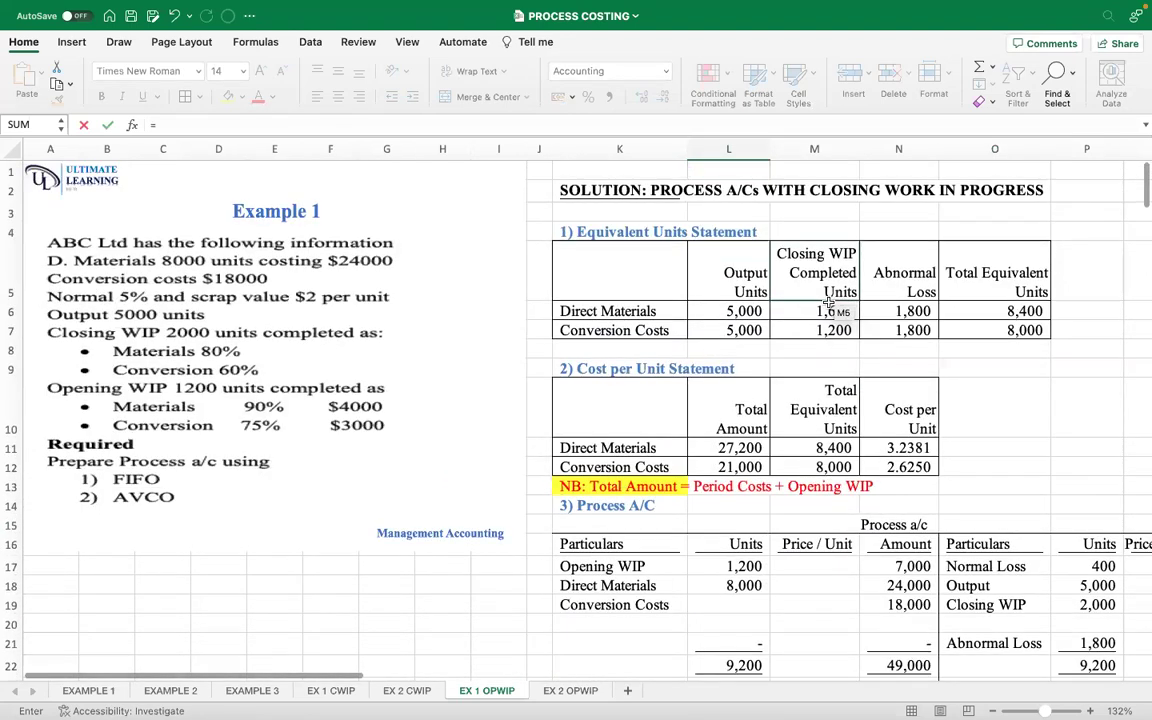
pyautogui.click(828, 310)
pyautogui.press('Return')
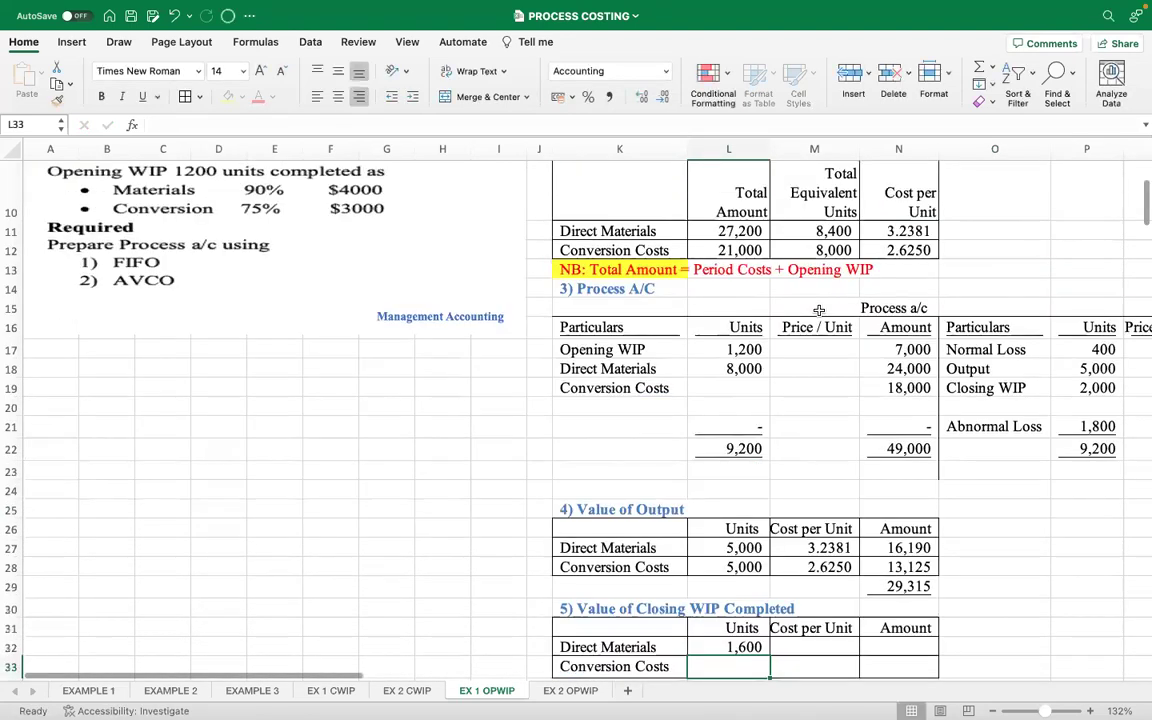
pyautogui.scroll(-3, 760, 400)
pyautogui.click(760, 544)
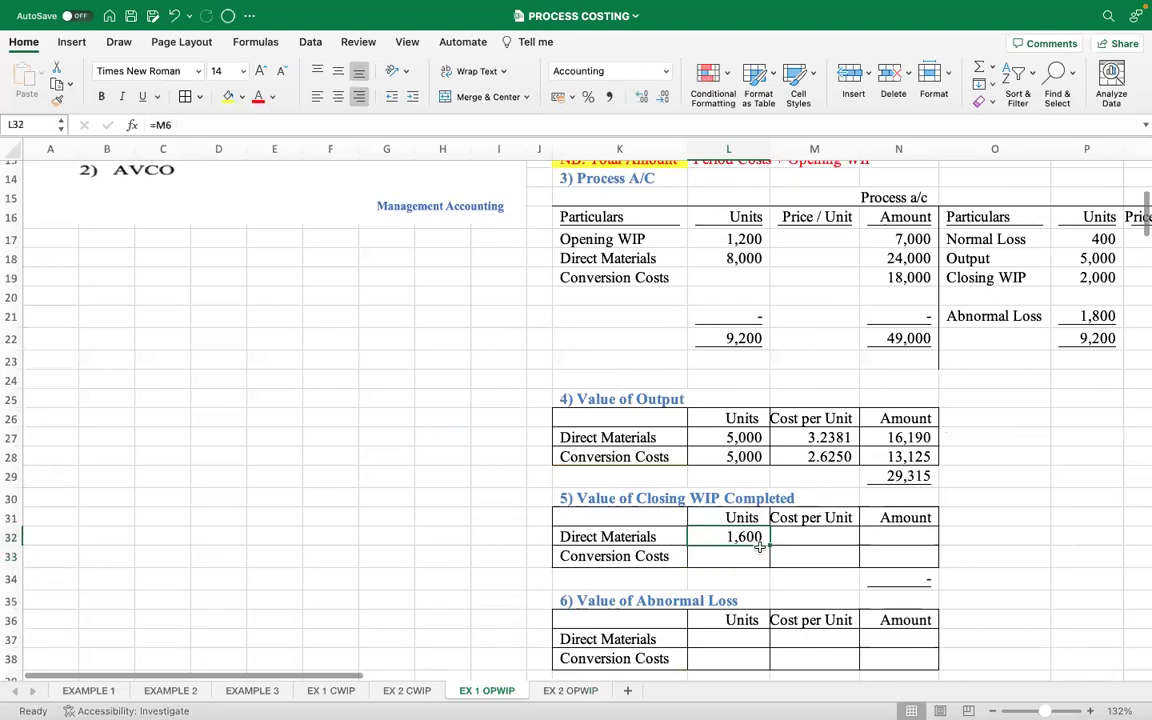
pyautogui.moveTo(760, 546); pyautogui.dragTo(770, 562)
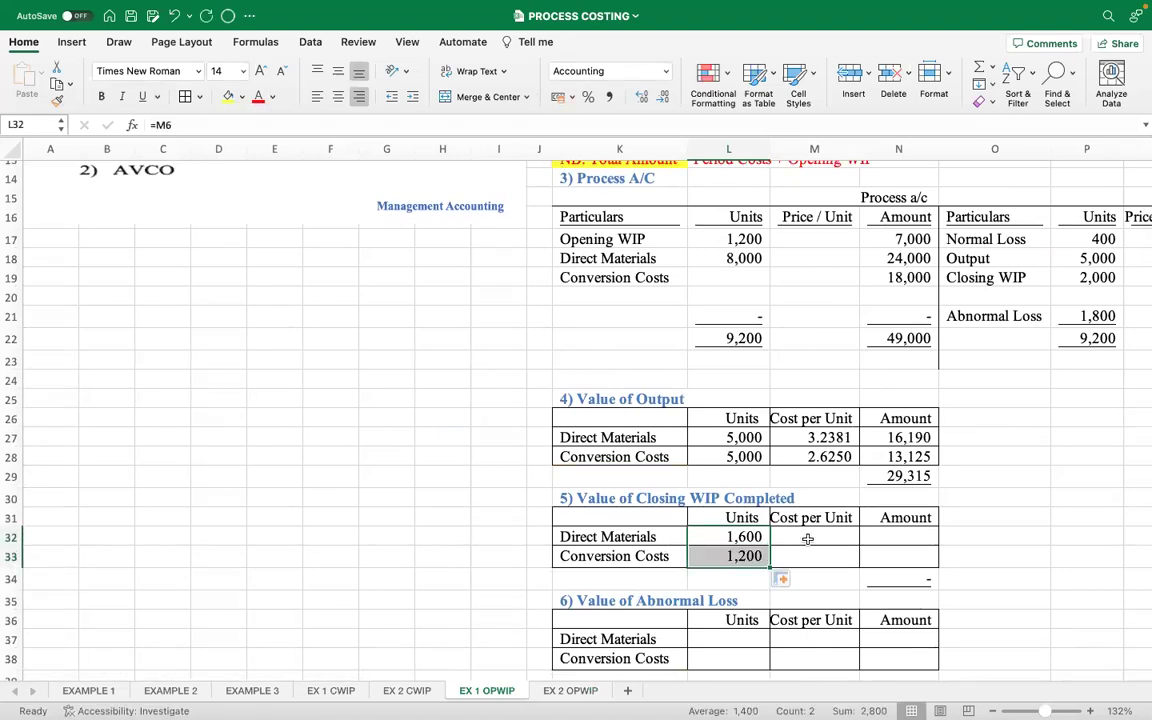
# Link the Closing WIP cost per unit in M32 with =N11 and fill the formula down to M33.
pyautogui.click(818, 537)
pyautogui.write('=')
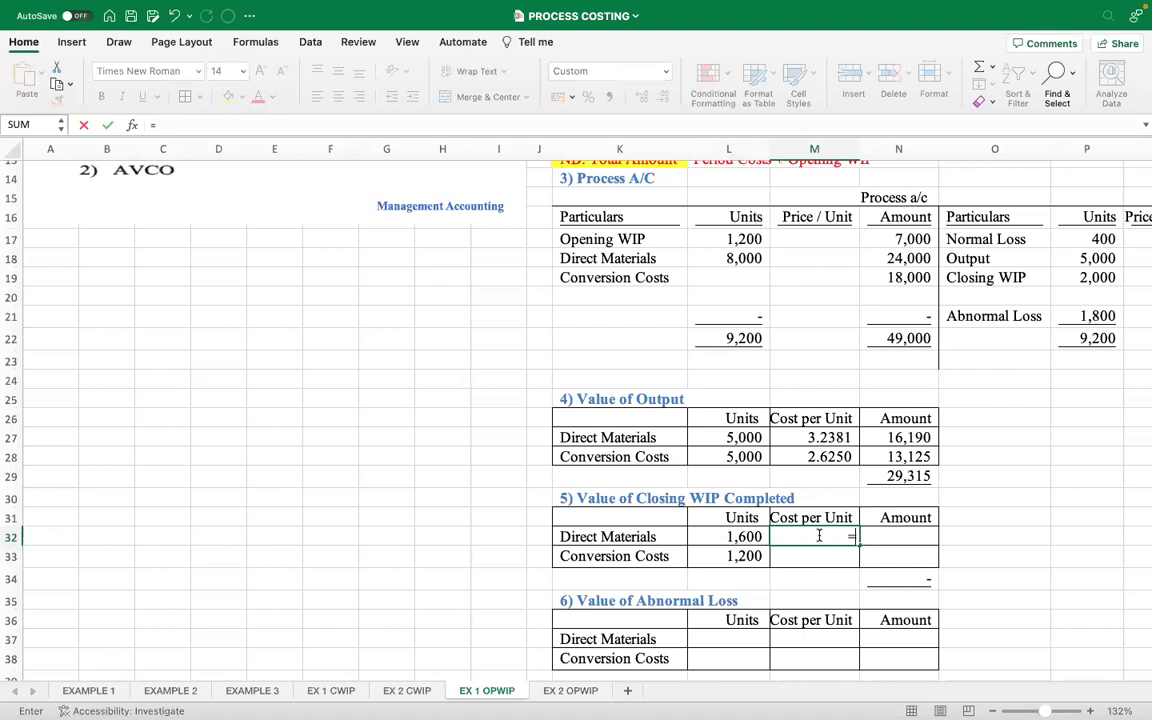
pyautogui.scroll(4, 997, 322)
pyautogui.click(903, 301)
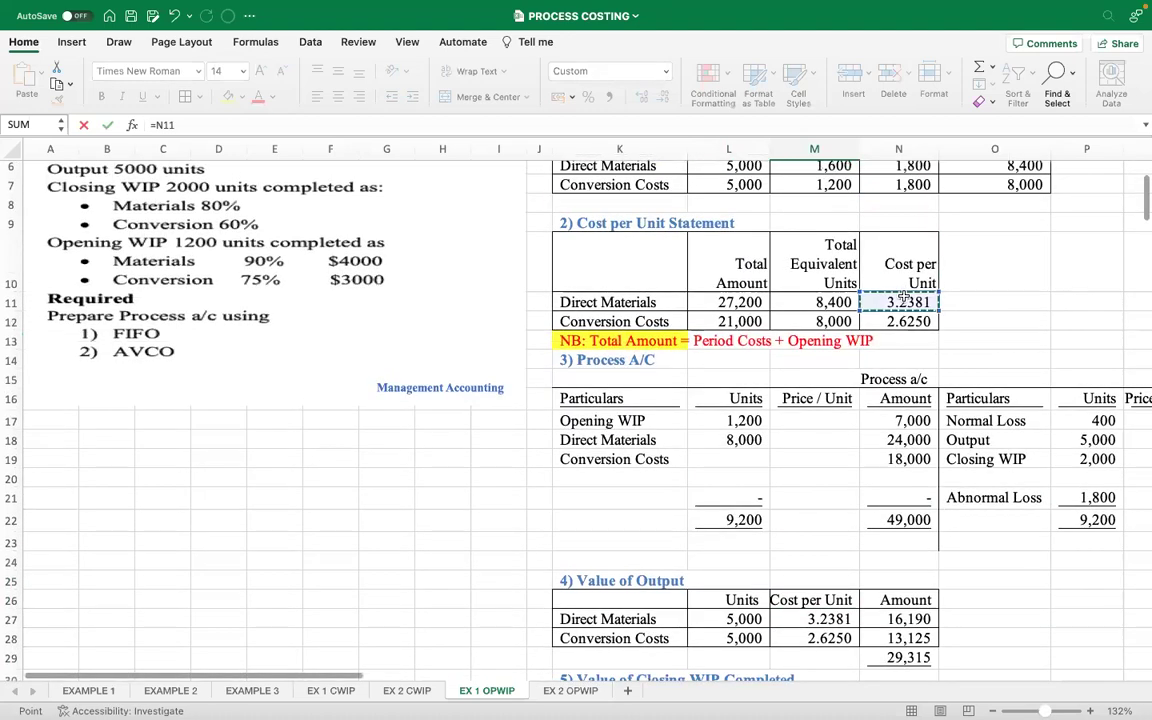
pyautogui.press('Return')
pyautogui.scroll(-2, 843, 519)
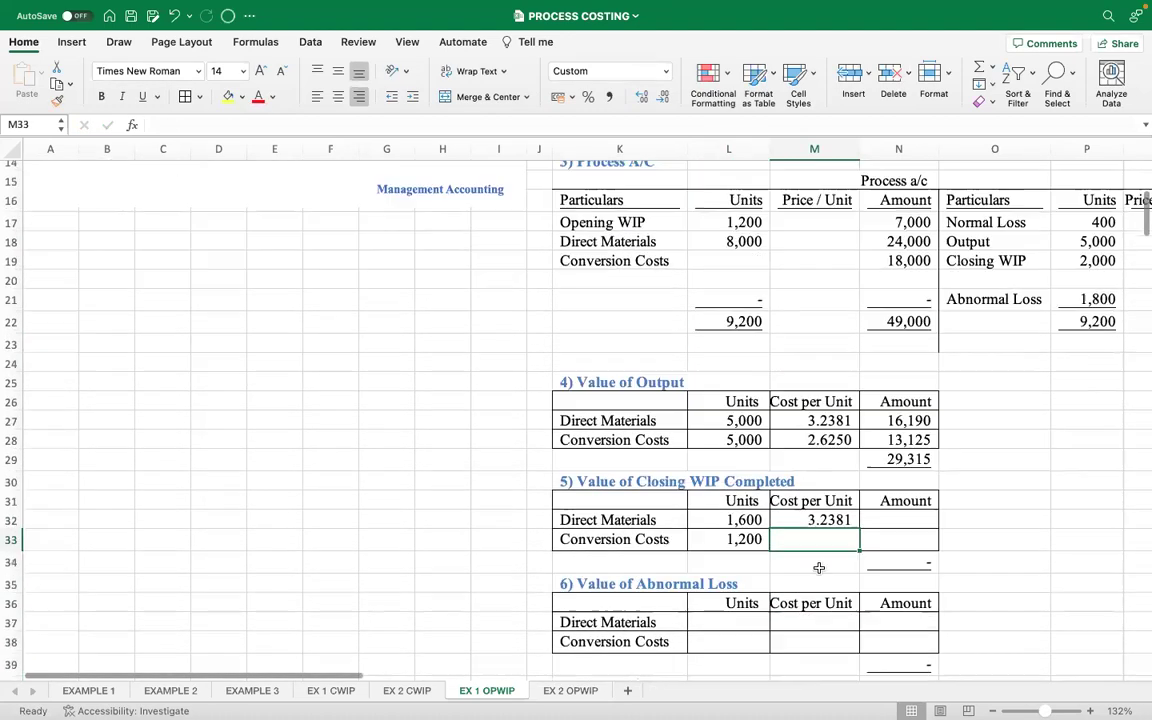
pyautogui.click(843, 519)
pyautogui.moveTo(858, 529); pyautogui.dragTo(855, 543)
# Calculate the Closing WIP amount in N32 with =L32*M32 and fill it down to N33.
pyautogui.click(905, 520)
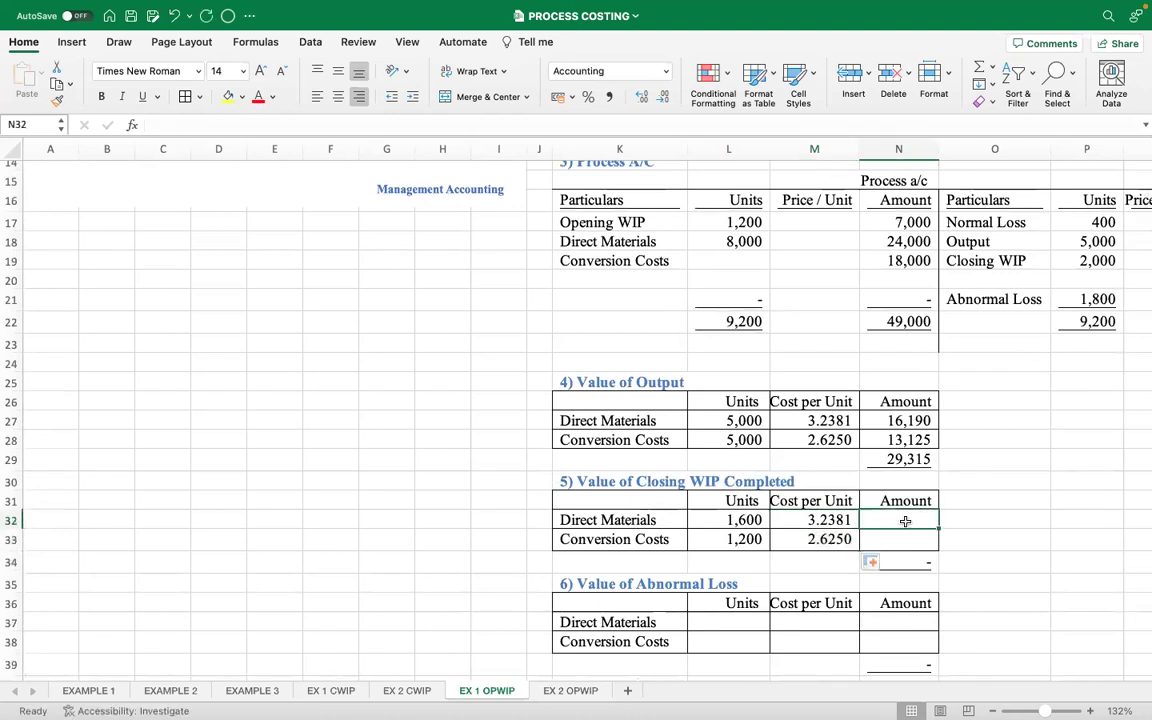
pyautogui.write('=')
pyautogui.click(737, 521)
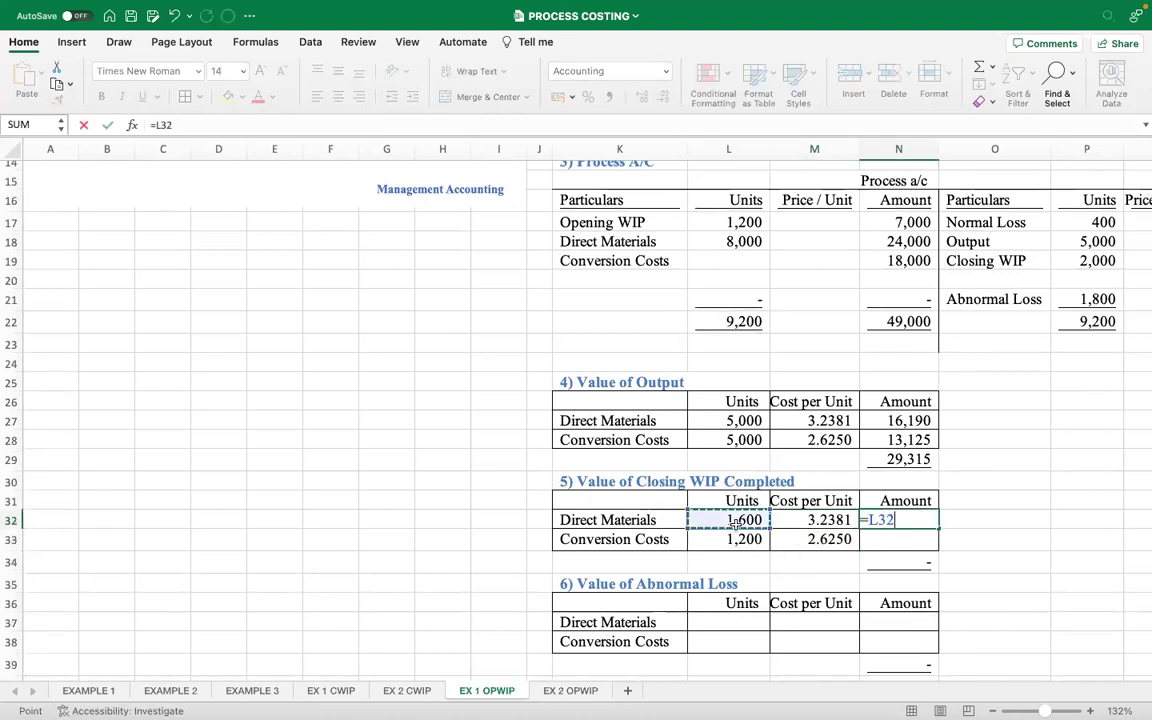
pyautogui.write('*')
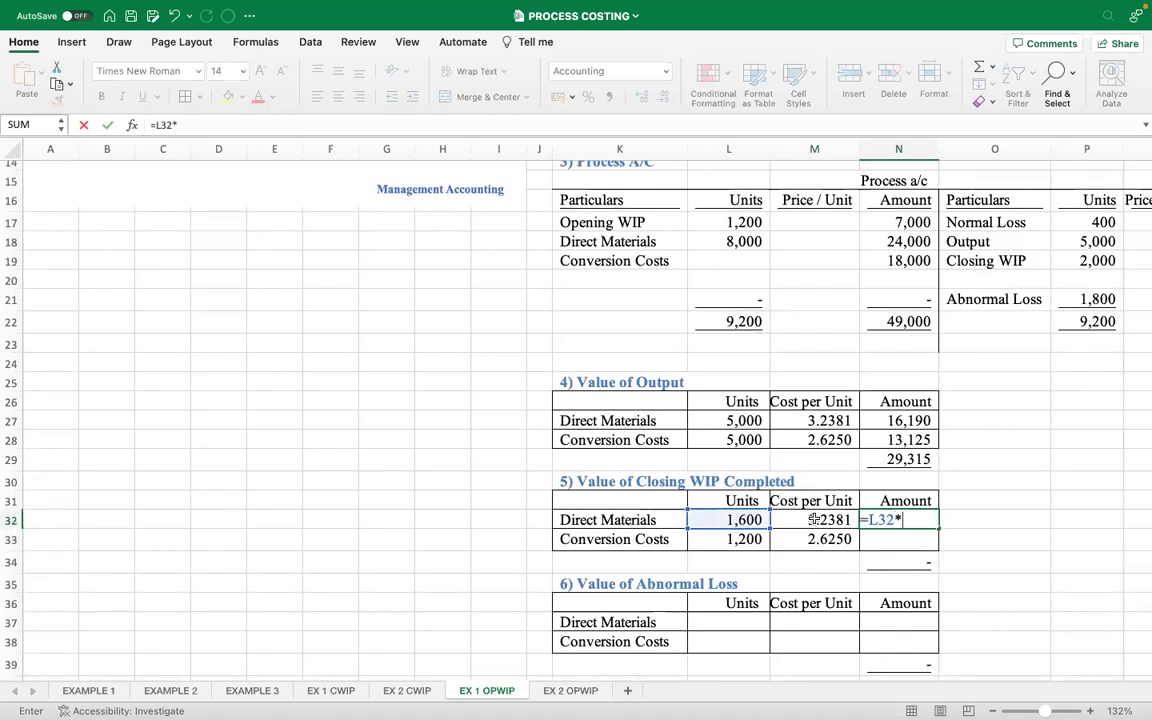
pyautogui.click(815, 520)
pyautogui.press('Return')
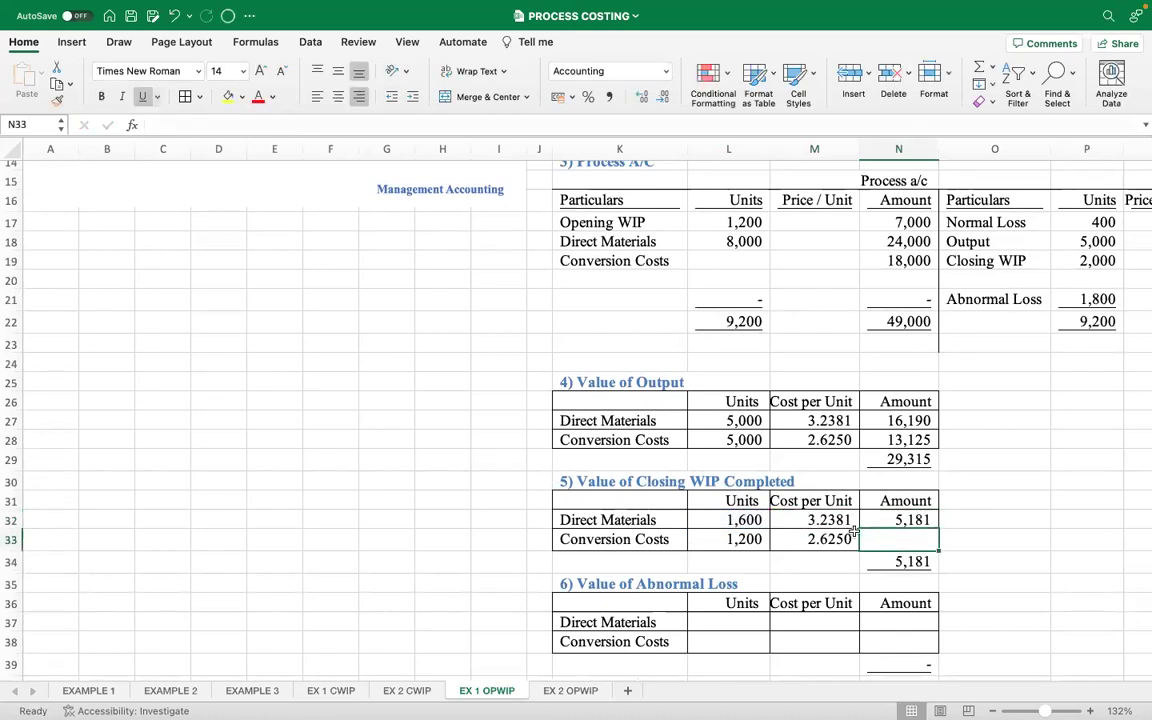
pyautogui.click(900, 522)
pyautogui.moveTo(940, 531); pyautogui.dragTo(941, 545)
pyautogui.click(962, 525)
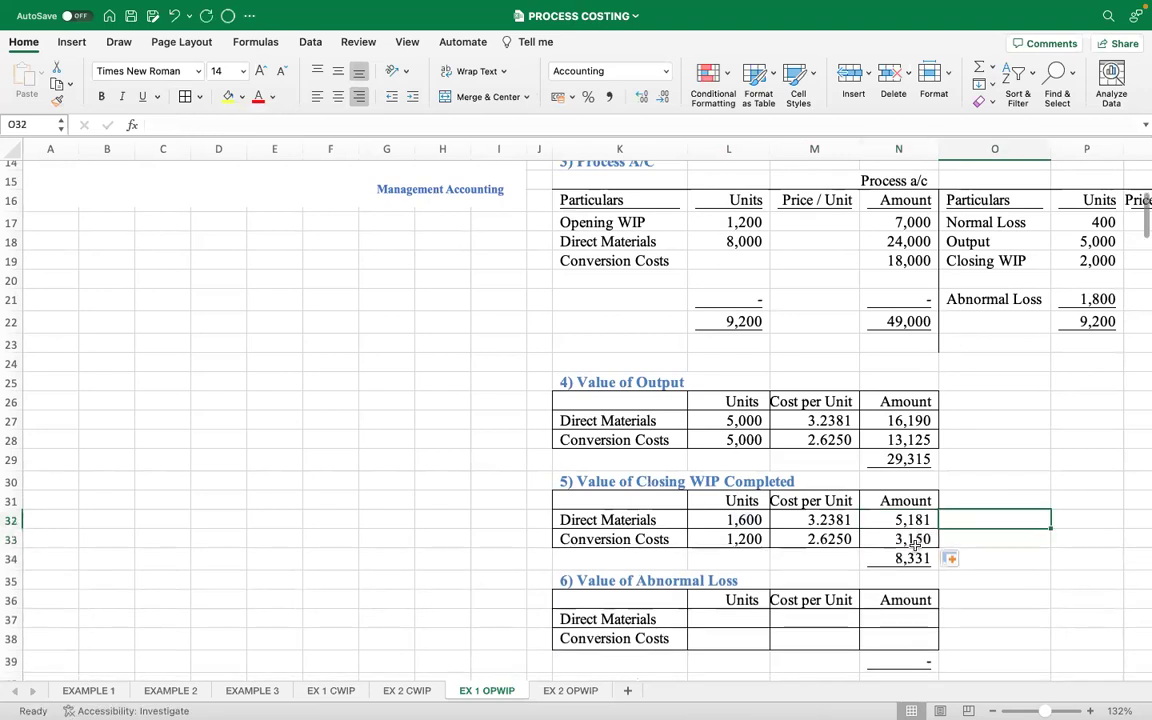
# Link the abnormal loss units in L37 of the Value of Abnormal Loss table with =N6 and fill down to L38.
pyautogui.scroll(-3, 825, 495)
pyautogui.click(715, 550)
pyautogui.write('=')
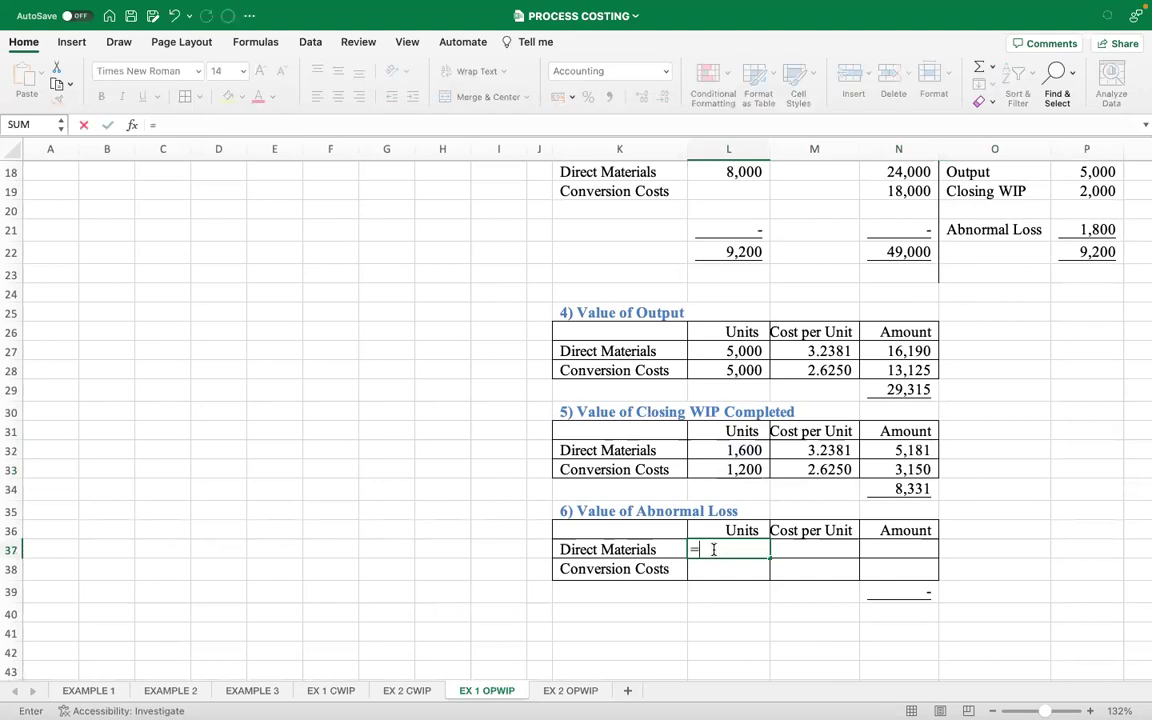
pyautogui.scroll(5, 793, 443)
pyautogui.scroll(5, 793, 443)
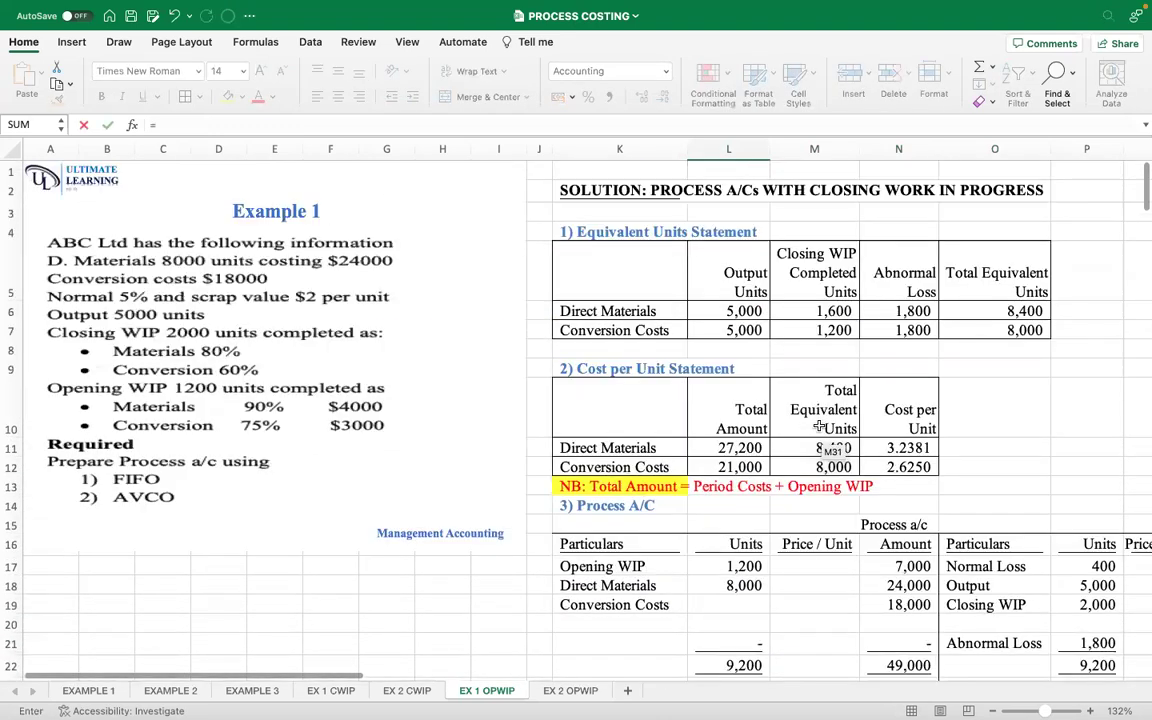
pyautogui.click(886, 313)
pyautogui.press('Return')
pyautogui.scroll(-10, 852, 538)
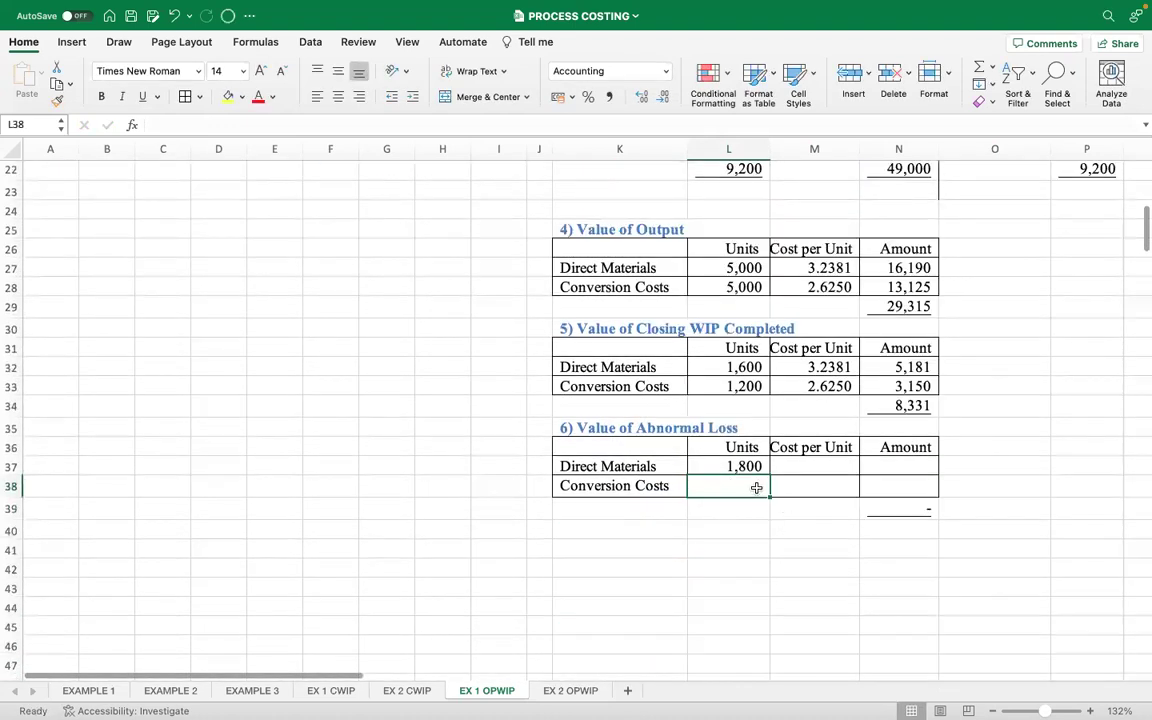
pyautogui.click(748, 466)
pyautogui.moveTo(769, 473); pyautogui.dragTo(765, 487)
# Link the abnormal loss cost per unit in M37 with =N11 and fill the formula down to M38.
pyautogui.click(791, 468)
pyautogui.write('=')
pyautogui.scroll(5, 782, 437)
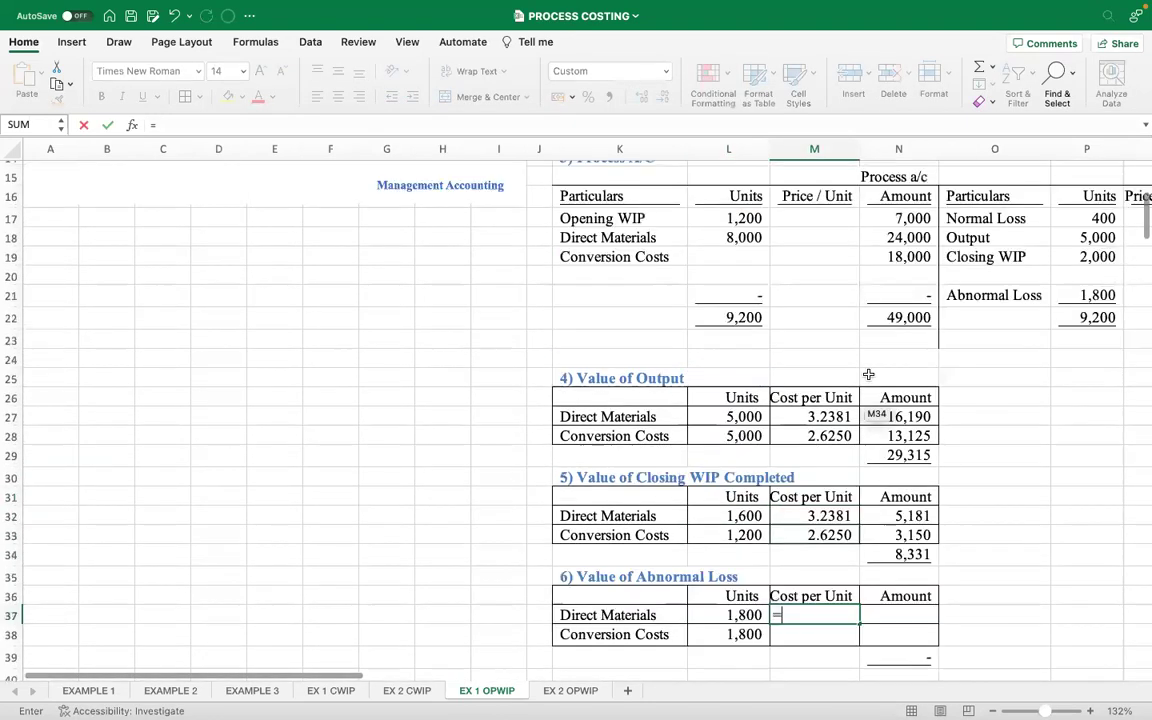
pyautogui.scroll(3, 868, 374)
pyautogui.click(886, 227)
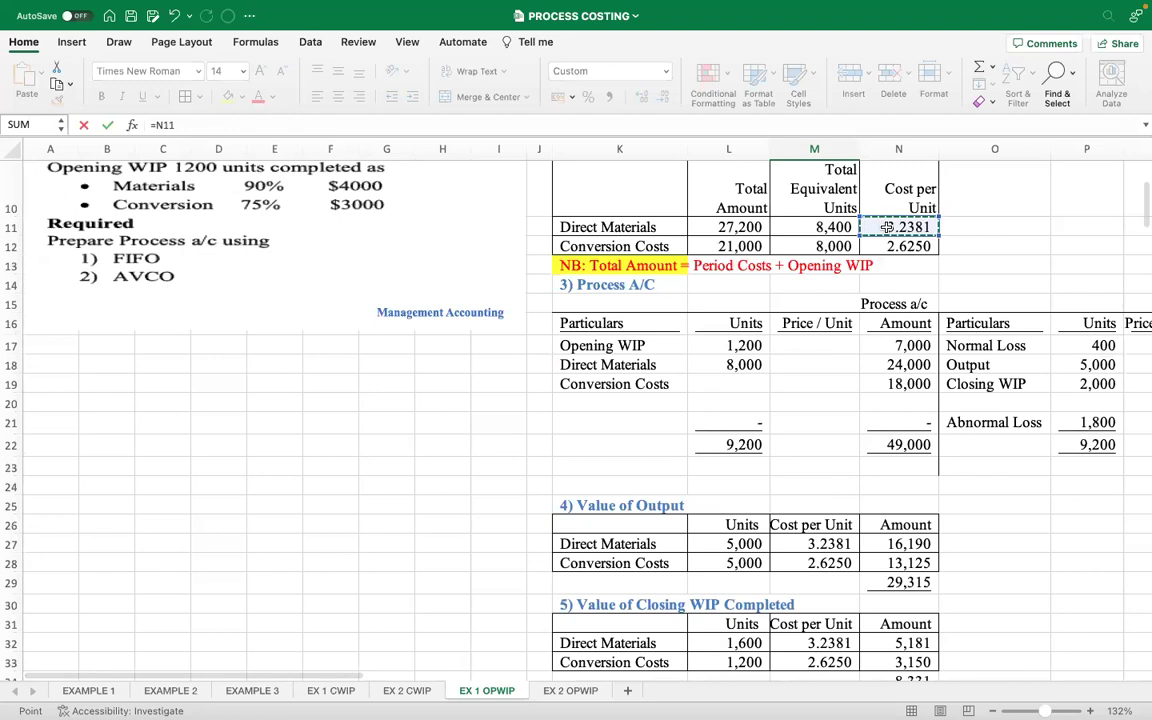
pyautogui.press('Return')
pyautogui.scroll(-3, 850, 530)
pyautogui.click(847, 537)
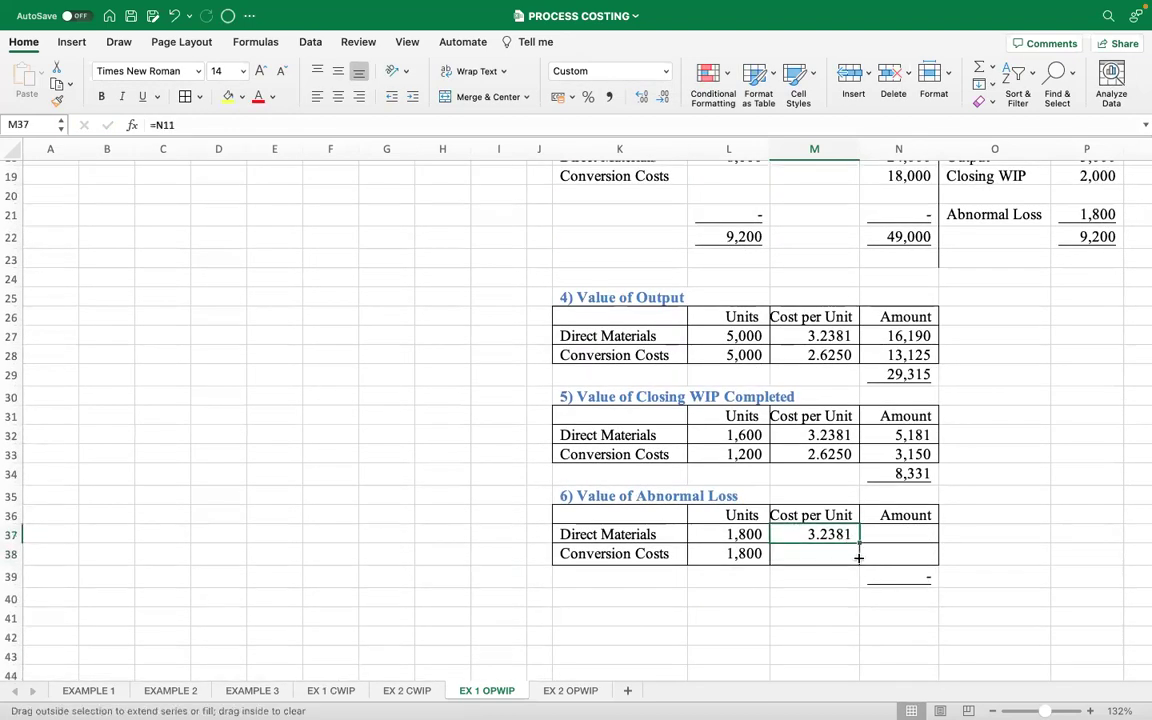
pyautogui.moveTo(858, 557); pyautogui.dragTo(860, 558)
# Calculate the abnormal loss amount in N37 with =L37*M37 and fill the formula down to N38.
pyautogui.click(910, 535)
pyautogui.write('=')
pyautogui.click(745, 535)
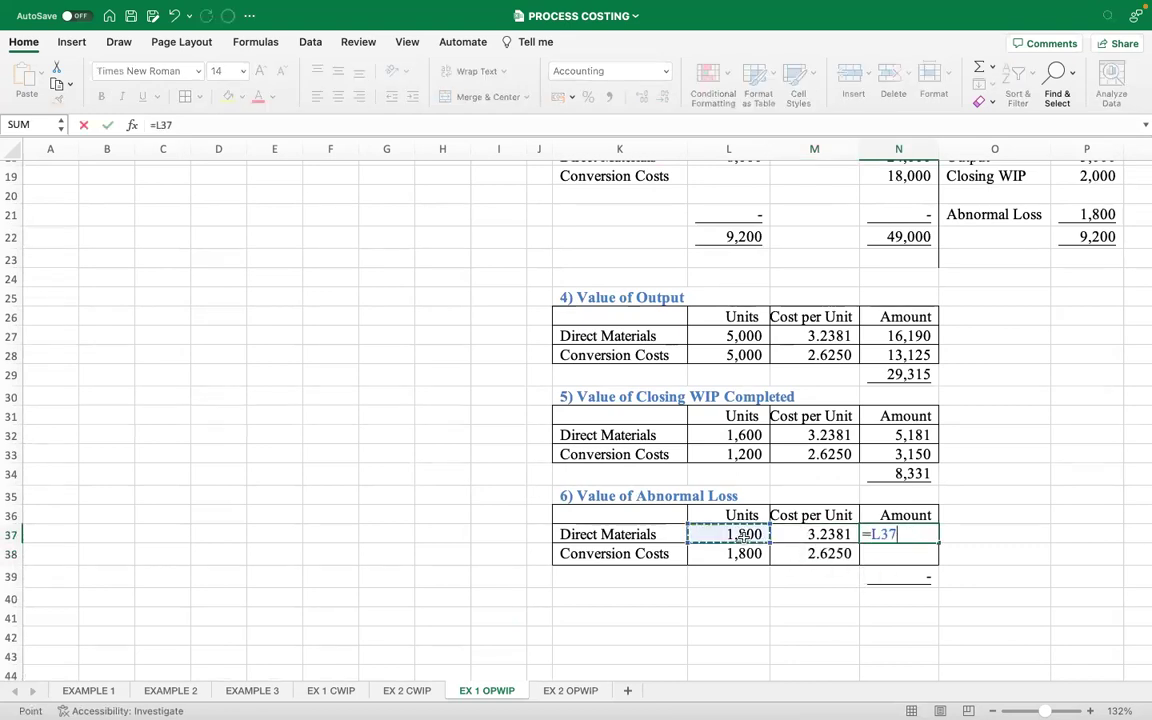
pyautogui.write('*')
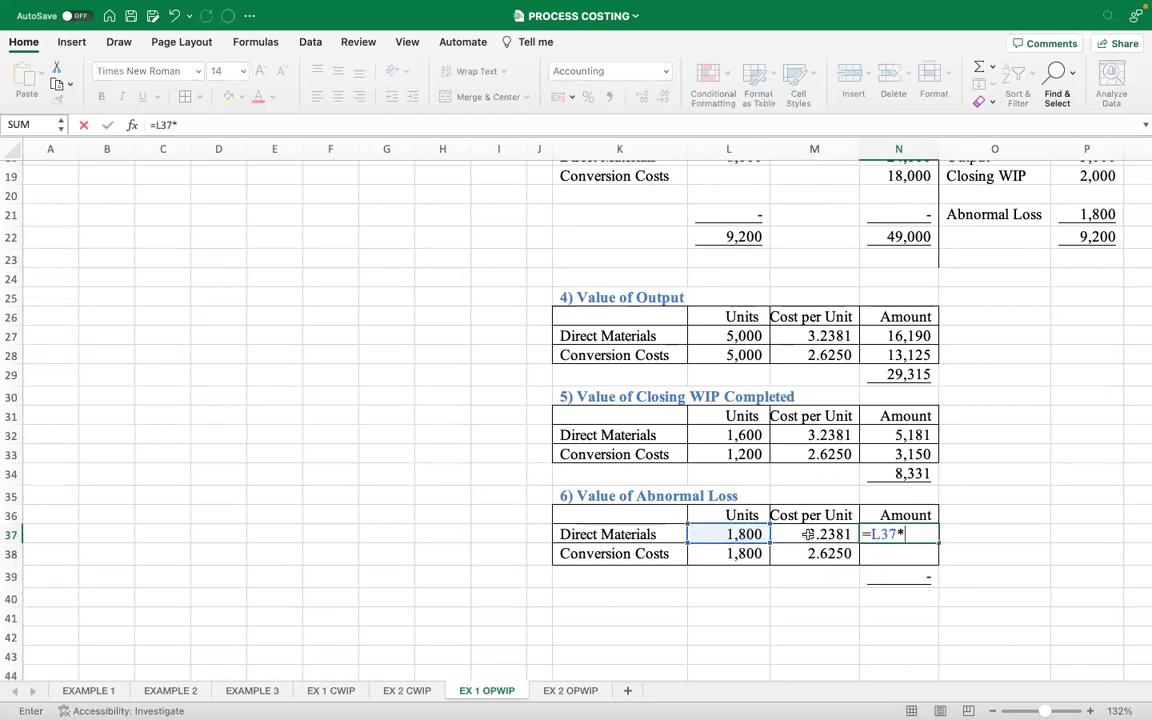
pyautogui.click(813, 536)
pyautogui.press('Return')
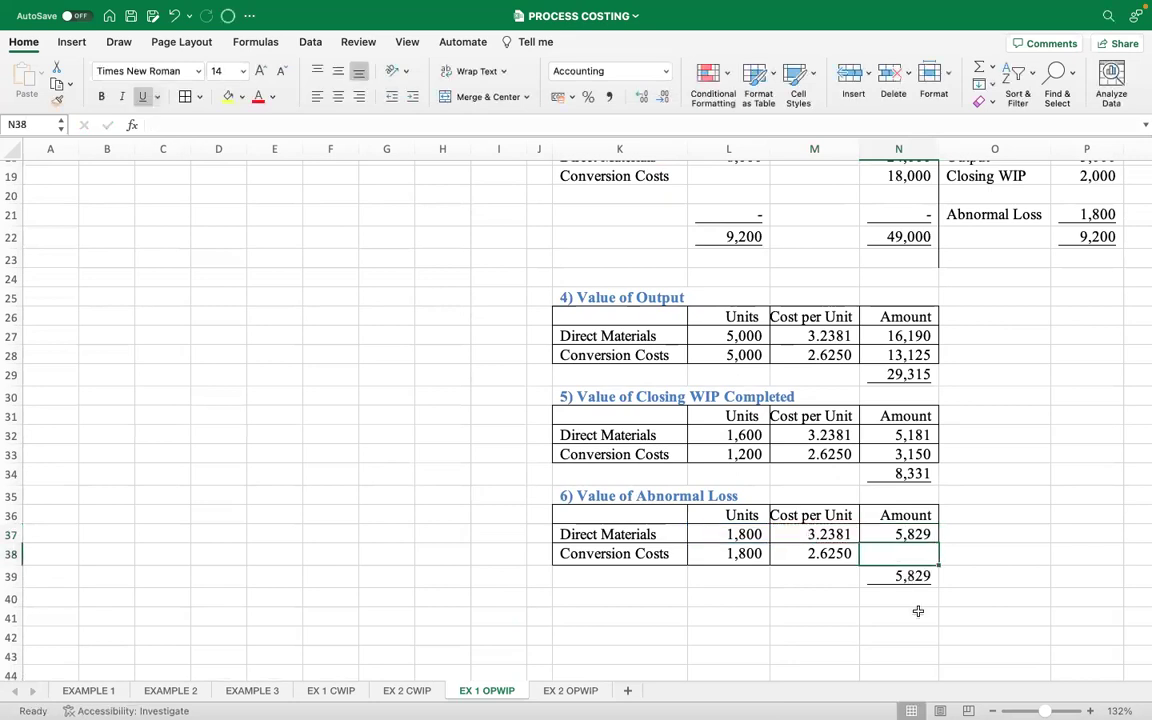
pyautogui.click(918, 534)
pyautogui.moveTo(939, 542); pyautogui.dragTo(932, 555)
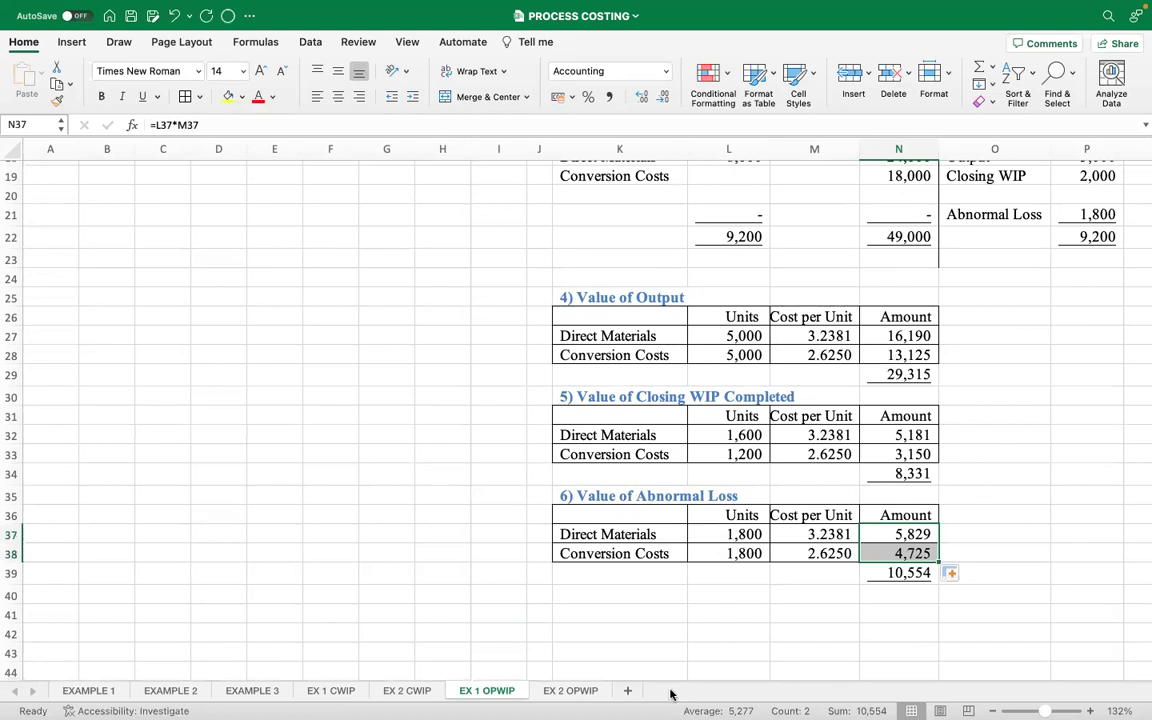
# Review the Cost per Unit Statement and its note defining Total Amount as period costs plus opening WIP.
pyautogui.moveTo(355, 674); pyautogui.dragTo(408, 668)
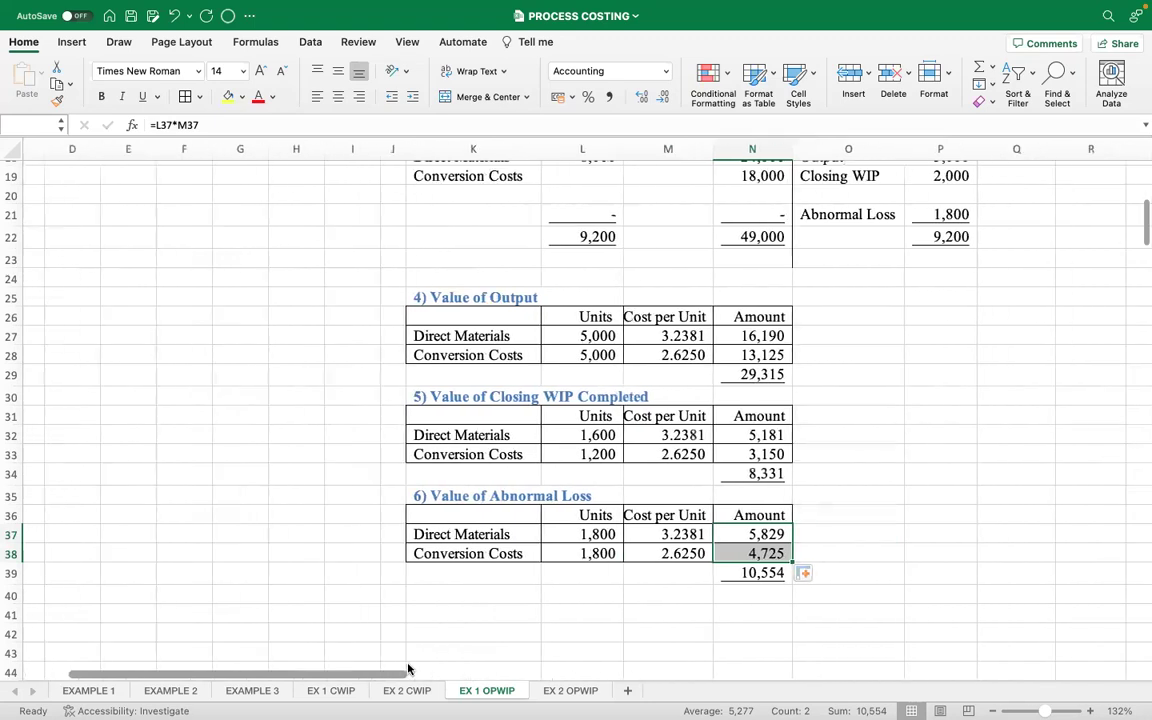
pyautogui.scroll(5, 800, 404)
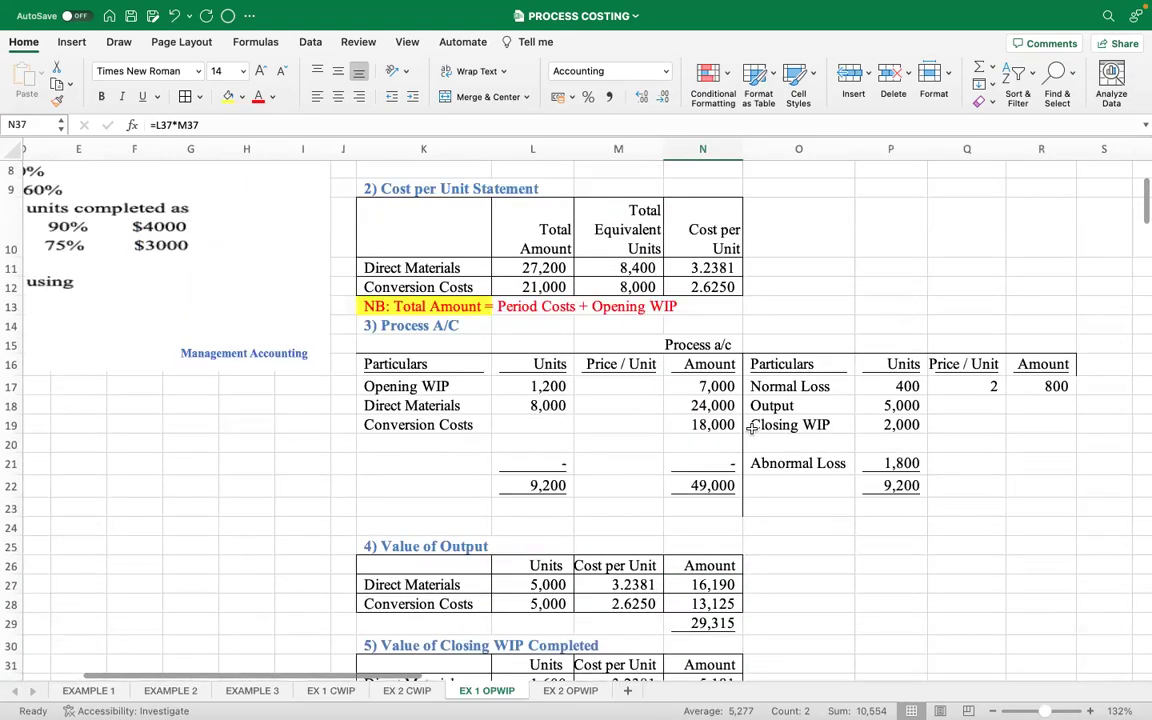
pyautogui.scroll(1, 752, 428)
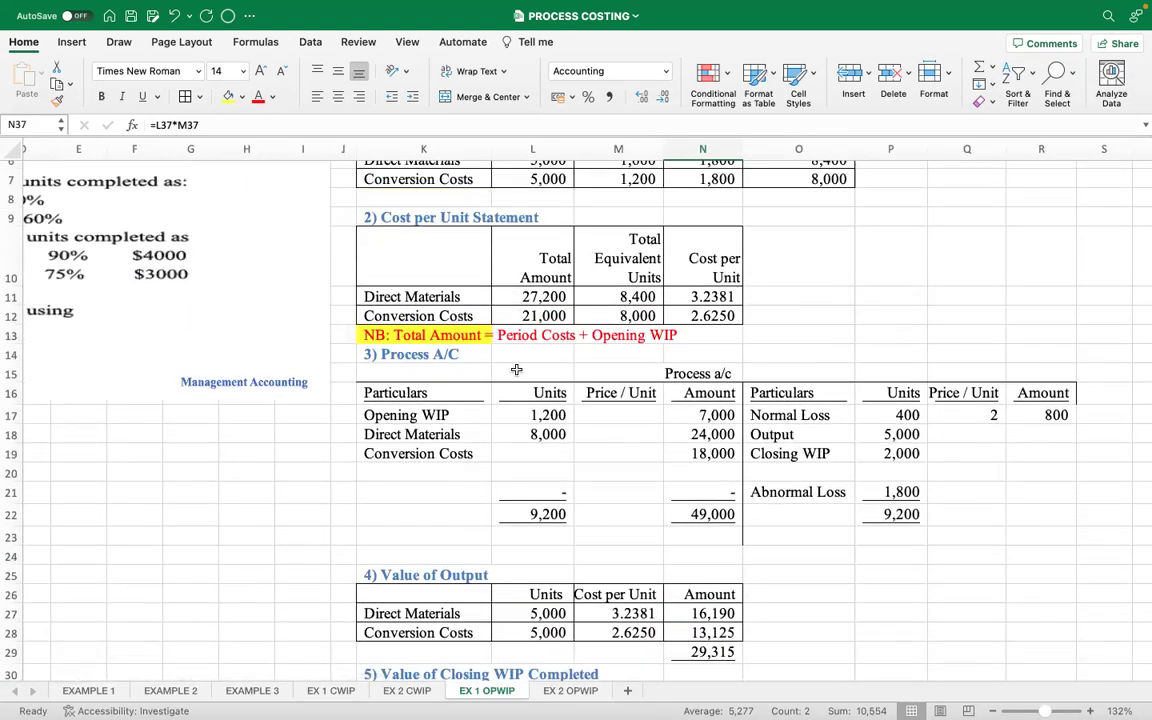
pyautogui.click(436, 336)
pyautogui.click(535, 336)
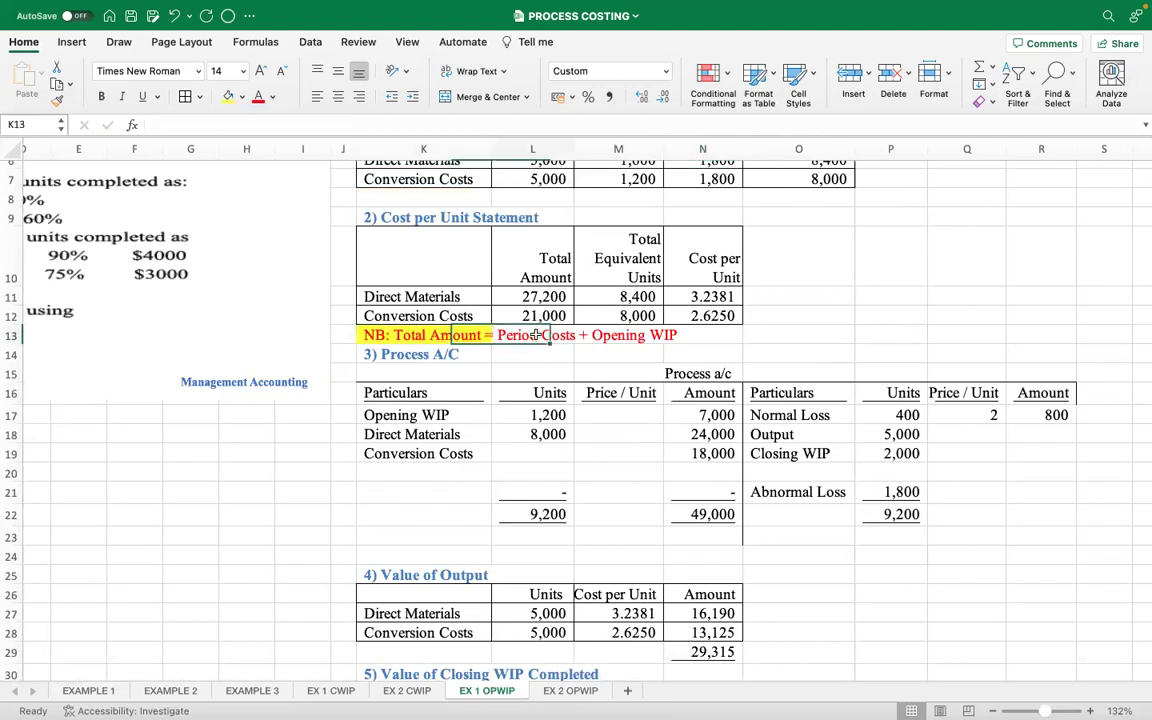
pyautogui.click(611, 336)
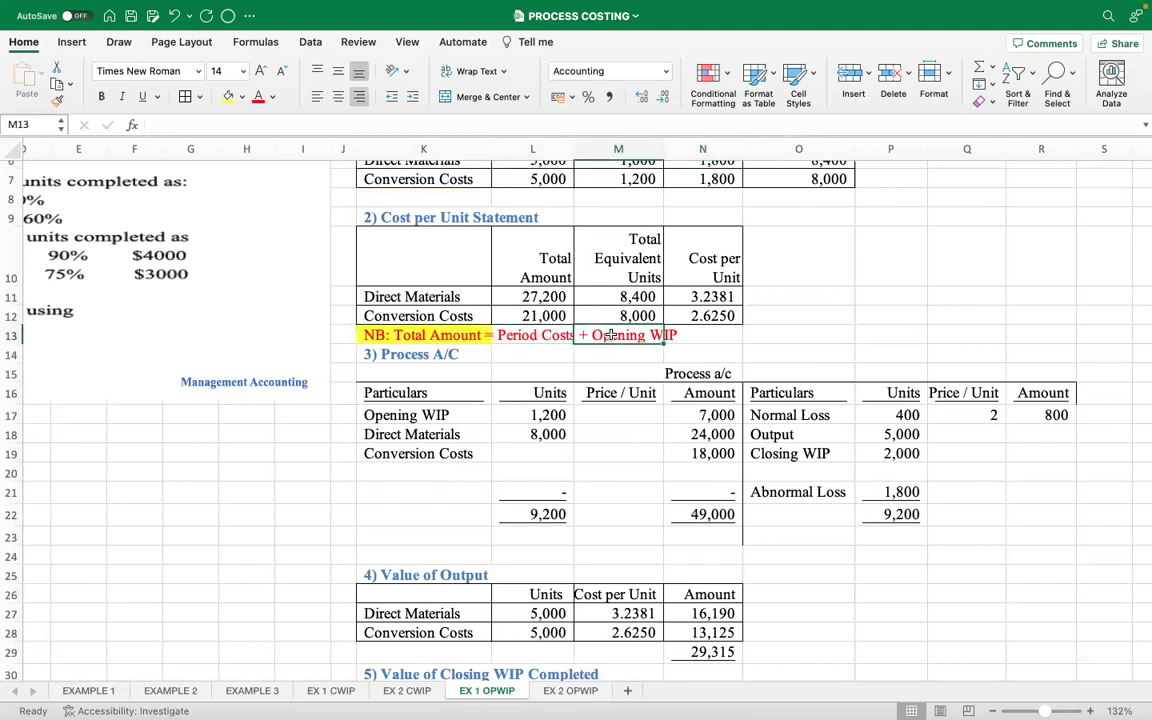
pyautogui.click(436, 294)
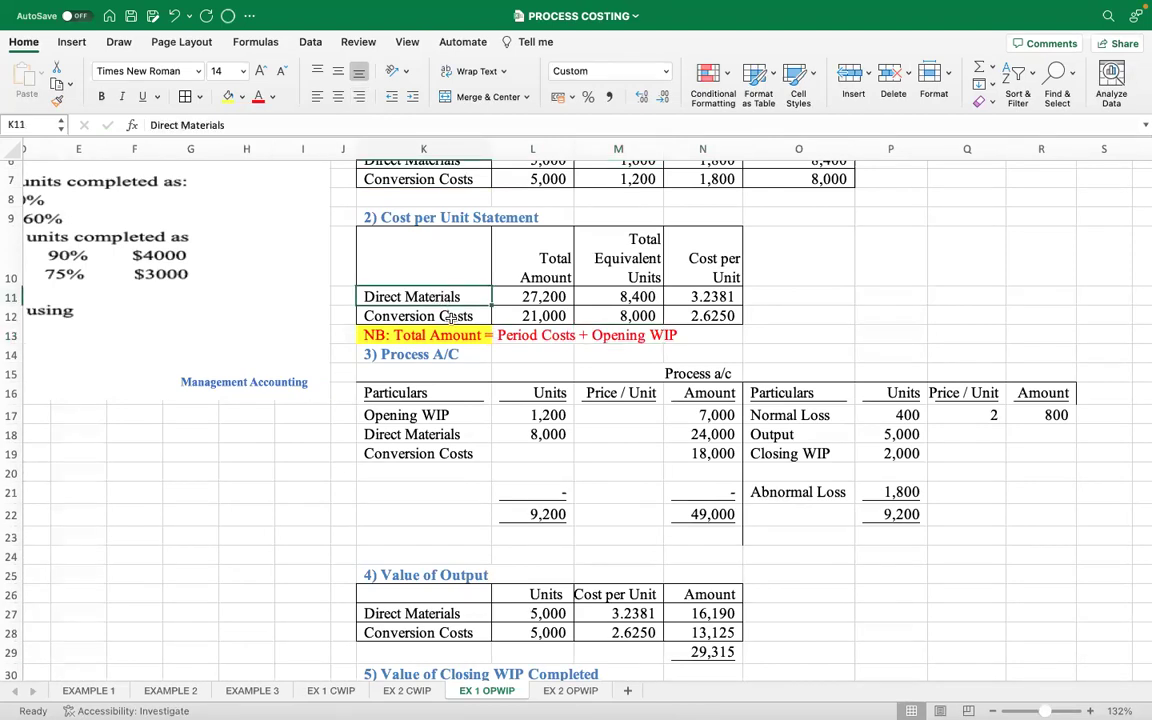
pyautogui.click(449, 316)
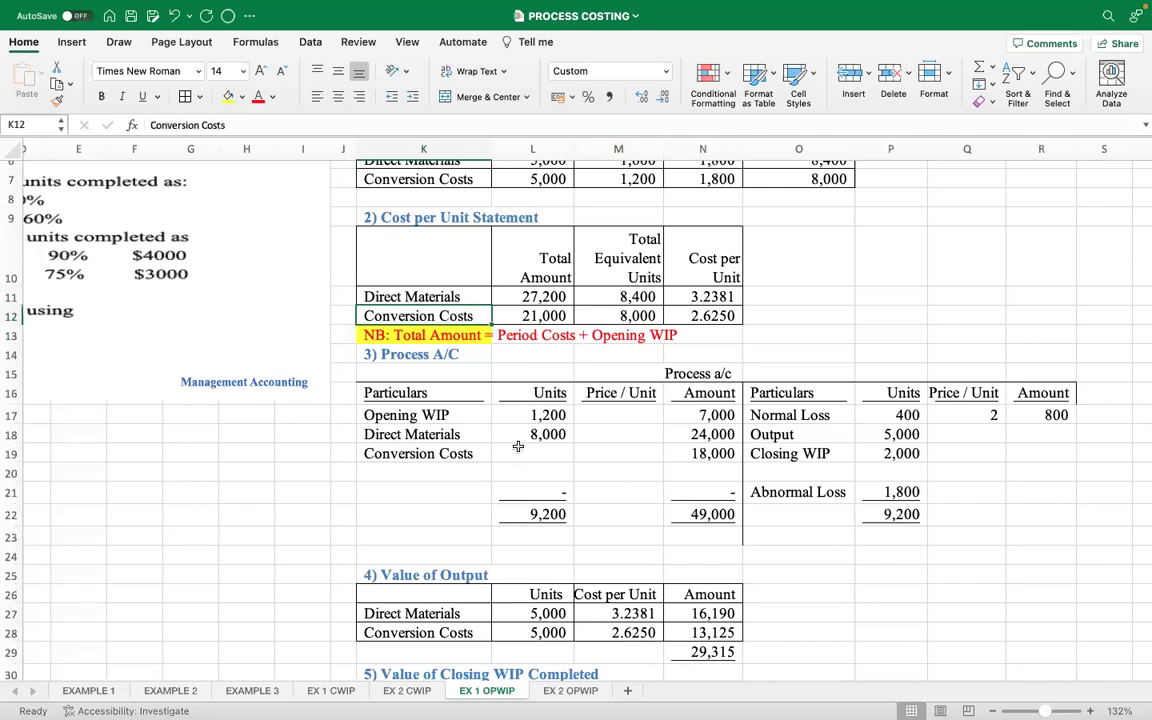
# Trace the direct materials Total Amount in L11 to the period cost, normal loss value and opening WIP materials cost.
pyautogui.click(690, 434)
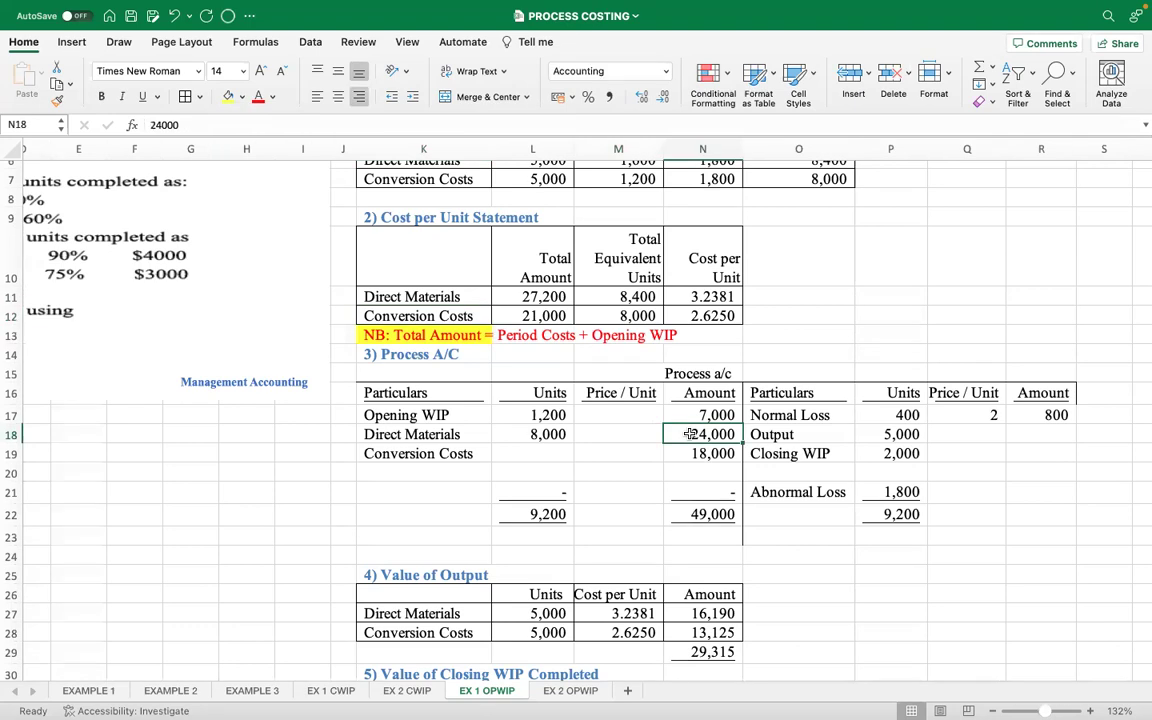
pyautogui.click(1052, 416)
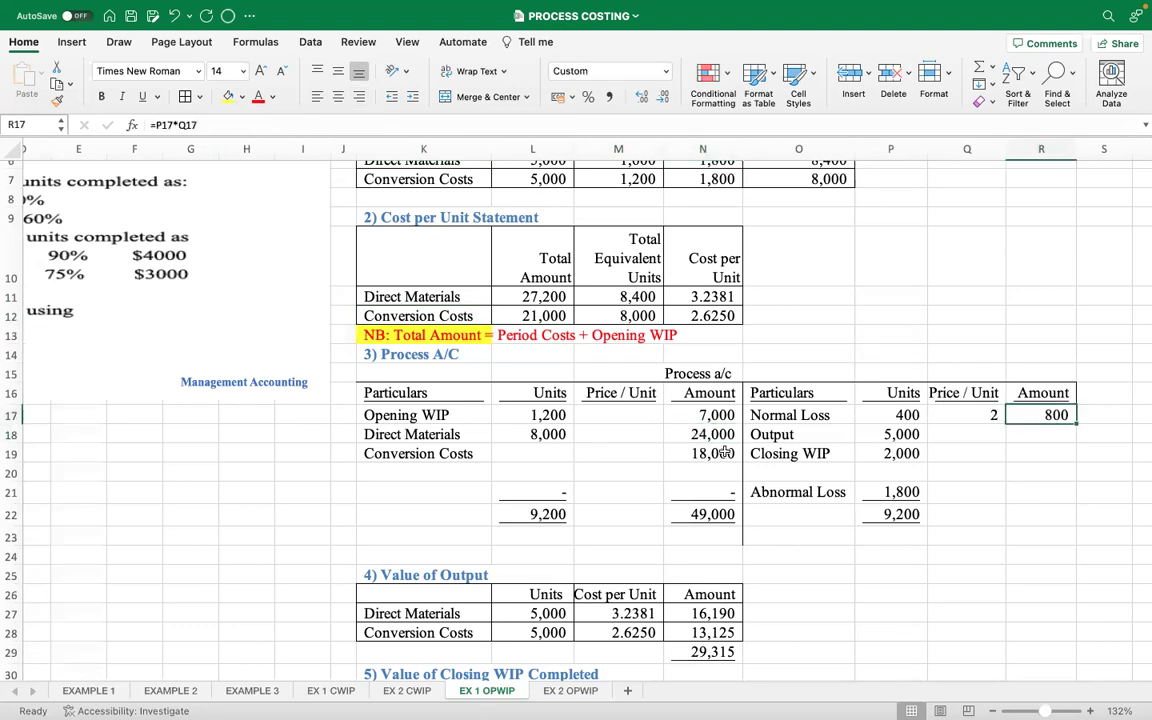
pyautogui.click(697, 434)
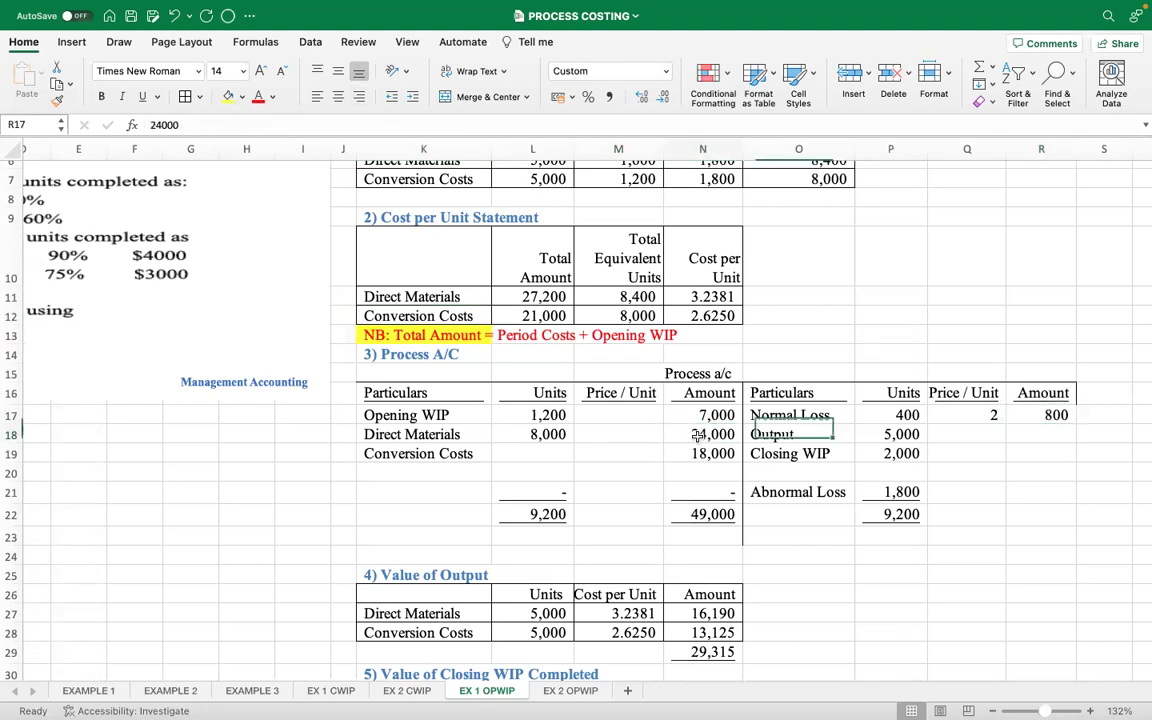
pyautogui.click(1046, 414)
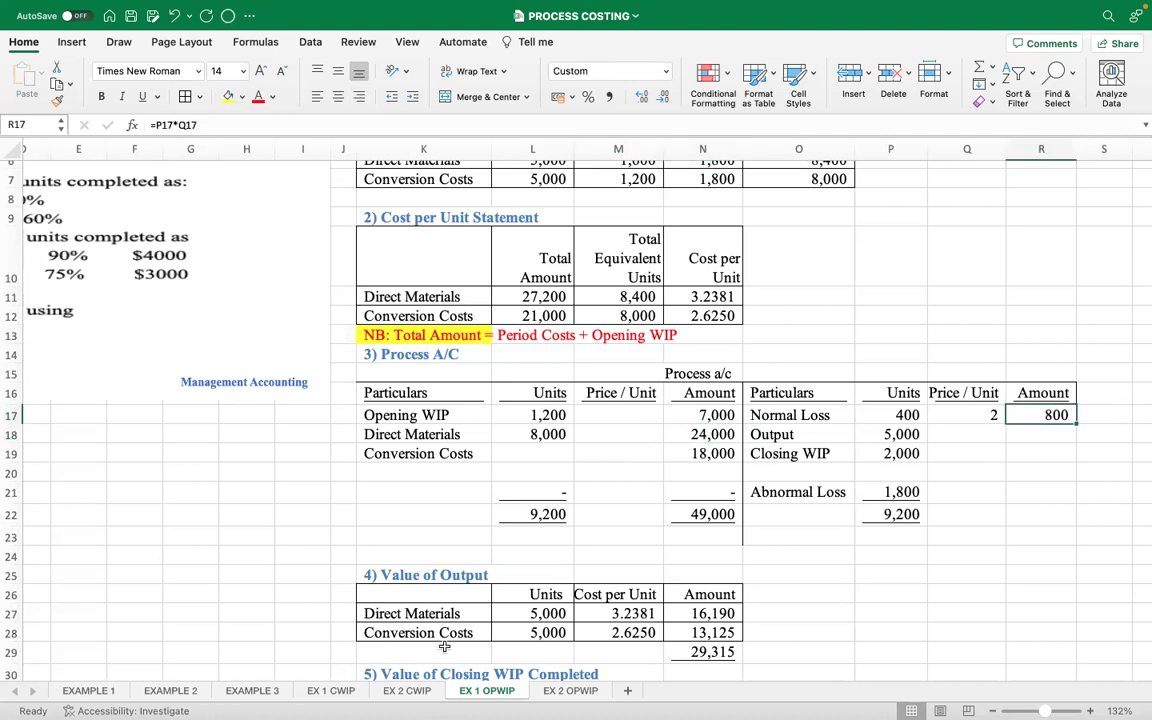
pyautogui.hscroll(-2, 300, 650)
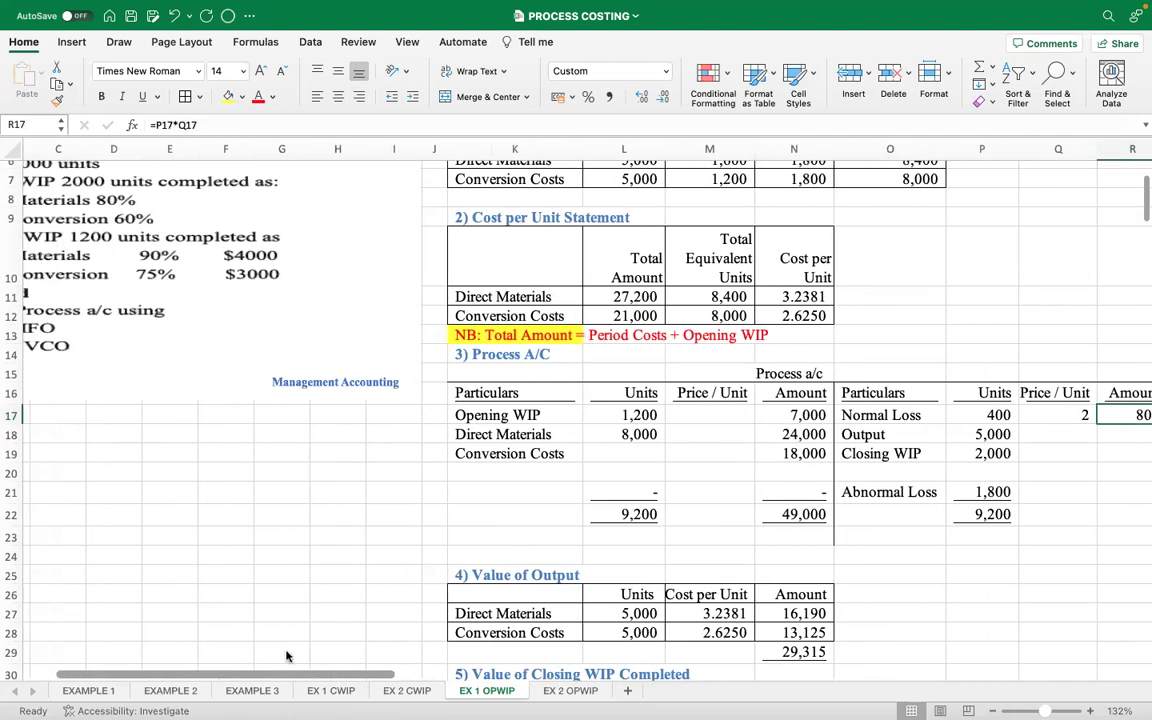
pyautogui.hscroll(-2, 286, 656)
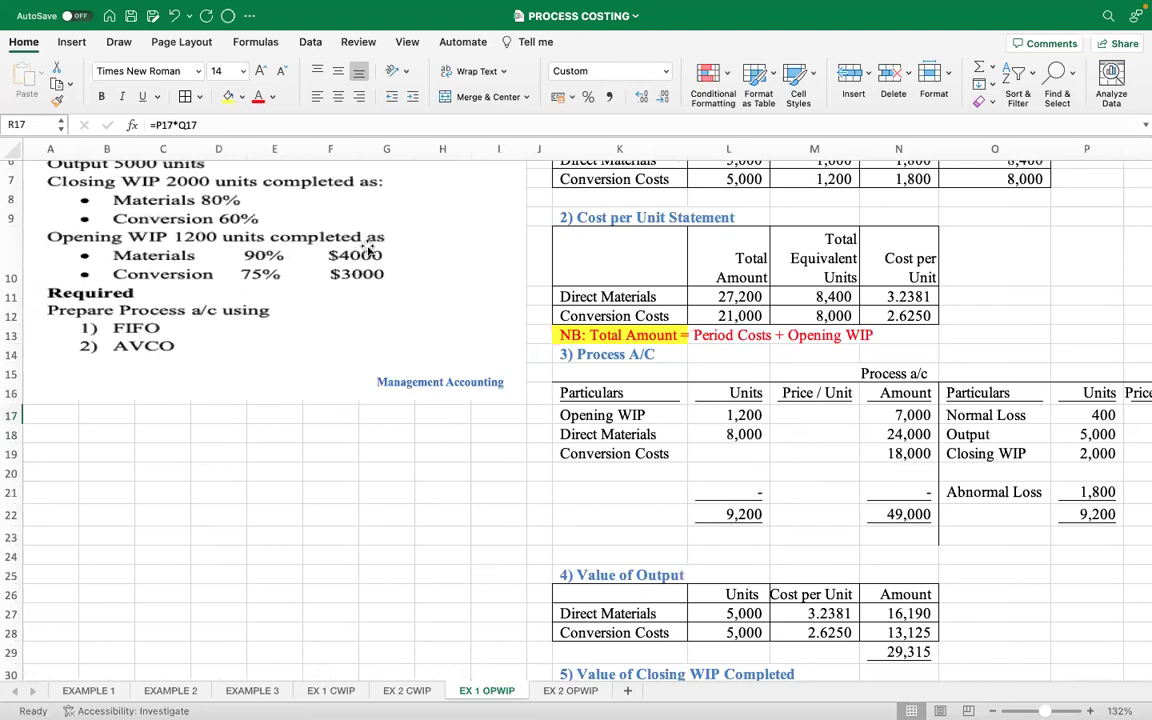
pyautogui.click(913, 437)
pyautogui.hscroll(2, 314, 676)
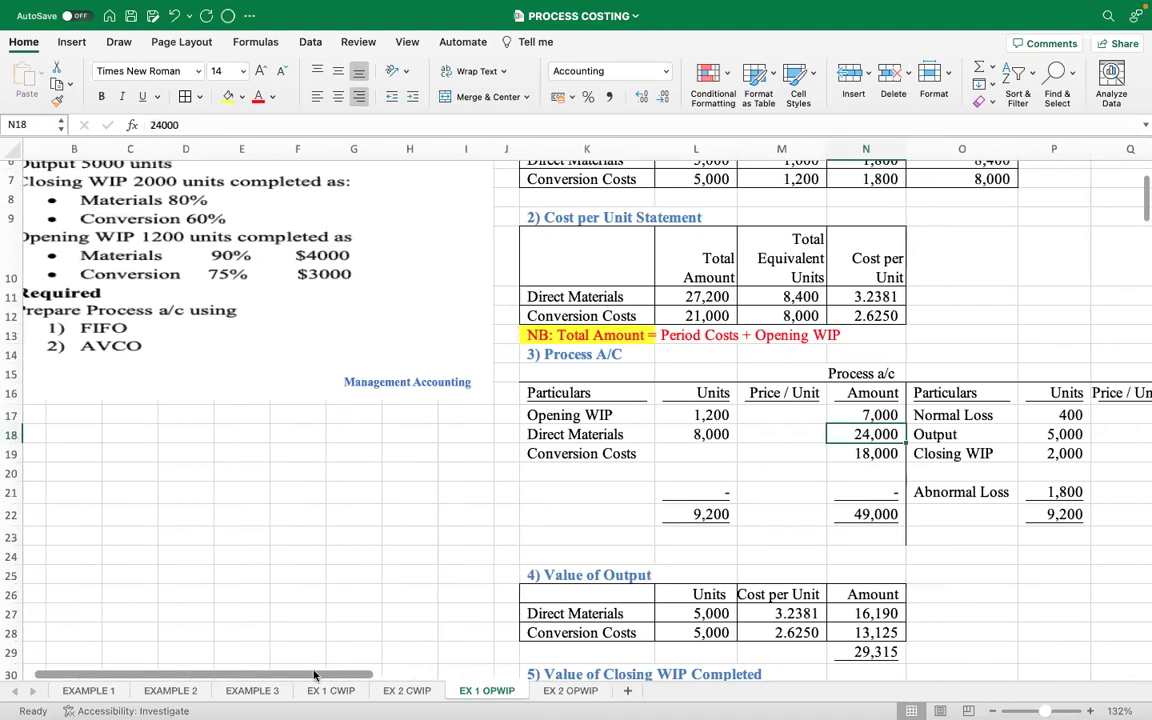
pyautogui.hscroll(5, 314, 676)
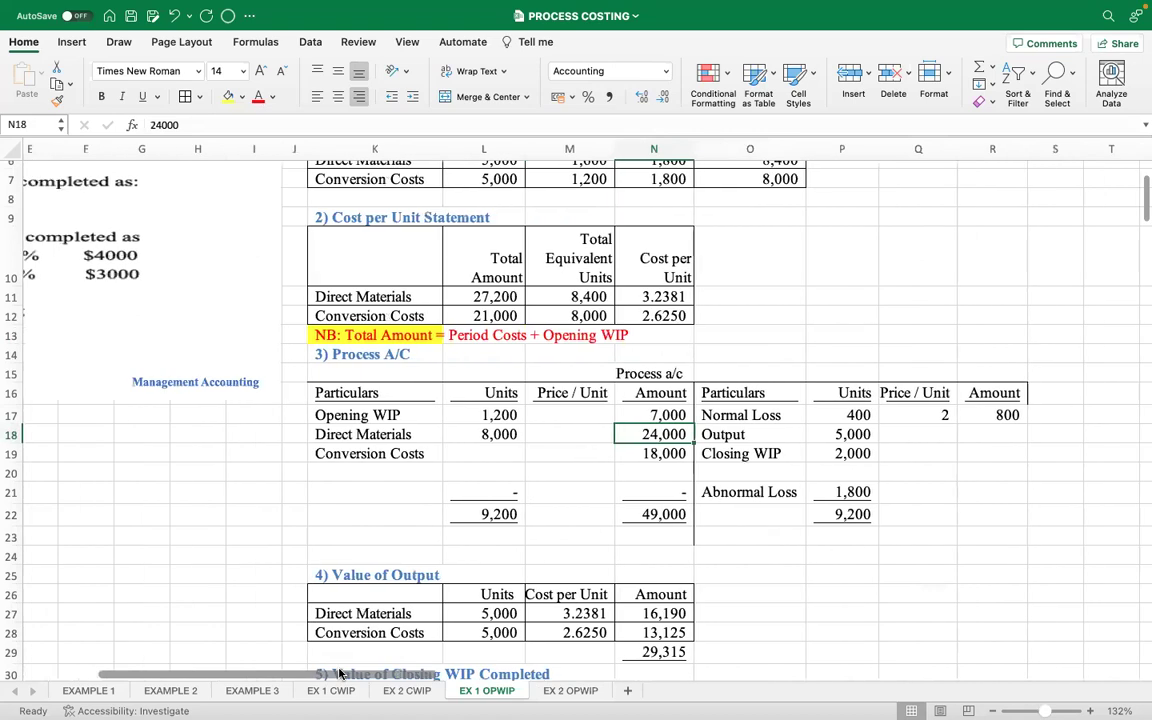
pyautogui.click(994, 418)
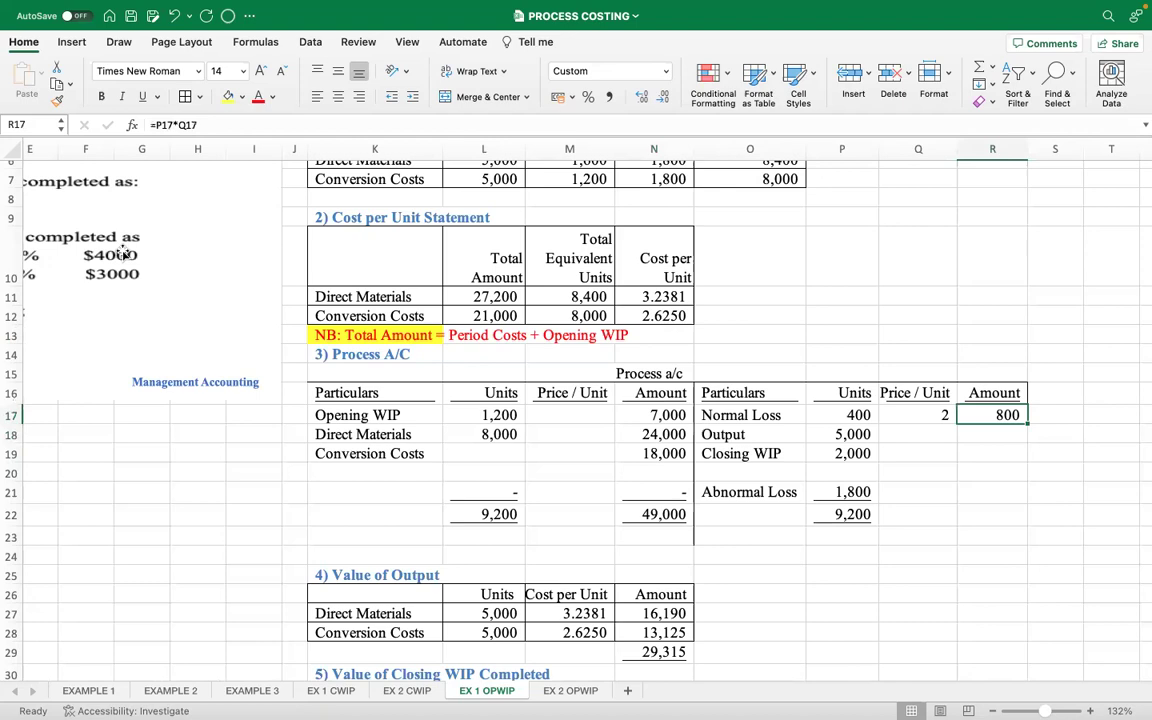
pyautogui.click(480, 297)
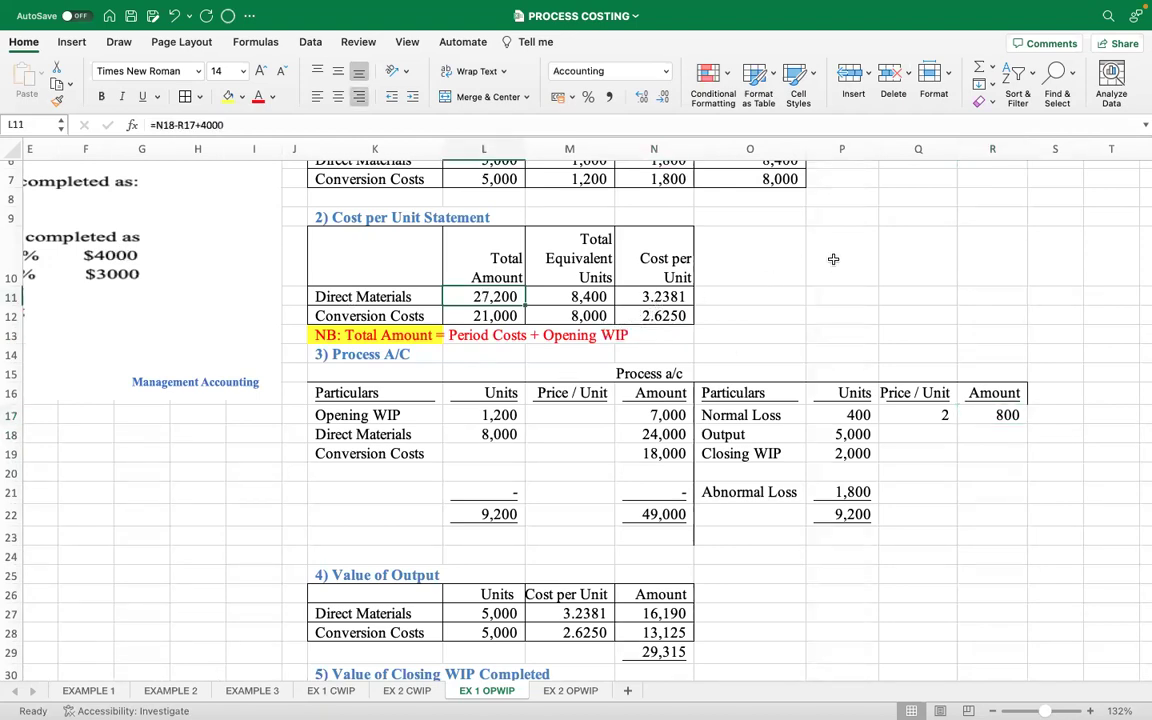
# Enter the direct materials working 24000 - 800 + 4000 = 27200 in P11 beside the Cost per Unit Statement.
pyautogui.click(840, 300)
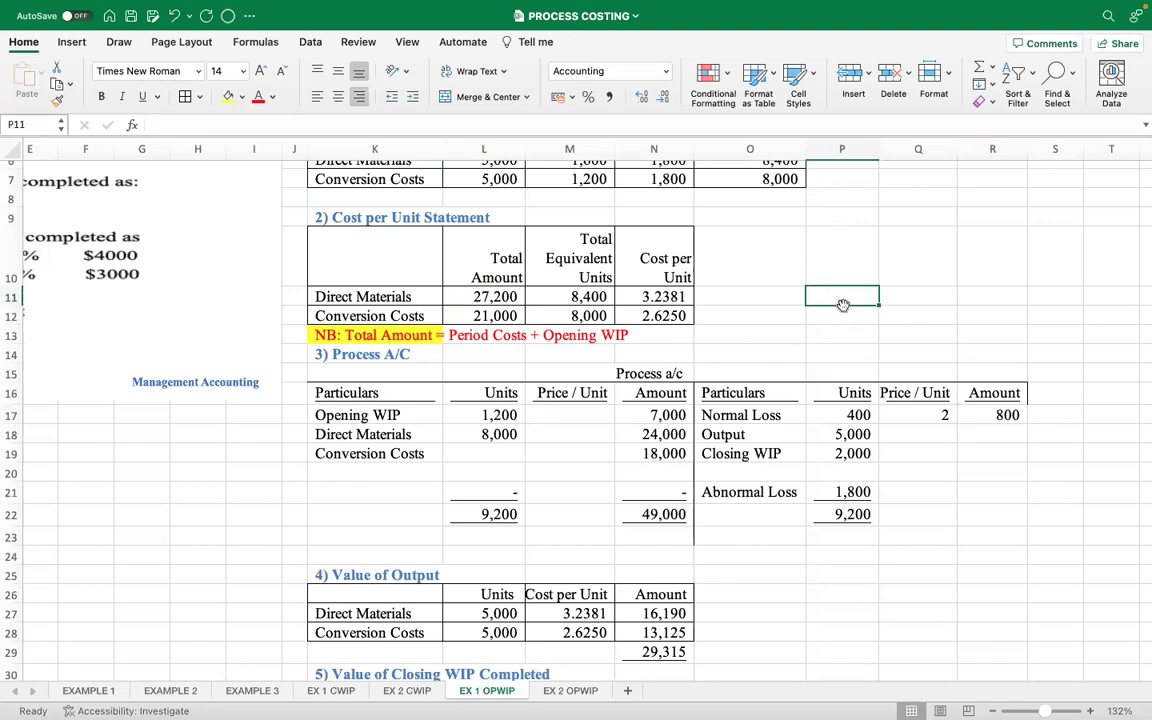
pyautogui.write('24000')
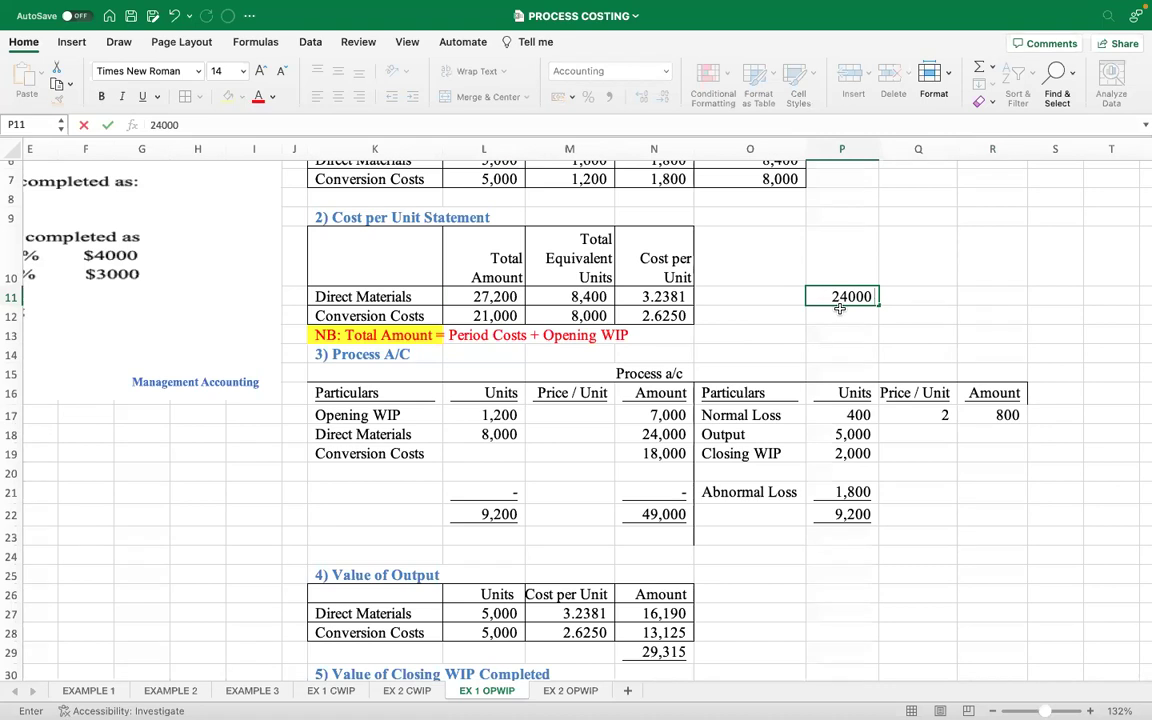
pyautogui.write(' - 800 + 4000 = 27200')
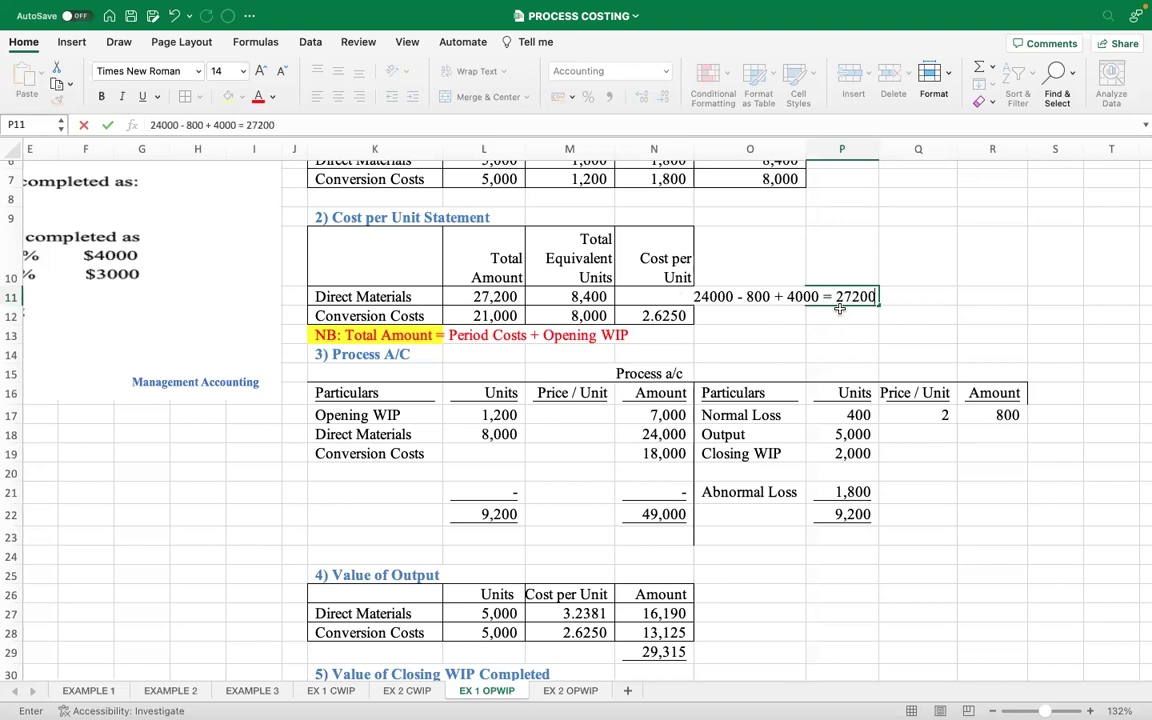
pyautogui.press('Return')
pyautogui.press('Return')
# Left-align the direct materials working in P11 so its full text is readable.
pyautogui.click(771, 297)
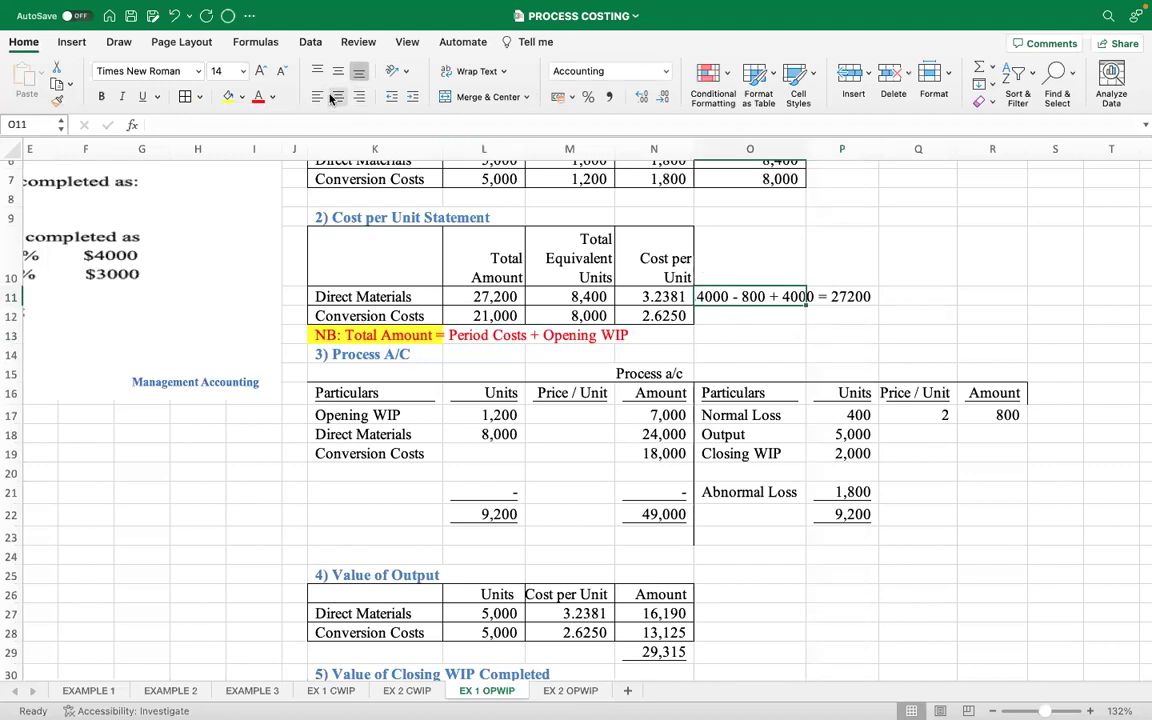
pyautogui.click(863, 338)
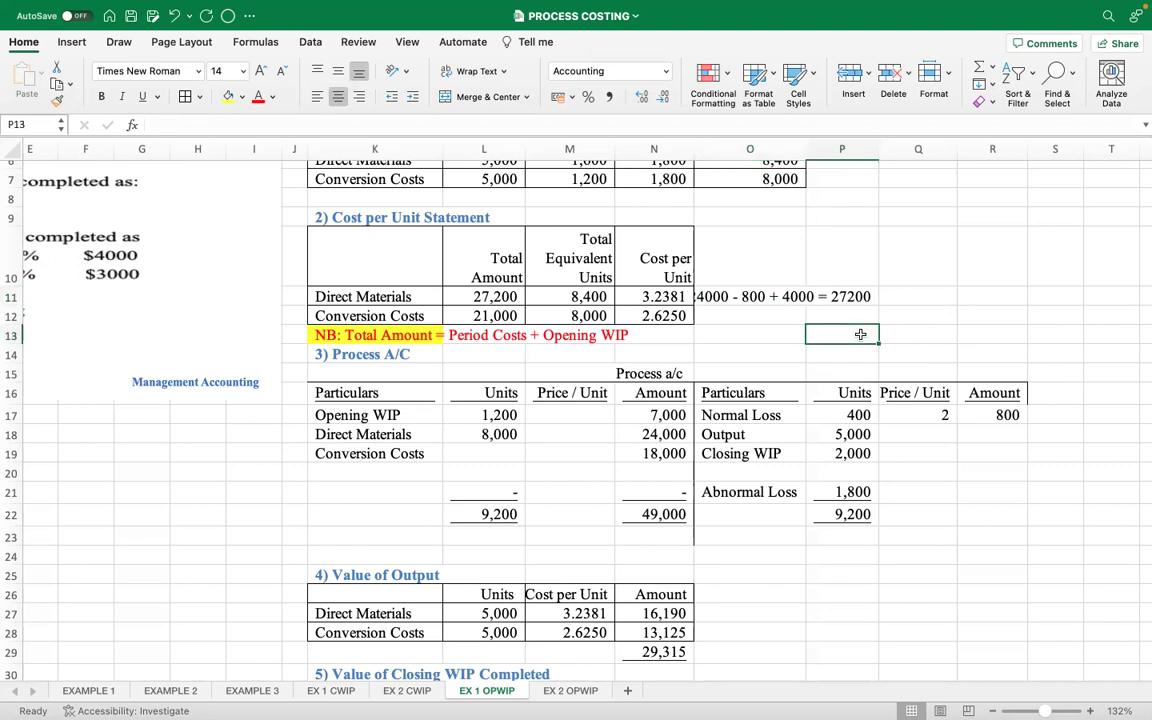
pyautogui.click(738, 295)
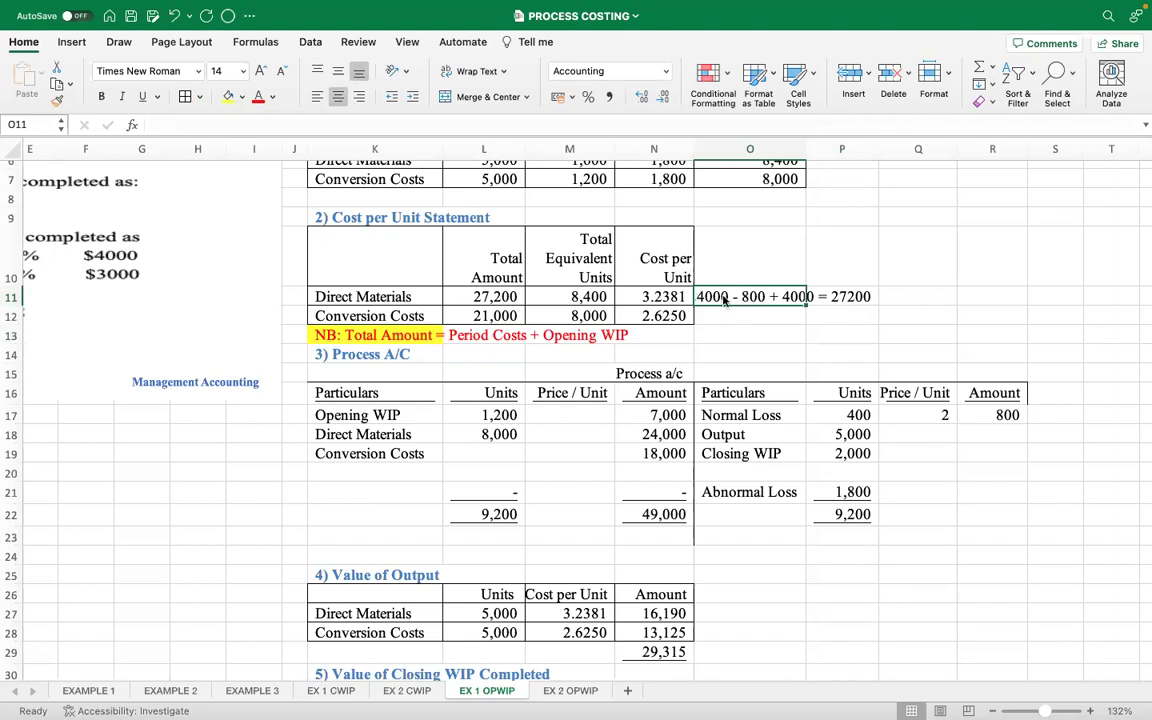
pyautogui.click(840, 297)
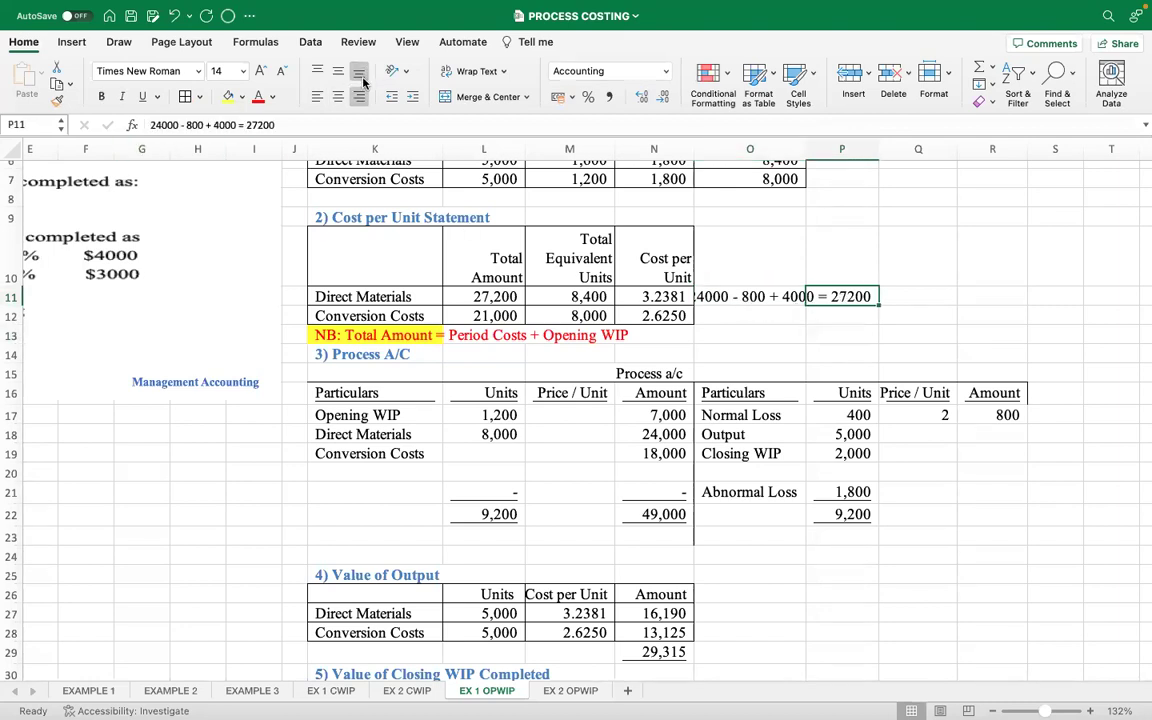
pyautogui.click(319, 96)
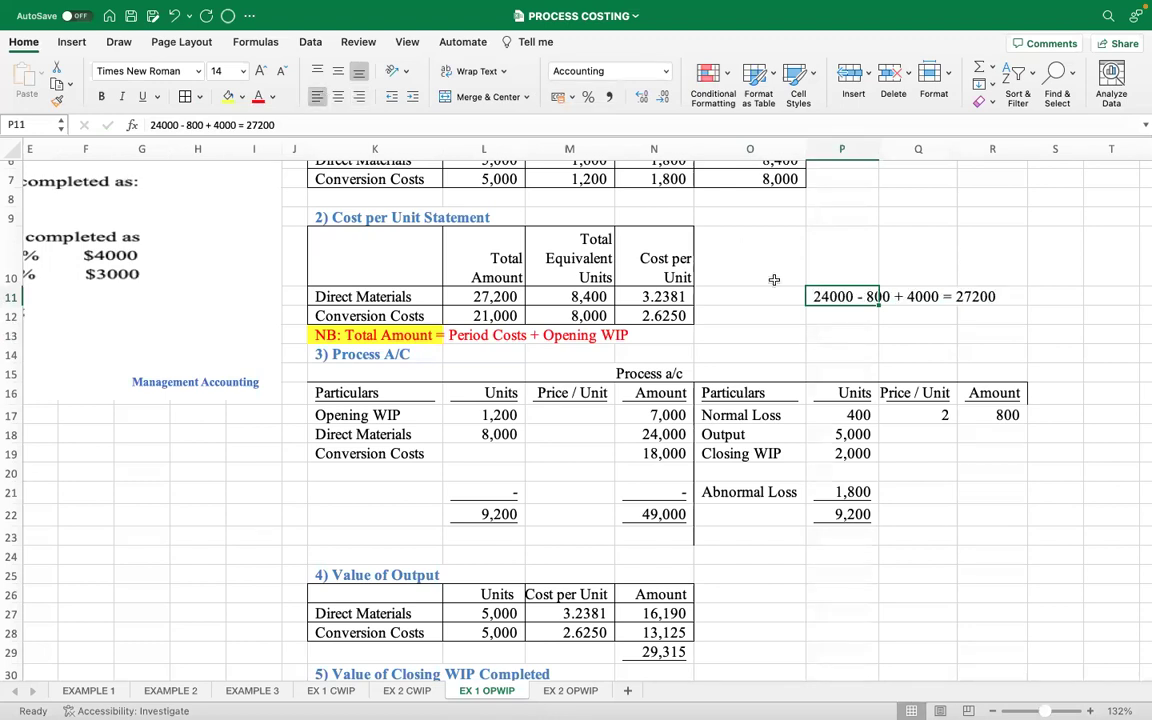
# Enter the conversion costs working 18000 + 3000 = in P12 and left-align it.
pyautogui.click(918, 322)
pyautogui.click(826, 318)
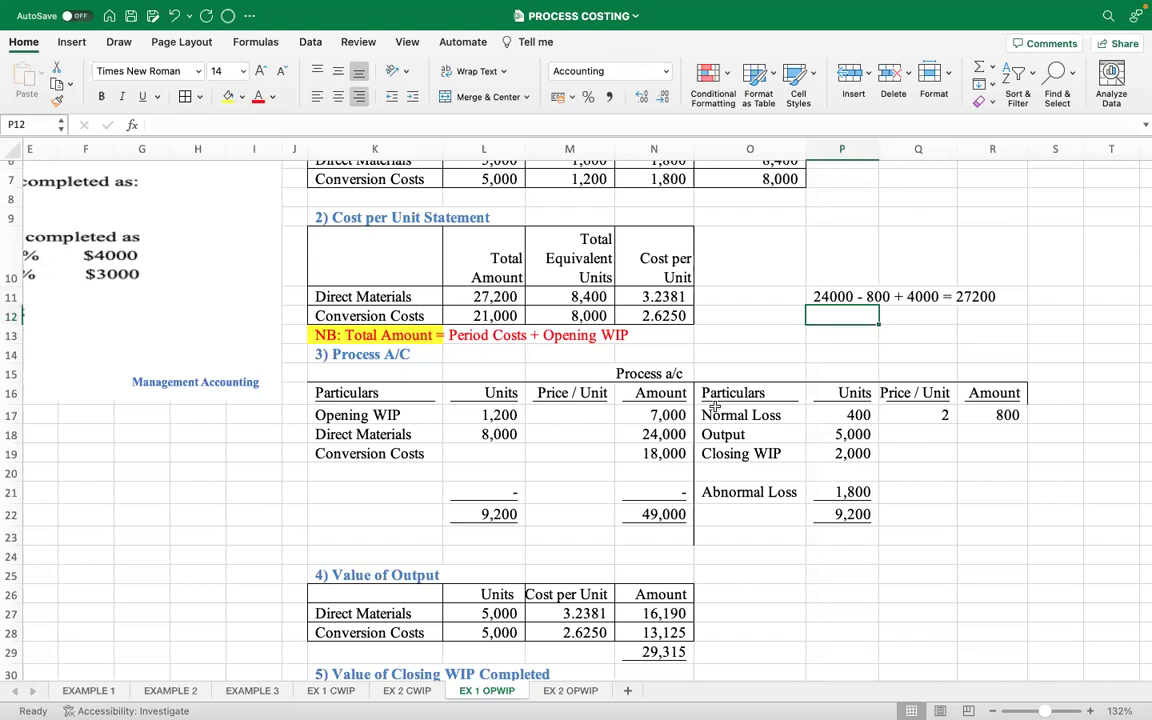
pyautogui.write('18000')
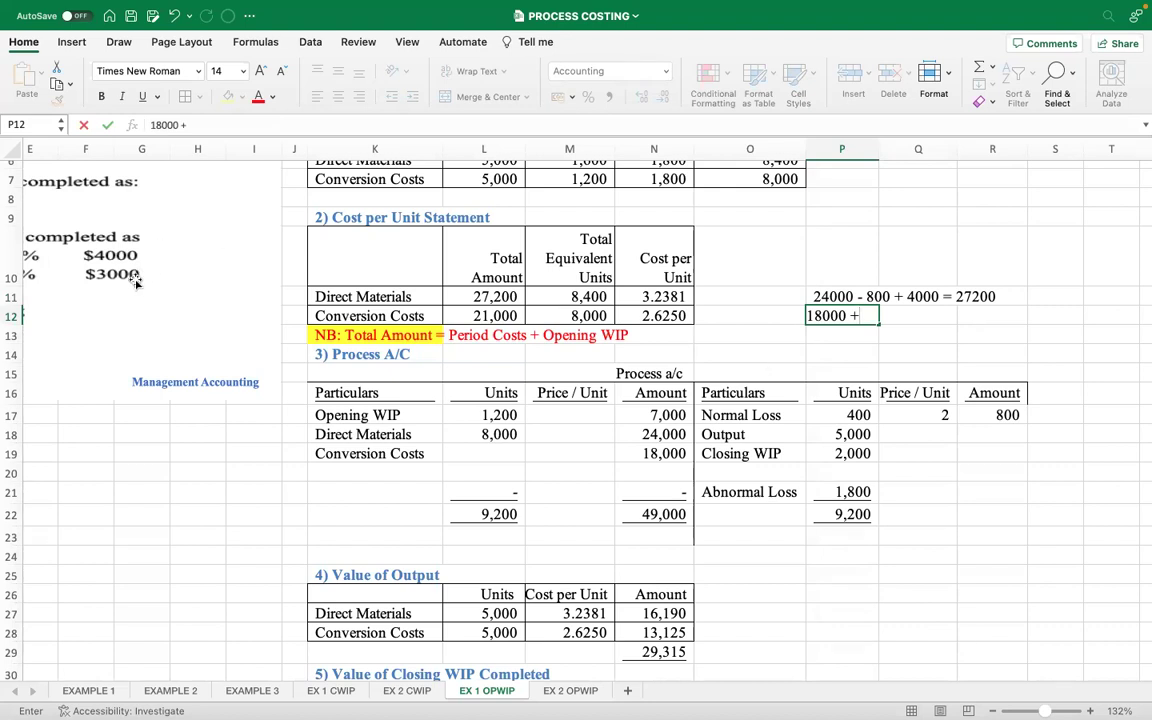
pyautogui.write('+ 3000 =')
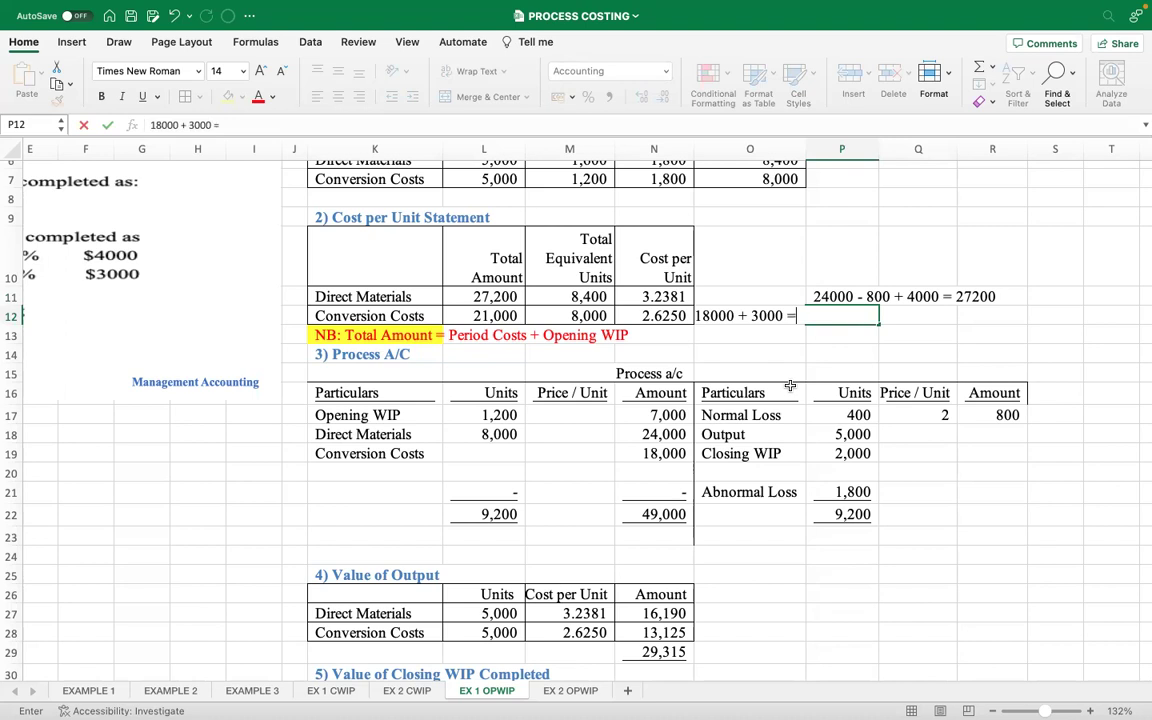
pyautogui.press('Return')
pyautogui.press('Up')
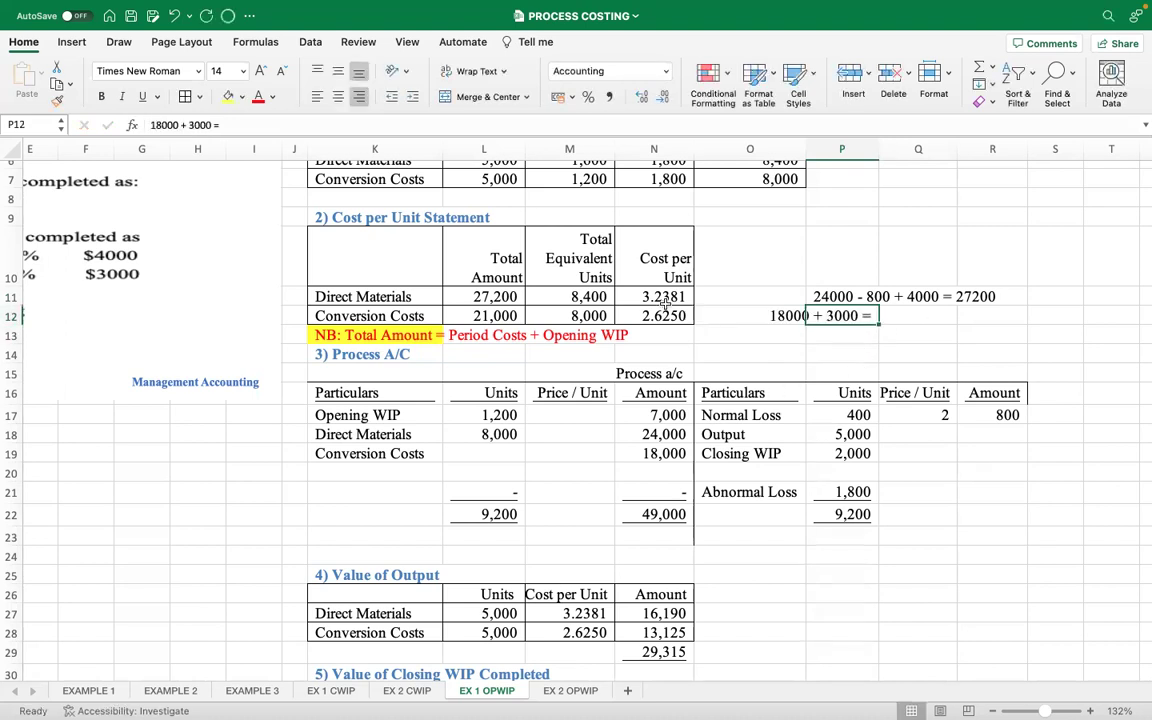
pyautogui.click(316, 97)
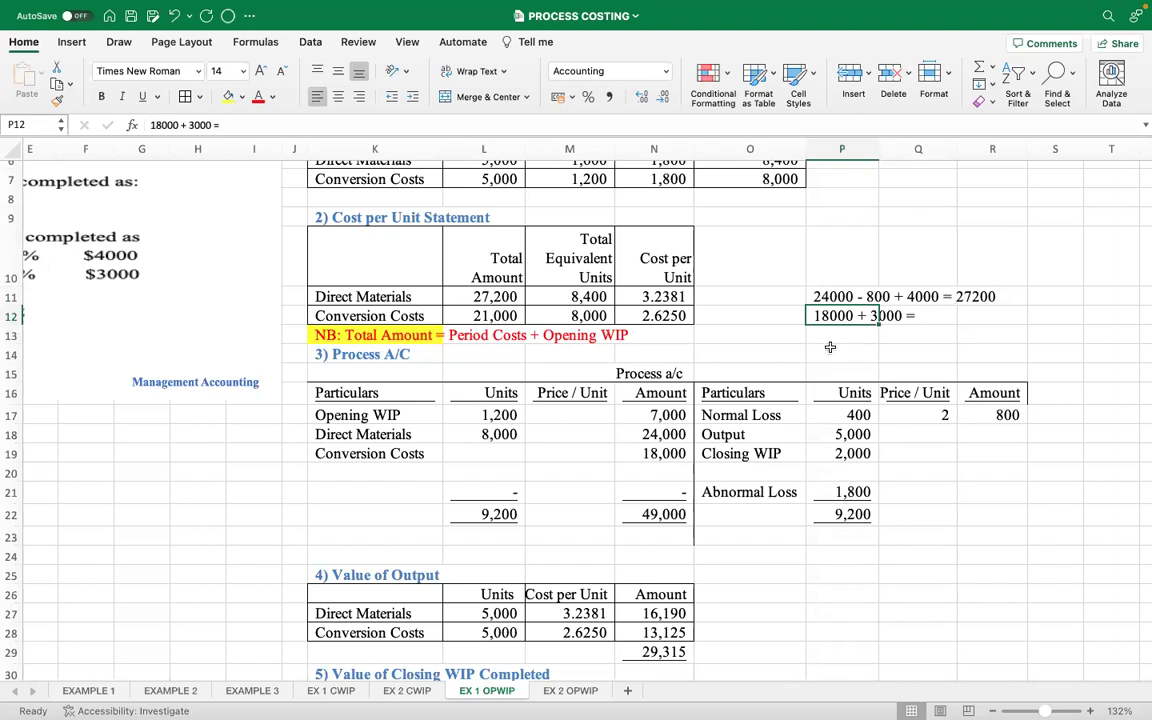
# Complete the conversion costs working in P12 so it reads 18000 + 3000 = 21000.
pyautogui.click(376, 124)
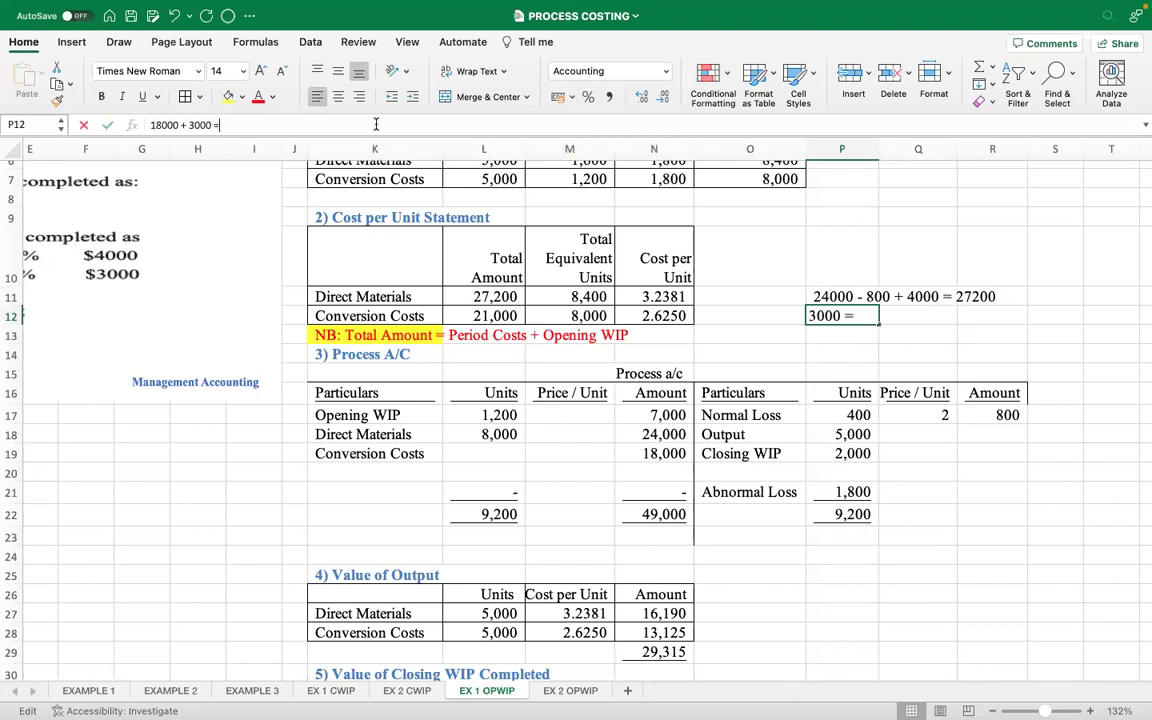
pyautogui.write('21000')
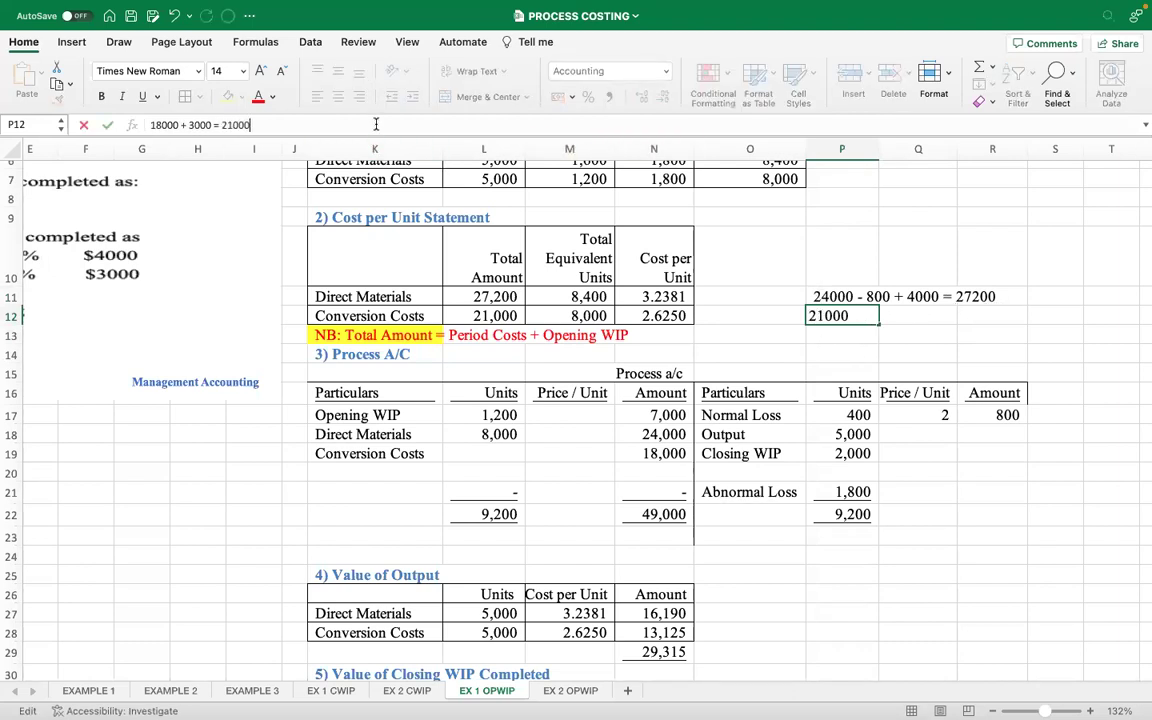
pyautogui.press('Return')
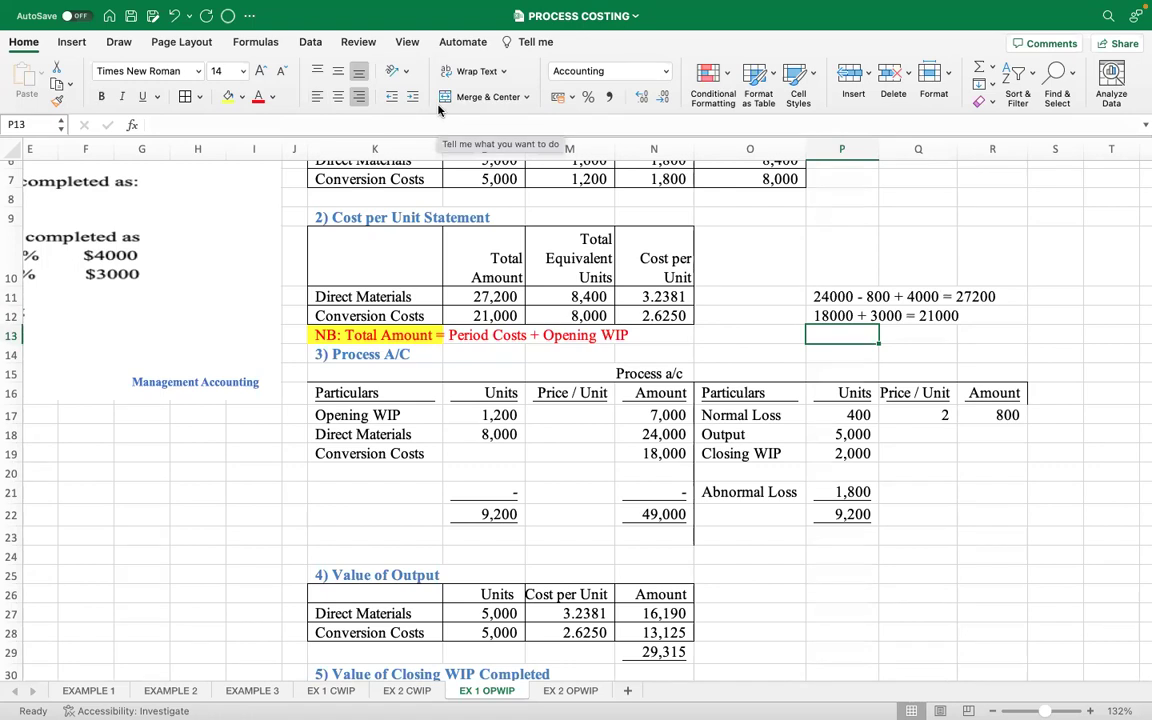
# Link the Process A/C amounts for Output in R18 and Closing WIP in R19 to their valuation totals in N29 and N34.
pyautogui.scroll(-5, 822, 400)
pyautogui.scroll(-4, 827, 422)
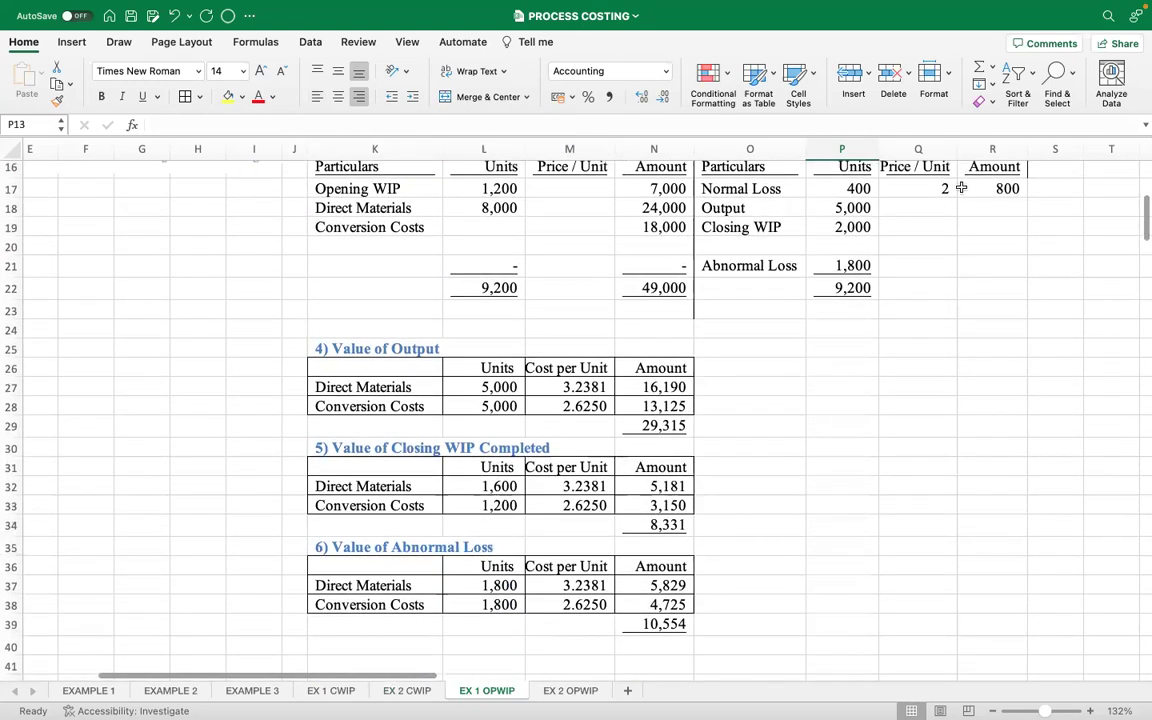
pyautogui.doubleClick(985, 208)
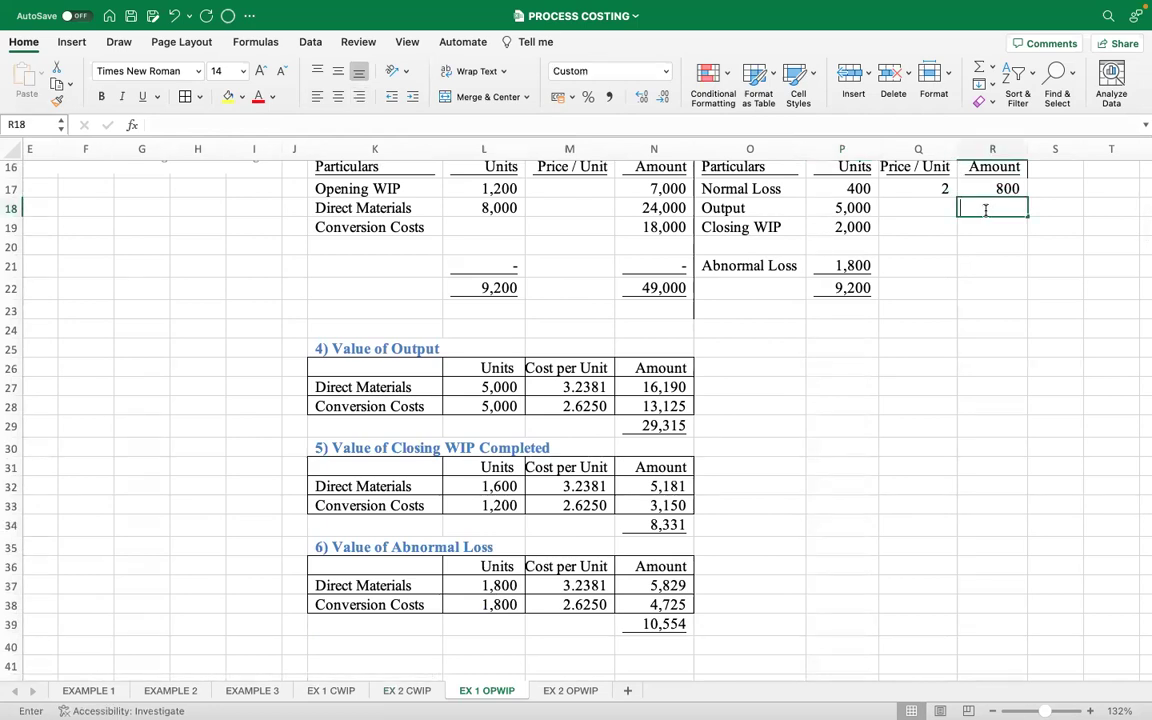
pyautogui.write('=')
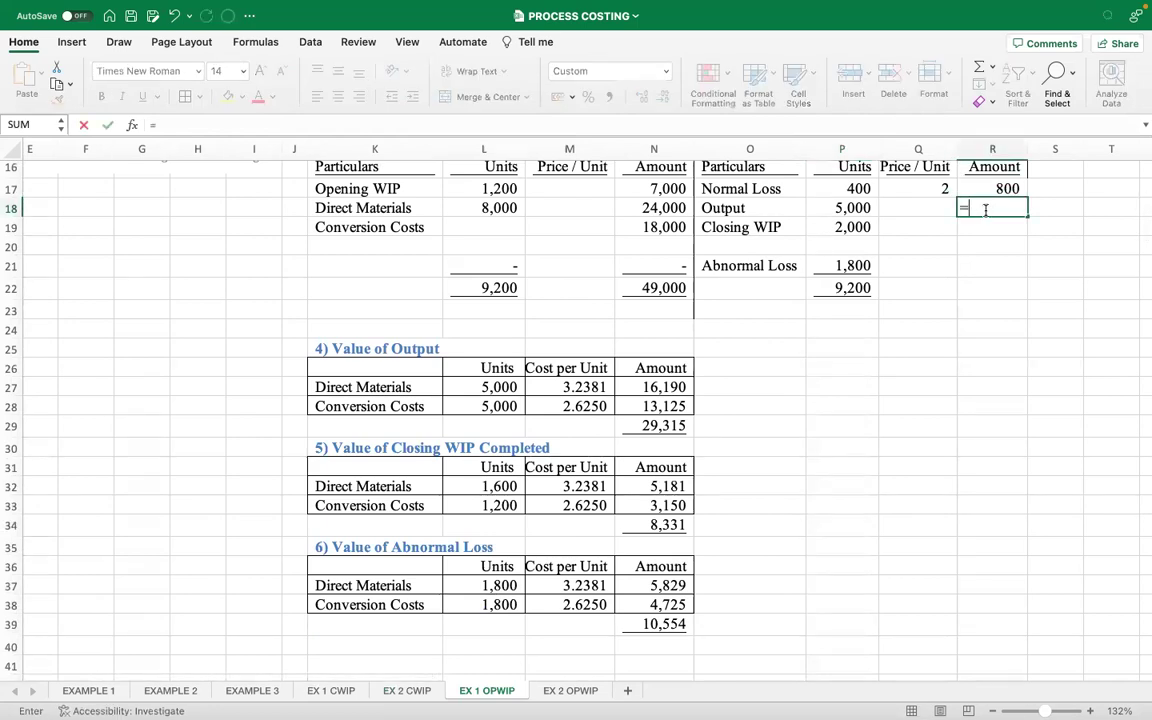
pyautogui.click(650, 426)
pyautogui.press('Return')
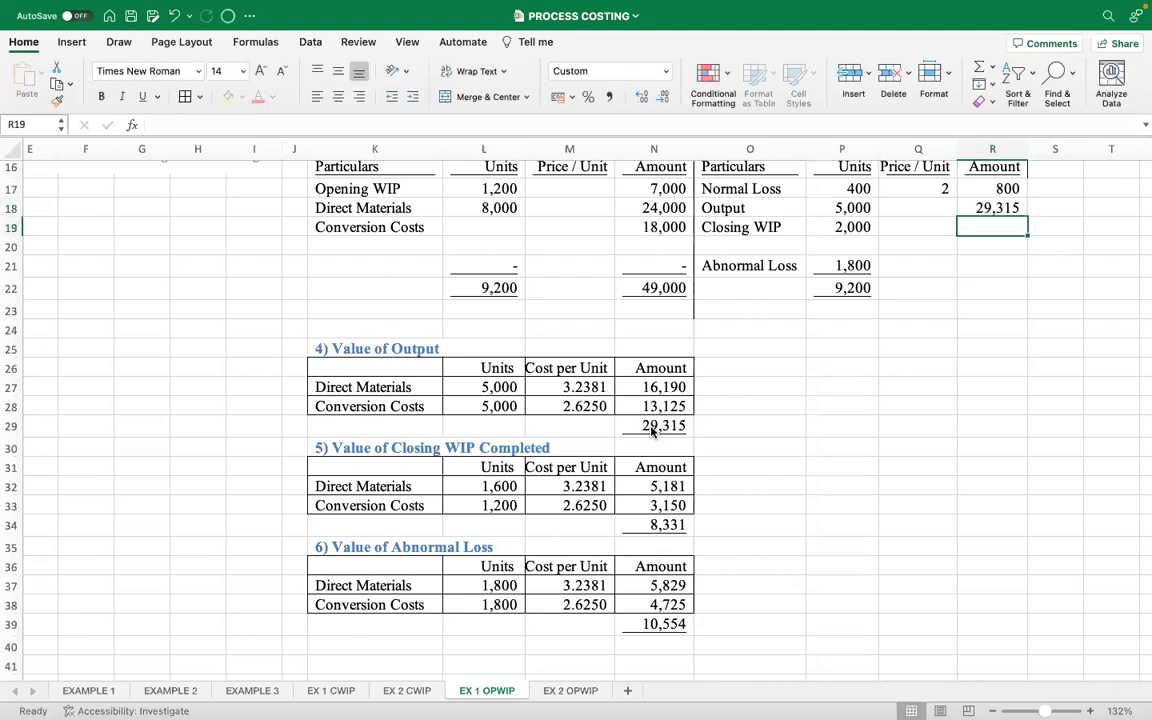
pyautogui.write('=')
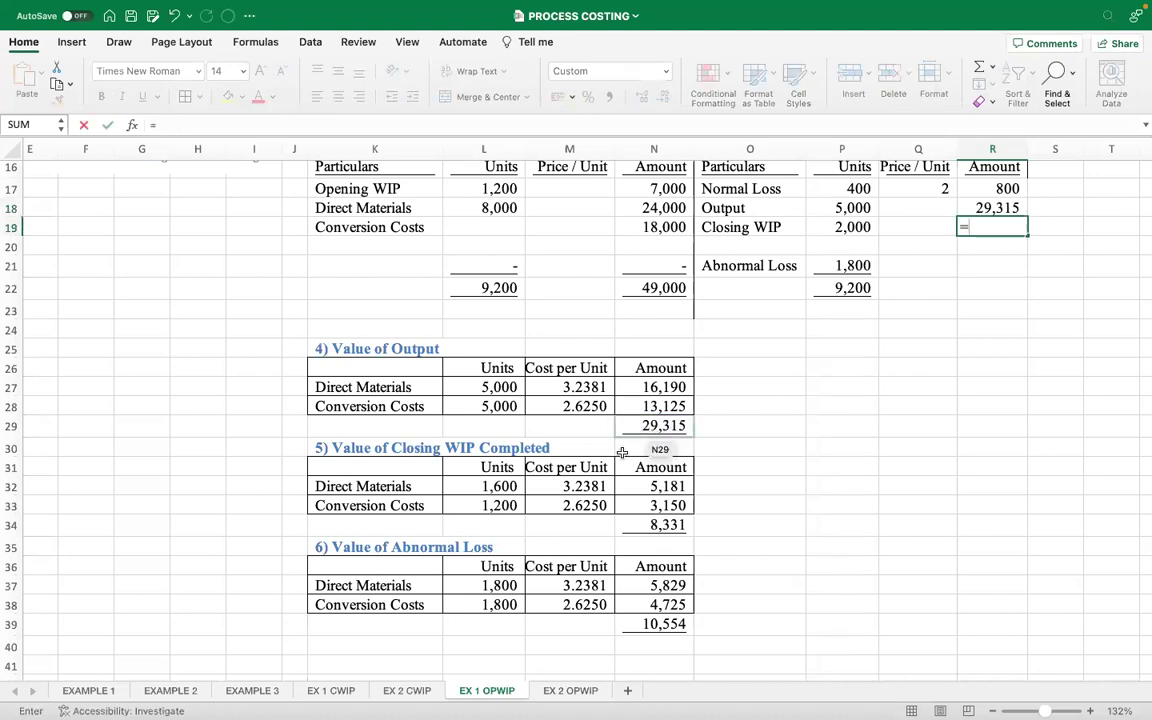
pyautogui.click(655, 525)
pyautogui.press('Return')
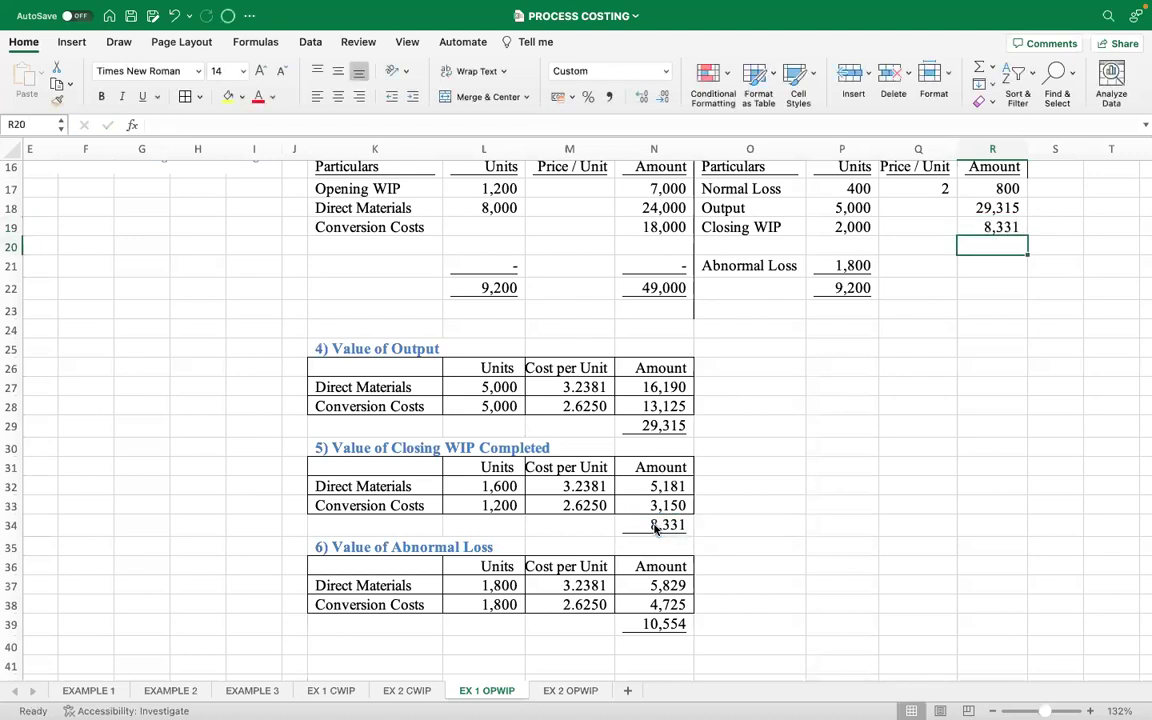
# Link the Abnormal Loss amount in R21 of the Process A/C to the abnormal loss valuation total in N39.
pyautogui.click(984, 265)
pyautogui.write('=')
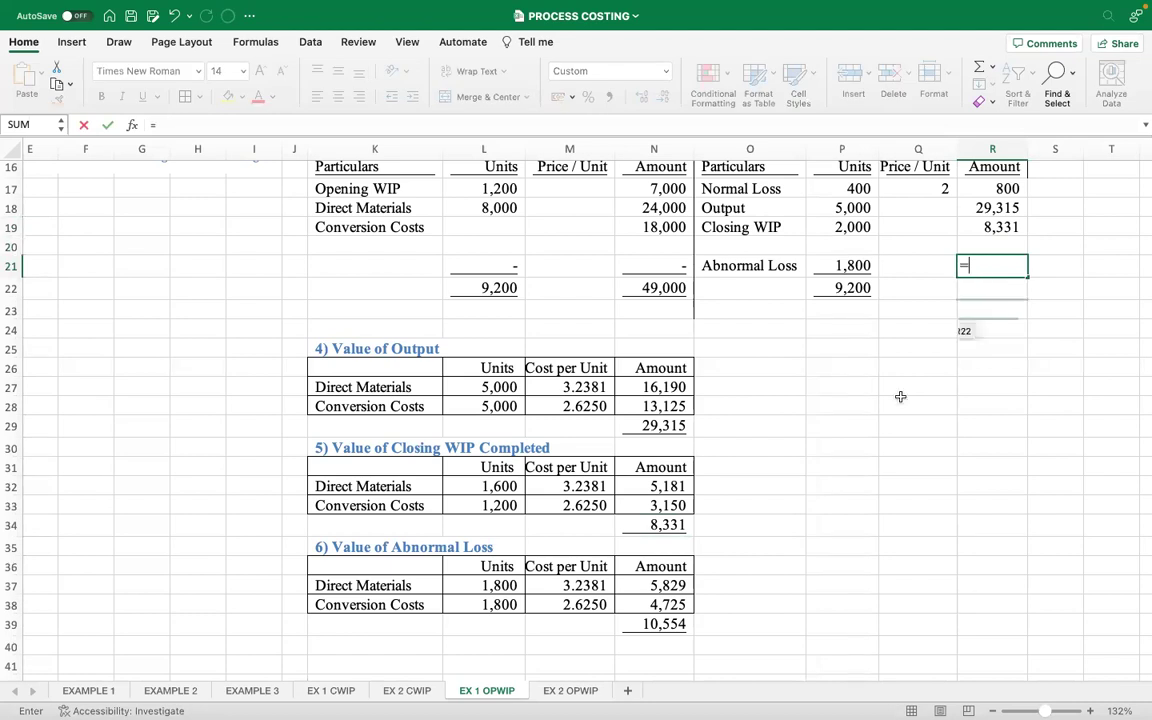
pyautogui.click(652, 624)
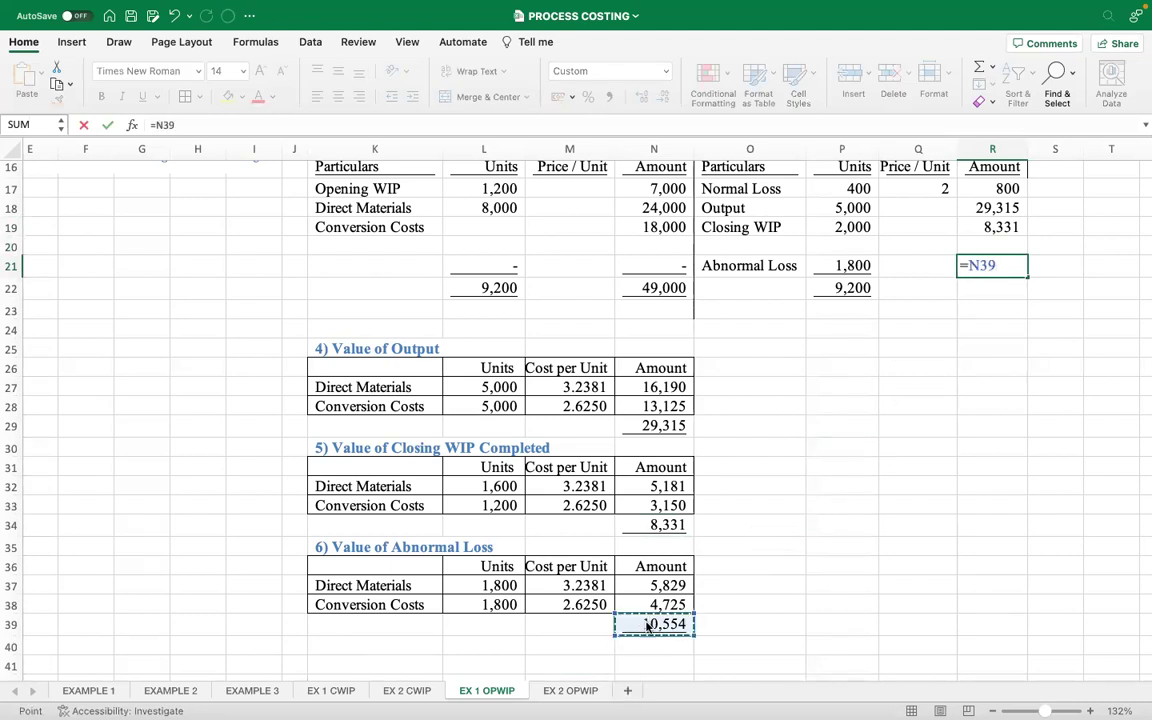
pyautogui.press('Return')
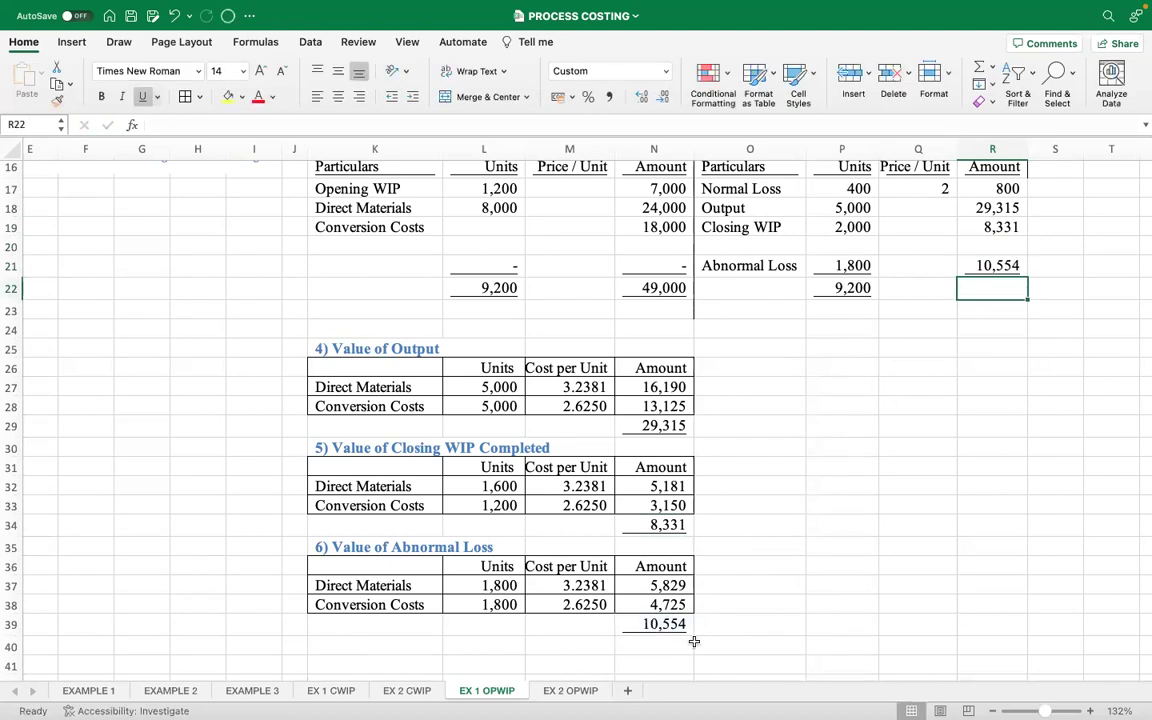
# Total the credit-side Amount column of the Process A/C in R22 with a sum of R17:R21.
pyautogui.click(980, 67)
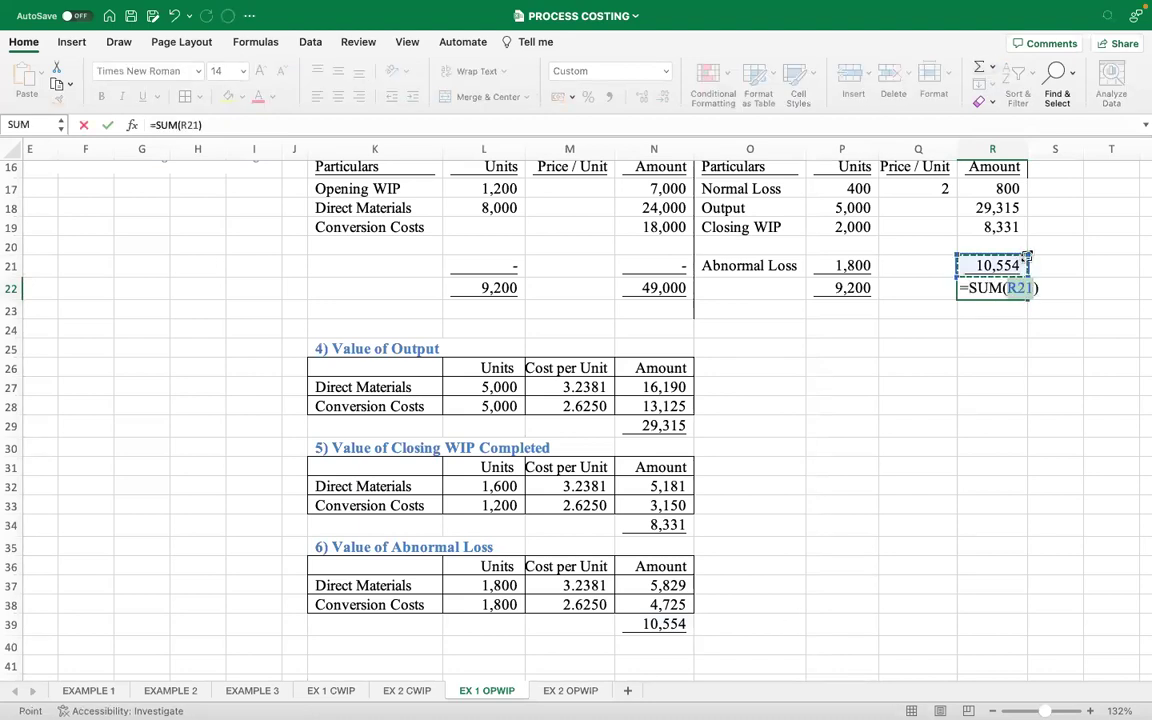
pyautogui.moveTo(1022, 262); pyautogui.dragTo(1027, 186)
pyautogui.press('Return')
pyautogui.click(980, 350)
# Compare the Process A/C amount totals in N22 and R22, and review the Equivalent Units Statement and the Total Amount column in L10:L12.
pyautogui.scroll(5, 905, 376)
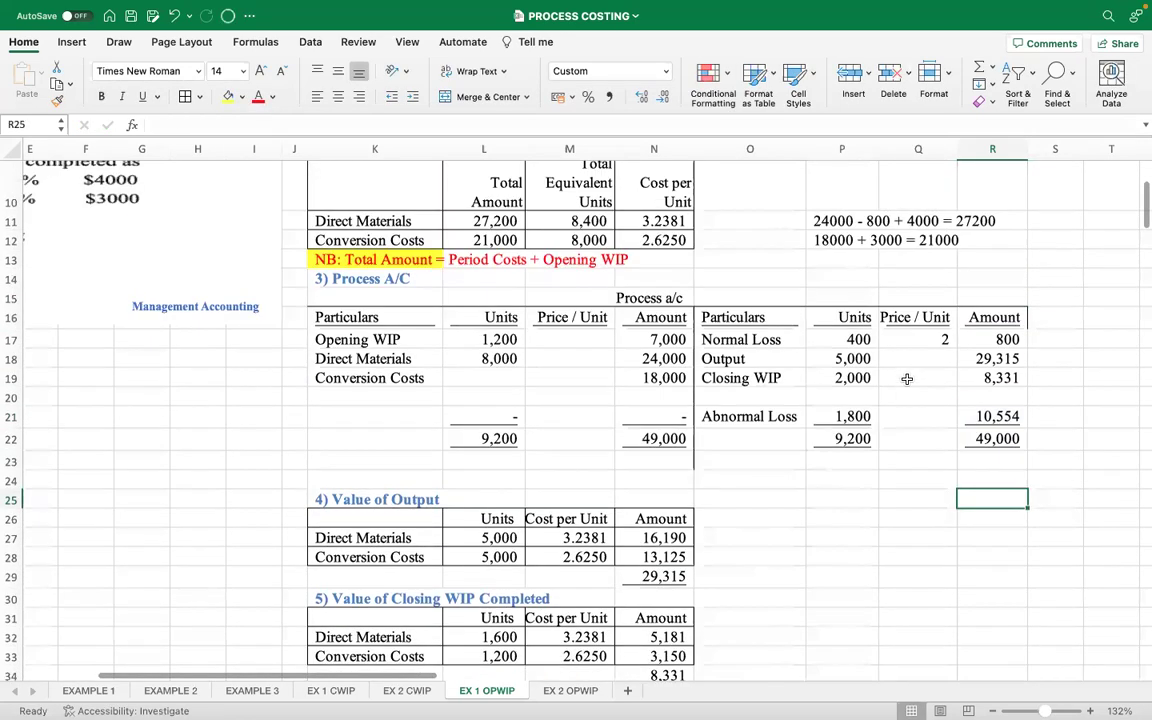
pyautogui.scroll(6, 908, 373)
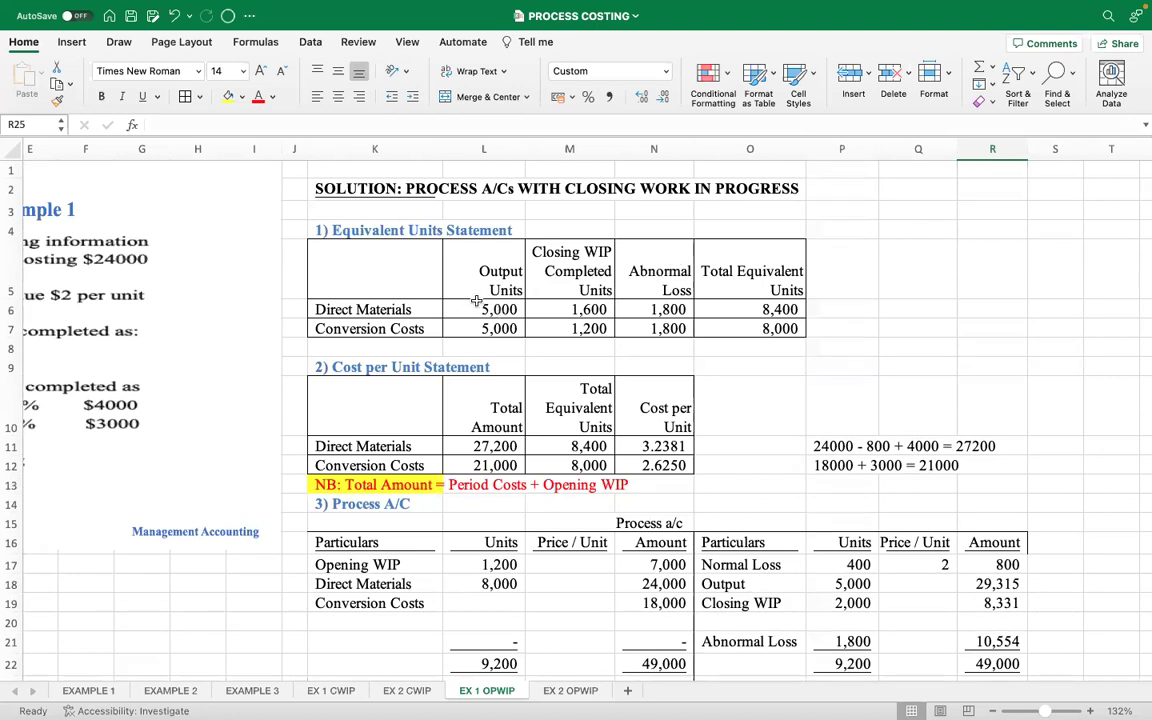
pyautogui.scroll(-3, 776, 420)
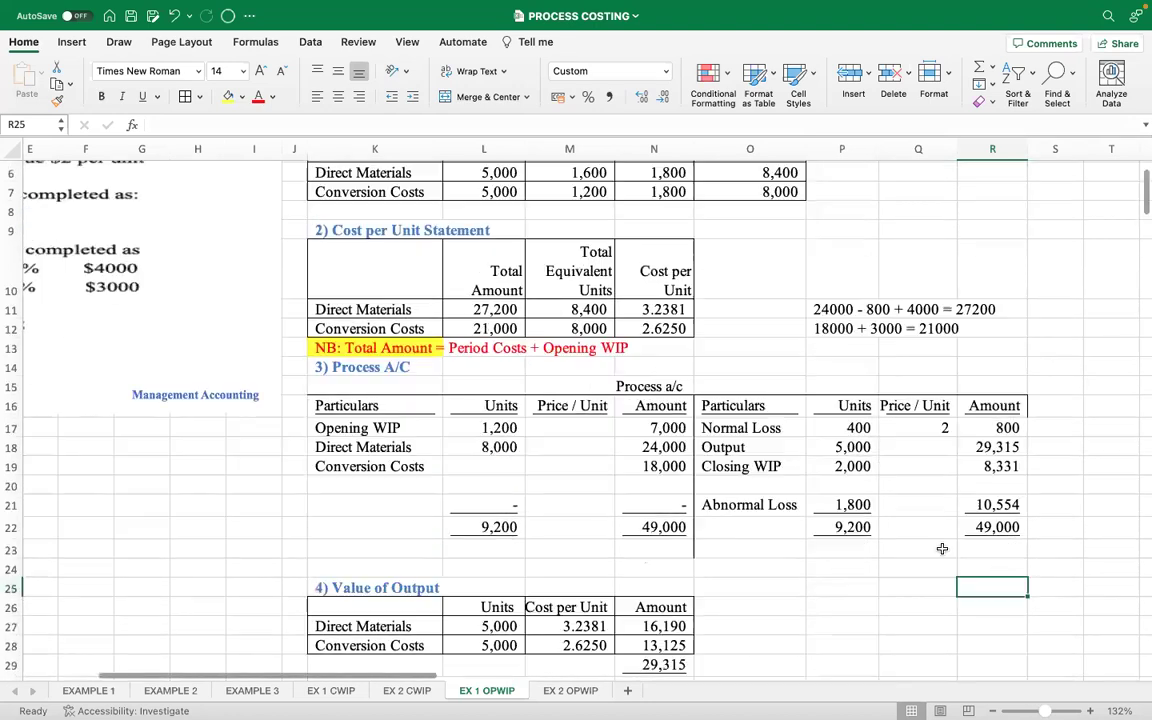
pyautogui.click(655, 527)
pyautogui.press('Right')
pyautogui.press('Right')
pyautogui.press('Right')
pyautogui.press('Right')
pyautogui.scroll(3, 725, 390)
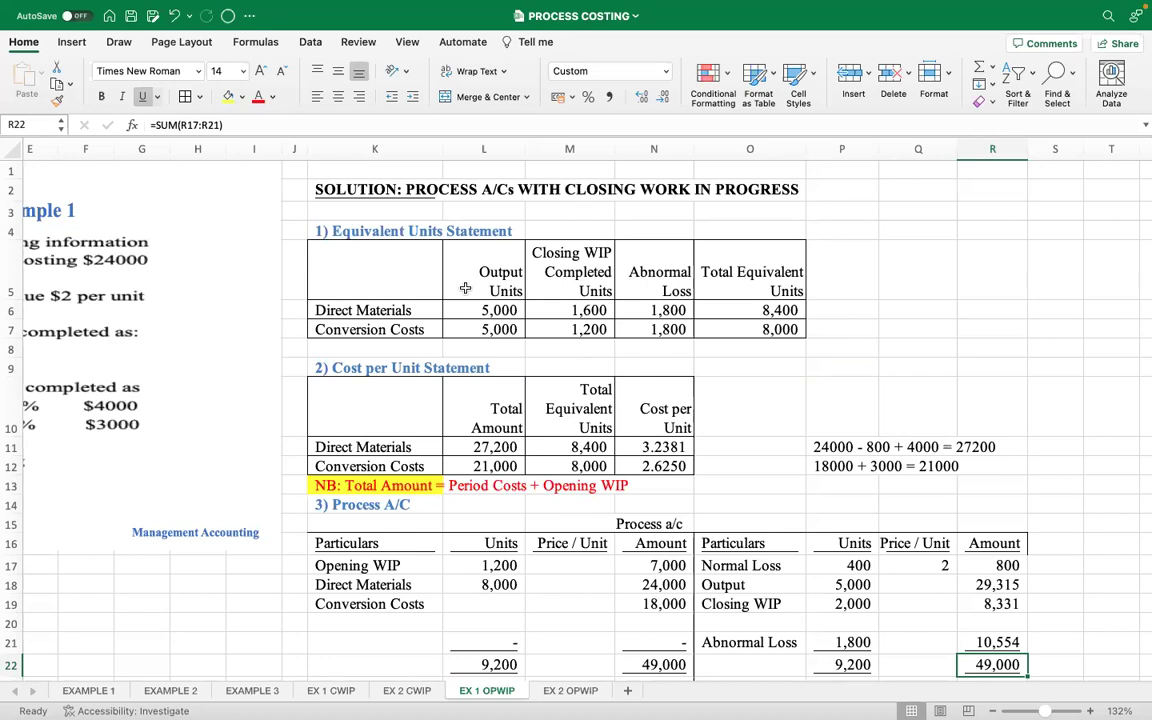
pyautogui.click(494, 431)
pyautogui.moveTo(494, 431); pyautogui.dragTo(494, 466)
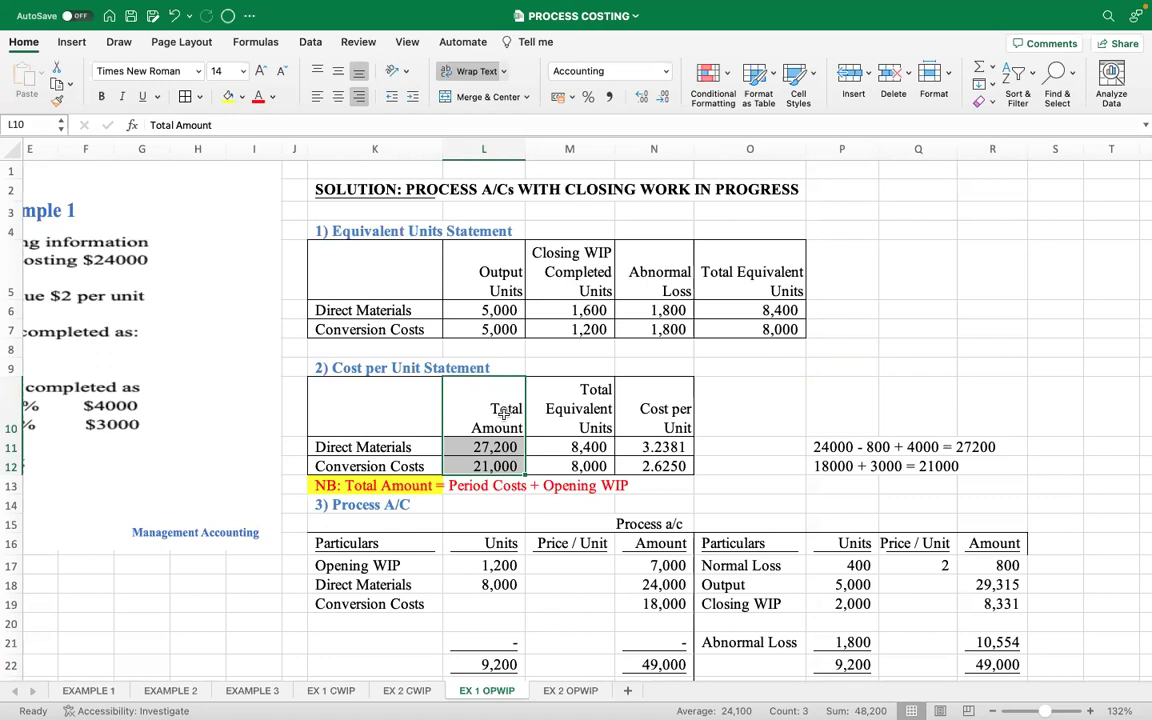
pyautogui.moveTo(512, 5)
pyautogui.click(942, 266)
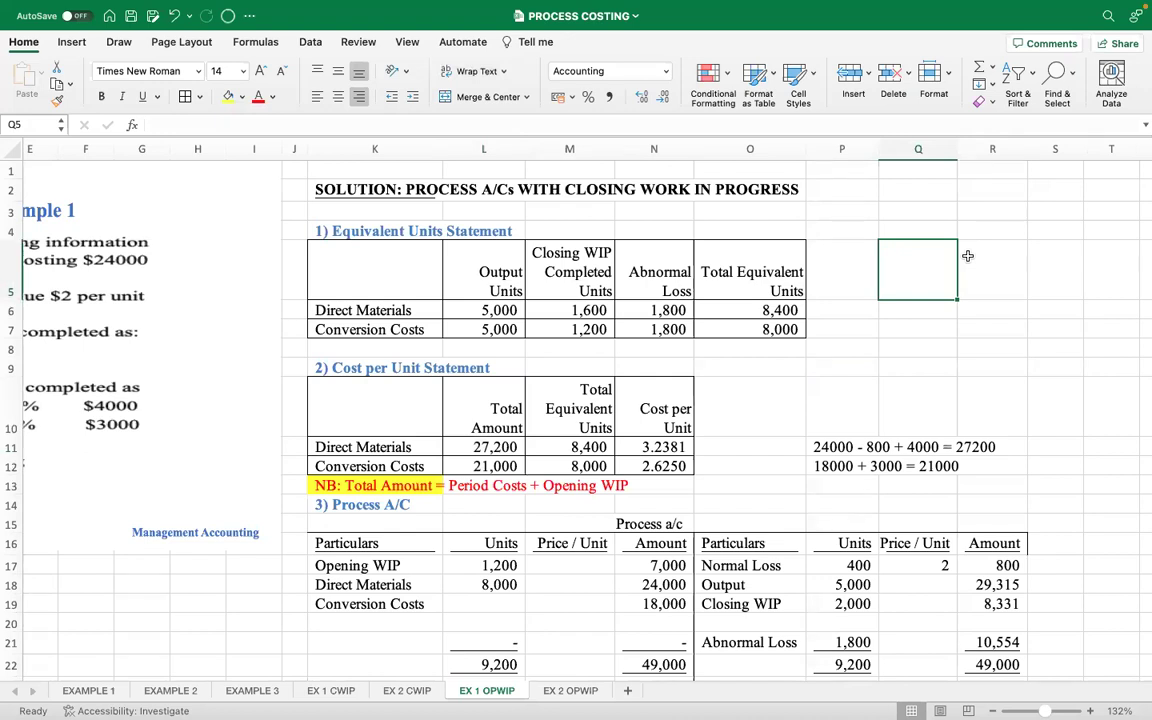
pyautogui.moveTo(8, 6)
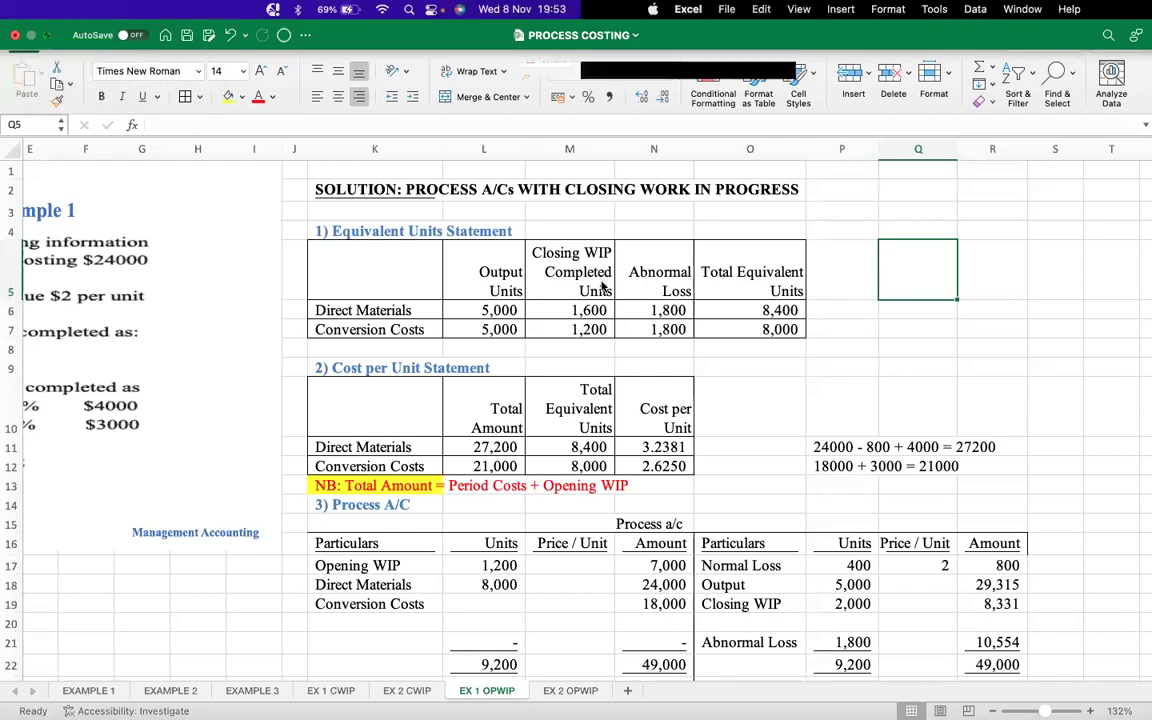
# Switch to the PROCESS COSTING presentation in PowerPoint, start the slide show at Example 1 and go back to the FIFO Method slide.
pyautogui.press('super+ctrl+f')
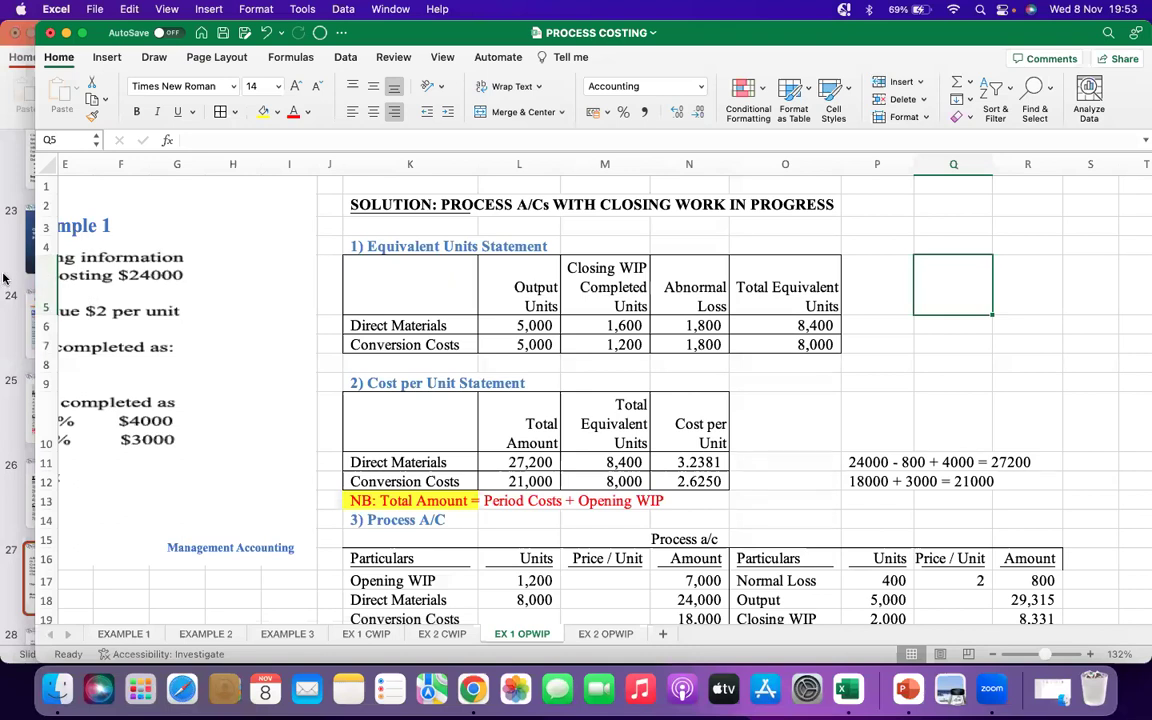
pyautogui.click(7, 270)
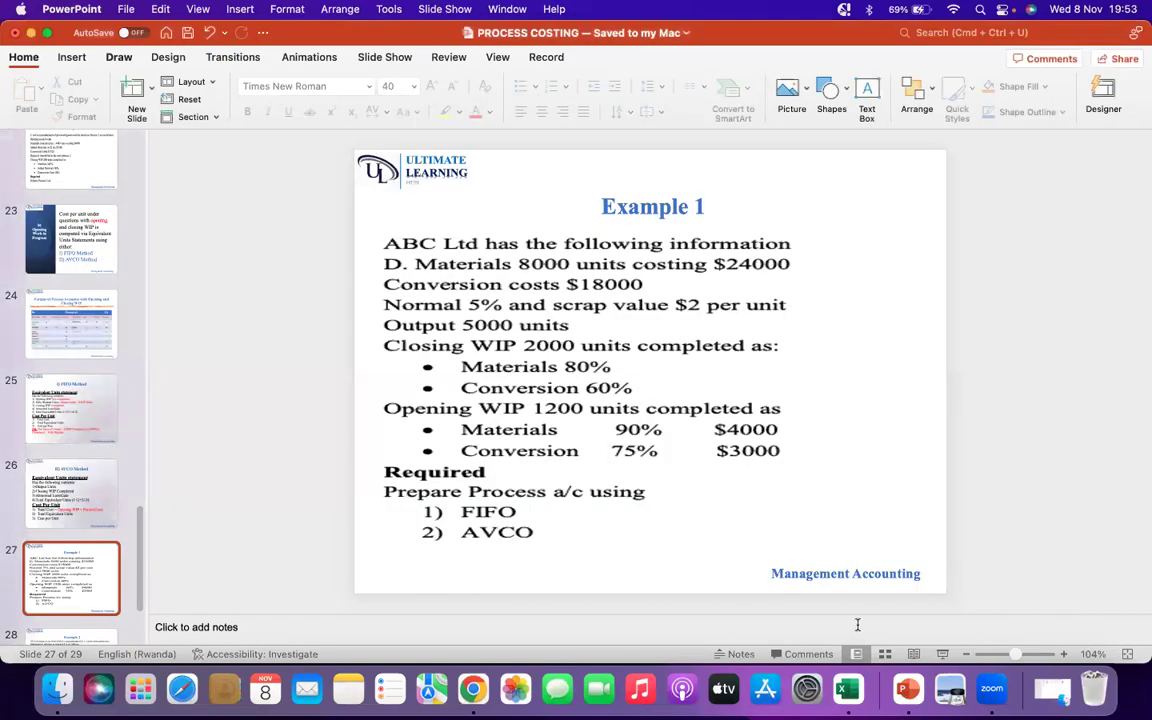
pyautogui.press('super+shift+Return')
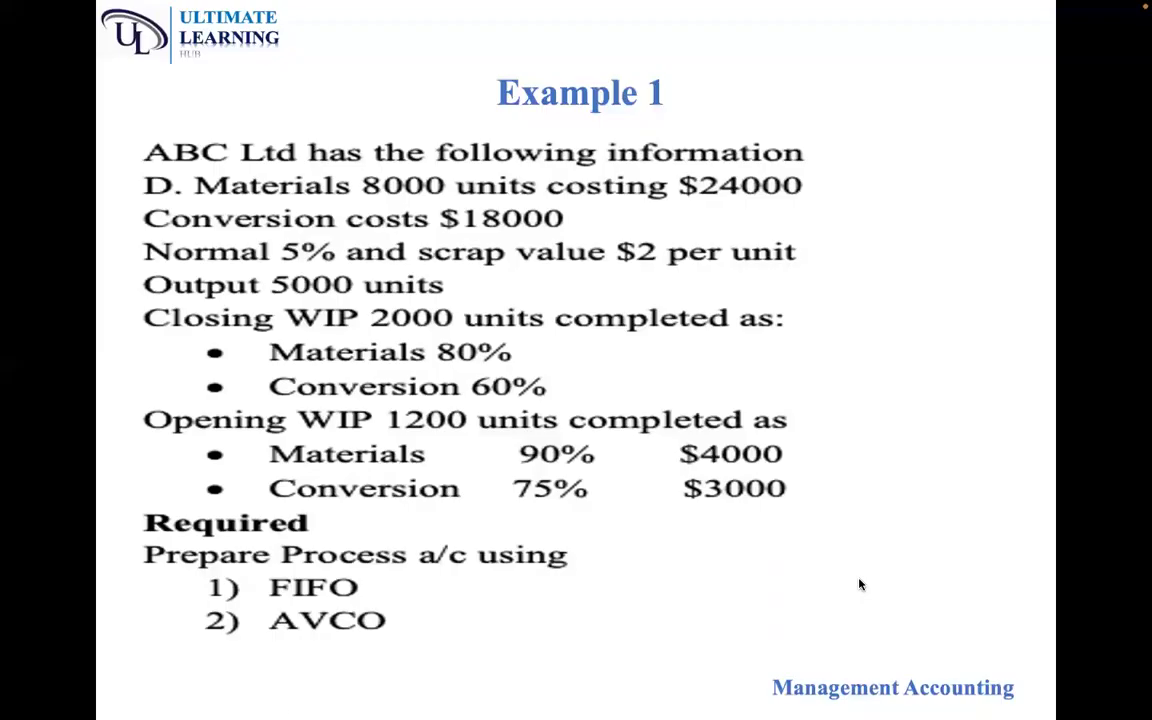
pyautogui.press('Left')
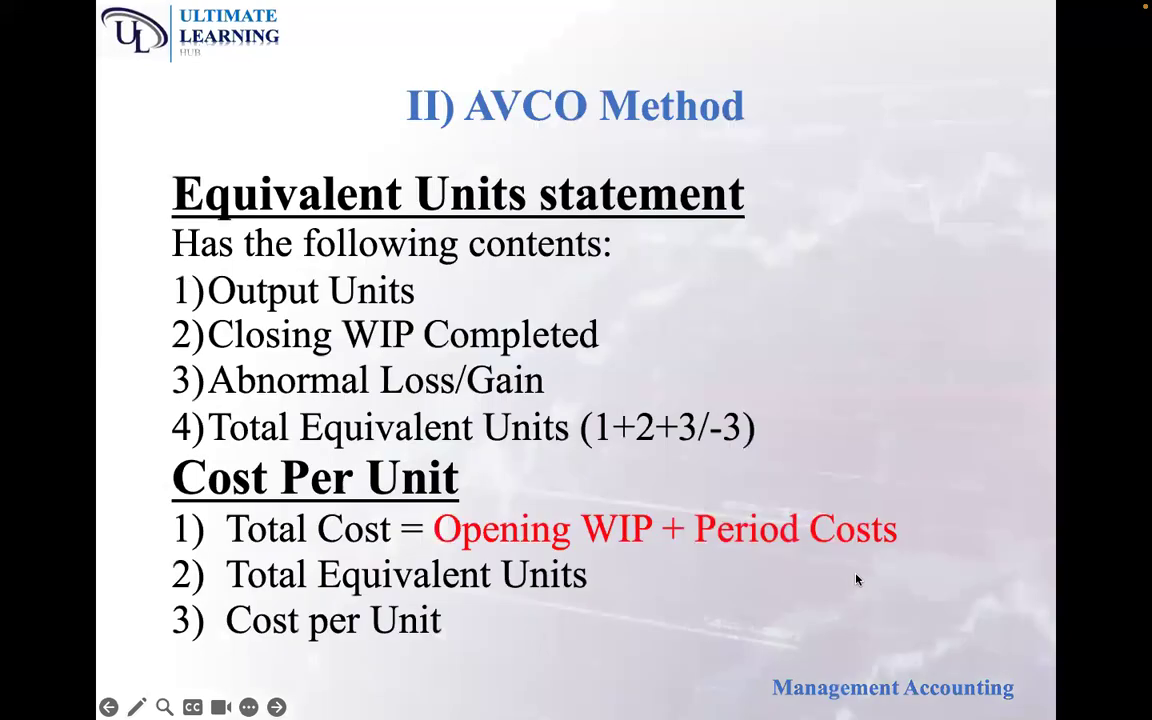
pyautogui.press('Left')
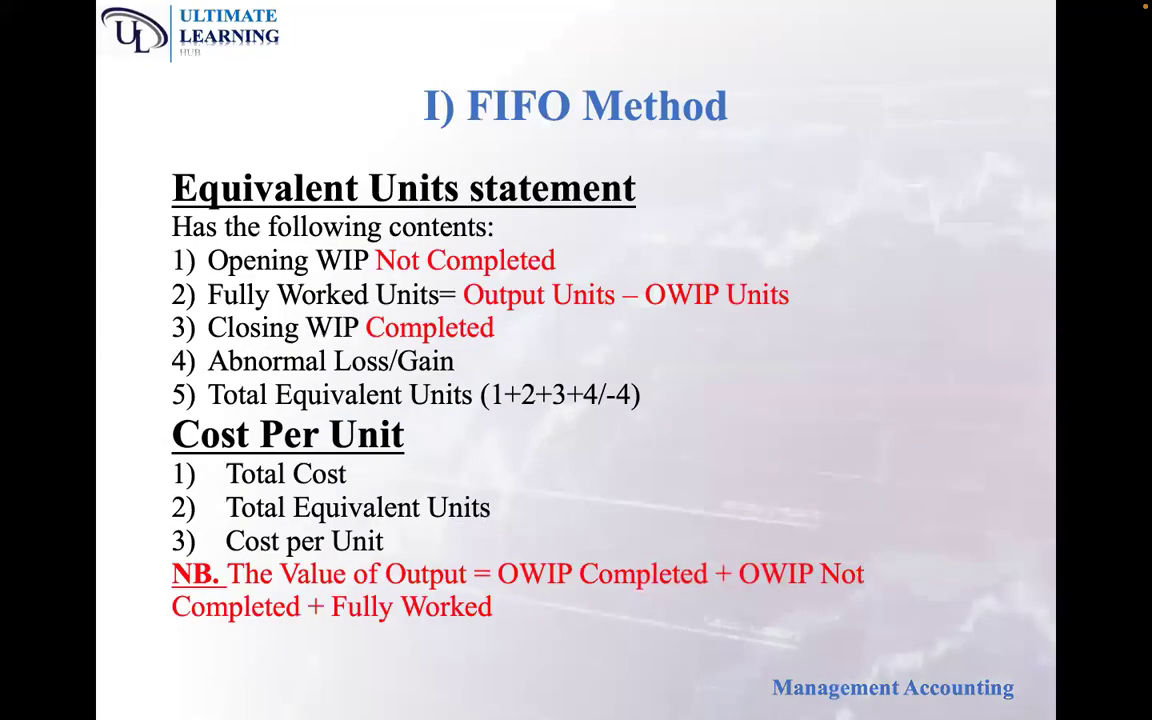
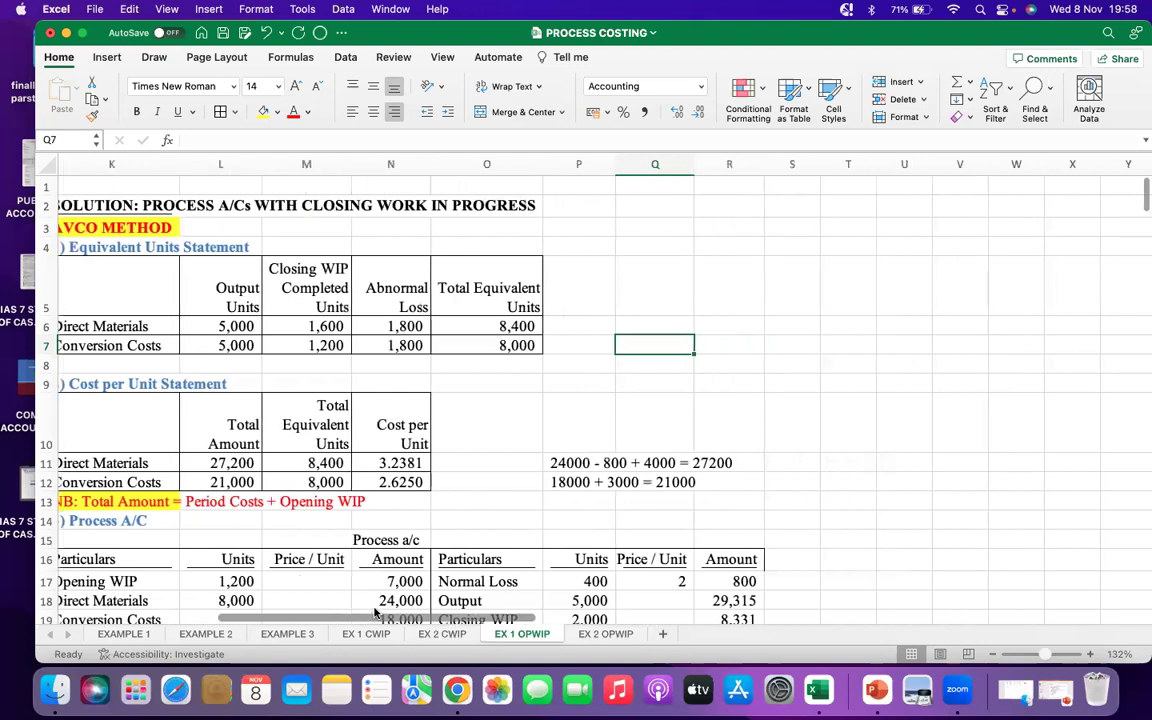
# Enter the heading FIFO METHOD in T3 of the EX 1 OPWIP sheet, on the AVCO METHOD heading's row.
pyautogui.click(840, 207)
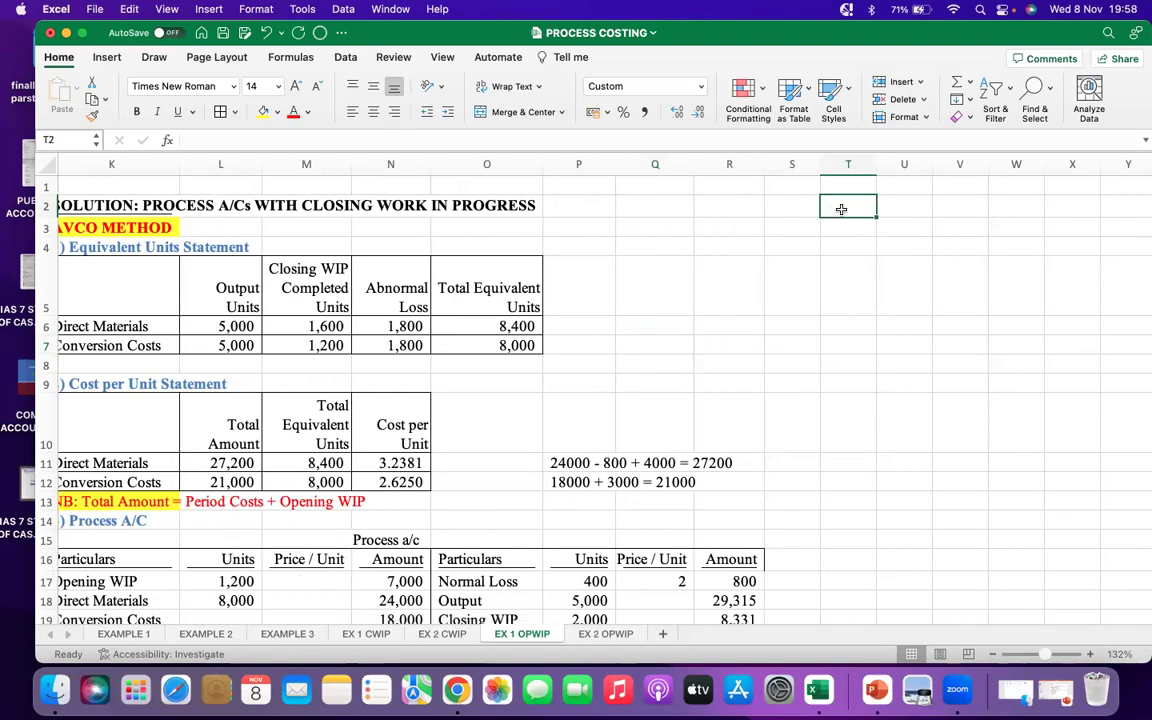
pyautogui.click(790, 226)
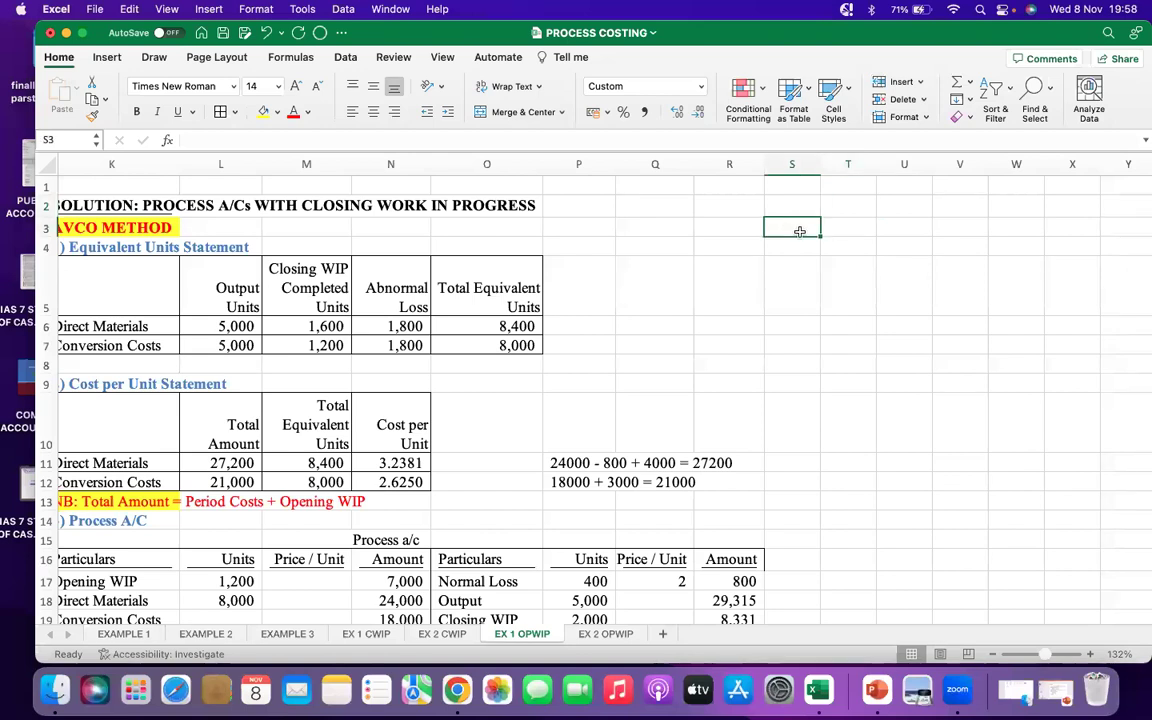
pyautogui.click(826, 226)
pyautogui.write('FIFO MET')
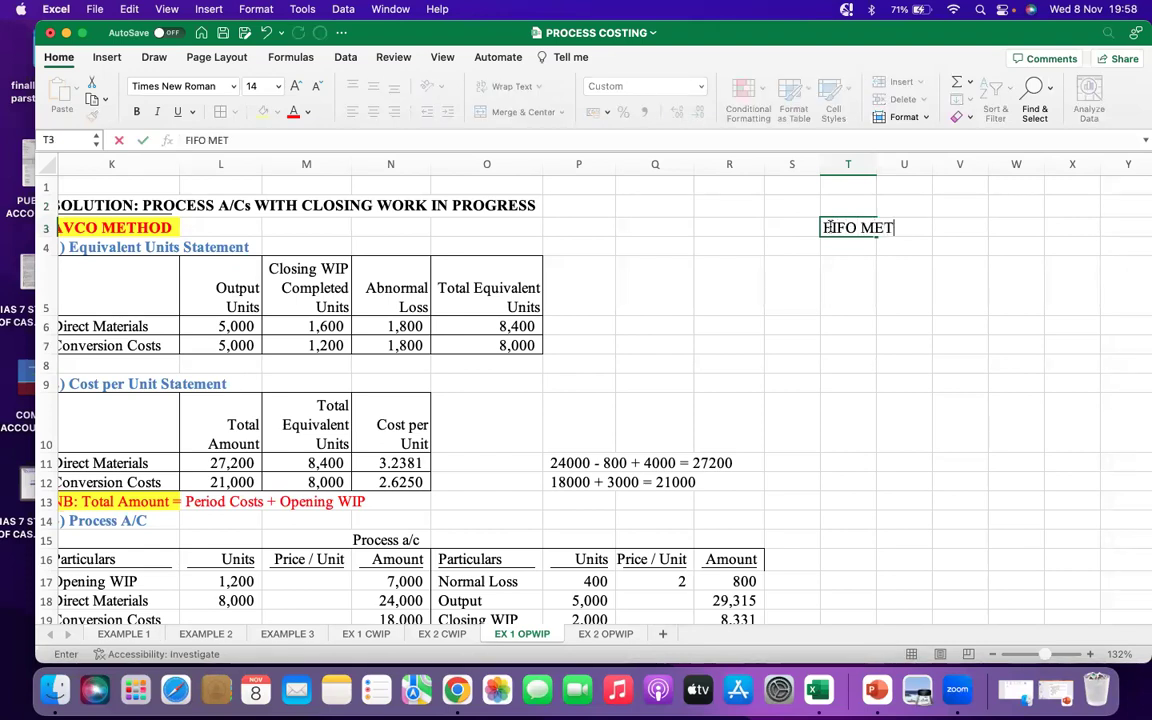
pyautogui.write('HOD')
pyautogui.press('Return')
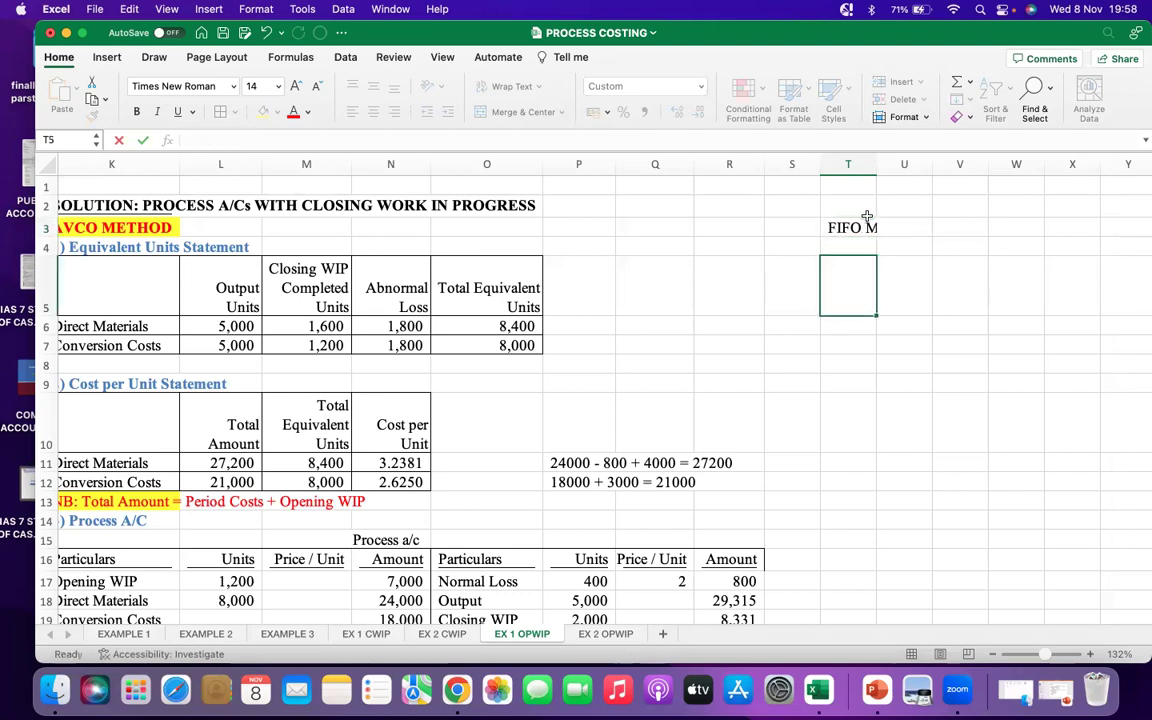
# Format the FIFO METHOD heading in T3 as bold red text with yellow fill and widen column T.
pyautogui.click(851, 226)
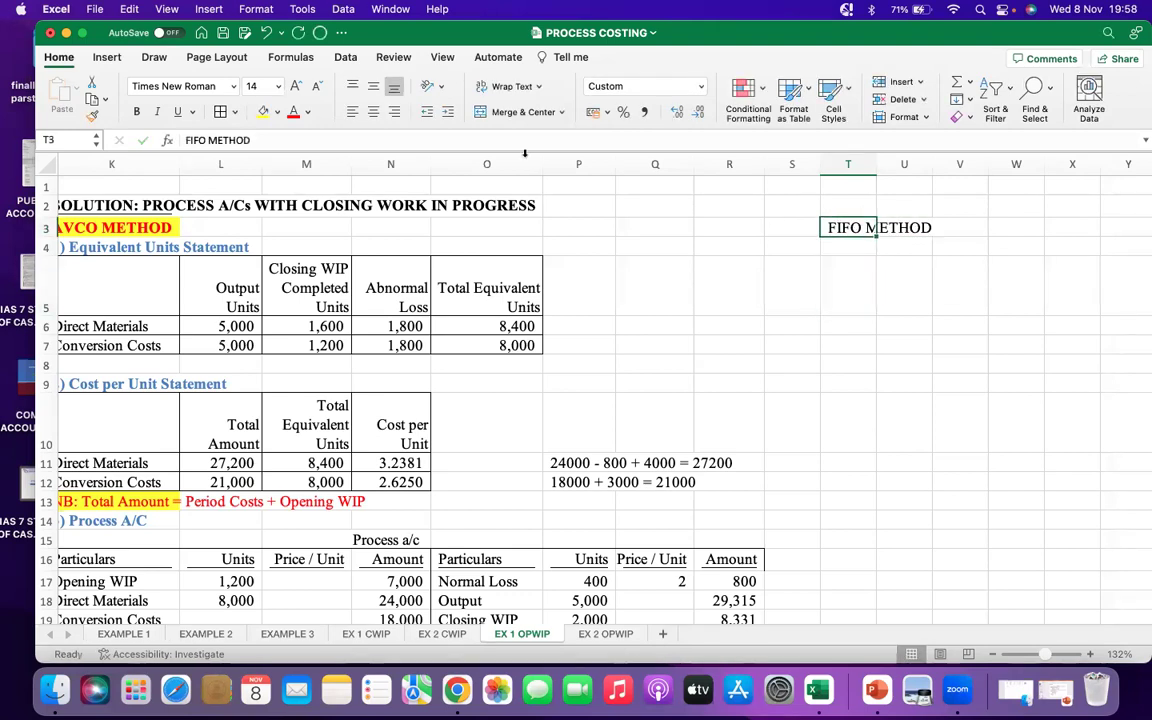
pyautogui.click(292, 114)
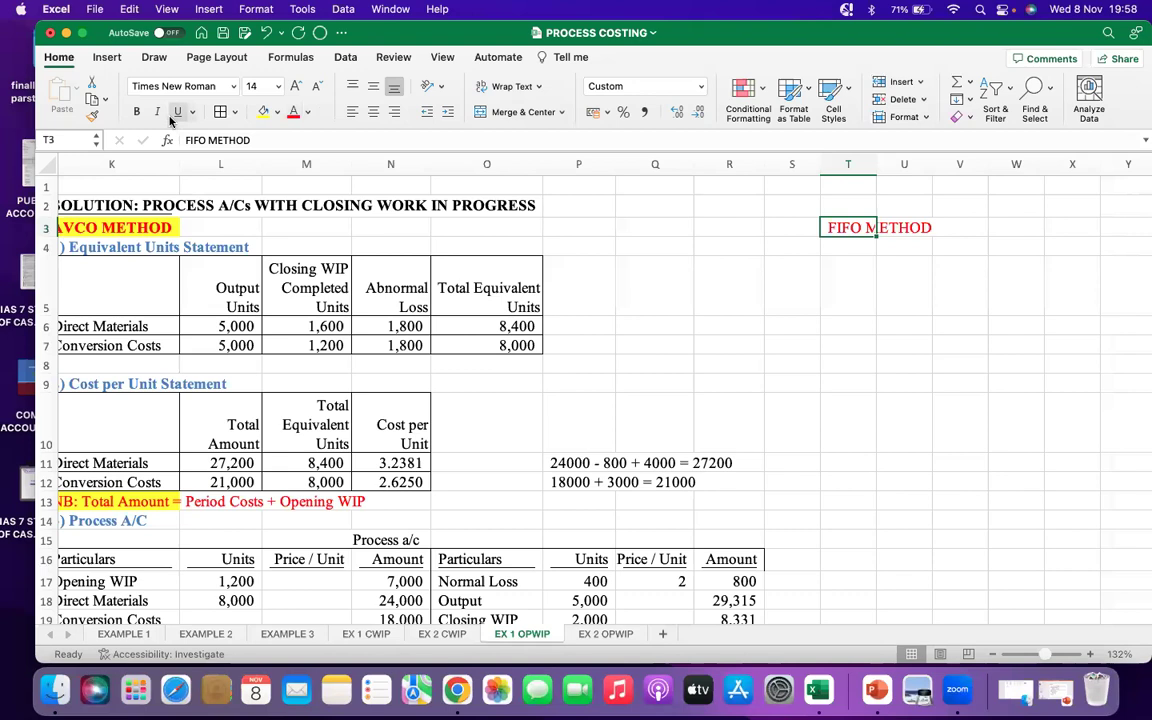
pyautogui.click(138, 112)
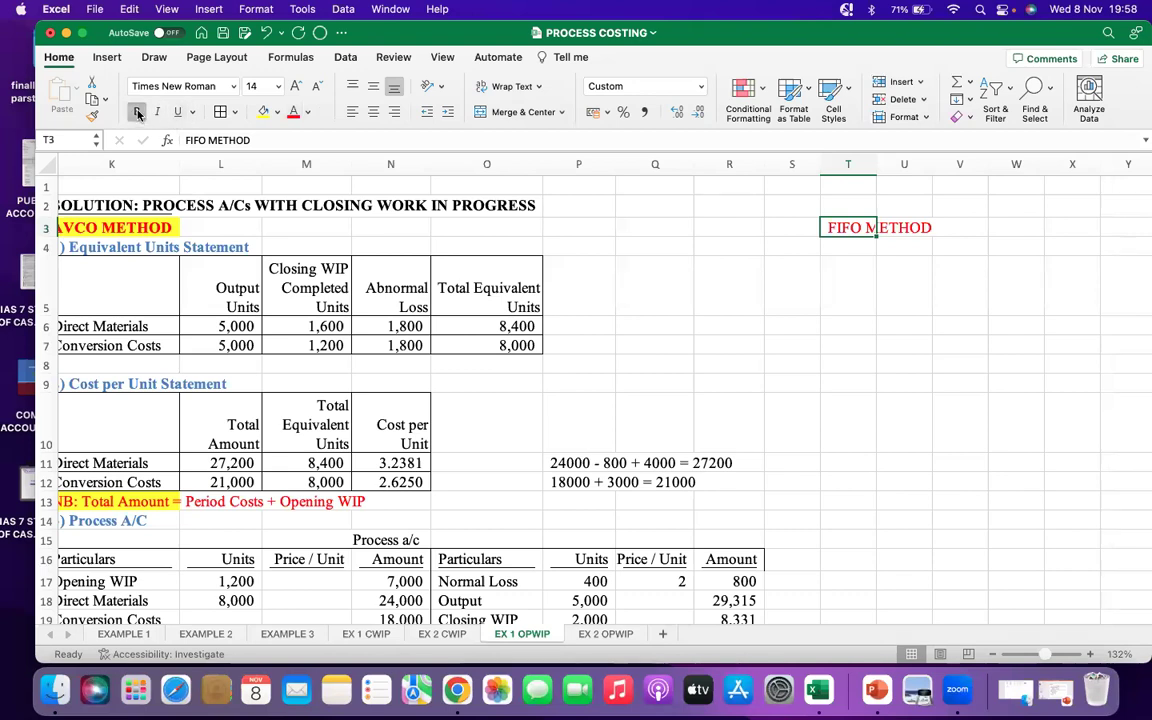
pyautogui.click(261, 112)
pyautogui.click(867, 278)
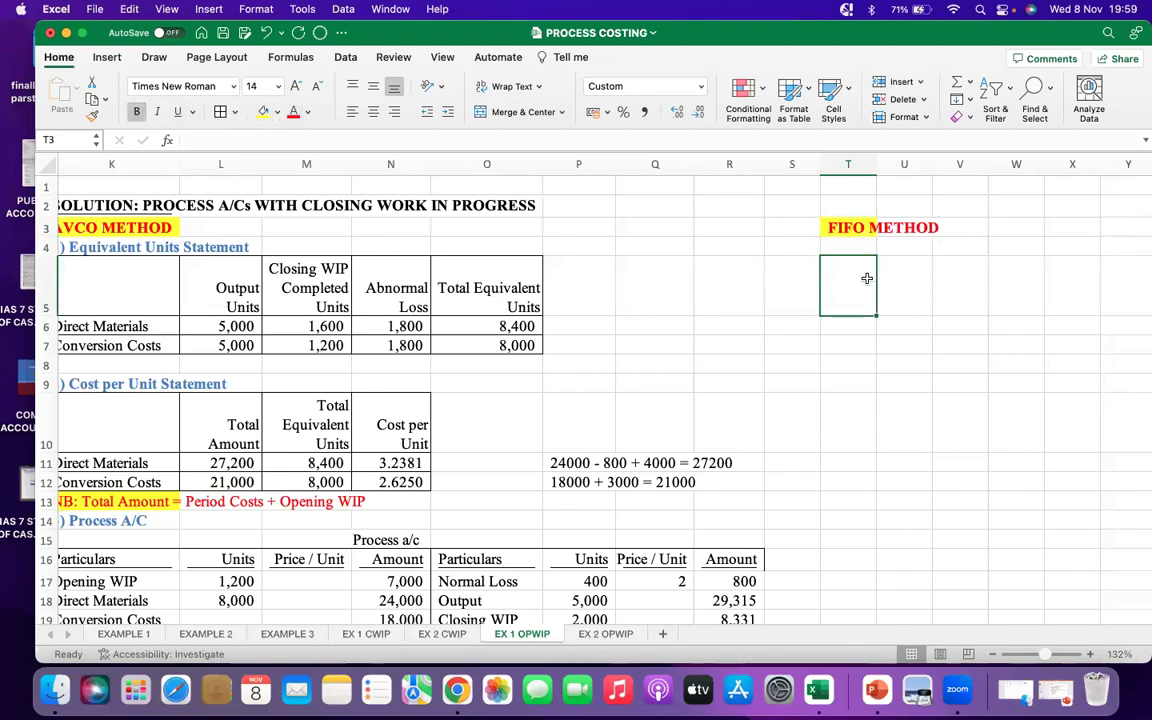
pyautogui.moveTo(875, 162); pyautogui.dragTo(925, 162)
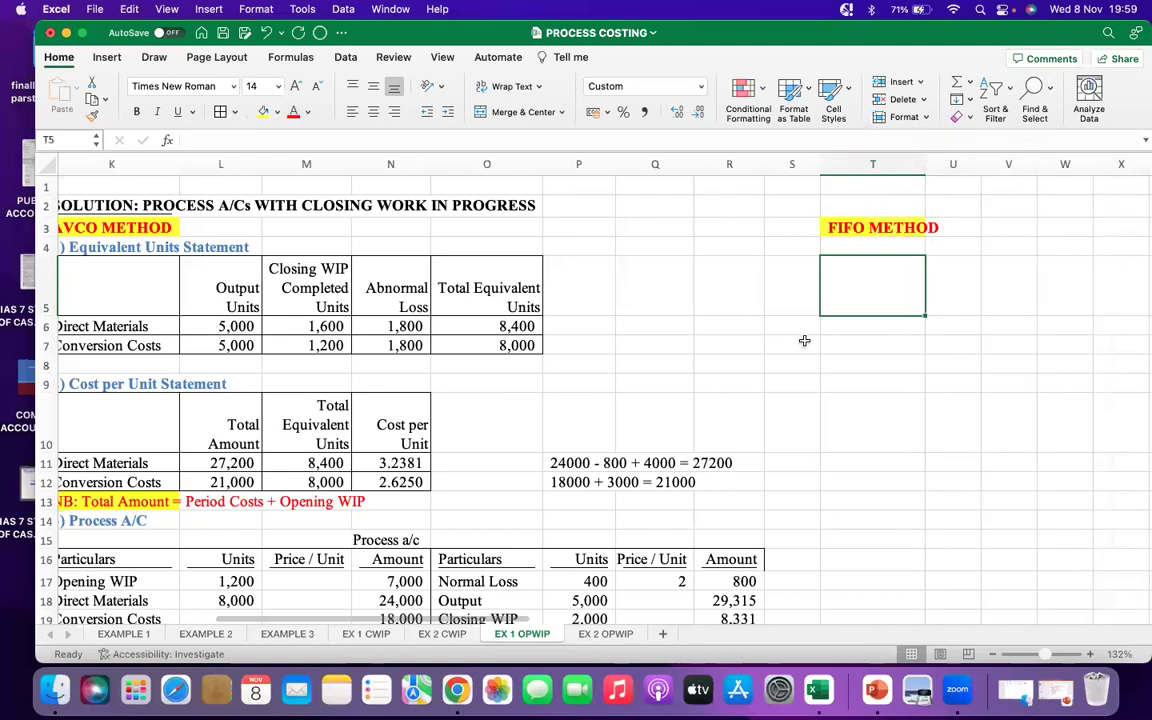
# Copy the Equivalent Units Statement heading and row labels from K4:K7 to T4, under the FIFO METHOD heading.
pyautogui.scroll(-1, 496, 503)
pyautogui.moveTo(502, 620); pyautogui.dragTo(472, 607)
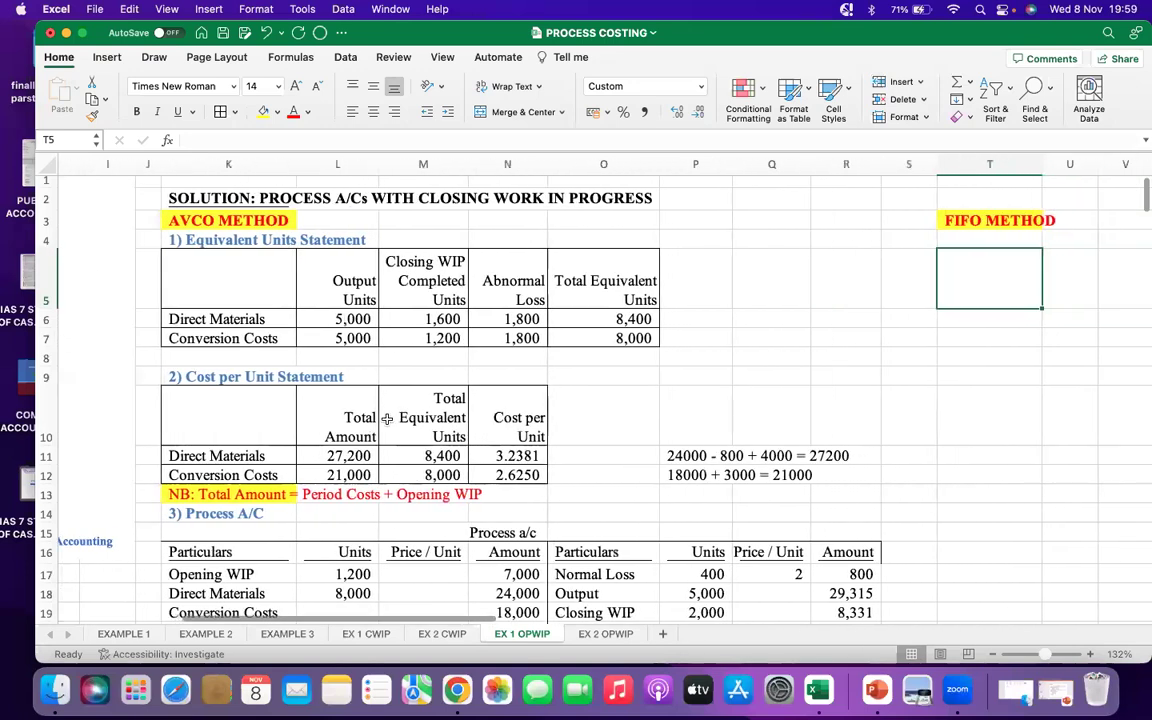
pyautogui.moveTo(200, 240); pyautogui.dragTo(286, 332)
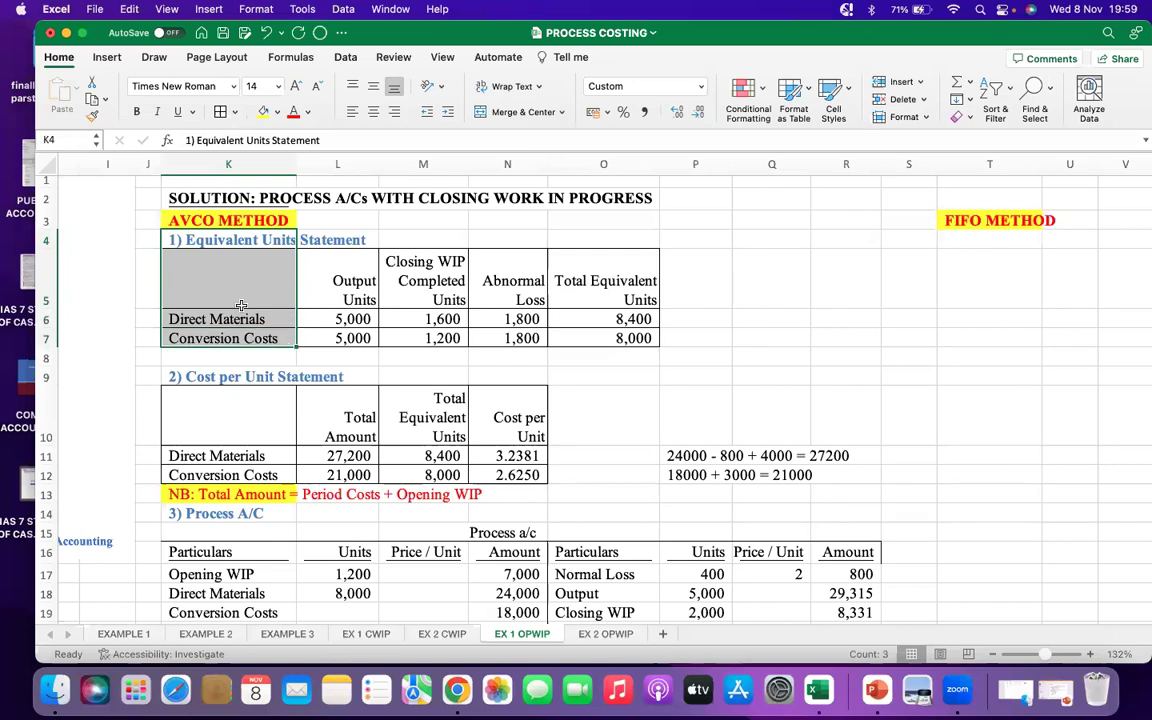
pyautogui.rightClick(232, 264)
pyautogui.click(251, 288)
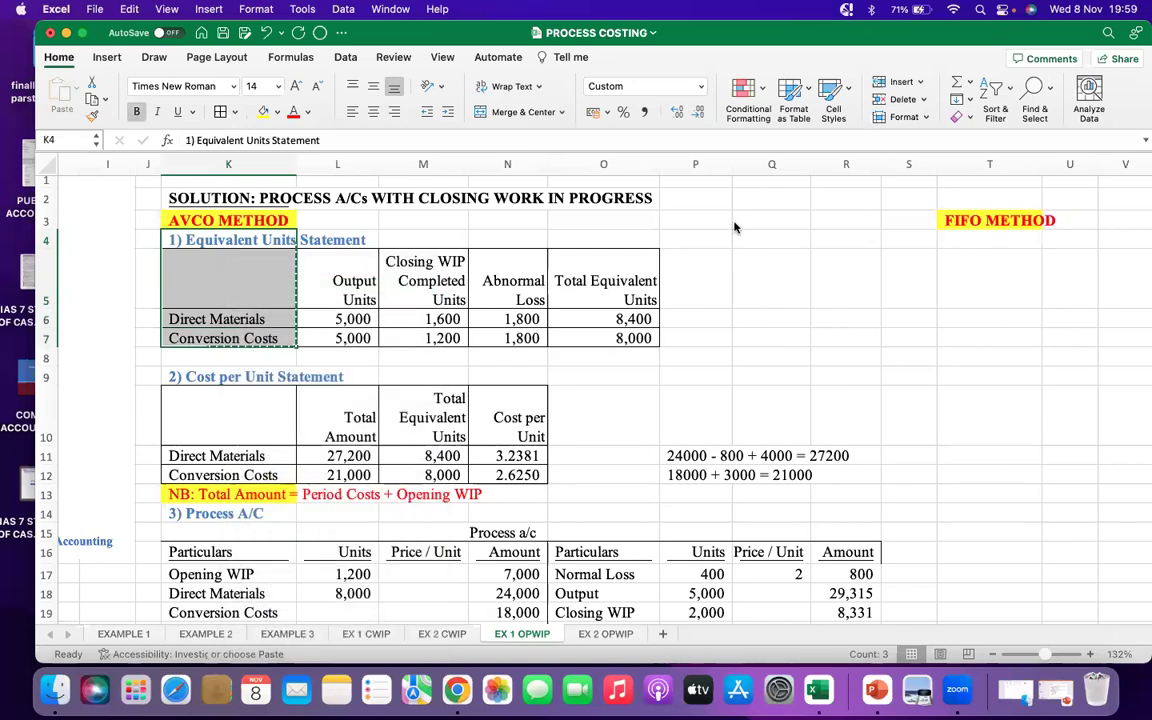
pyautogui.rightClick(942, 242)
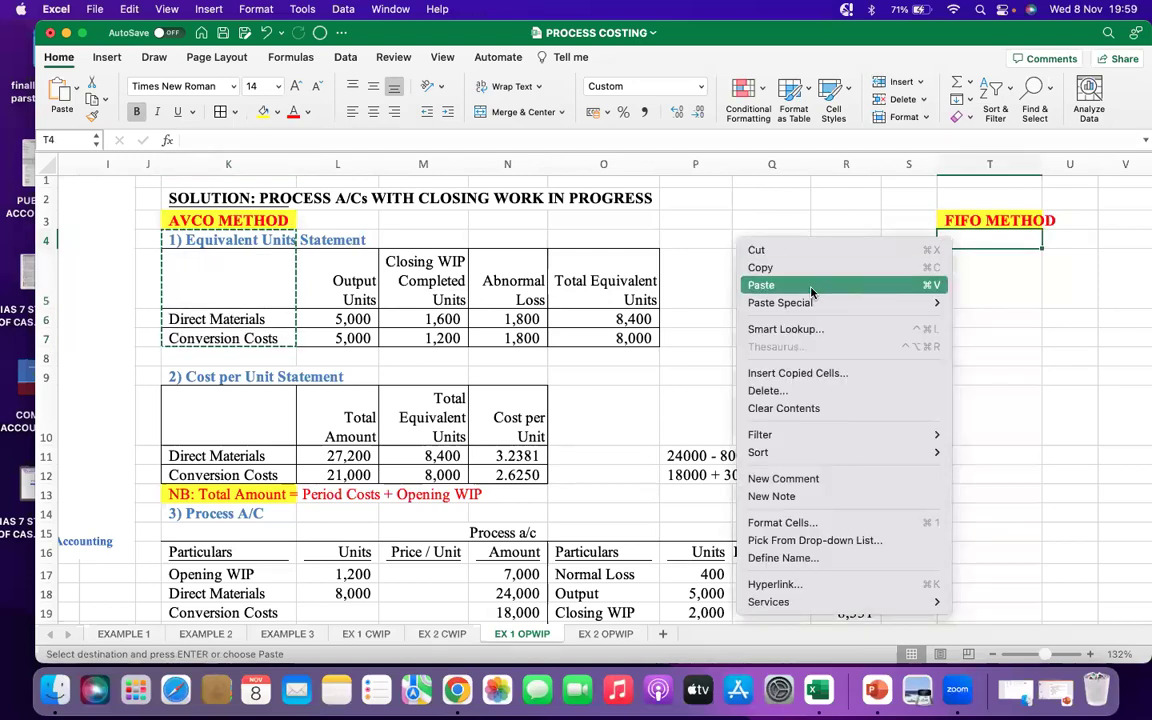
pyautogui.click(822, 287)
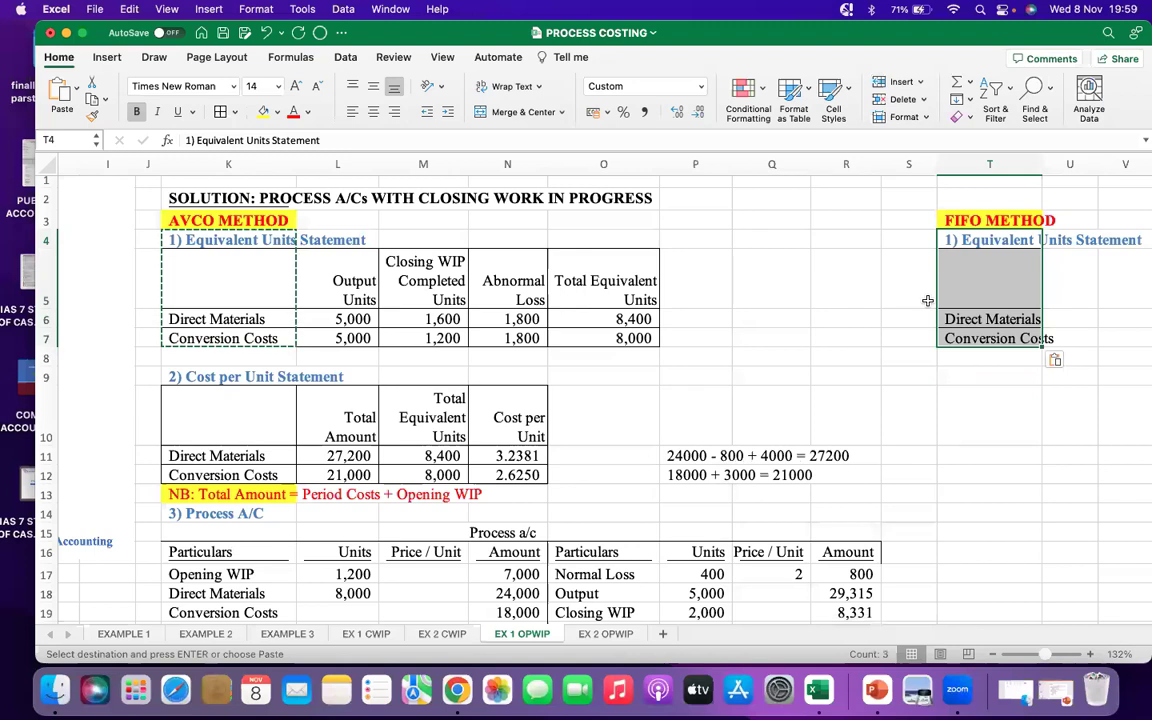
pyautogui.click(1046, 260)
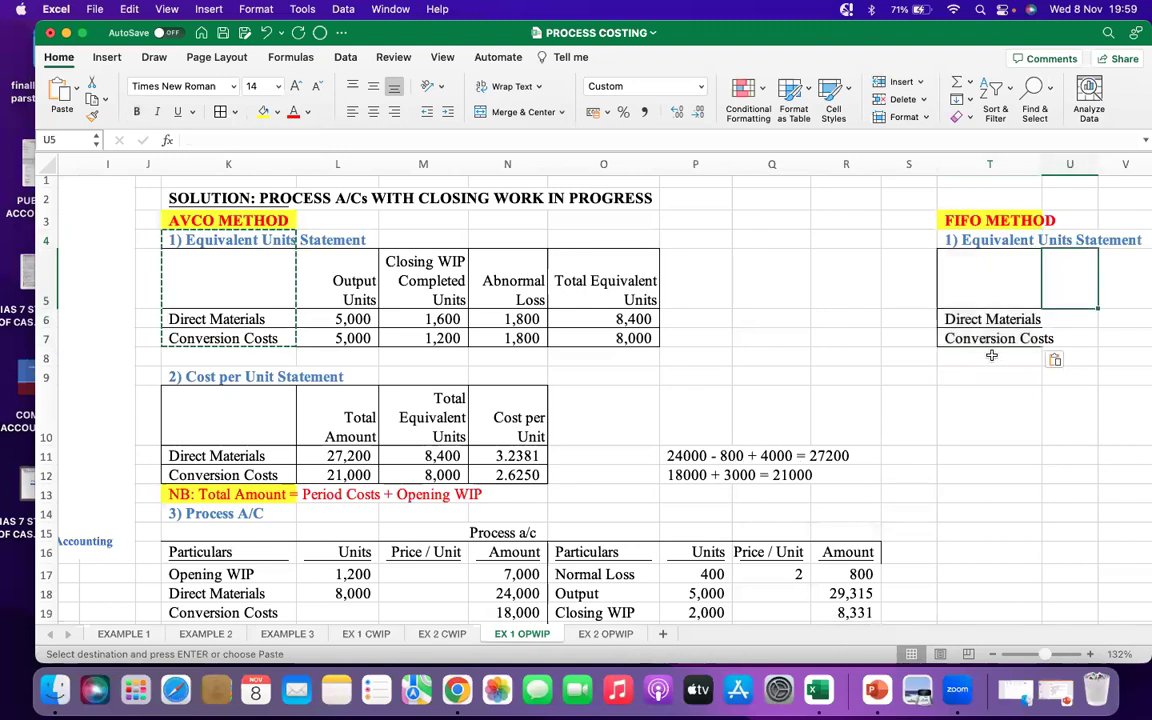
# Copy the Cost per Unit Statement heading and row labels from K9:K12 to T9.
pyautogui.scroll(-5, 496, 386)
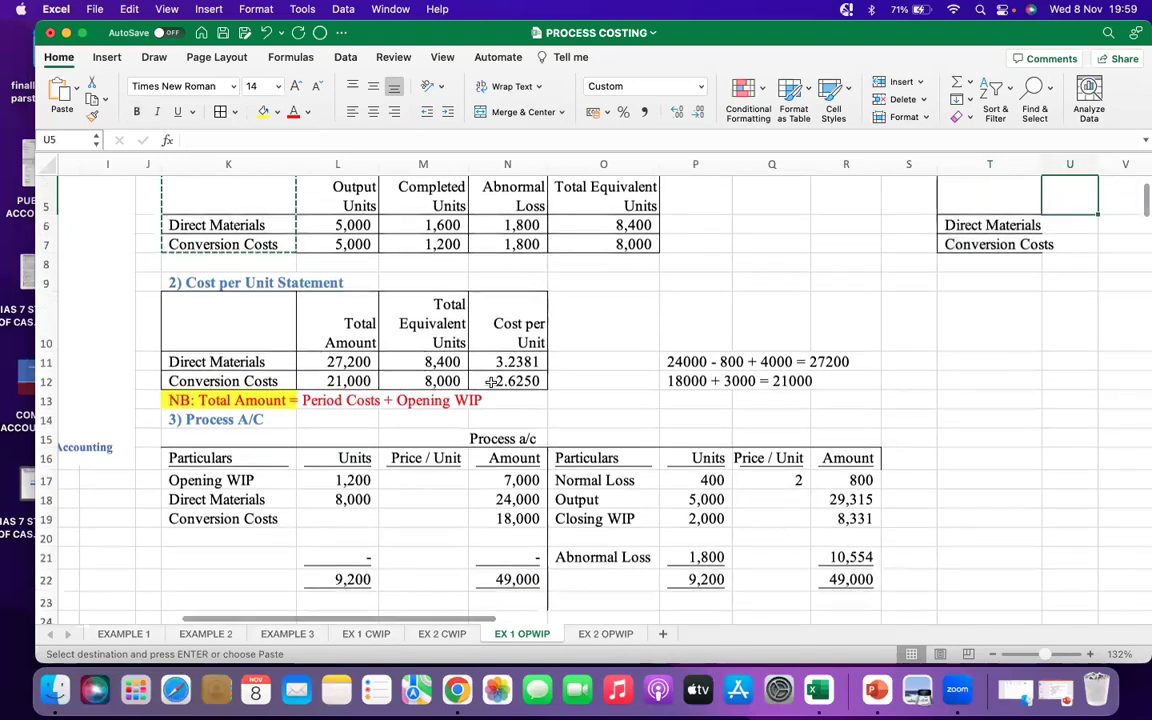
pyautogui.moveTo(201, 287); pyautogui.dragTo(203, 378)
pyautogui.rightClick(201, 345)
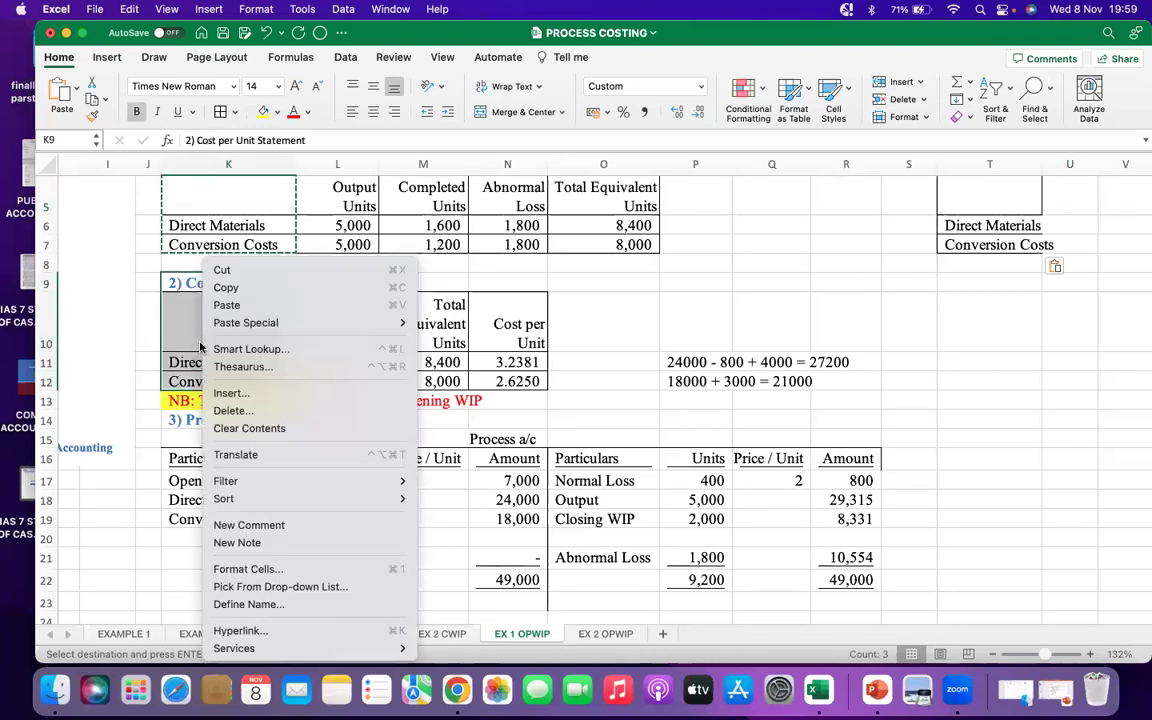
pyautogui.click(235, 286)
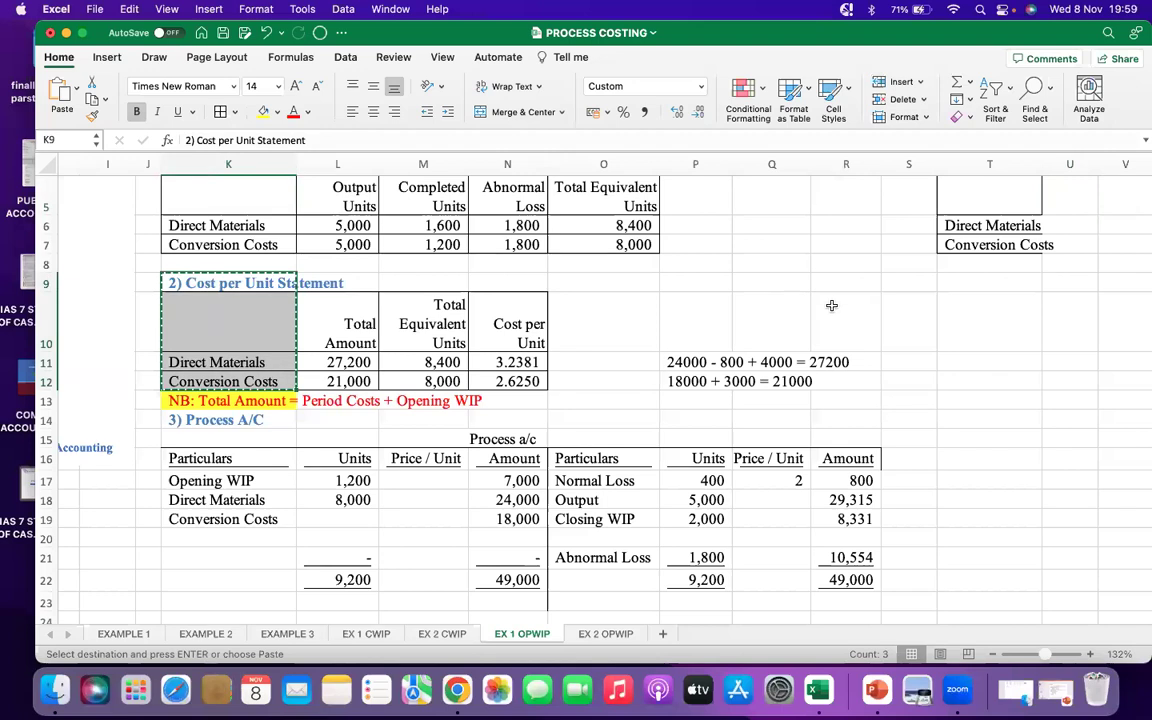
pyautogui.rightClick(946, 284)
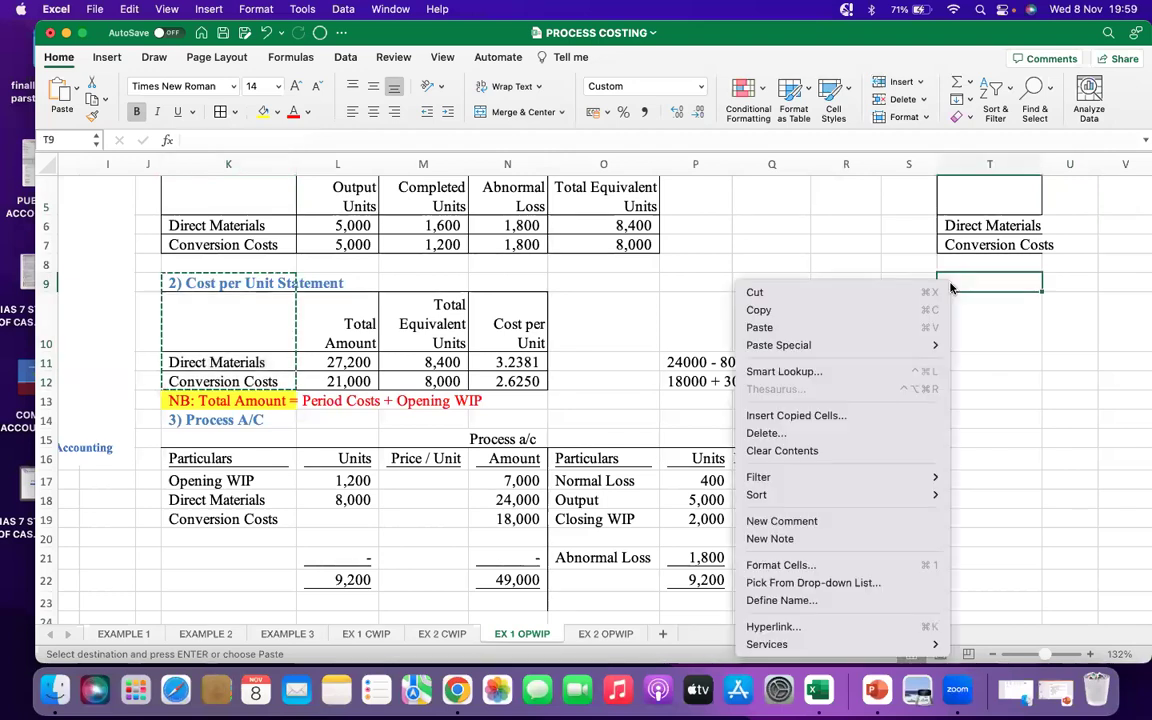
pyautogui.click(789, 328)
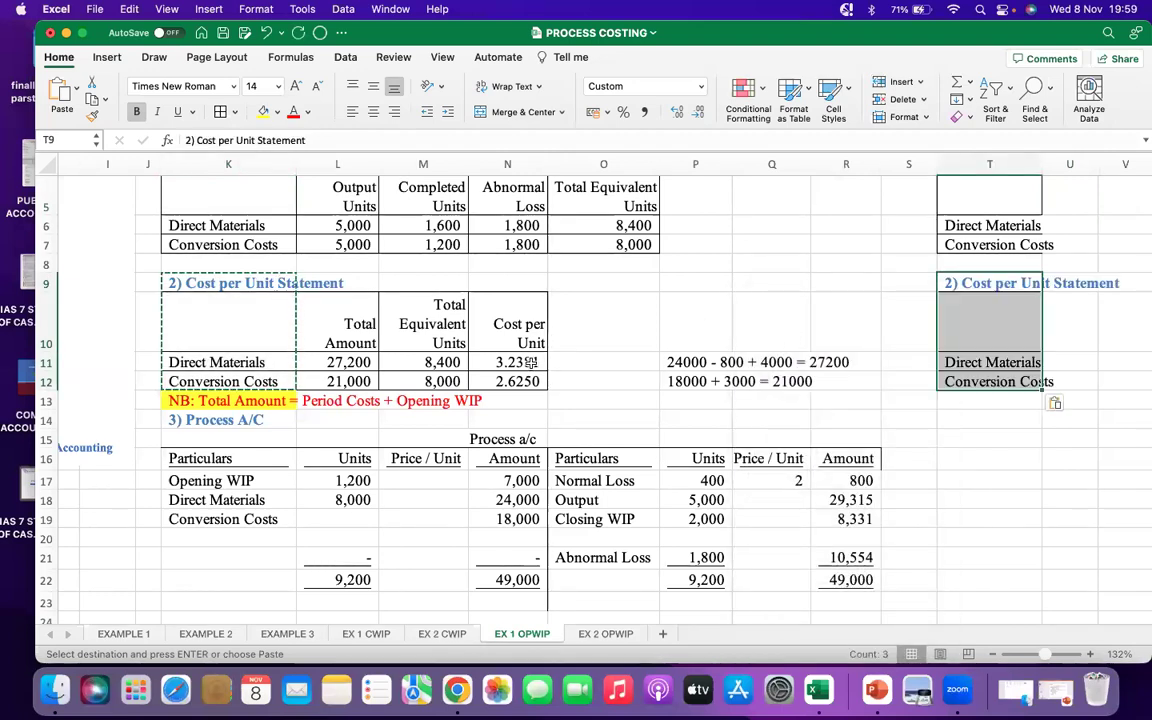
# Copy the whole AVCO Process A/C block in K14:R22 to T14 for the FIFO solution.
pyautogui.scroll(-3, 480, 334)
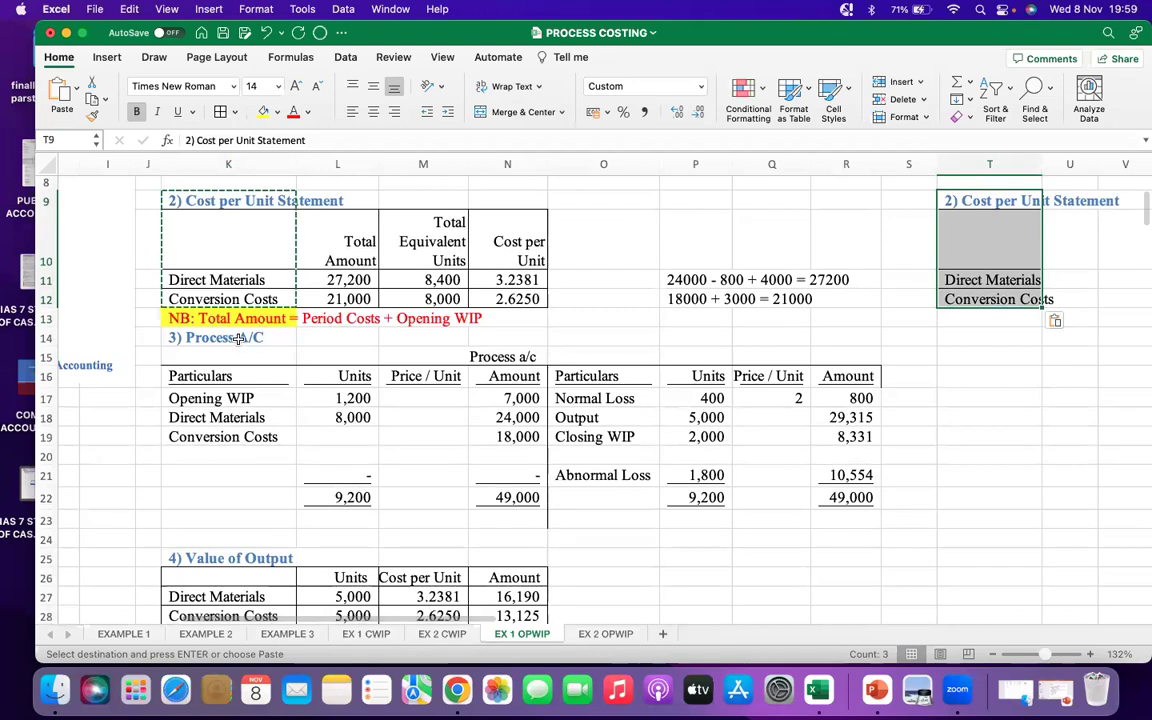
pyautogui.moveTo(255, 337); pyautogui.dragTo(340, 376)
pyautogui.moveTo(493, 413); pyautogui.dragTo(785, 441)
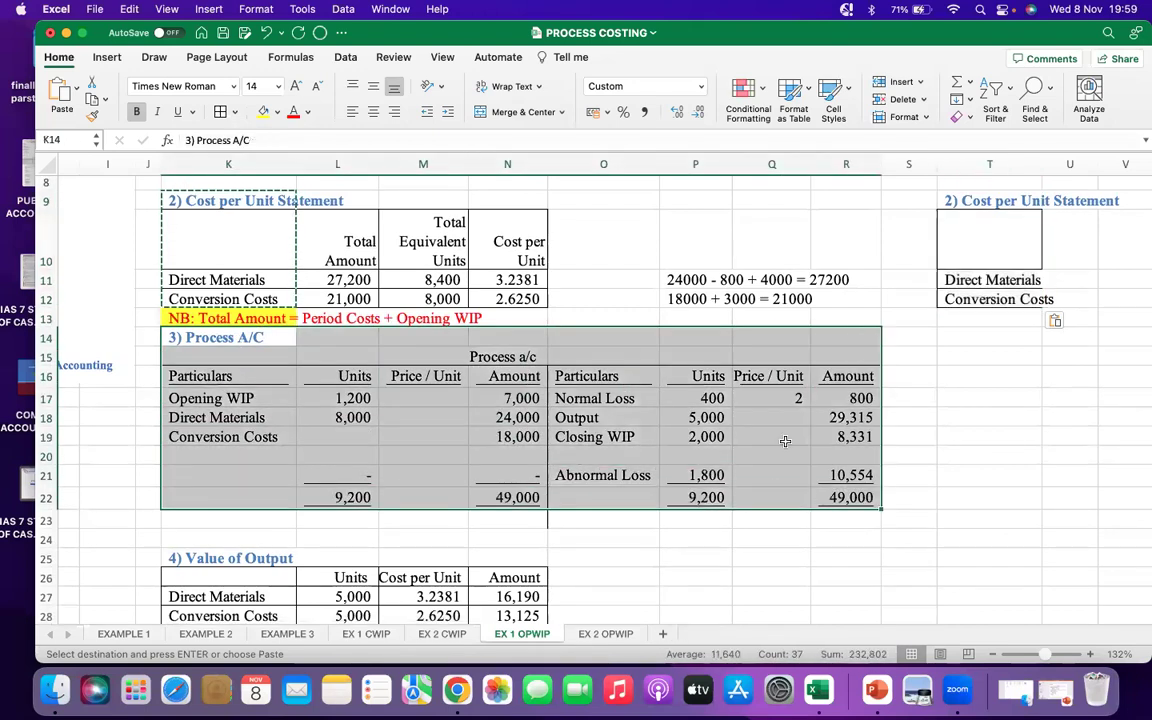
pyautogui.rightClick(638, 355)
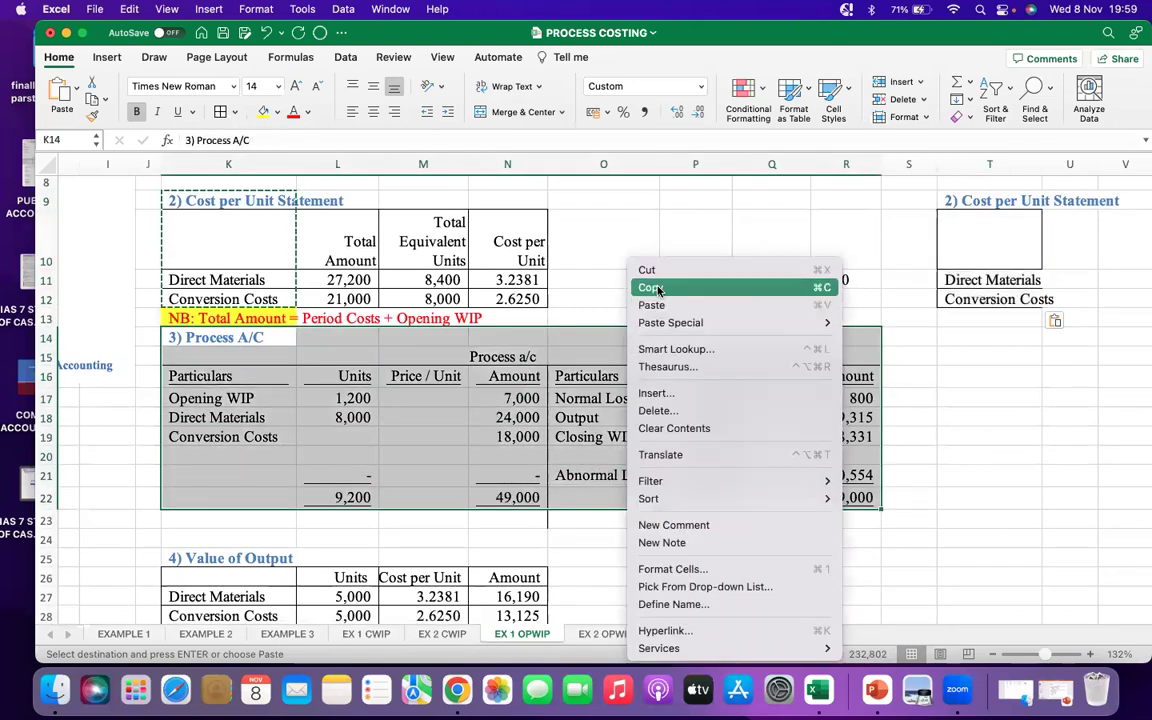
pyautogui.click(777, 282)
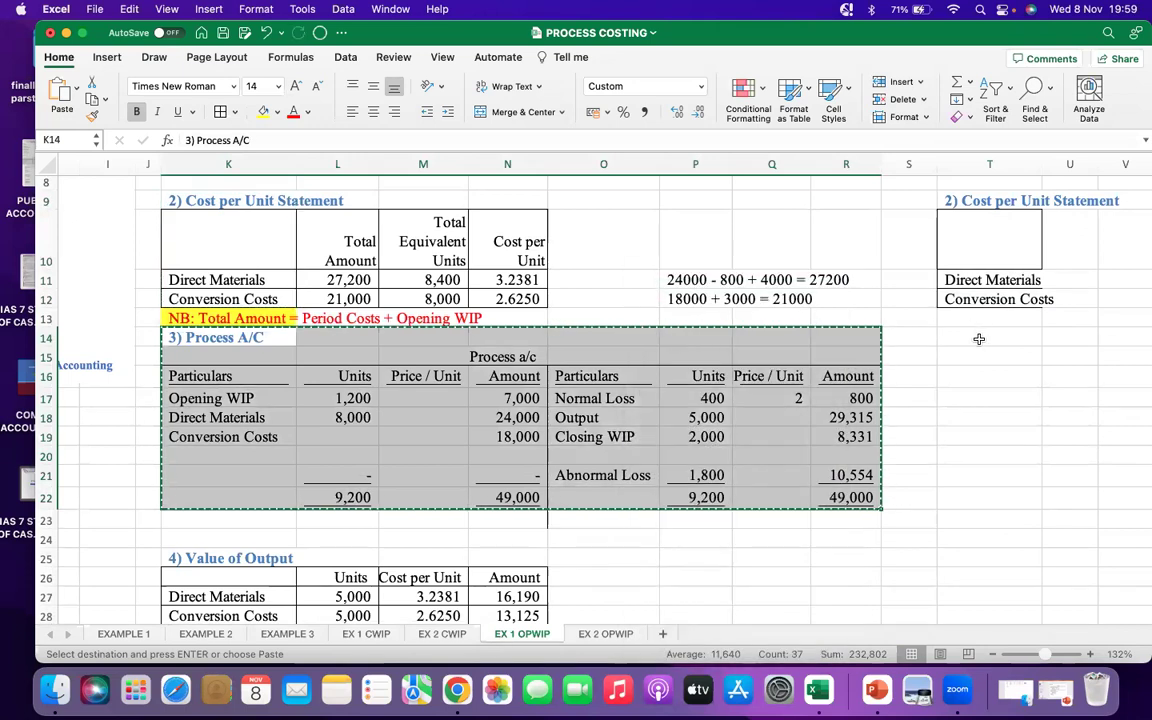
pyautogui.rightClick(975, 340)
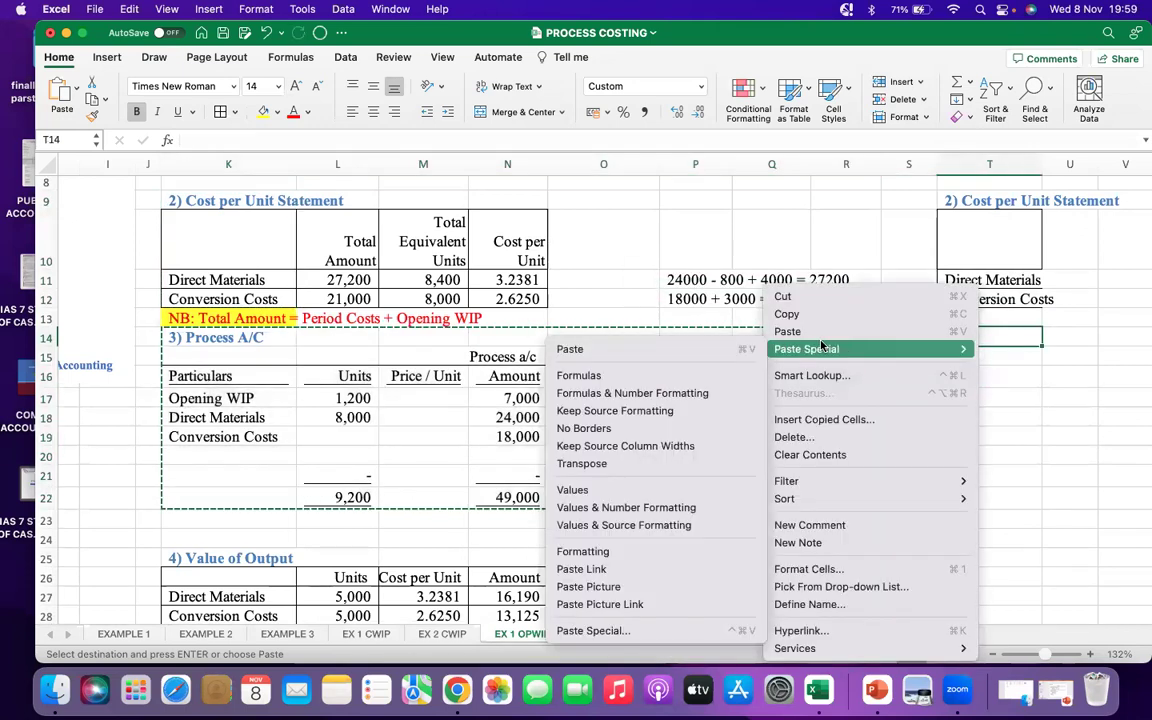
pyautogui.click(804, 333)
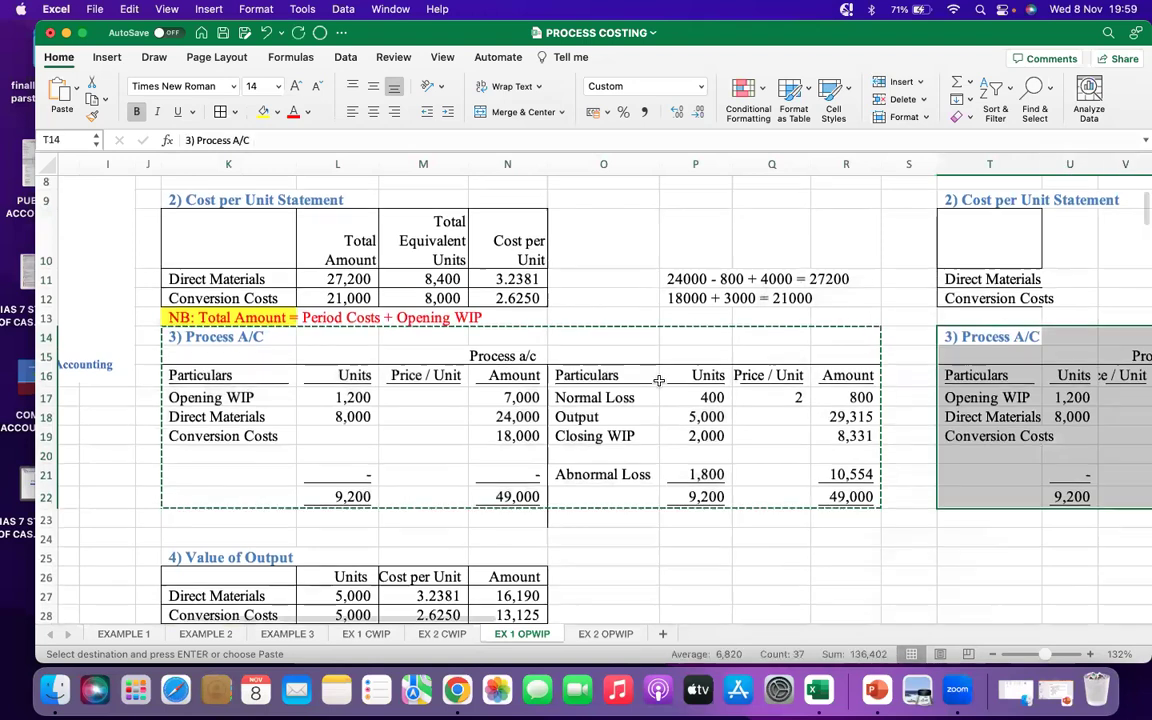
# Copy the Value of Closing WIP Completed heading and row labels from K30:K33 to T25.
pyautogui.scroll(-3, 645, 384)
pyautogui.scroll(-2, 645, 384)
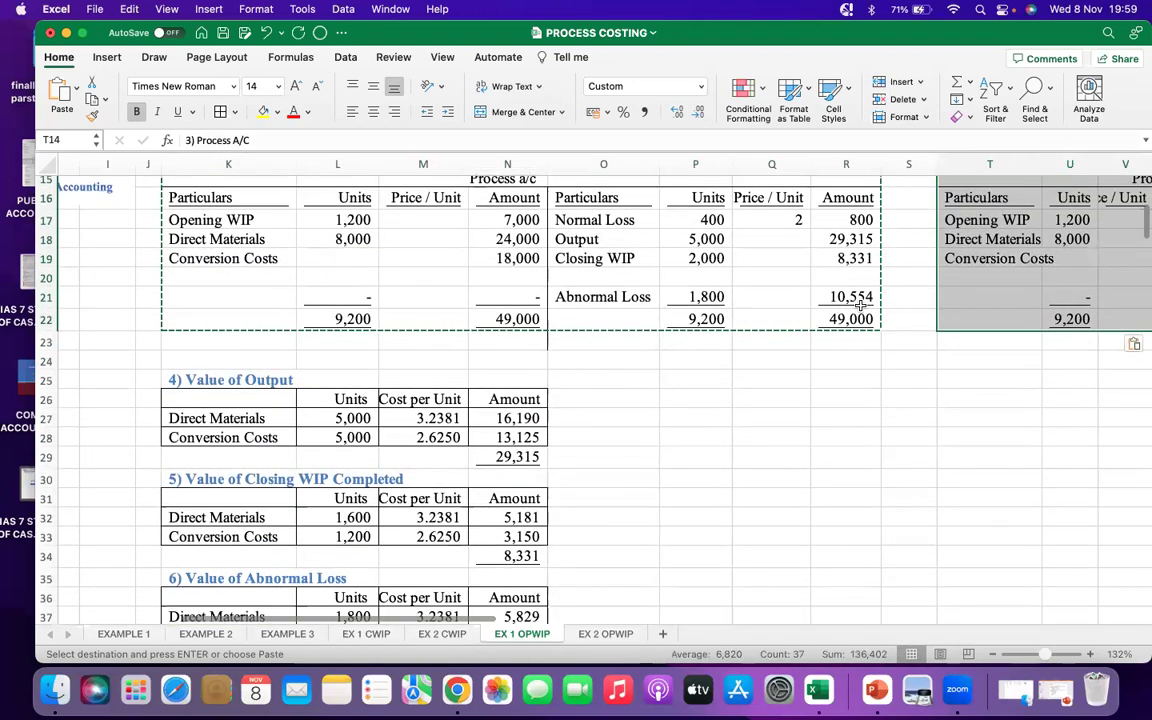
pyautogui.click(940, 360)
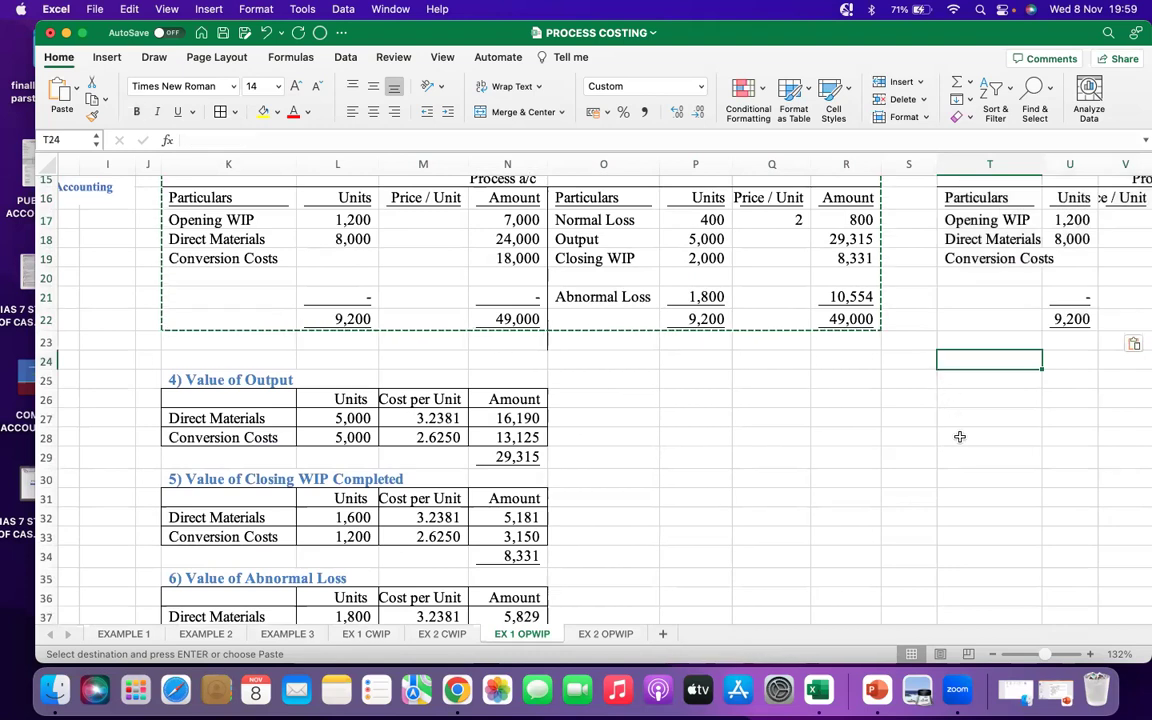
pyautogui.hscroll(3, 323, 608)
pyautogui.hscroll(2, 297, 623)
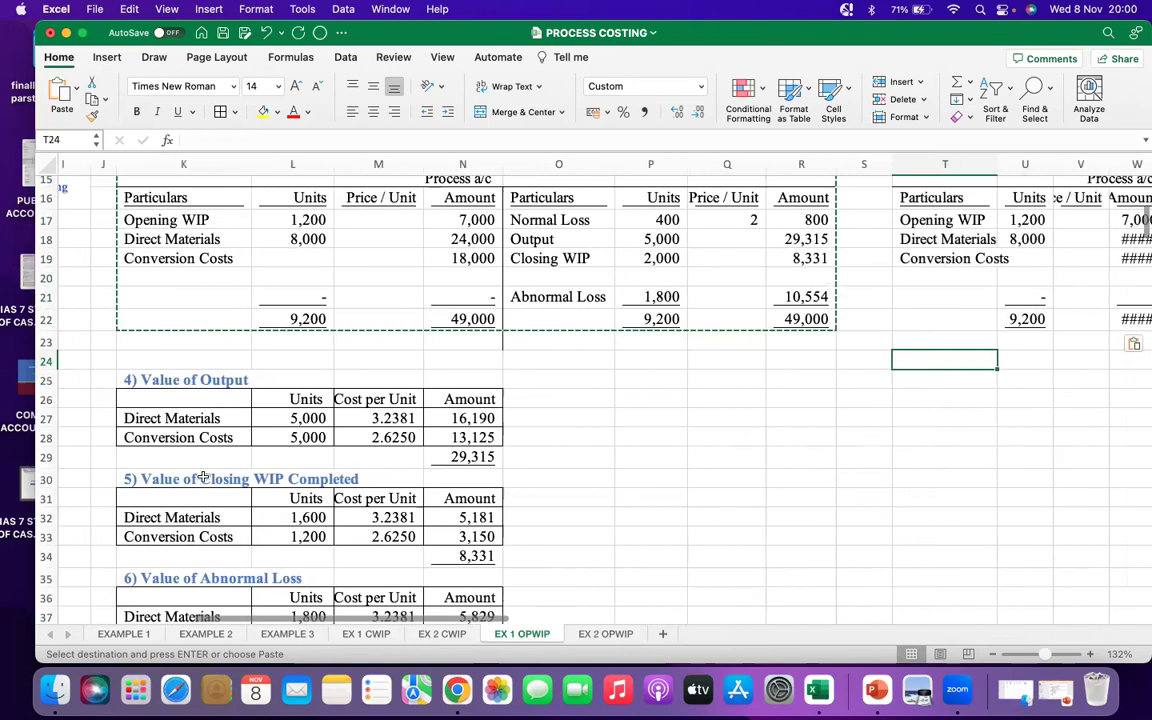
pyautogui.moveTo(185, 480); pyautogui.dragTo(185, 538)
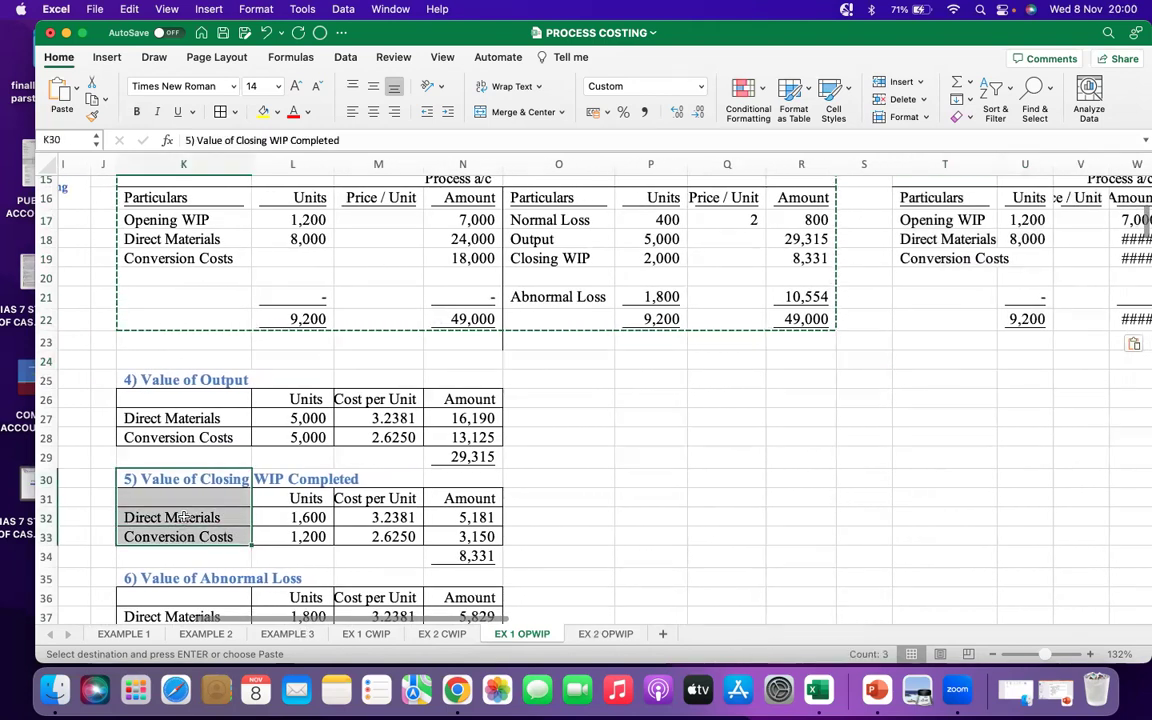
pyautogui.rightClick(186, 538)
pyautogui.click(226, 289)
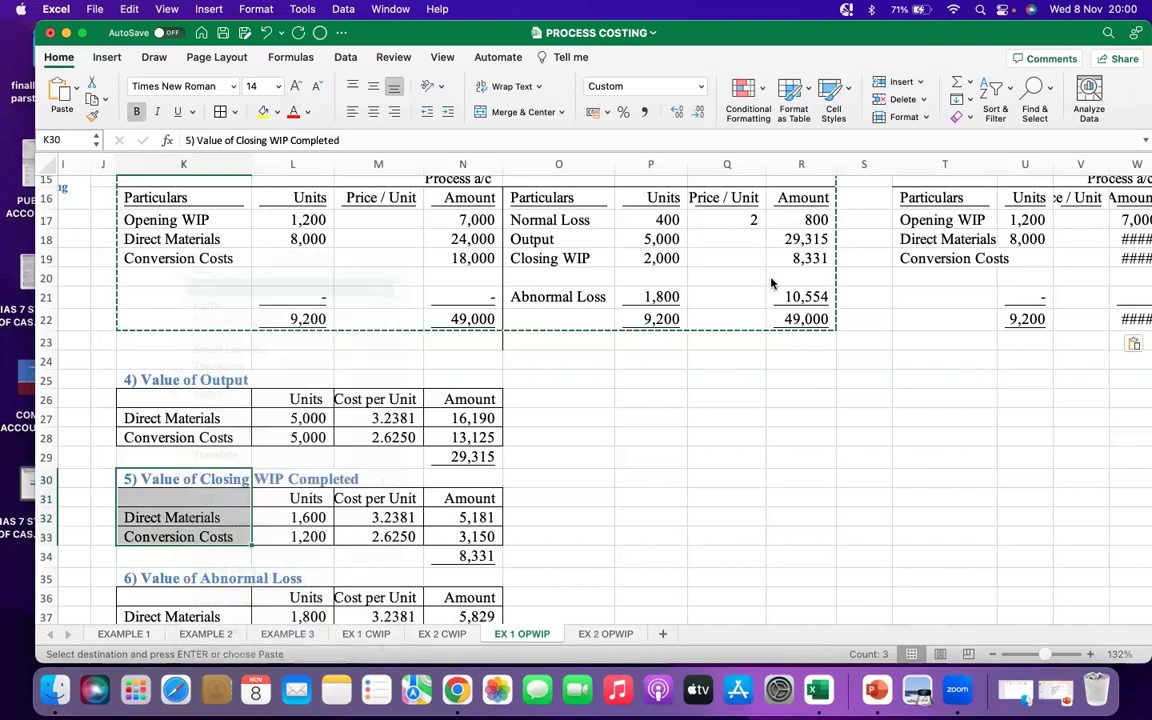
pyautogui.rightClick(924, 383)
pyautogui.click(948, 331)
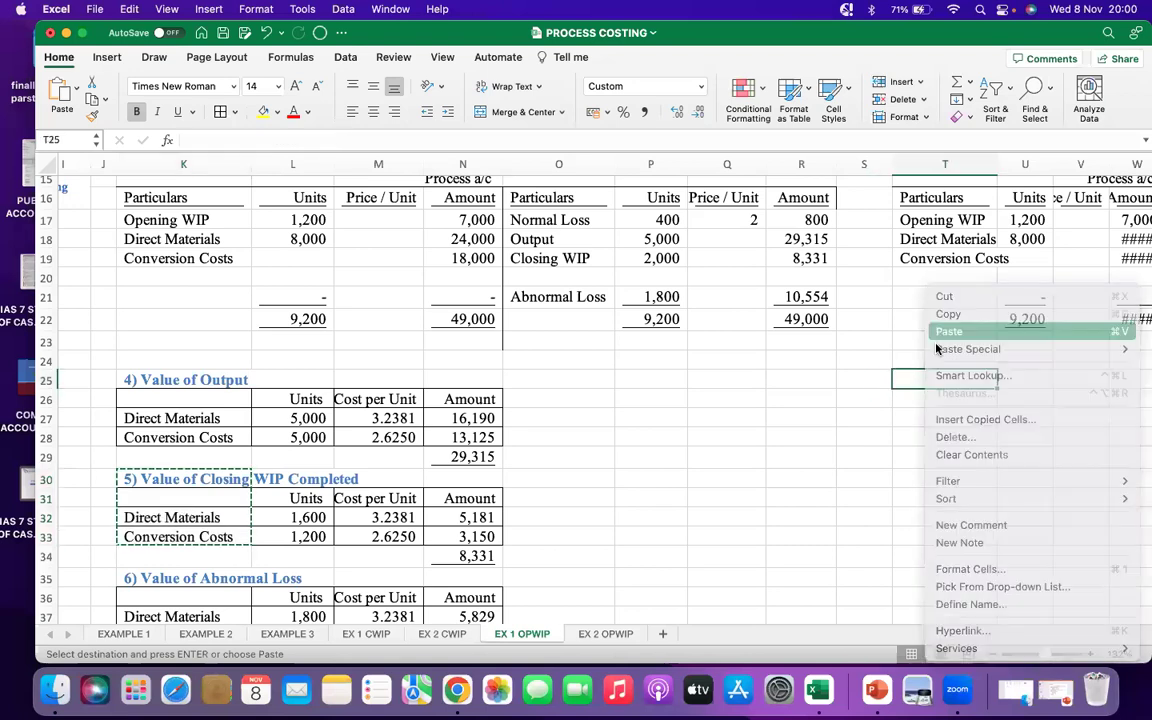
# Copy the Value of Abnormal Loss heading and row labels from K35:K38 to T30.
pyautogui.scroll(-4, 200, 420)
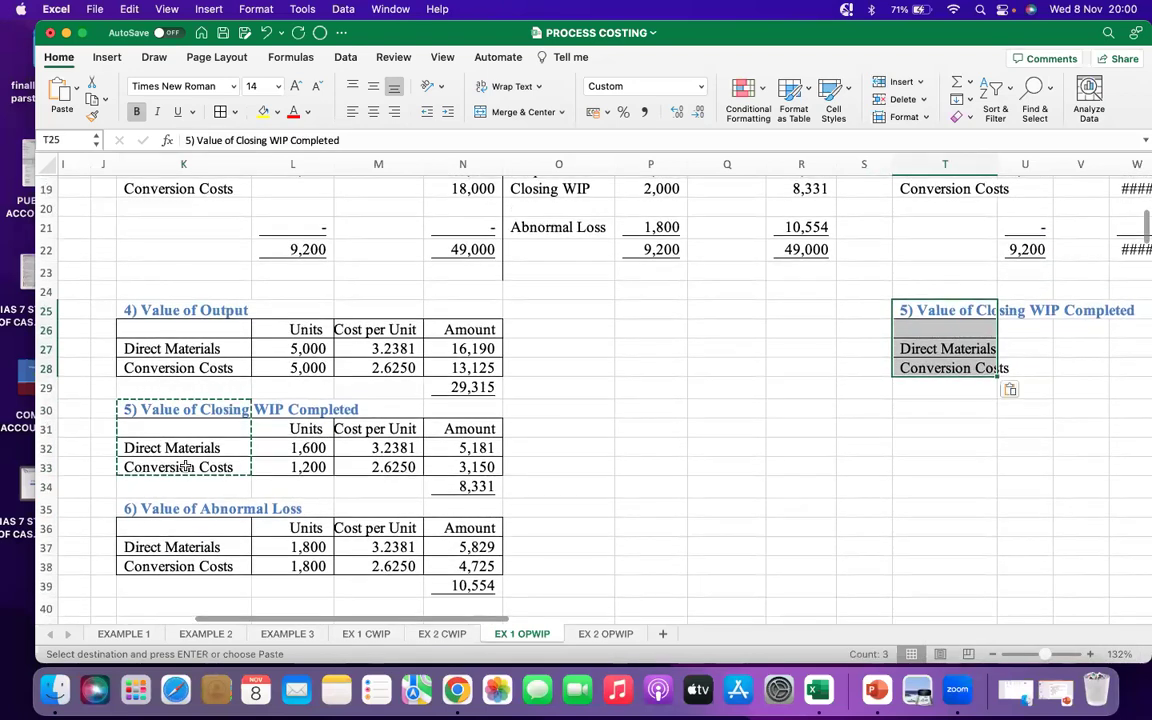
pyautogui.moveTo(165, 509); pyautogui.dragTo(170, 566)
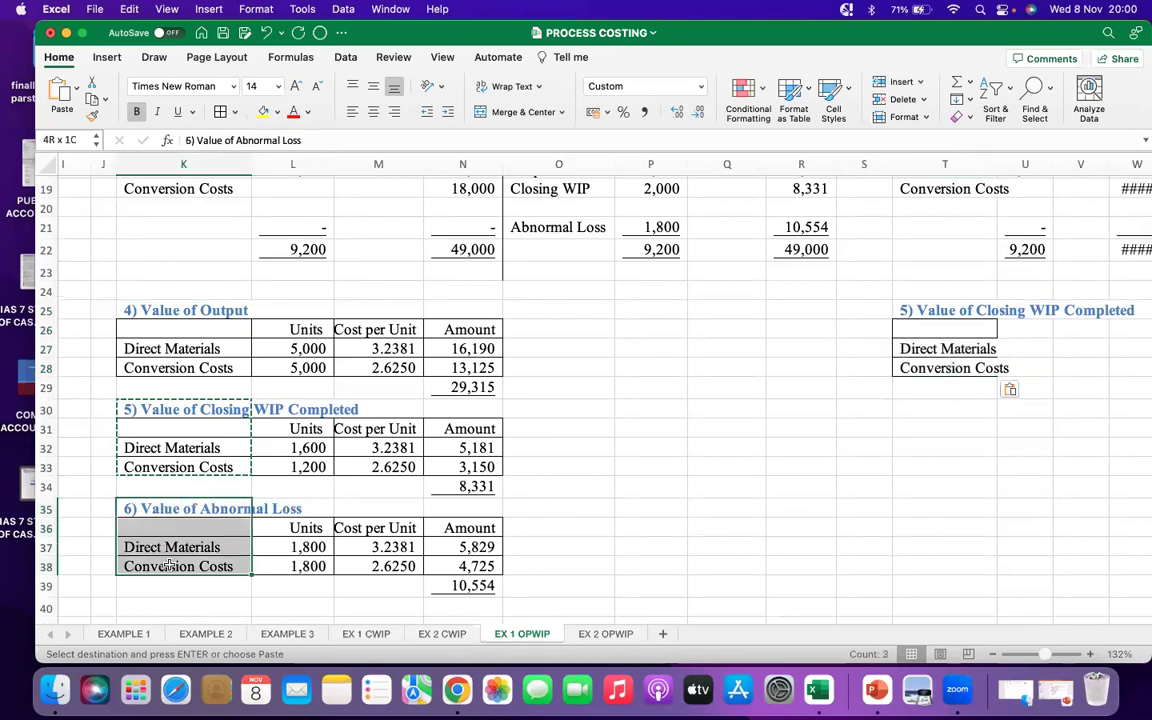
pyautogui.rightClick(167, 545)
pyautogui.click(200, 287)
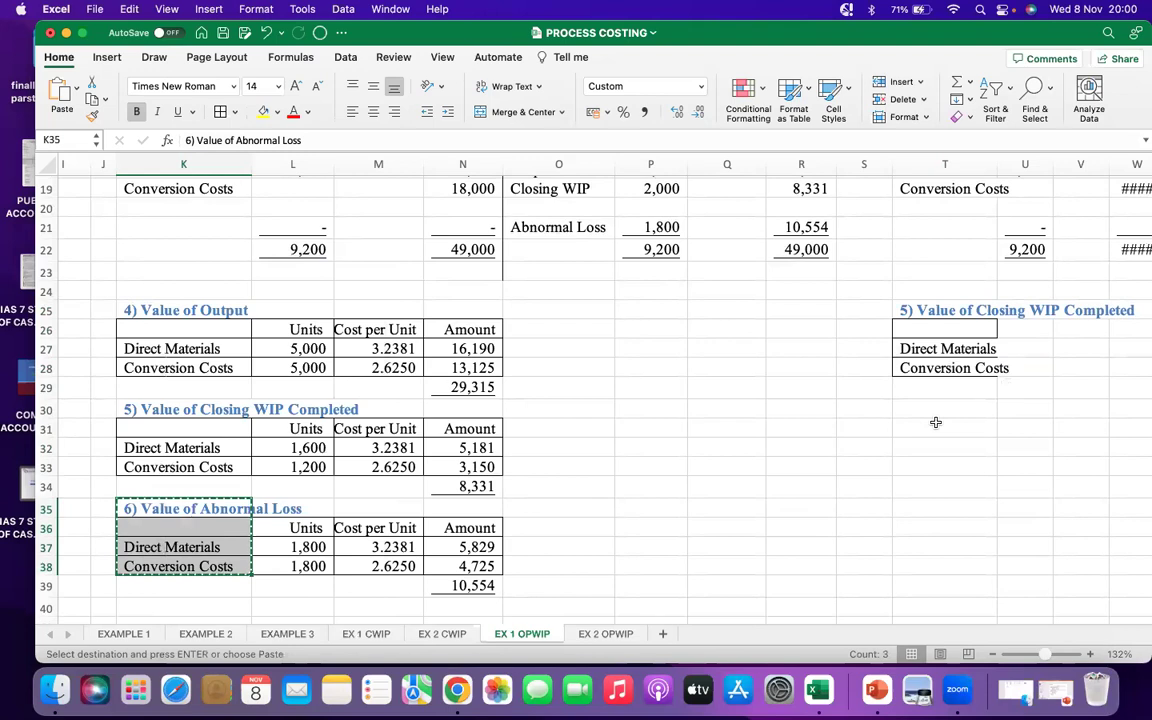
pyautogui.rightClick(937, 408)
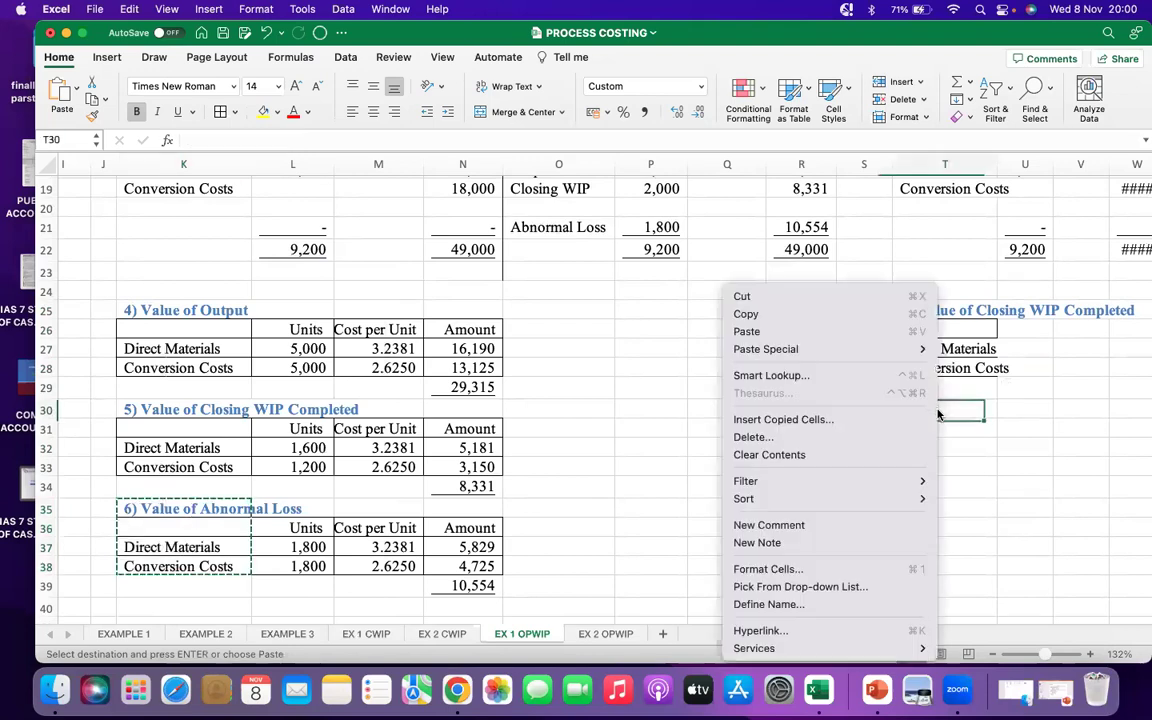
pyautogui.click(770, 332)
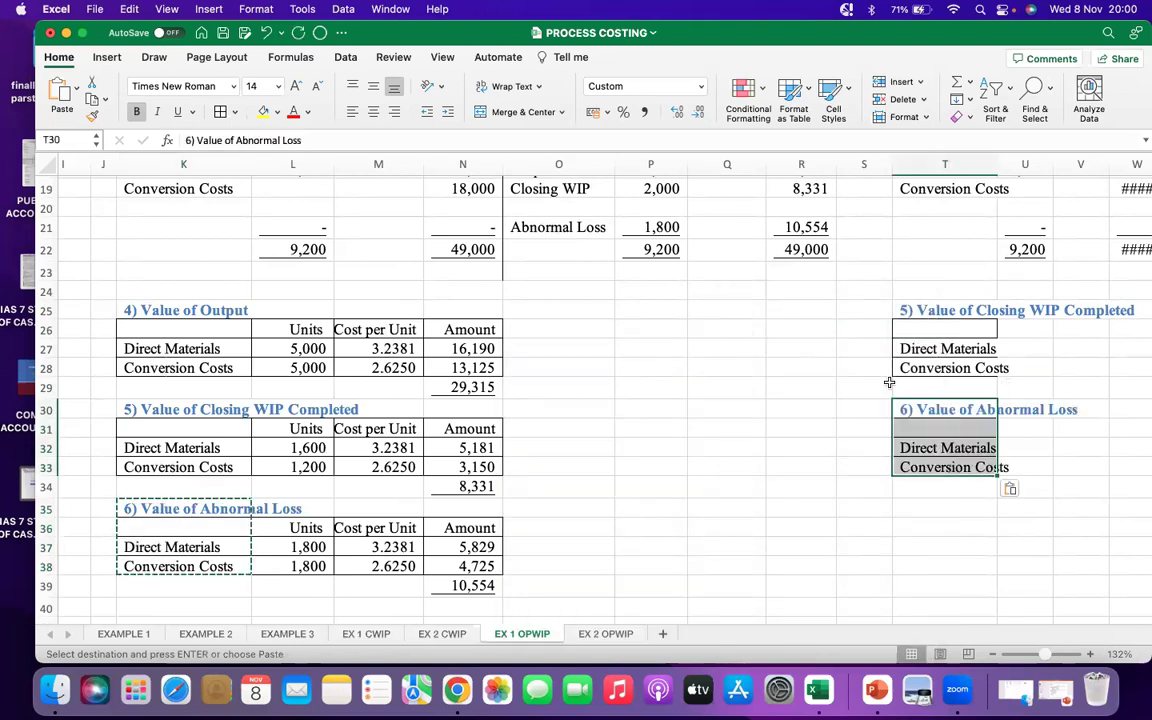
pyautogui.click(953, 506)
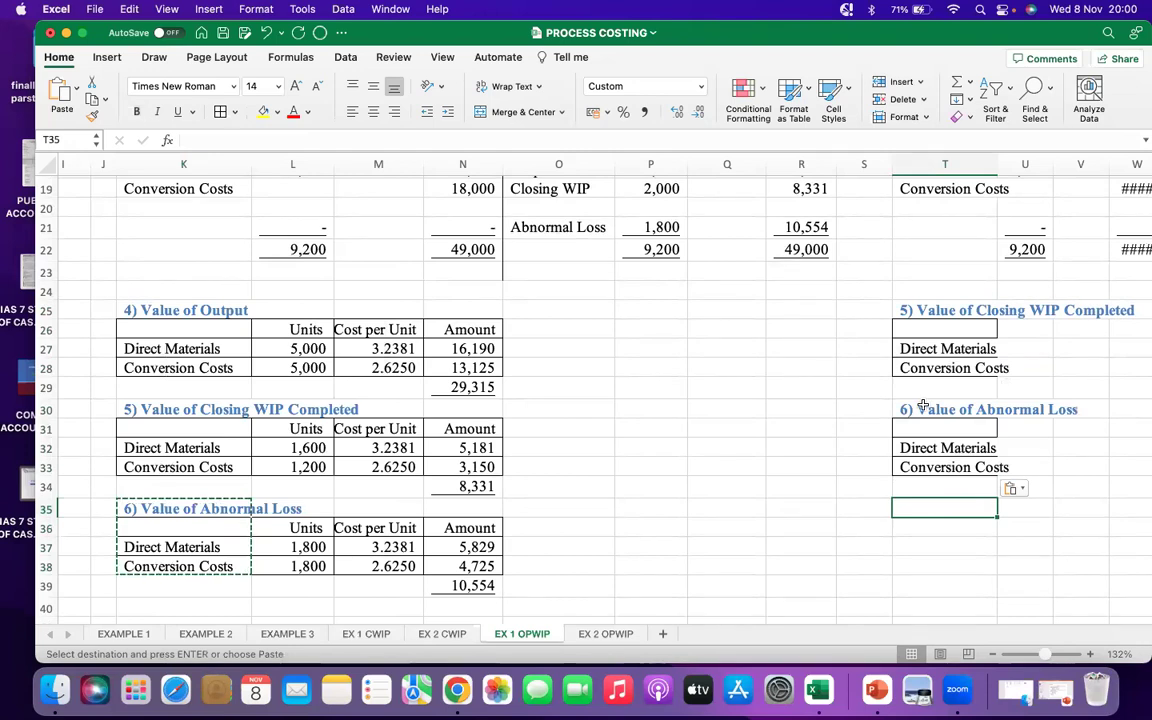
# Enter the heading 6) Value of Output in T36, below the FIFO Value of Abnormal Loss section.
pyautogui.click(948, 525)
pyautogui.write('V')
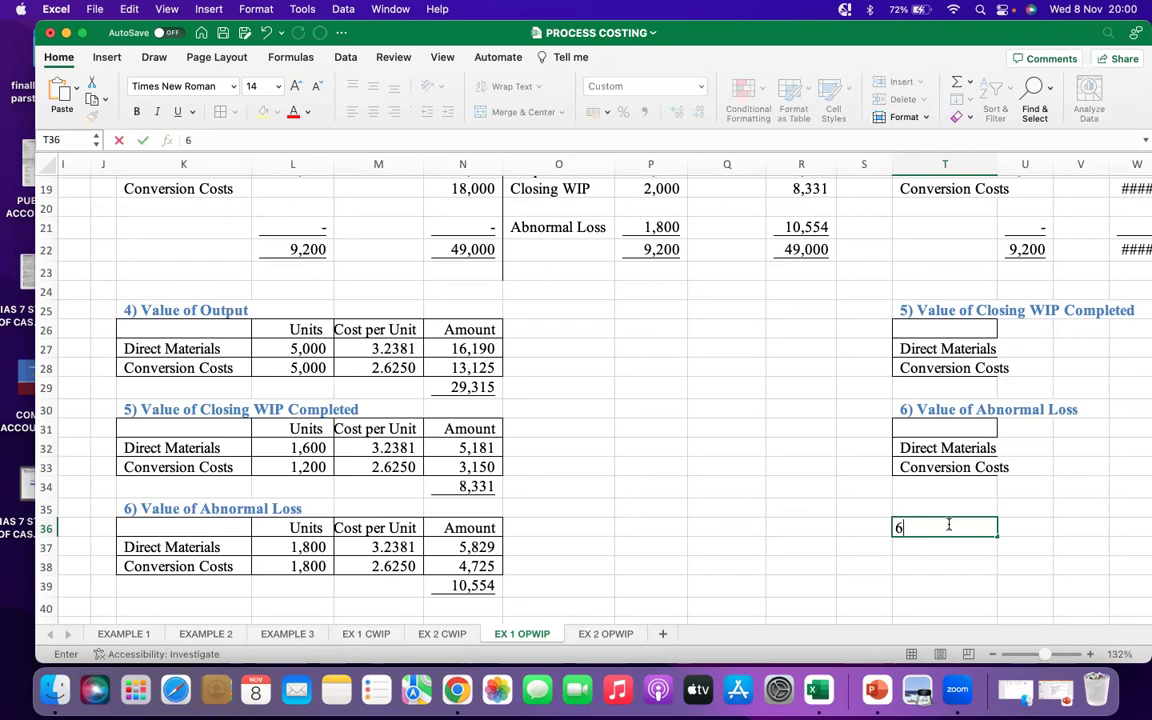
pyautogui.write('V')
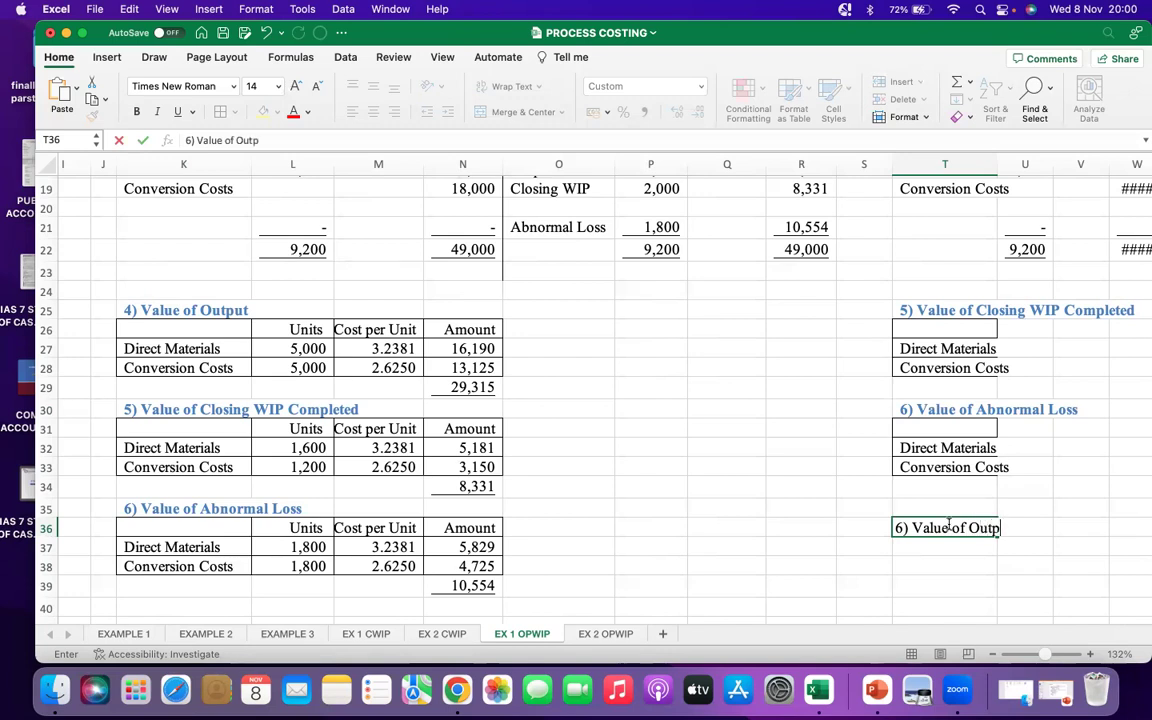
pyautogui.write('alue of Output')
pyautogui.click(796, 505)
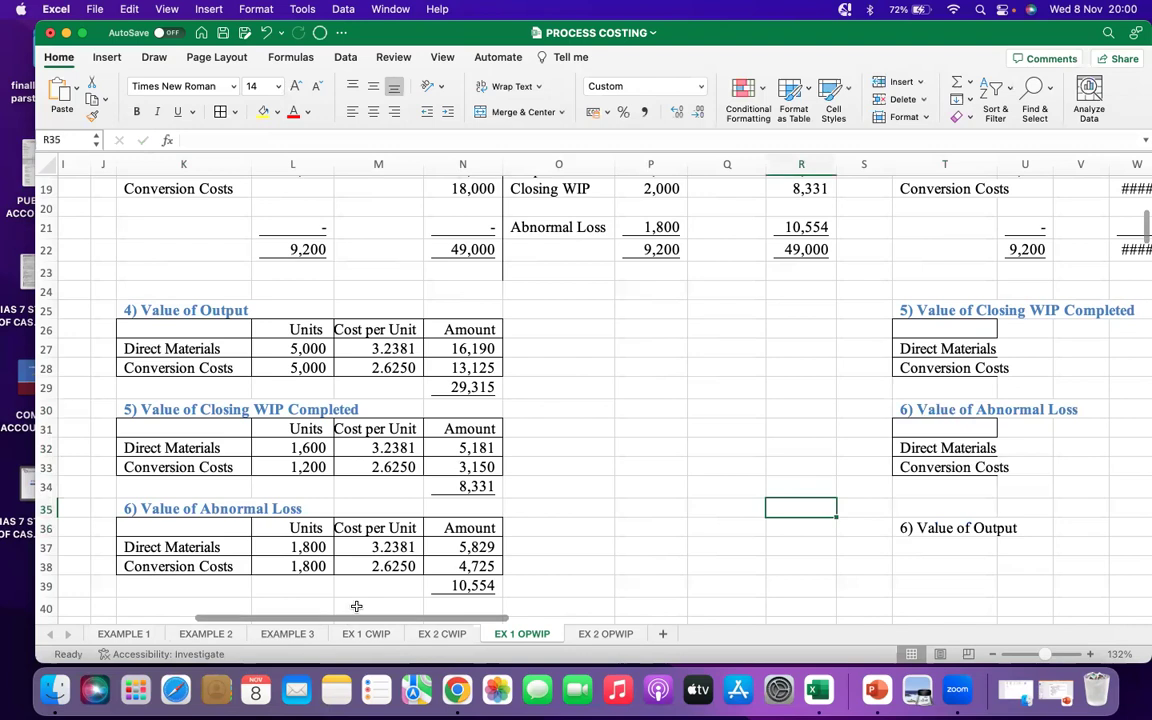
# Hide columns J to R with the AVCO solution so the Example 1 question sits beside the FIFO section.
pyautogui.scroll(10, 674, 450)
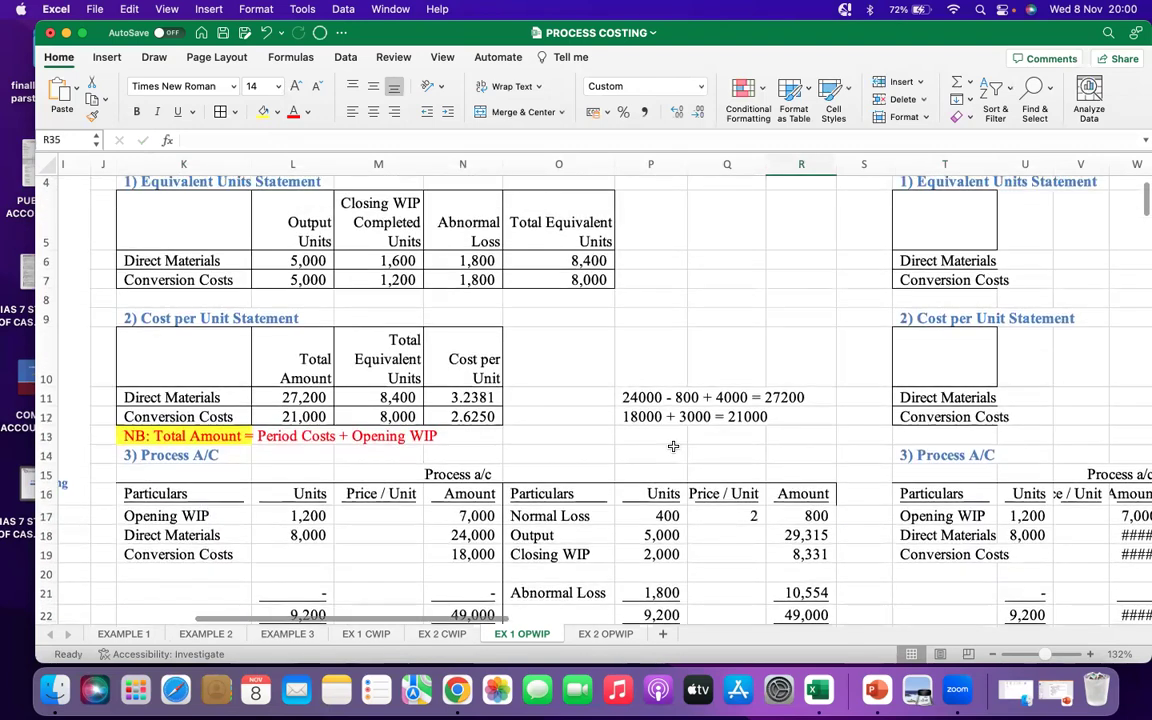
pyautogui.scroll(2, 673, 446)
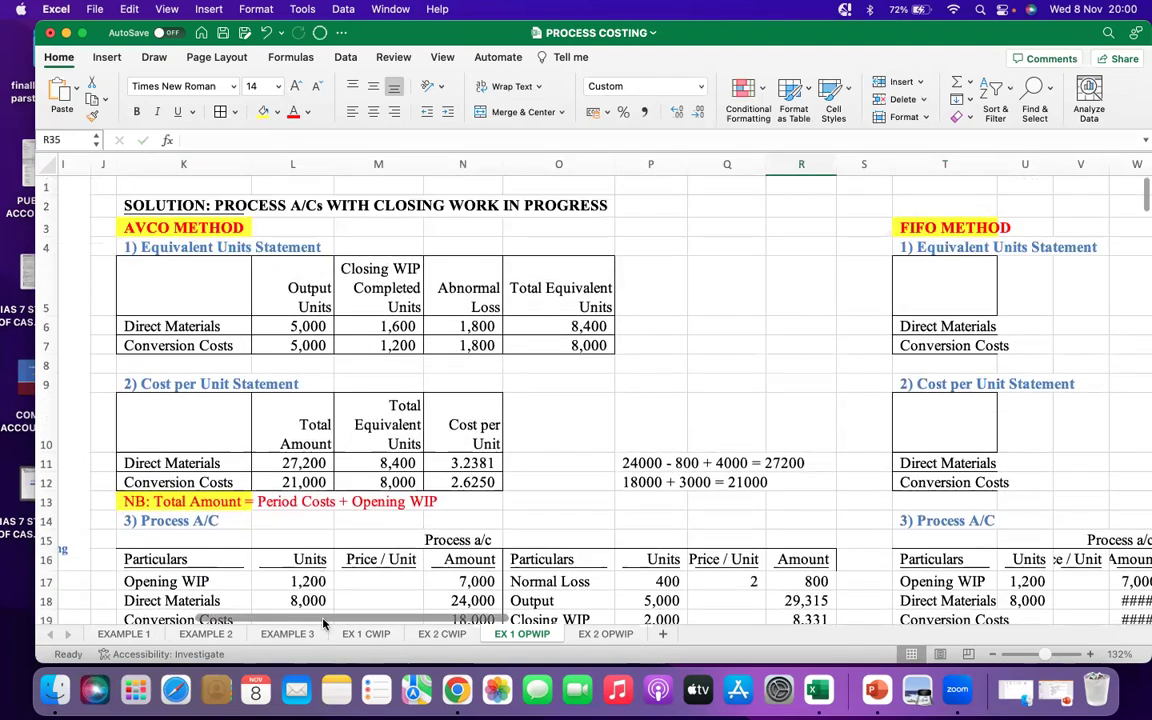
pyautogui.hscroll(-2, 300, 578)
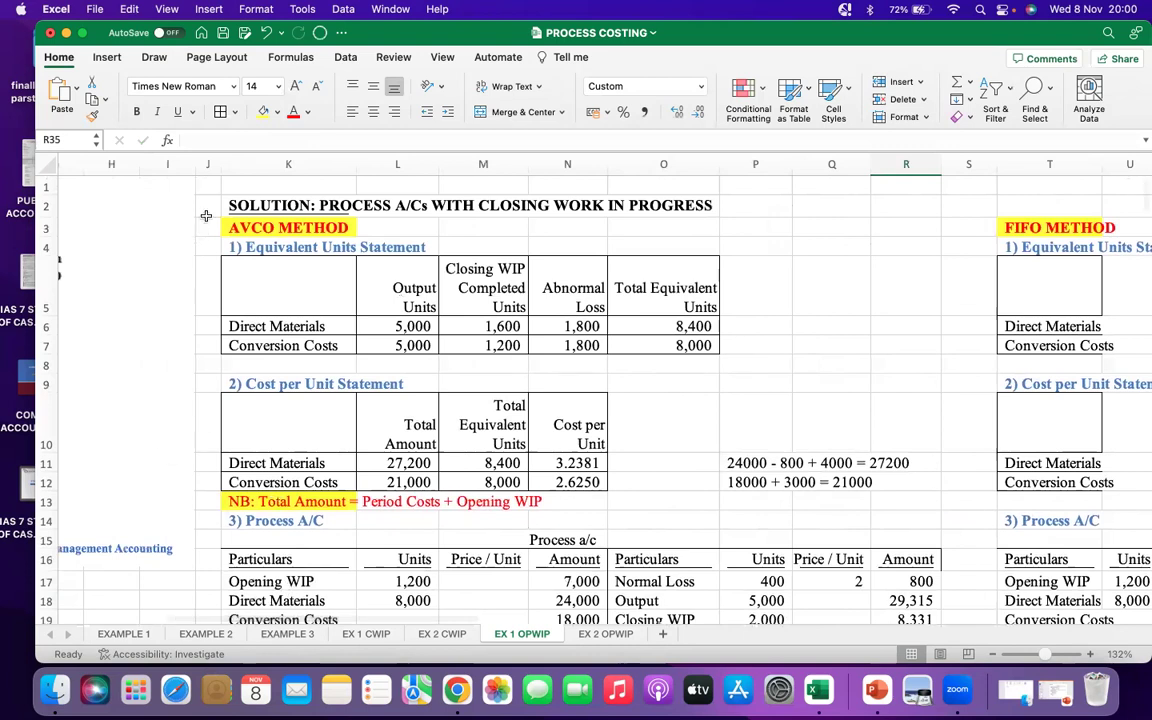
pyautogui.moveTo(215, 162)
pyautogui.mouseDown()
pyautogui.moveTo(322, 195)
pyautogui.moveTo(894, 214)
pyautogui.mouseUp()
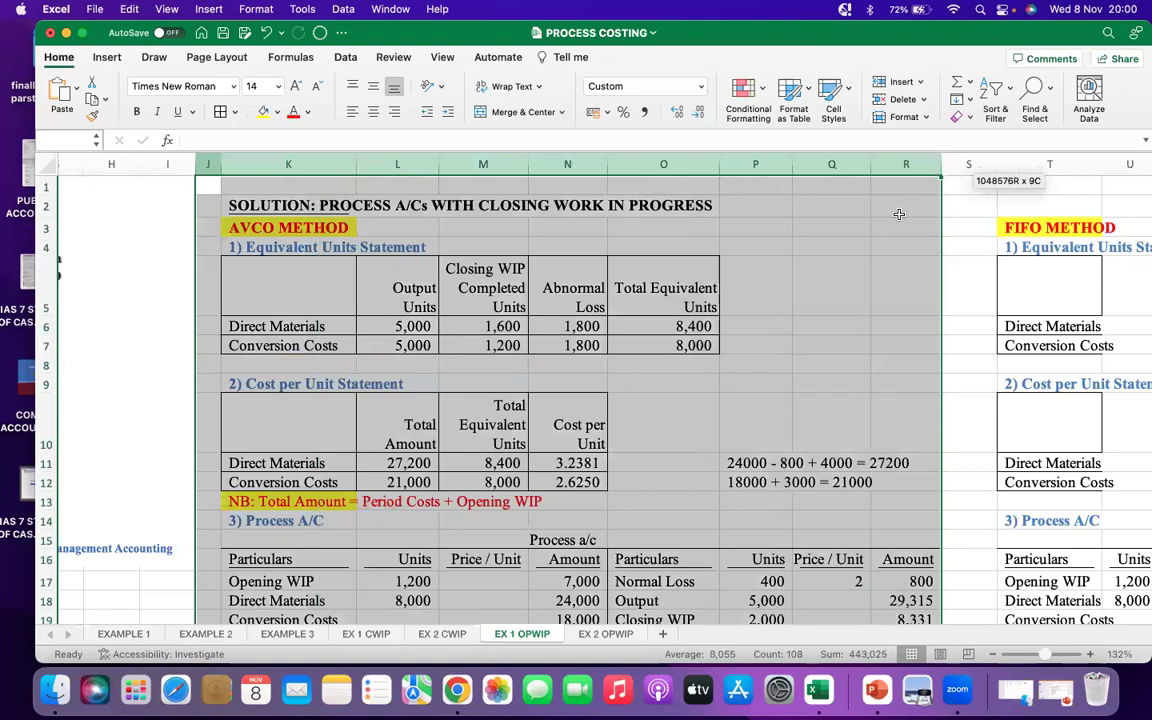
pyautogui.rightClick(889, 163)
pyautogui.click(938, 343)
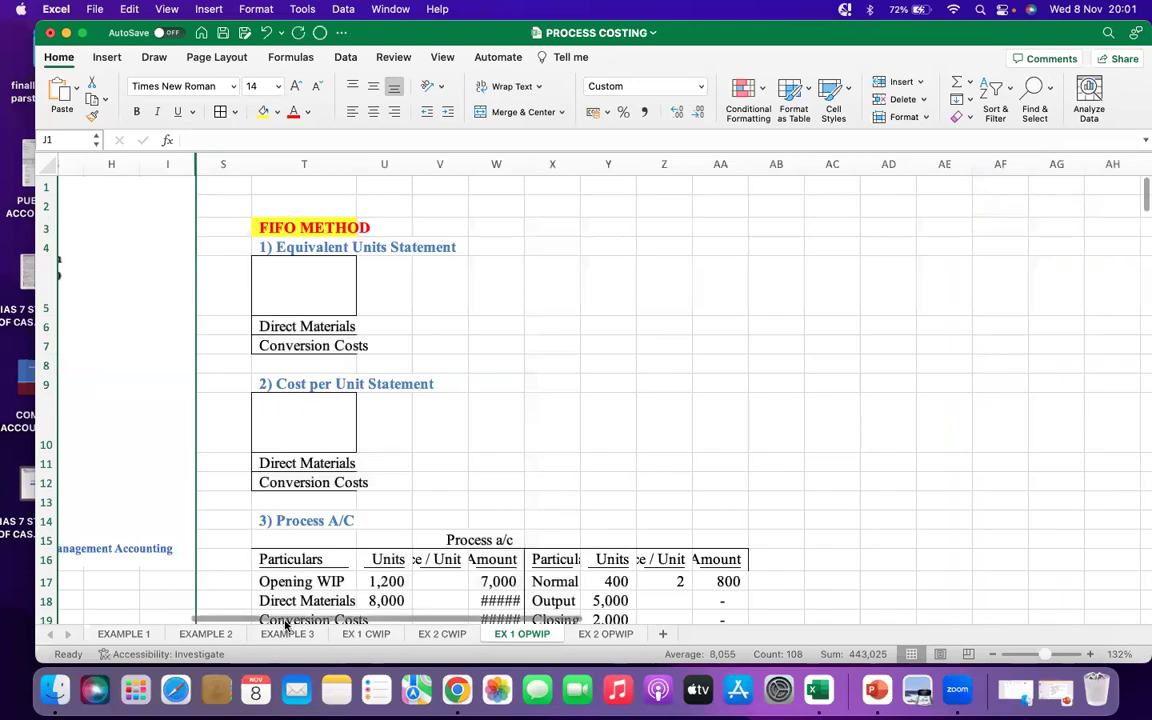
pyautogui.moveTo(283, 622); pyautogui.dragTo(37, 583)
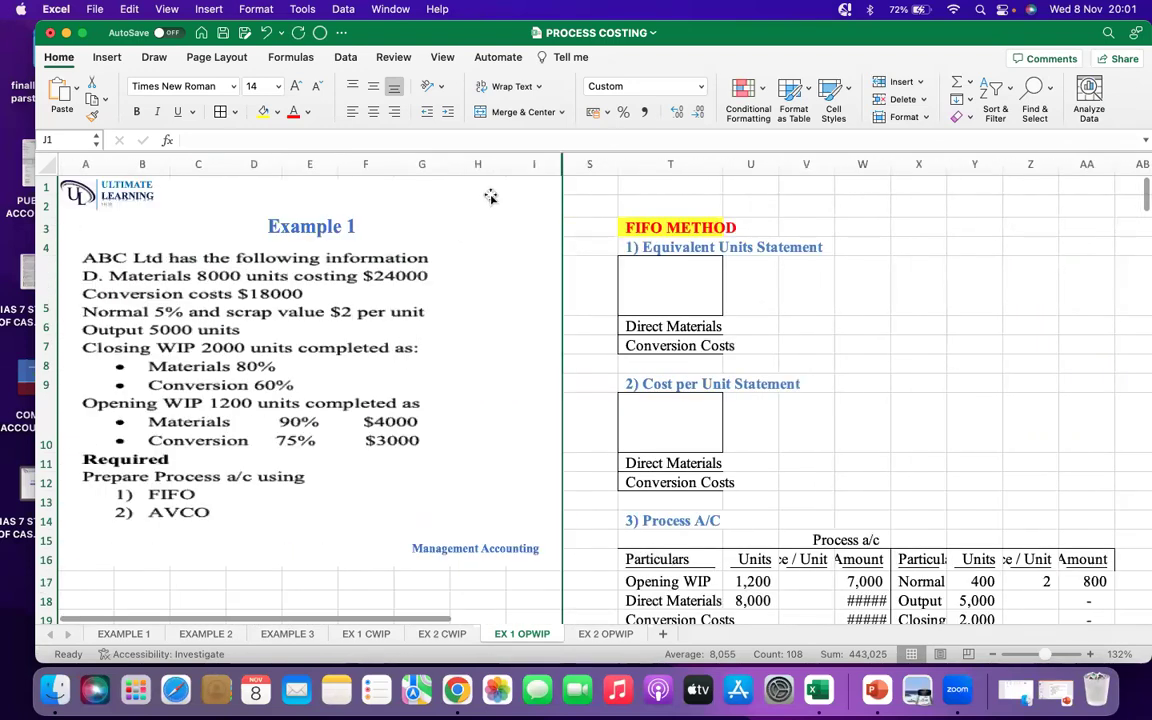
# Narrow column S and widen columns T to W so the FIFO labels and Process A/C amounts fit.
pyautogui.moveTo(618, 163); pyautogui.dragTo(589, 163)
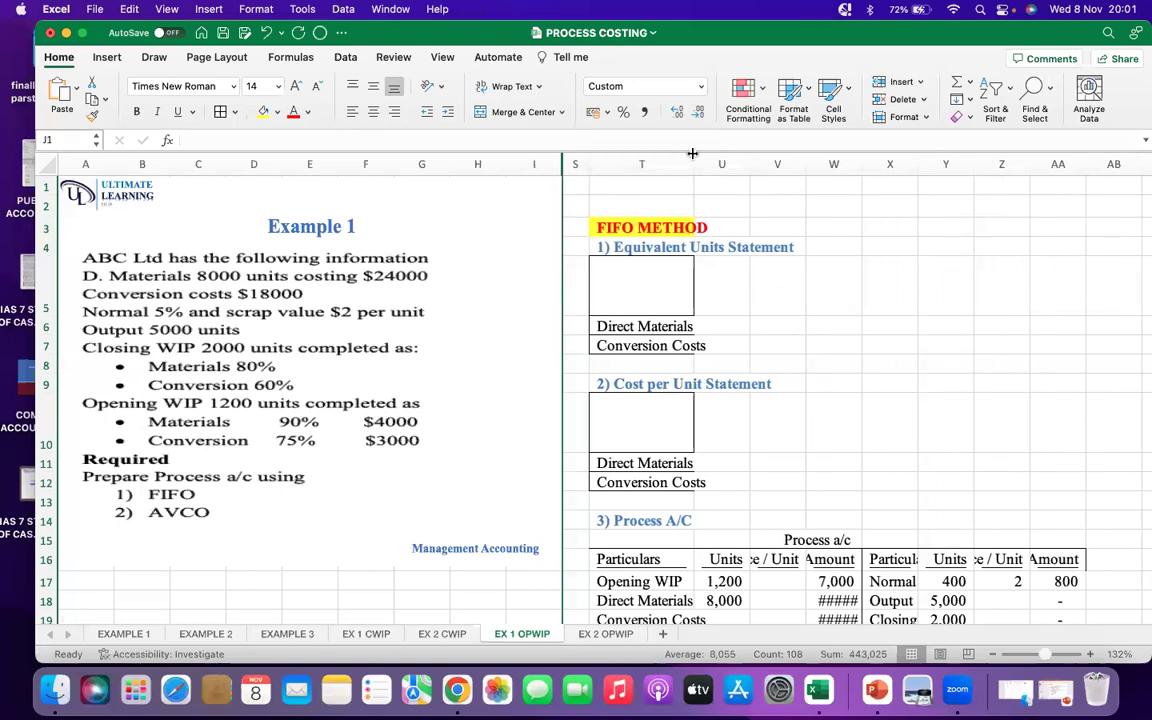
pyautogui.moveTo(692, 163); pyautogui.dragTo(941, 163)
pyautogui.scroll(-4, 753, 285)
pyautogui.click(893, 163)
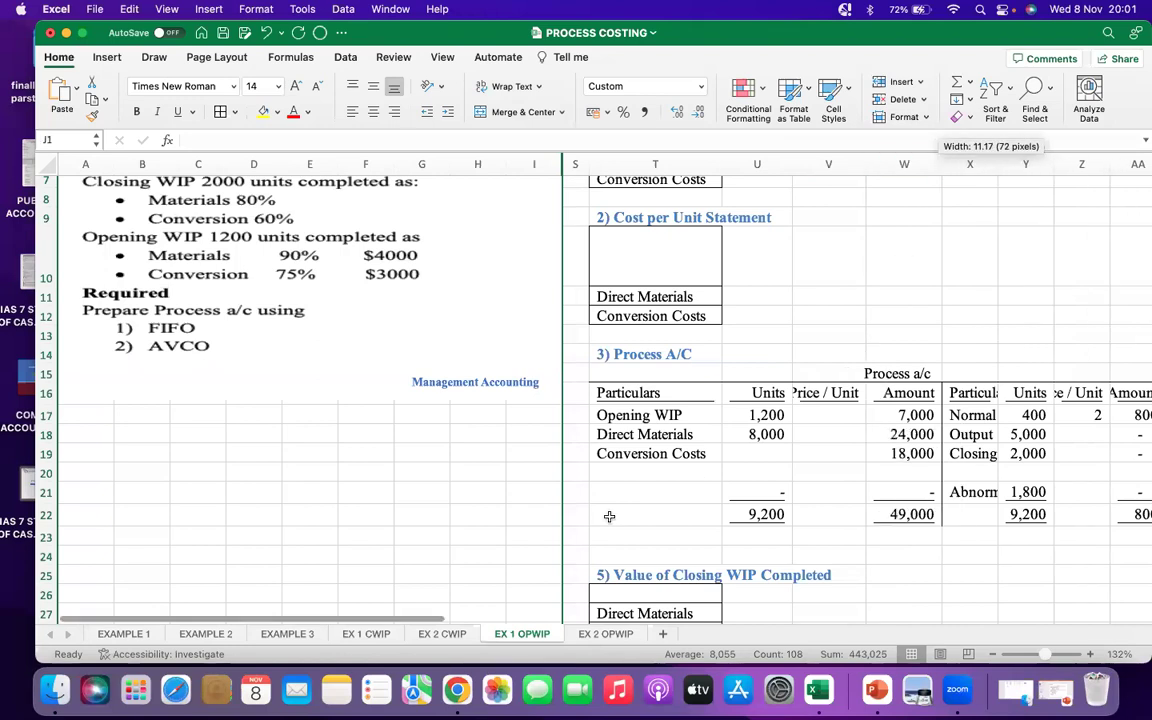
# Widen column X so the Normal Loss and Closing WIP labels in the Process A/C fit.
pyautogui.moveTo(429, 620); pyautogui.dragTo(479, 624)
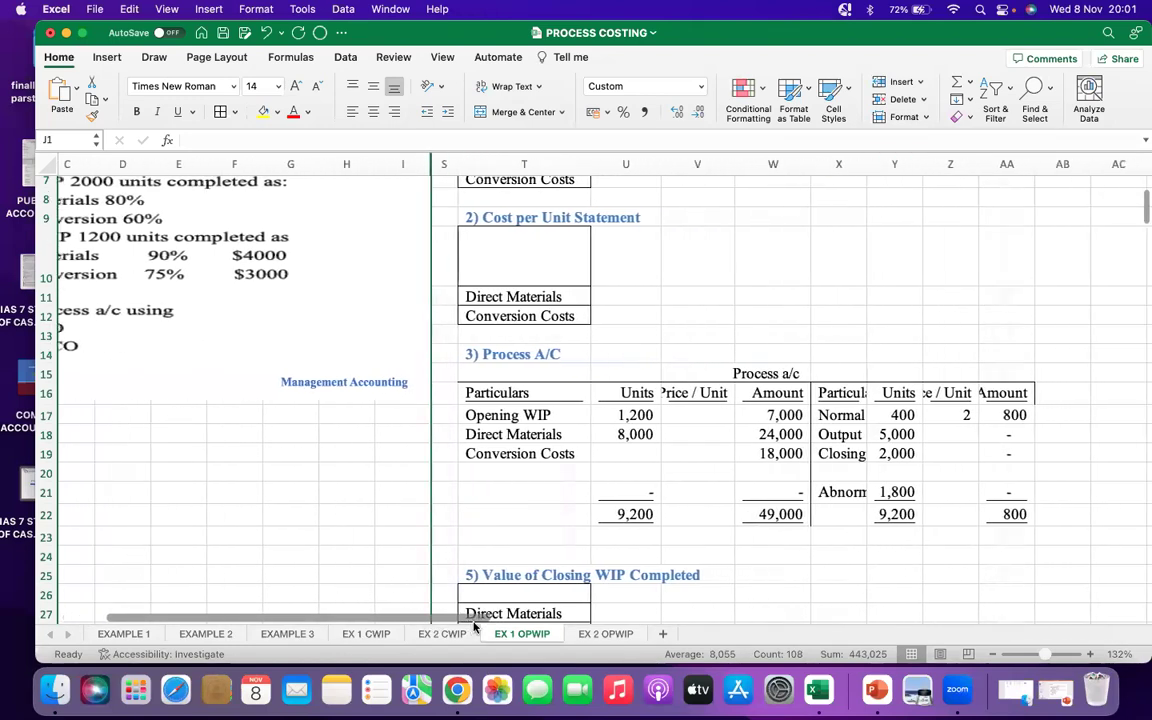
pyautogui.moveTo(858, 164); pyautogui.dragTo(1102, 164)
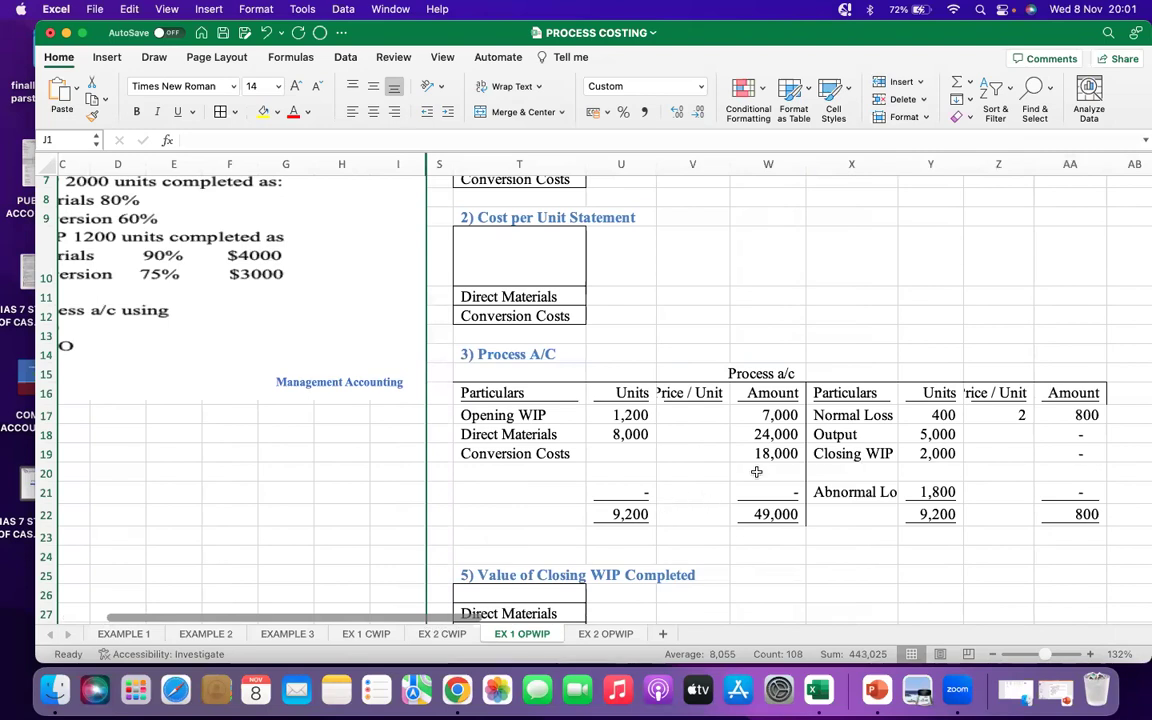
# Clear the Process A/C credit-side amounts in AA18:AA21 and the total in AA22.
pyautogui.scroll(-2, 810, 427)
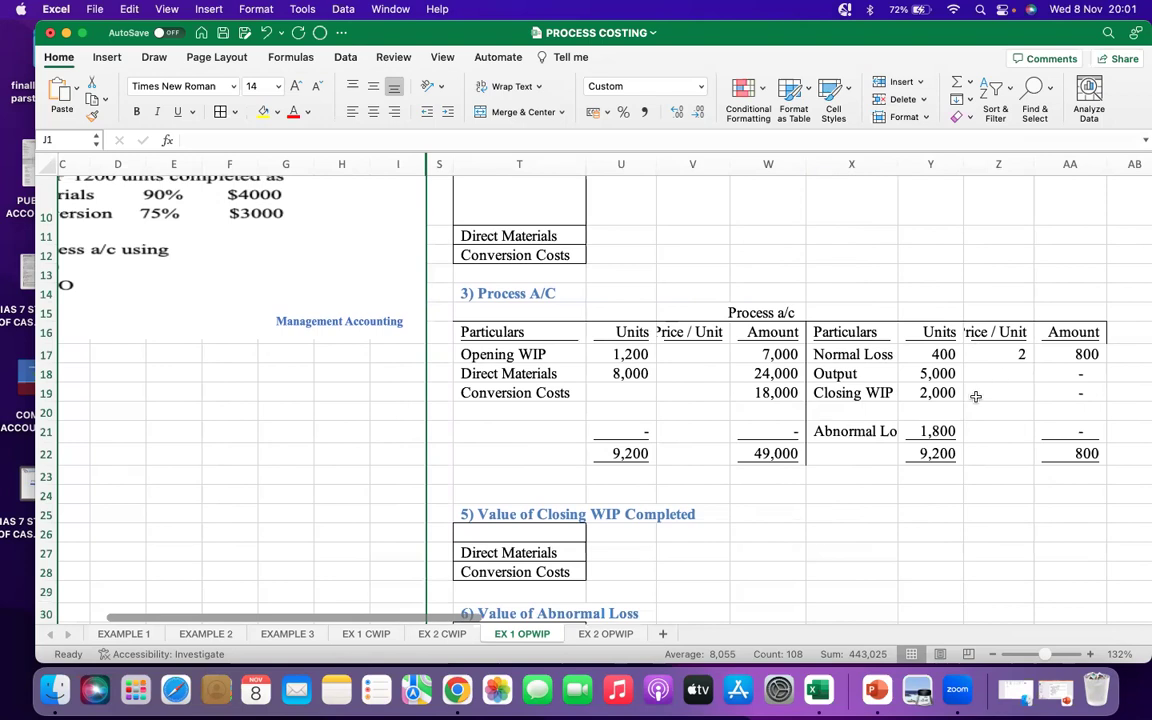
pyautogui.moveTo(1057, 373); pyautogui.dragTo(1062, 423)
pyautogui.press('Delete')
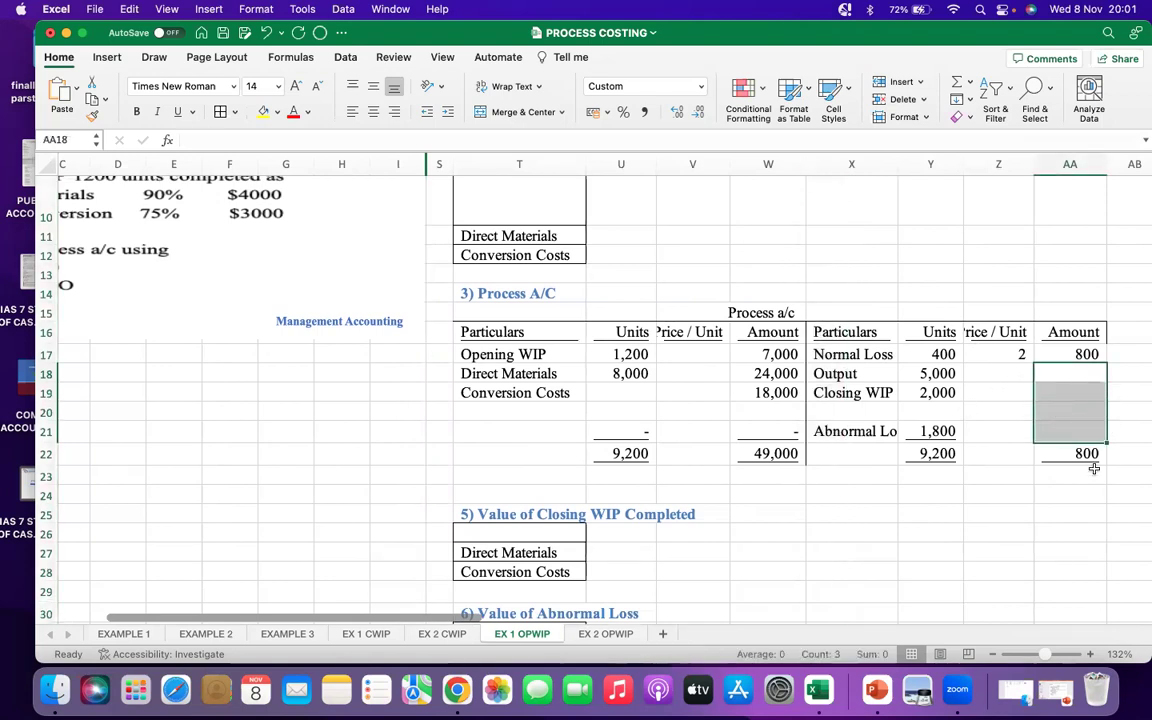
pyautogui.click(1056, 506)
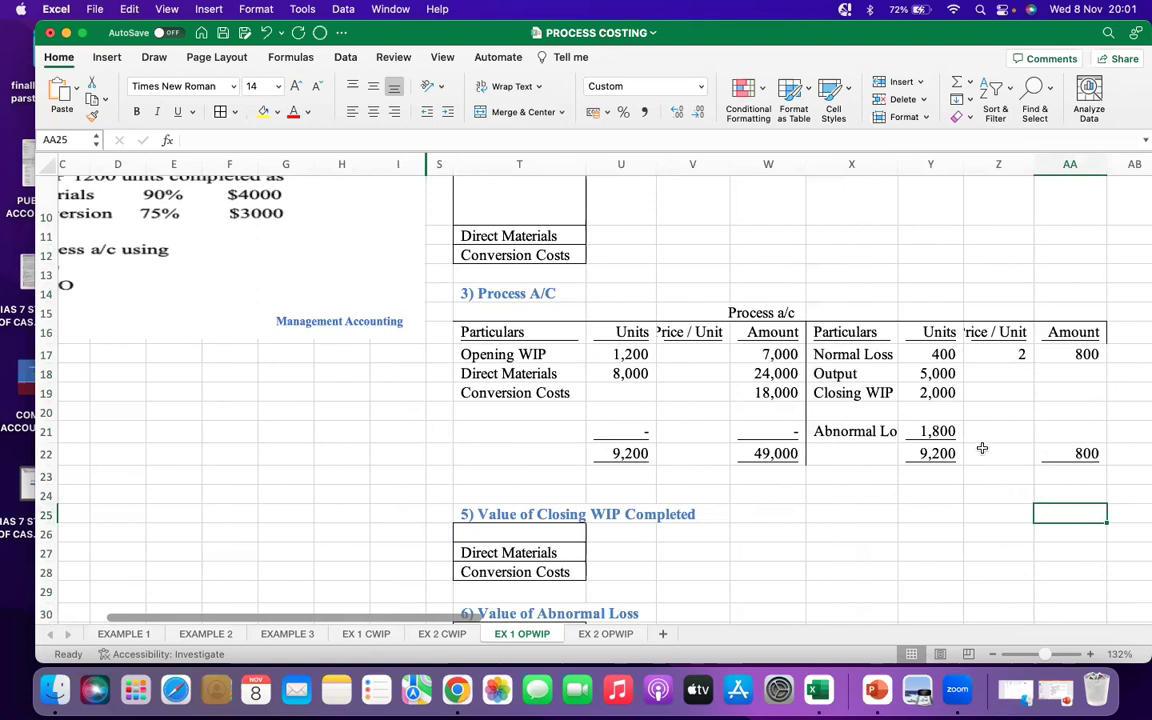
pyautogui.click(1080, 453)
pyautogui.press('Delete')
pyautogui.click(1054, 512)
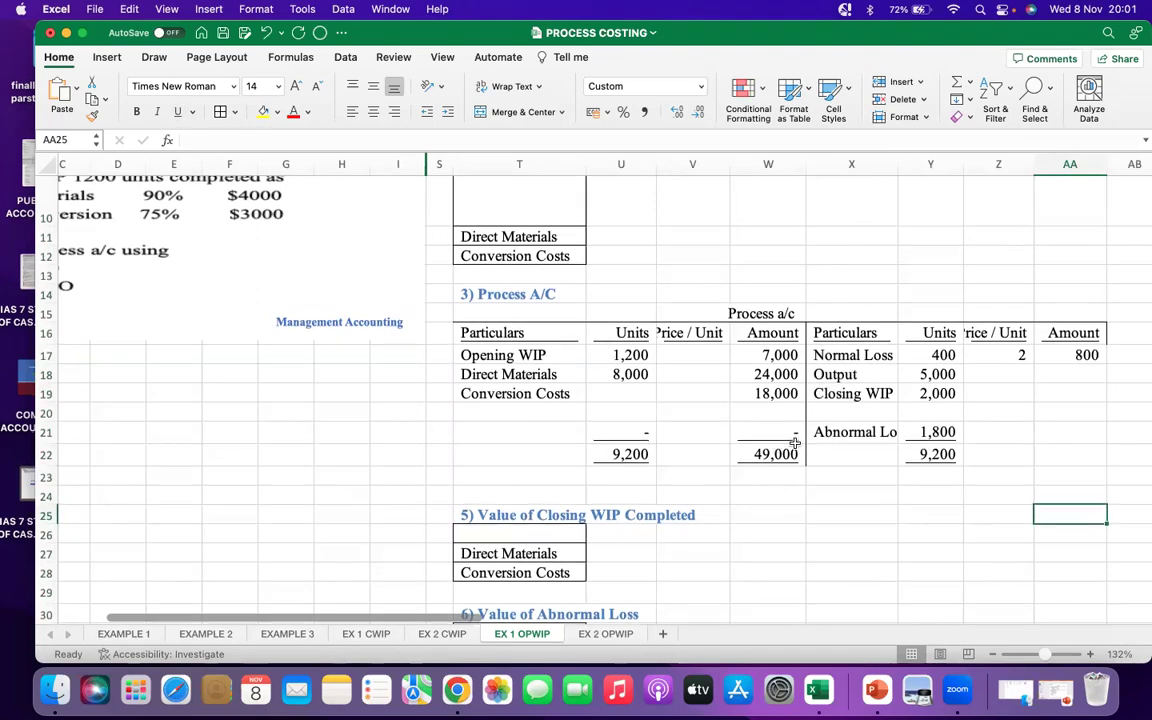
# Widen column X to 15.50 and slightly widen columns V and W for the Process A/C entries.
pyautogui.scroll(1, 886, 231)
pyautogui.moveTo(897, 152); pyautogui.dragTo(910, 155)
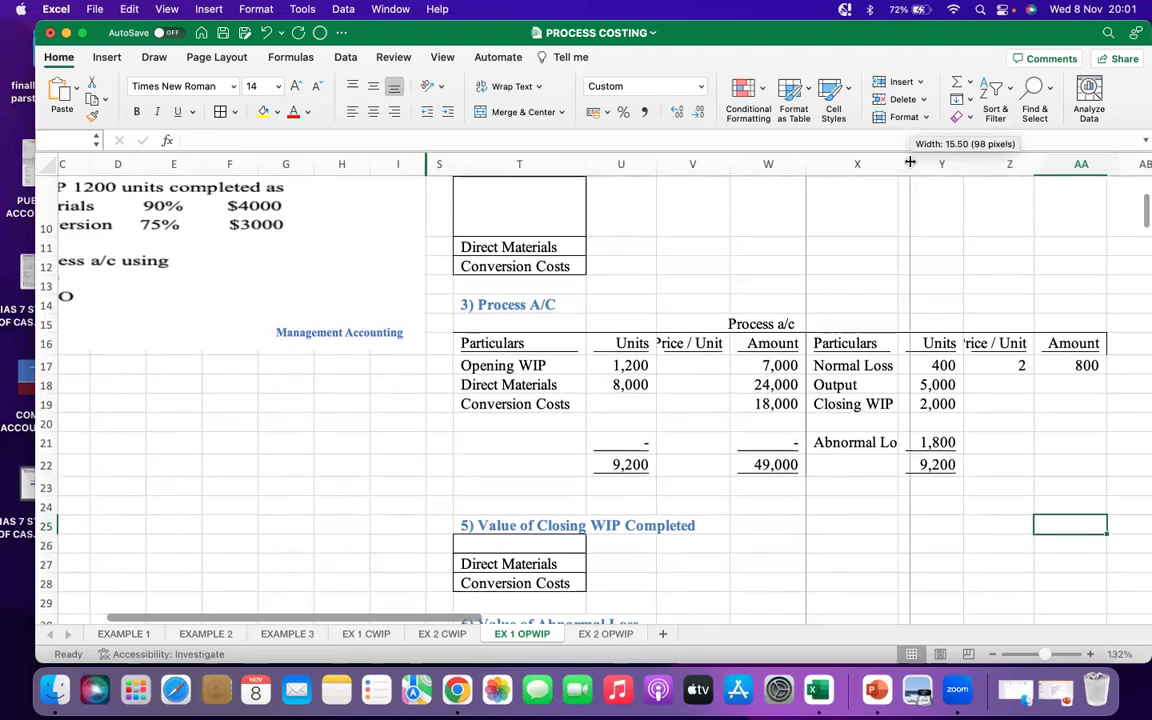
pyautogui.scroll(3, 818, 243)
pyautogui.scroll(5, 818, 243)
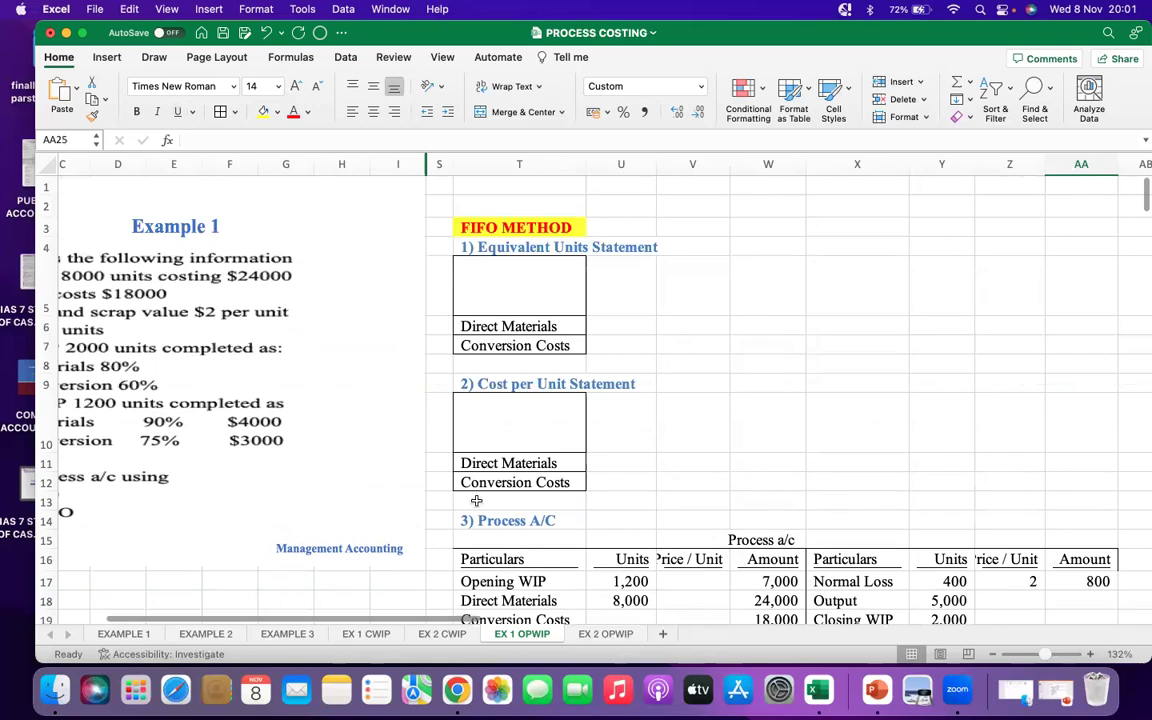
pyautogui.moveTo(732, 163); pyautogui.dragTo(745, 163)
pyautogui.moveTo(820, 163); pyautogui.dragTo(830, 163)
pyautogui.hscroll(-5, 308, 620)
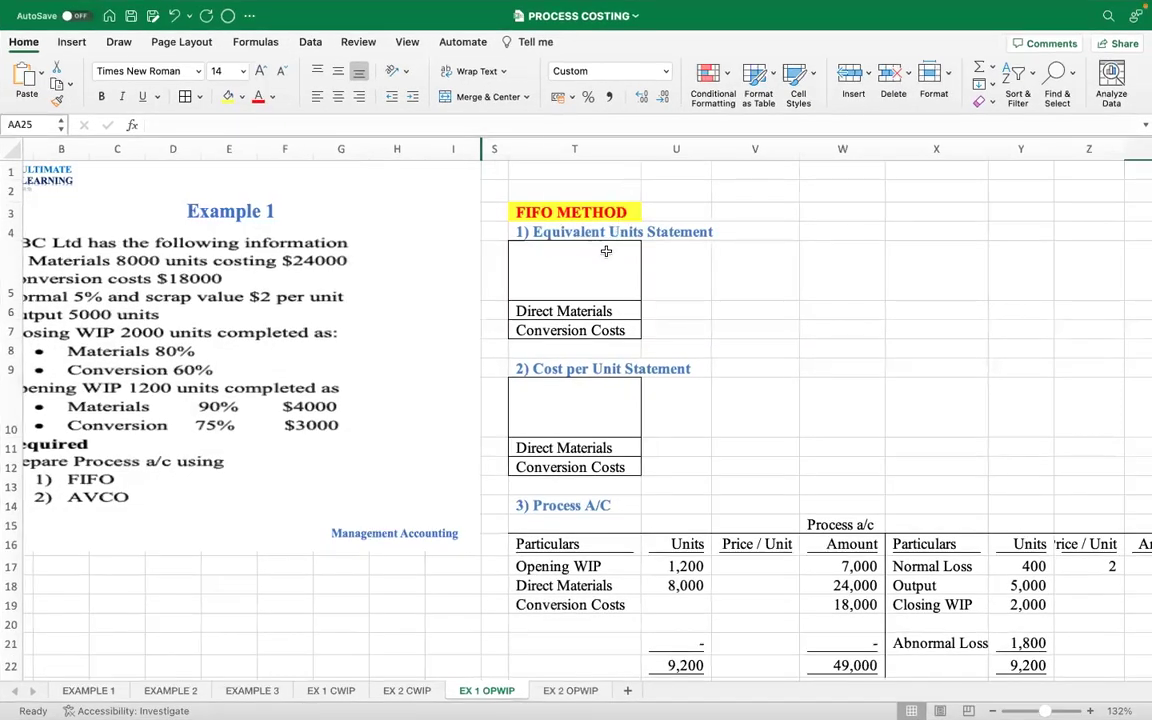
# Enter the heading "Opening WIP Not Completed" in cell U5 of the Equivalent Units Statement.
pyautogui.click(660, 260)
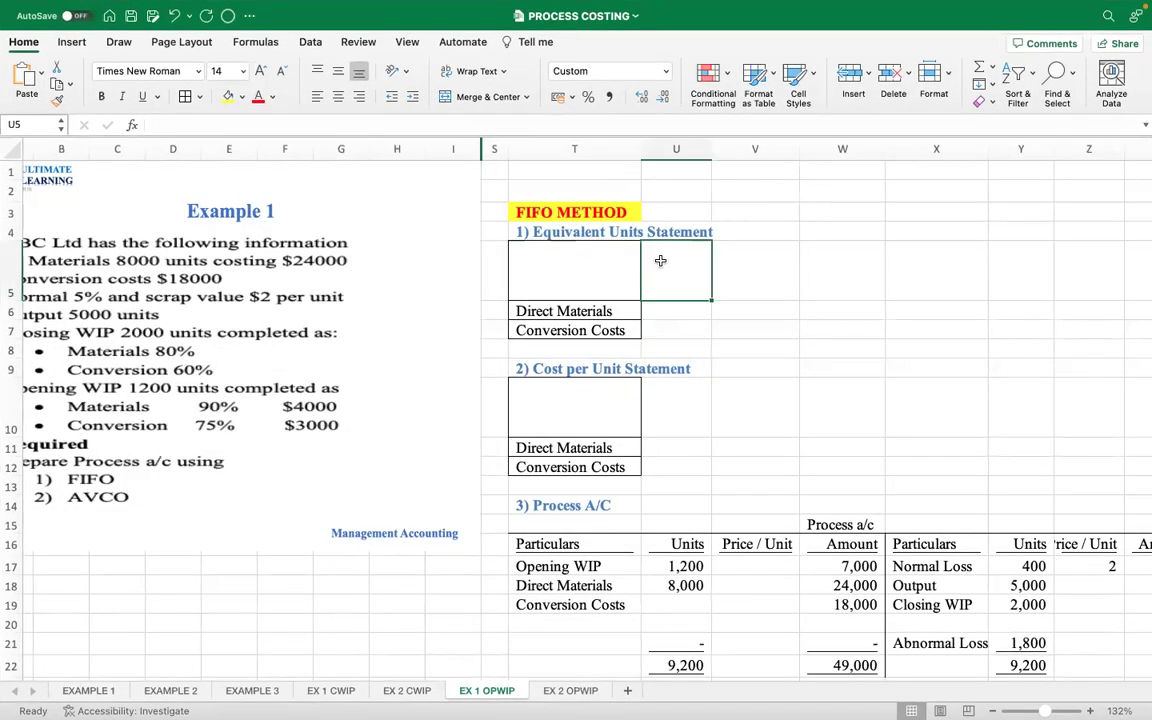
pyautogui.write('Open')
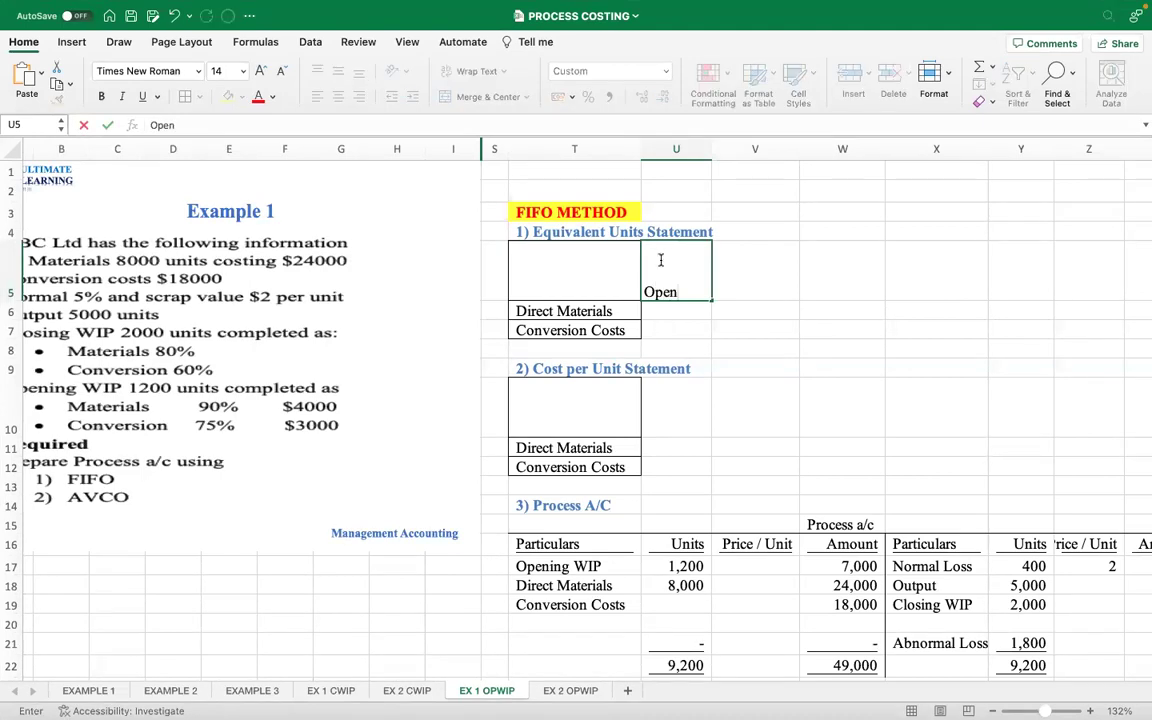
pyautogui.write('ing WIP Not ')
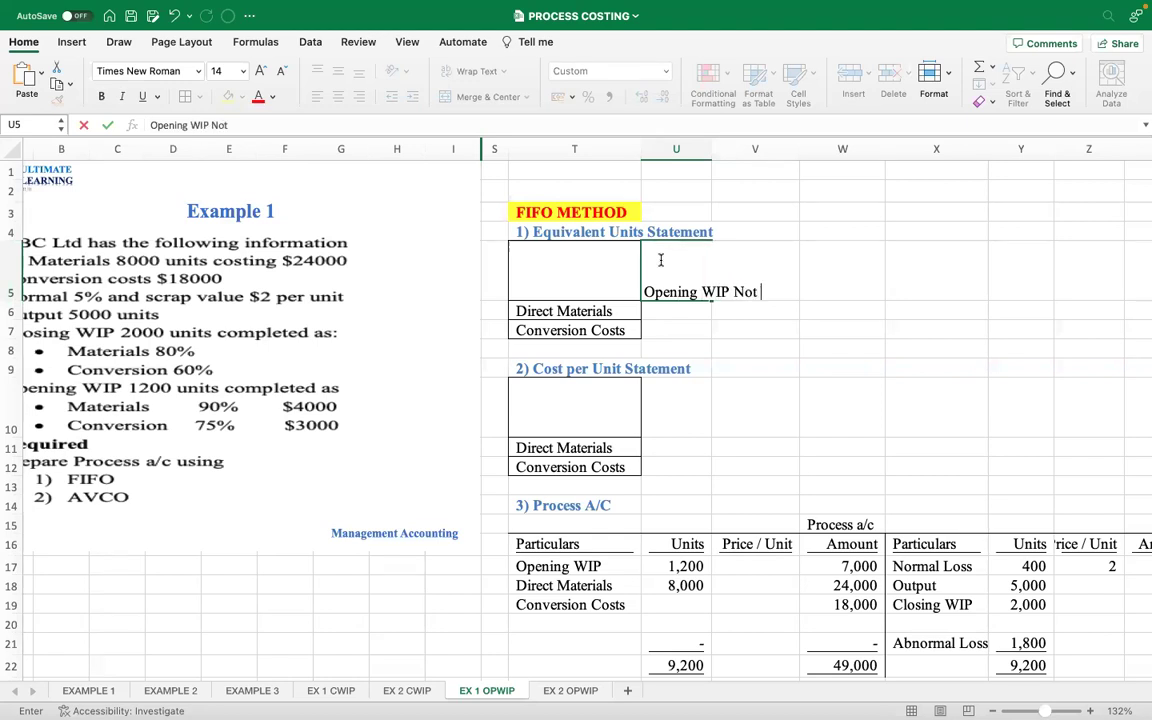
pyautogui.write('Comple')
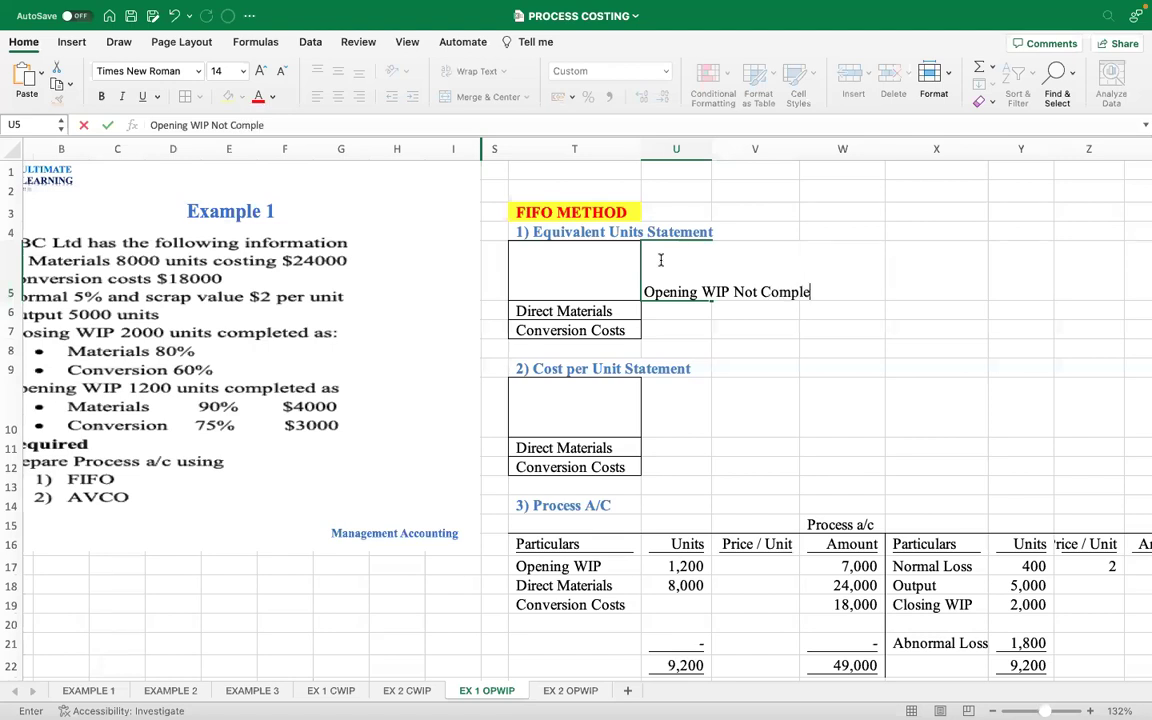
pyautogui.write('ted')
pyautogui.press('Return')
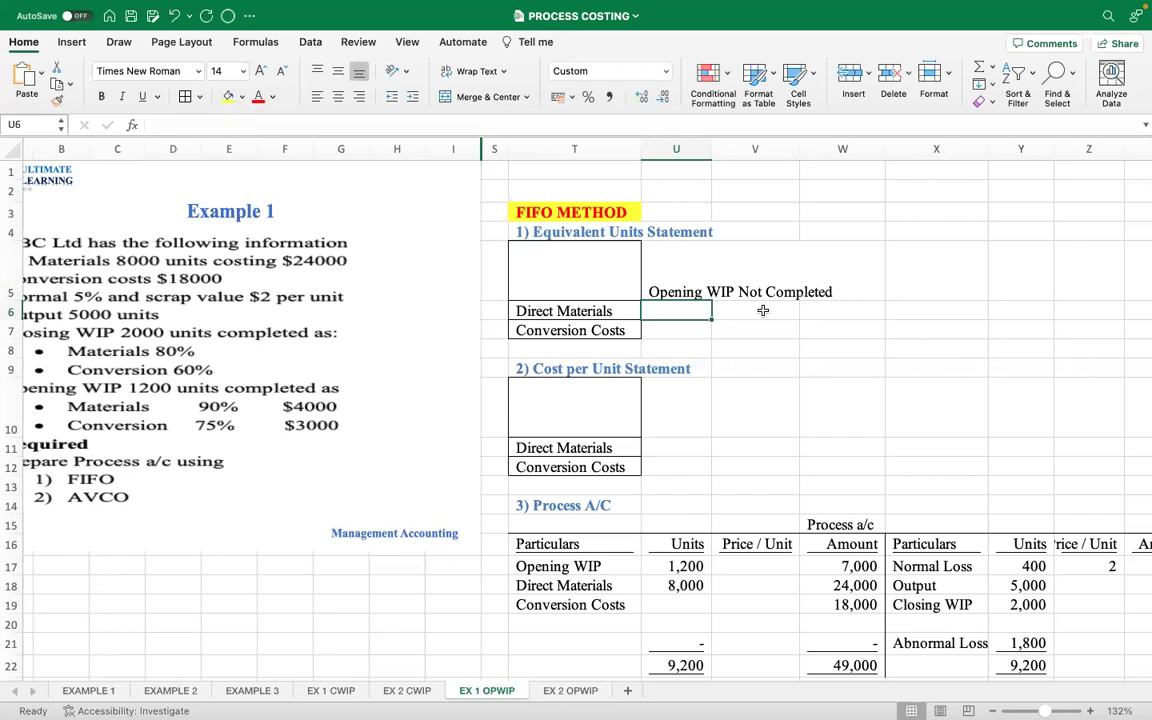
# Wrap the text in header cells U5:Z5 and widen column U so the word "Completed" fits on one line.
pyautogui.moveTo(672, 269); pyautogui.dragTo(1095, 290)
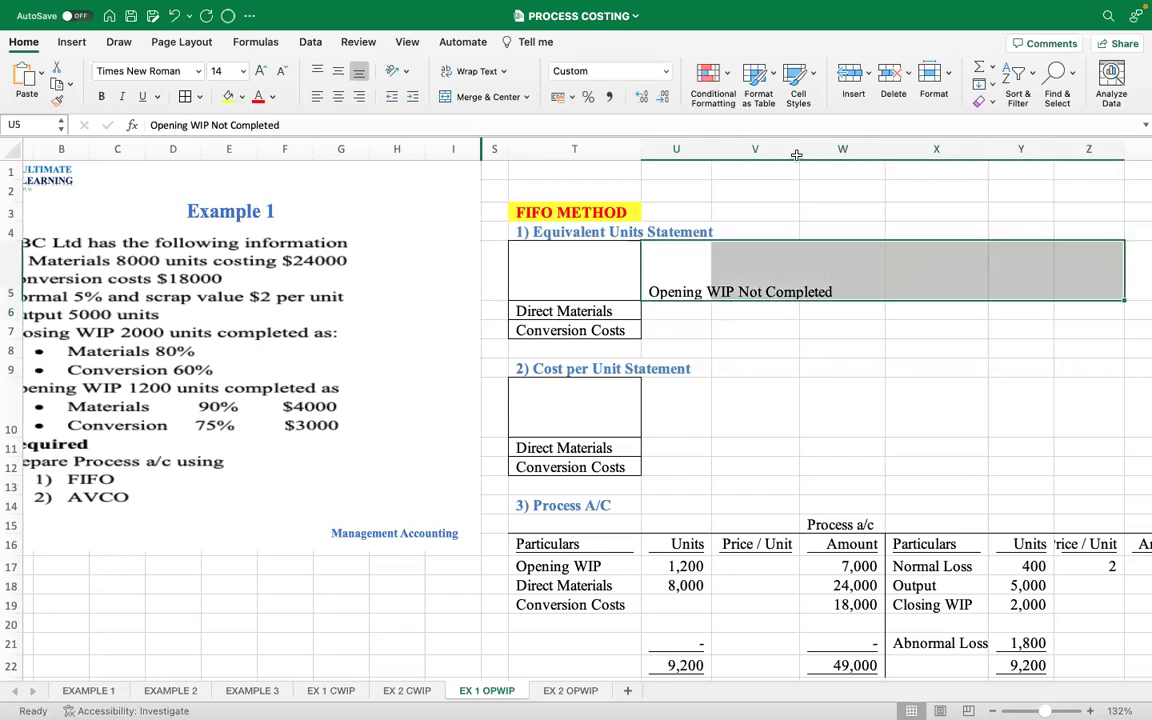
pyautogui.click(470, 71)
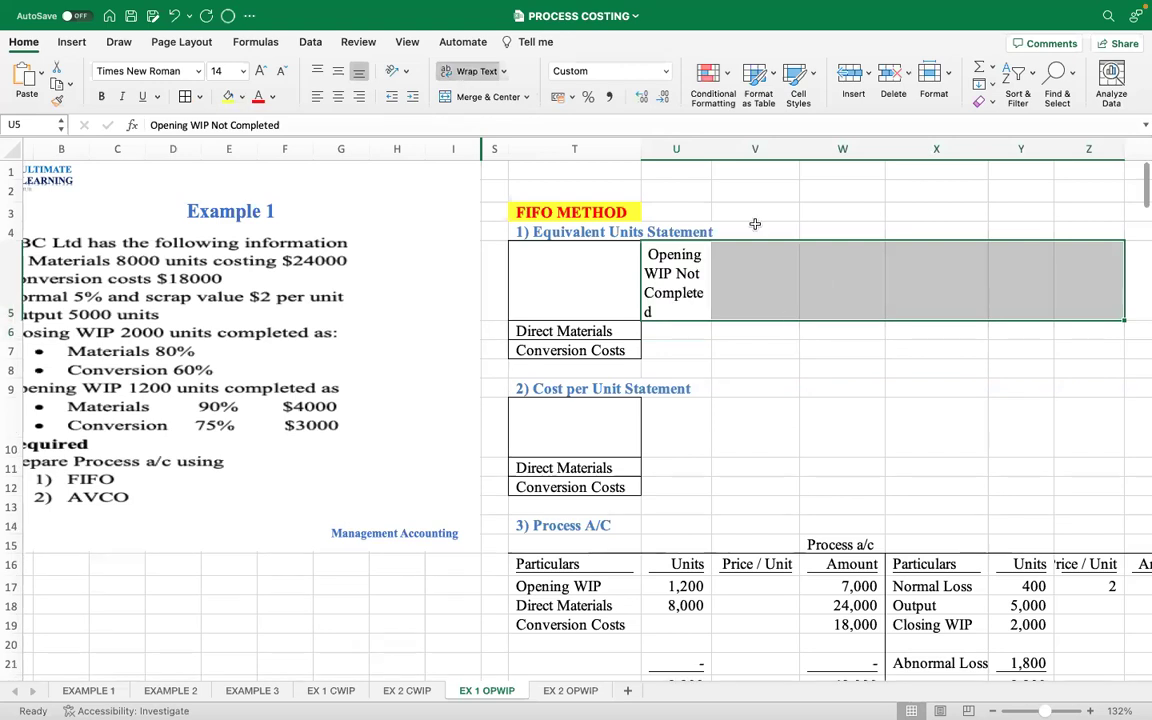
pyautogui.moveTo(711, 148); pyautogui.dragTo(718, 148)
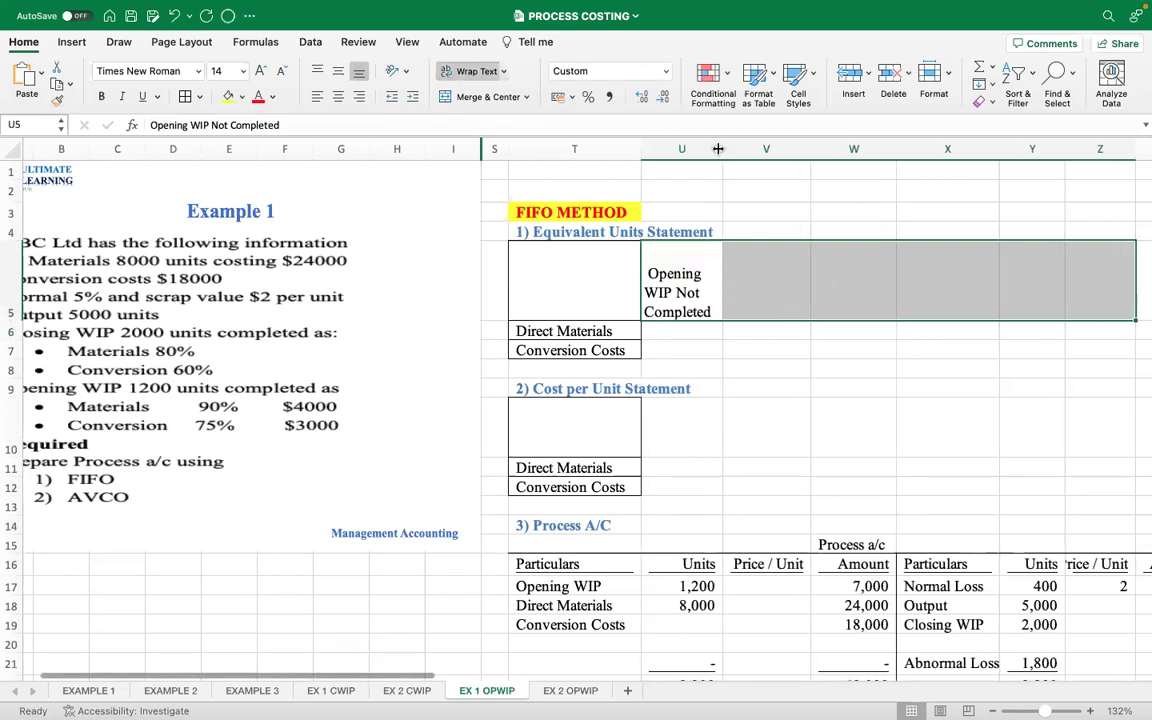
pyautogui.click(470, 72)
pyautogui.click(470, 73)
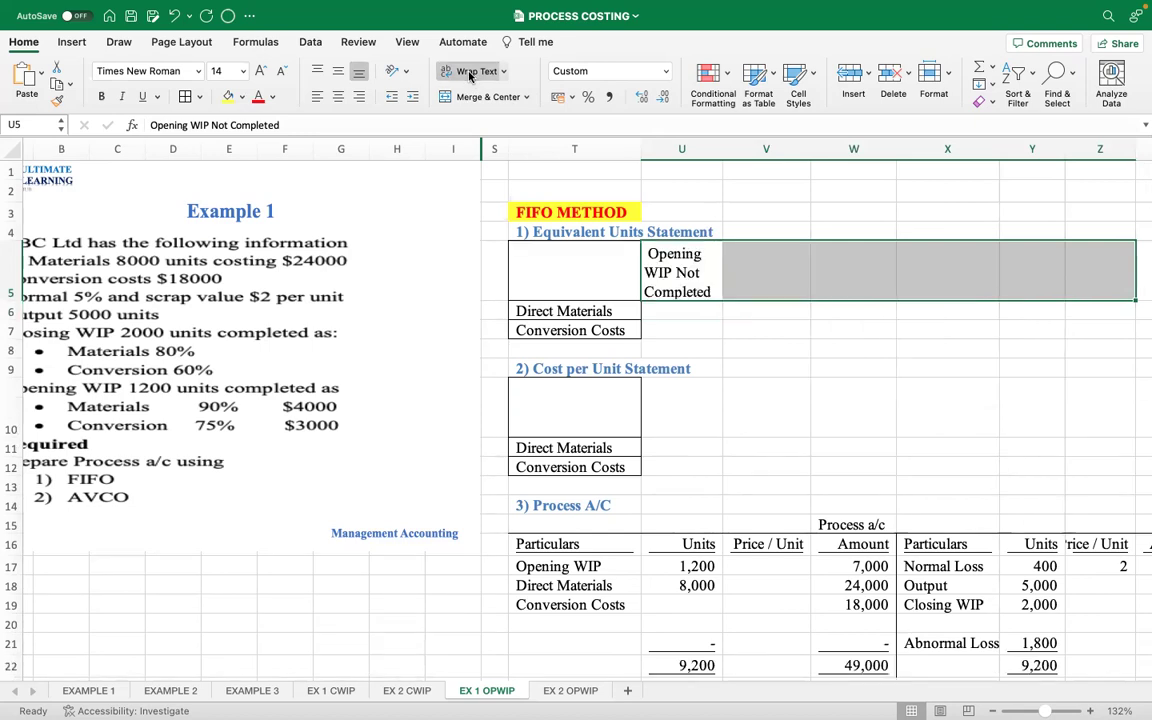
# Enter the heading "Fully Worked Units" in cell V5 of the Equivalent Units Statement.
pyautogui.click(771, 269)
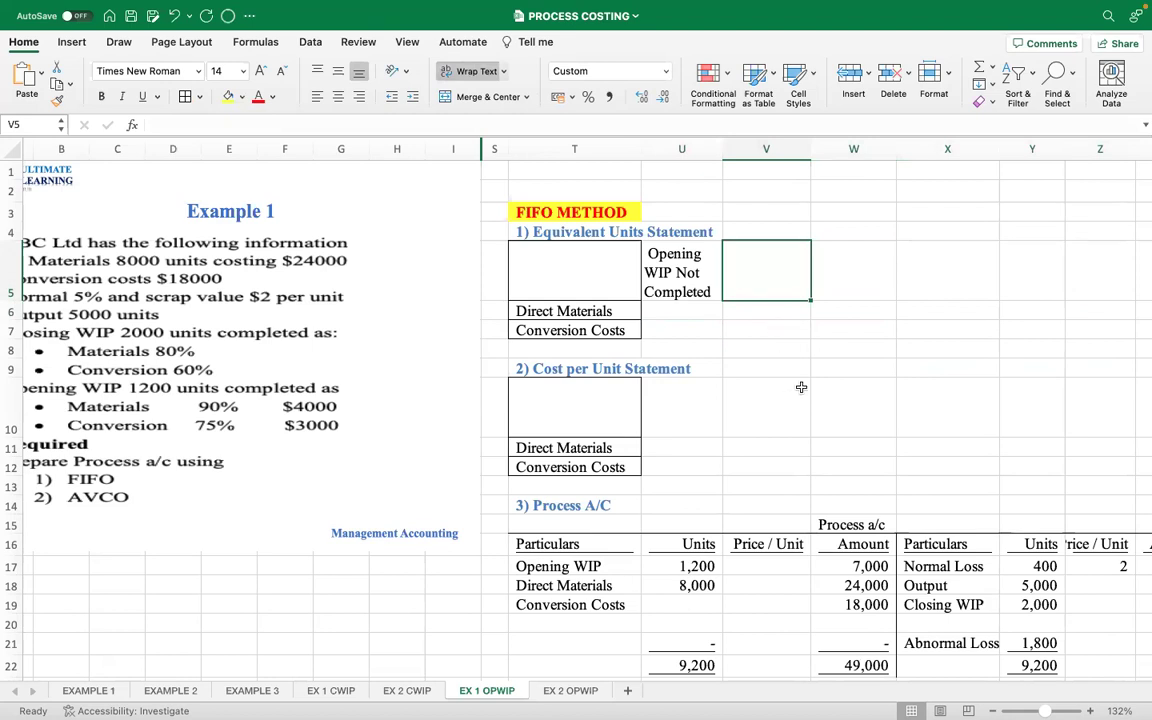
pyautogui.write('F')
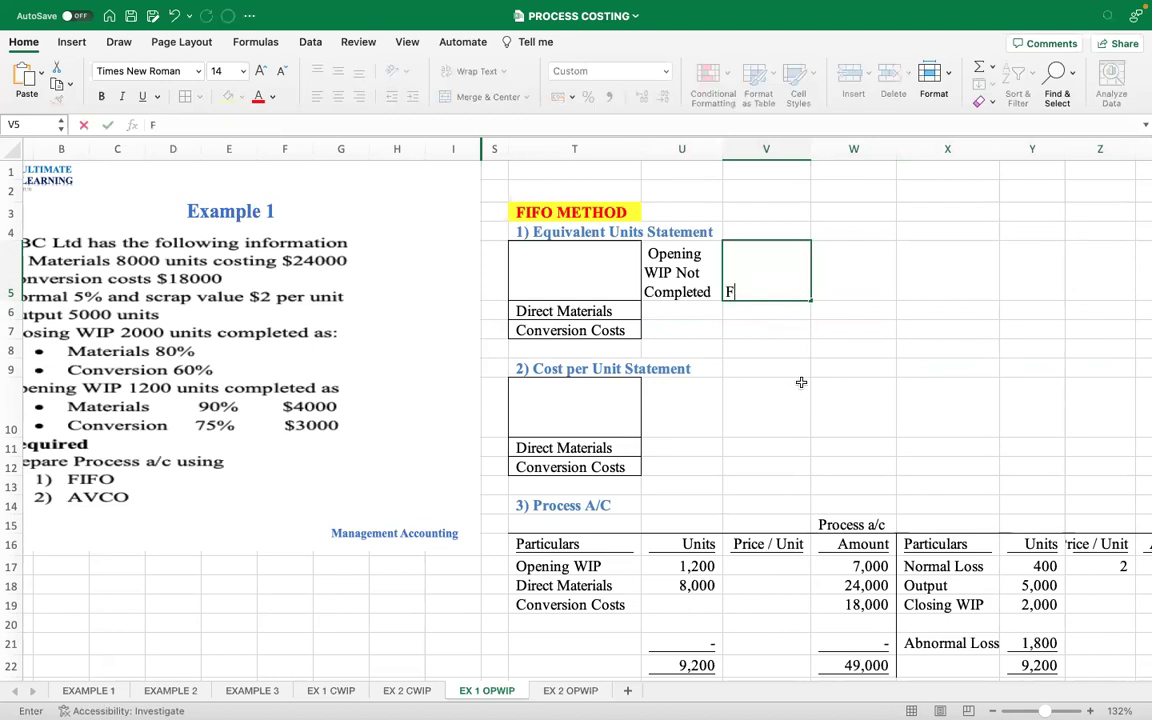
pyautogui.write('ully Work')
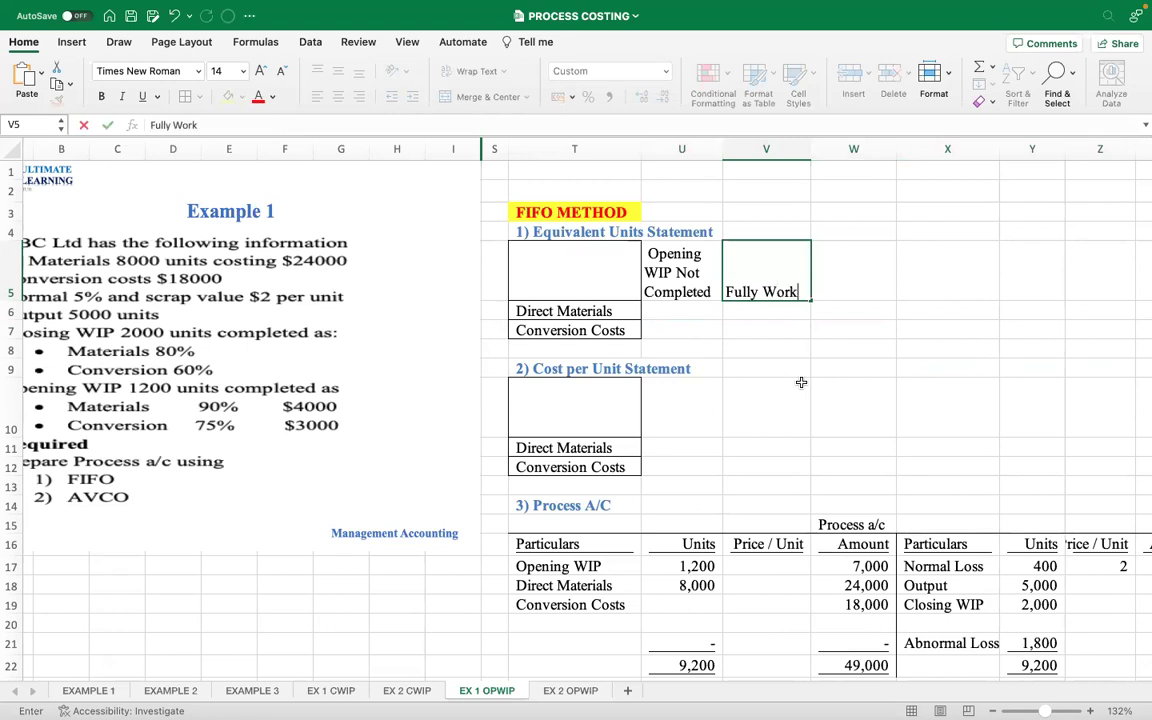
pyautogui.write('ed Units')
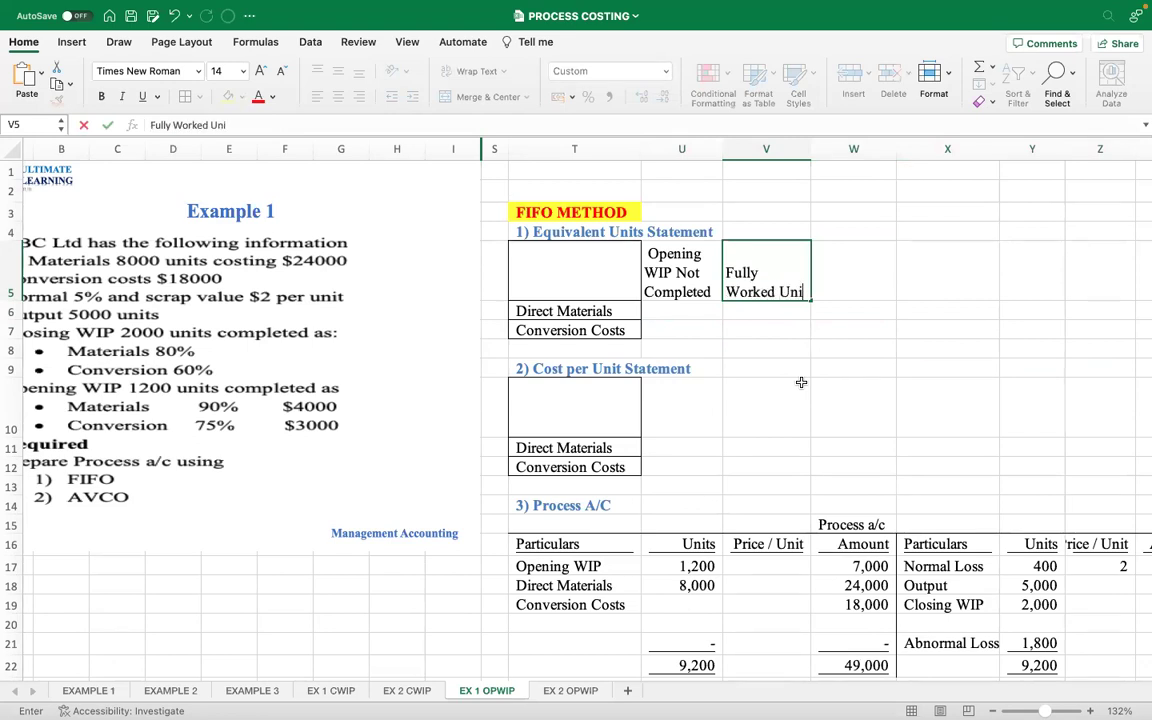
pyautogui.press('Return')
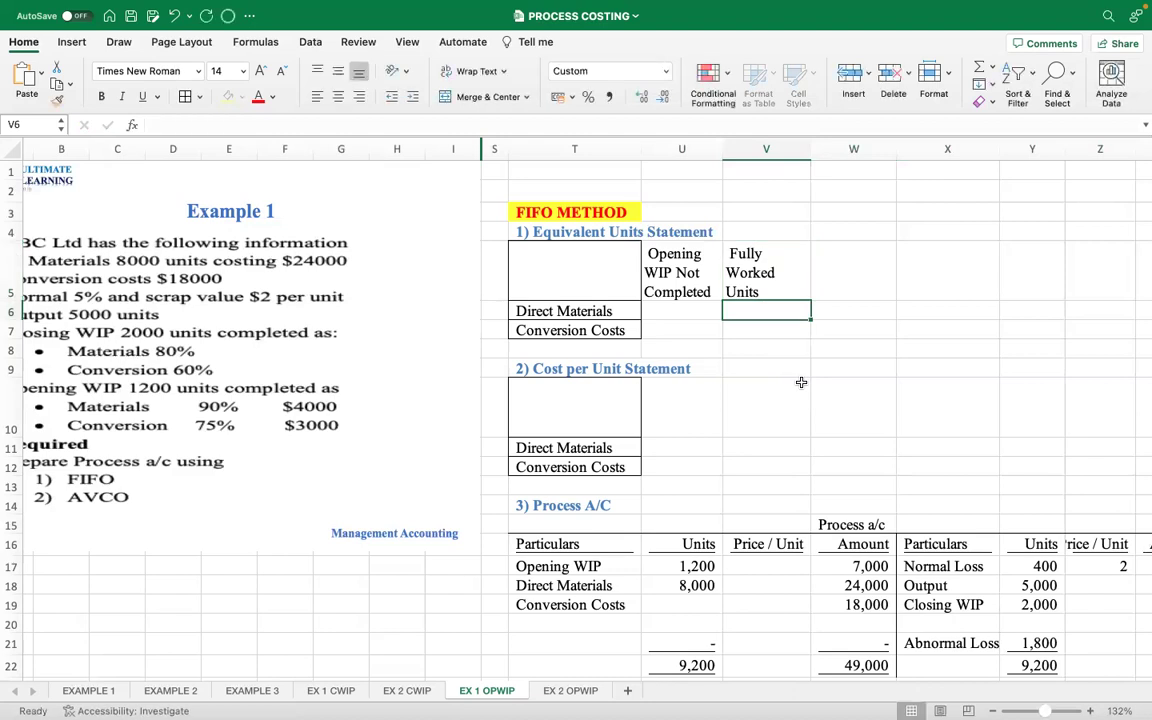
# Enter the heading "Closing WIP Units Completed" in cell W5 of the Equivalent Units Statement.
pyautogui.click(825, 267)
pyautogui.write('Closing')
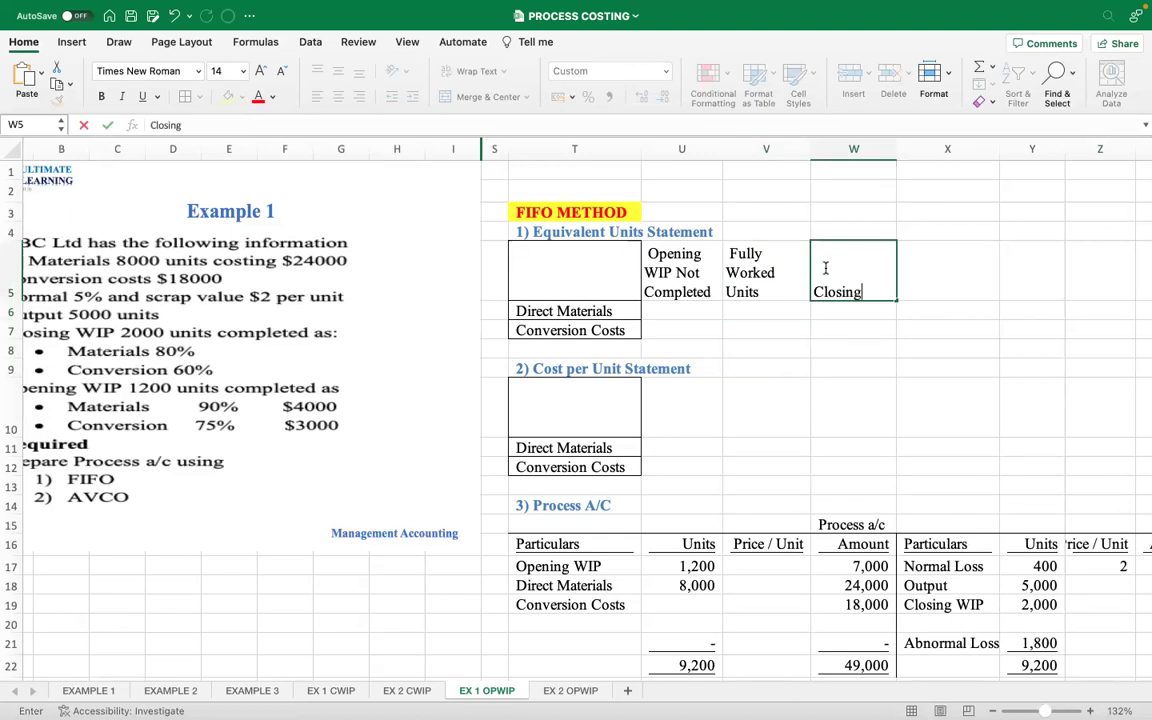
pyautogui.write(' WIP Units')
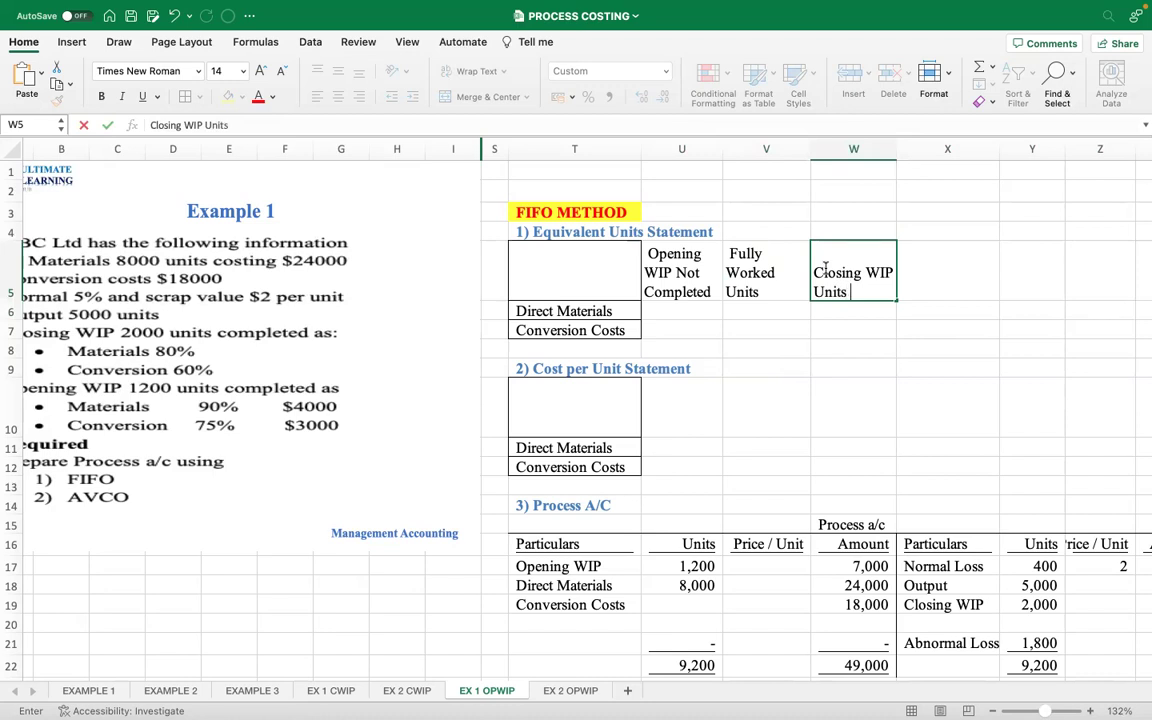
pyautogui.write('Complete')
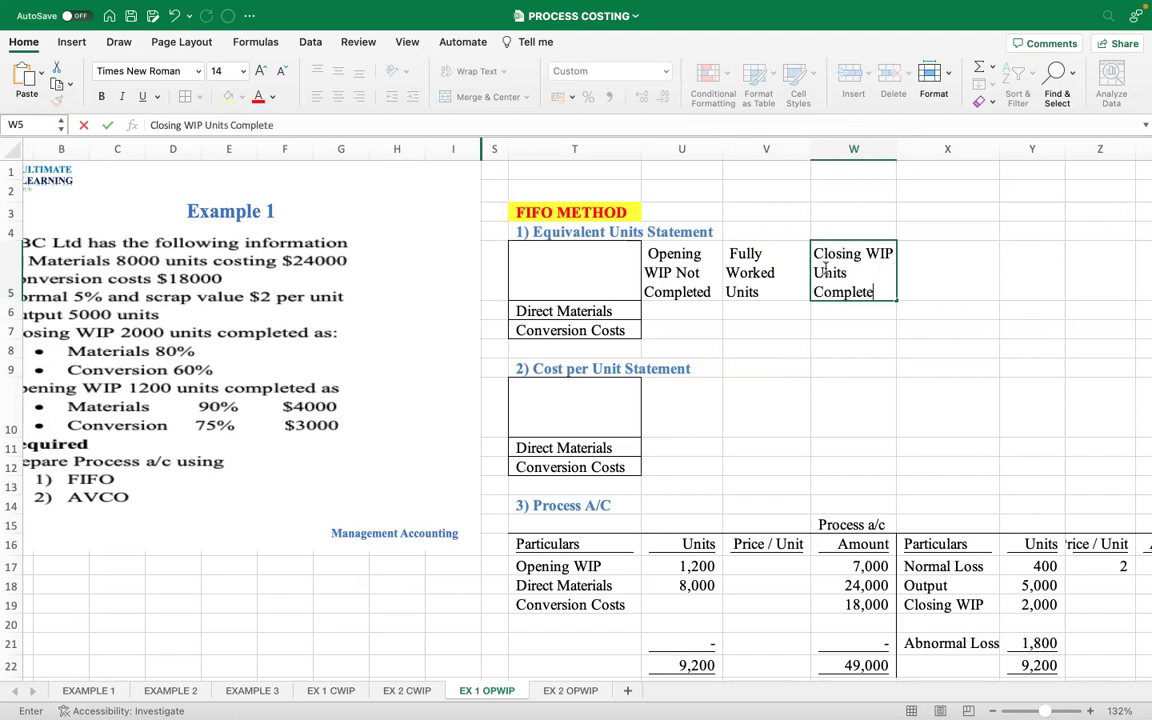
# Change the heading in U5 to "Opening WIP Units Not Completed" and widen column U to 14.00.
pyautogui.click(682, 275)
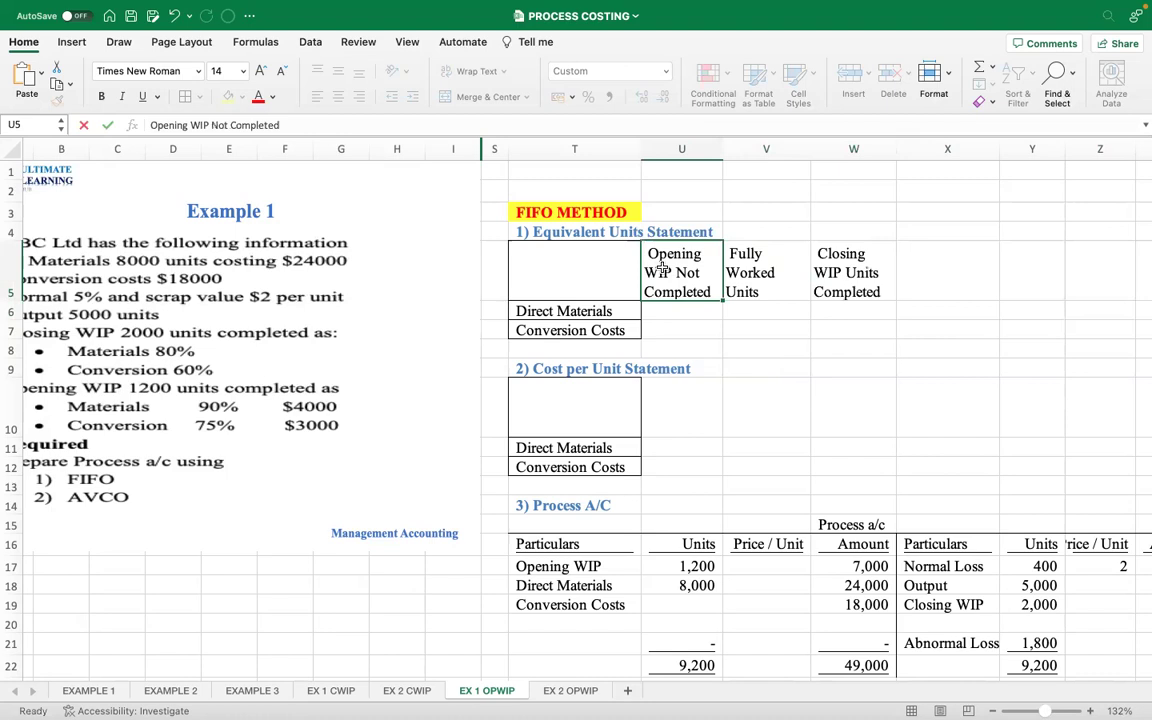
pyautogui.click(210, 124)
pyautogui.write('U ')
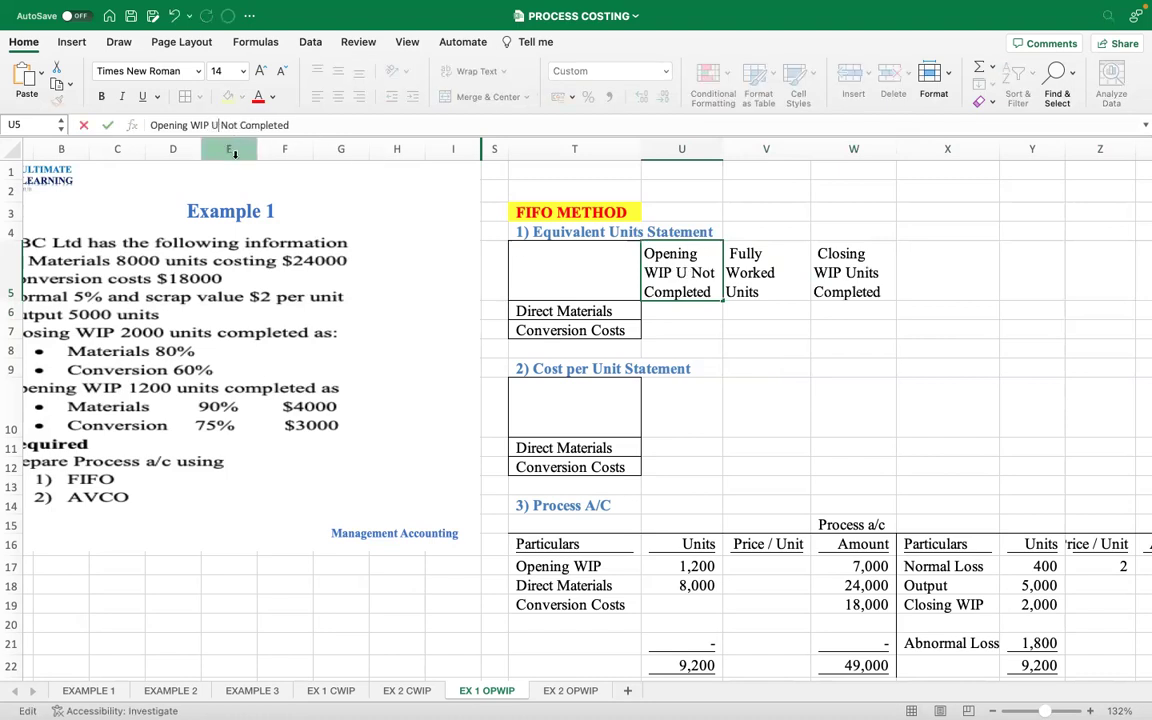
pyautogui.write('nits')
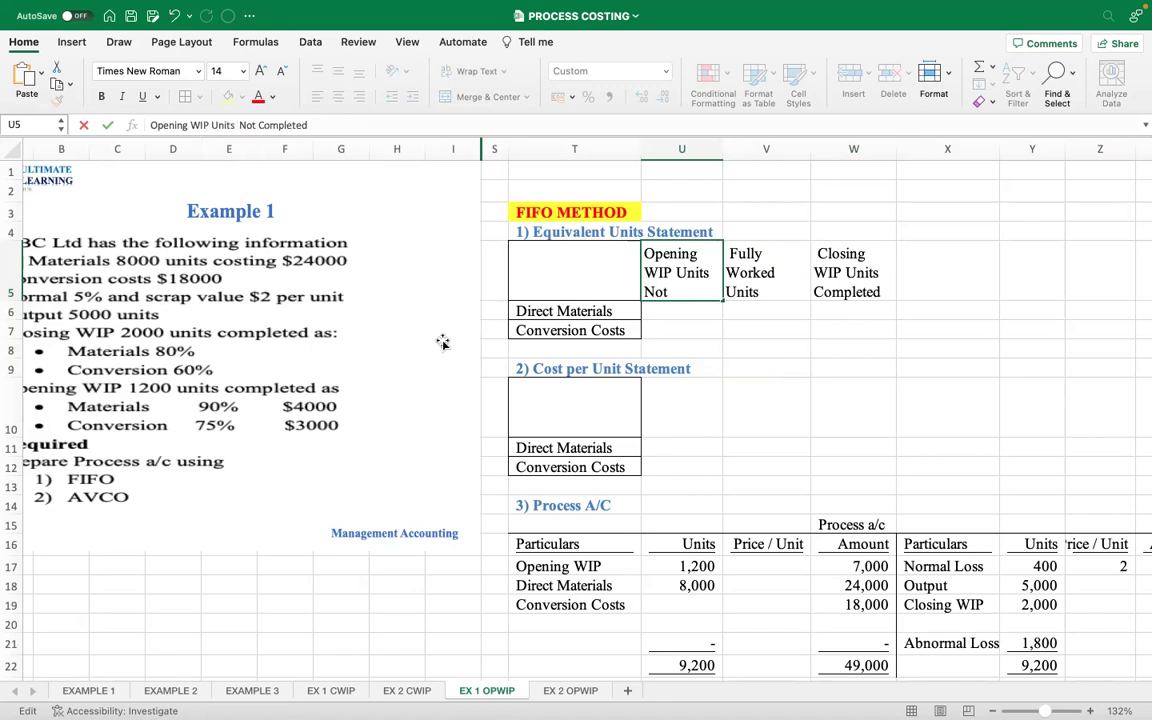
pyautogui.click(730, 350)
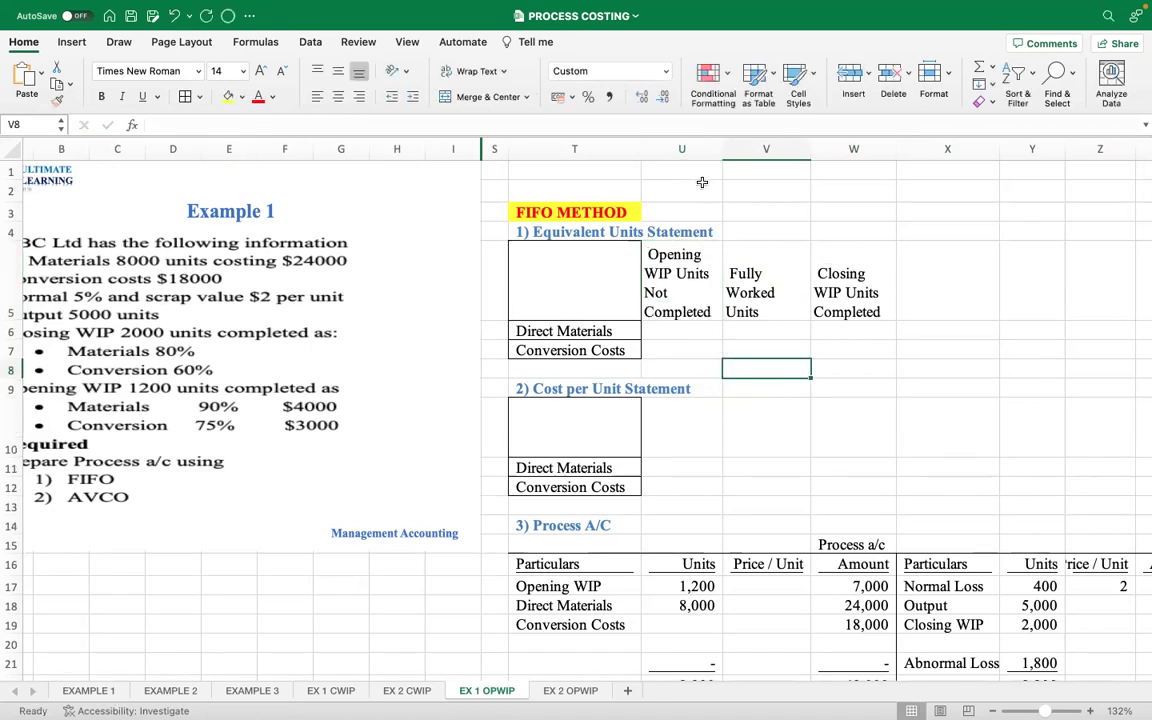
pyautogui.moveTo(722, 148); pyautogui.dragTo(731, 148)
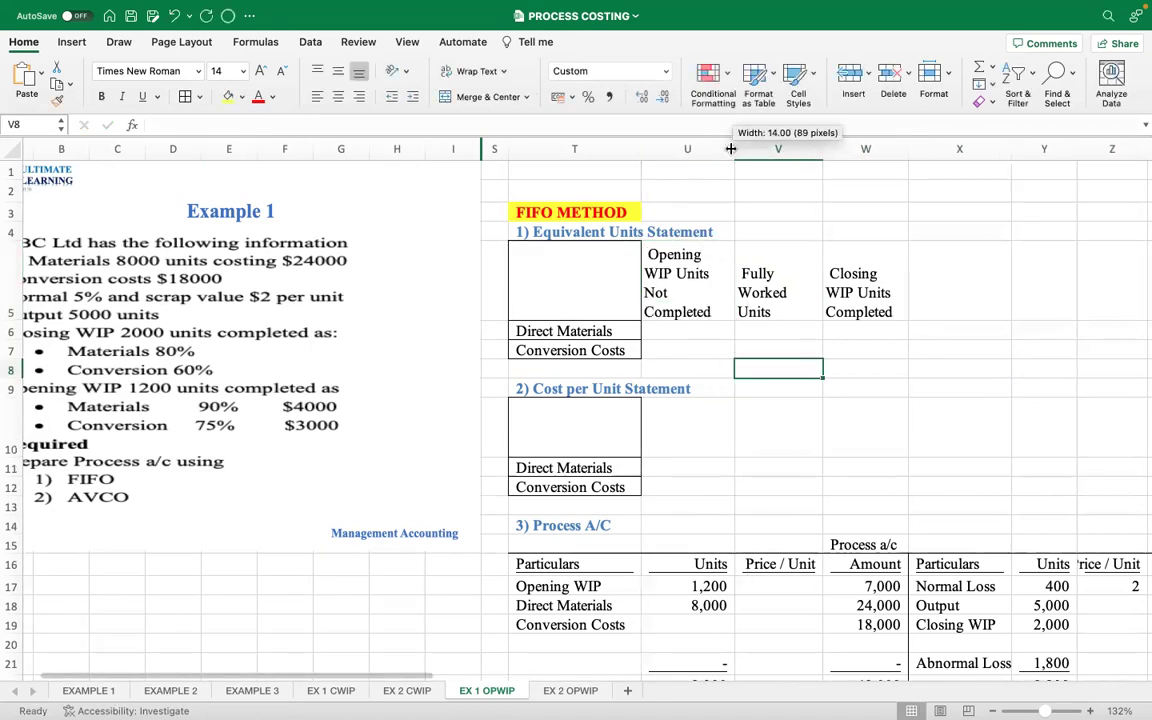
# Right-align the Equivalent Units Statement header cells U5:X5.
pyautogui.moveTo(660, 240); pyautogui.dragTo(960, 268)
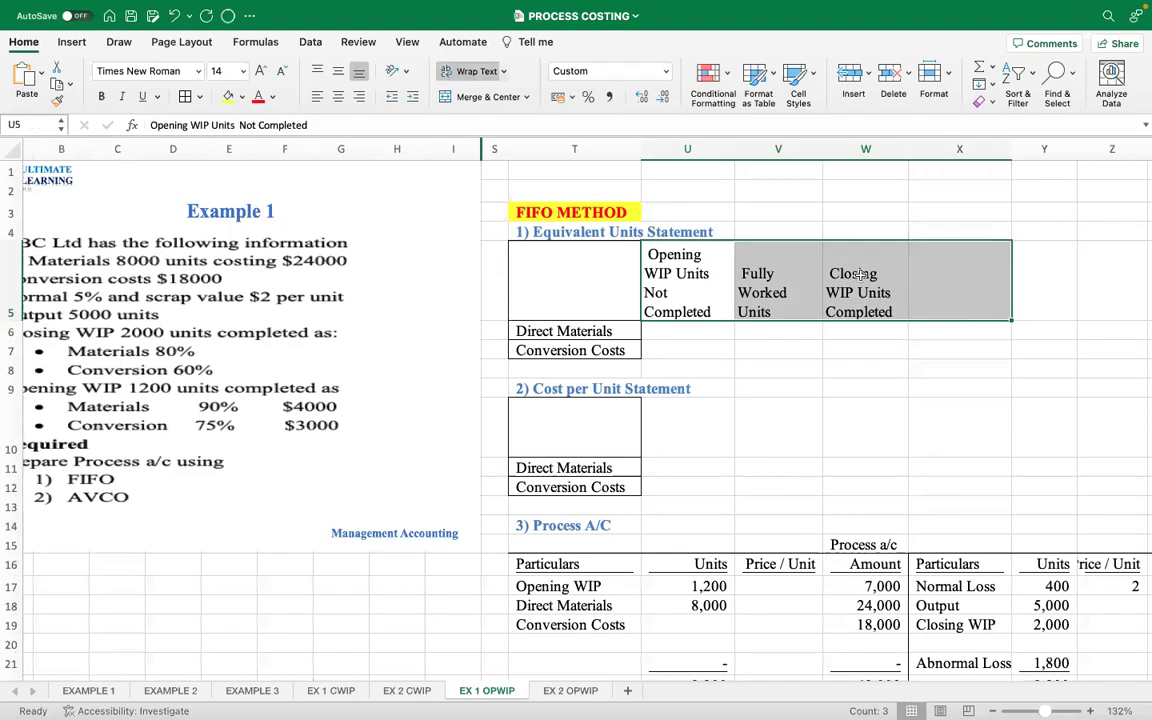
pyautogui.click(359, 97)
pyautogui.click(1025, 280)
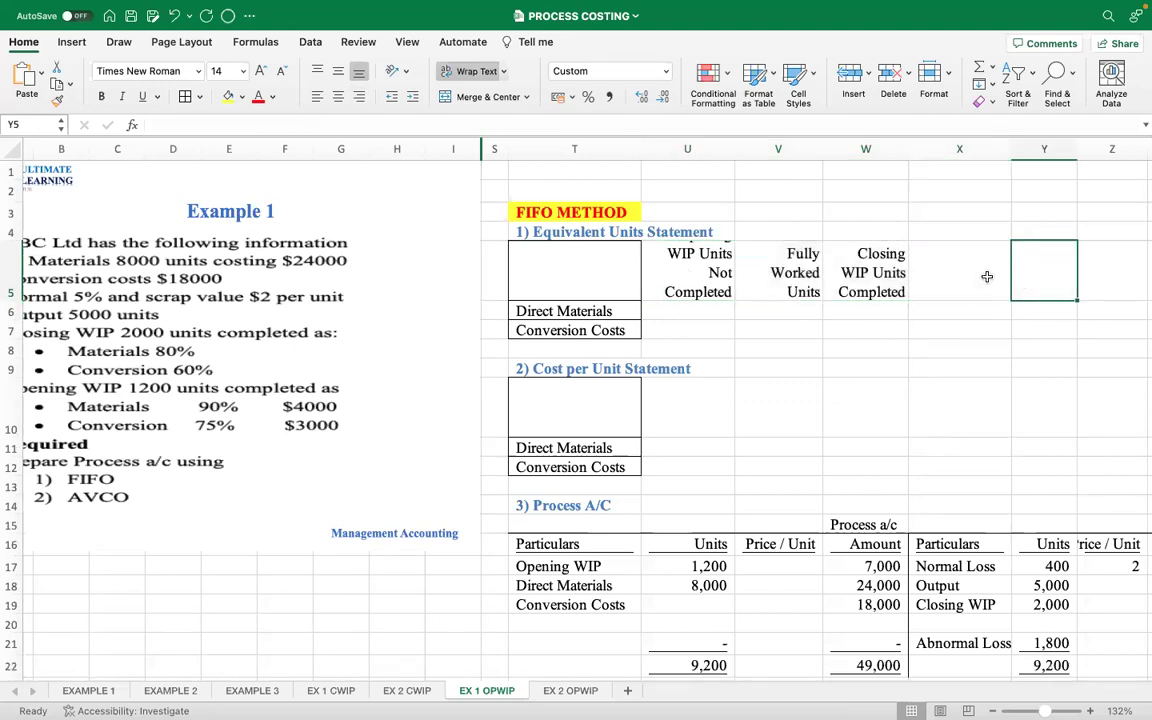
# Enter the heading "Abnormal Loss Units" in cell X5 of the Equivalent Units Statement.
pyautogui.click(987, 272)
pyautogui.write('Ab')
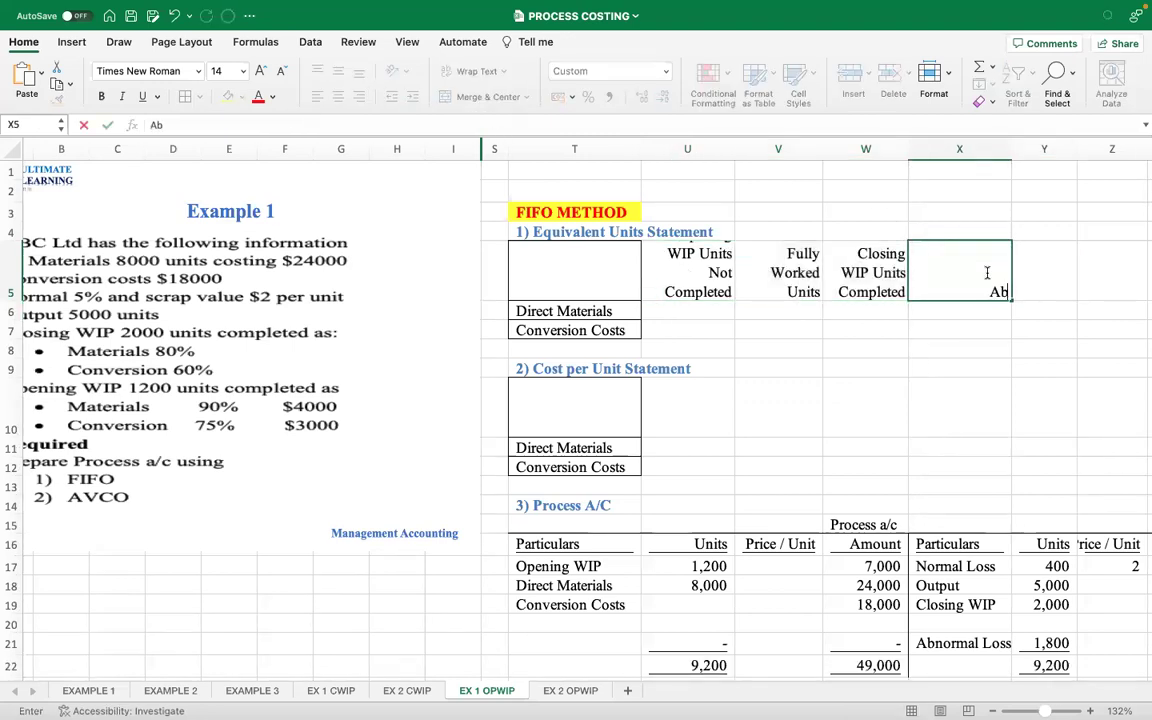
pyautogui.write('normal')
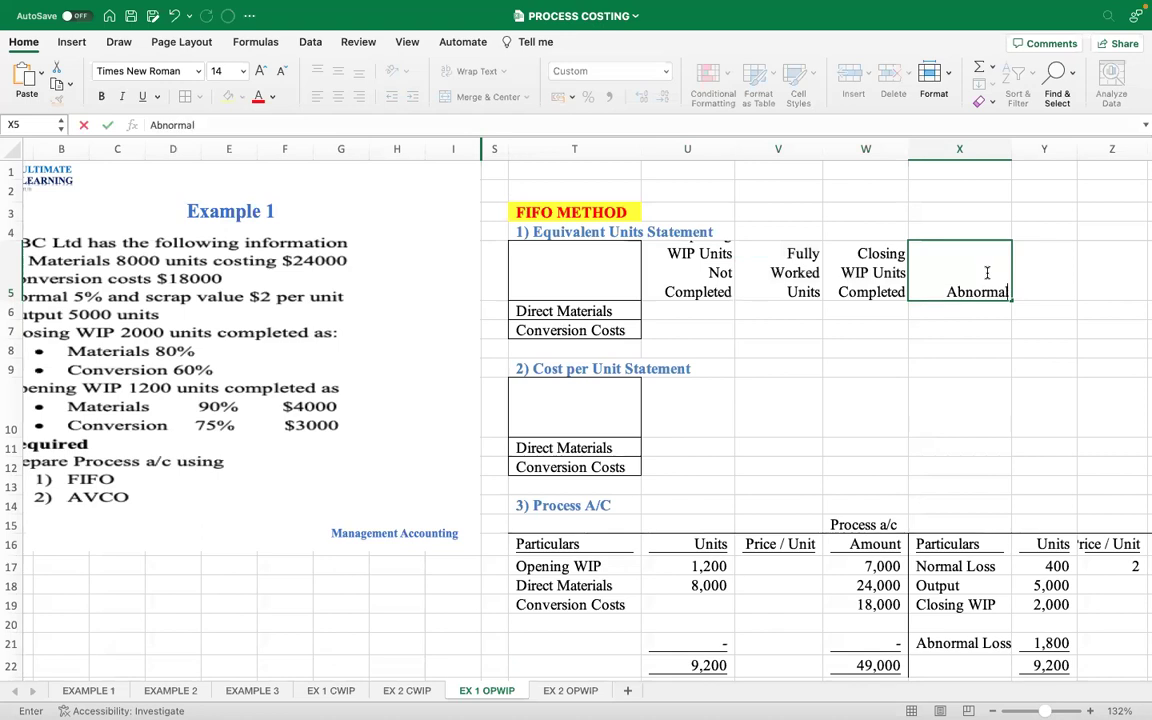
pyautogui.write(' Loss')
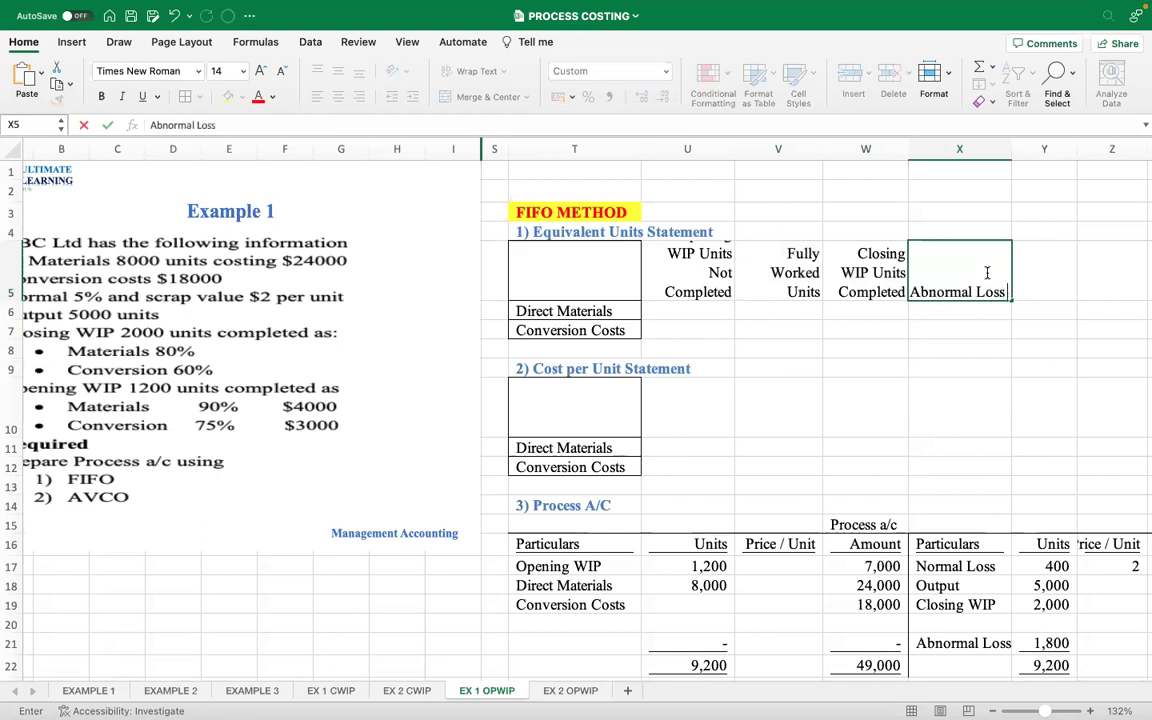
pyautogui.write(' Units')
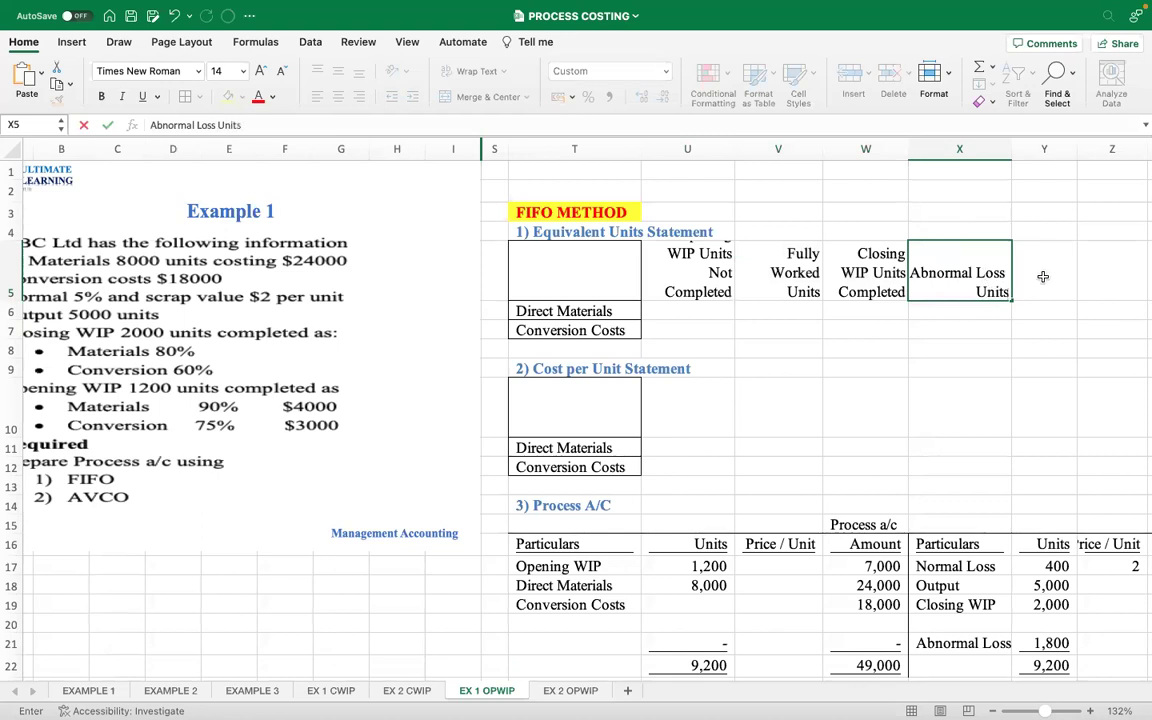
# Enter the heading "Total equivalent Units" in cell Y5 and widen column Y so "equivalent" fits on one line.
pyautogui.click(1043, 276)
pyautogui.write('To')
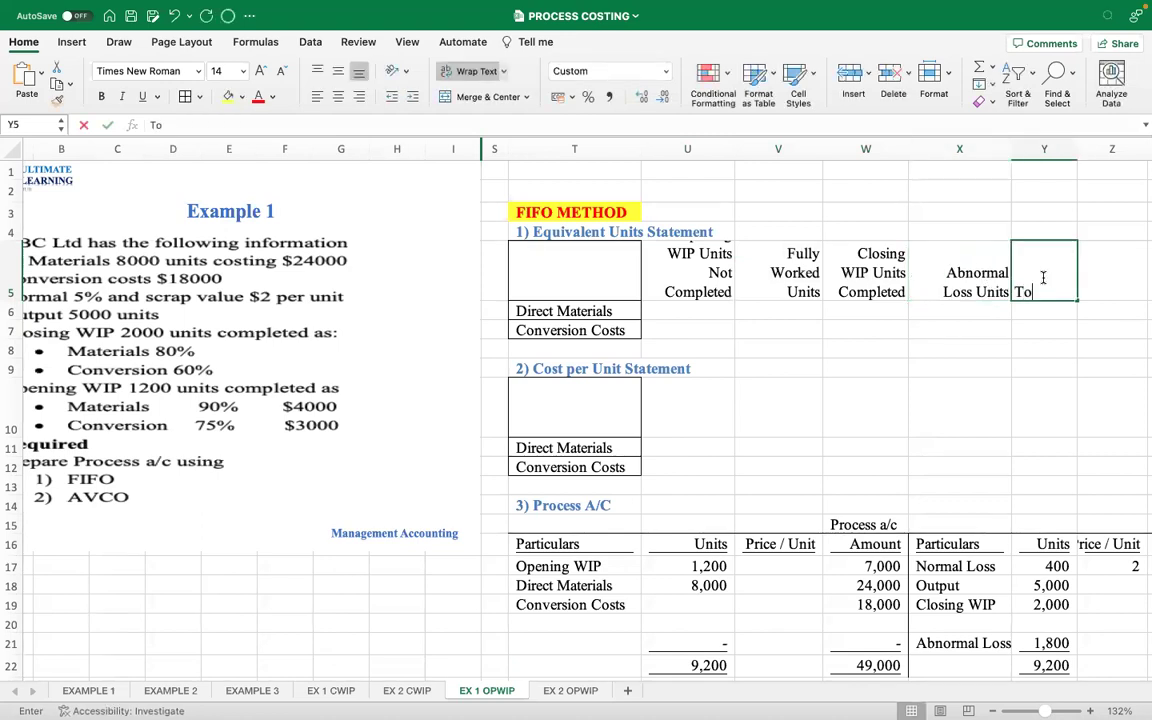
pyautogui.write('tal equivalent')
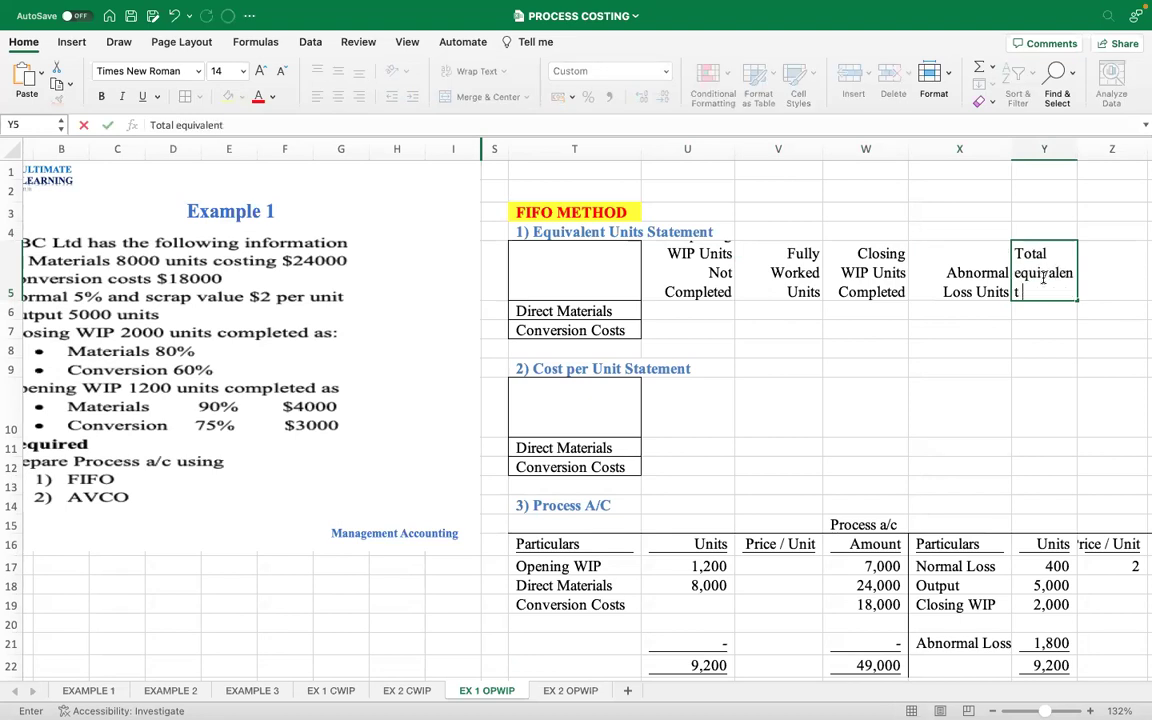
pyautogui.write(' Units')
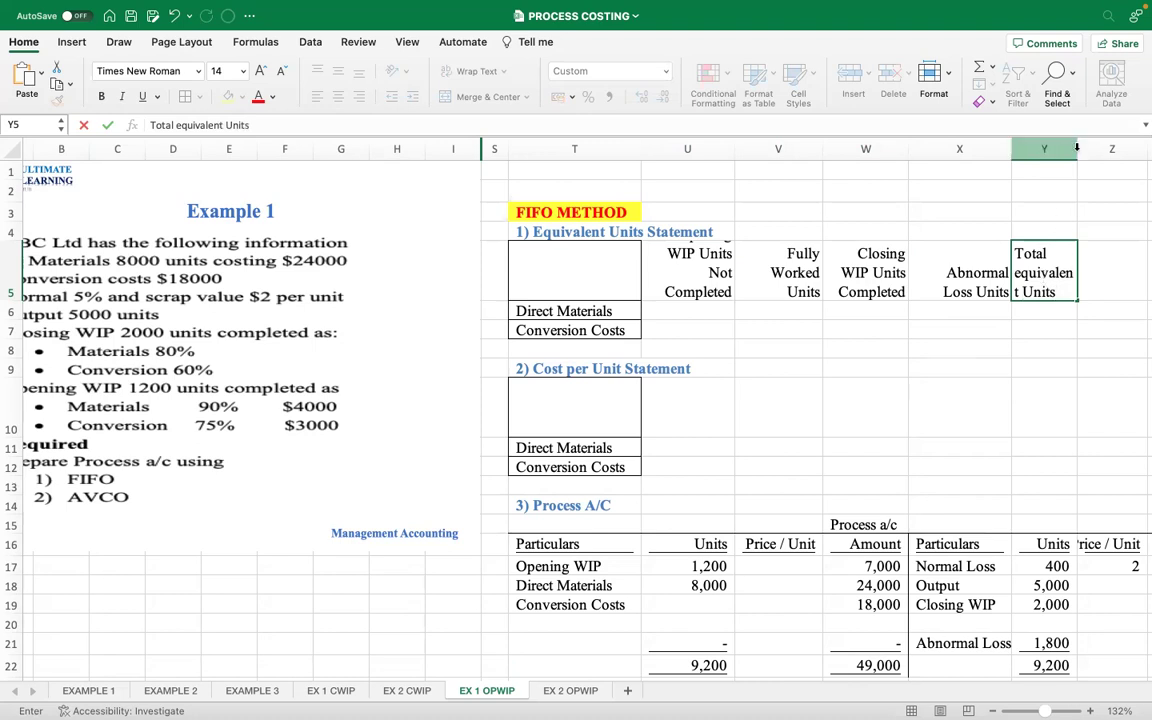
pyautogui.click(1100, 189)
pyautogui.moveTo(1077, 148); pyautogui.dragTo(1104, 148)
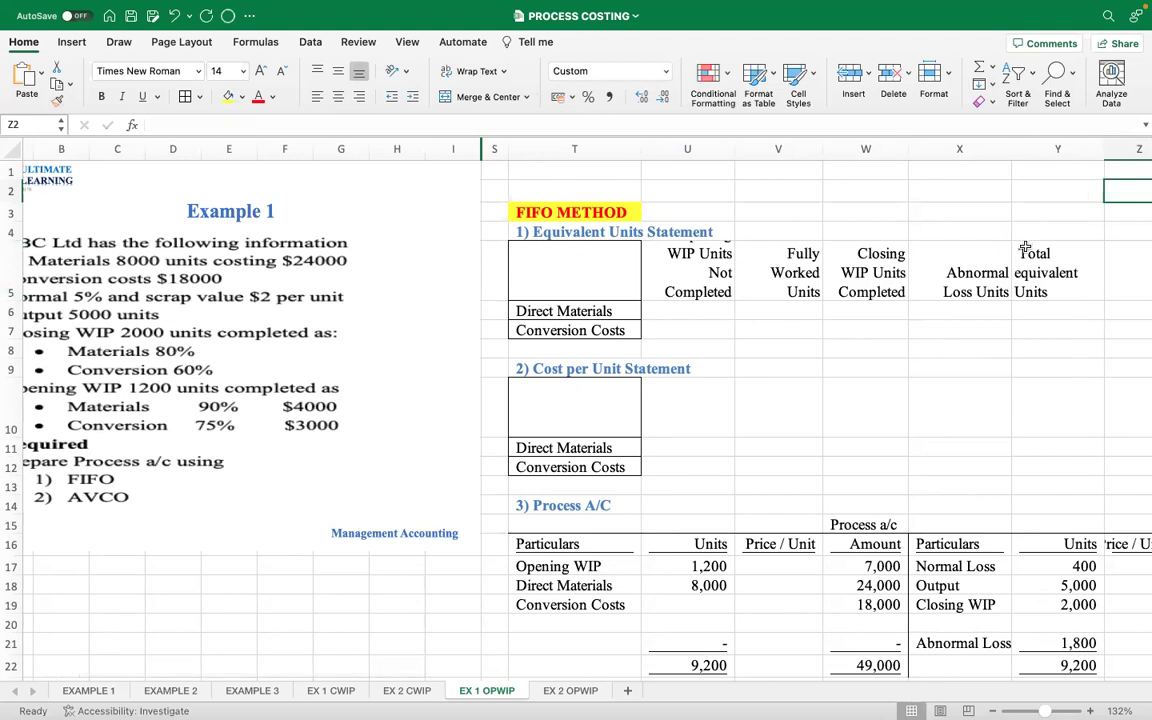
# Apply all borders to the Equivalent Units Statement cells U5:Y7 and right-align them.
pyautogui.moveTo(1025, 250); pyautogui.dragTo(1029, 337)
pyautogui.moveTo(650, 262); pyautogui.dragTo(1050, 328)
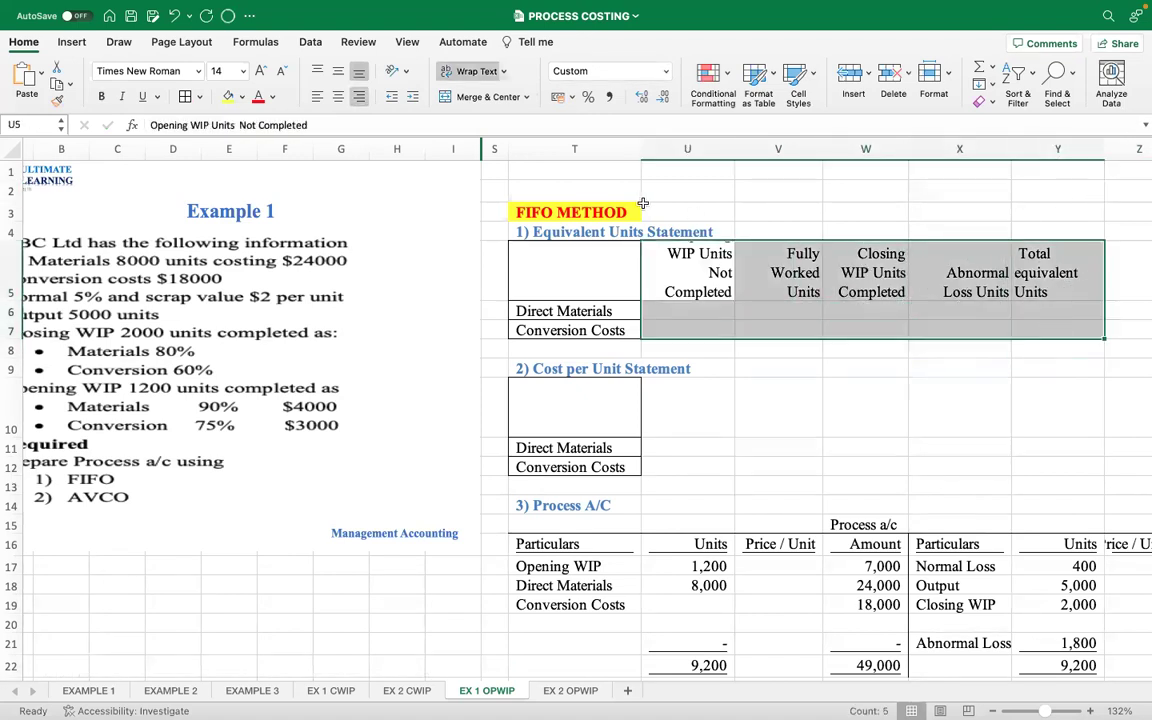
pyautogui.click(318, 96)
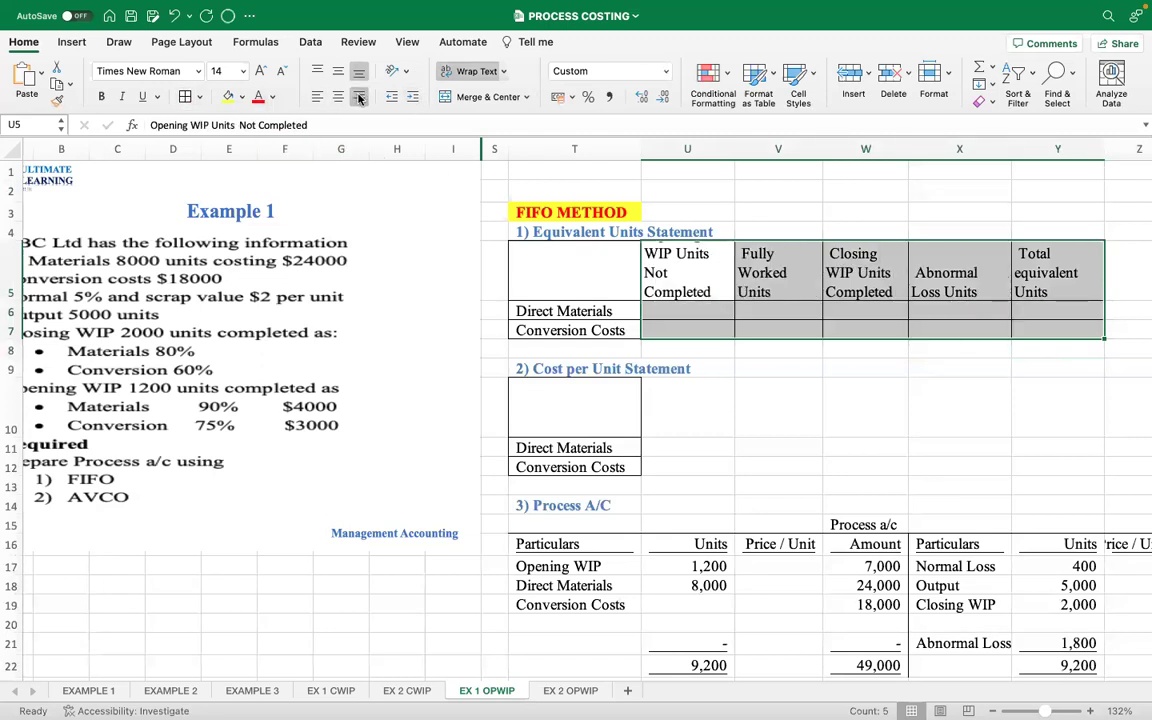
pyautogui.click(360, 97)
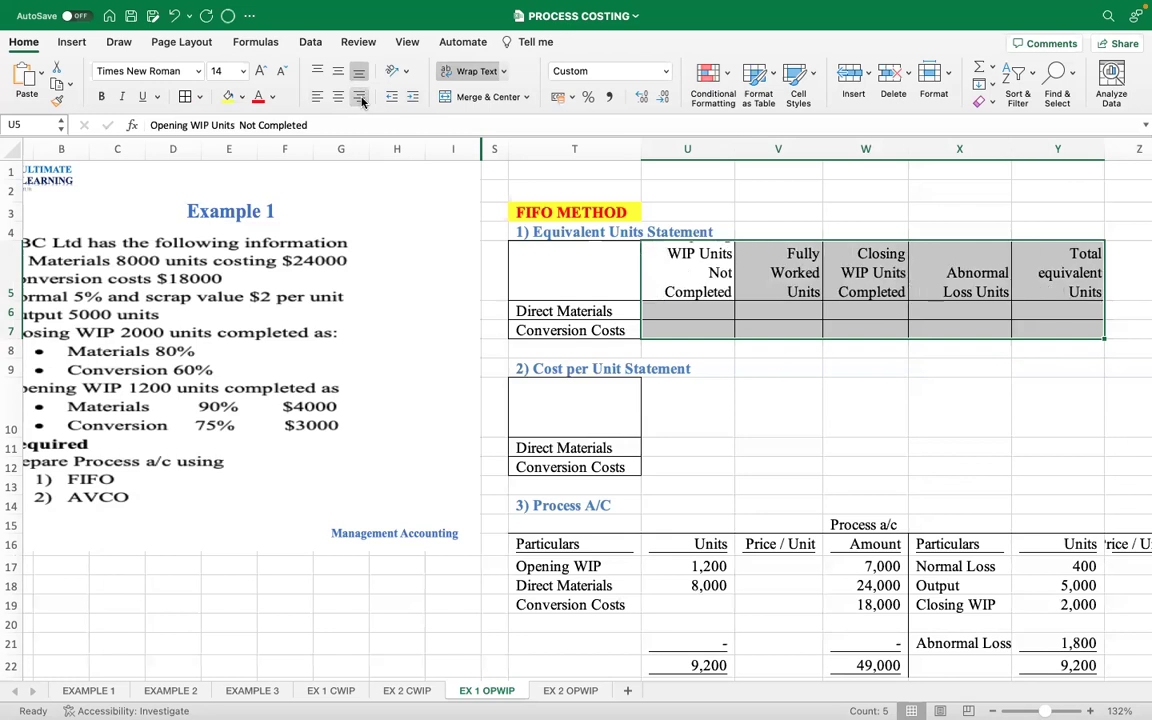
pyautogui.click(953, 403)
# Enter the heading "Total Amount" in cell U10 of the Cost per Unit Statement.
pyautogui.scroll(-2, 787, 383)
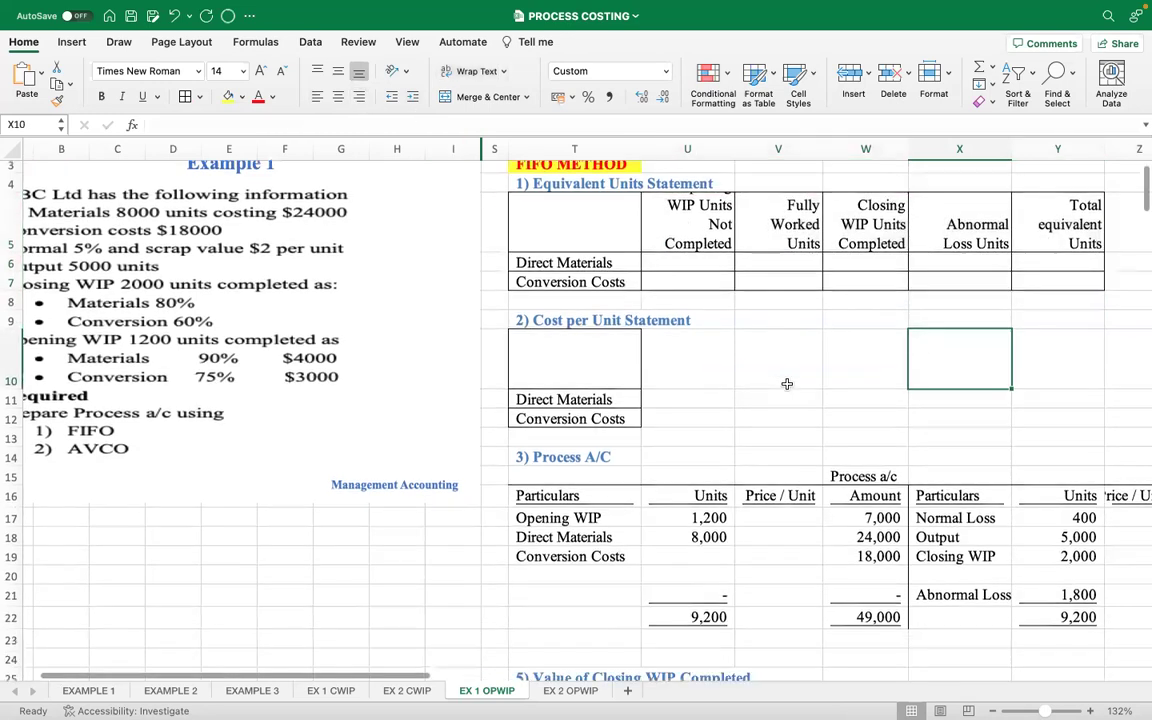
pyautogui.click(688, 347)
pyautogui.write('T')
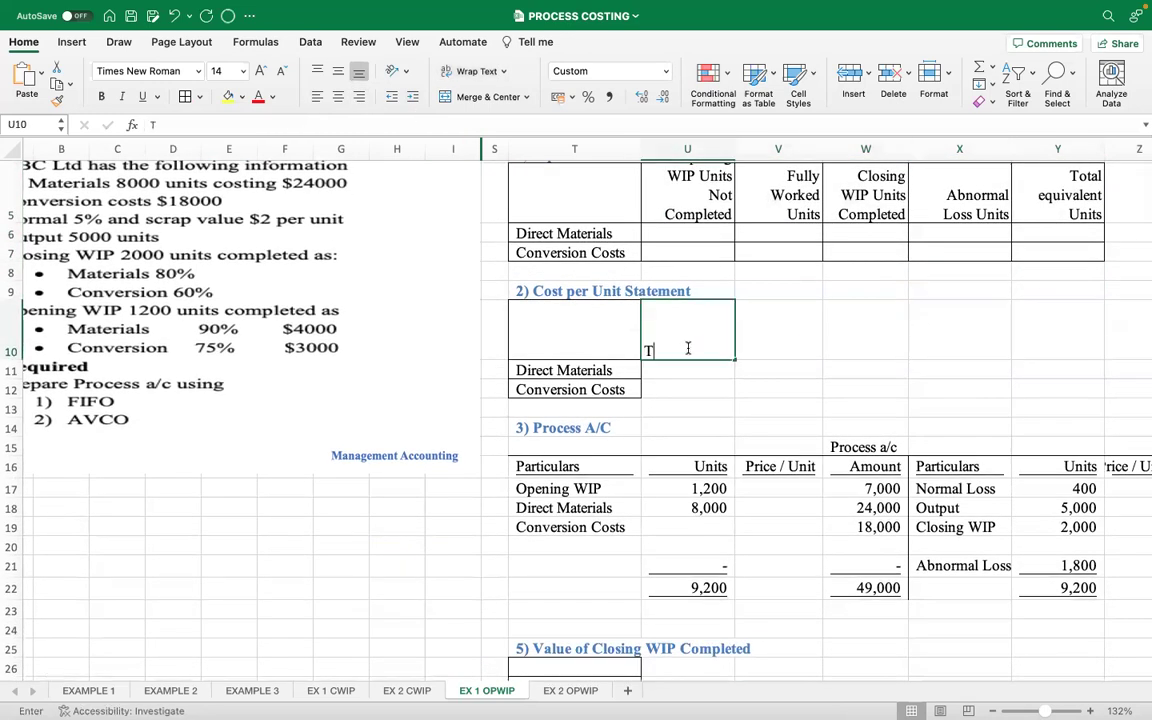
pyautogui.write('otal Amount')
pyautogui.press('F2')
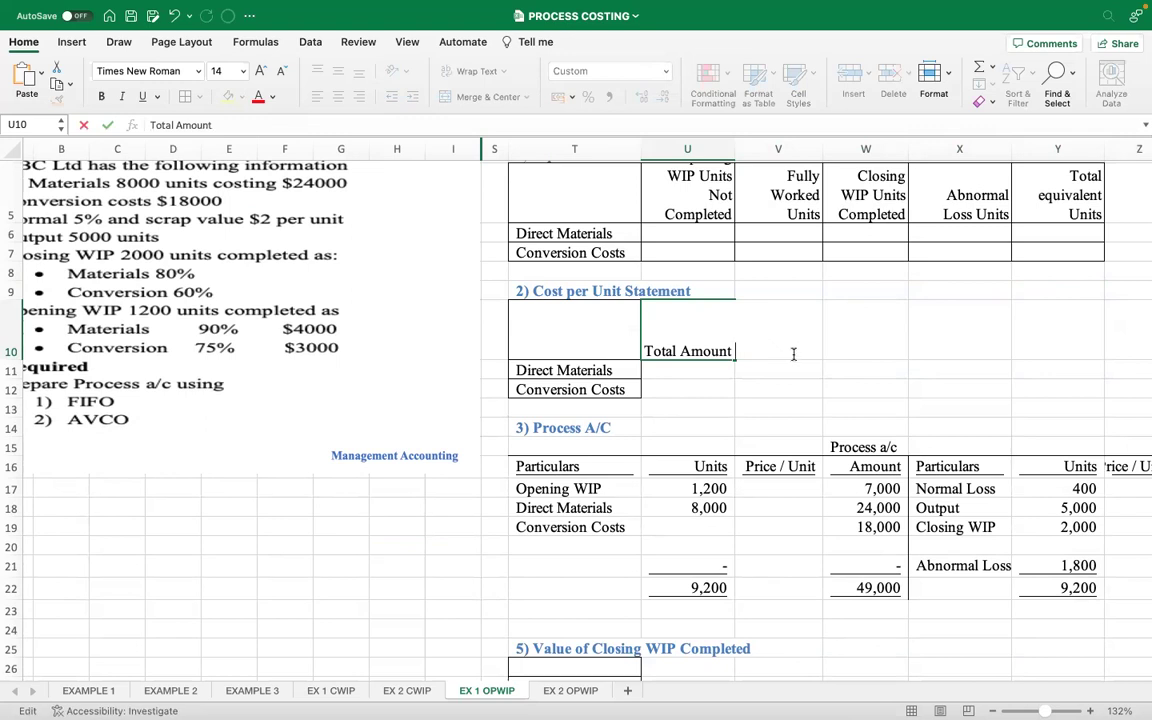
pyautogui.click(780, 375)
# Enter the heading "Total Equivalent Units" in cell V10 of the Cost per Unit Statement.
pyautogui.click(785, 344)
pyautogui.write('Total ')
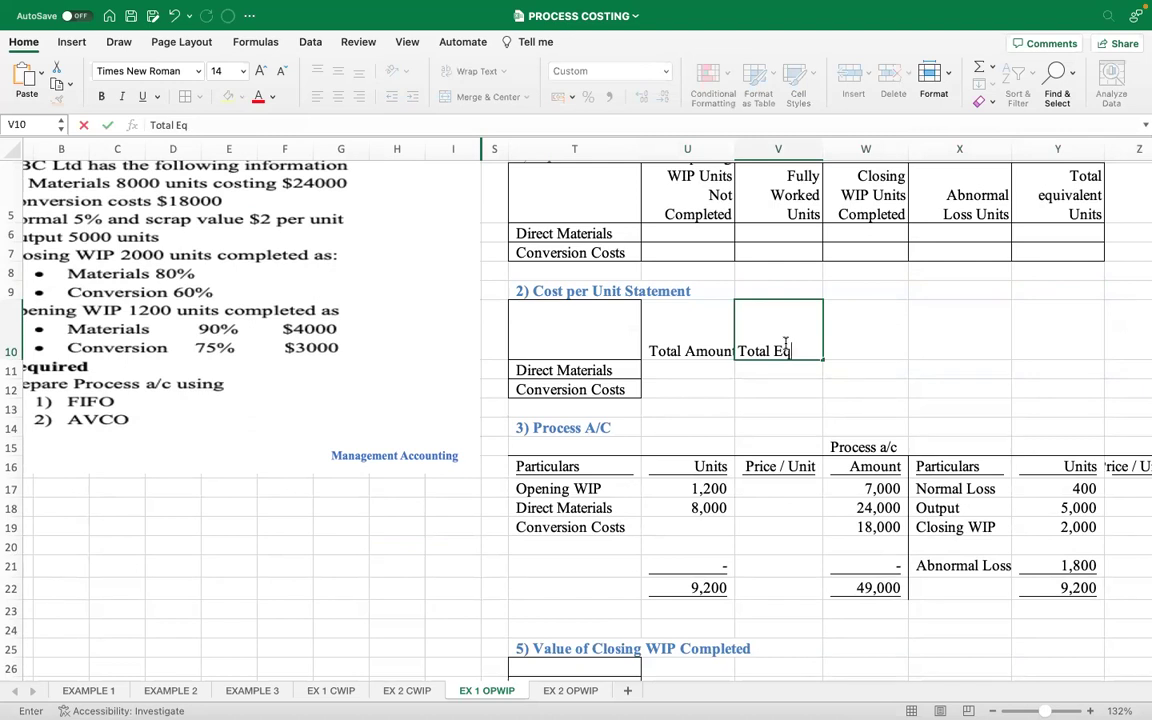
pyautogui.write('Equivalent Units')
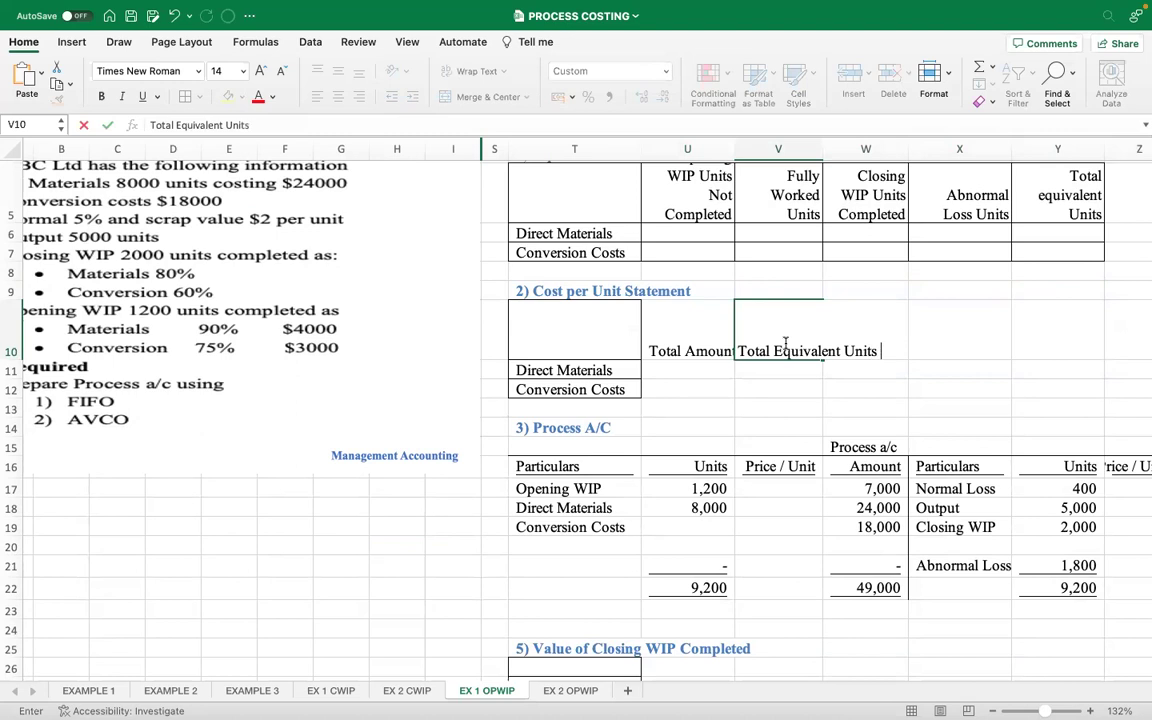
pyautogui.click(857, 388)
# Enter the heading "Cost per Unit" in cell W10 of the Cost per Unit Statement.
pyautogui.click(866, 346)
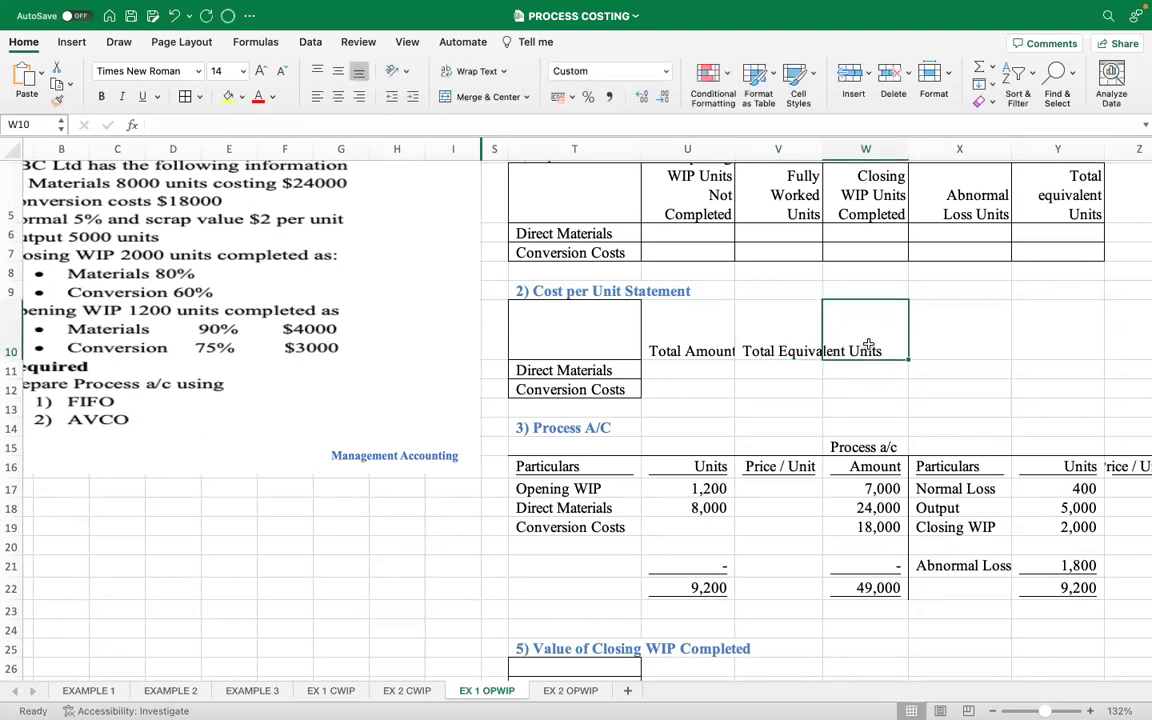
pyautogui.write('Cost')
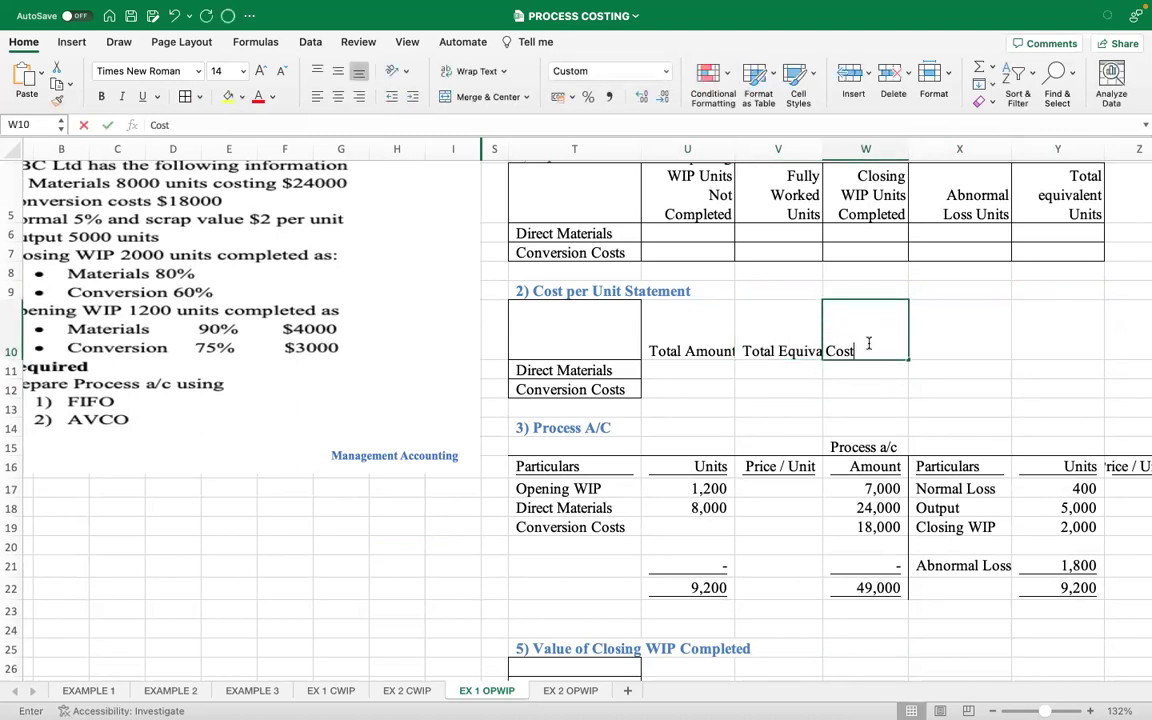
pyautogui.write(' pet')
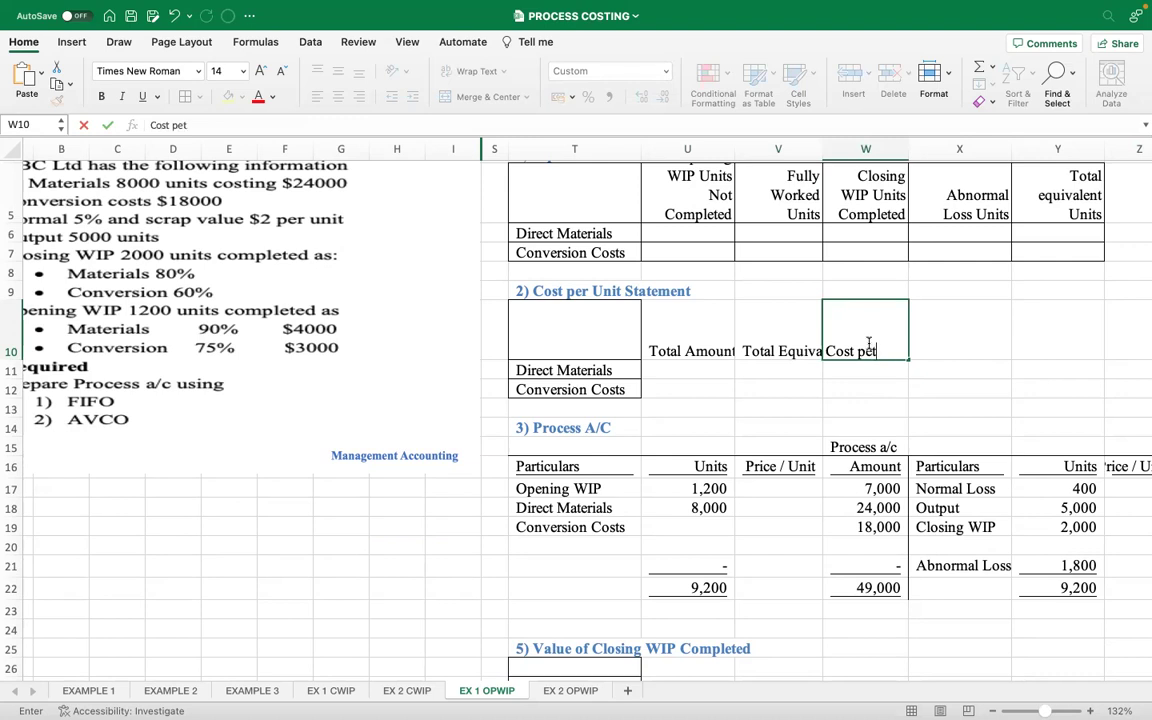
pyautogui.press('BackSpace')
pyautogui.write('r Unit')
pyautogui.press('Return')
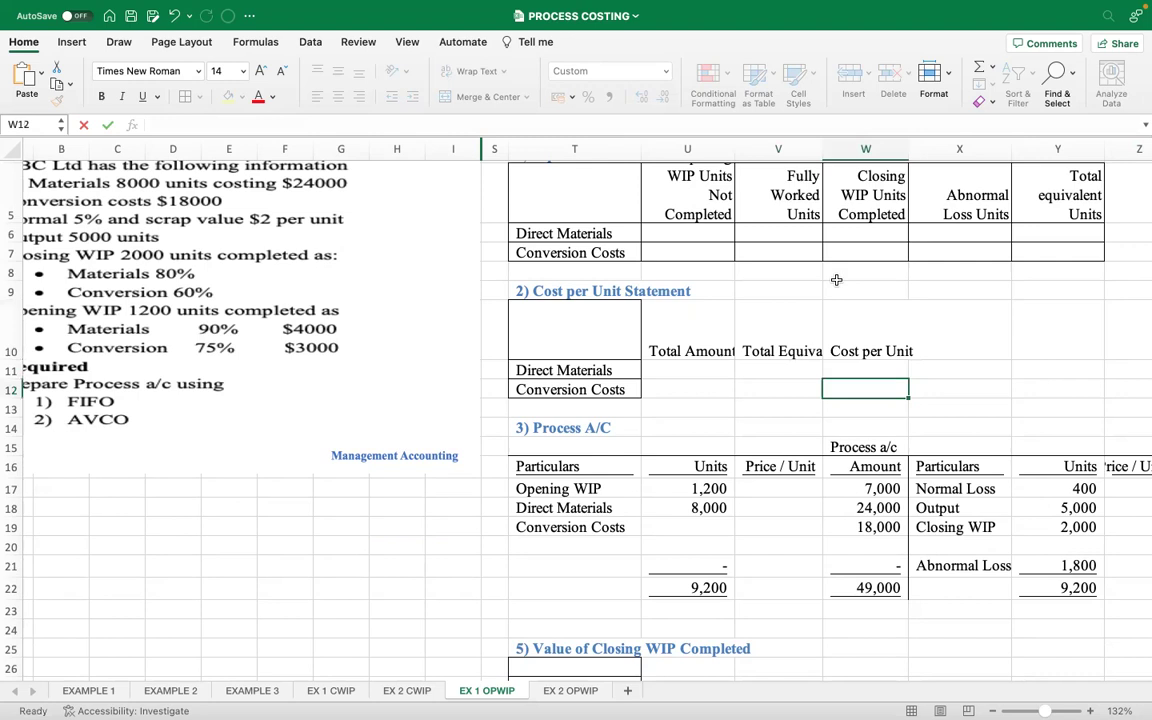
# Wrap the text of the Cost per Unit Statement headings in cells U10:W10.
pyautogui.moveTo(675, 288); pyautogui.dragTo(836, 337)
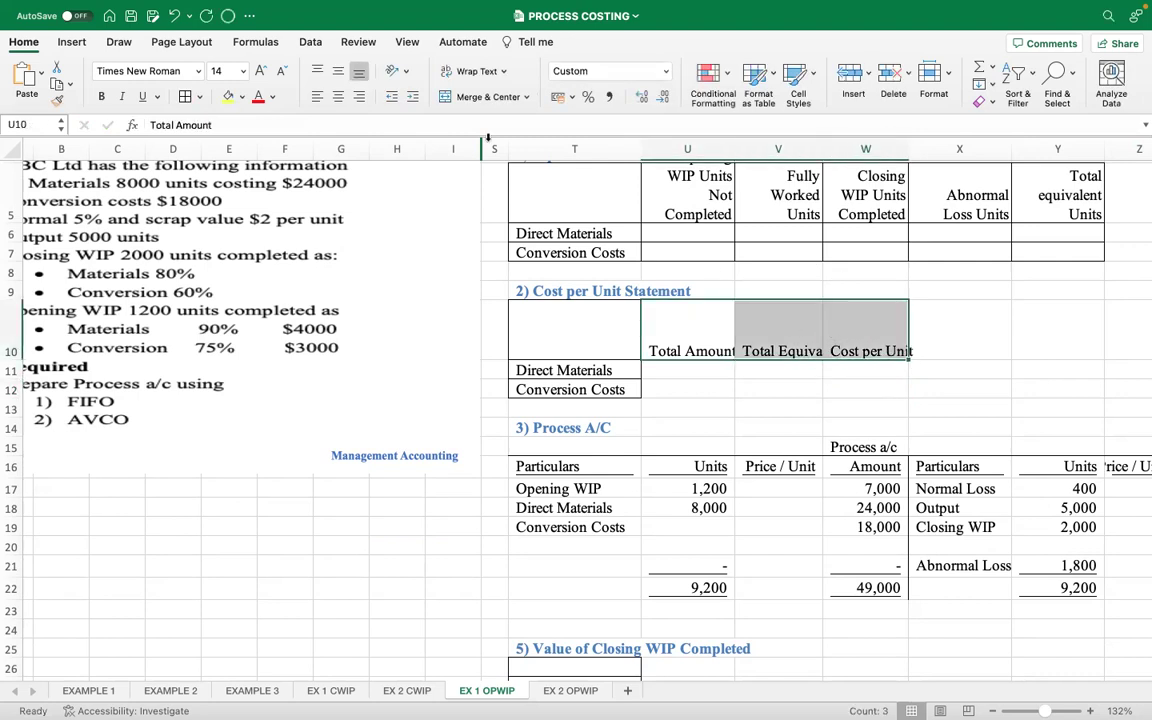
pyautogui.click(466, 72)
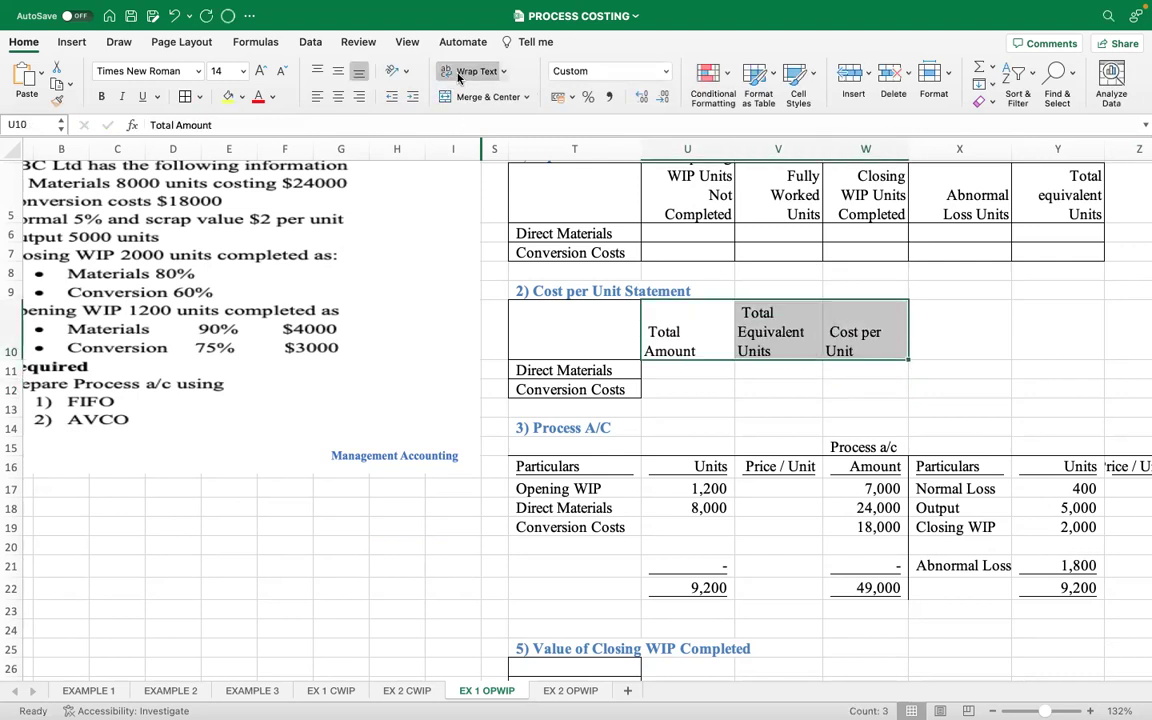
pyautogui.click(779, 370)
# Apply all borders to the Cost per Unit Statement cells U10:W12 and right-align them.
pyautogui.moveTo(685, 330); pyautogui.dragTo(850, 390)
pyautogui.click(184, 97)
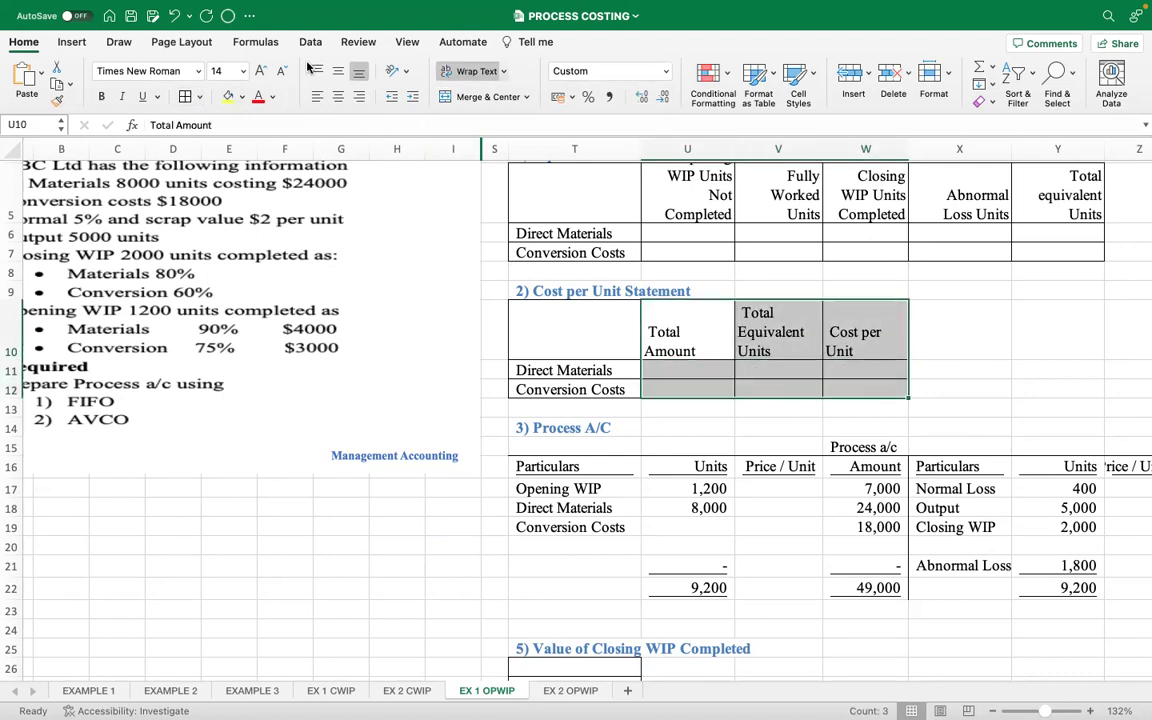
pyautogui.click(360, 97)
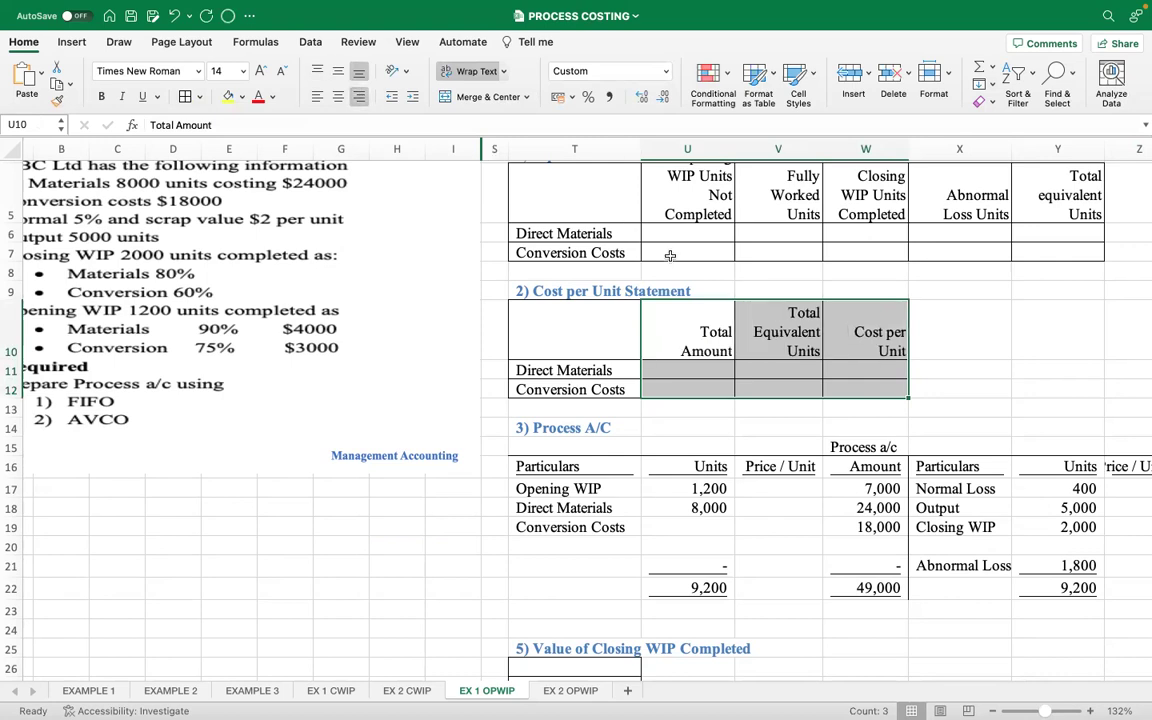
# Enter the heading "Units" in cell U26 of the Value of Closing WIP Completed table.
pyautogui.scroll(-5, 780, 290)
pyautogui.scroll(-5, 785, 285)
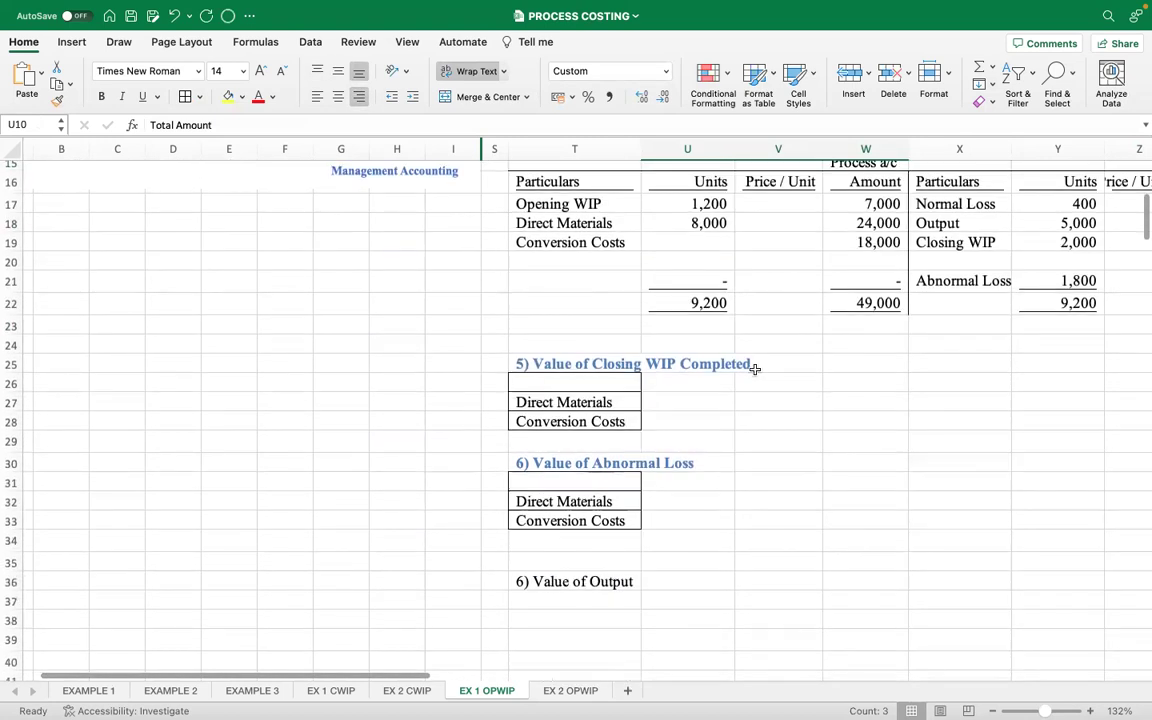
pyautogui.scroll(1, 753, 365)
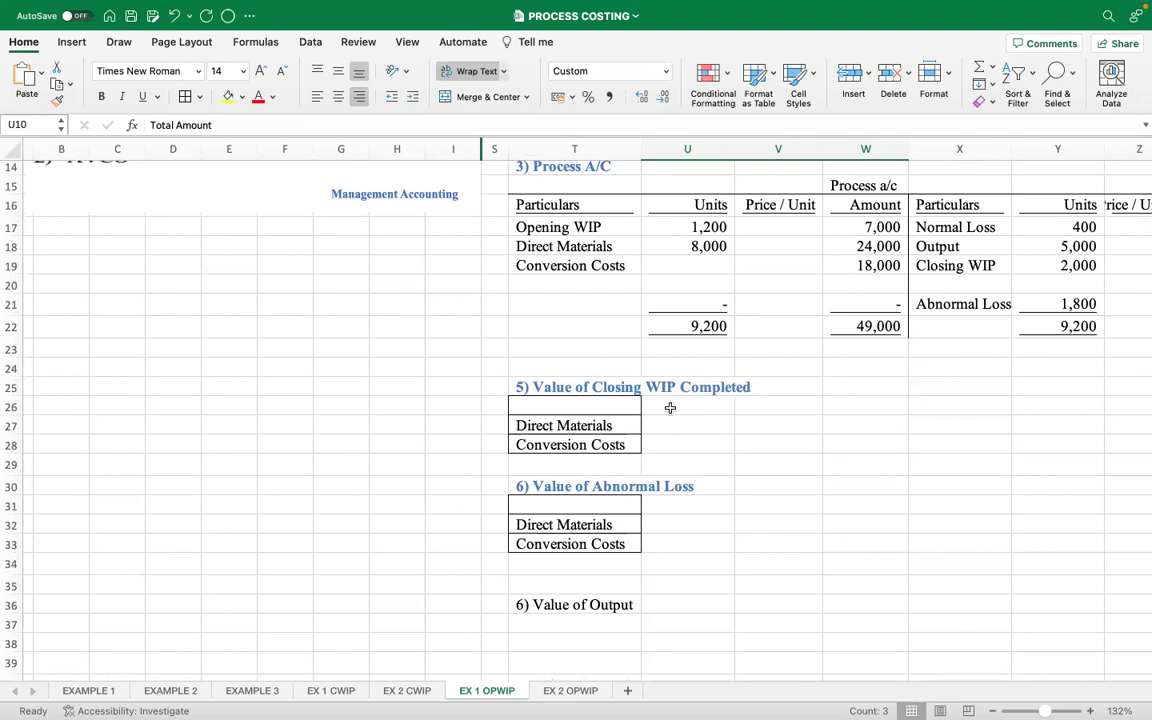
pyautogui.click(672, 405)
pyautogui.write('Units')
# Enter the heading "Cost per Unit" in cell V26 of the Value of Closing WIP Completed table.
pyautogui.click(787, 409)
pyautogui.write('Tot')
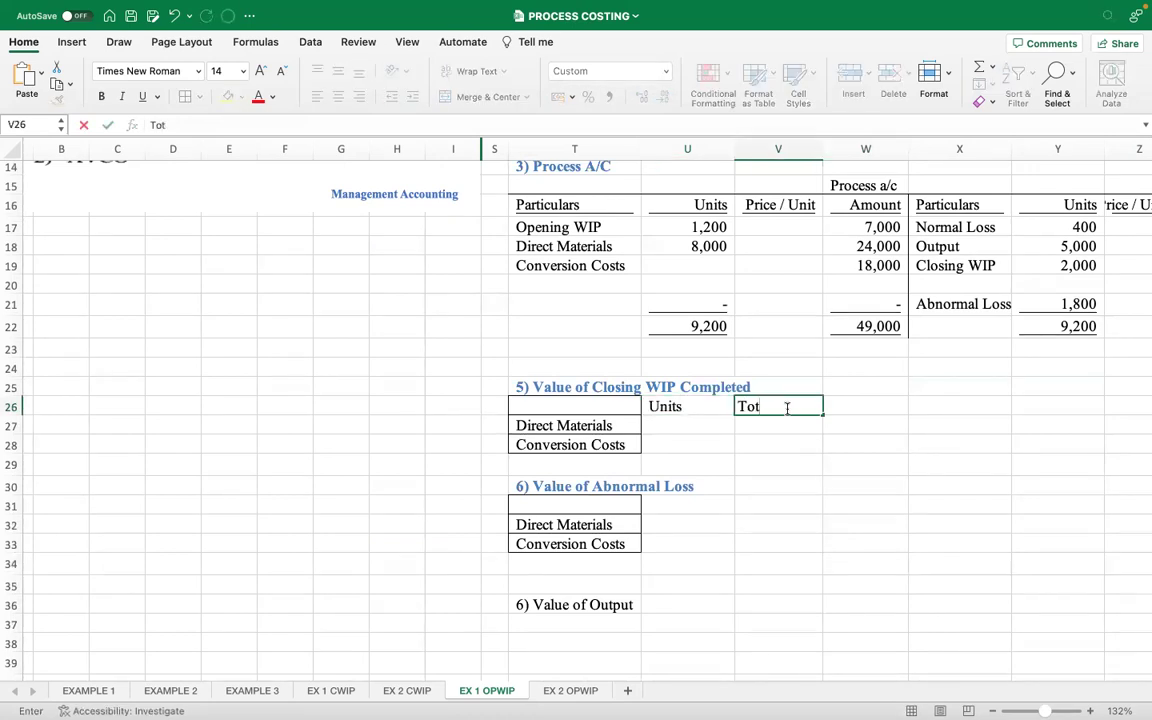
pyautogui.write('a')
pyautogui.press('BackSpace')
pyautogui.press('BackSpace')
pyautogui.press('BackSpace')
pyautogui.press('BackSpace')
pyautogui.write('V')
pyautogui.press('BackSpace')
pyautogui.write('Cost per Uni')
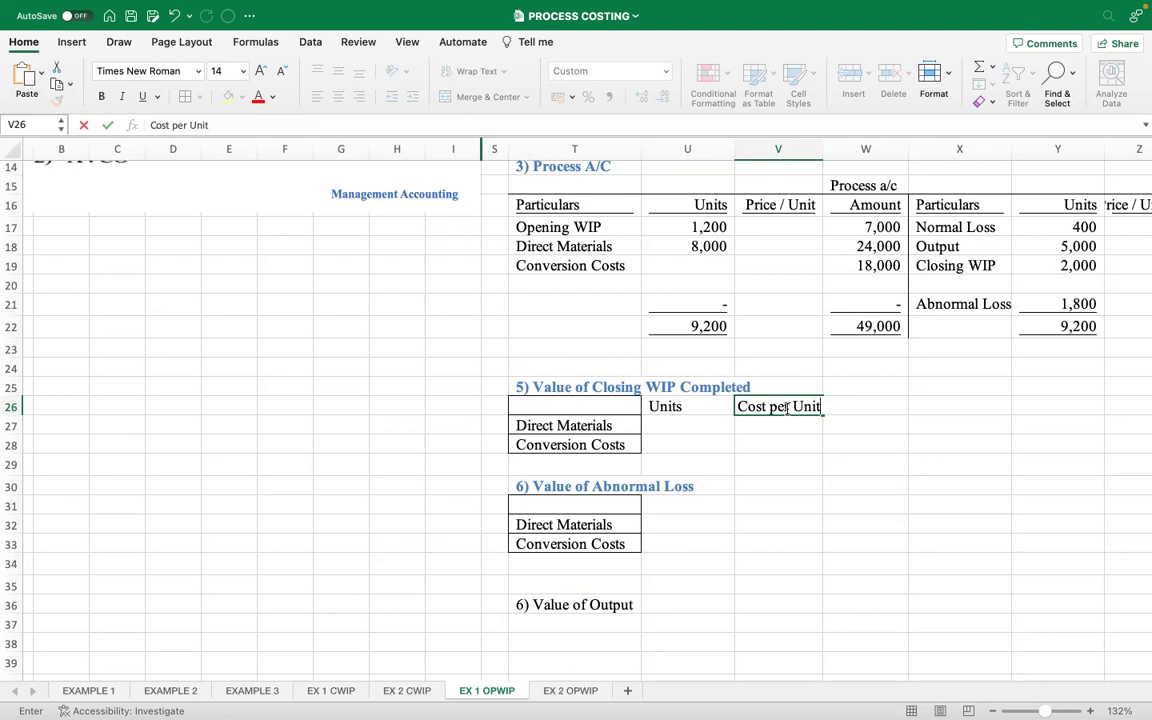
pyautogui.write('t')
pyautogui.click(795, 443)
# Enter the heading "Total Amount" in cell W26 of the Value of Closing WIP Completed table.
pyautogui.click(849, 405)
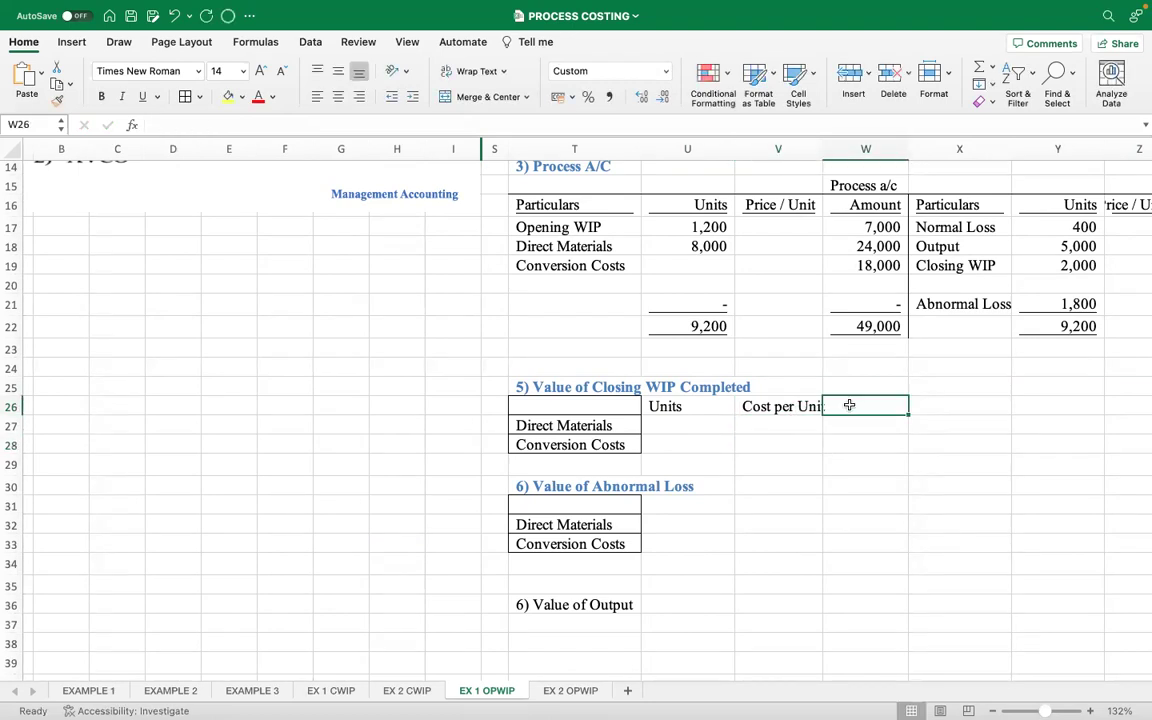
pyautogui.write('Total ')
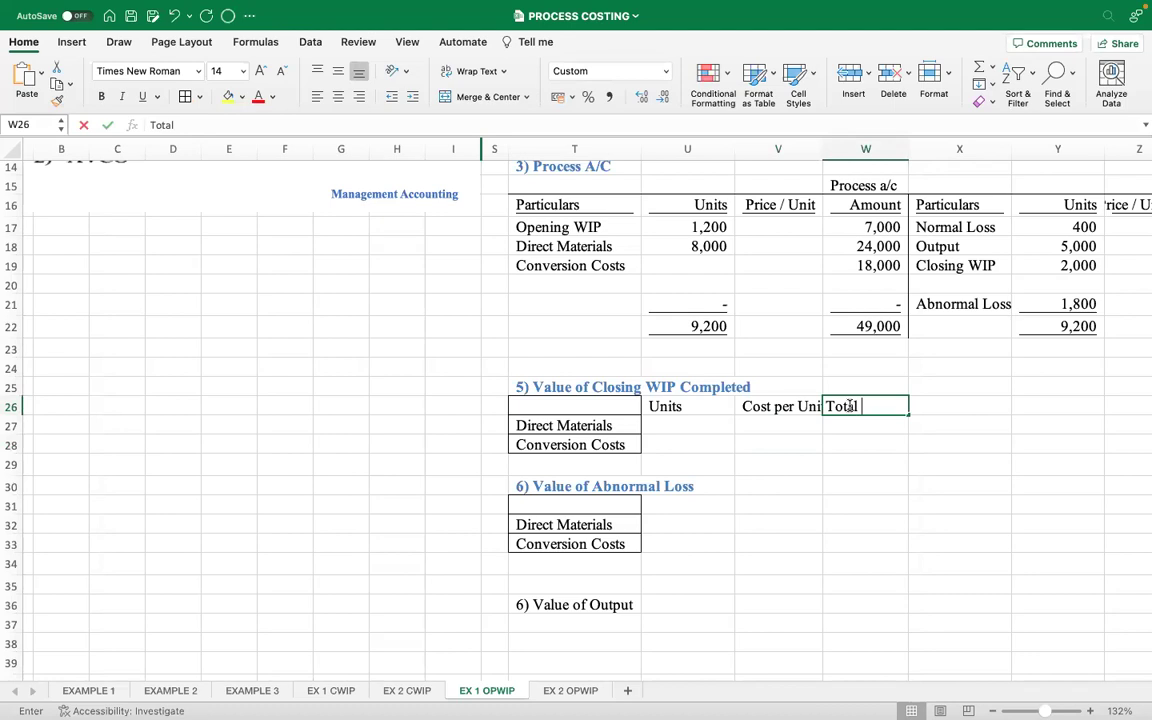
pyautogui.write('Amount')
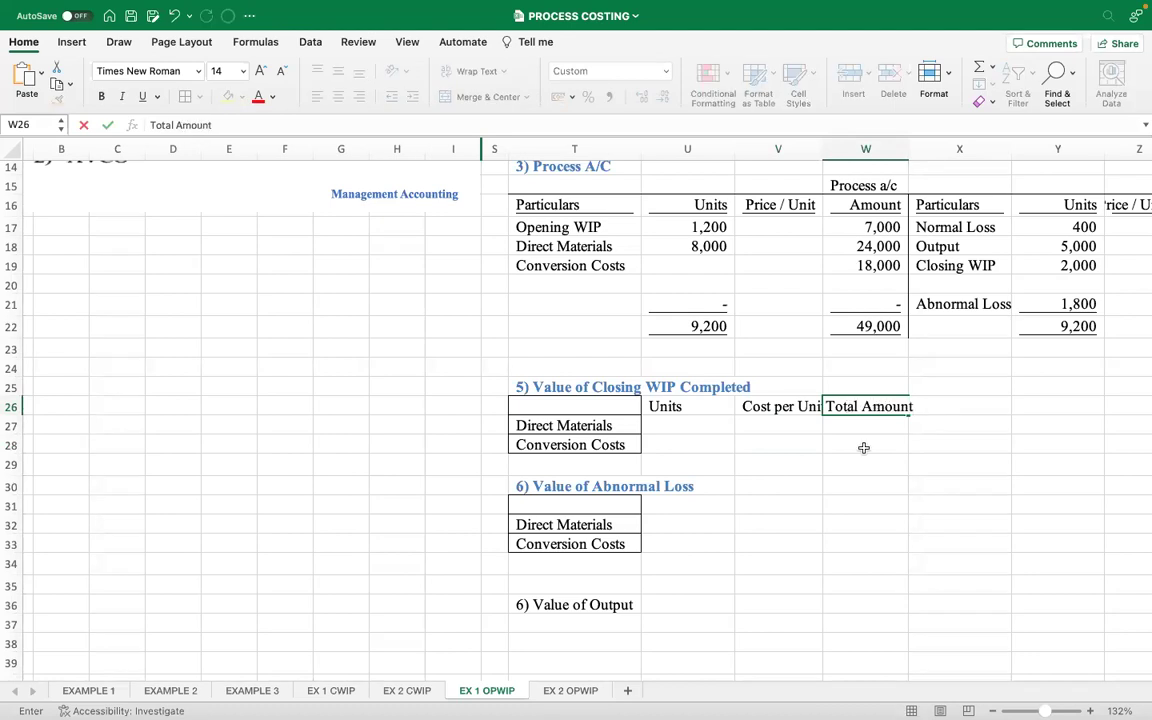
pyautogui.click(864, 445)
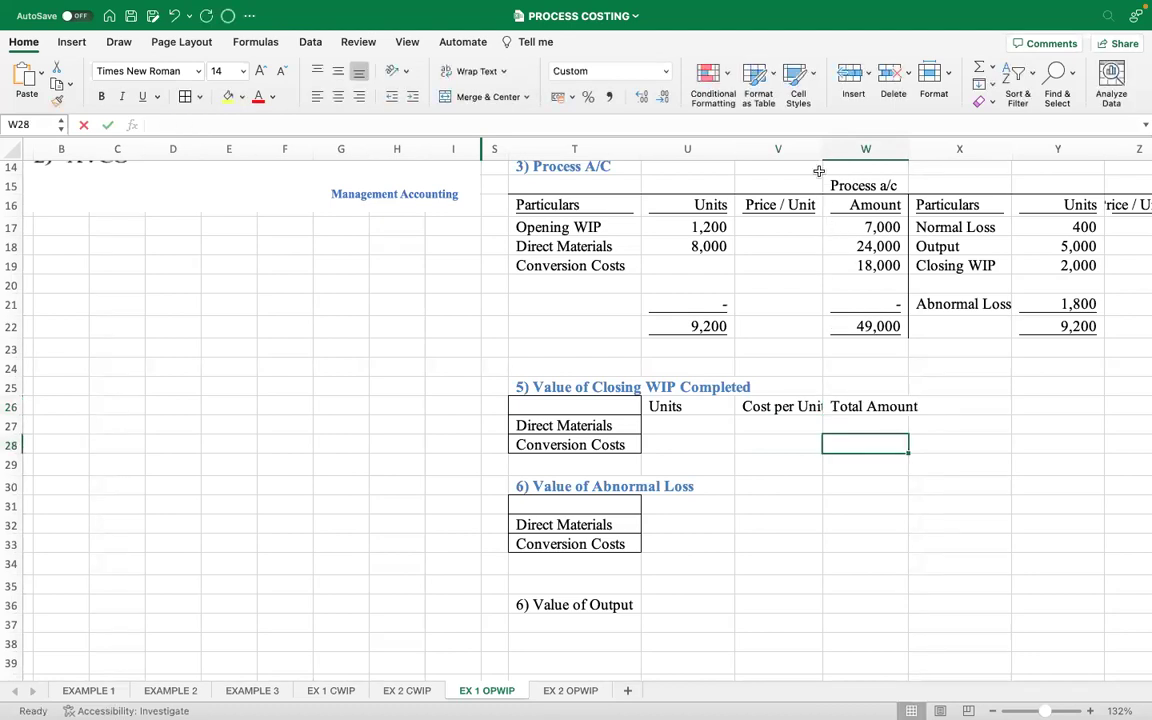
# Widen columns V and W to fit their row 26 headings and right-align cells U26:W28.
pyautogui.moveTo(819, 149); pyautogui.dragTo(827, 151)
pyautogui.moveTo(828, 151); pyautogui.dragTo(836, 151)
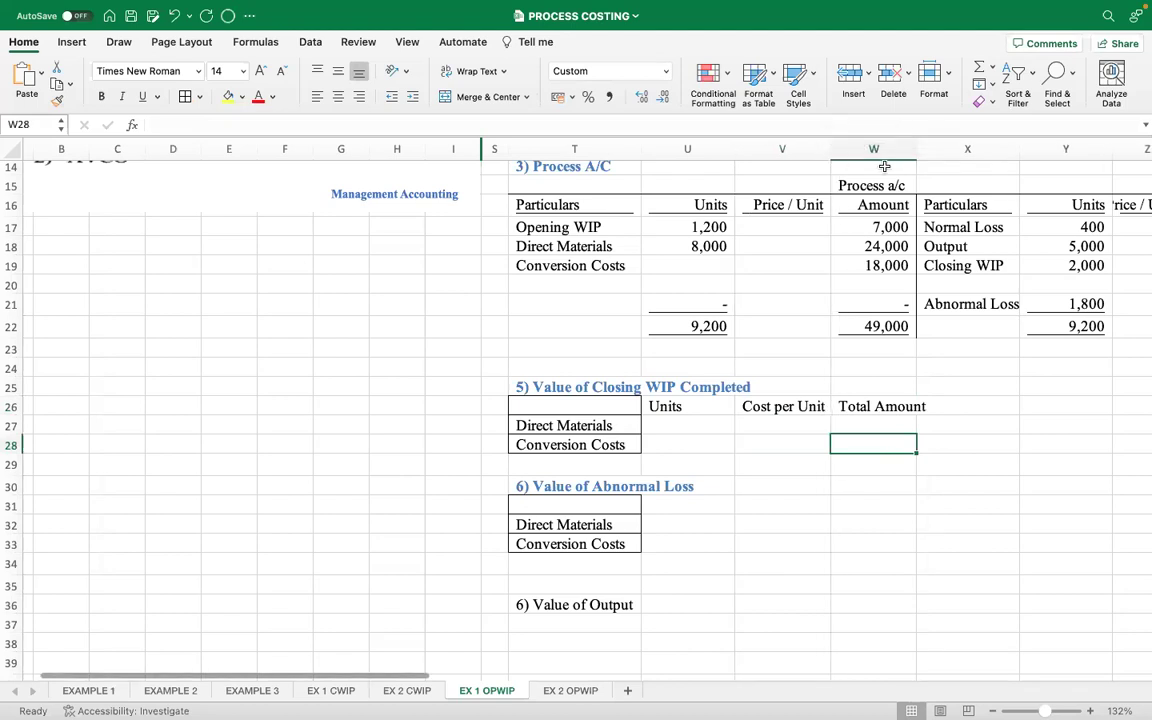
pyautogui.moveTo(918, 148); pyautogui.dragTo(940, 148)
pyautogui.moveTo(731, 407); pyautogui.dragTo(900, 447)
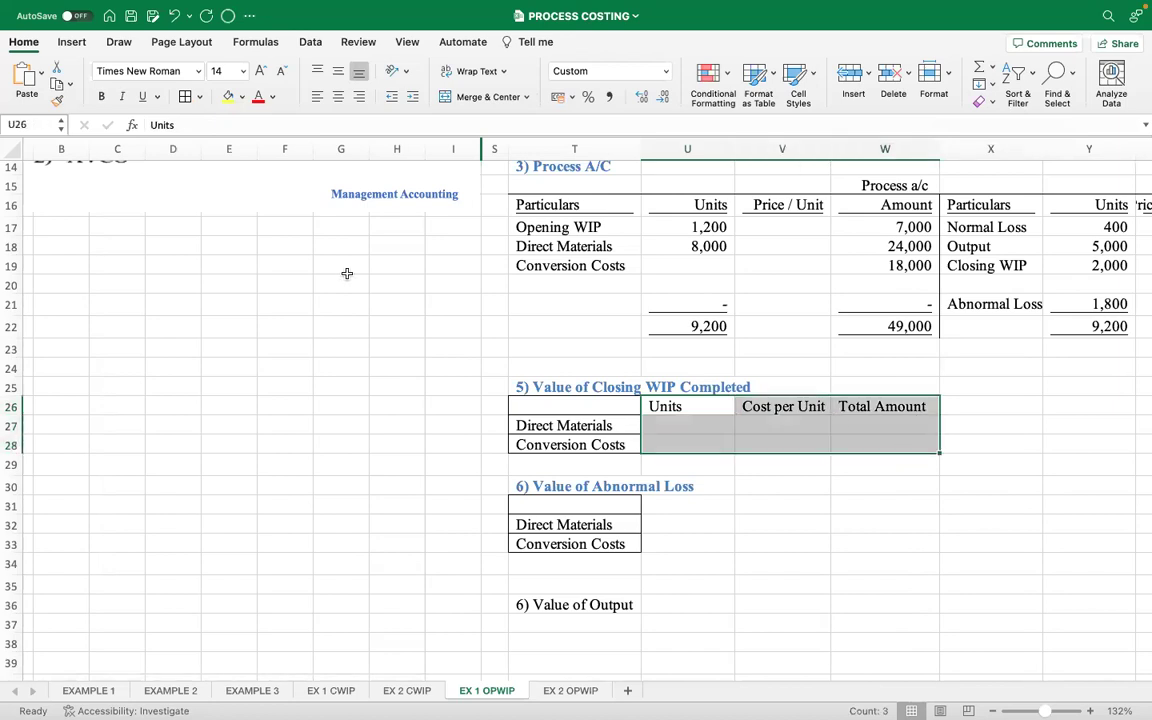
pyautogui.click(358, 96)
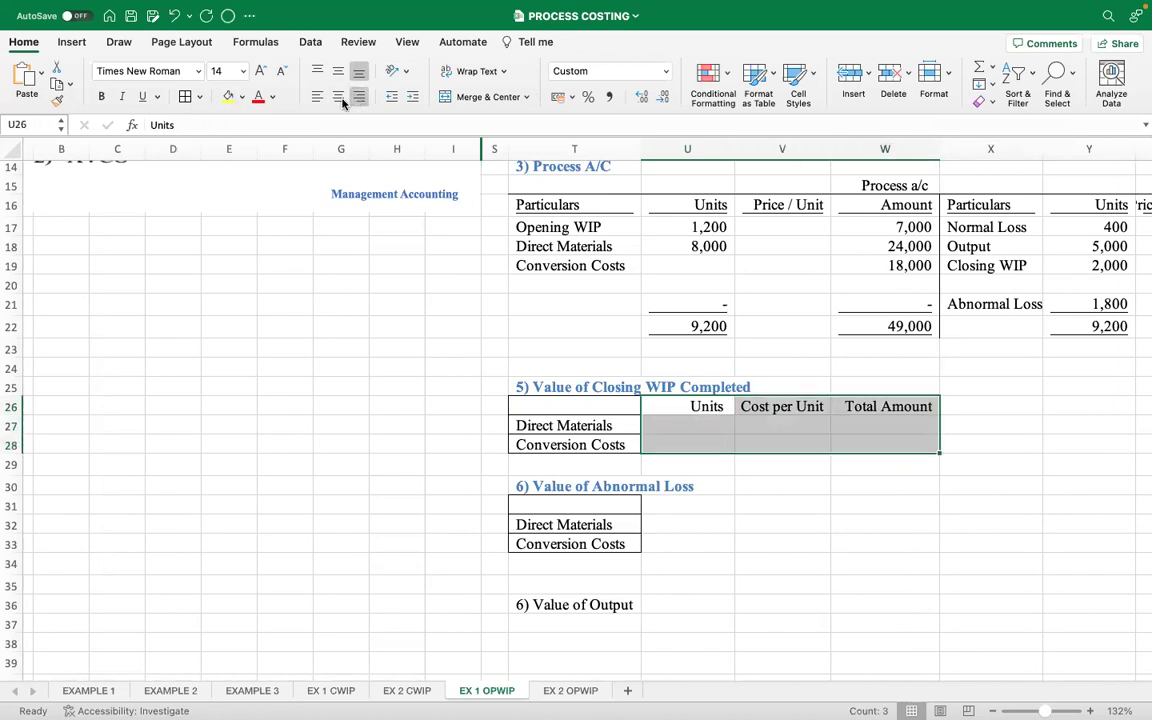
# Apply all borders to cells U26:W28 of the Closing WIP table and U31:W33 of the Abnormal Loss table.
pyautogui.click(185, 96)
pyautogui.moveTo(717, 501); pyautogui.dragTo(897, 542)
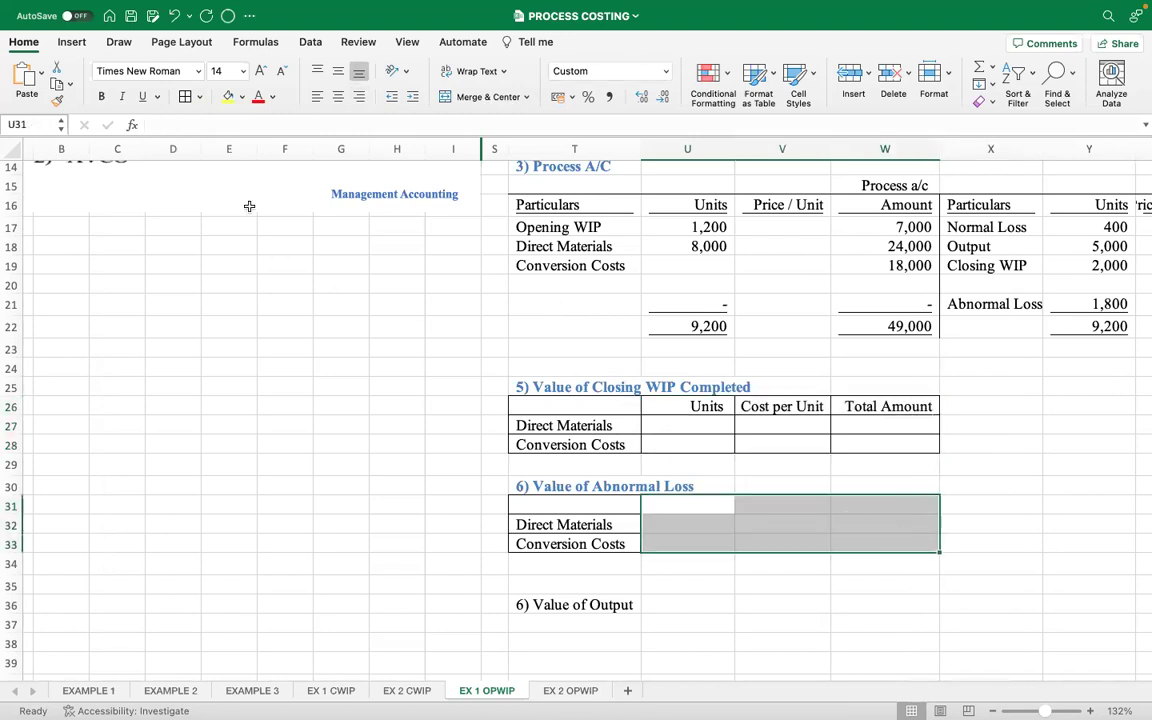
pyautogui.click(185, 96)
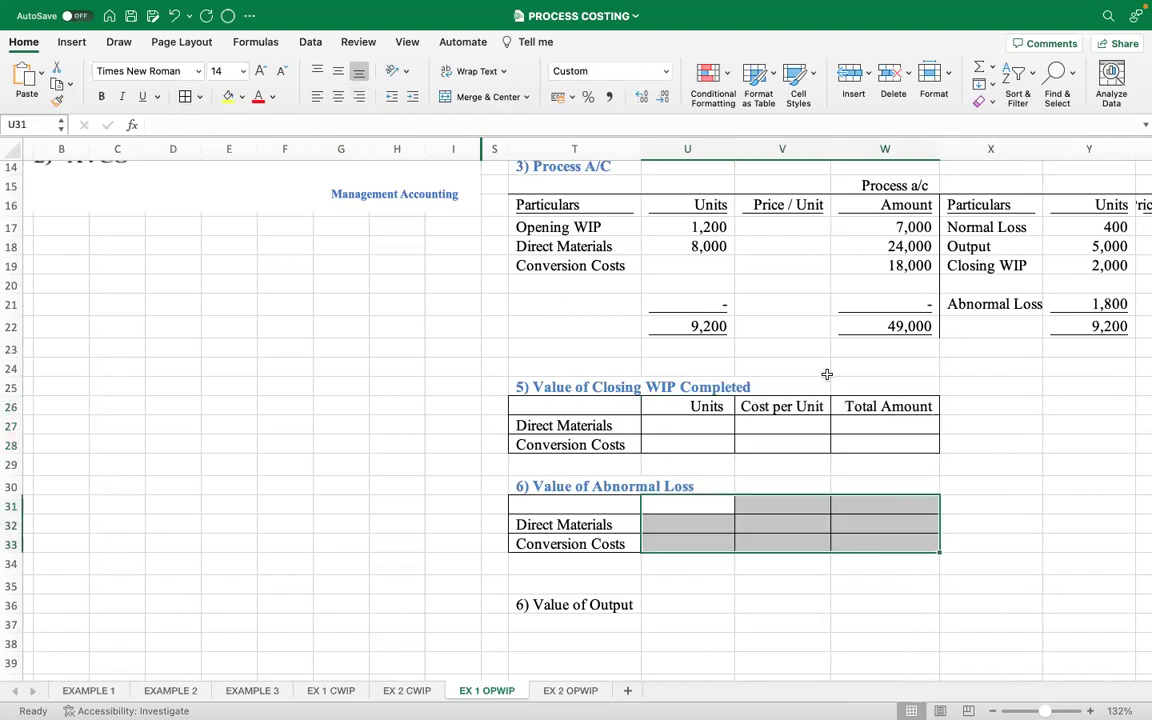
pyautogui.click(993, 437)
# Copy the headings Units, Cost per Unit and Total Amount from U26:W26 into row 31 of the Value of Abnormal Loss table.
pyautogui.moveTo(700, 406); pyautogui.dragTo(851, 410)
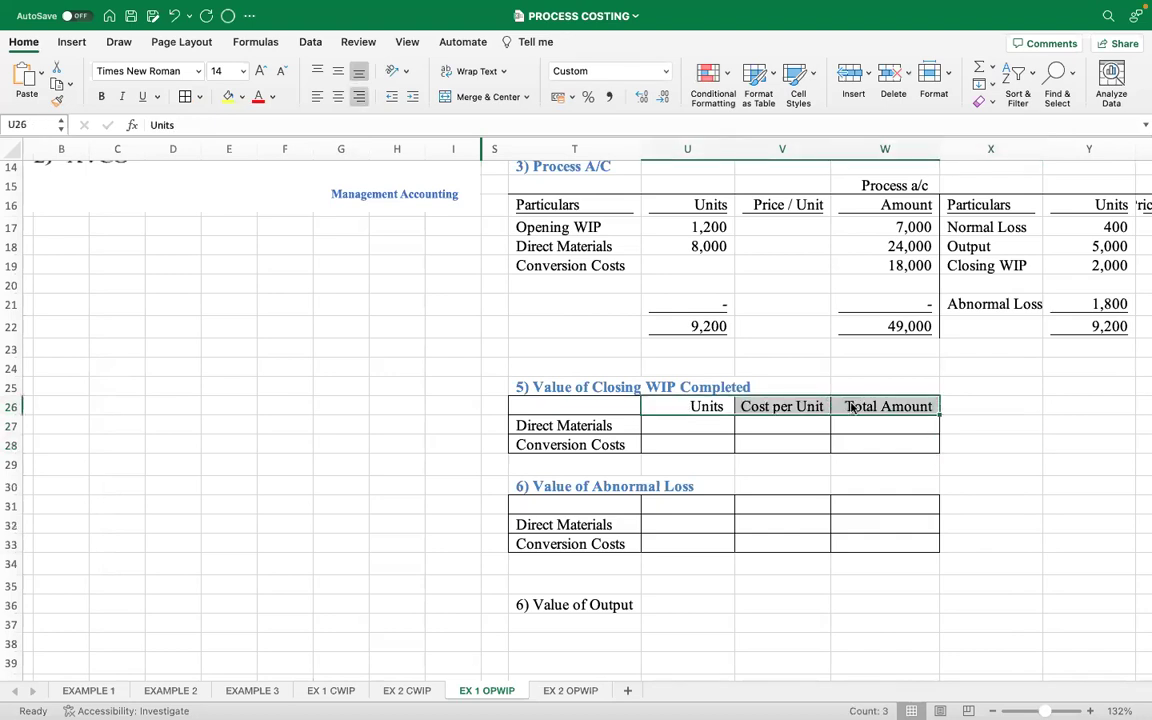
pyautogui.rightClick(851, 410)
pyautogui.click(876, 342)
pyautogui.rightClick(716, 505)
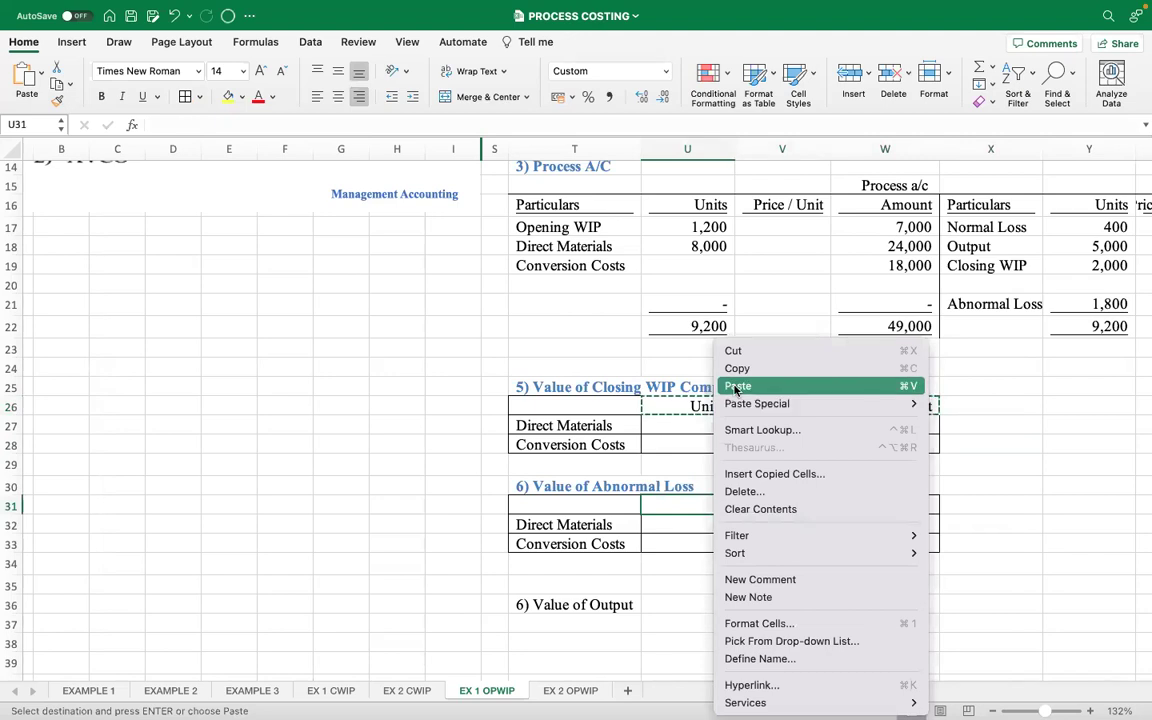
pyautogui.click(728, 387)
# Copy the bordered row labels in T31:T33 to T37:T39 under the Value of Output title.
pyautogui.scroll(-3, 831, 497)
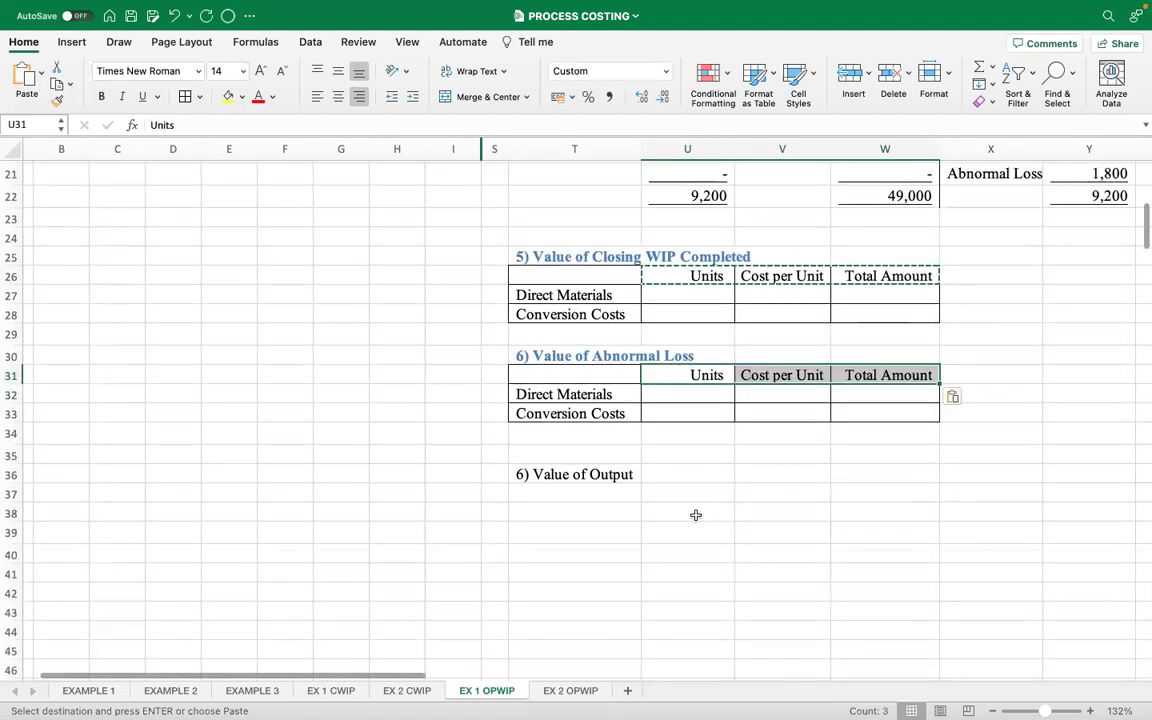
pyautogui.moveTo(560, 375); pyautogui.dragTo(560, 408)
pyautogui.rightClick(560, 408)
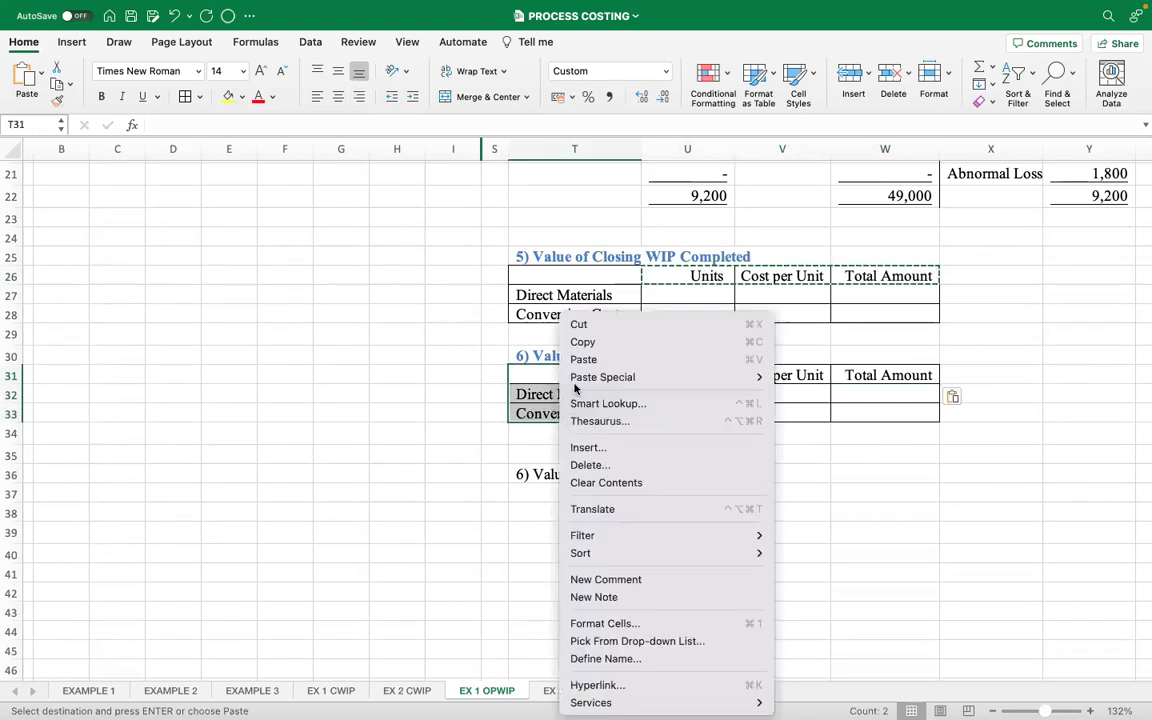
pyautogui.click(584, 339)
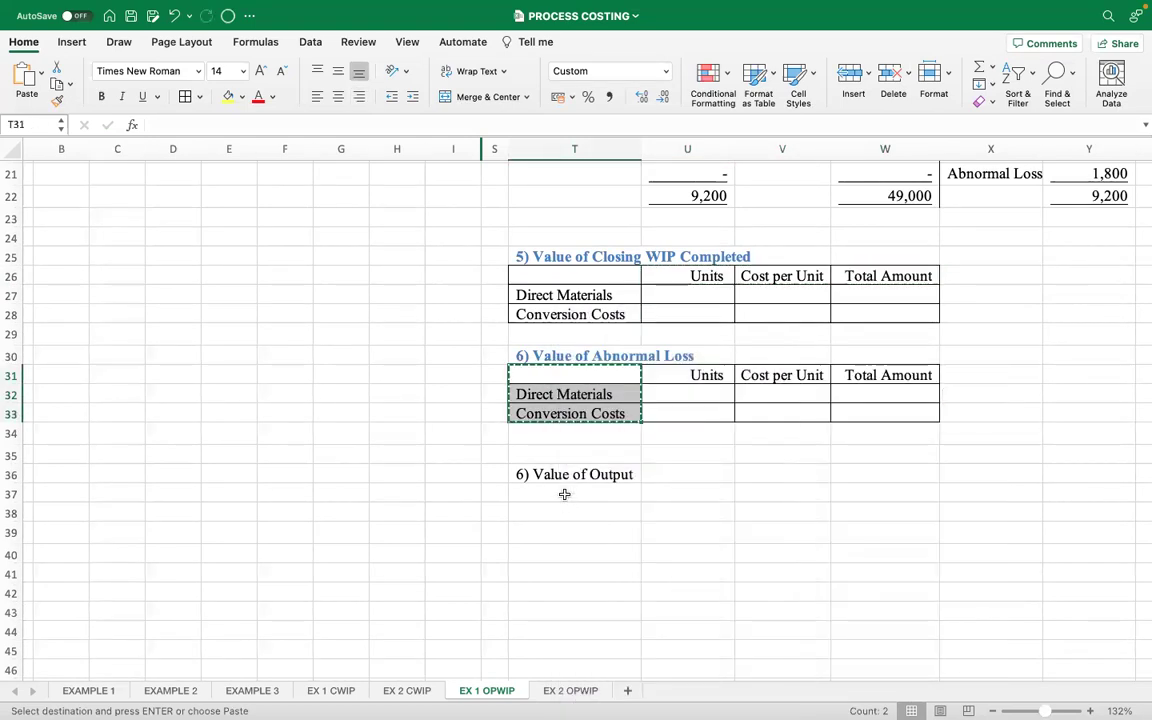
pyautogui.rightClick(564, 494)
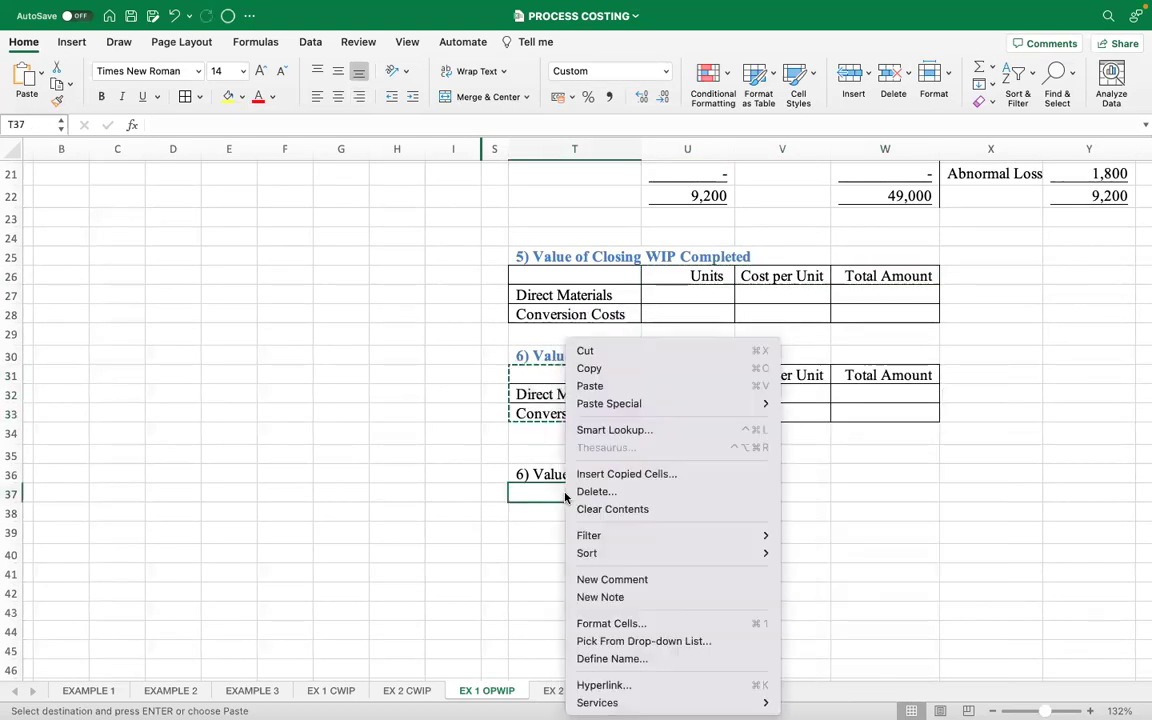
pyautogui.click(590, 386)
pyautogui.click(600, 555)
# Enter the heading "Opening Completed" in cell U37 of the Value of Output table.
pyautogui.click(685, 494)
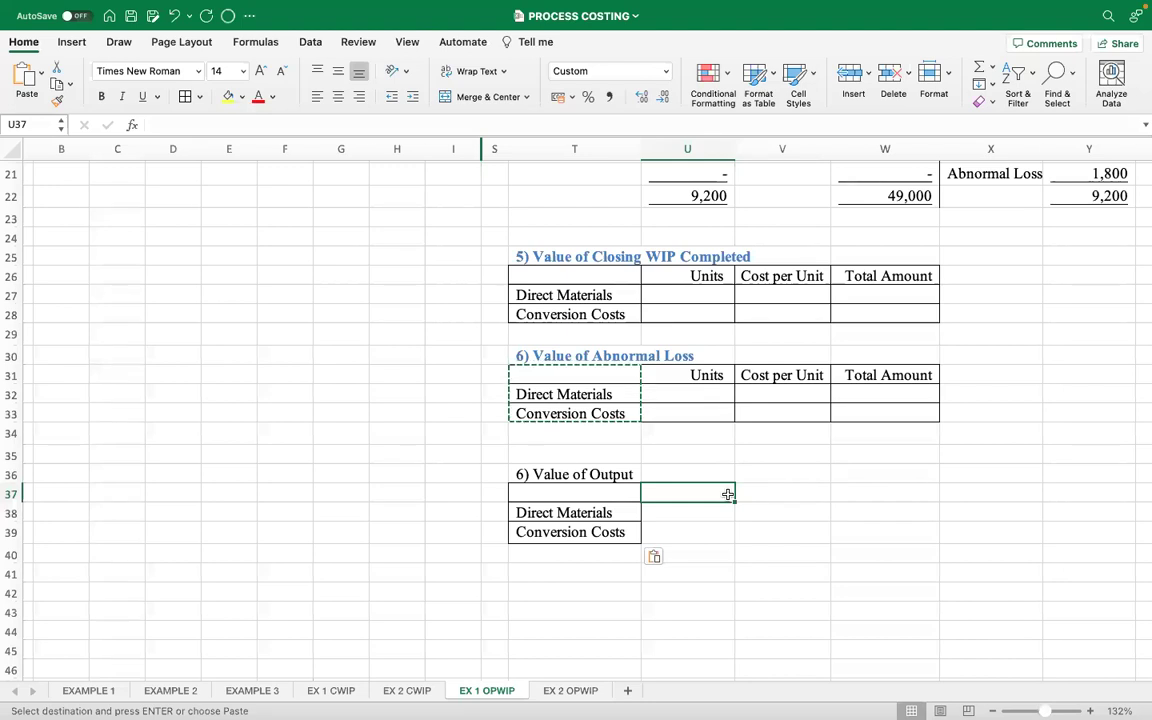
pyautogui.write('V')
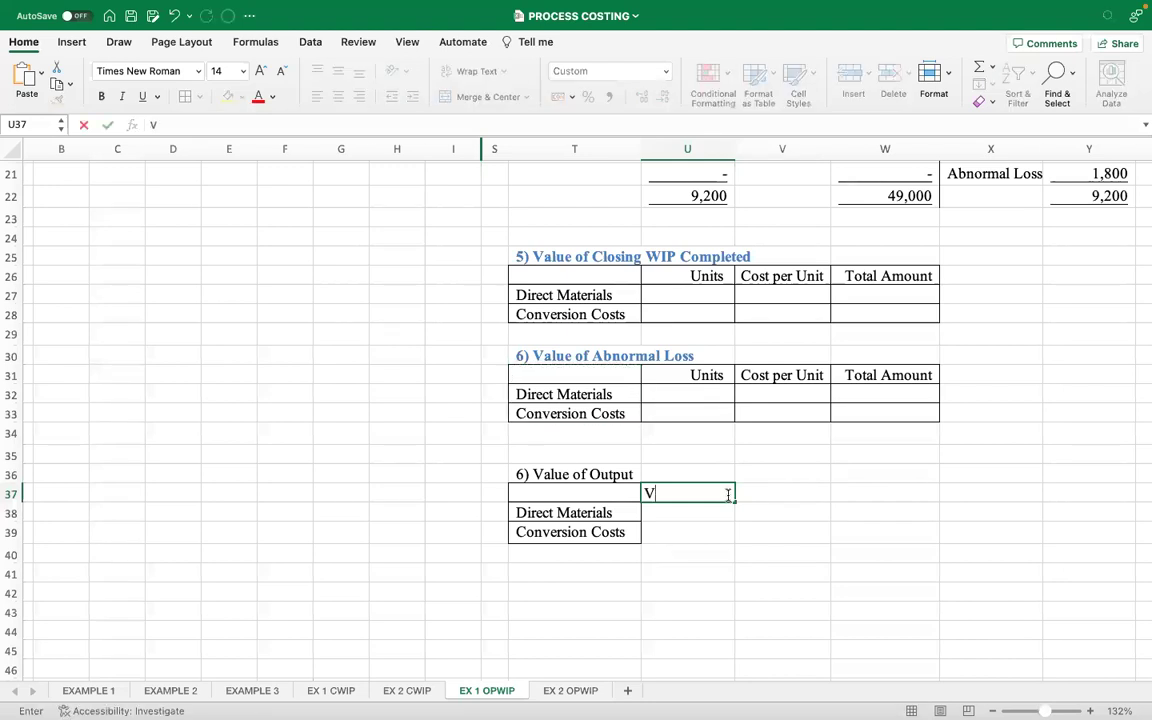
pyautogui.write('alue')
pyautogui.press('BackSpace')
pyautogui.press('BackSpace')
pyautogui.press('BackSpace')
pyautogui.press('BackSpace')
pyautogui.press('BackSpace')
pyautogui.write('Ope')
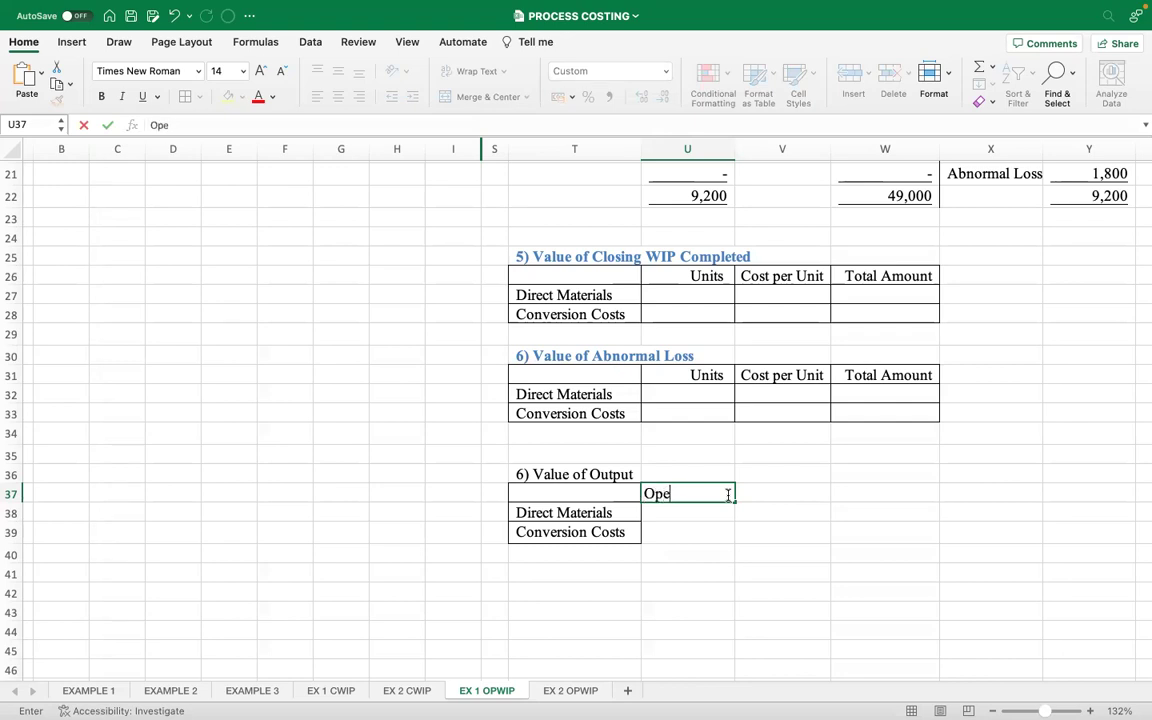
pyautogui.write('ning Not Co')
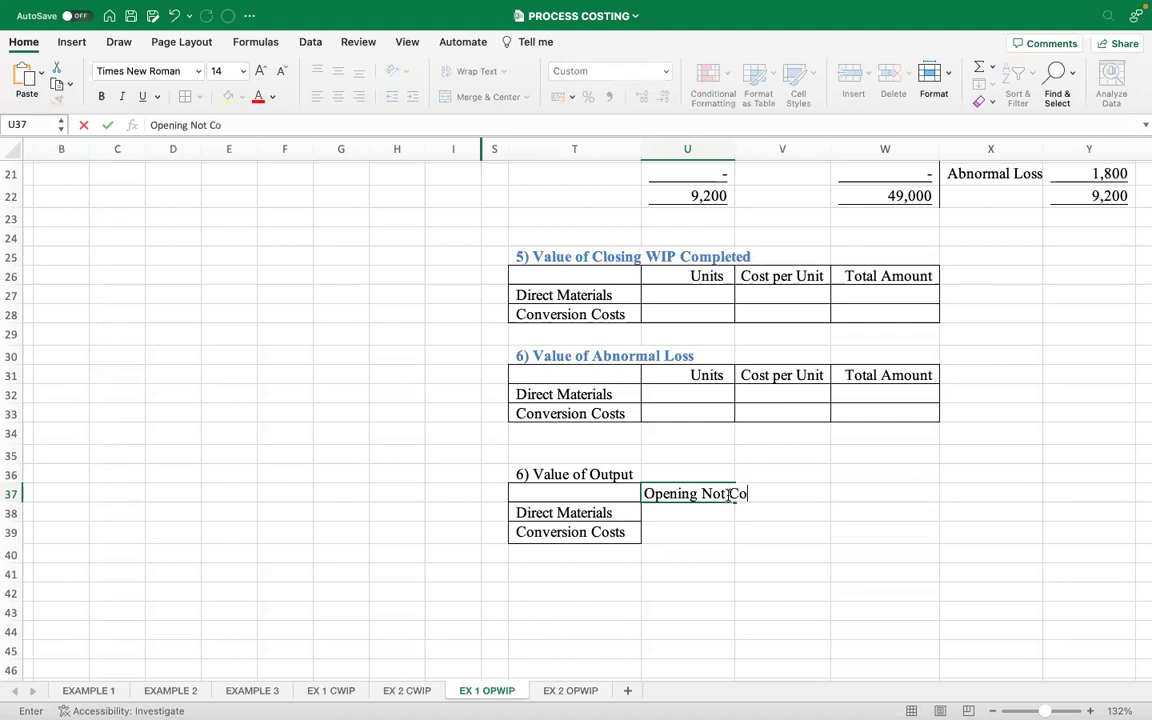
pyautogui.press('BackSpace')
pyautogui.press('BackSpace')
pyautogui.press('BackSpace')
pyautogui.press('BackSpace')
pyautogui.press('BackSpace')
pyautogui.press('BackSpace')
pyautogui.write('Completed')
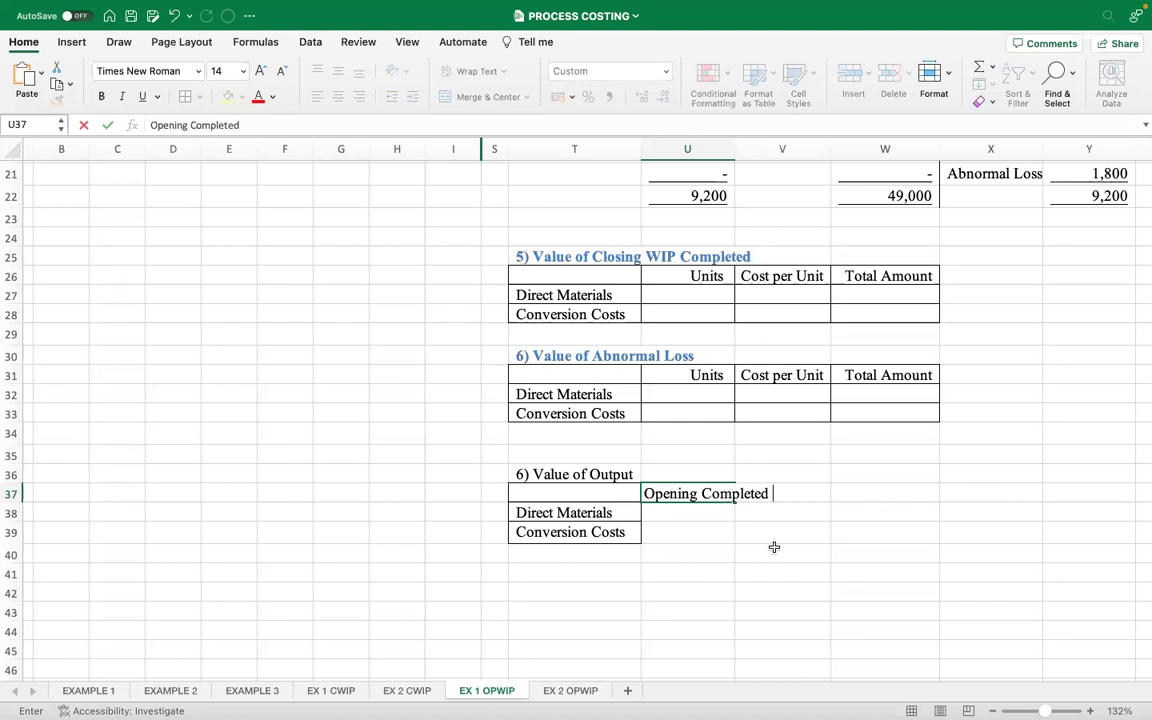
pyautogui.click(769, 528)
# Enter the heading "Opening Not Completed" in cell V37 of the Value of Output table.
pyautogui.click(785, 494)
pyautogui.write('Opening ')
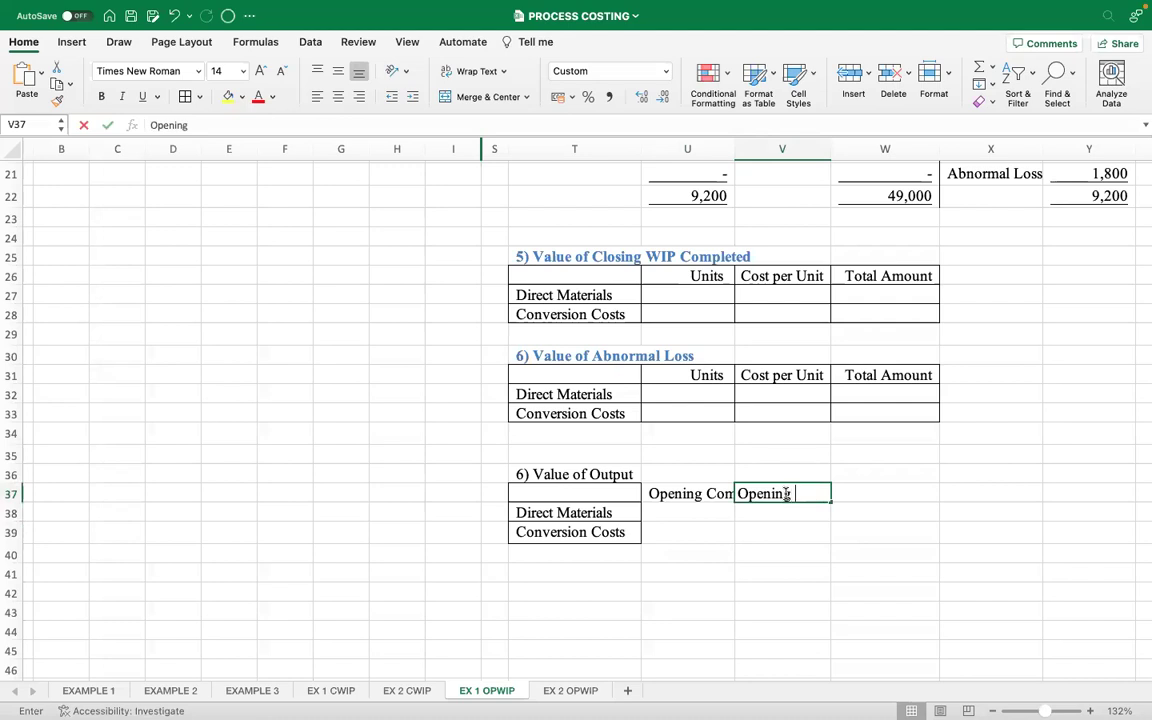
pyautogui.write('Not Completed')
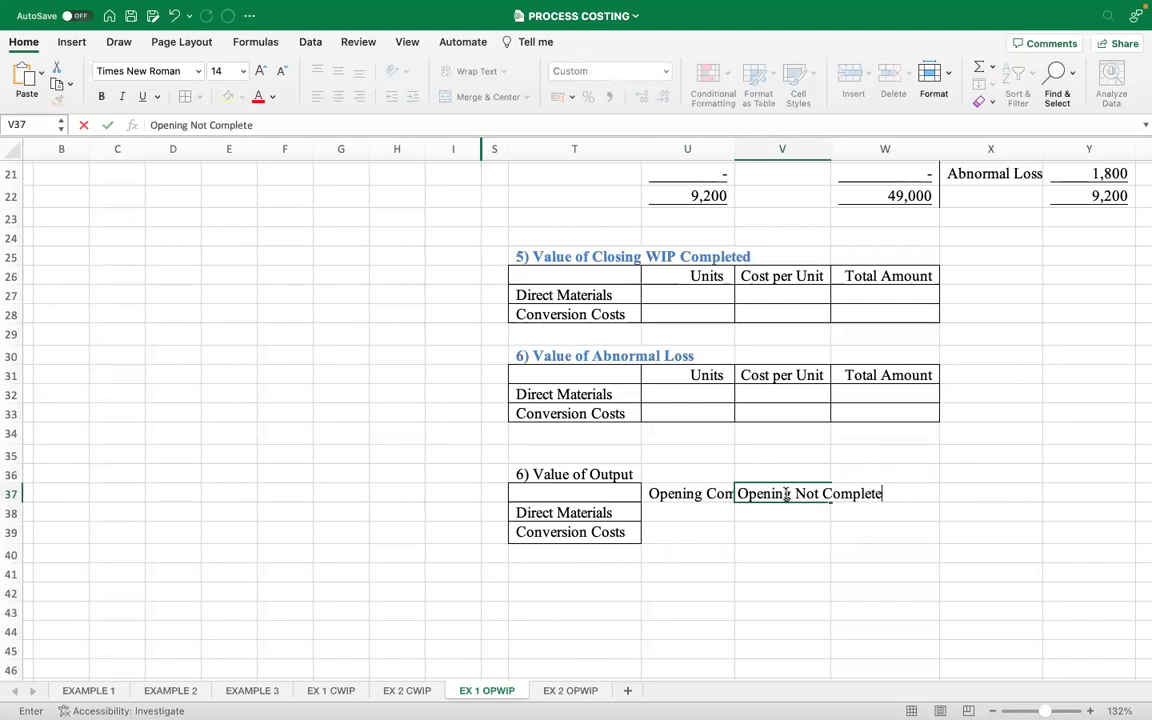
pyautogui.click(887, 537)
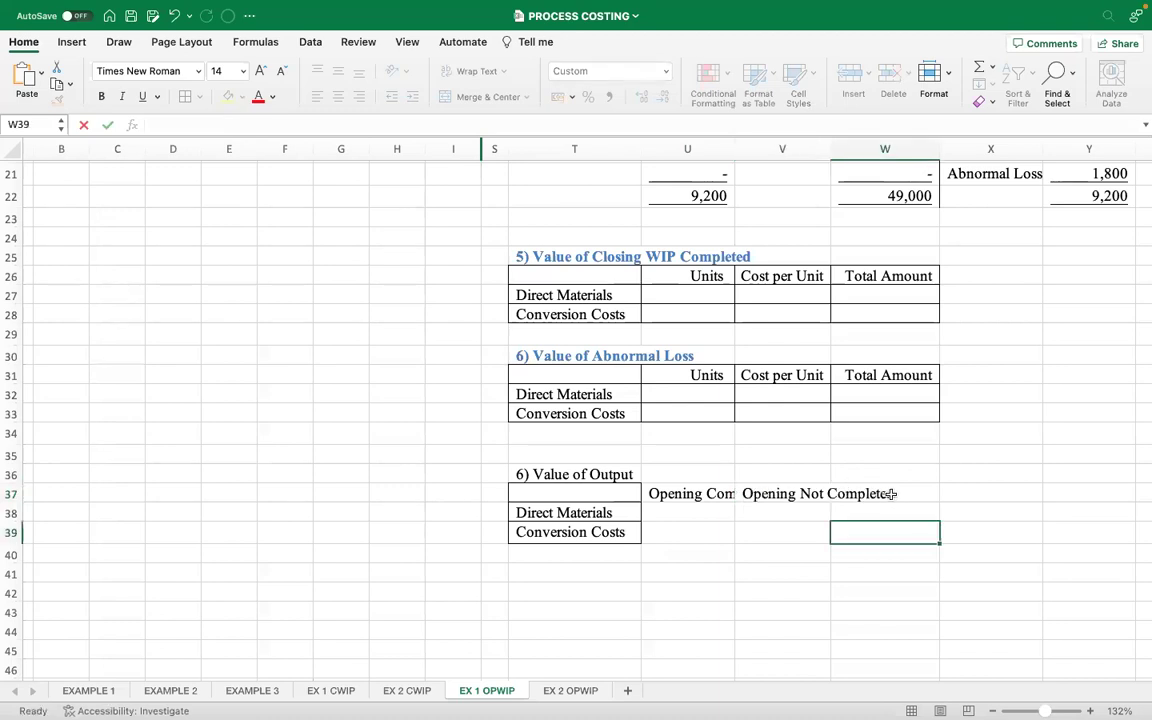
# Enter the heading "Fully Worked" in cell W37 of the Value of Output table.
pyautogui.click(890, 494)
pyautogui.write('Fully W')
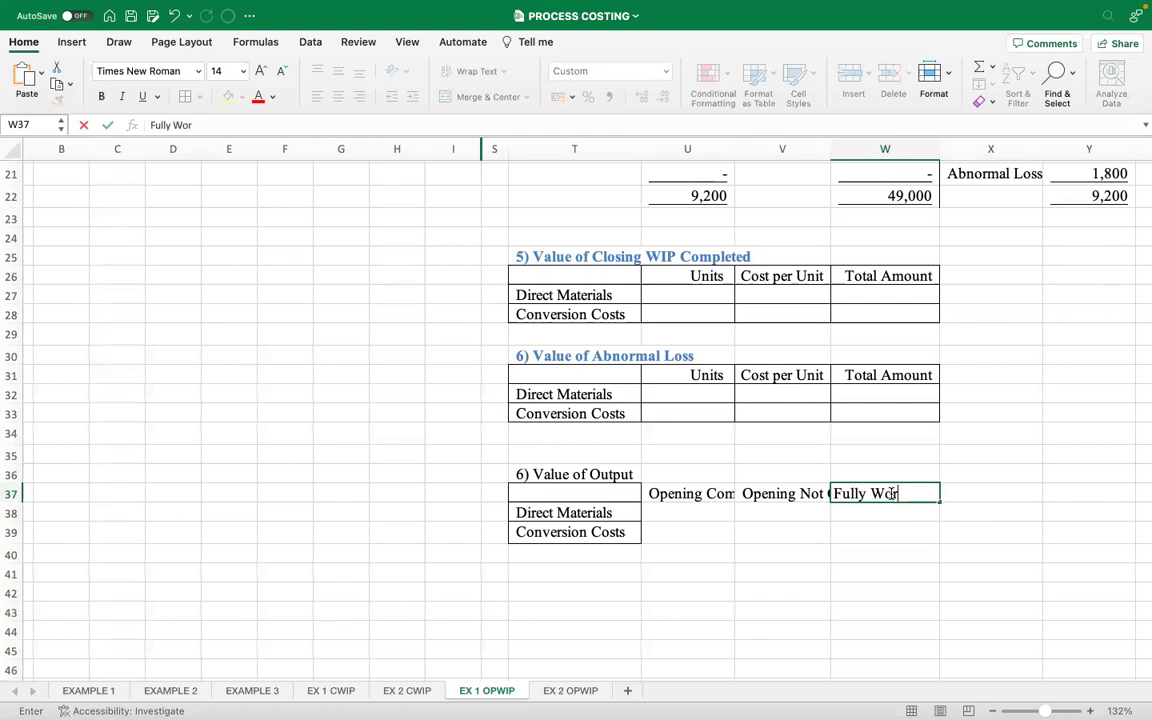
pyautogui.write('orked')
pyautogui.click(851, 539)
# Wrap the text of the Value of Output headings in U37:W37.
pyautogui.moveTo(719, 493); pyautogui.dragTo(855, 492)
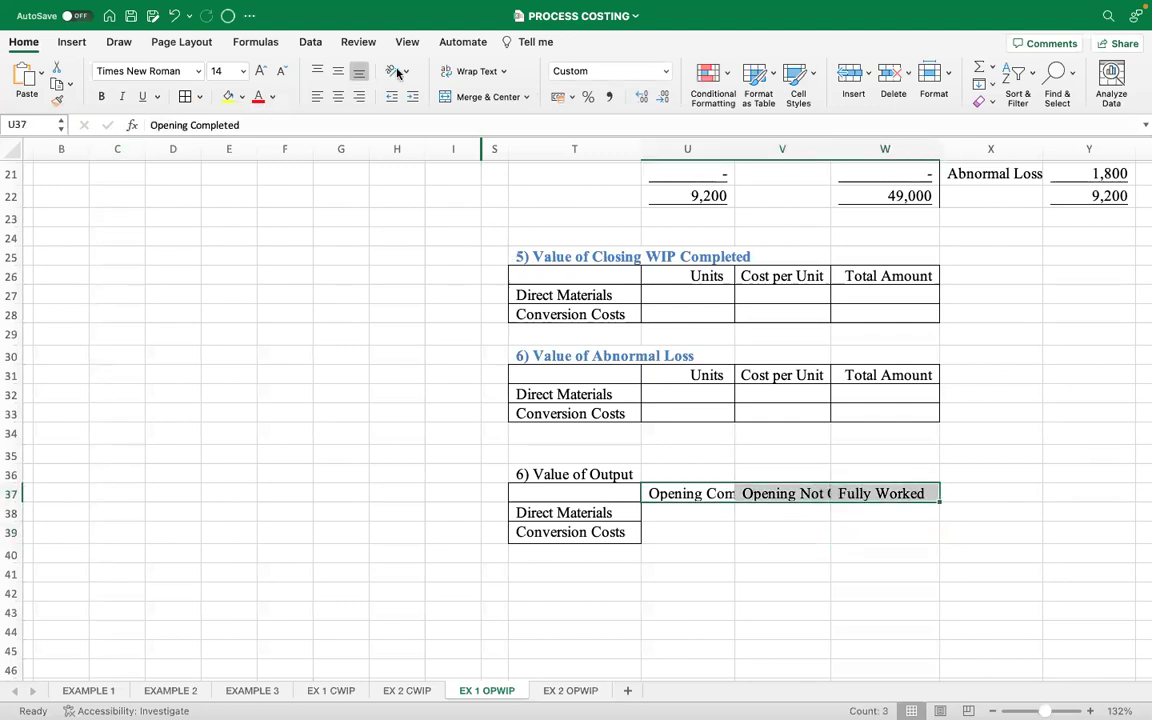
pyautogui.click(476, 72)
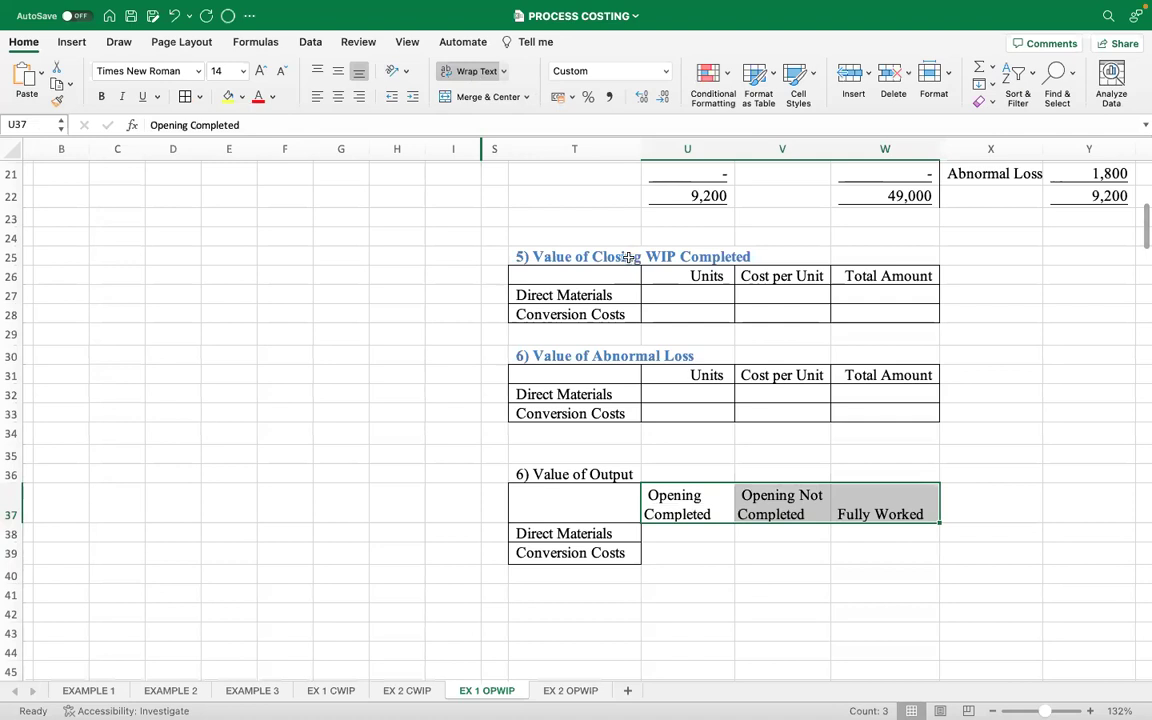
pyautogui.click(732, 595)
# Right-align cells U37:W39 of the Value of Output table and apply all borders to them.
pyautogui.moveTo(722, 512); pyautogui.dragTo(844, 549)
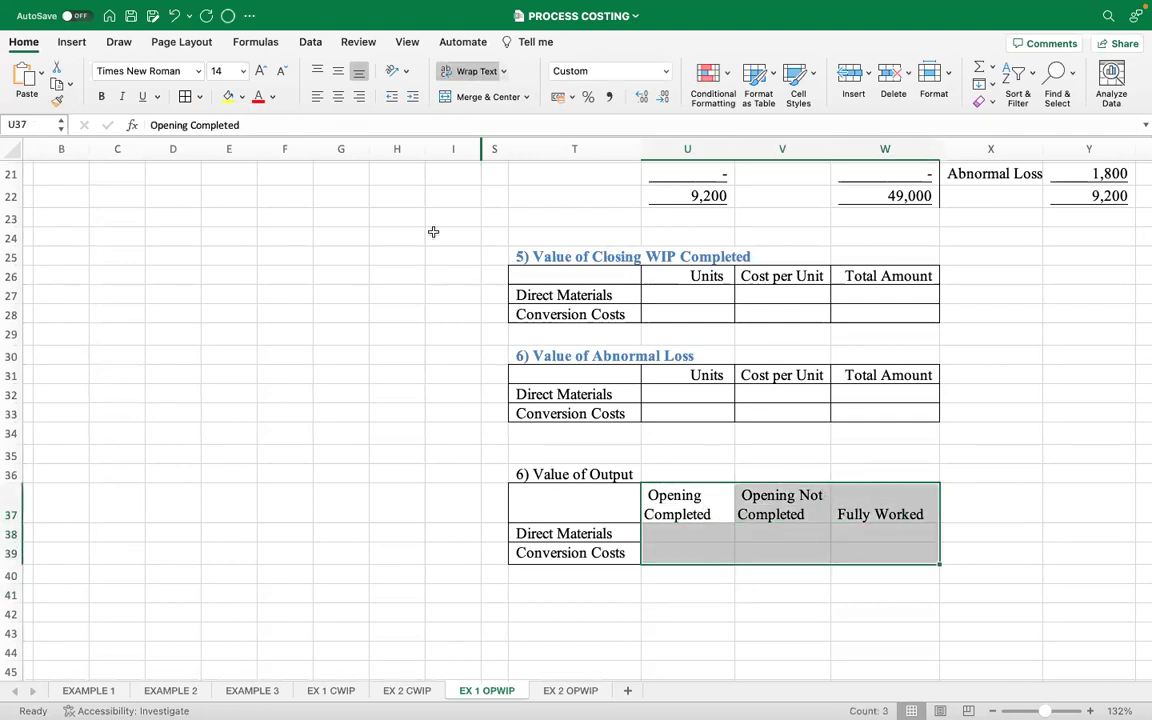
pyautogui.click(359, 97)
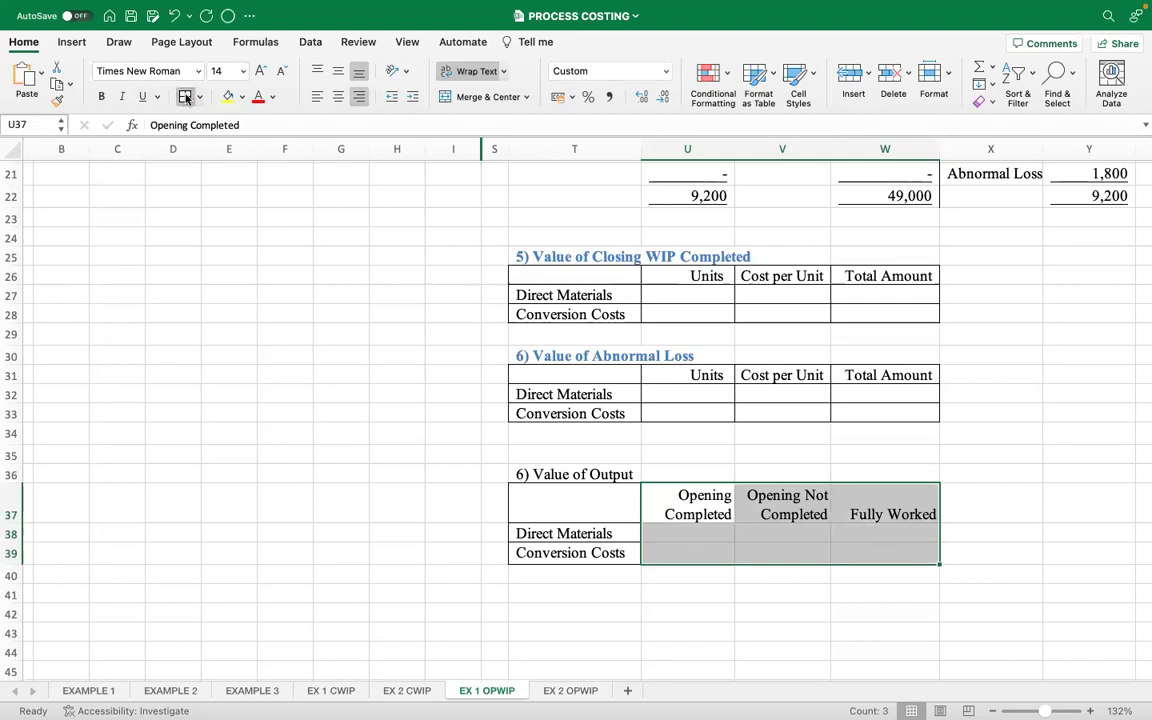
pyautogui.click(800, 597)
pyautogui.scroll(1, 801, 470)
pyautogui.scroll(1, 801, 470)
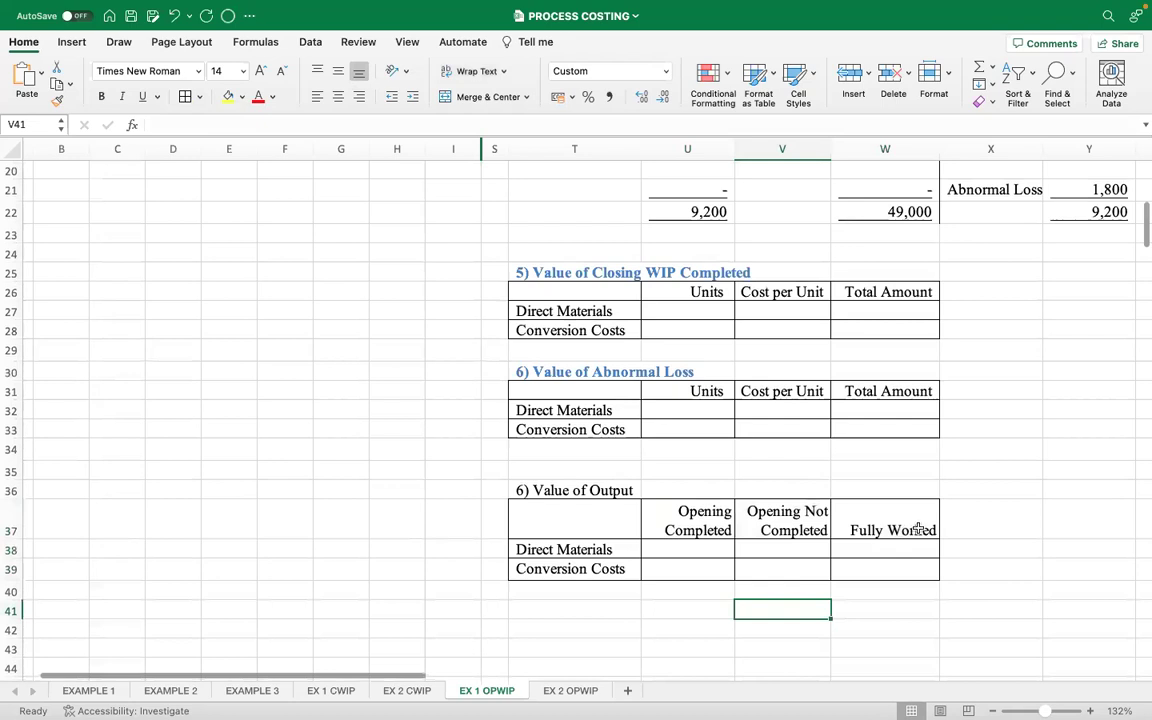
pyautogui.click(967, 520)
pyautogui.write('To')
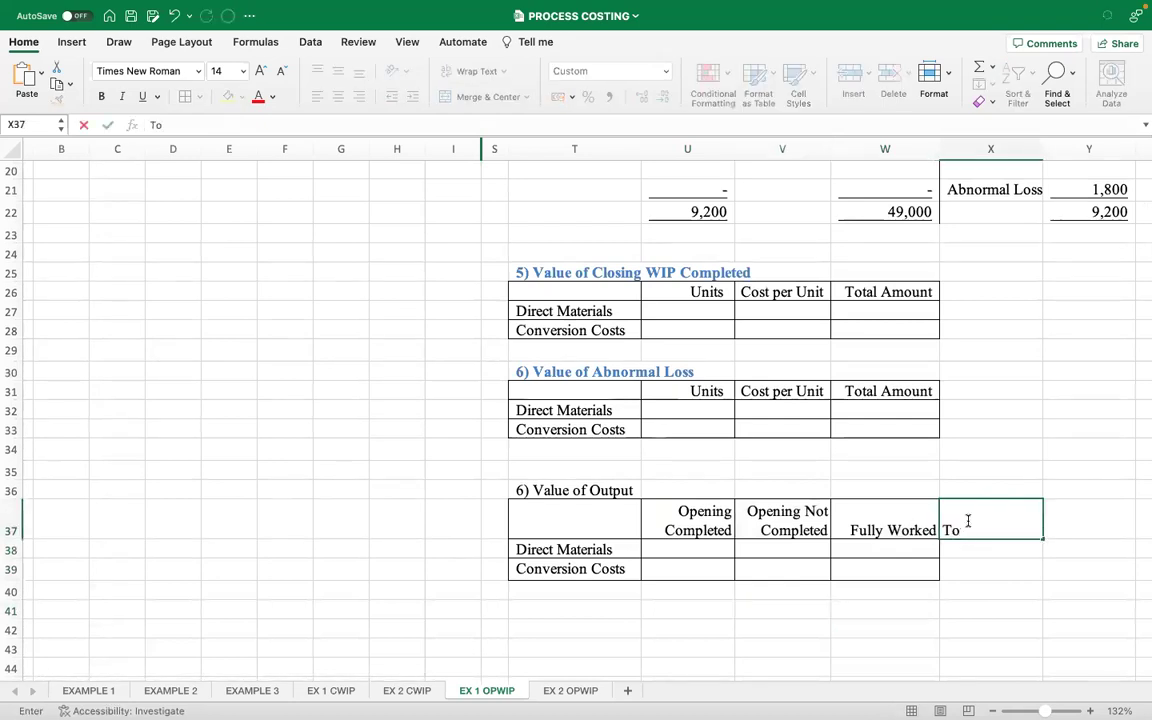
pyautogui.write('tal Value')
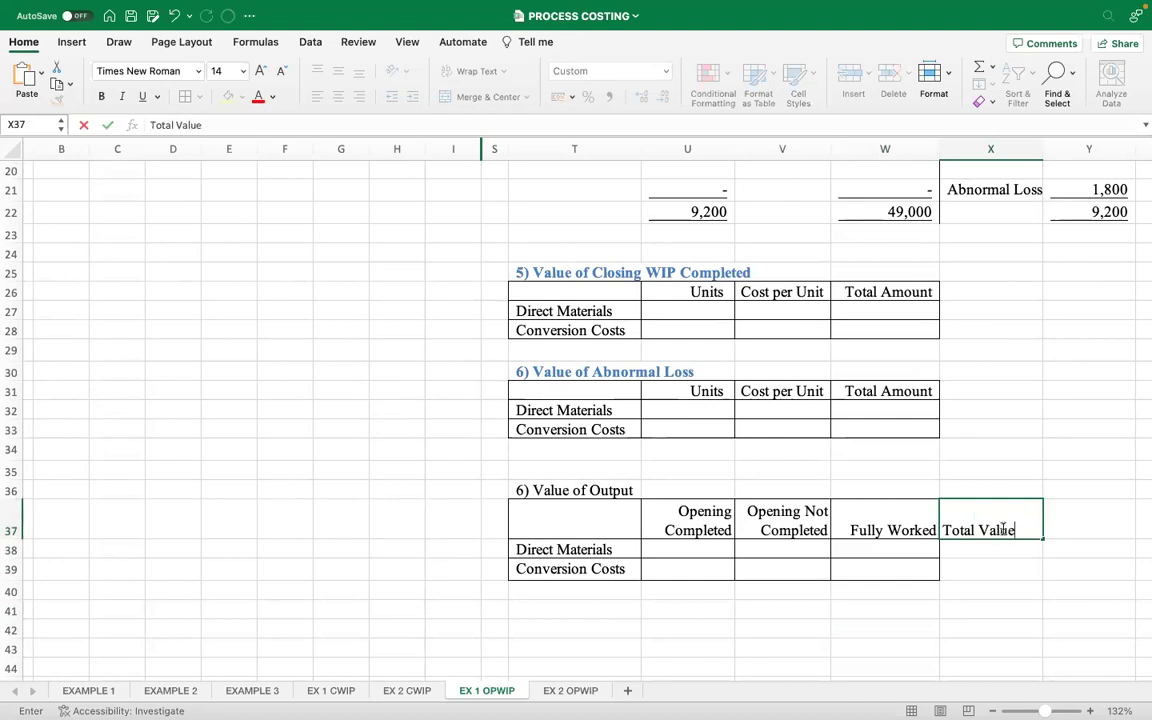
pyautogui.click(1004, 579)
pyautogui.moveTo(990, 527); pyautogui.dragTo(1009, 587)
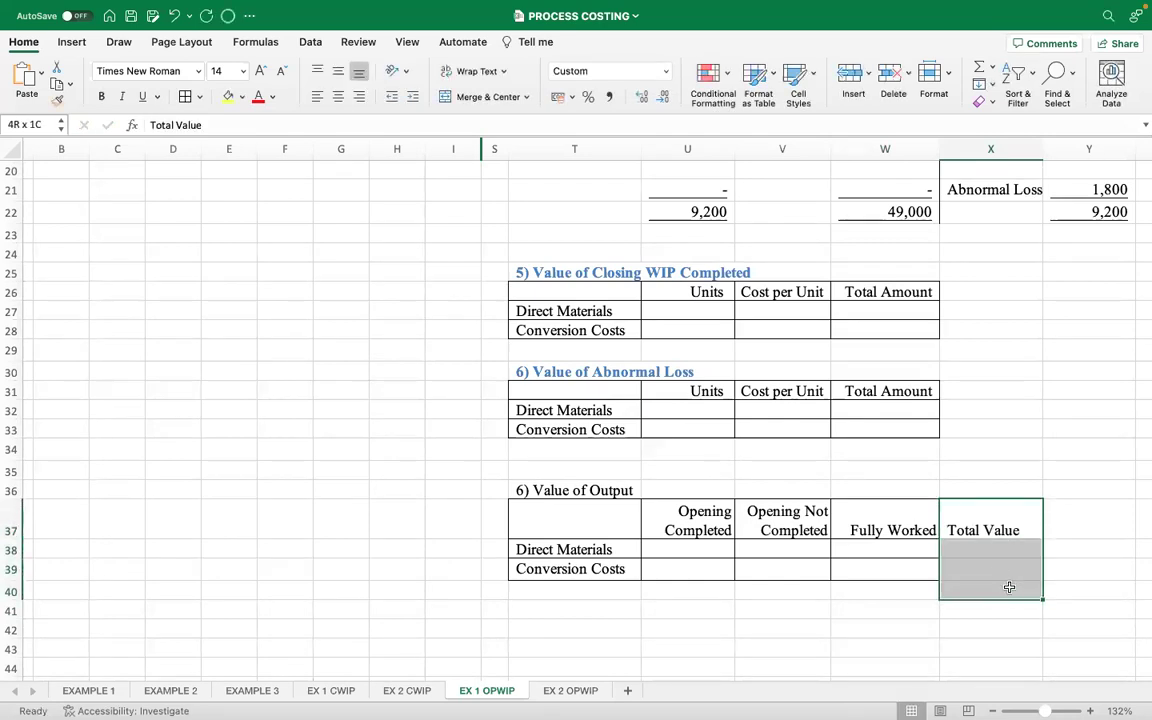
pyautogui.click(184, 96)
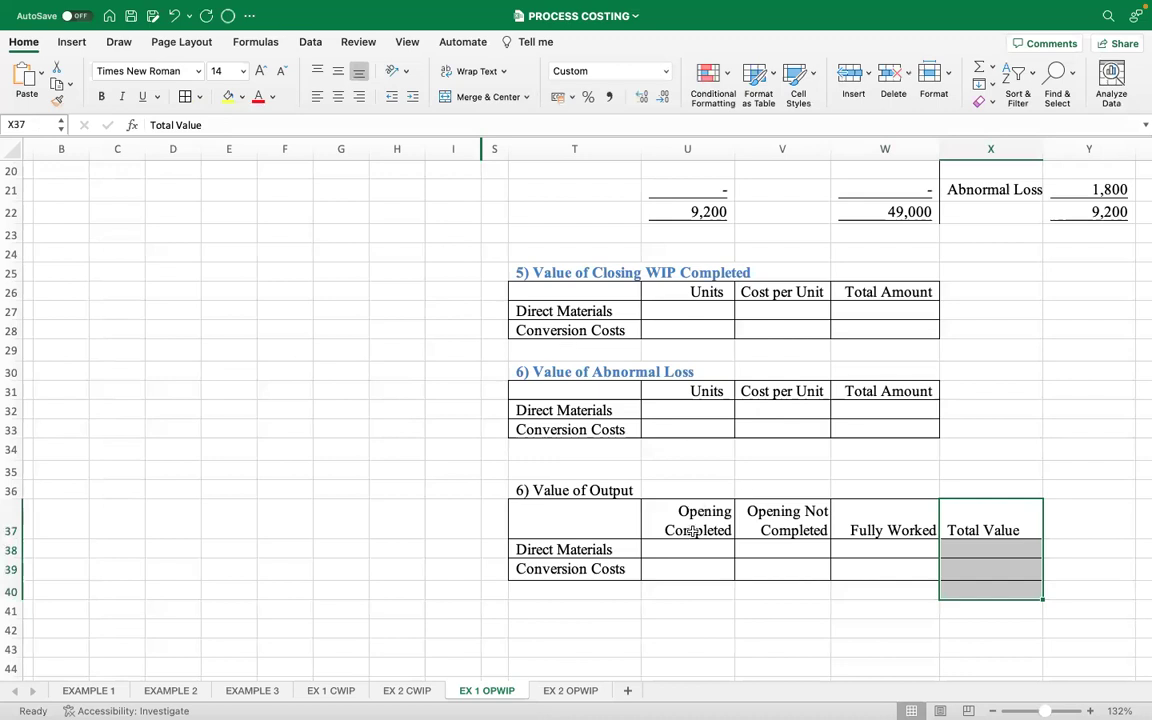
pyautogui.click(995, 515)
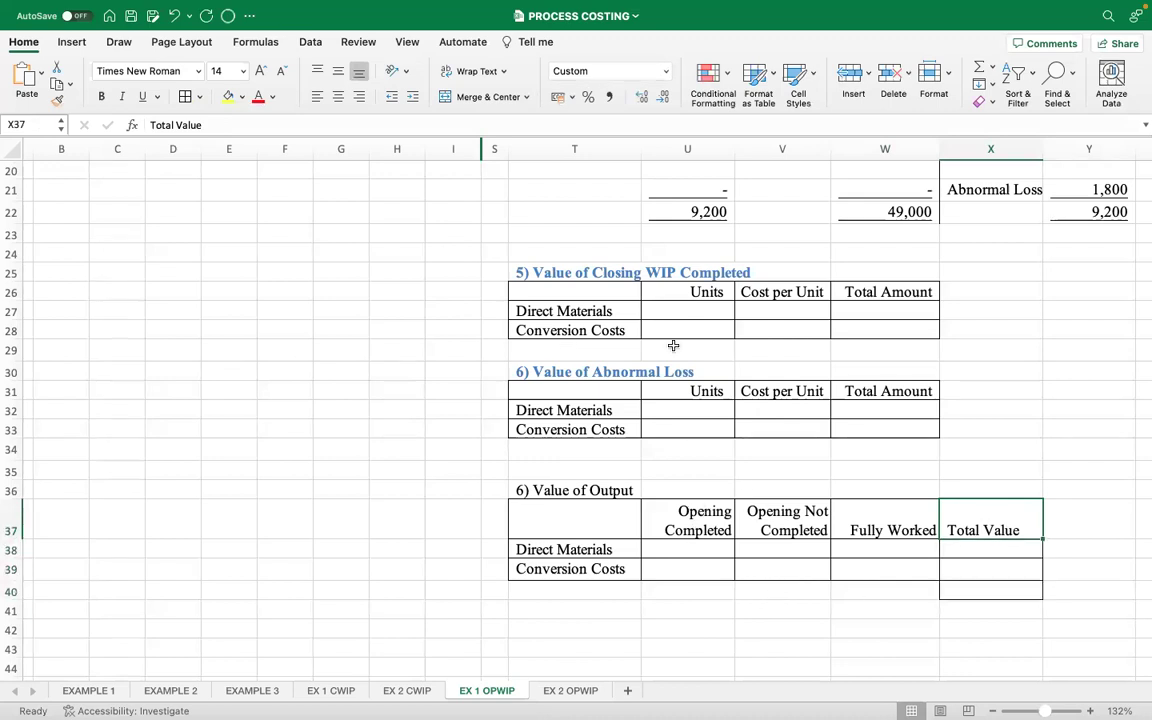
pyautogui.click(175, 16)
pyautogui.click(175, 16)
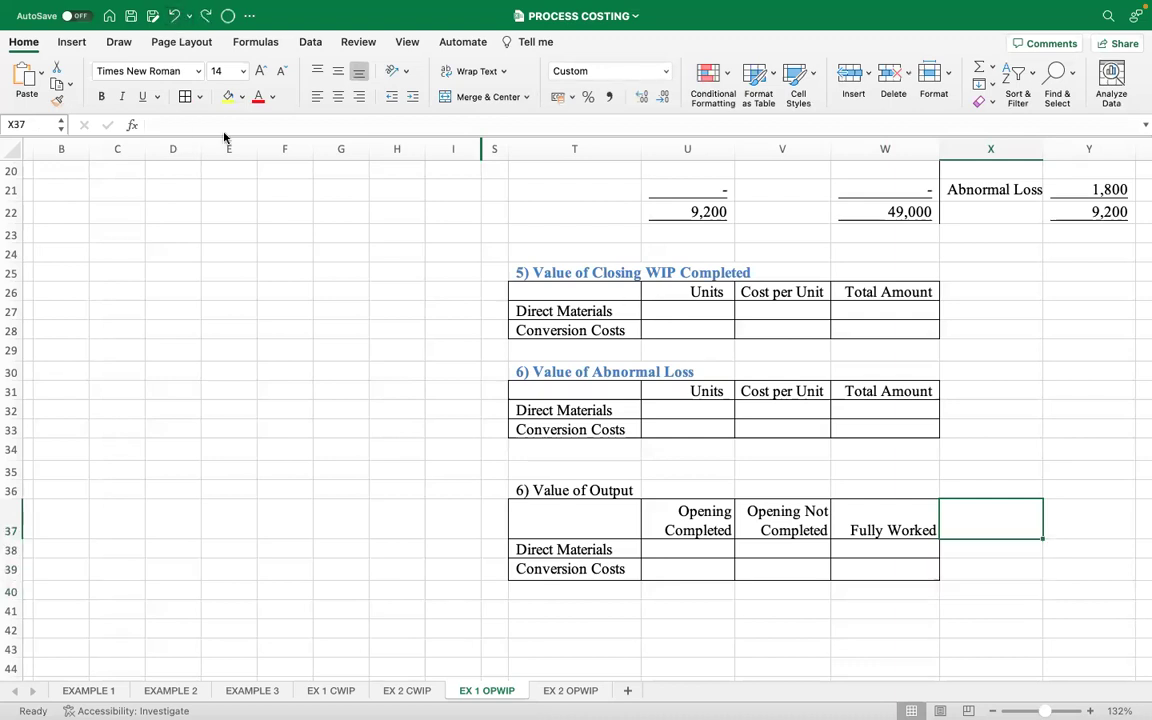
# Widen column U to about 16.83 so the "Opening WIP Units Not Completed" heading in the Equivalent Units Statement fits.
pyautogui.click(1004, 412)
pyautogui.scroll(10, 995, 415)
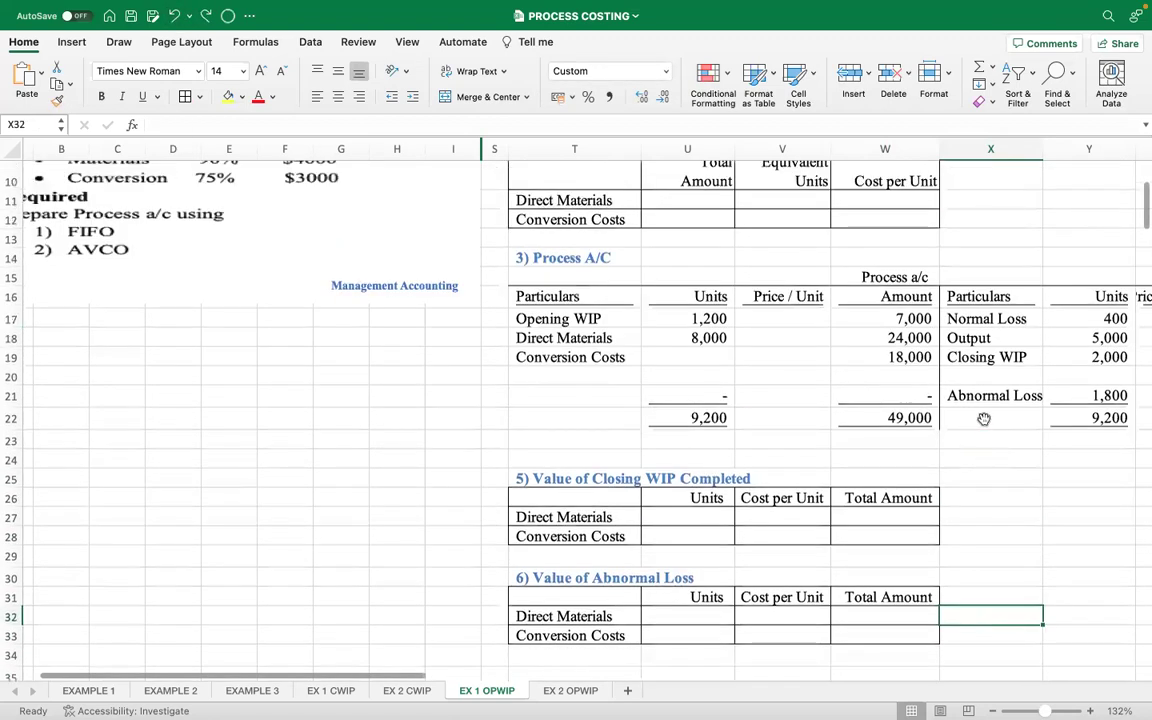
pyautogui.moveTo(316, 676); pyautogui.dragTo(471, 677)
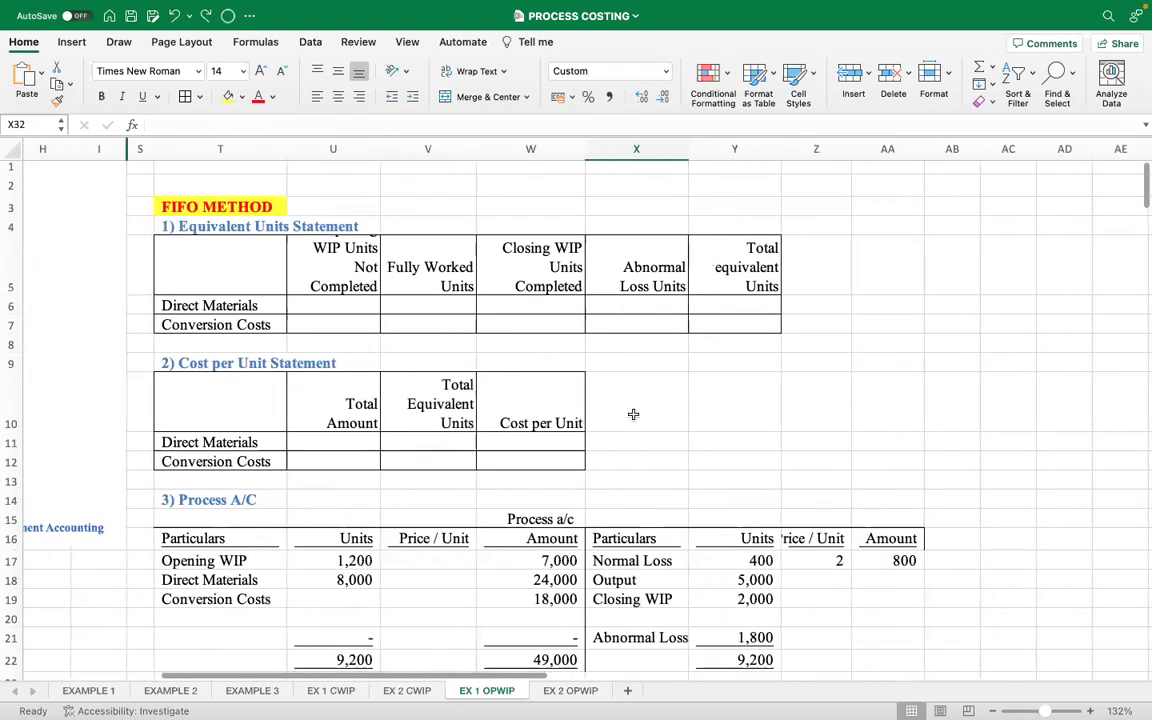
pyautogui.scroll(-1, 641, 406)
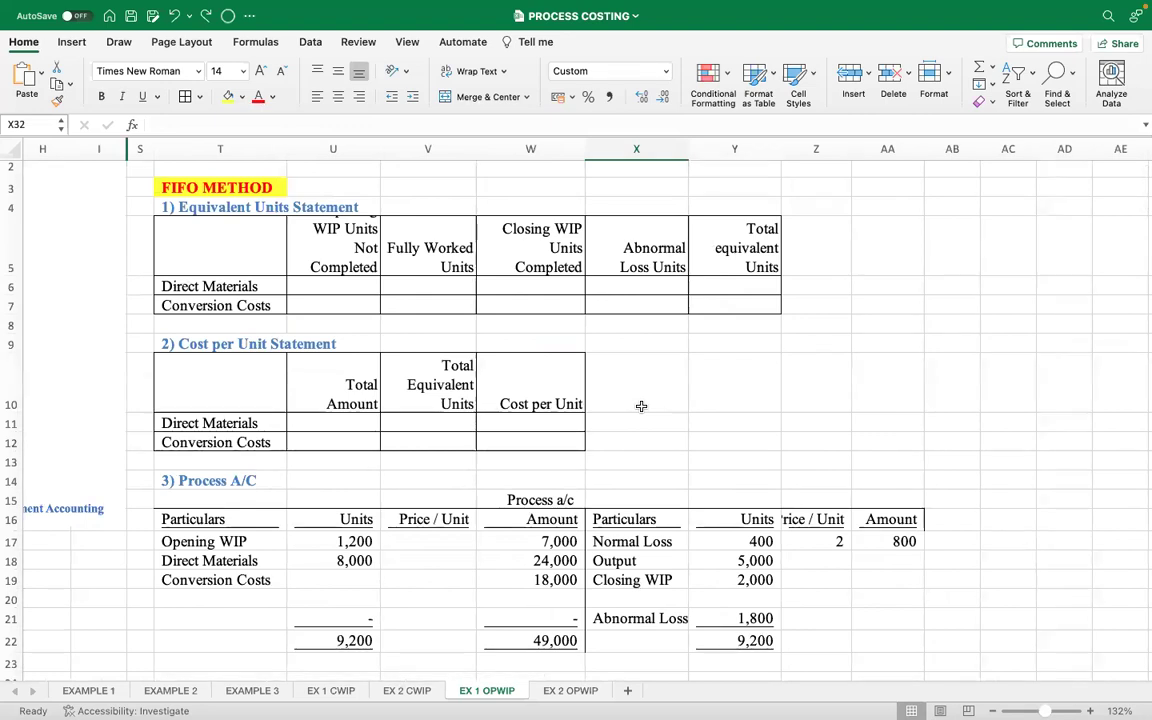
pyautogui.click(363, 222)
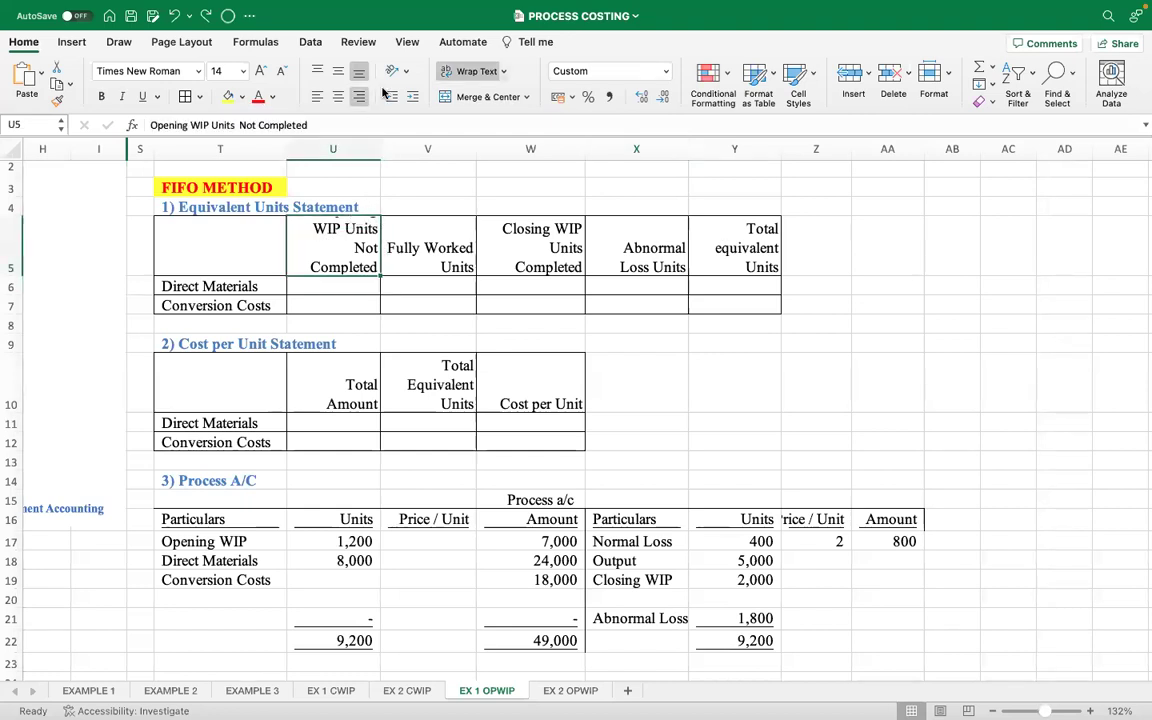
pyautogui.click(477, 72)
pyautogui.click(477, 72)
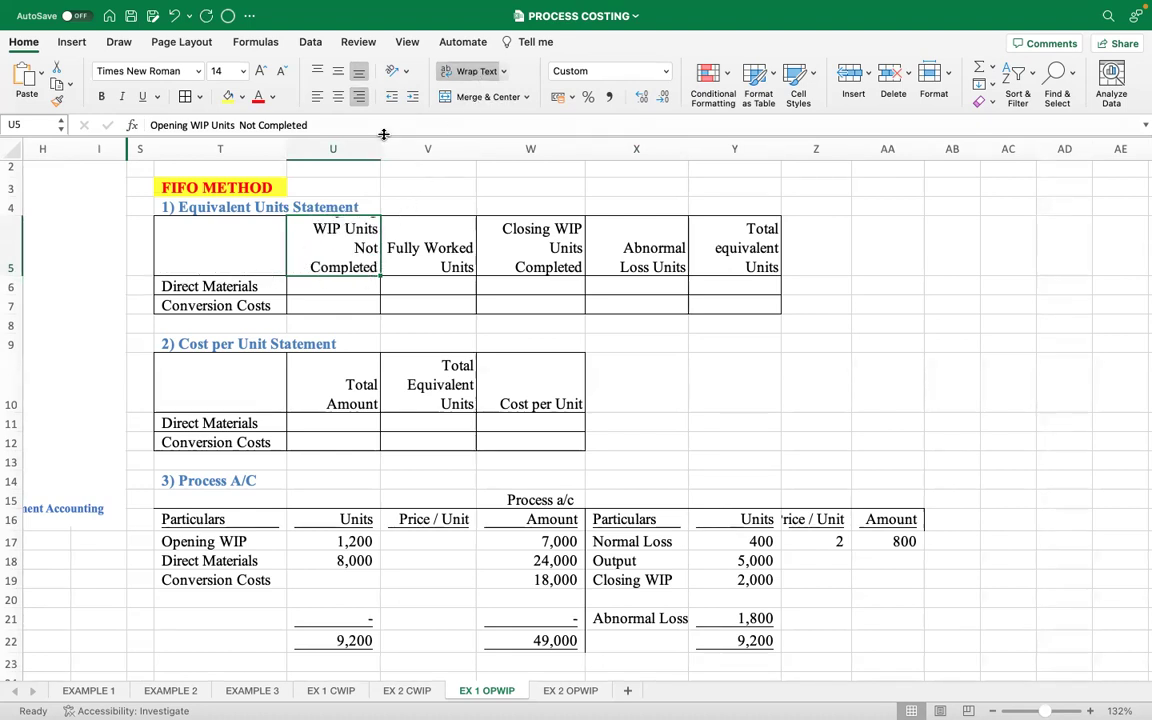
pyautogui.moveTo(379, 141); pyautogui.dragTo(398, 143)
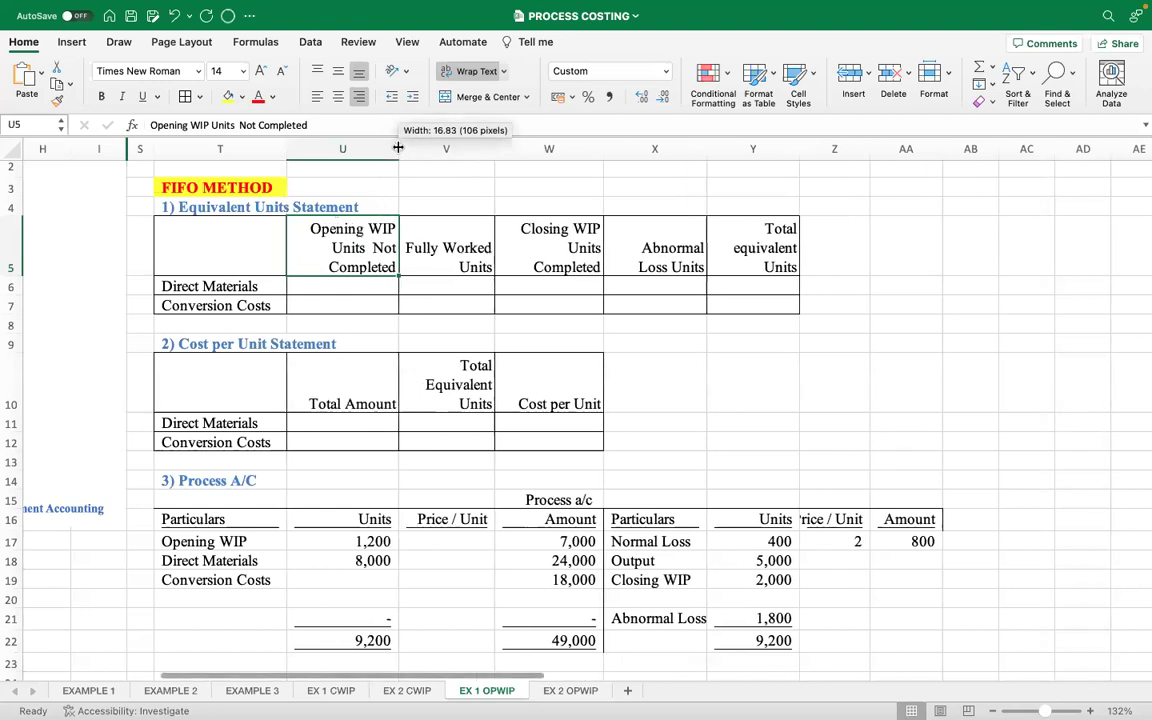
pyautogui.click(905, 286)
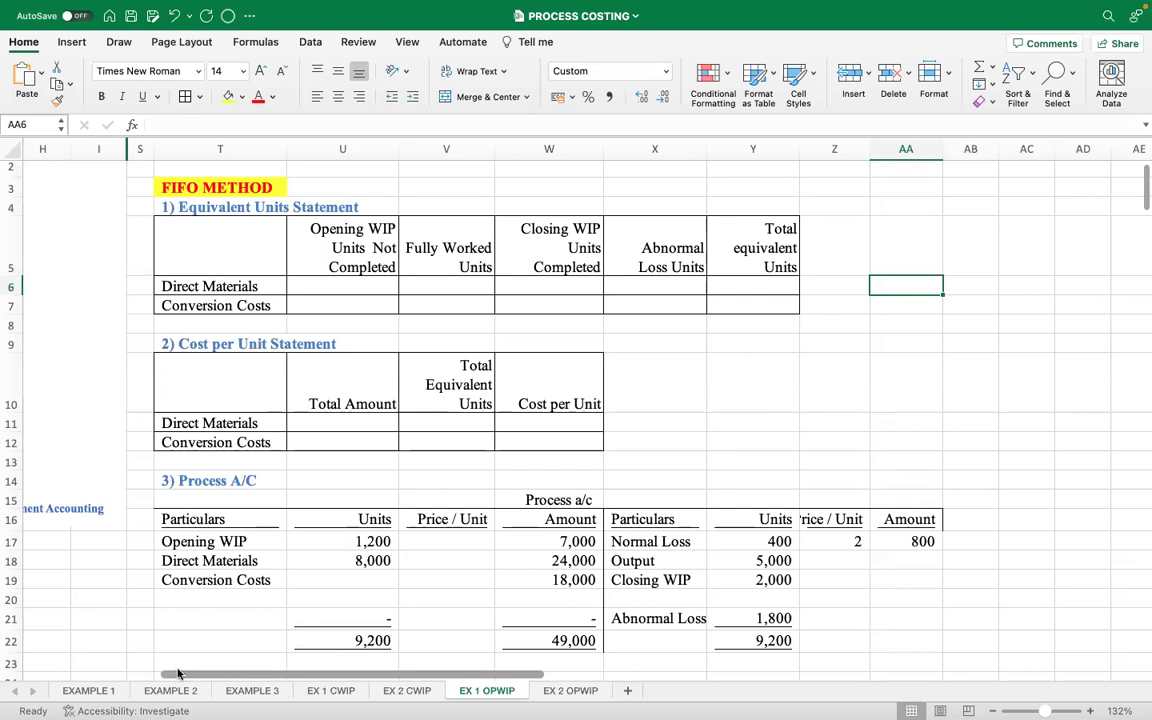
# Calculate the Direct Materials opening WIP units not completed in cell U6 with the formula =10%*1200.
pyautogui.moveTo(179, 676); pyautogui.dragTo(40, 675)
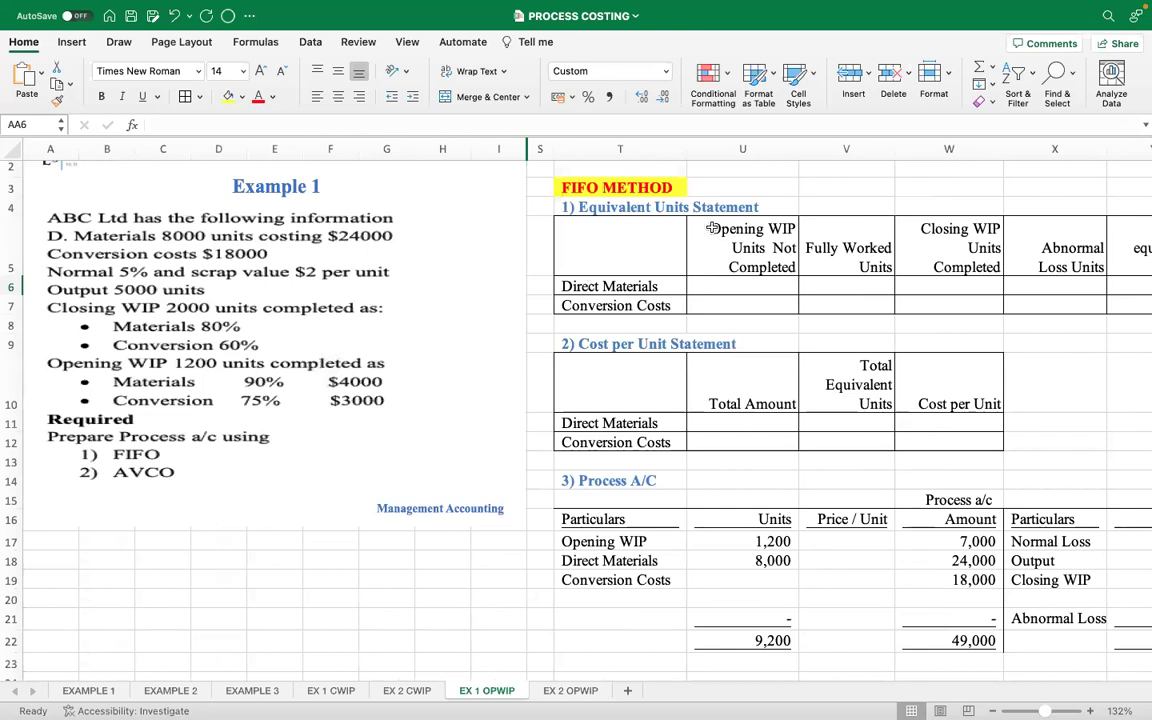
pyautogui.click(777, 249)
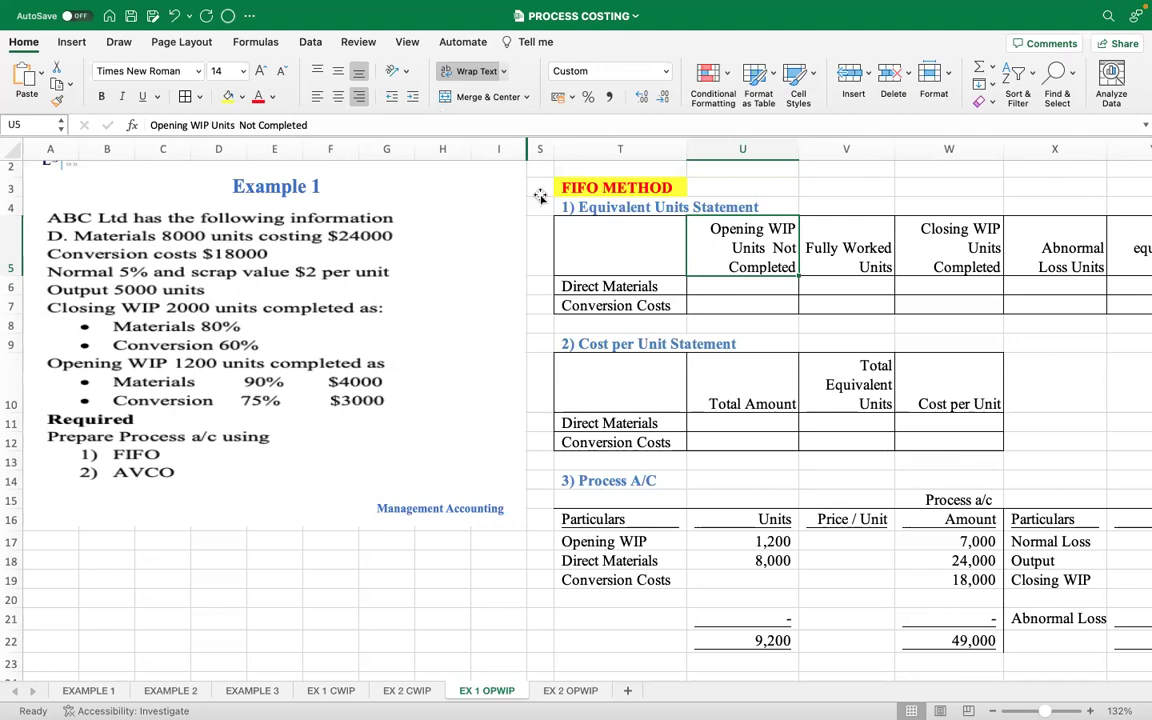
pyautogui.click(699, 288)
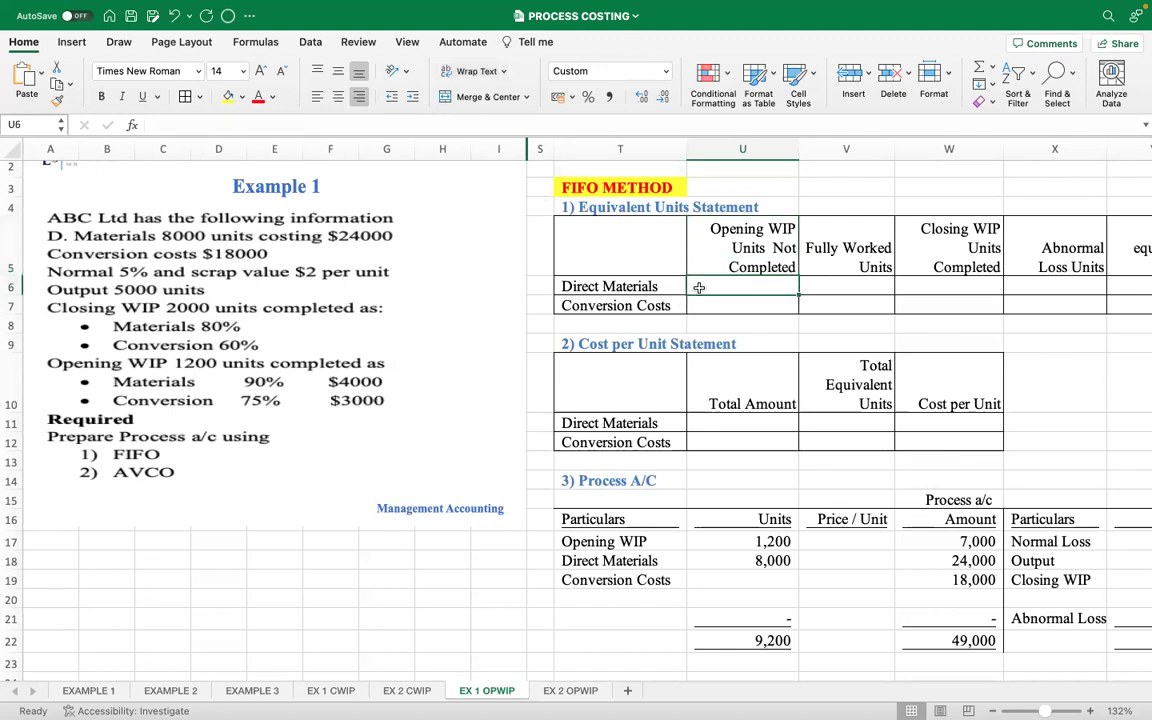
pyautogui.write('=')
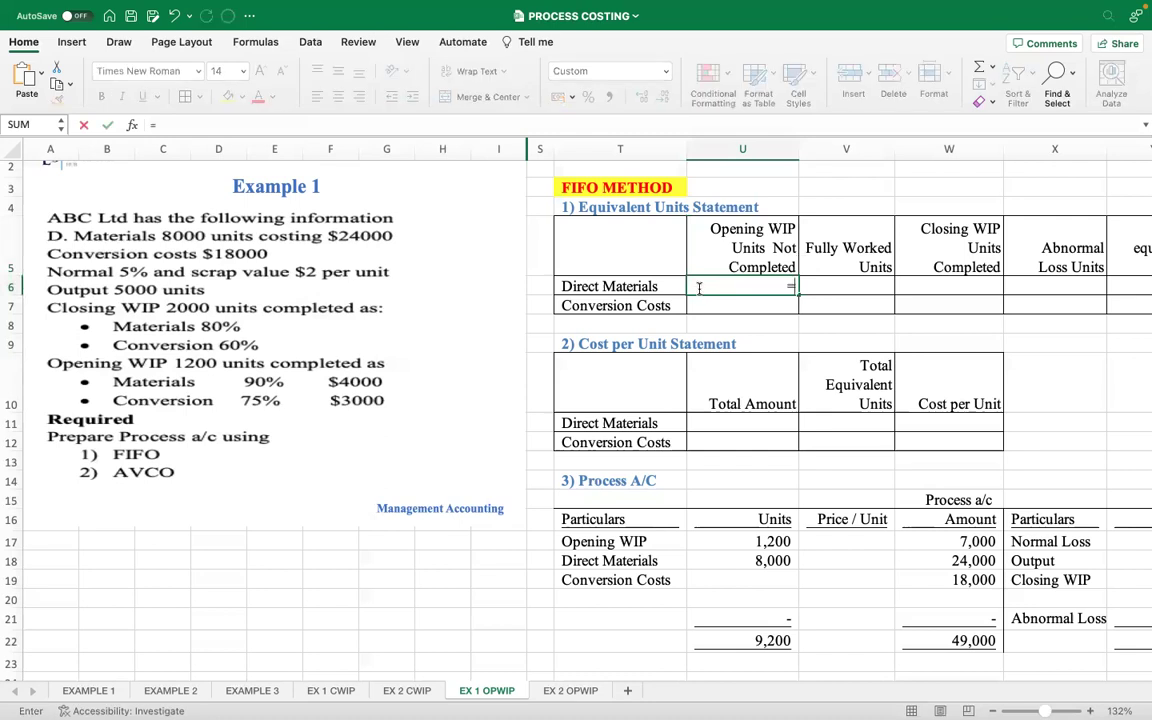
pyautogui.write('10%*')
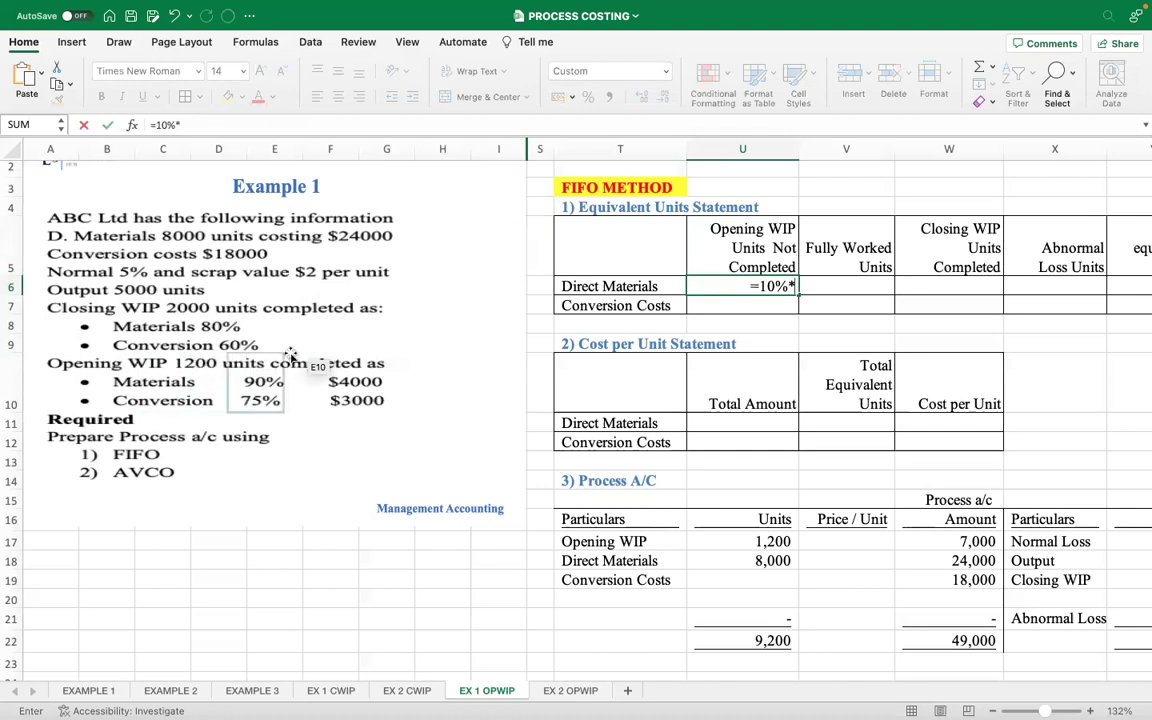
pyautogui.write('1200')
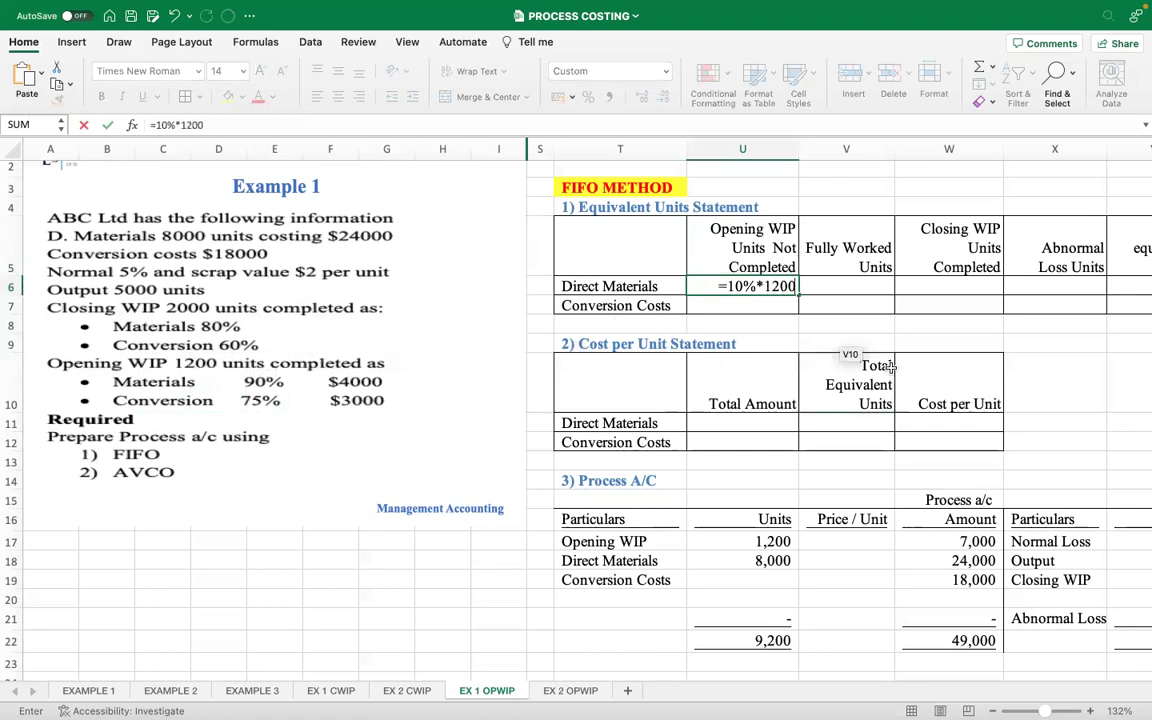
pyautogui.press('Return')
# Calculate the Conversion Costs opening WIP units not completed in cell U7 with the formula =25%*1200.
pyautogui.write('=')
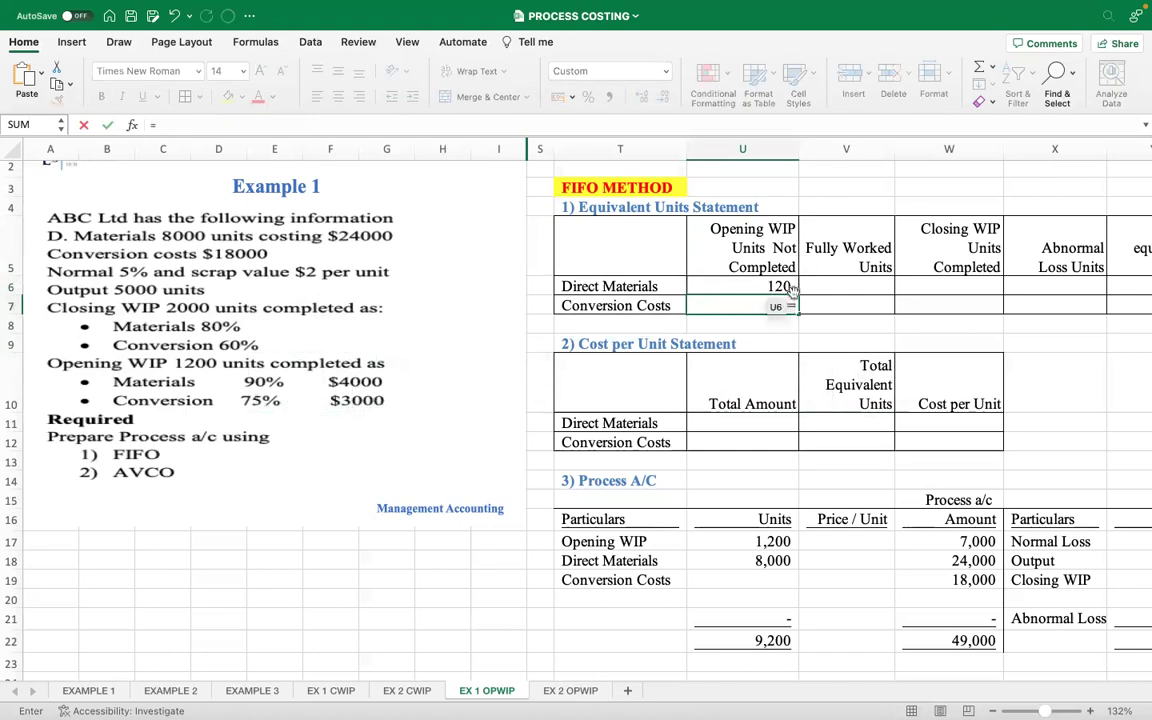
pyautogui.write('25%*')
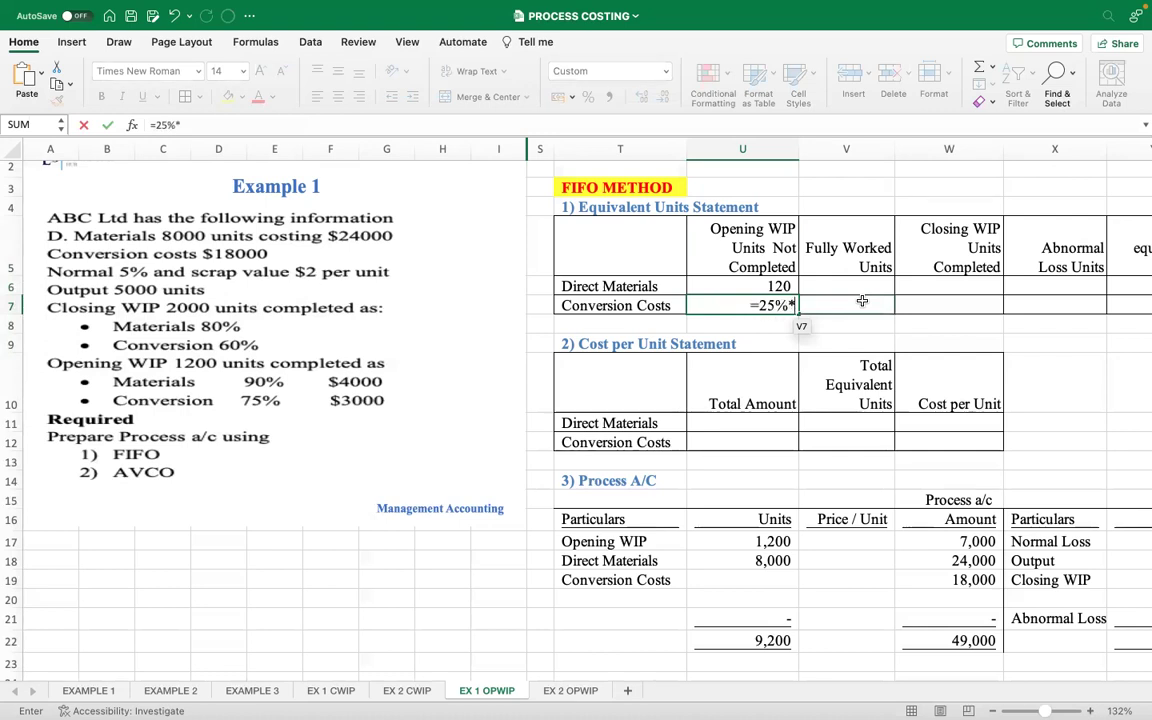
pyautogui.write('1200')
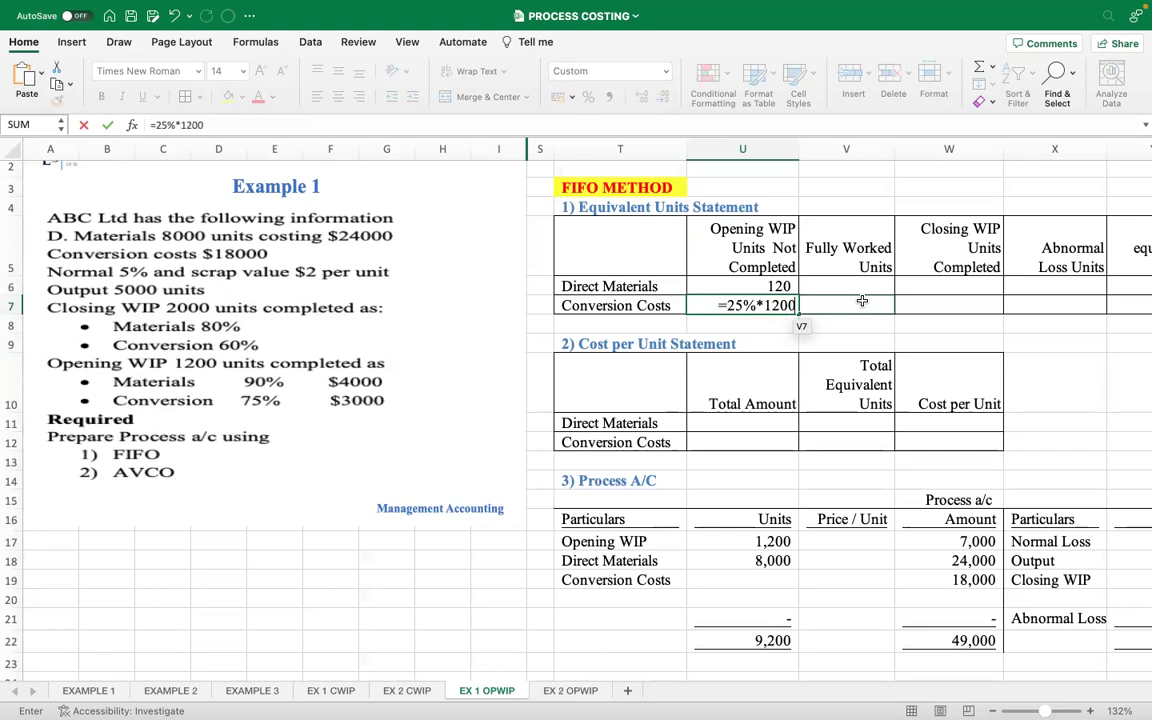
pyautogui.press('Return')
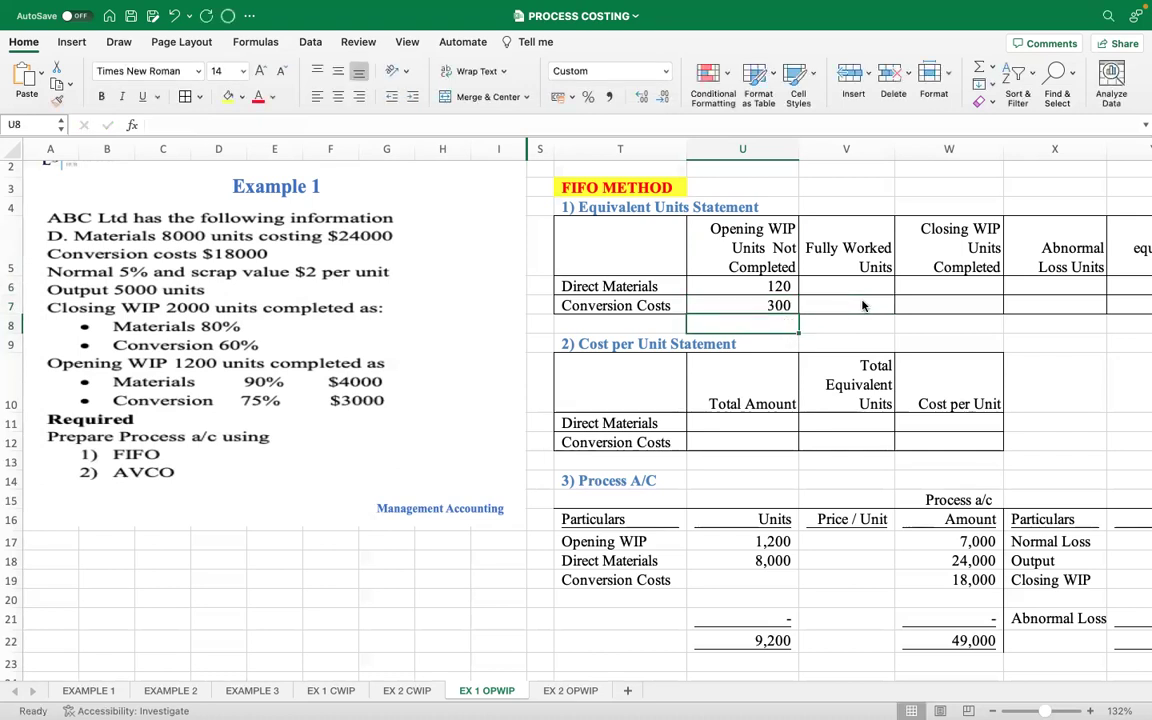
# Extend the heading in cell V5 of the Equivalent Units Statement to read "Fully Worked Units = (Output - Op WIP)".
pyautogui.click(838, 332)
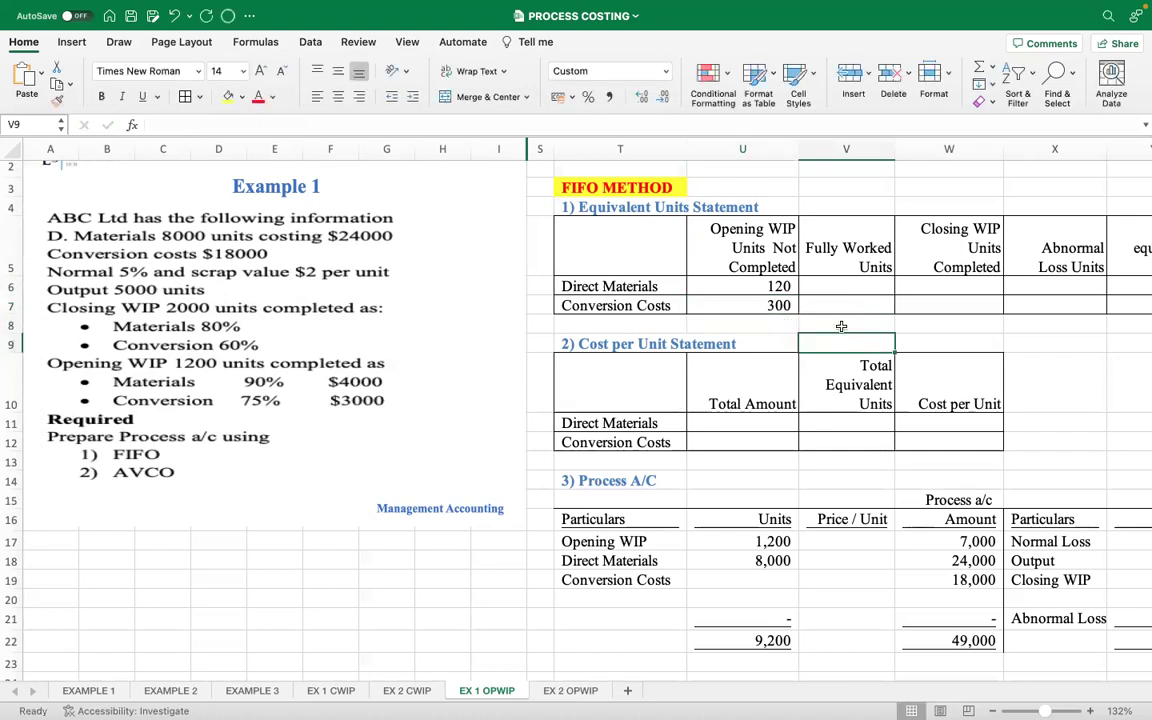
pyautogui.click(848, 253)
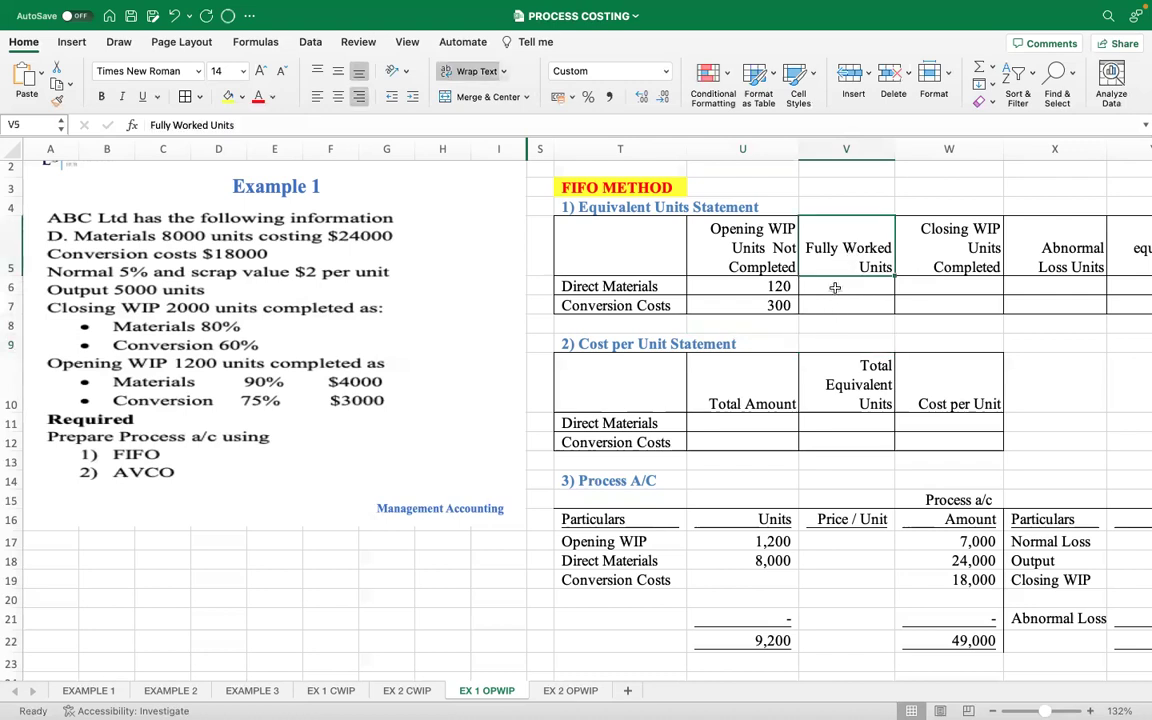
pyautogui.click(241, 125)
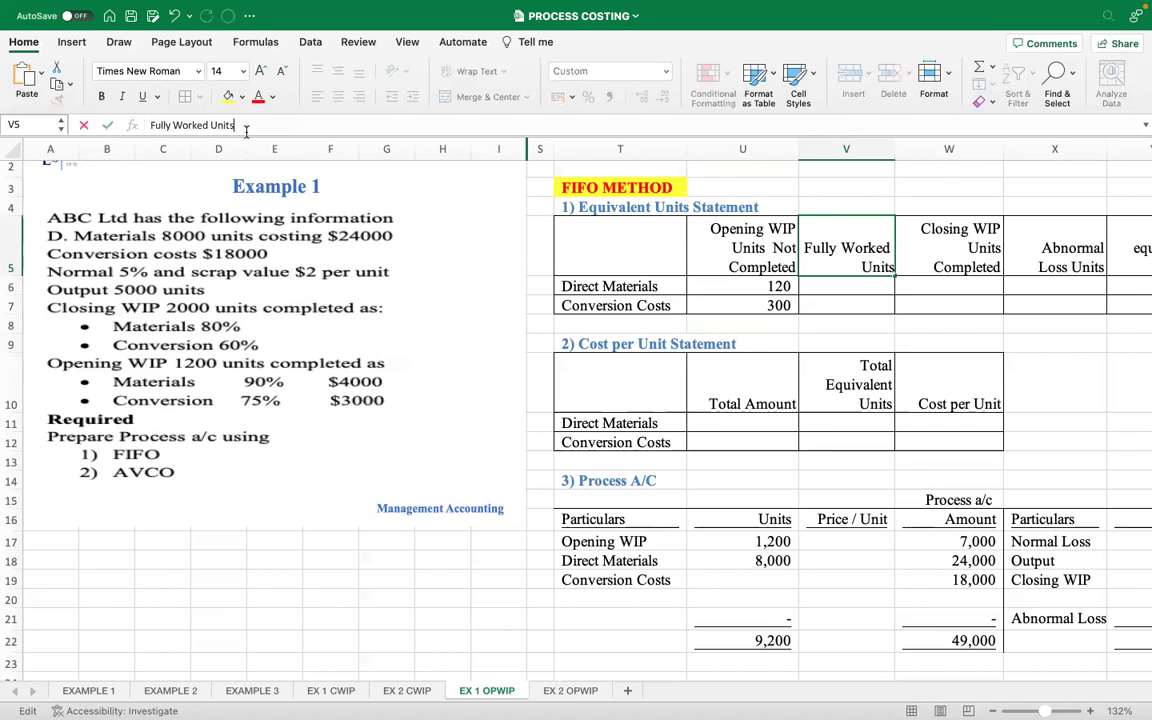
pyautogui.write('= (outpu')
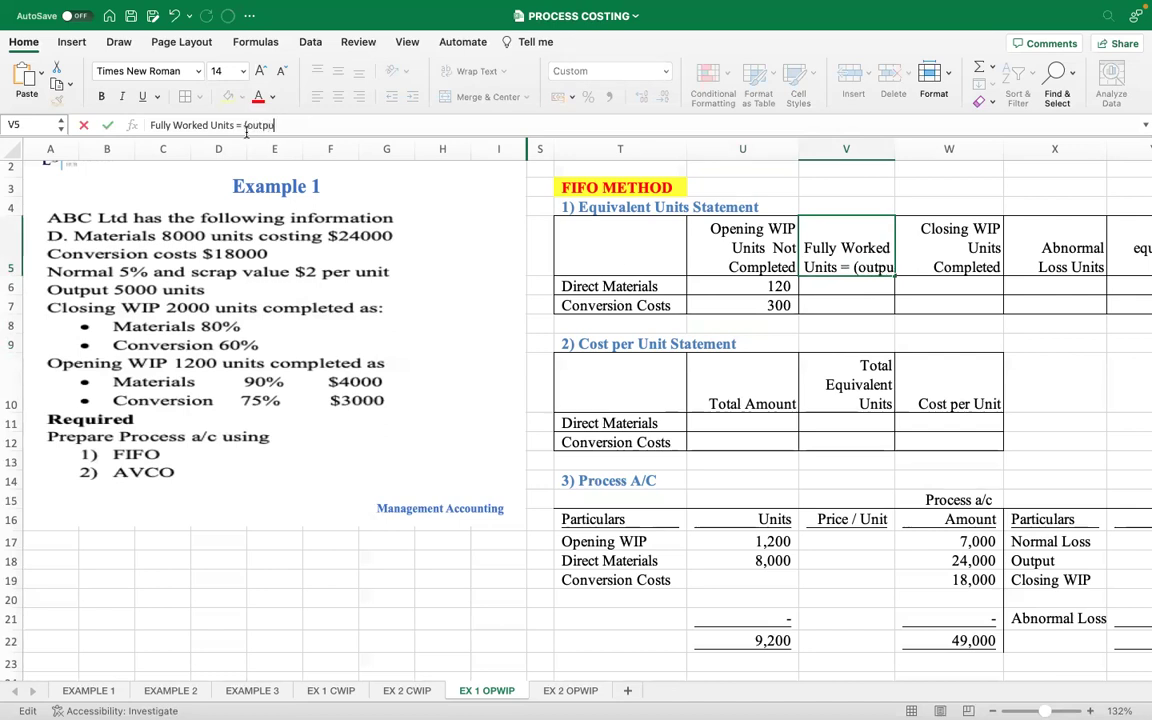
pyautogui.write('t ')
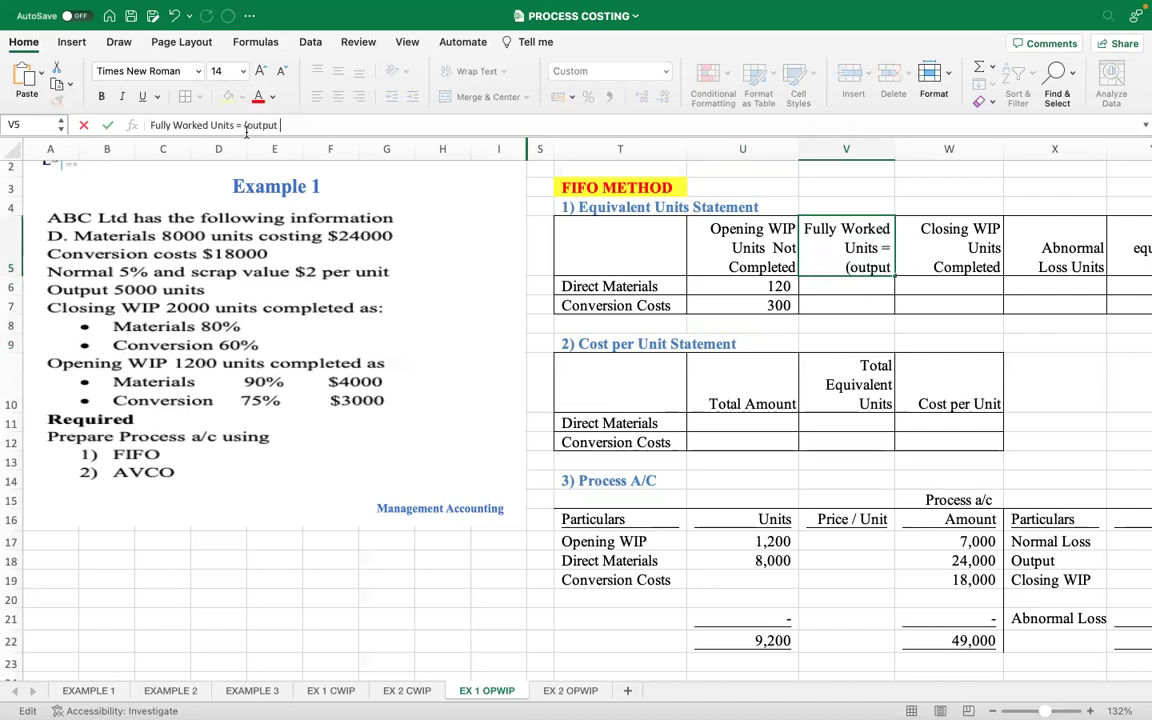
pyautogui.write('- Op')
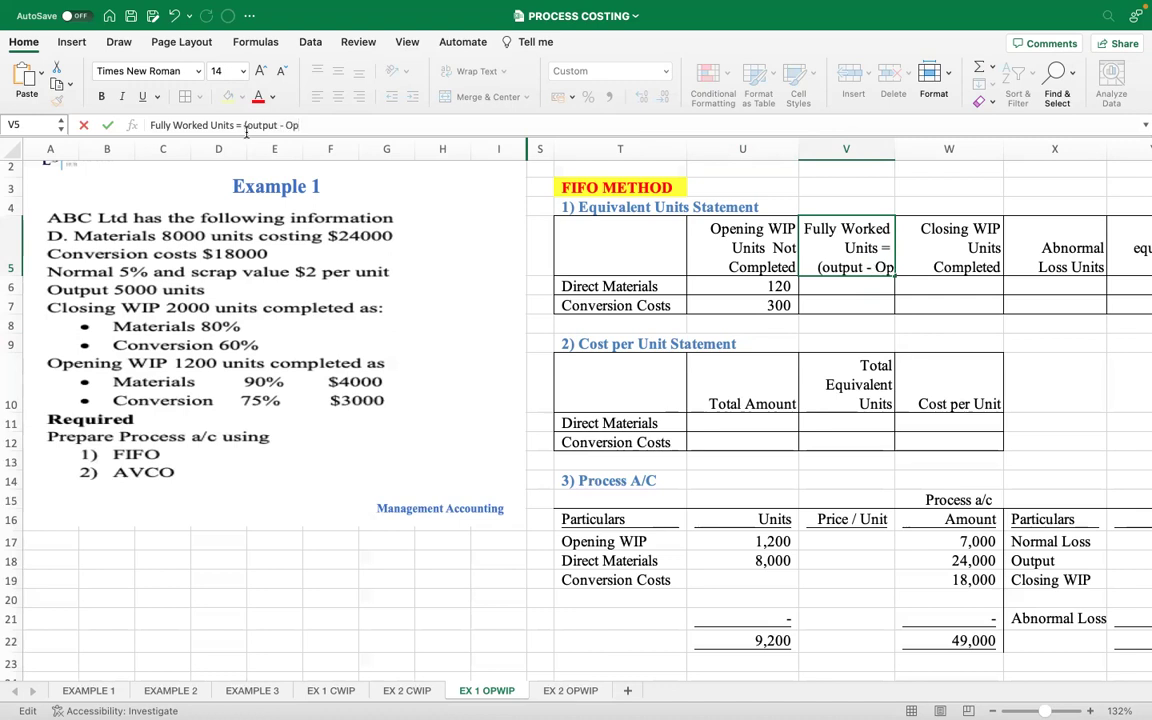
pyautogui.write(' WIP')
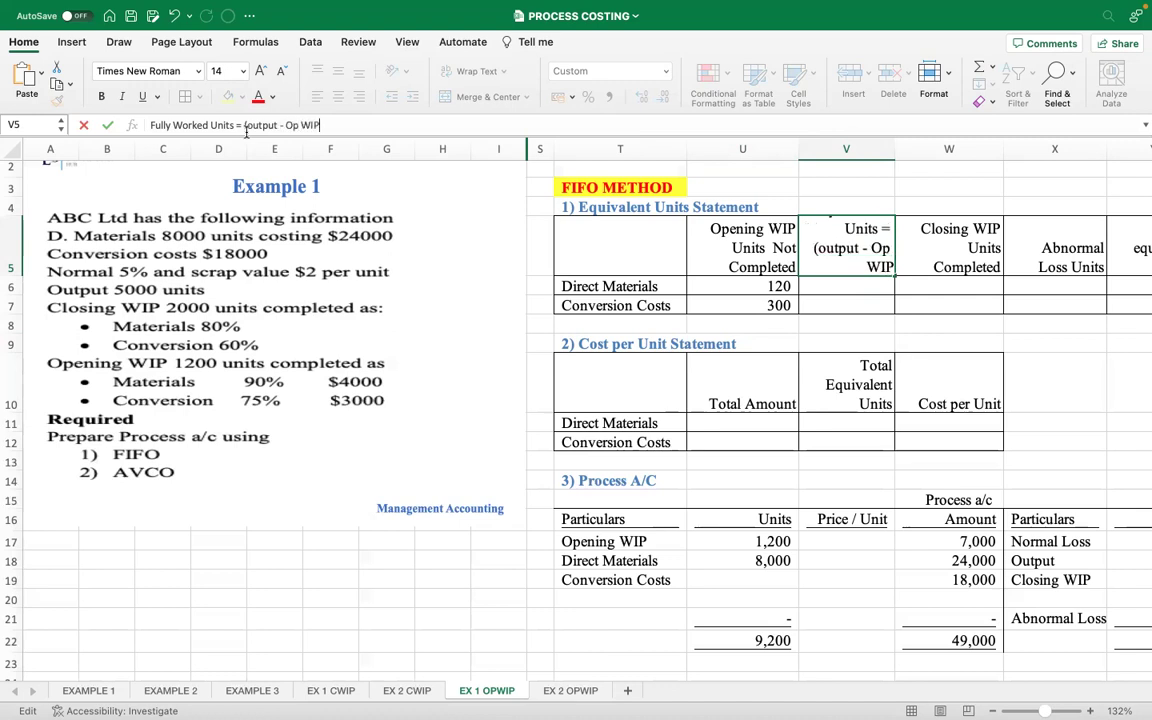
pyautogui.write(')')
pyautogui.click(822, 251)
pyautogui.press('BackSpace')
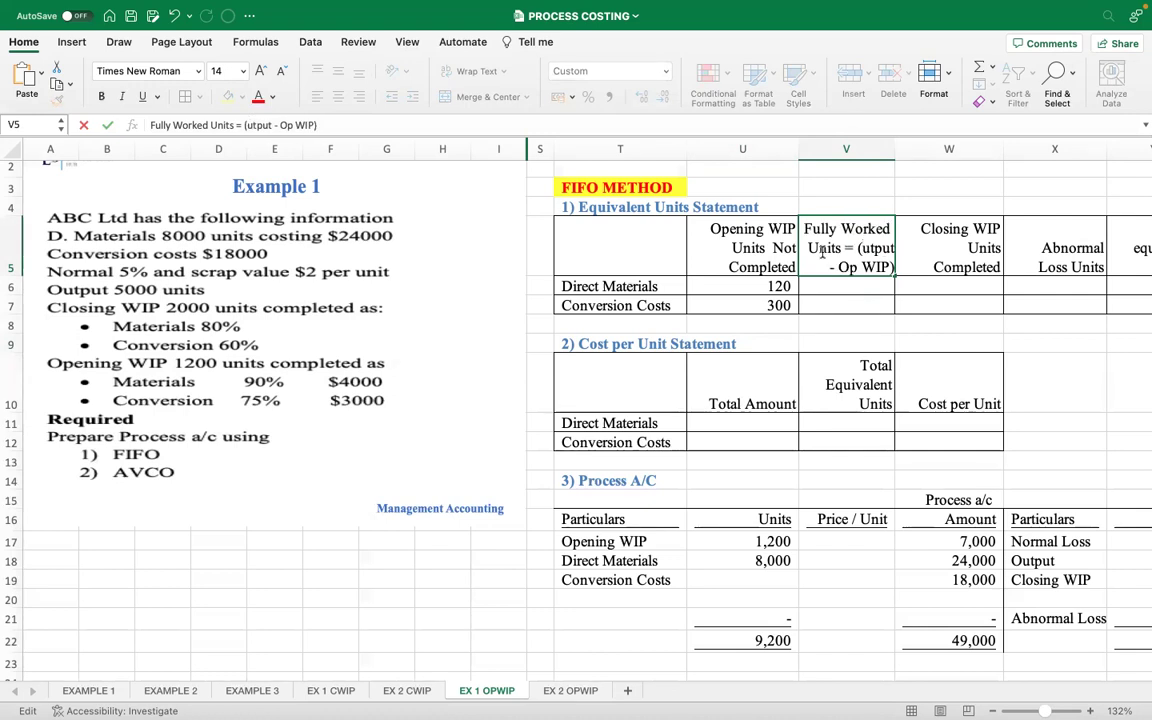
pyautogui.write('O')
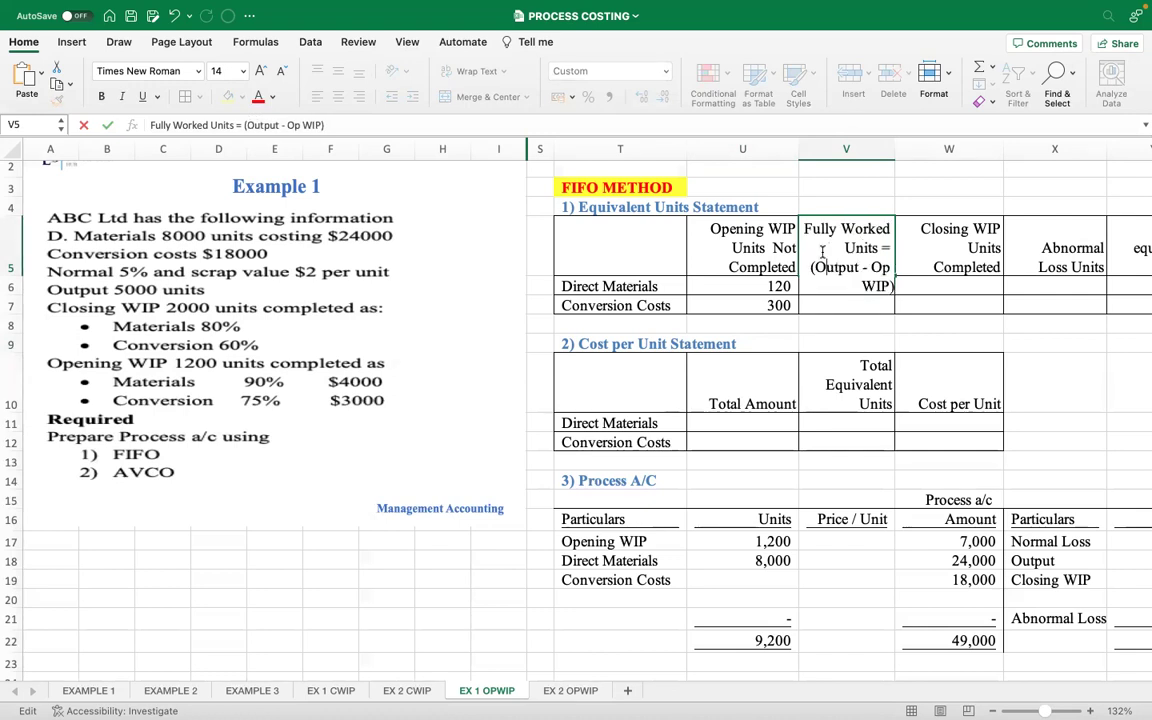
pyautogui.click(1001, 352)
# Widen column V until the wrapped Fully Worked Units heading in V5 fits on two lines.
pyautogui.moveTo(905, 151); pyautogui.dragTo(908, 151)
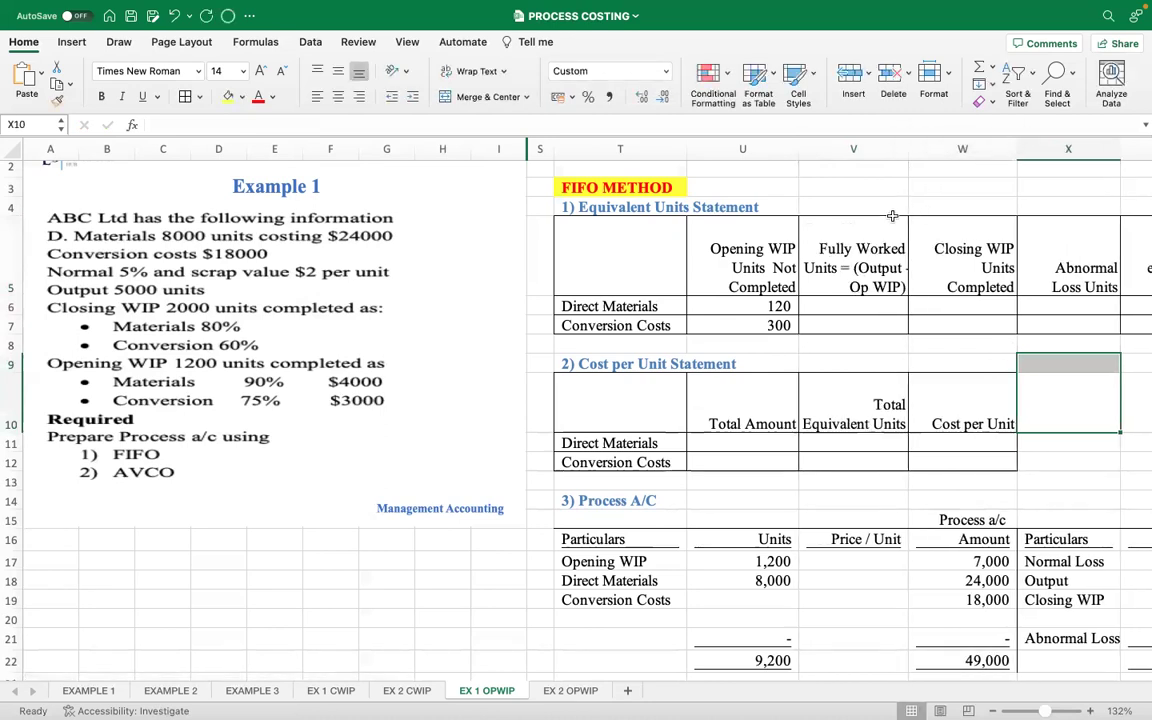
pyautogui.click(805, 235)
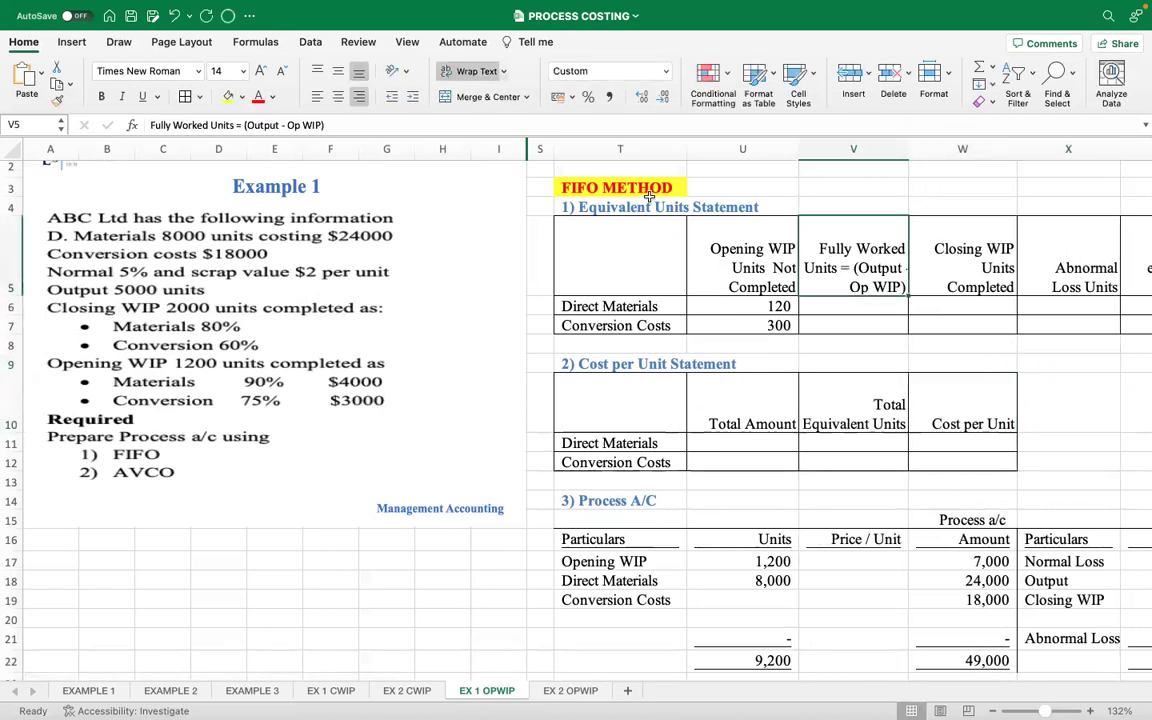
pyautogui.click(477, 72)
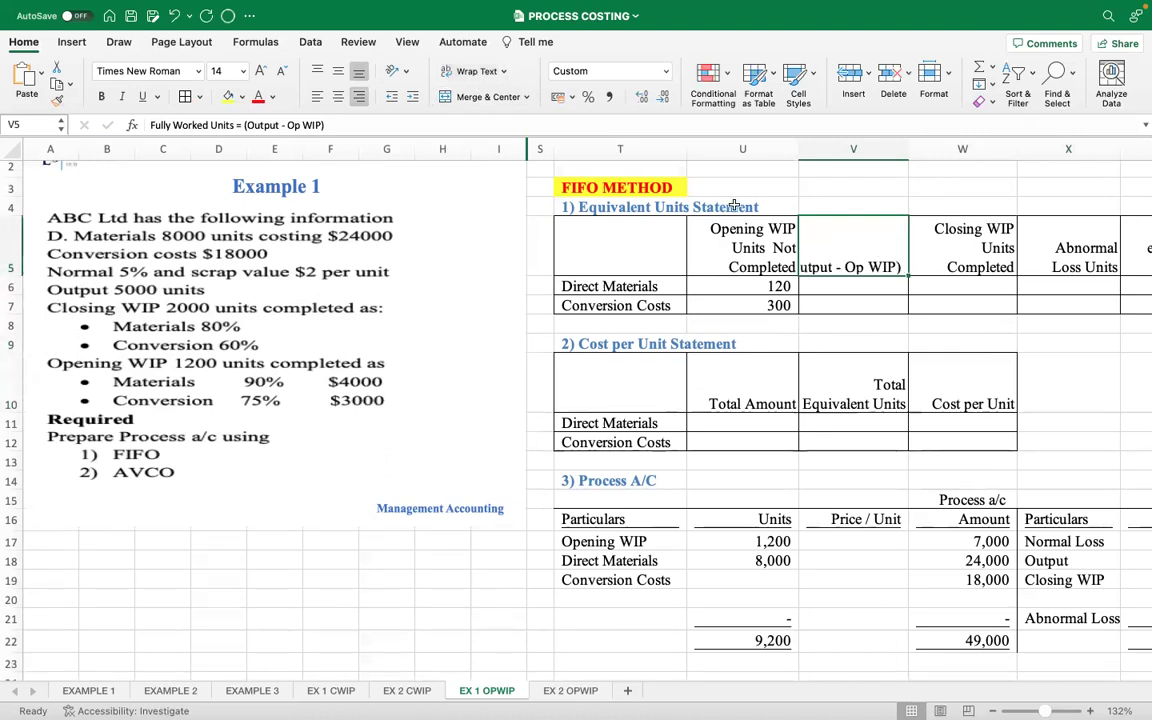
pyautogui.click(477, 71)
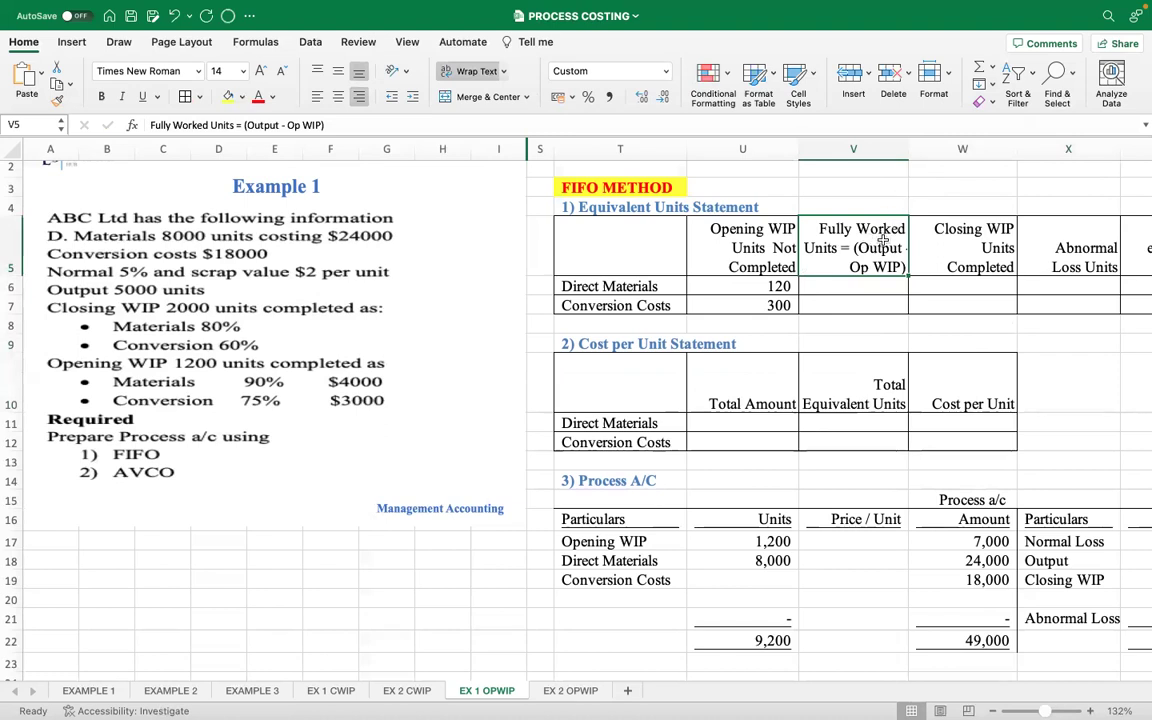
pyautogui.moveTo(908, 149); pyautogui.dragTo(921, 149)
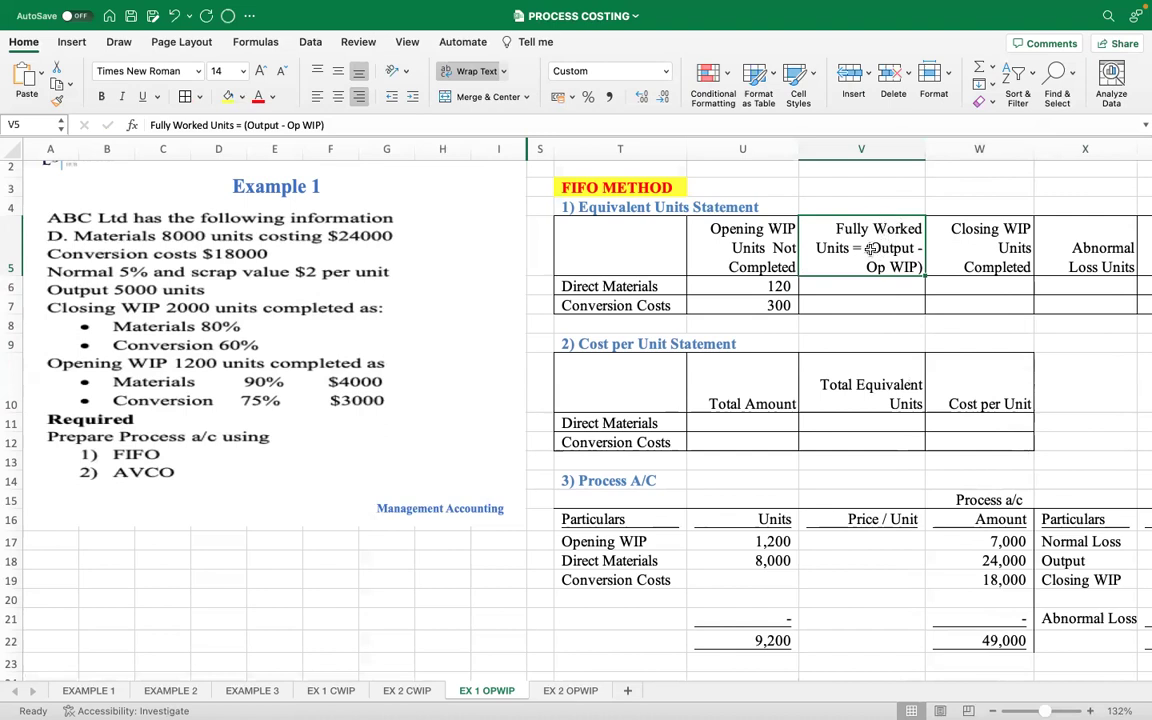
pyautogui.click(246, 125)
pyautogui.press('Return')
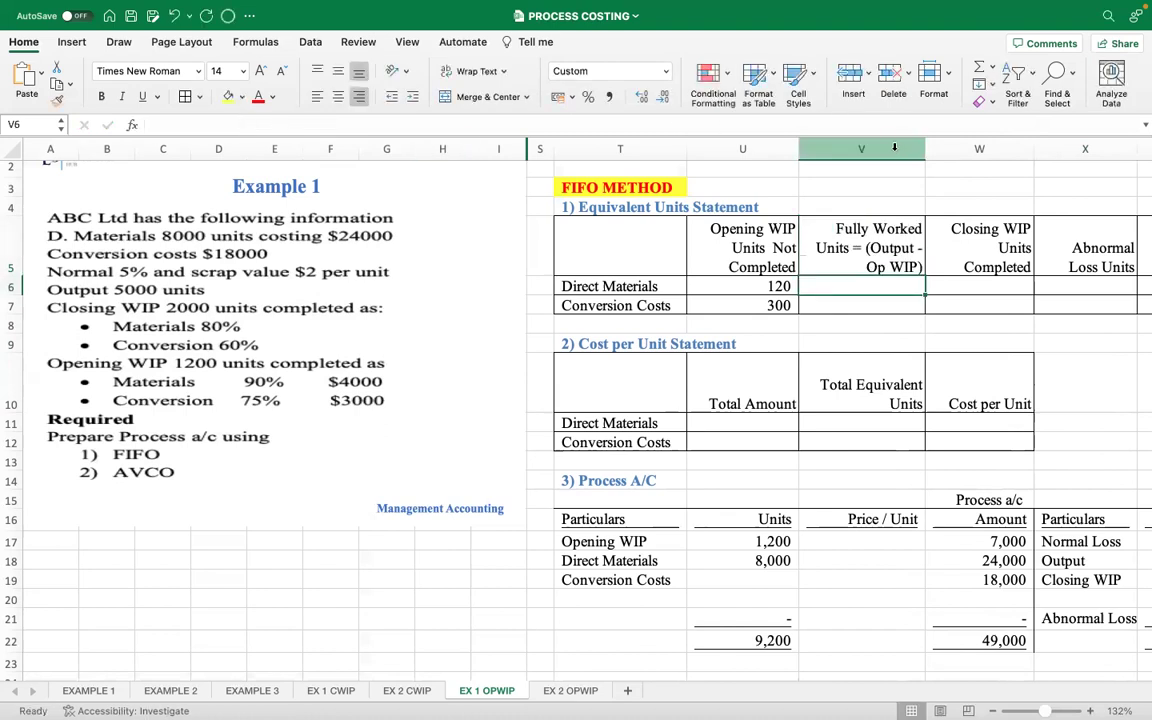
pyautogui.moveTo(925, 148); pyautogui.dragTo(938, 148)
# Calculate the Direct Materials fully worked units in cell V6 as output minus opening WIP units from the Process A/C, =Y18-U17.
pyautogui.scroll(-1, 903, 220)
pyautogui.scroll(-2, 903, 218)
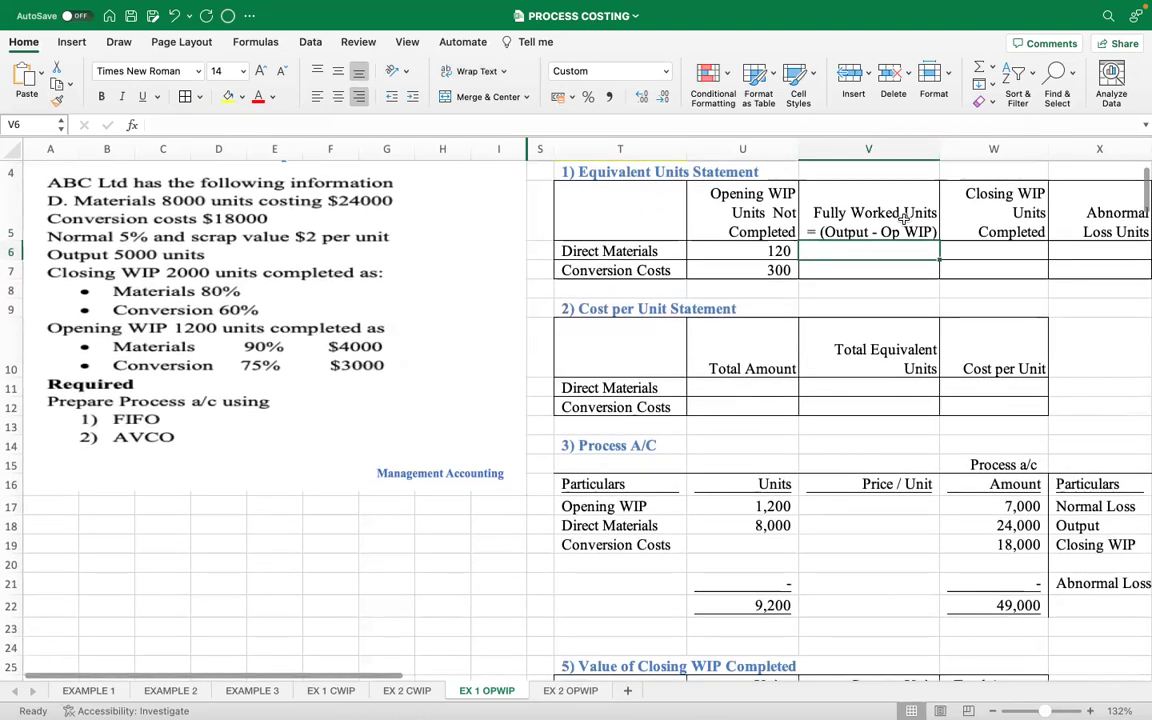
pyautogui.scroll(1, 903, 220)
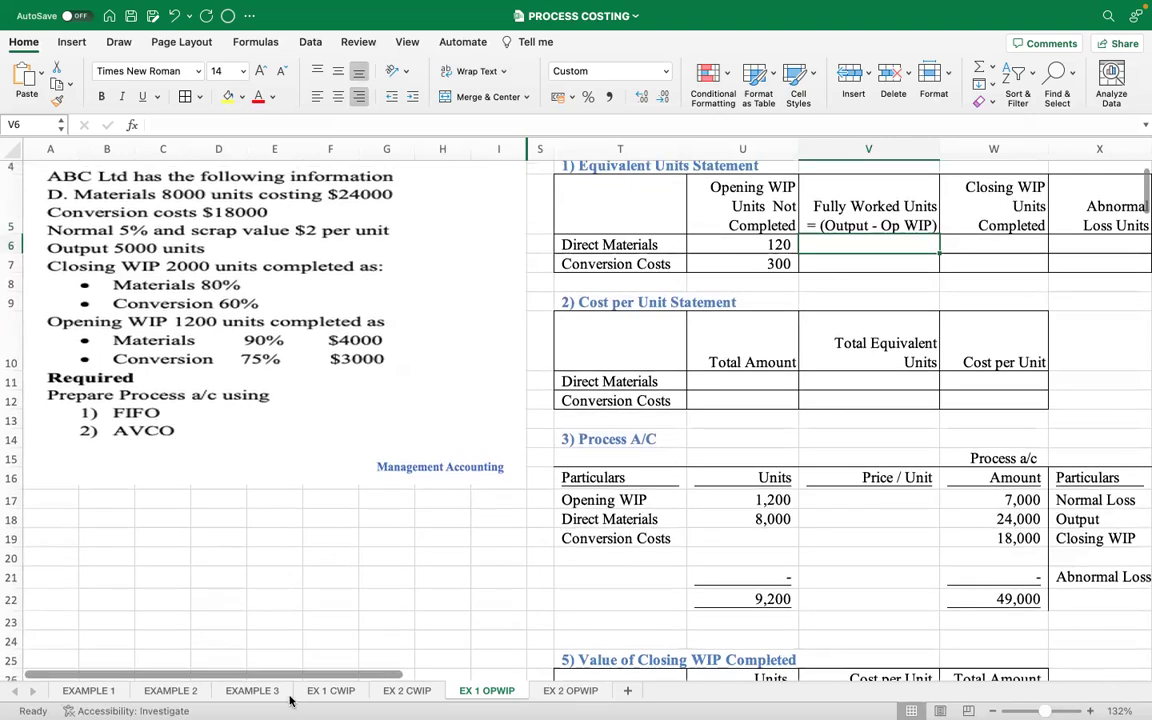
pyautogui.moveTo(290, 675); pyautogui.dragTo(383, 657)
pyautogui.hscroll(1, 512, 391)
pyautogui.scroll(-1, 512, 391)
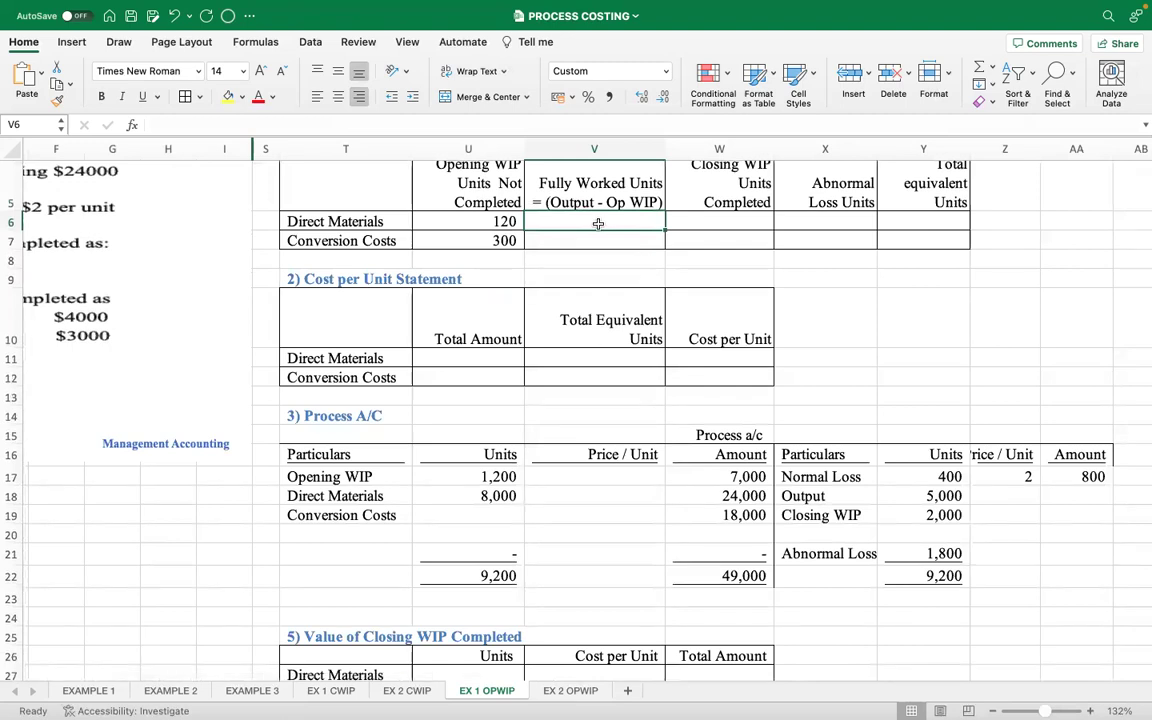
pyautogui.write('=')
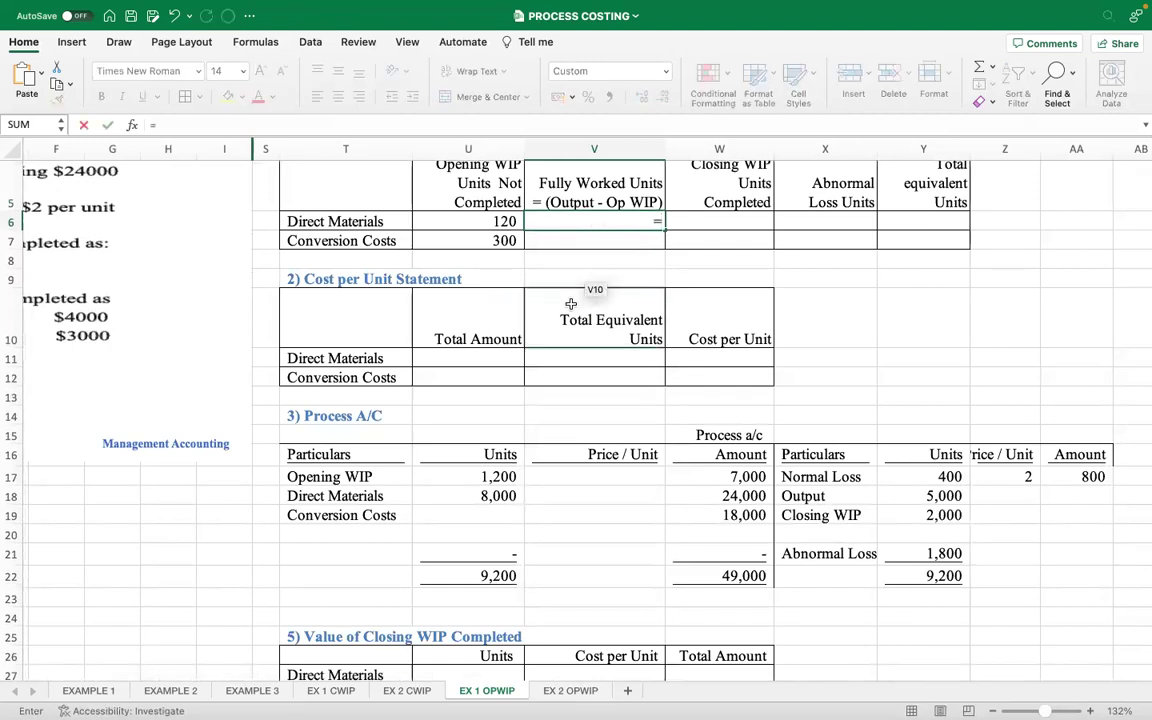
pyautogui.scroll(-1, 570, 305)
pyautogui.scroll(-3, 570, 305)
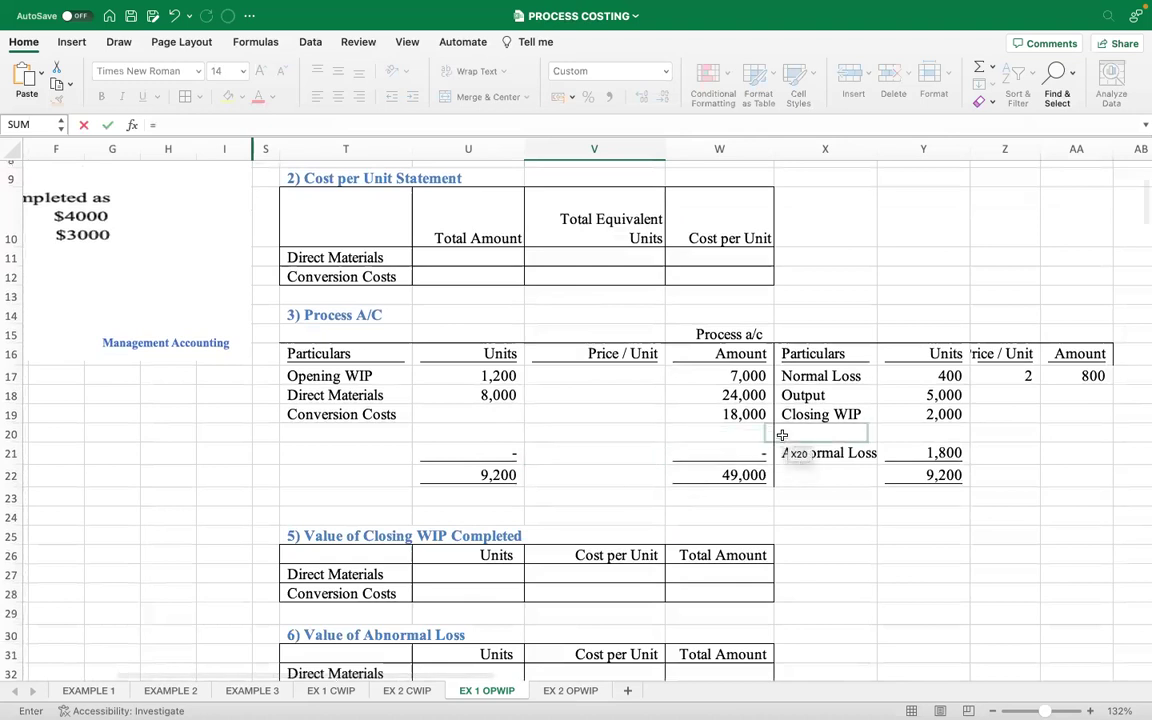
pyautogui.click(918, 397)
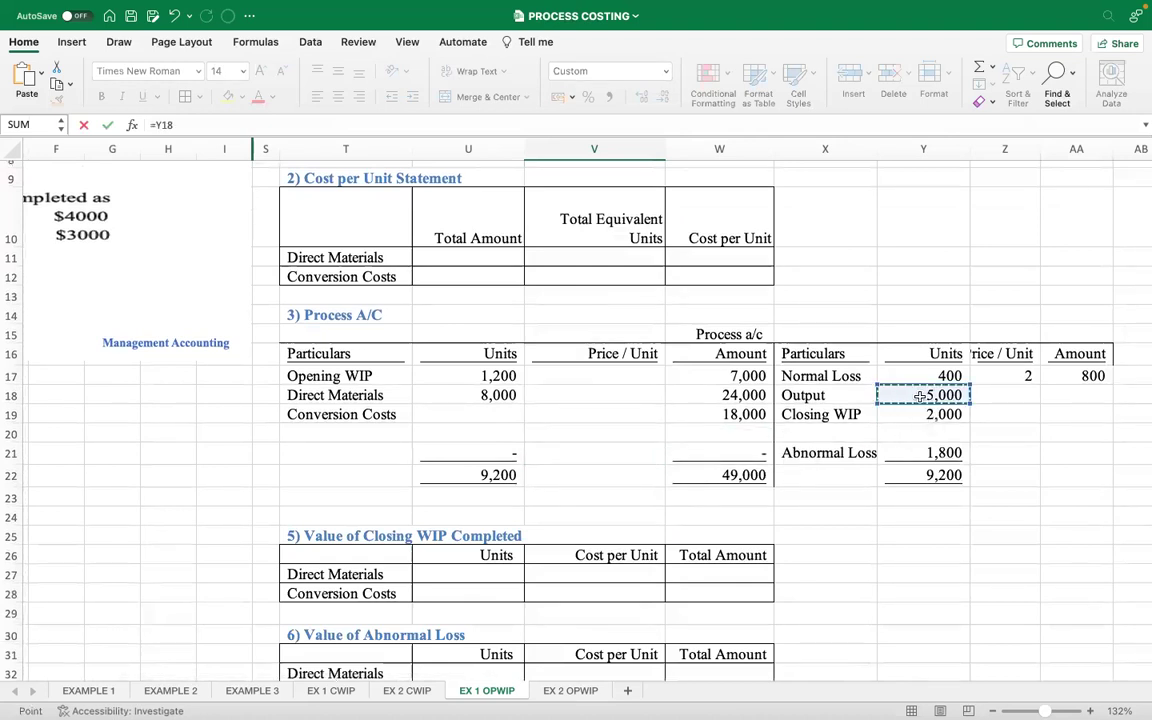
pyautogui.write('-')
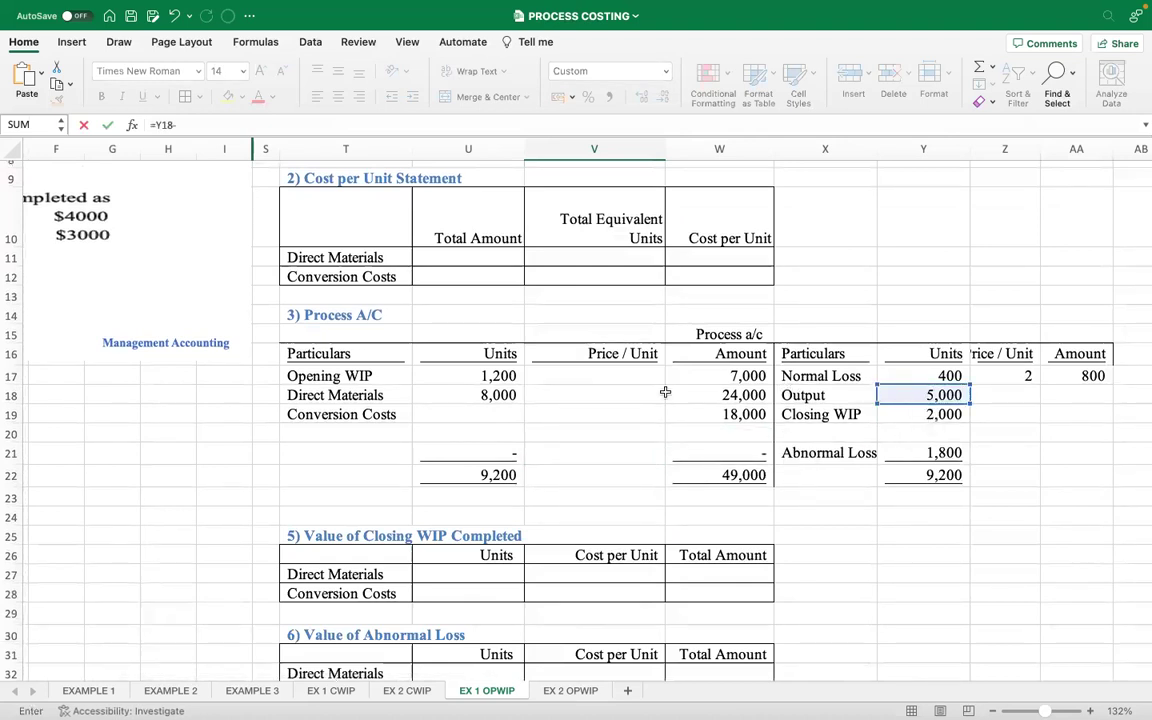
pyautogui.click(483, 376)
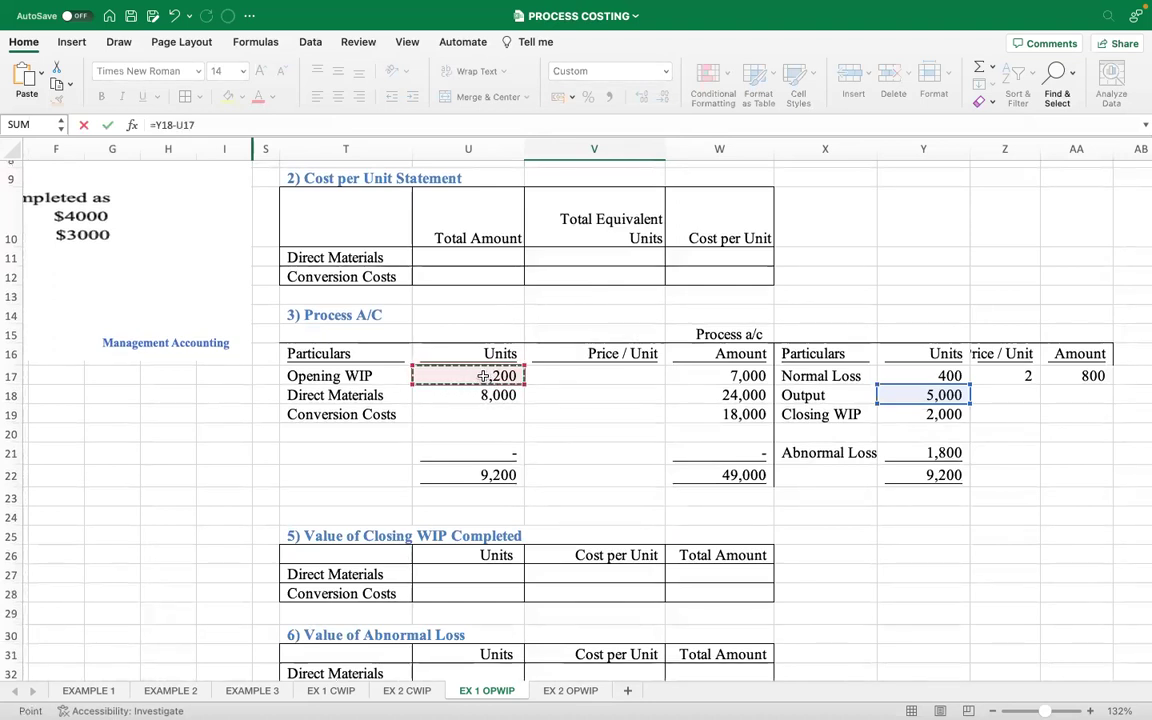
pyautogui.press('Return')
# Calculate the Conversion Costs fully worked units in cell V7 as output minus opening WIP units from the Process A/C, =Y18-U17.
pyautogui.scroll(4, 543, 366)
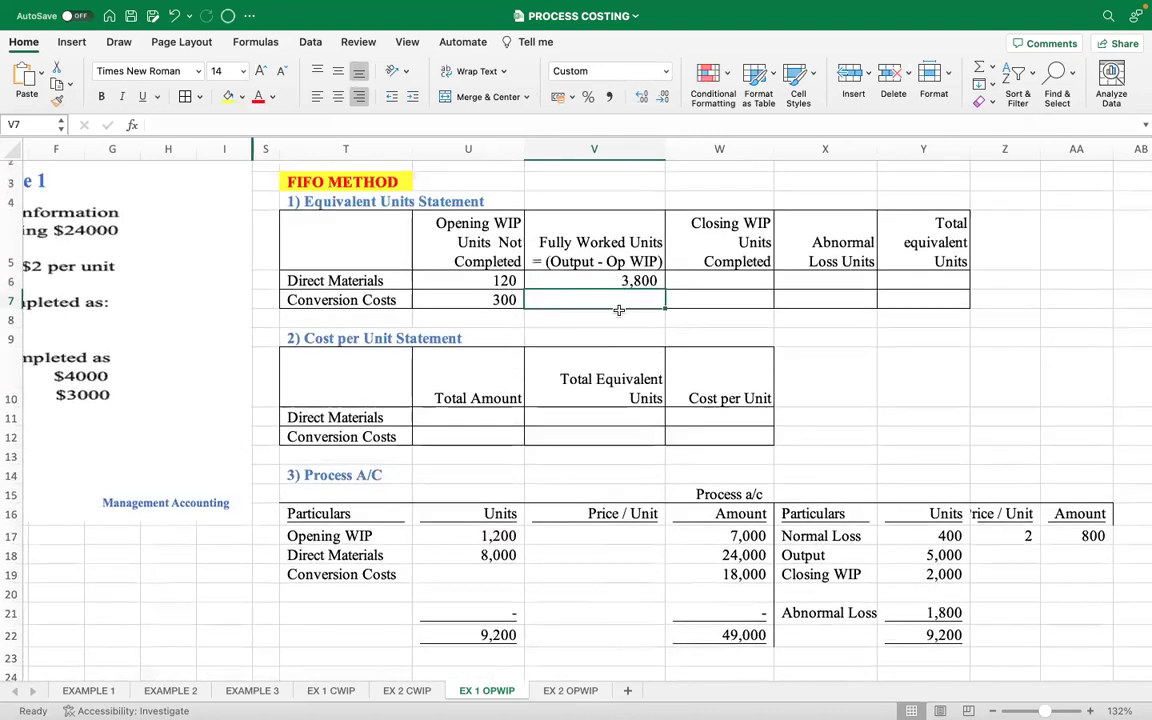
pyautogui.write('=')
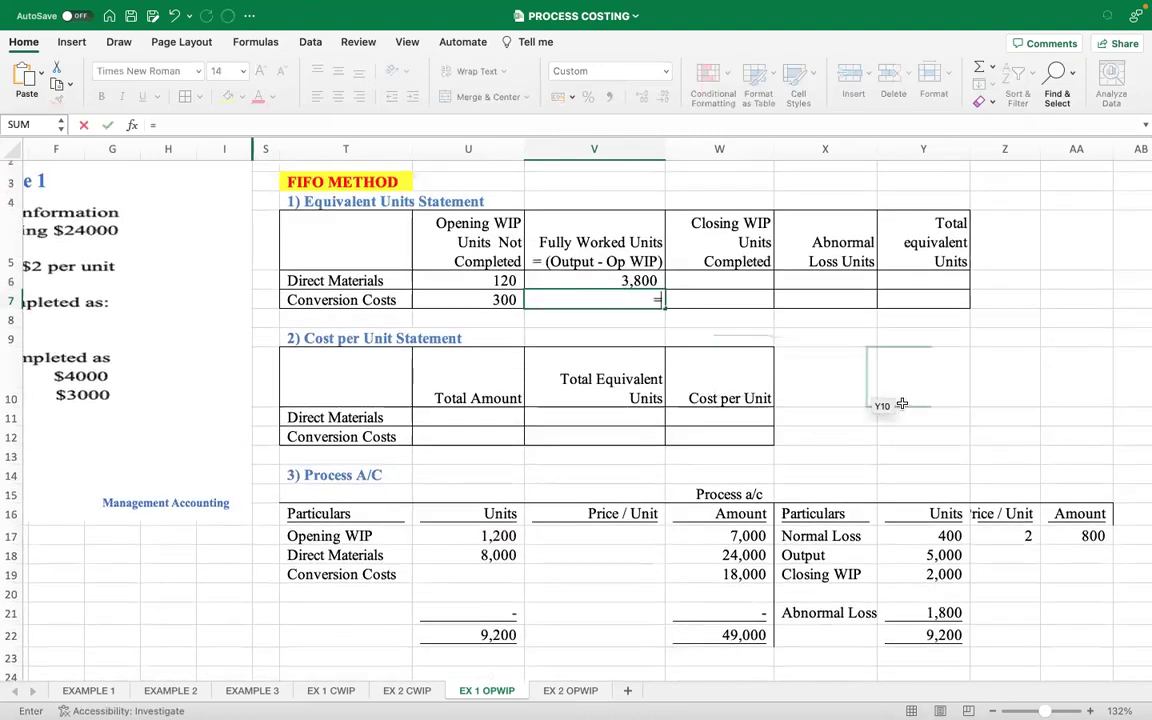
pyautogui.scroll(-4, 900, 410)
pyautogui.click(932, 430)
pyautogui.write('-')
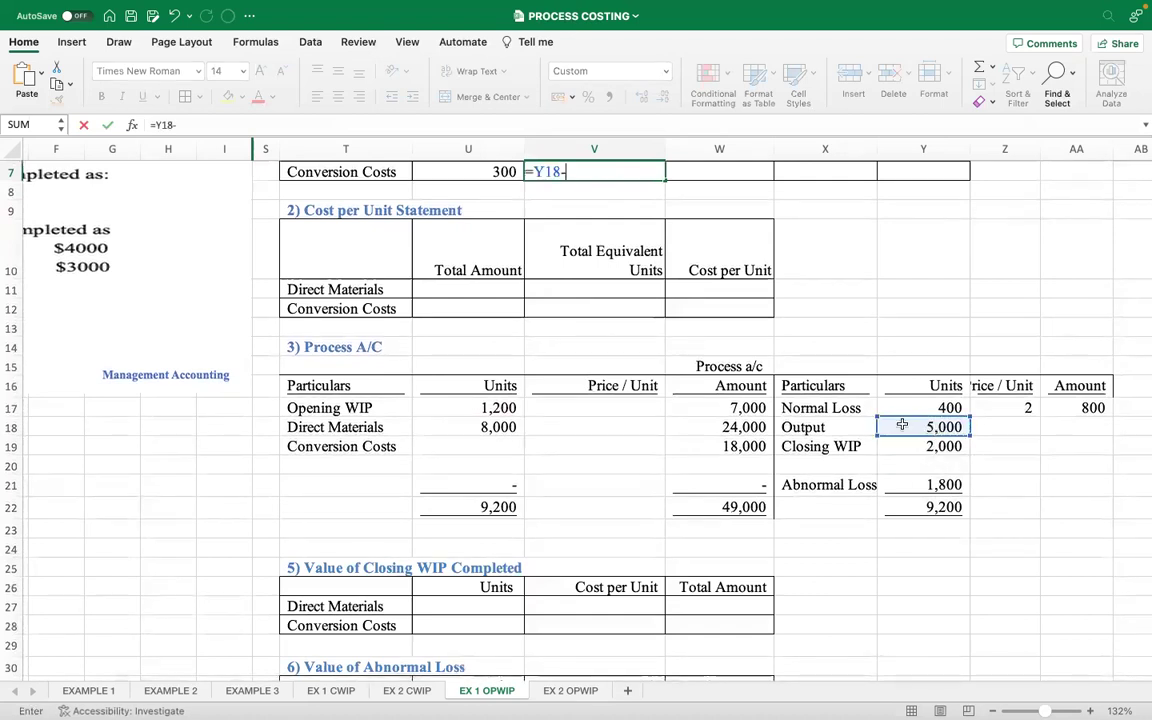
pyautogui.click(457, 400)
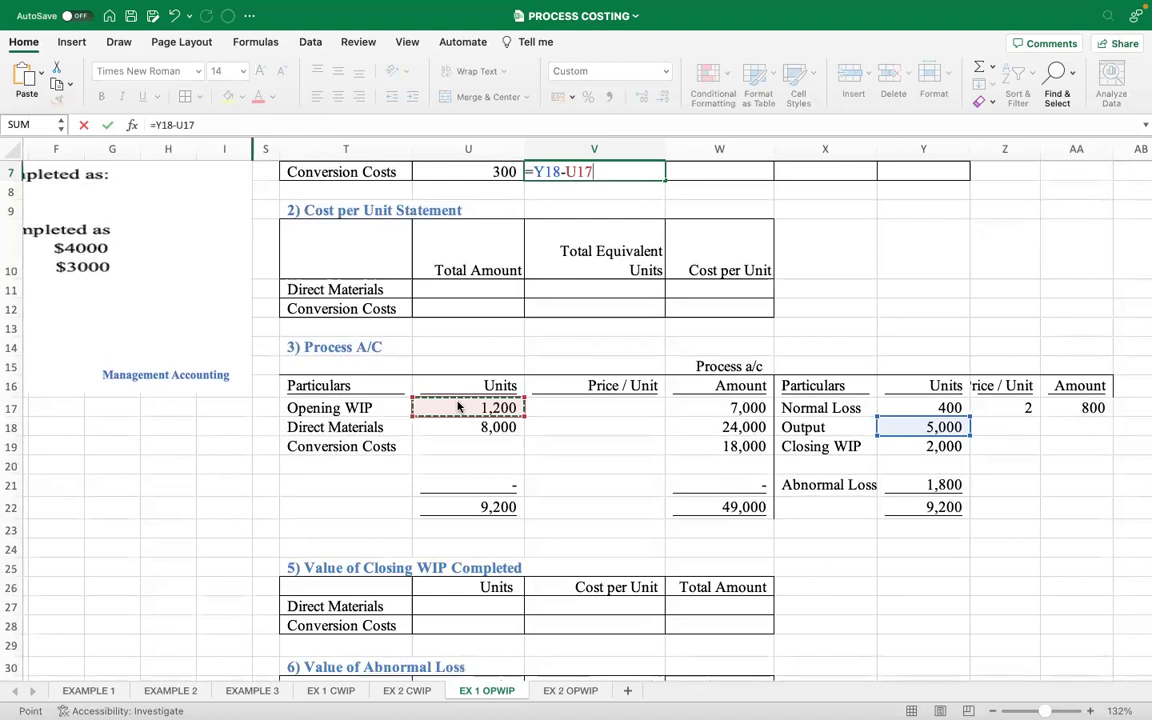
pyautogui.press('Return')
# Calculate the Direct Materials closing WIP units completed in cell W6 with the formula =80%*2000.
pyautogui.scroll(5, 668, 324)
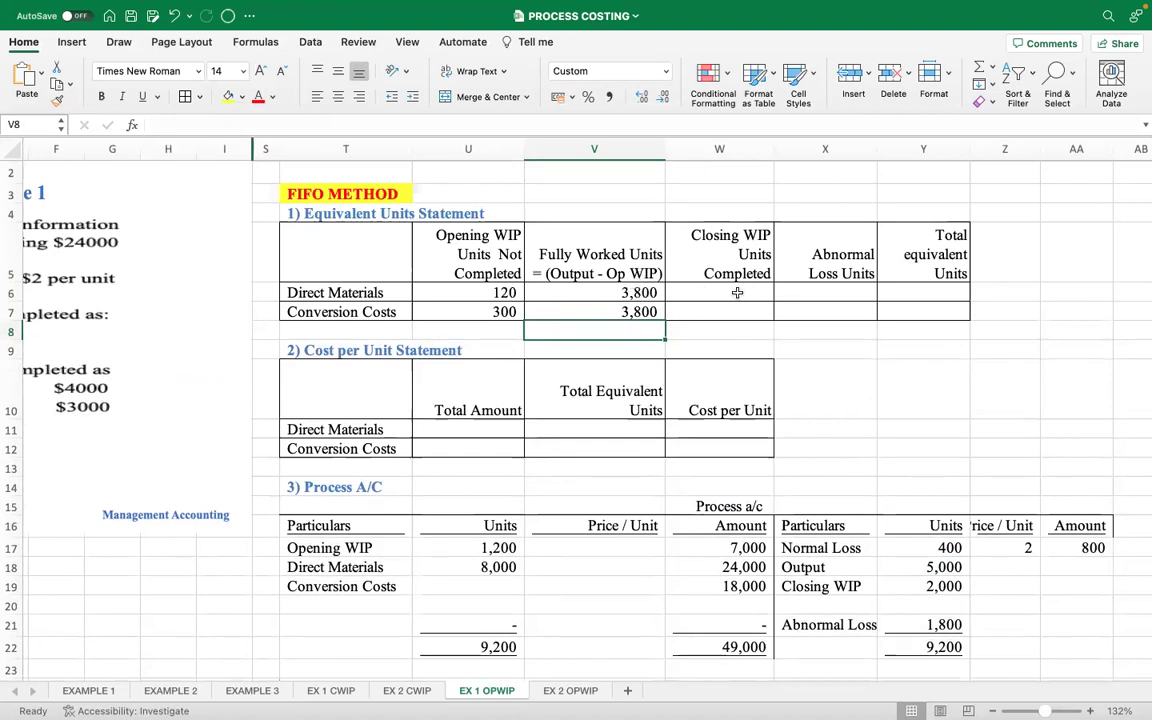
pyautogui.click(737, 256)
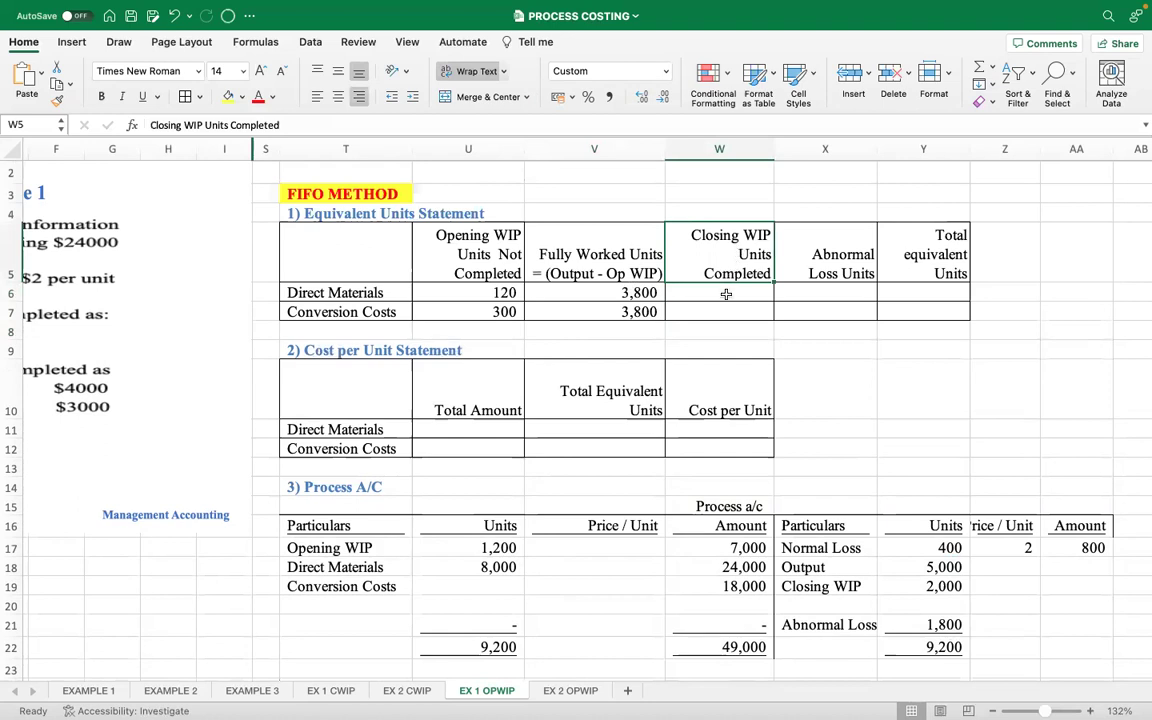
pyautogui.moveTo(267, 680); pyautogui.dragTo(143, 685)
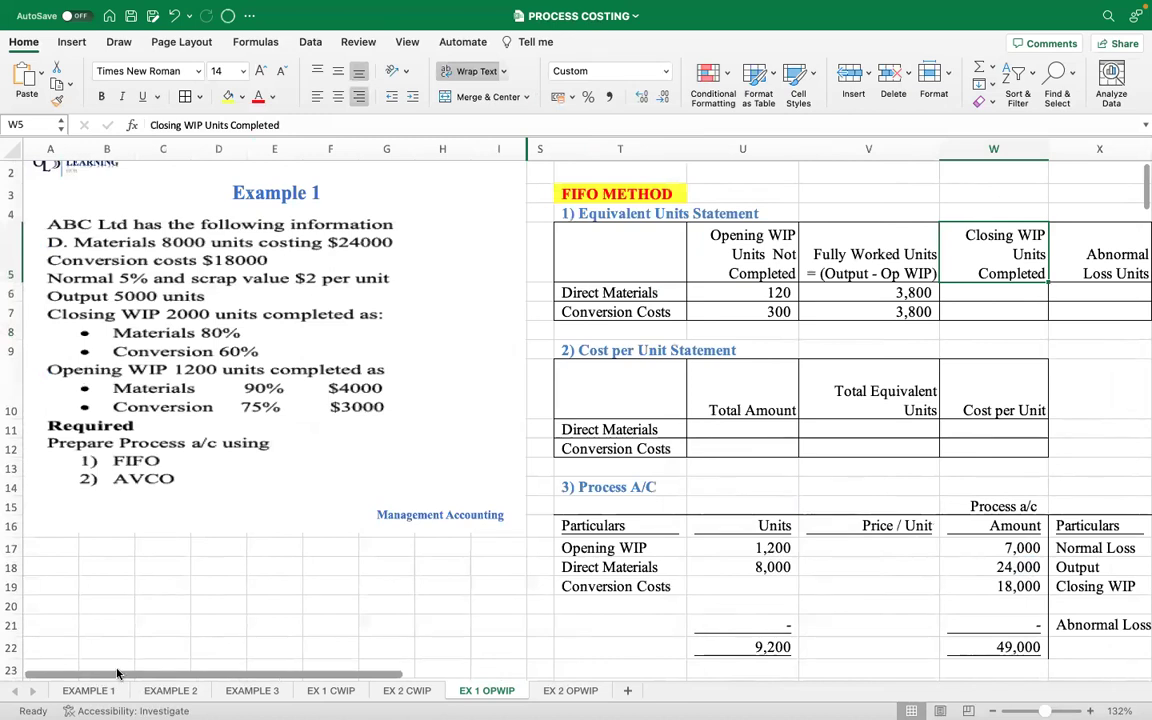
pyautogui.click(1025, 297)
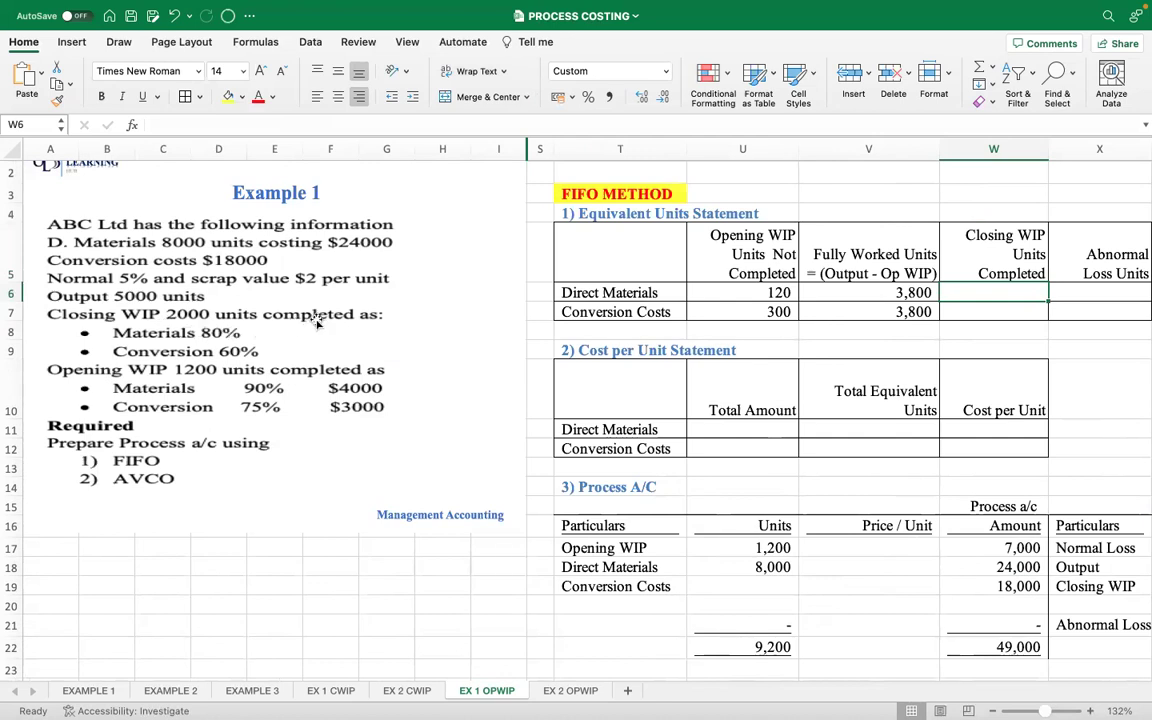
pyautogui.write('=80%*')
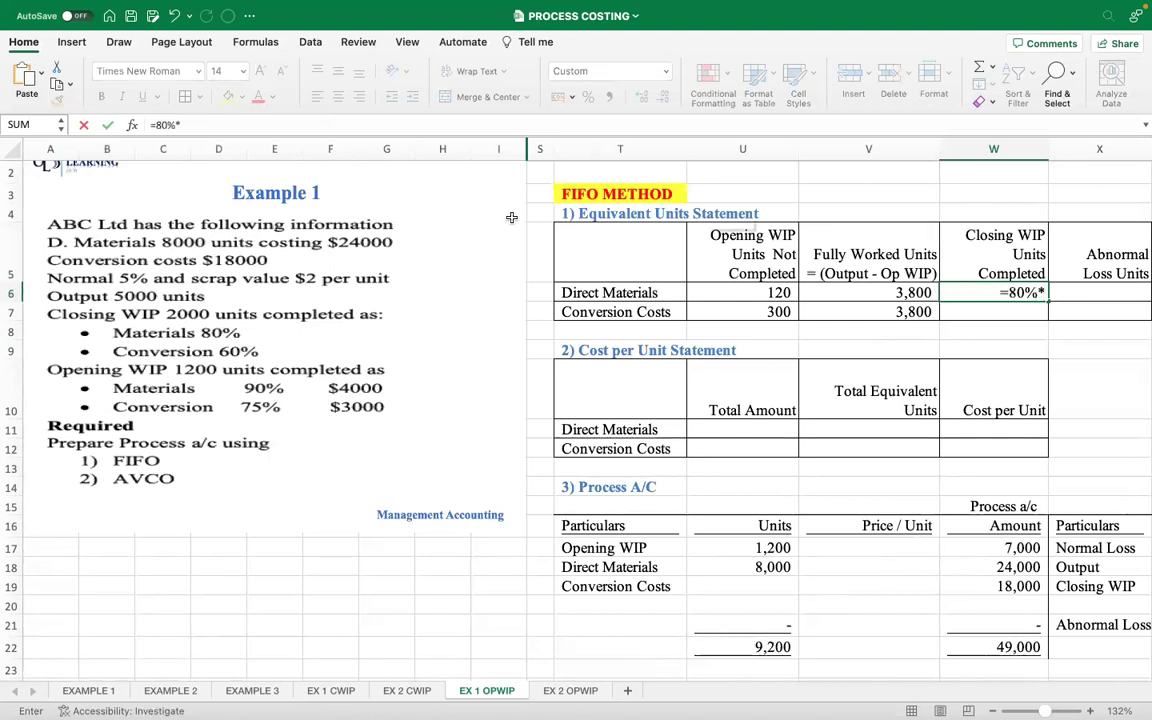
pyautogui.write('2000')
pyautogui.press('Return')
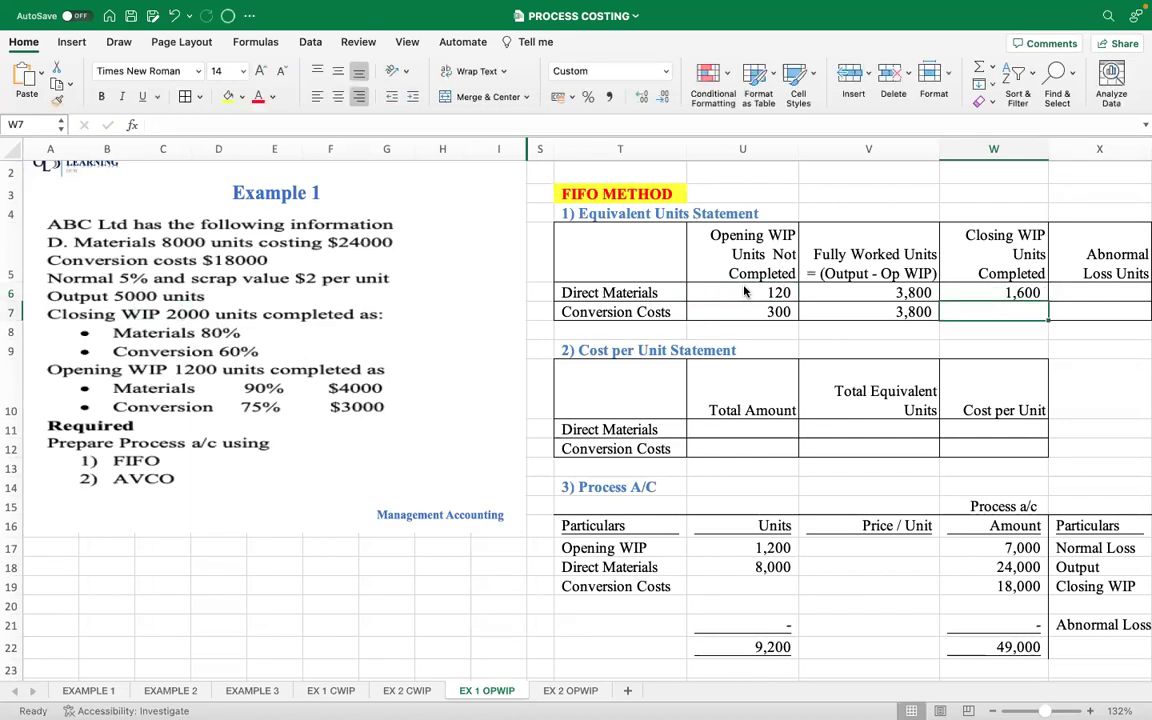
# Calculate the Conversion Costs closing WIP units completed in cell W7 with the formula =60%*2000.
pyautogui.write('=')
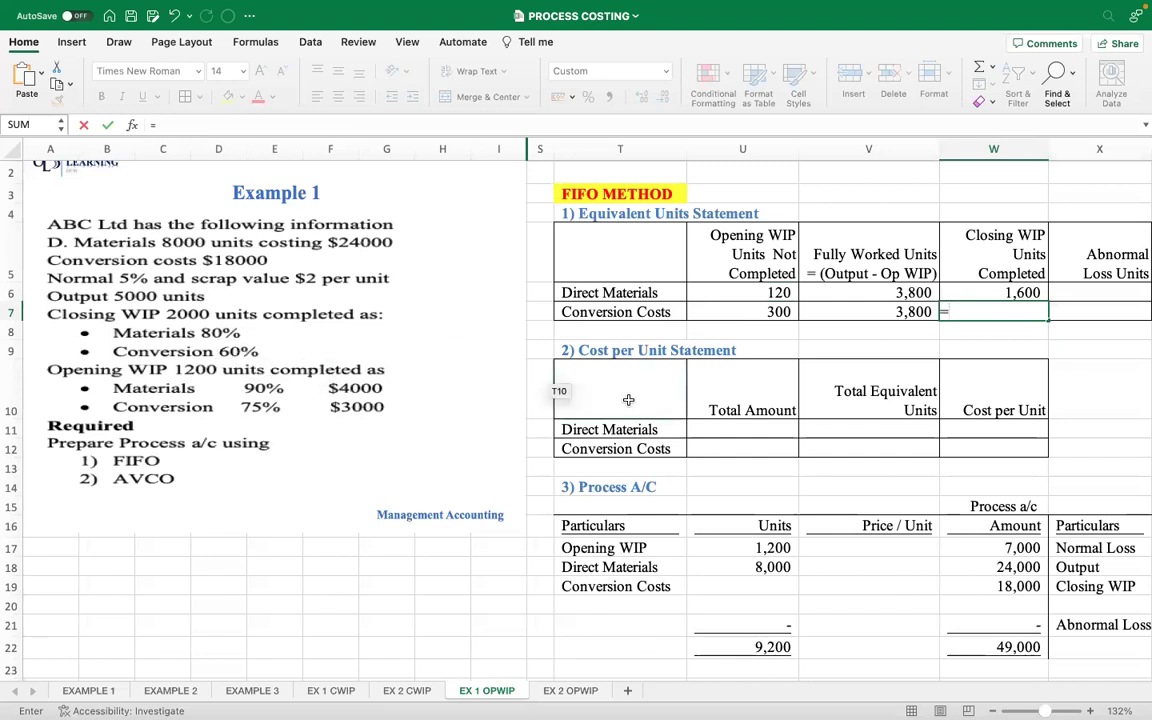
pyautogui.write('60%*')
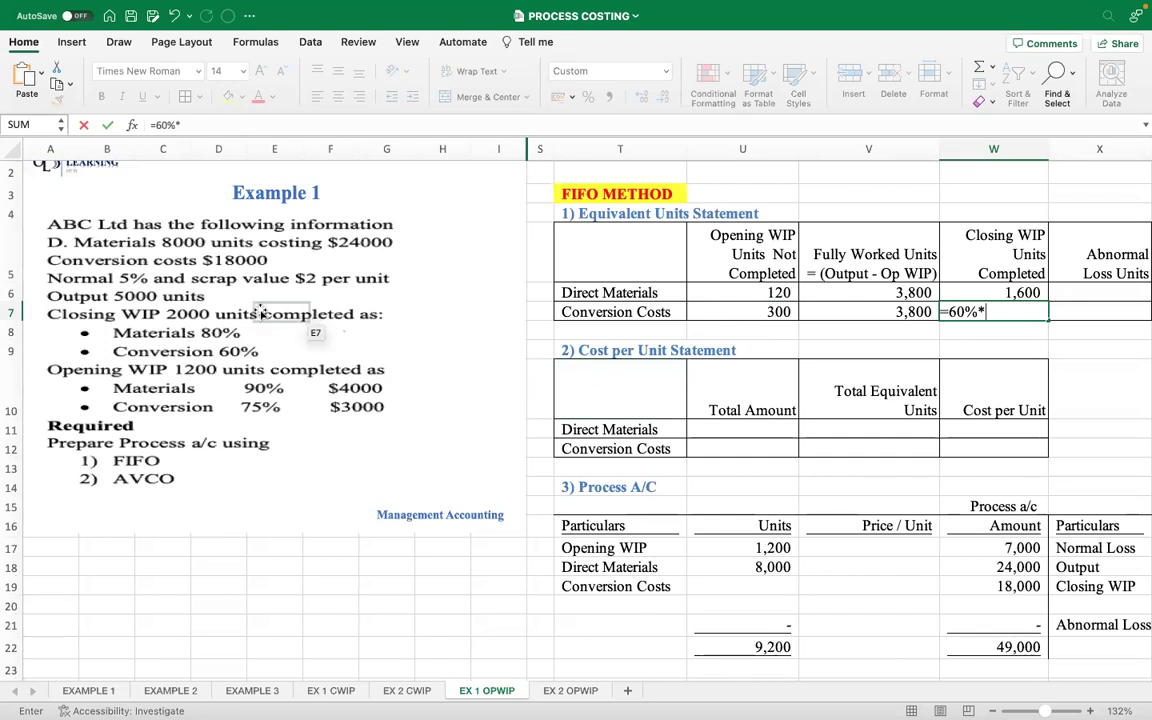
pyautogui.write('2000')
pyautogui.press('Return')
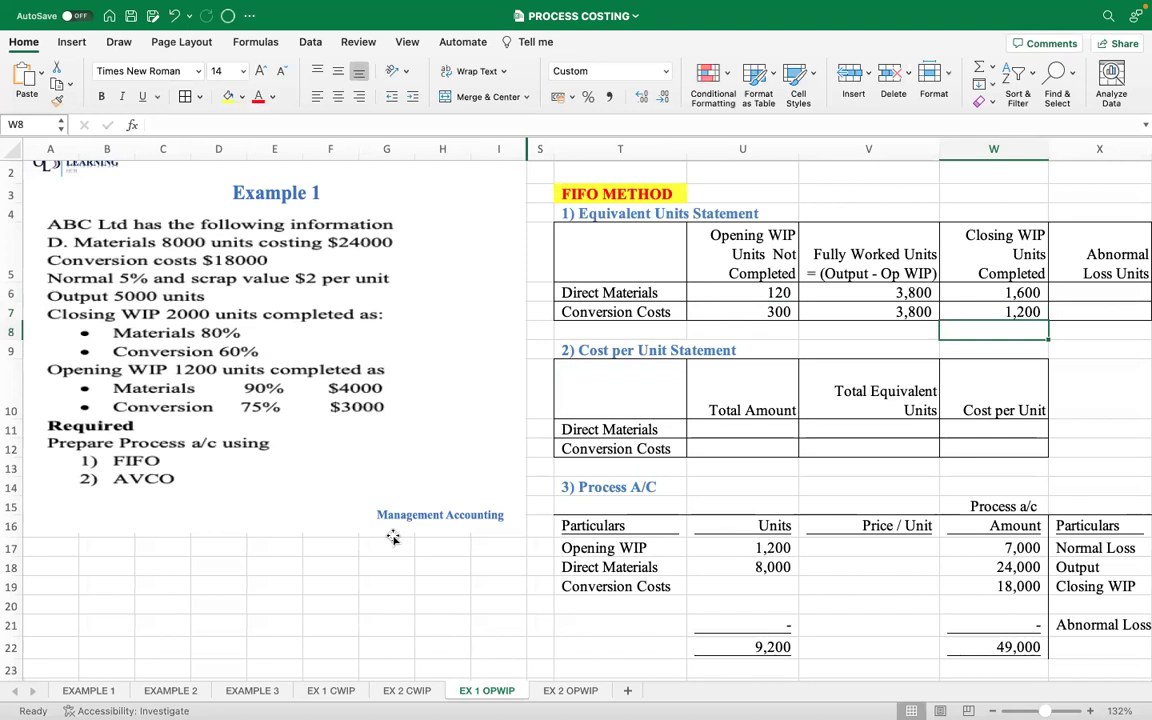
# Link the abnormal loss units for Direct Materials (X6) and Conversion Costs (X7) to the Process A/C abnormal loss units in Y21.
pyautogui.hscroll(8, 504, 580)
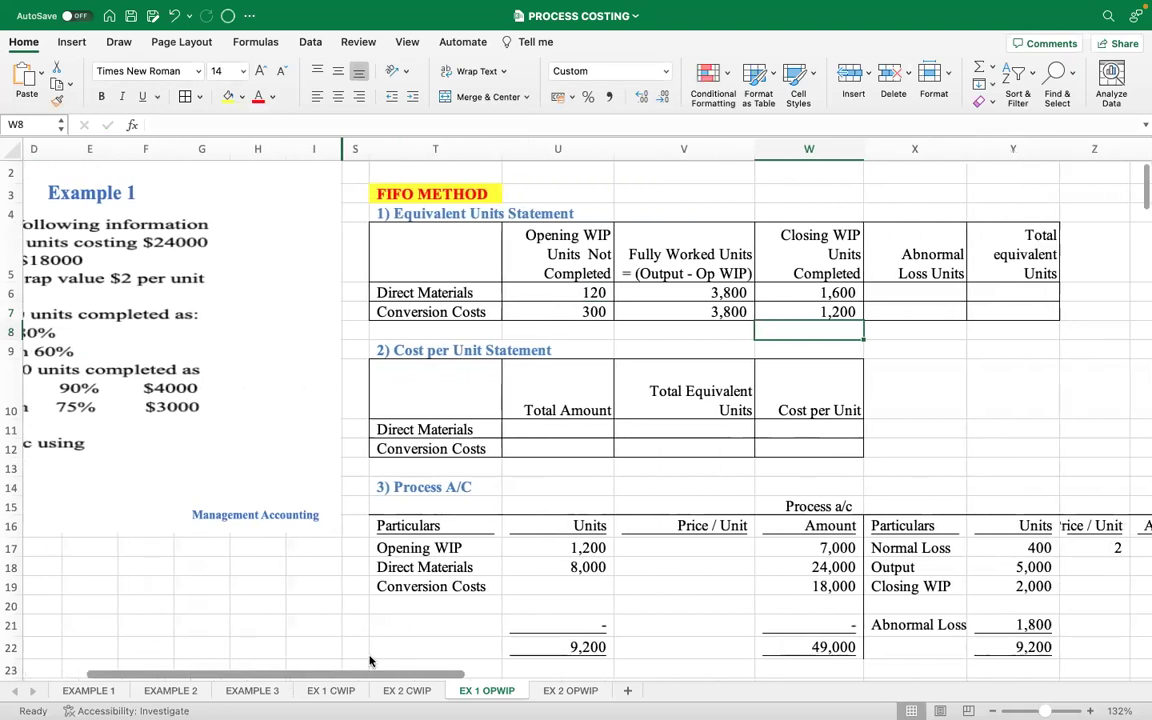
pyautogui.scroll(-5, 504, 580)
pyautogui.click(678, 192)
pyautogui.write('=')
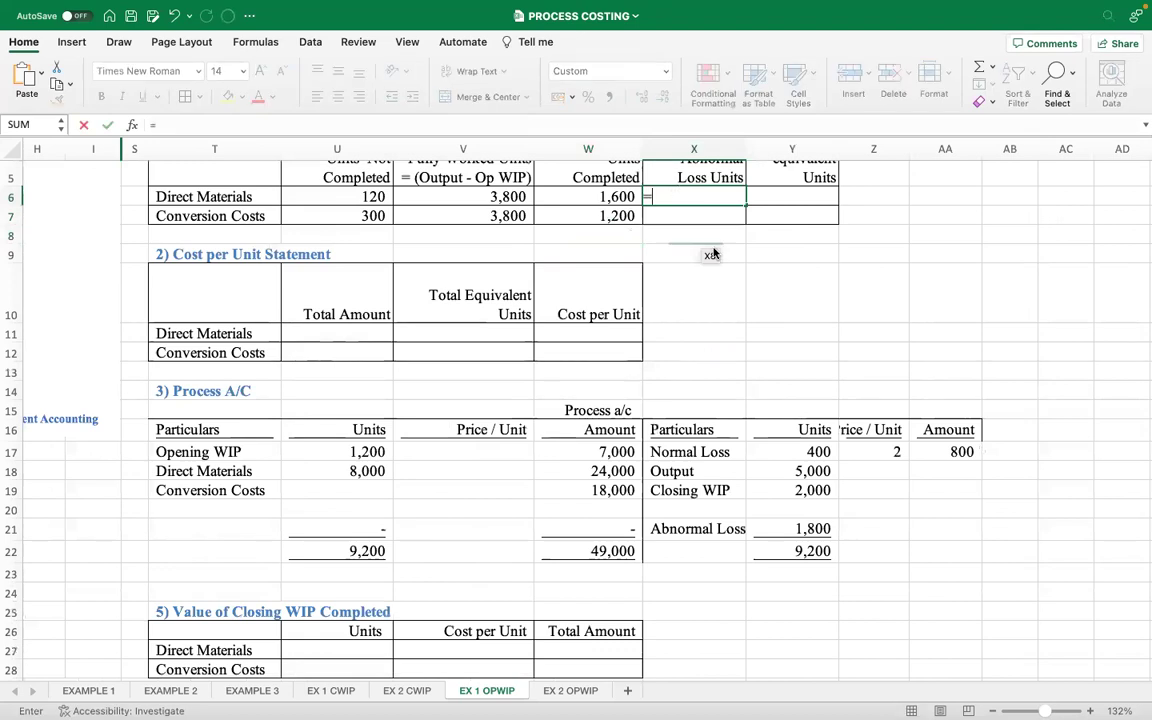
pyautogui.click(815, 528)
pyautogui.press('Return')
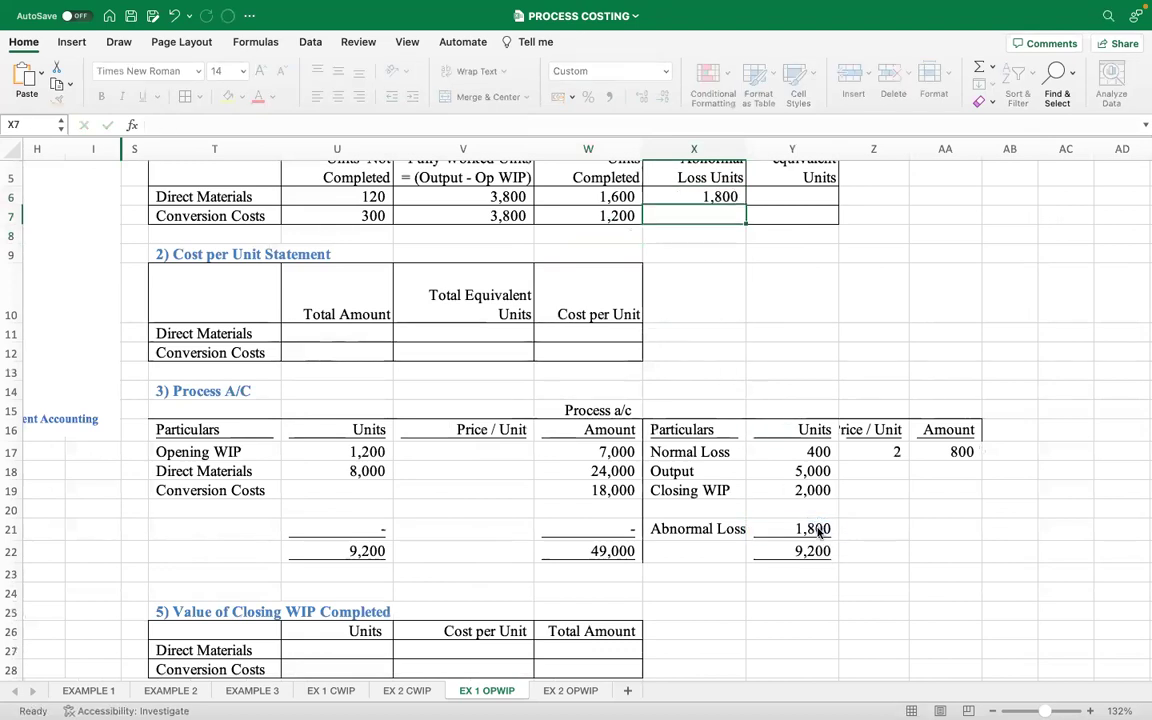
pyautogui.write('=')
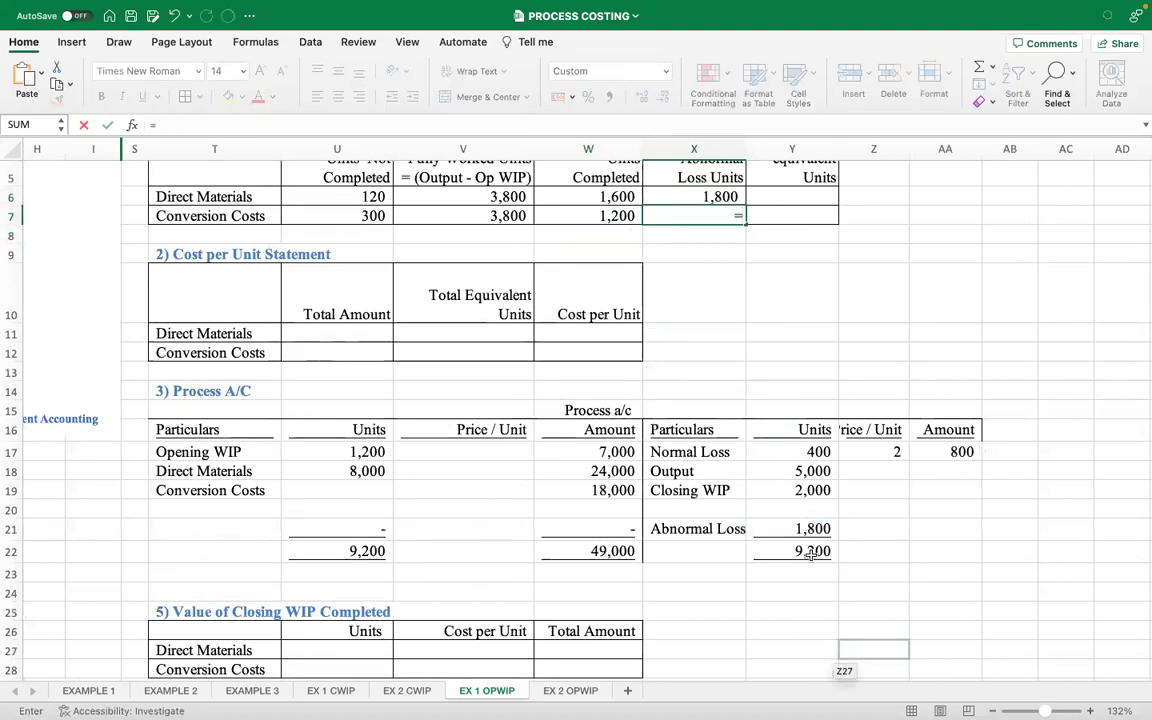
pyautogui.click(805, 529)
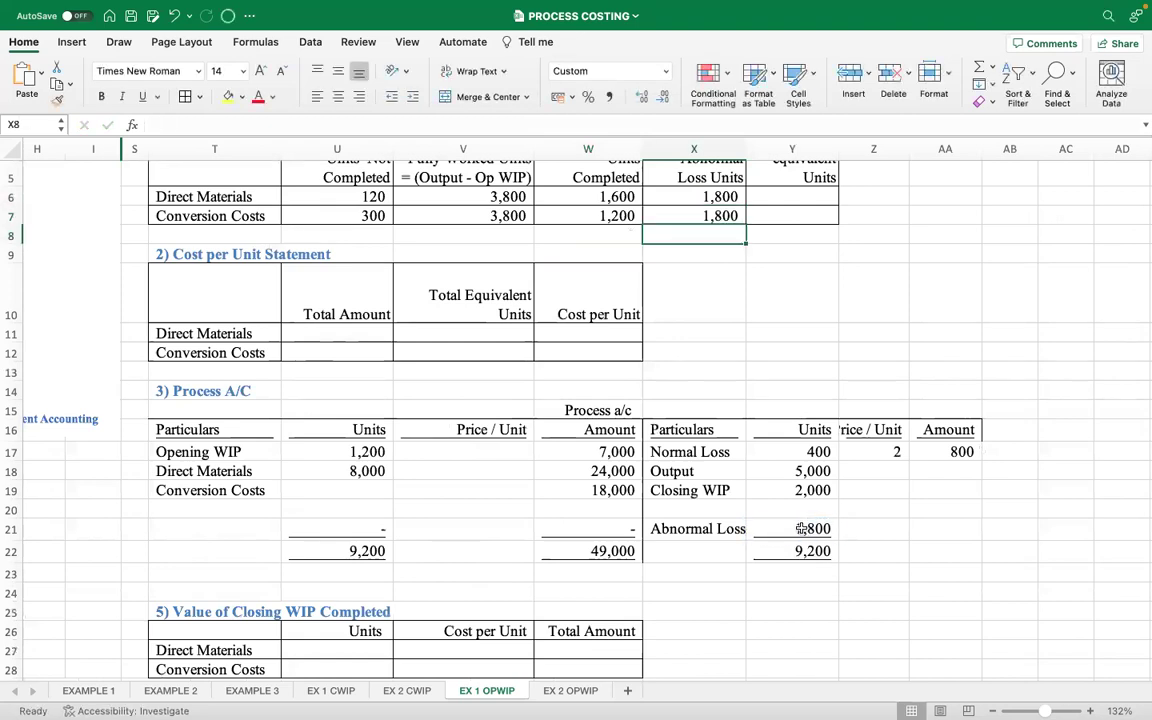
pyautogui.scroll(3, 755, 236)
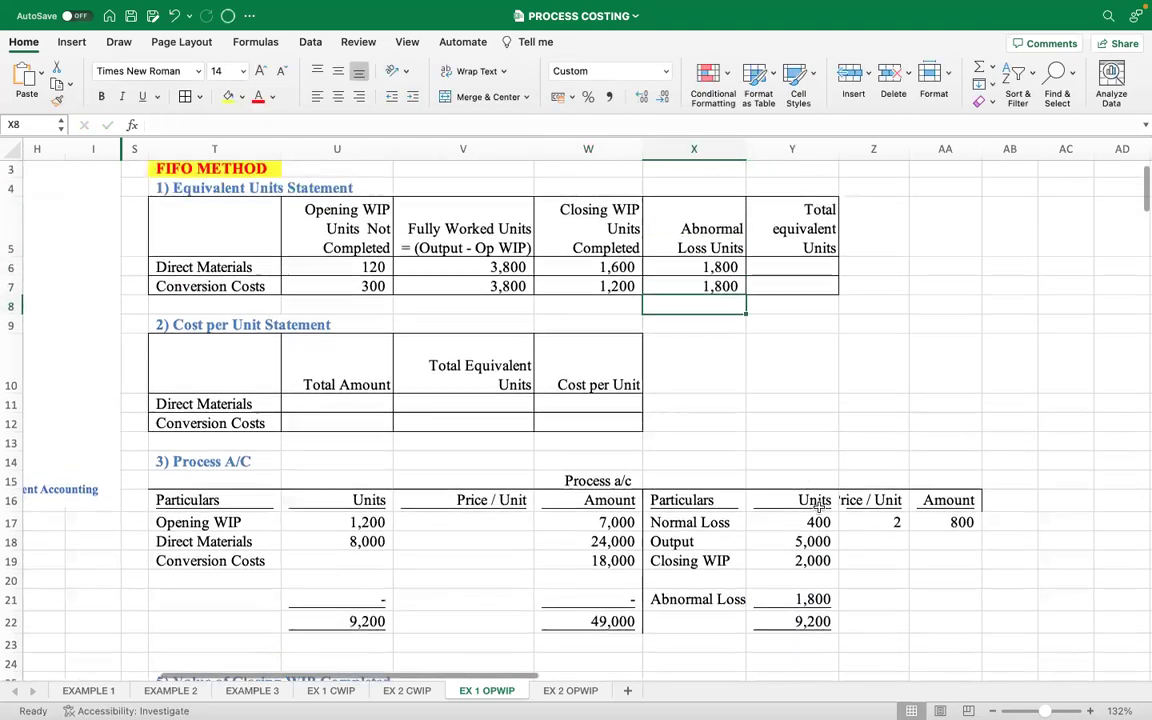
pyautogui.moveTo(704, 297); pyautogui.dragTo(710, 319)
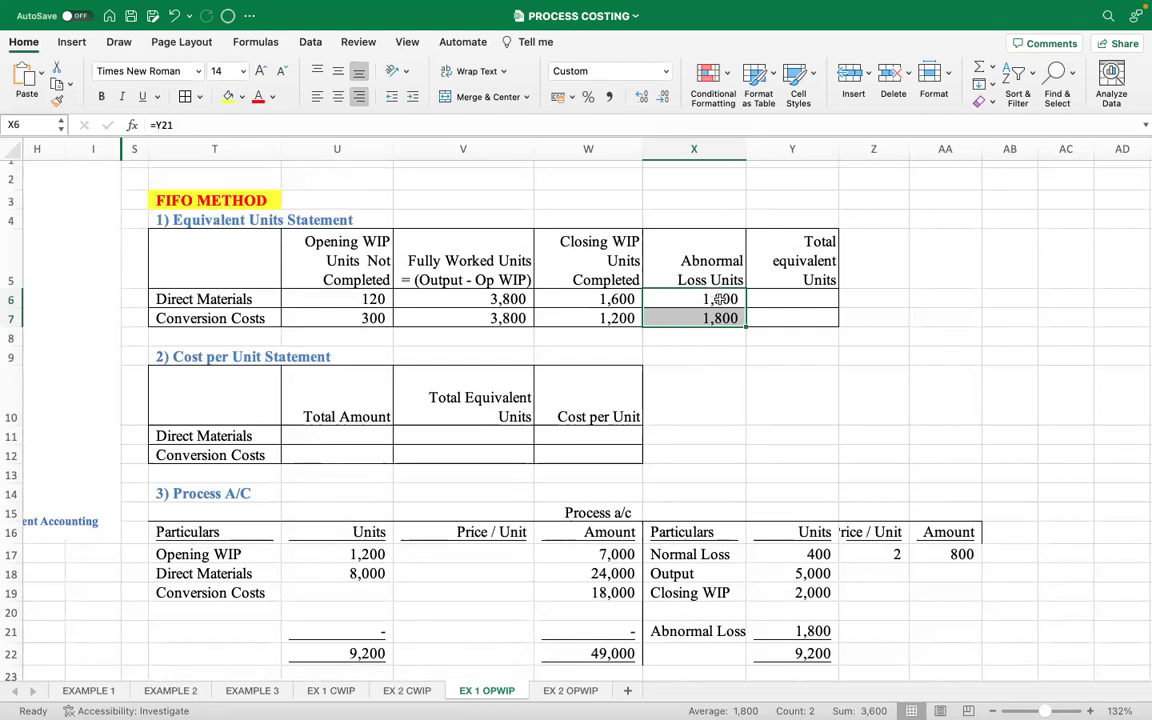
# Total the Direct Materials equivalent units in cell Y6 of the Equivalent Units Statement with the formula =U6+V6+W6+X6.
pyautogui.click(773, 292)
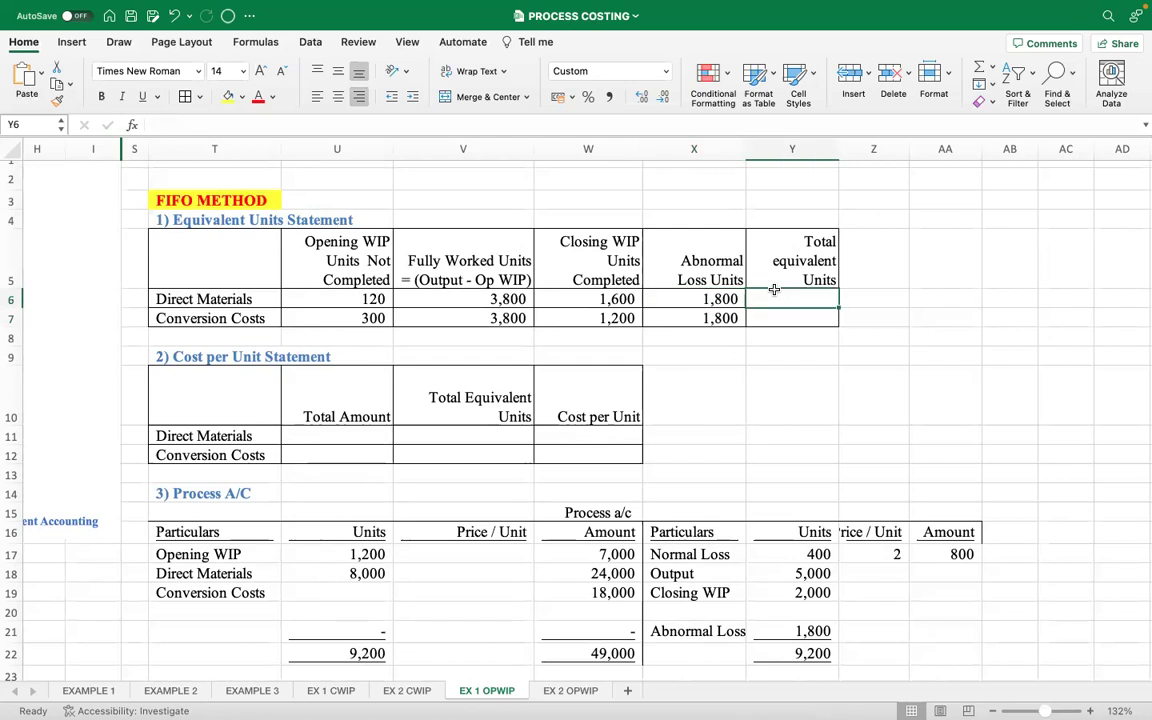
pyautogui.write('=')
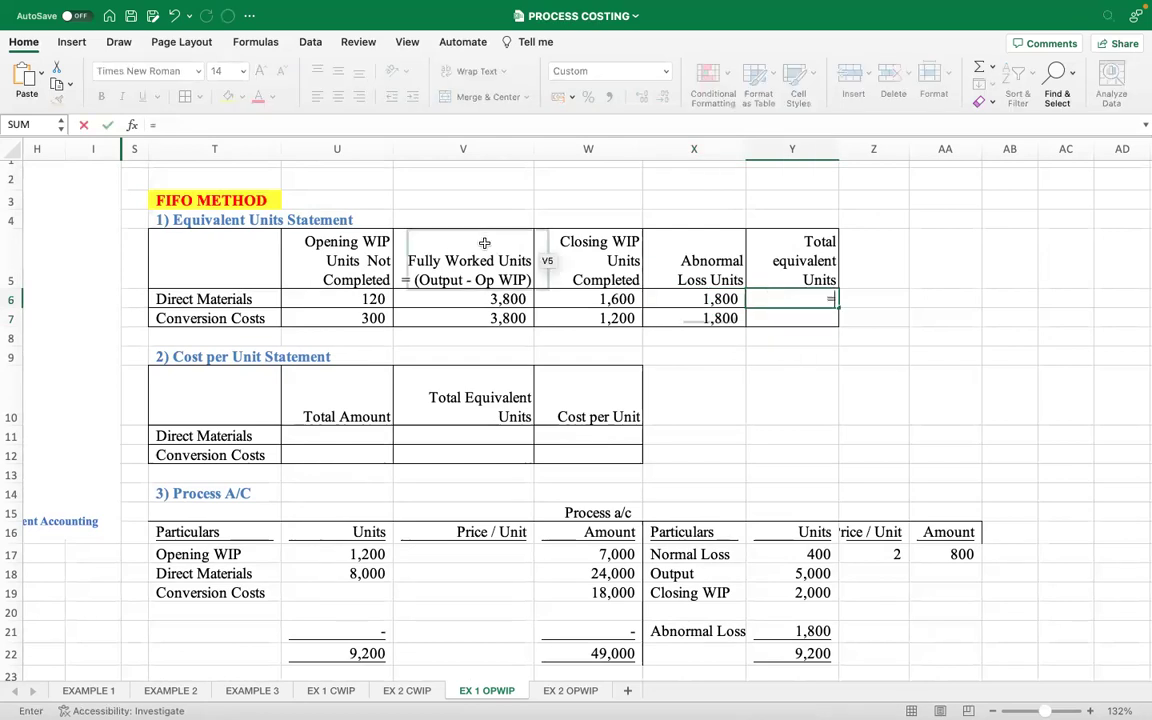
pyautogui.click(372, 299)
pyautogui.write('+')
pyautogui.click(412, 295)
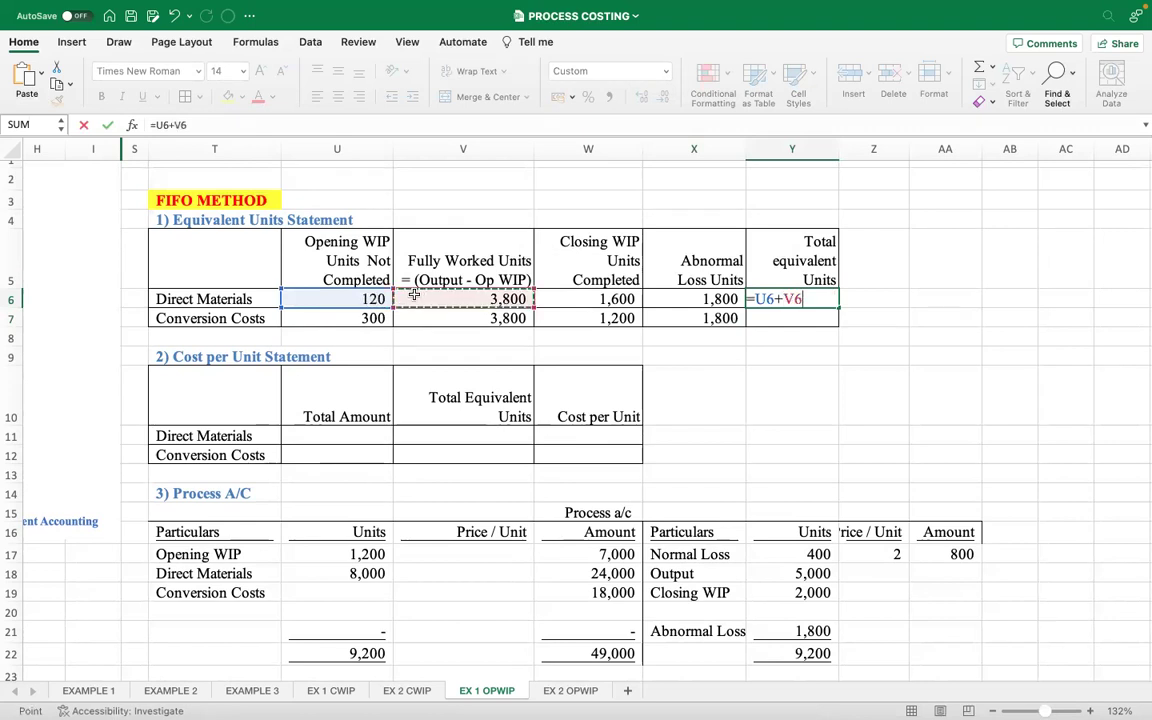
pyautogui.write('+')
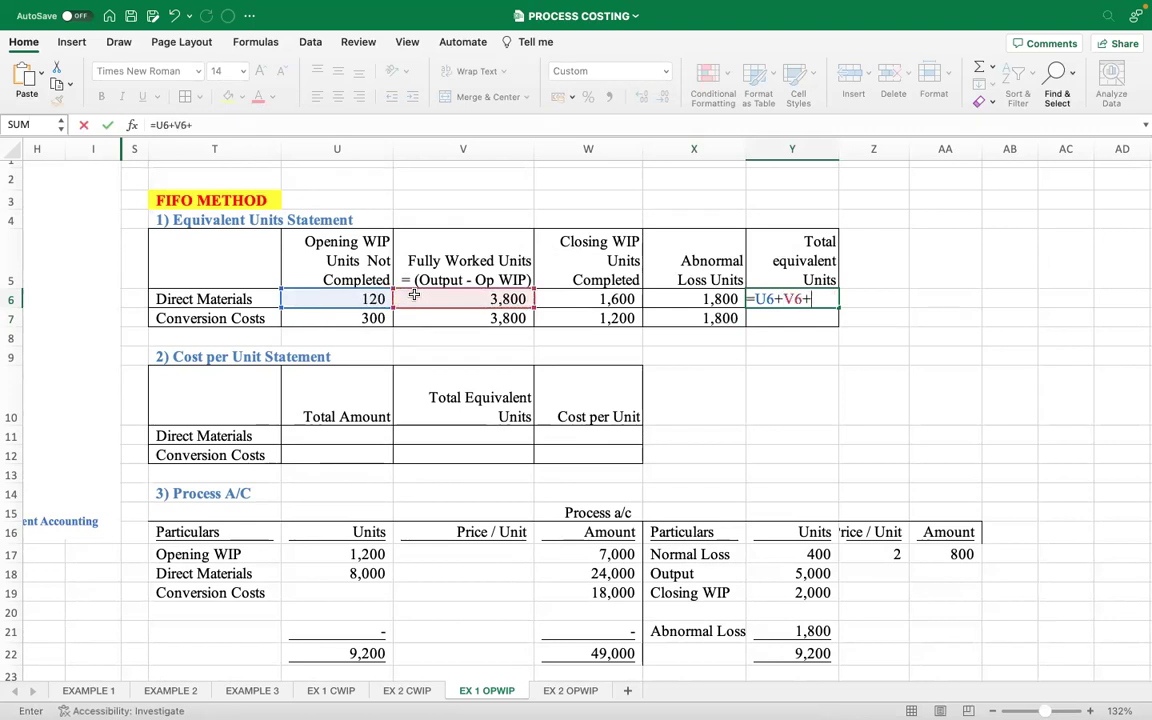
pyautogui.click(578, 292)
pyautogui.write('+')
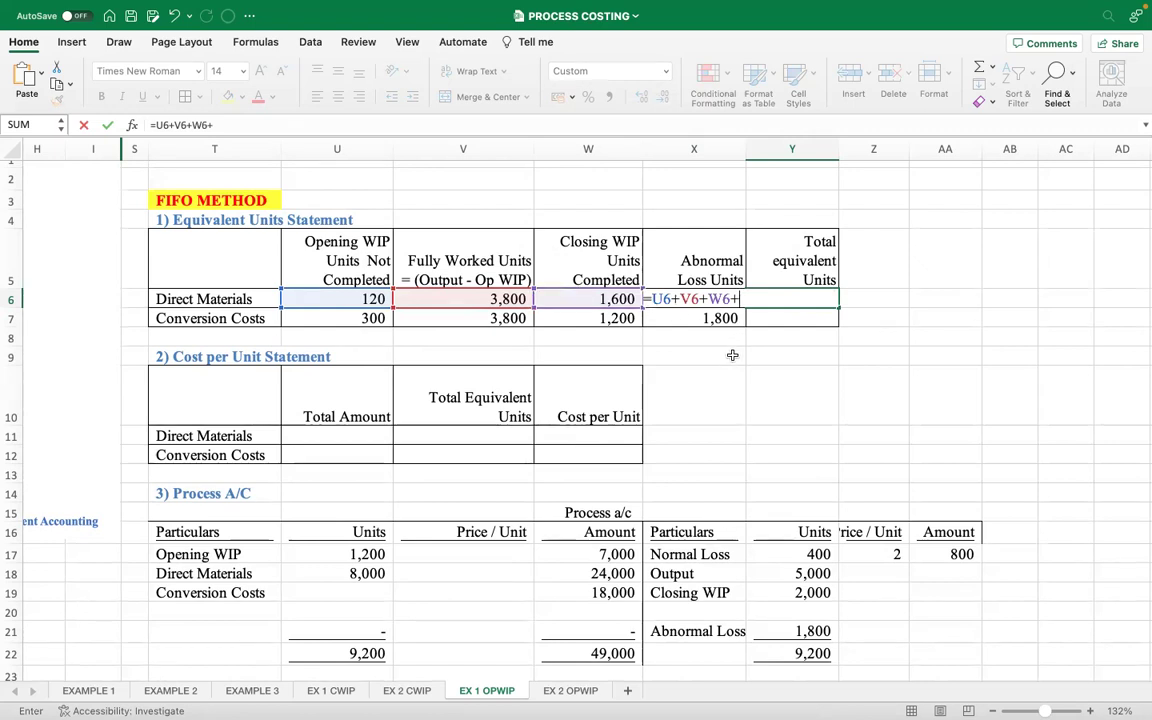
pyautogui.write('X6')
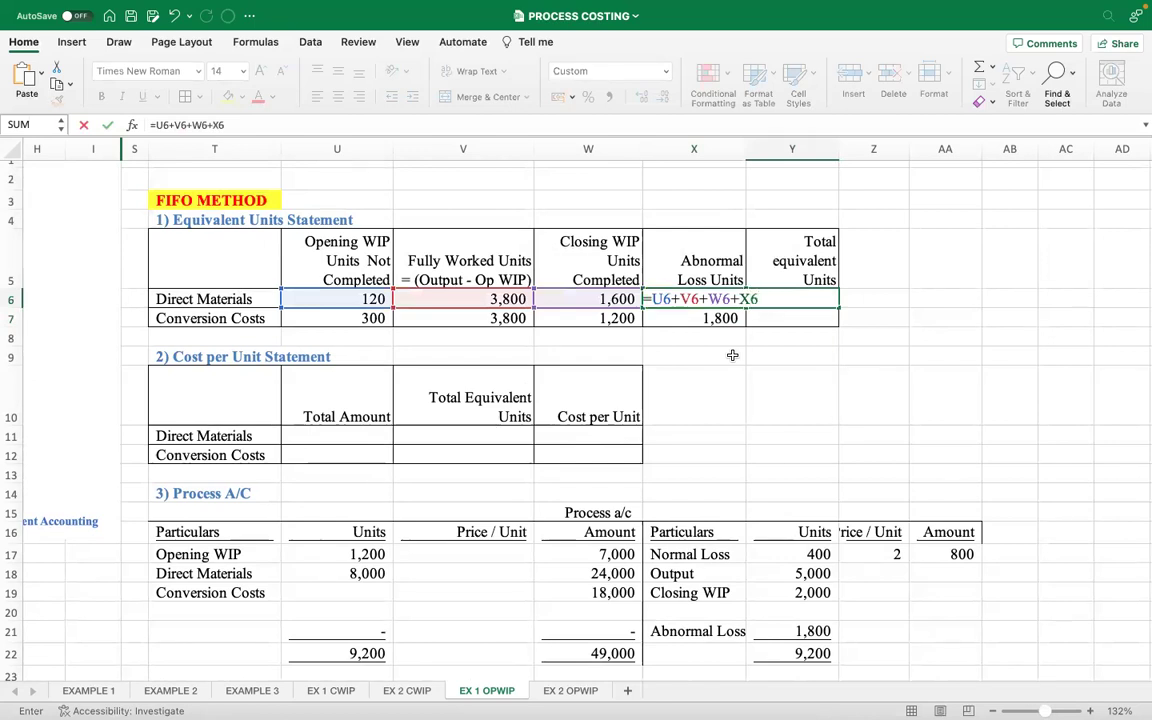
pyautogui.press('Return')
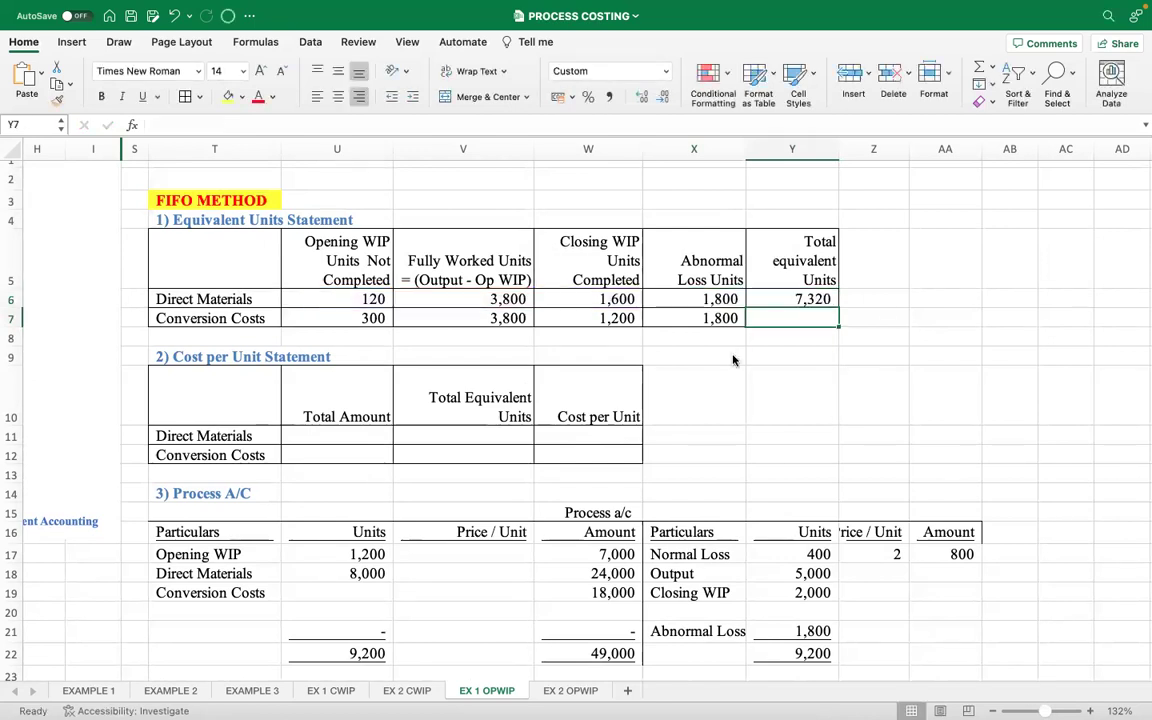
# Copy the total equivalent units formula from Y6 down to the Conversion Costs row in Y7.
pyautogui.click(801, 300)
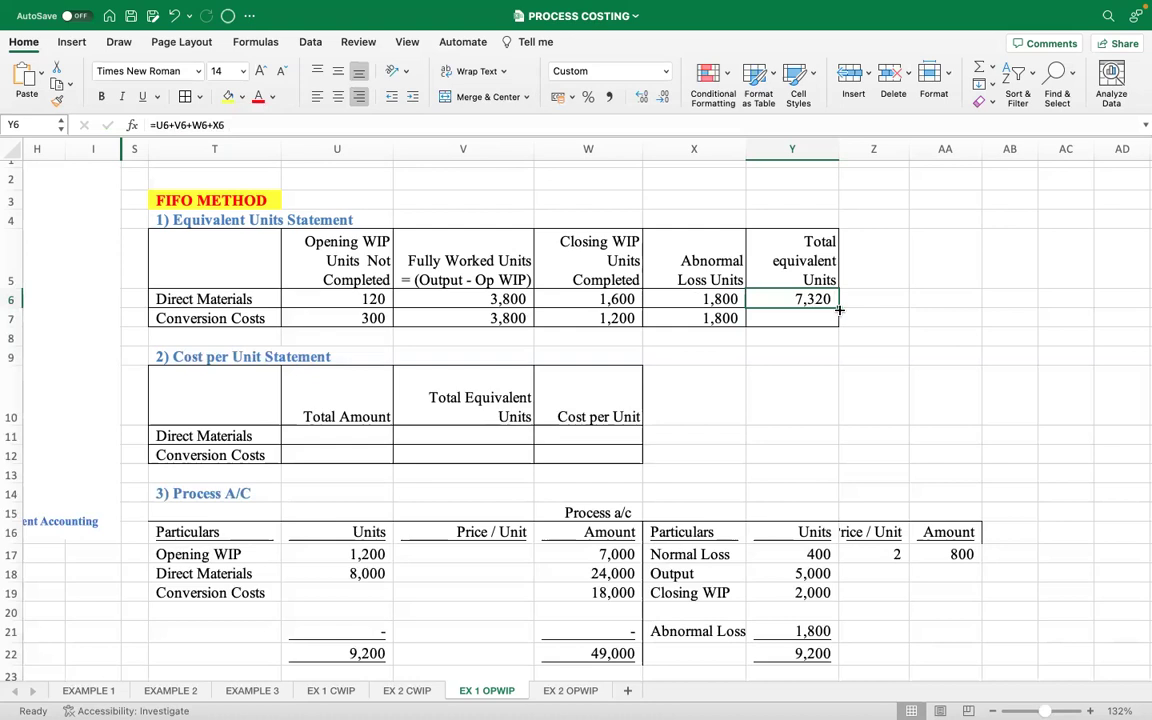
pyautogui.moveTo(838, 307)
pyautogui.mouseDown()
pyautogui.moveTo(843, 319)
pyautogui.moveTo(822, 317)
pyautogui.mouseUp()
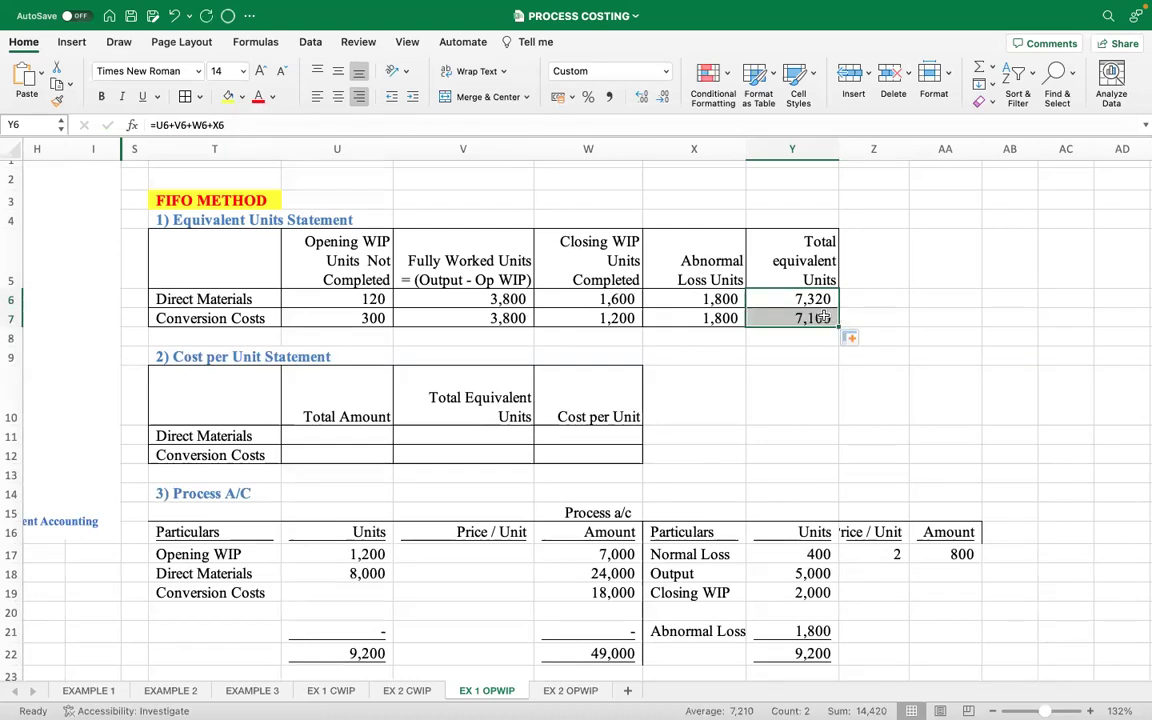
pyautogui.click(810, 355)
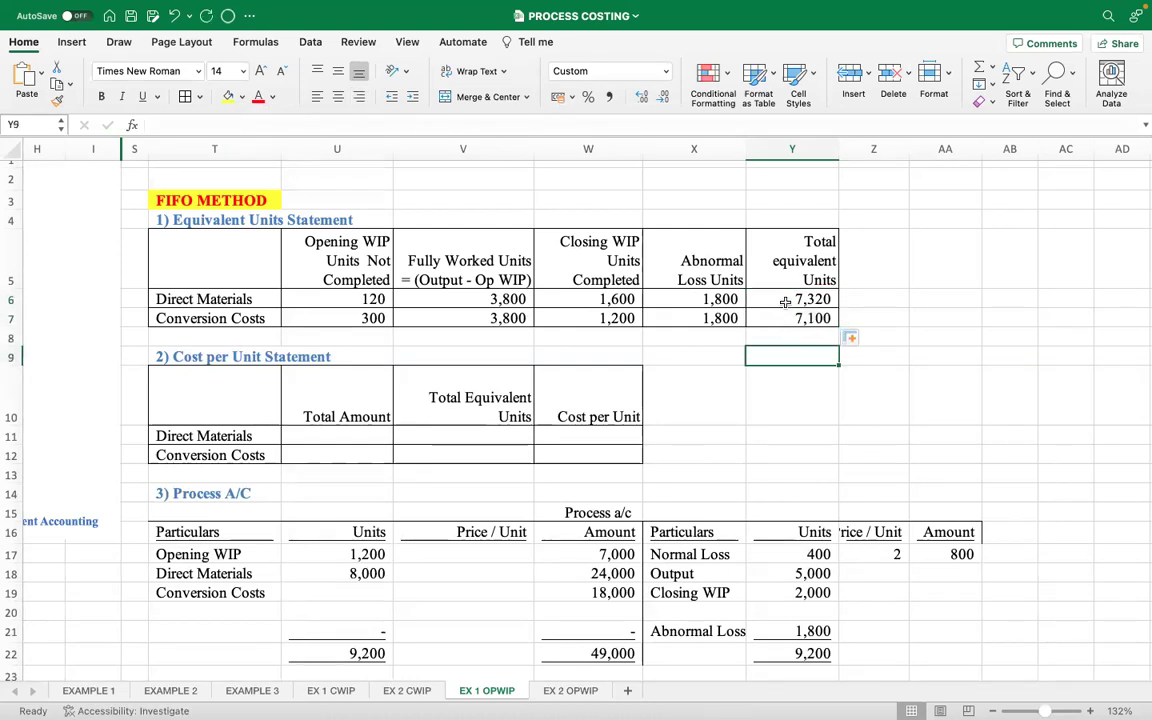
# Link the Total Equivalent Units in the Cost per Unit Statement to the Equivalent Units Statement, with V11 =Y6 and V12 =Y7.
pyautogui.click(433, 438)
pyautogui.write('=')
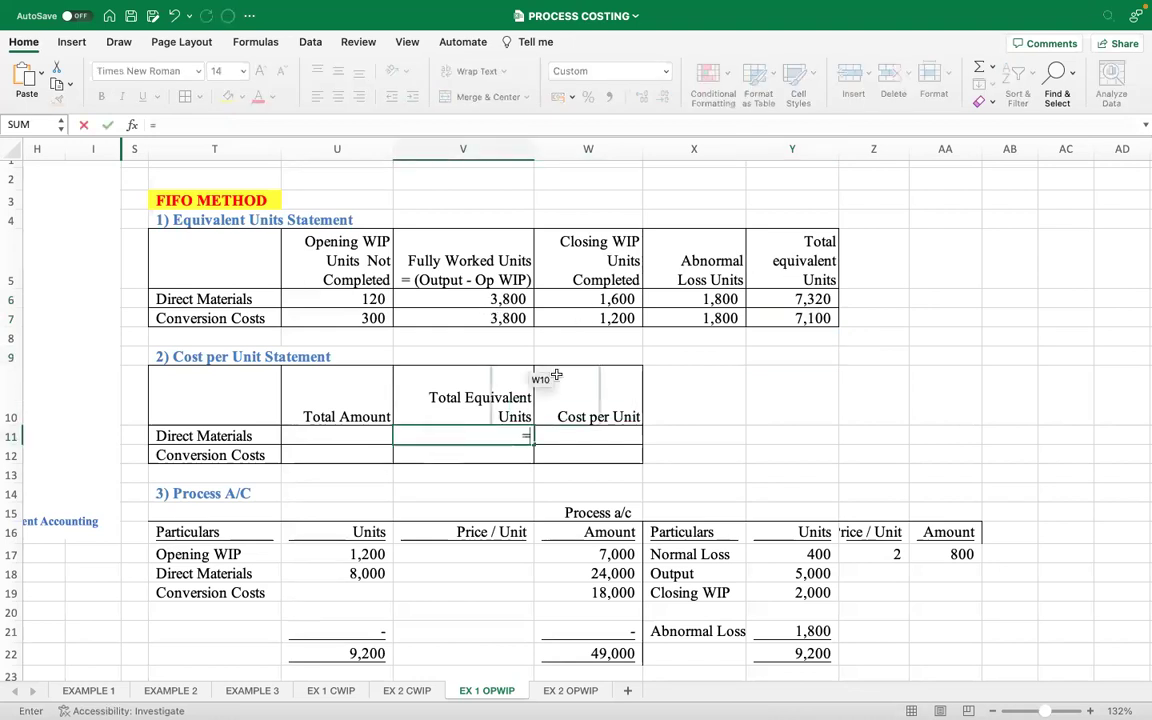
pyautogui.click(762, 297)
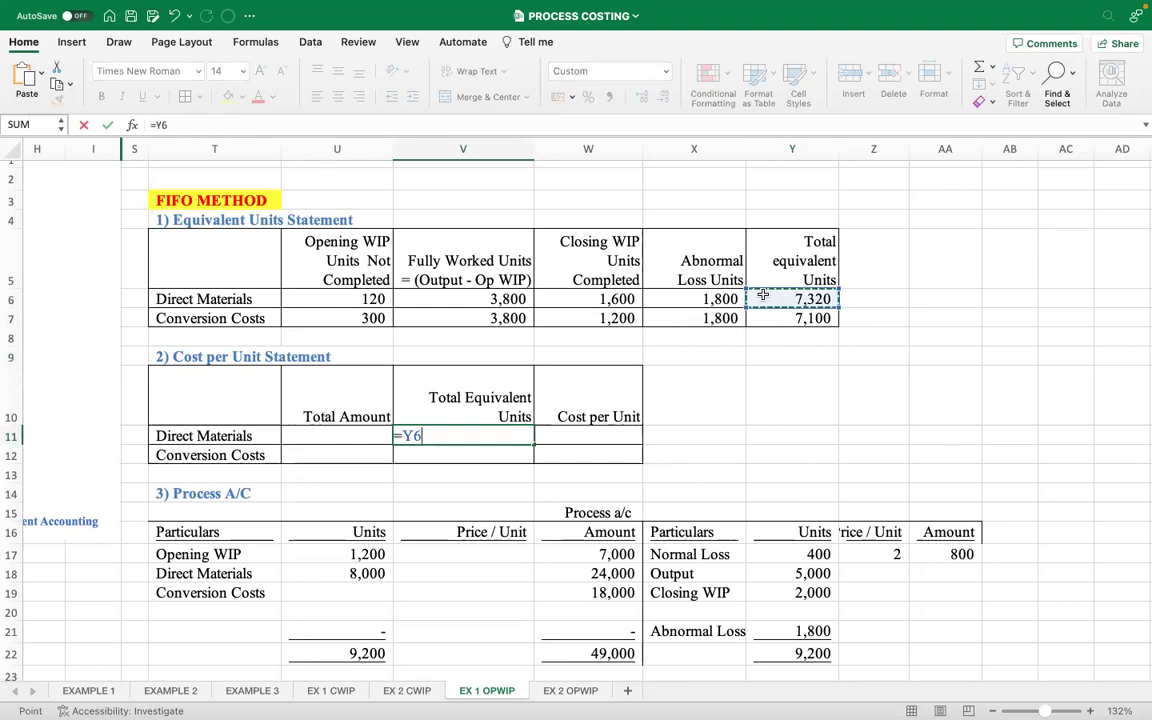
pyautogui.press('Return')
pyautogui.write('=')
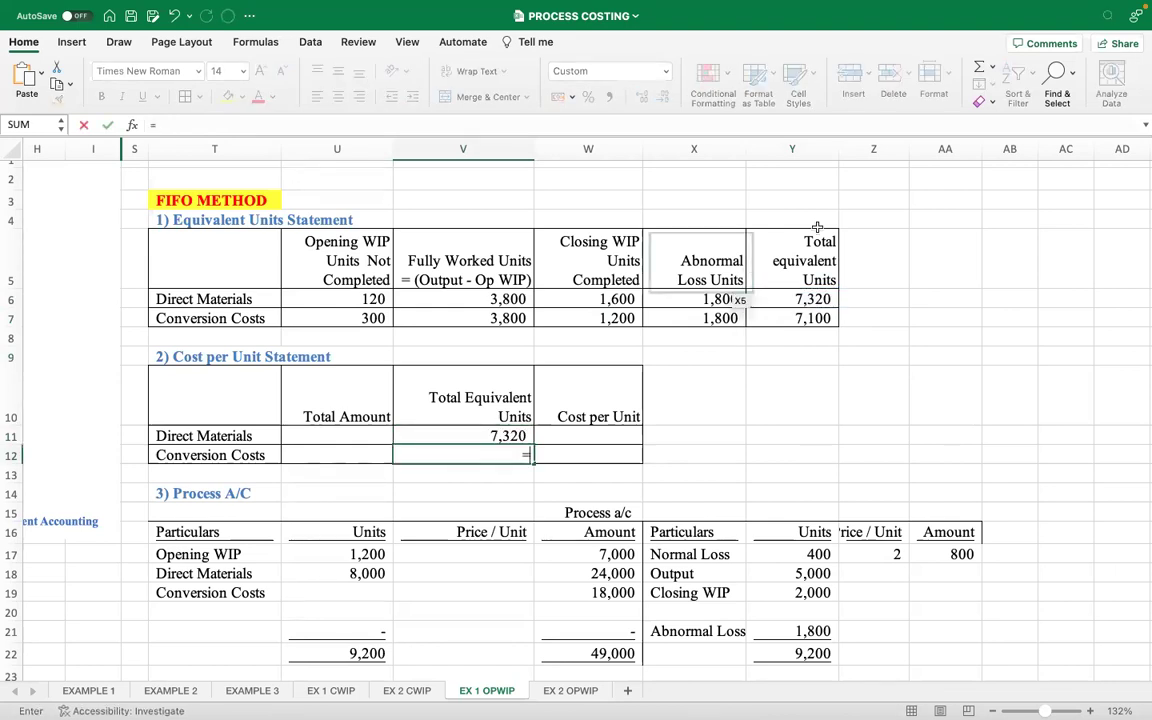
pyautogui.click(791, 316)
pyautogui.press('Return')
# Calculate the Direct Materials Total Amount in U11 of the Cost per Unit Statement, net of the normal loss amount, with =W18-AA17.
pyautogui.scroll(-3, 387, 421)
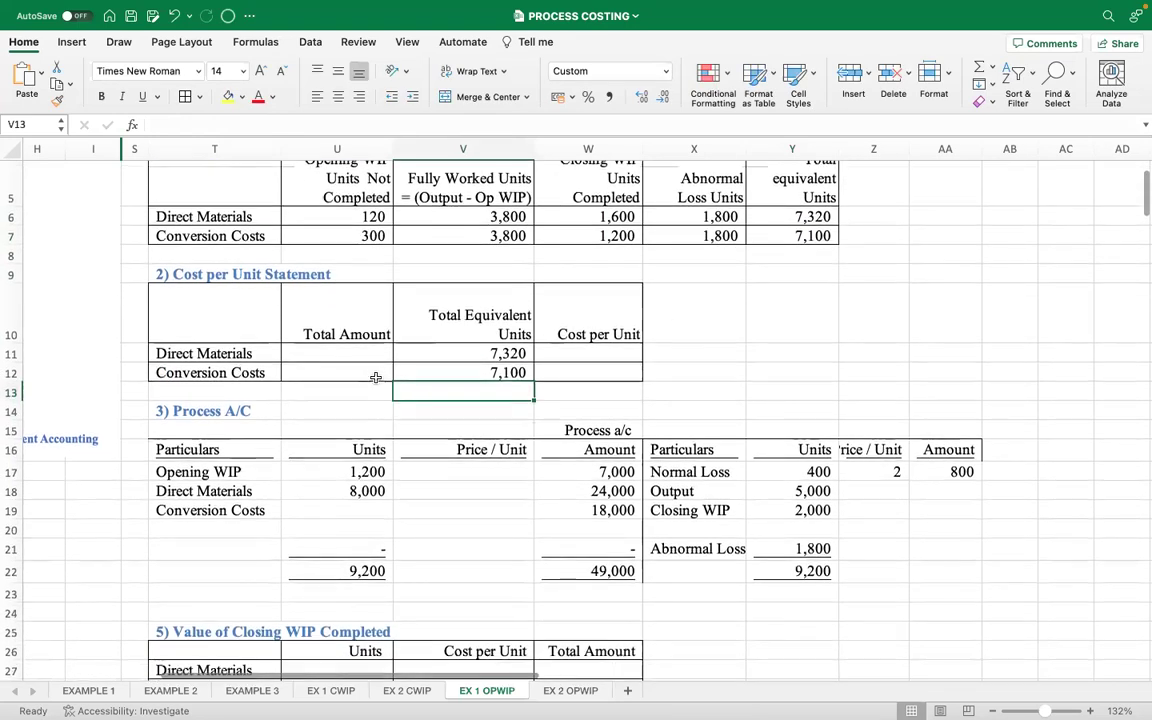
pyautogui.click(310, 353)
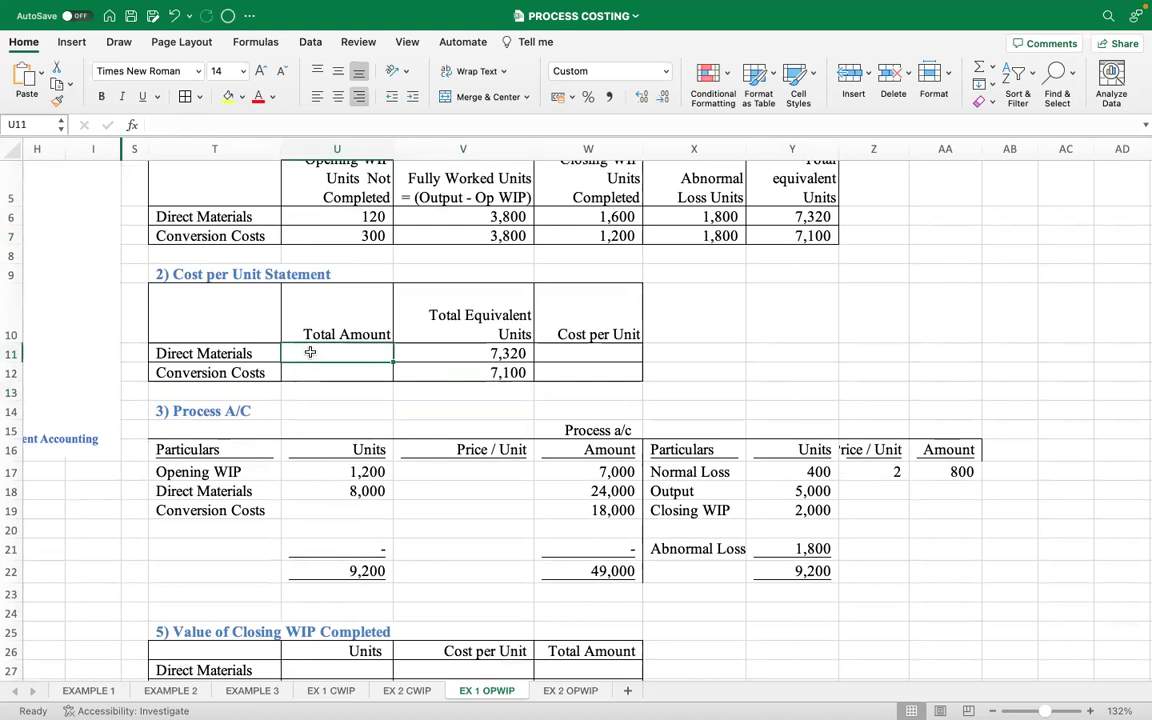
pyautogui.write('=')
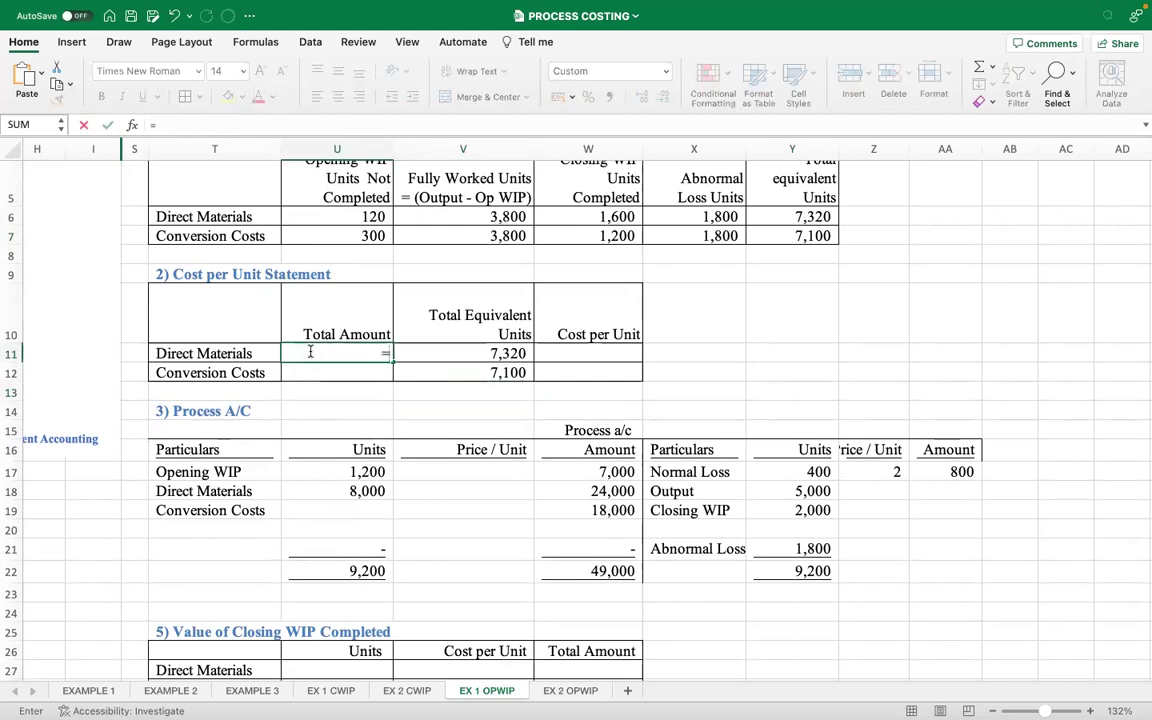
pyautogui.click(627, 489)
pyautogui.write('-')
pyautogui.click(930, 473)
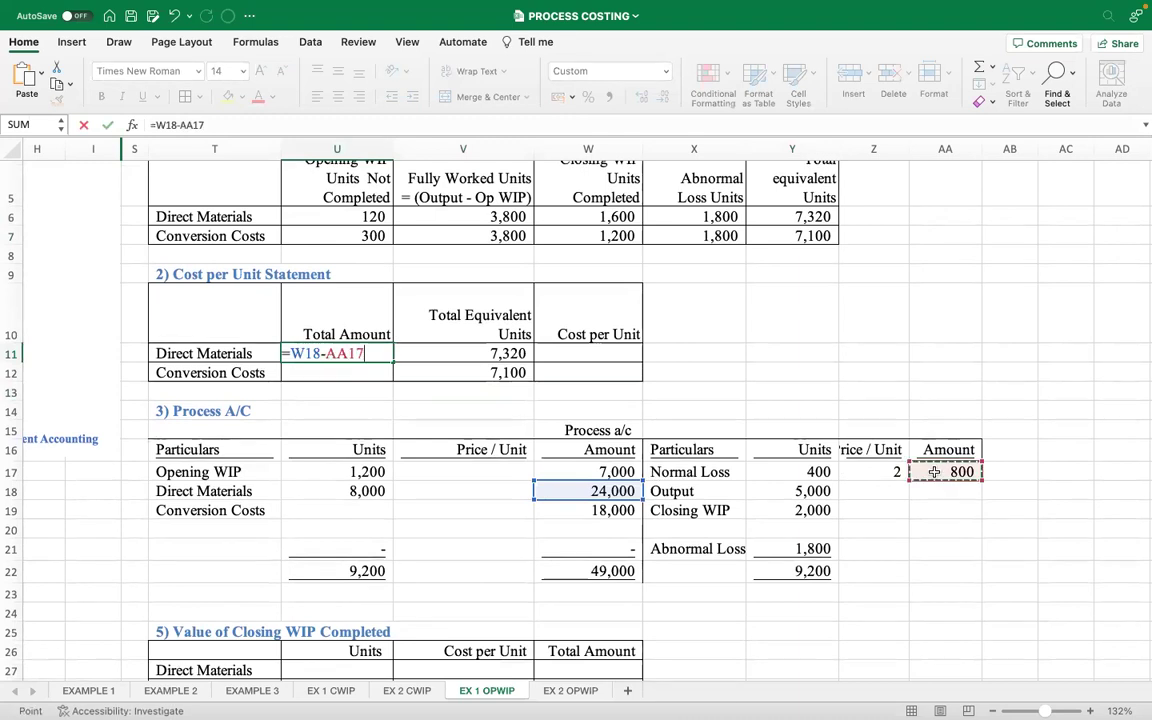
pyautogui.press('Return')
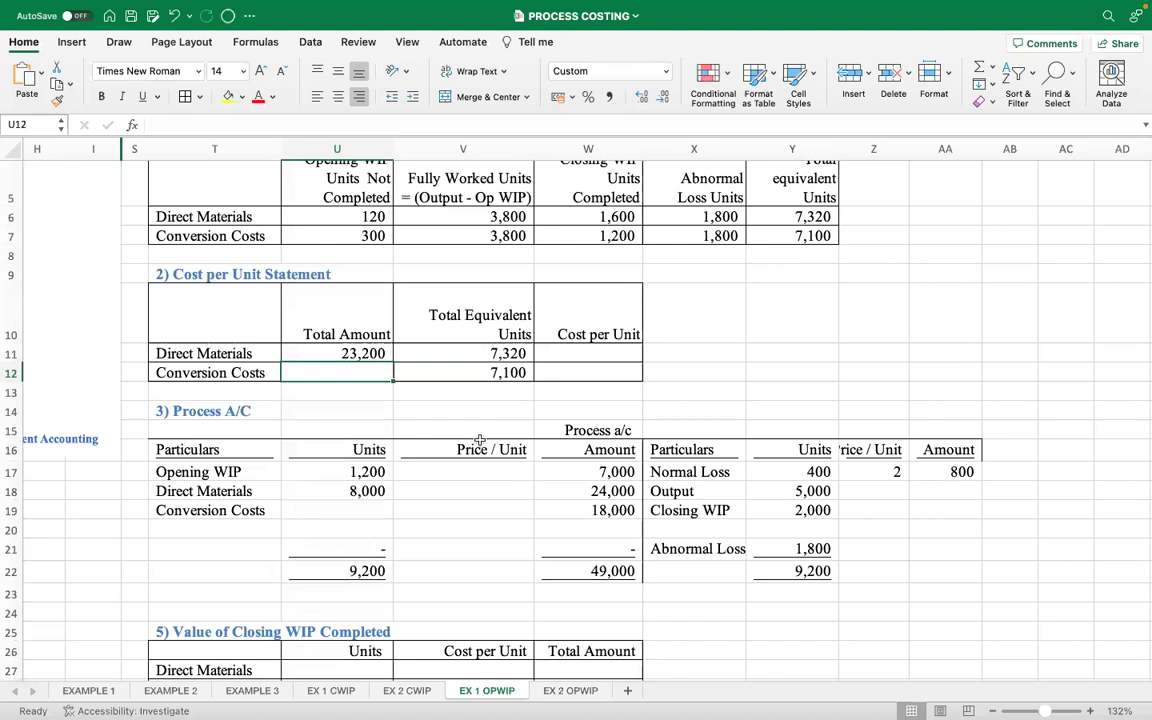
# Link the Conversion Costs Total Amount in U12 to the Process A/C conversion costs amount with =W19.
pyautogui.write('=')
pyautogui.click(584, 511)
pyautogui.press('Return')
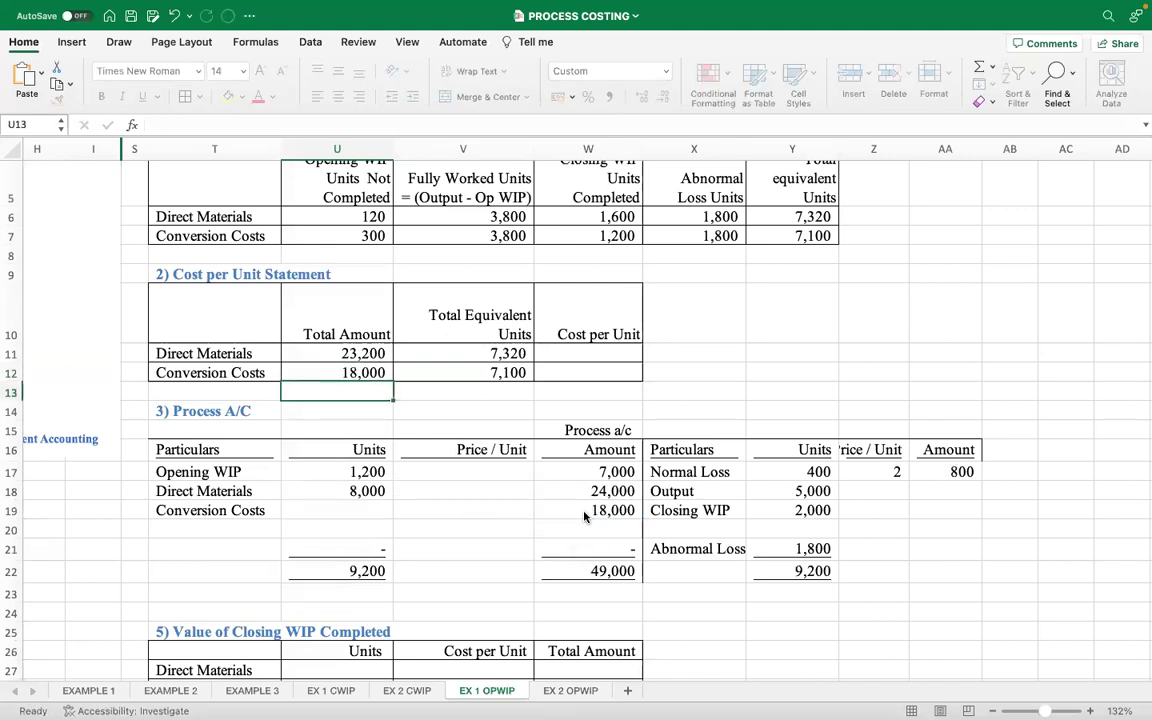
# Calculate the Direct Materials Cost per Unit in W11 with =U11/V11 and copy the formula down to Conversion Costs in W12.
pyautogui.click(593, 354)
pyautogui.write('=')
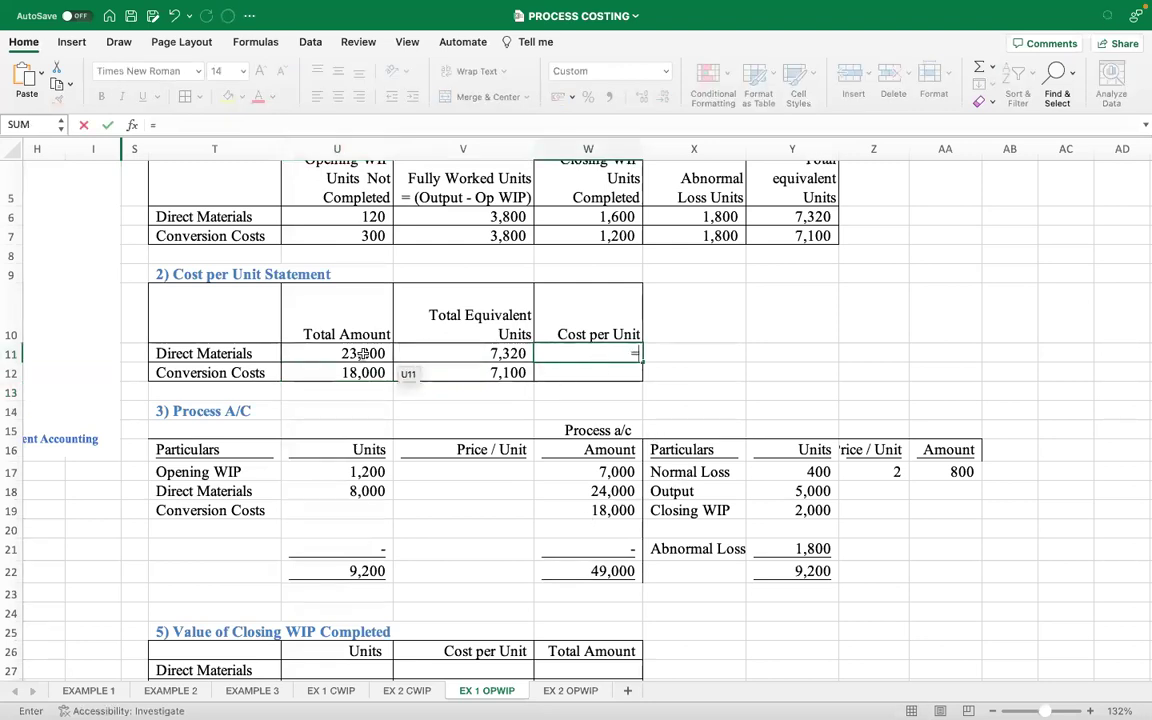
pyautogui.click(364, 354)
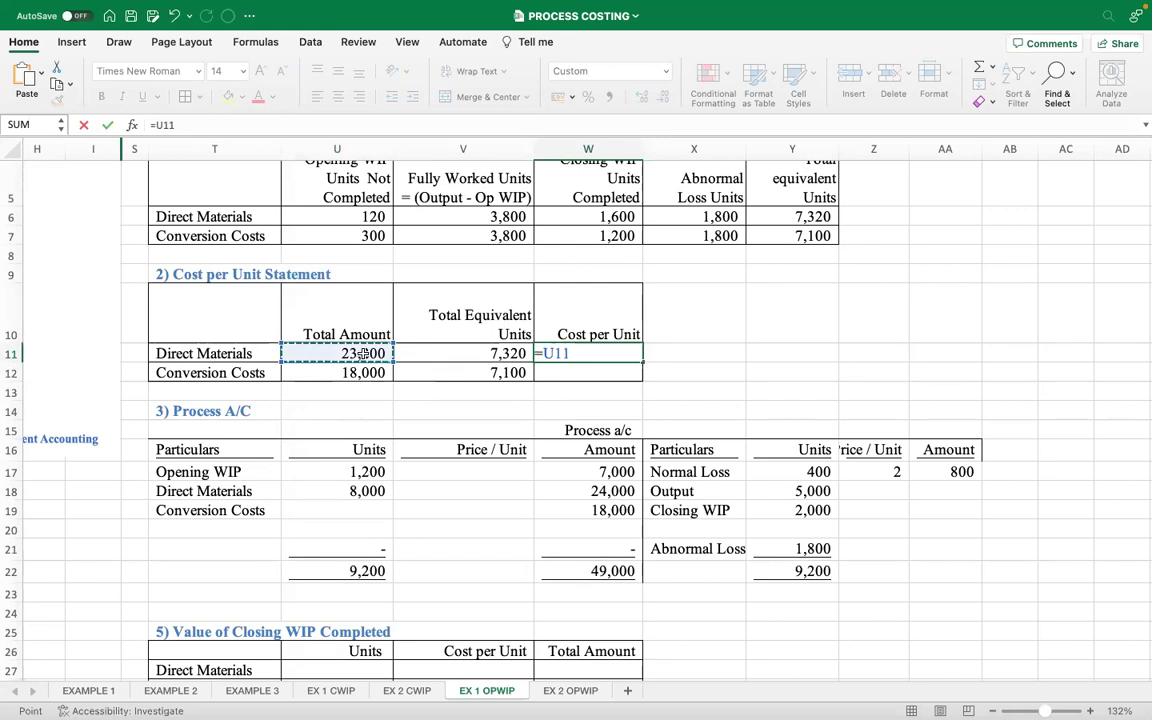
pyautogui.write('/')
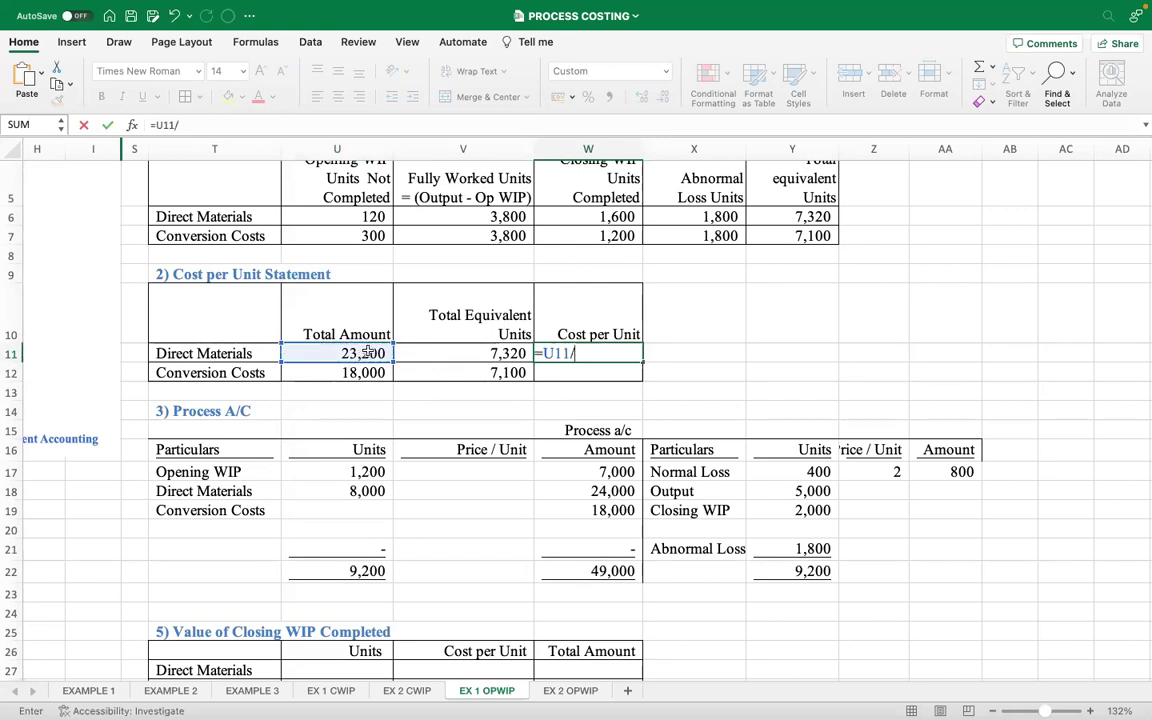
pyautogui.click(437, 353)
pyautogui.press('Return')
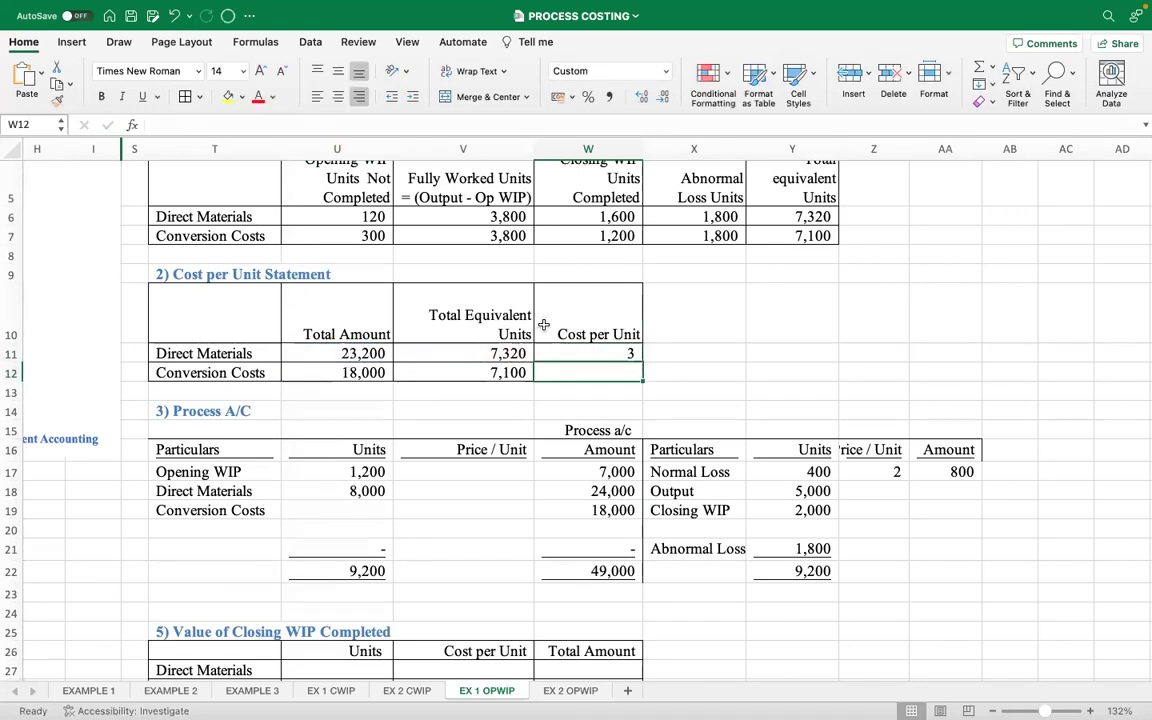
pyautogui.click(622, 353)
pyautogui.moveTo(644, 363); pyautogui.dragTo(640, 378)
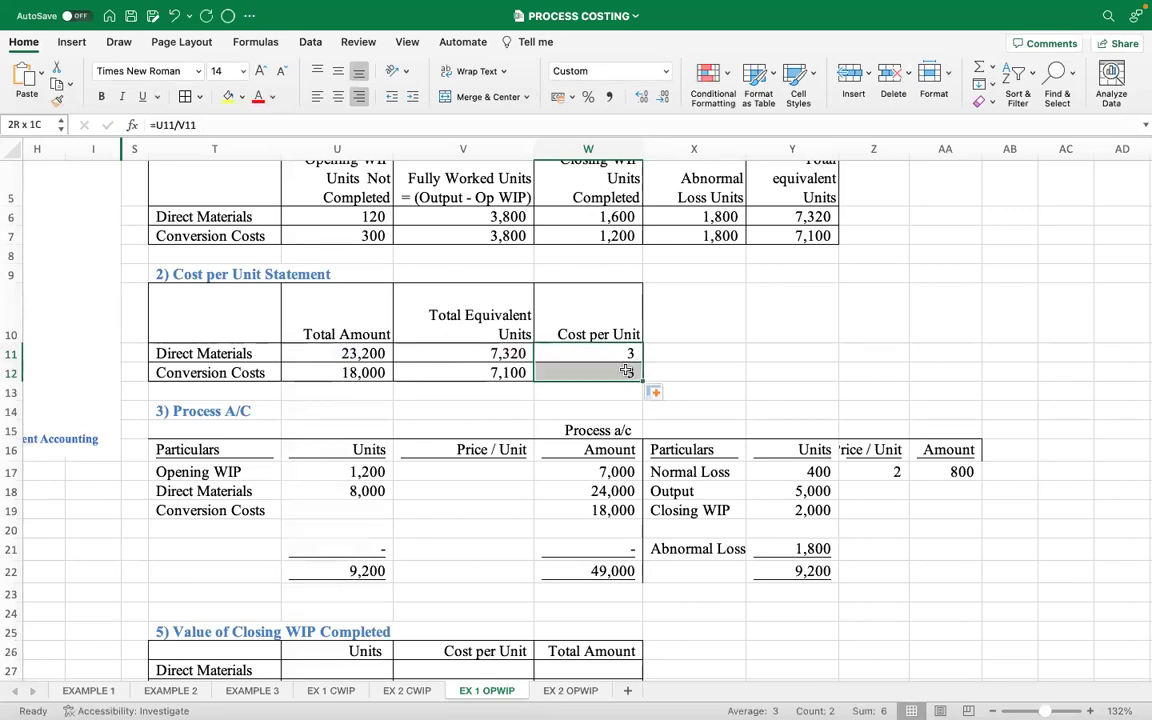
# Format the Cost per Unit values in W11:W12 to four decimal places.
pyautogui.click(643, 101)
pyautogui.click(643, 101)
pyautogui.click(643, 101)
pyautogui.click(643, 101)
pyautogui.click(717, 391)
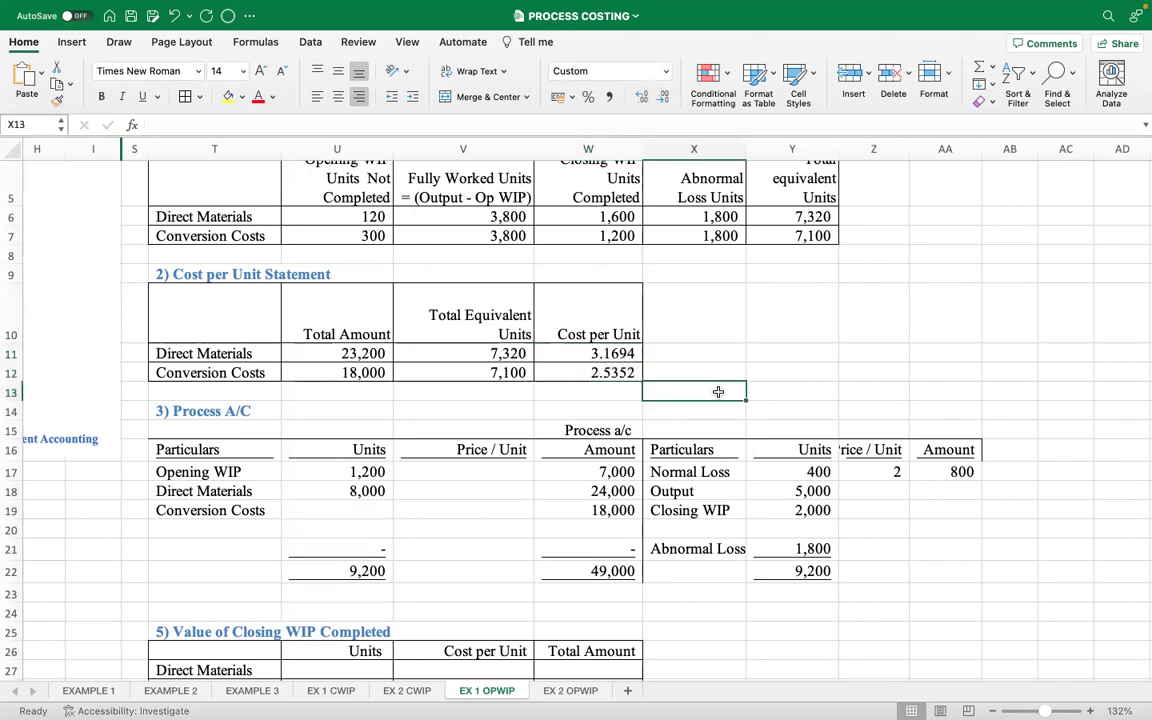
# Link the Direct Materials units in U27 of Value of Closing WIP Completed with =W6 and copy the formula down to U28.
pyautogui.scroll(-2, 715, 388)
pyautogui.scroll(-2, 713, 384)
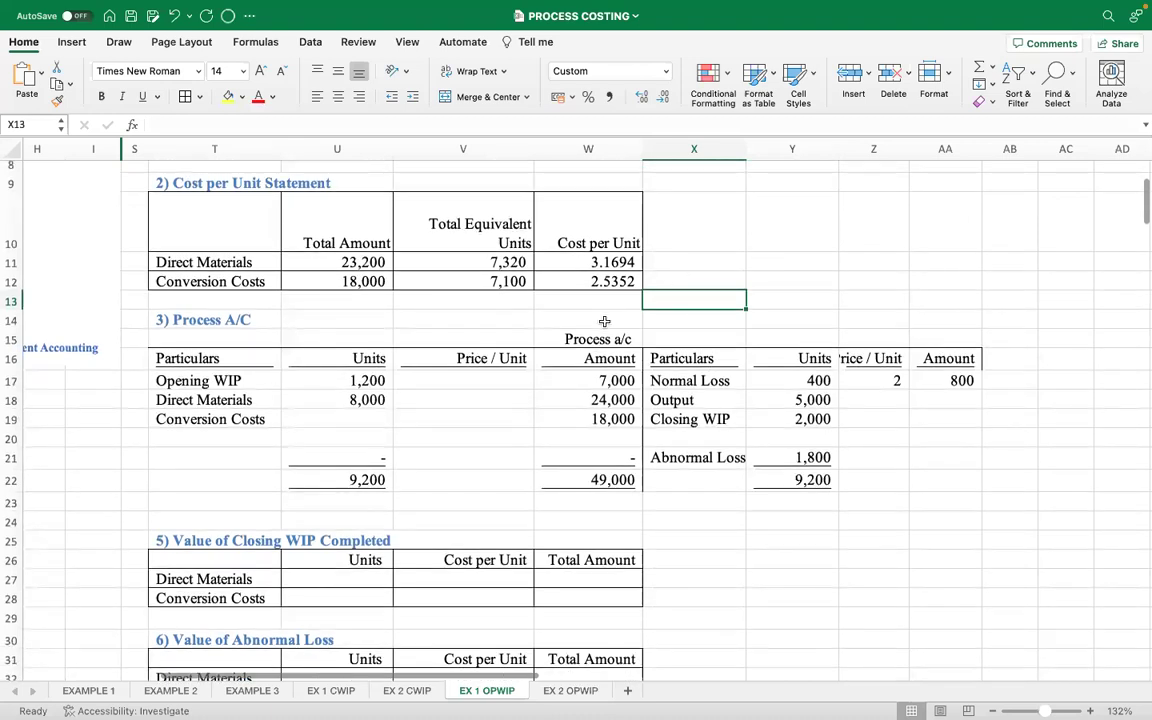
pyautogui.scroll(-2, 602, 325)
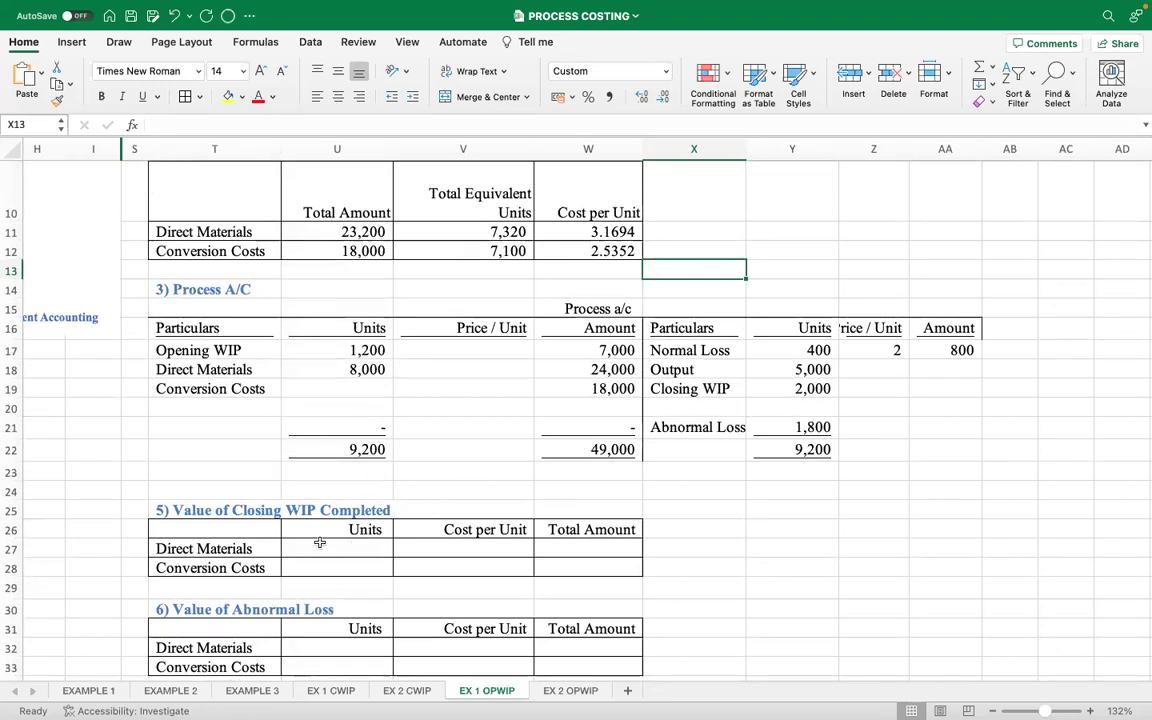
pyautogui.scroll(1, 333, 539)
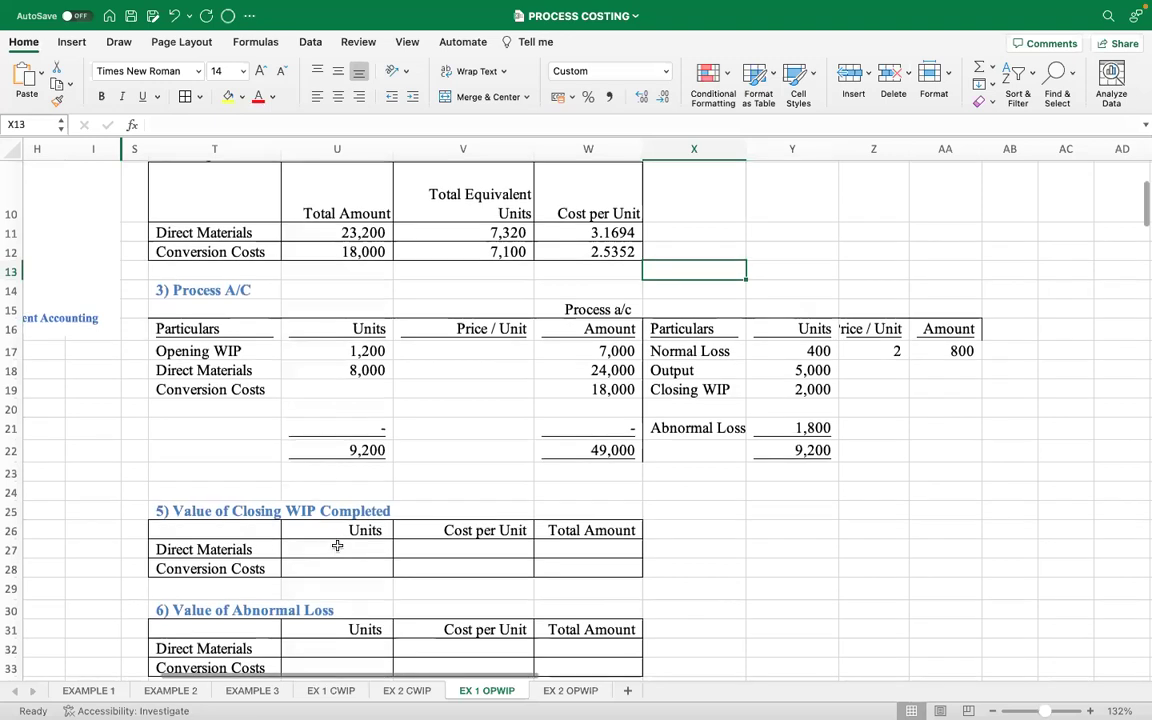
pyautogui.click(337, 549)
pyautogui.write('=')
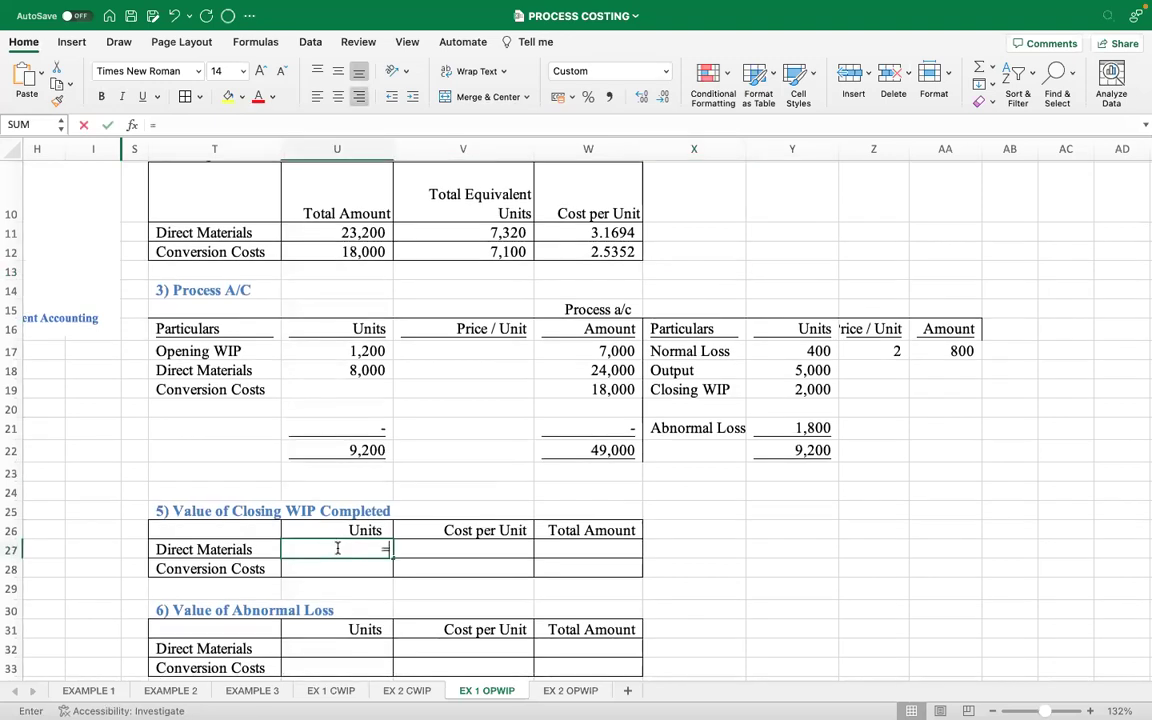
pyautogui.scroll(5, 411, 451)
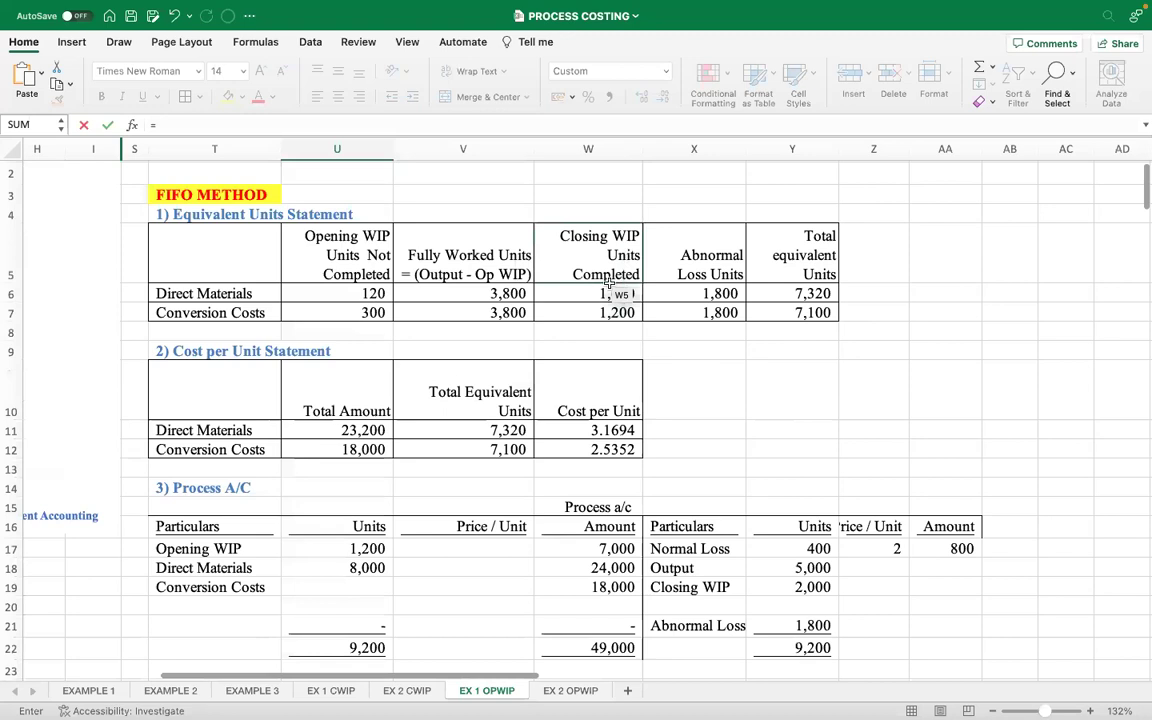
pyautogui.click(590, 295)
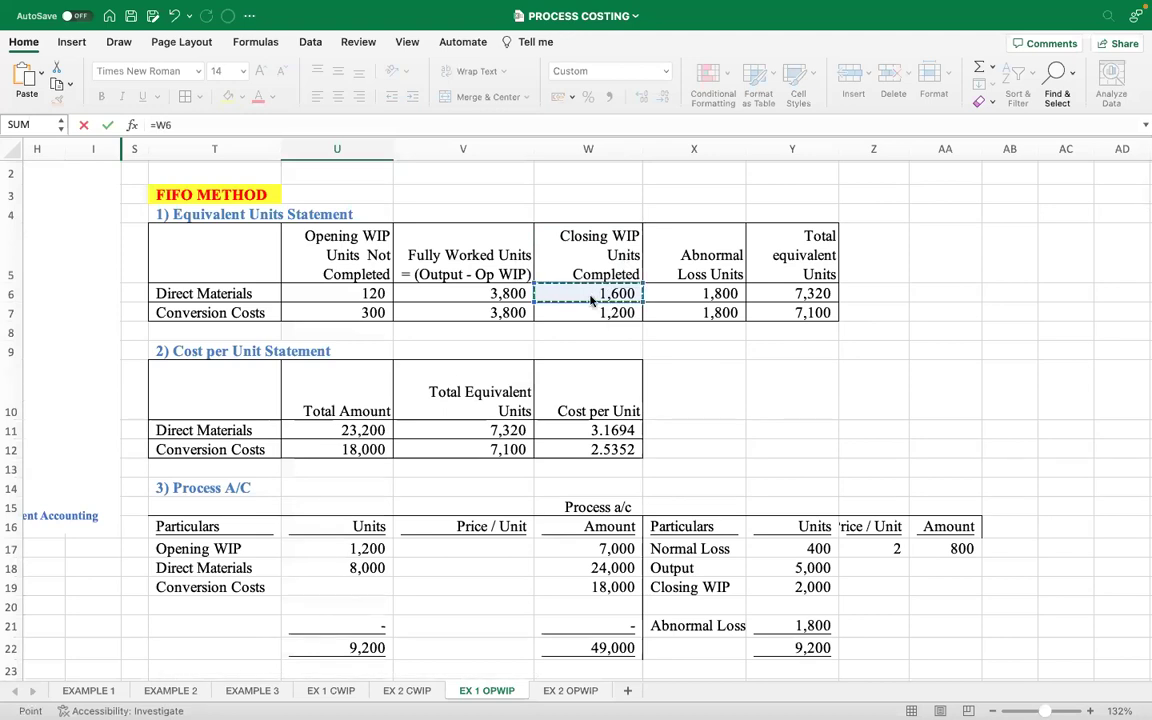
pyautogui.press('Return')
pyautogui.click(372, 625)
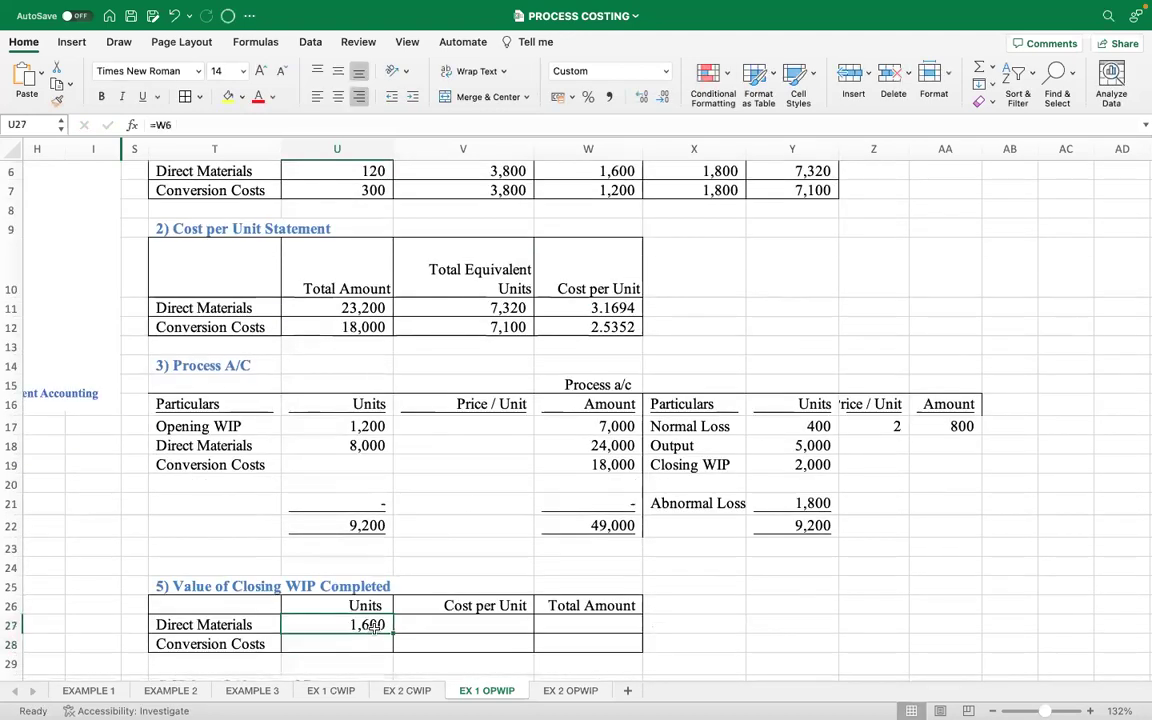
pyautogui.moveTo(388, 628); pyautogui.dragTo(391, 646)
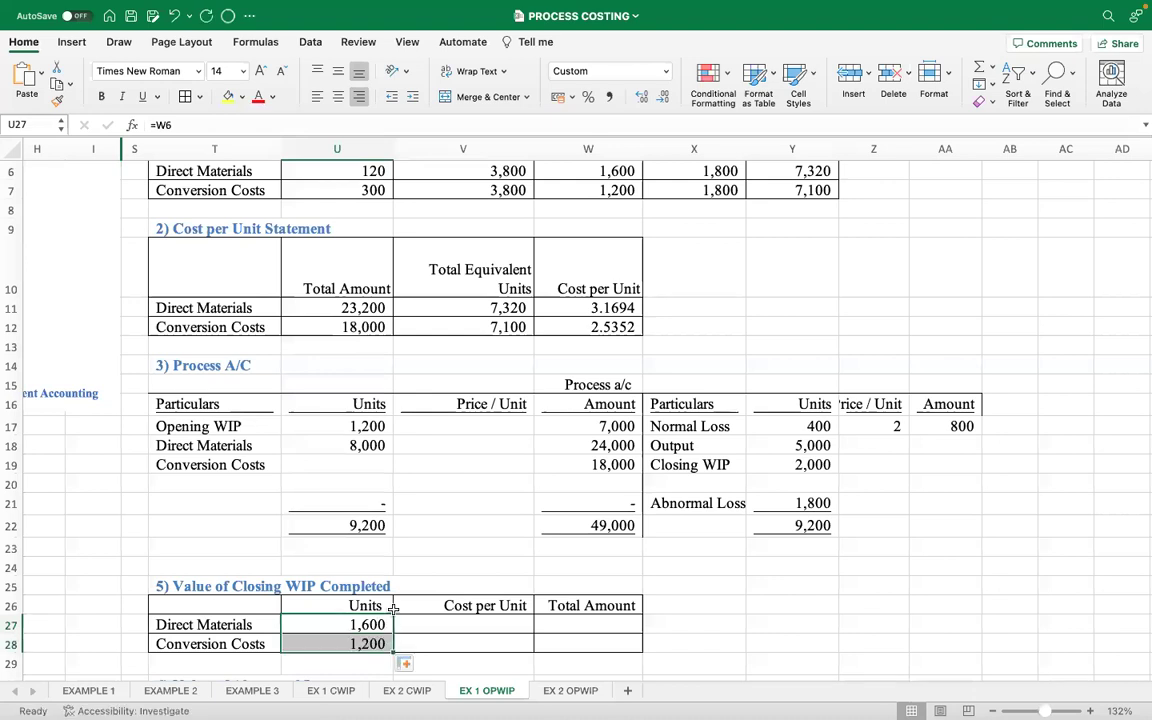
# Link the Direct Materials units in U32 of Value of Abnormal Loss with =X6 and copy the formula down to U33.
pyautogui.scroll(-3, 400, 585)
pyautogui.click(362, 589)
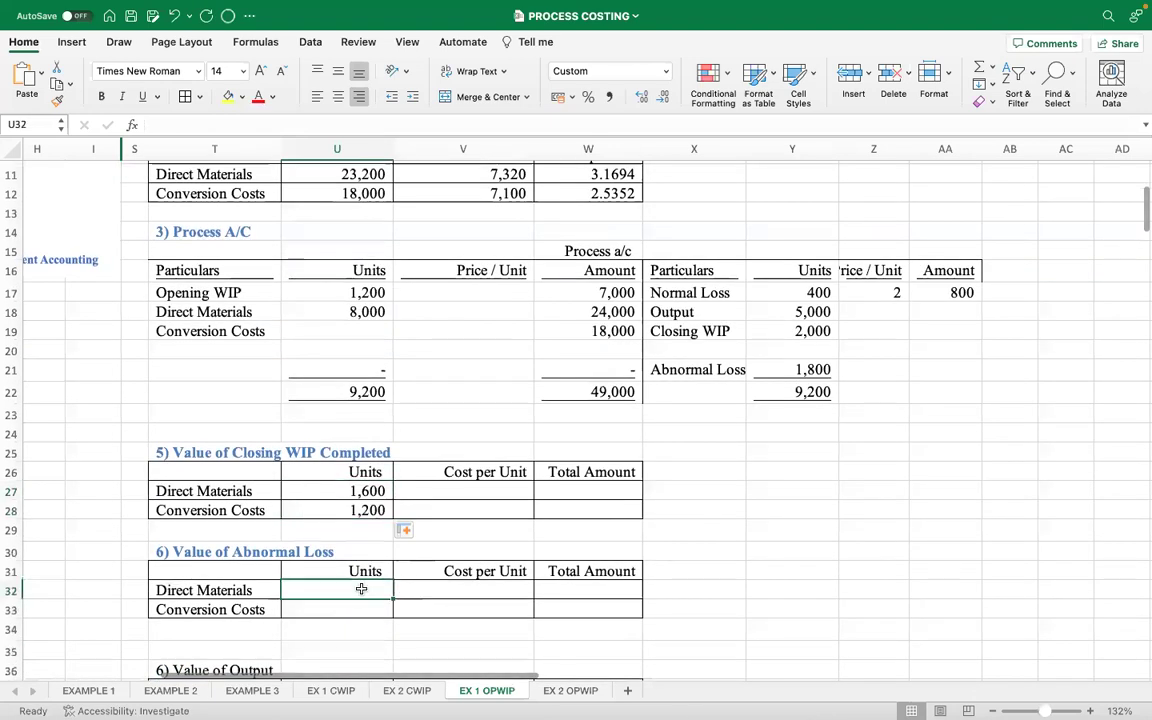
pyautogui.write('=')
pyautogui.scroll(5, 600, 400)
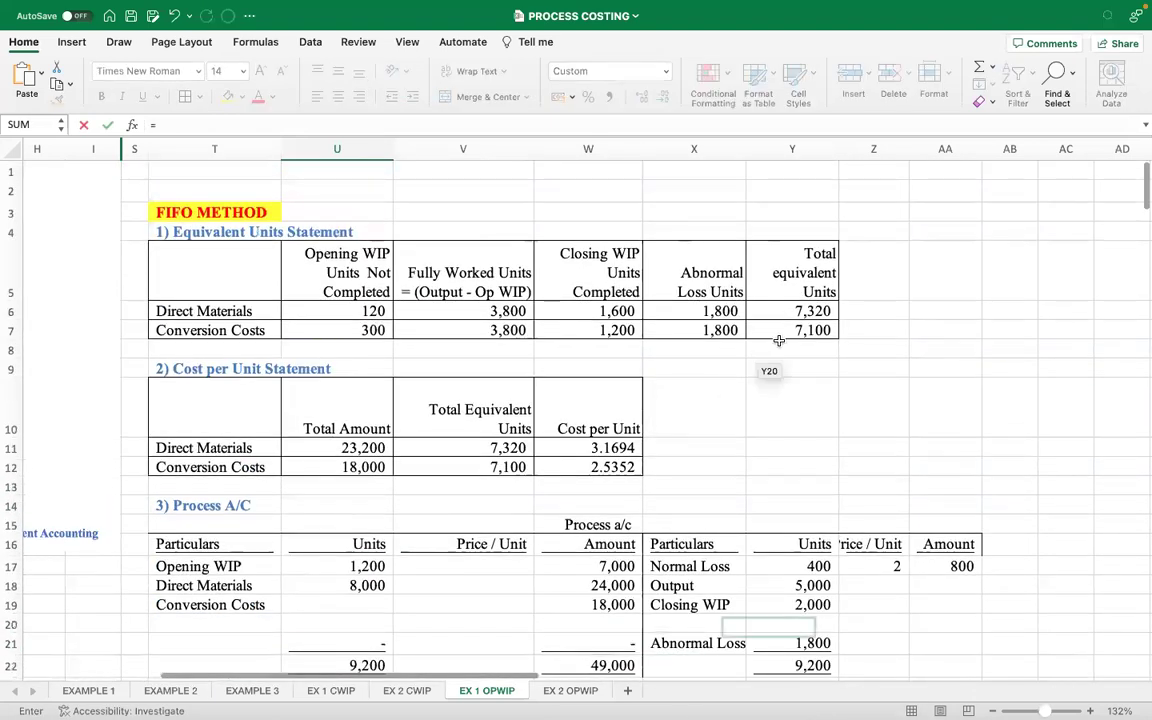
pyautogui.click(715, 311)
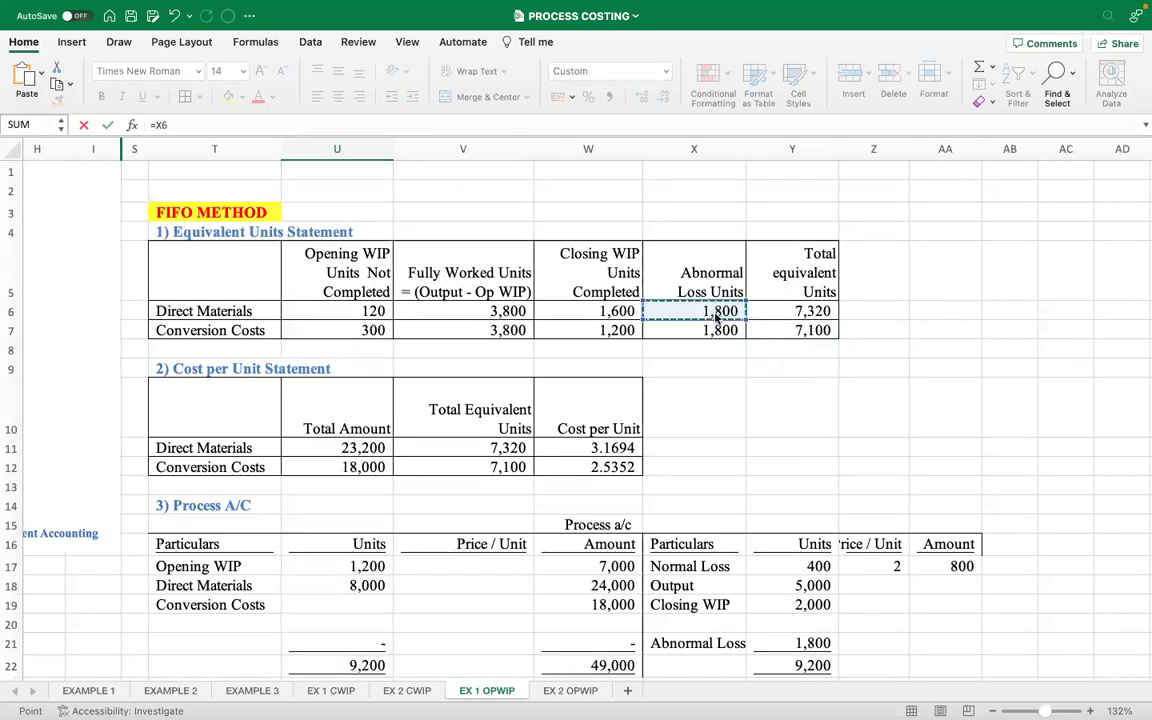
pyautogui.press('Return')
pyautogui.scroll(-3, 550, 465)
pyautogui.click(369, 516)
pyautogui.moveTo(392, 525); pyautogui.dragTo(393, 537)
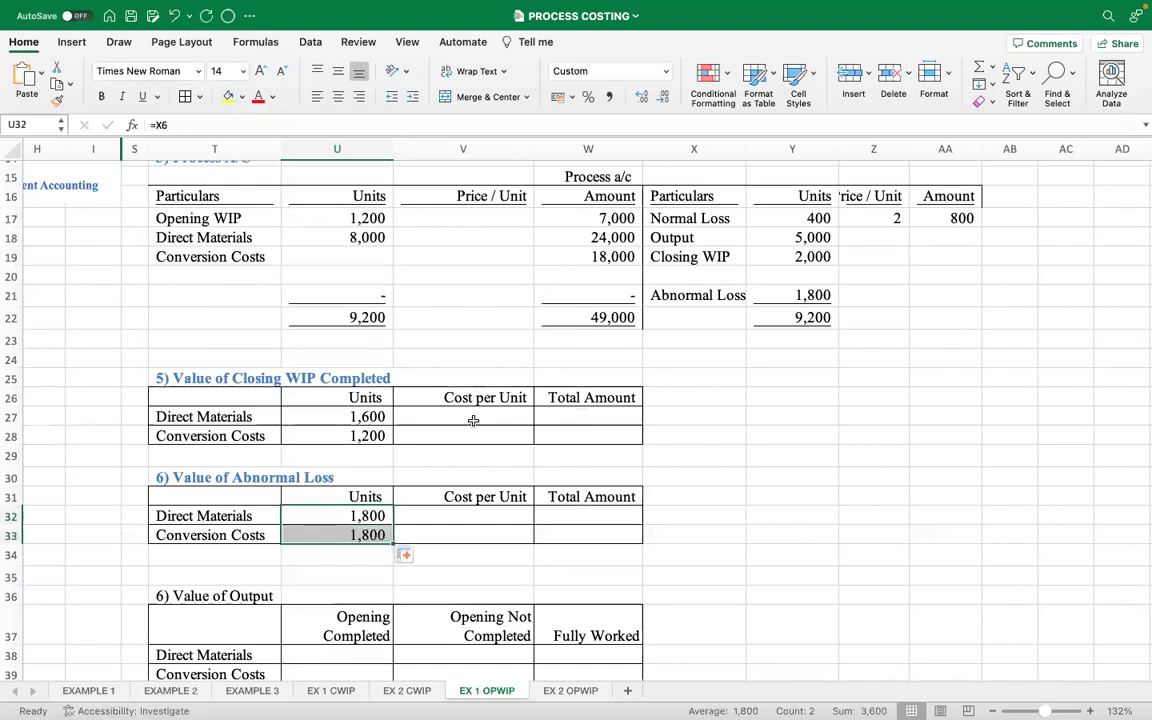
# Link the Cost per Unit in Value of Closing WIP Completed to the Cost per Unit Statement, with V27 =W11 and V28 =W12.
pyautogui.click(473, 421)
pyautogui.write('=')
pyautogui.scroll(5, 527, 470)
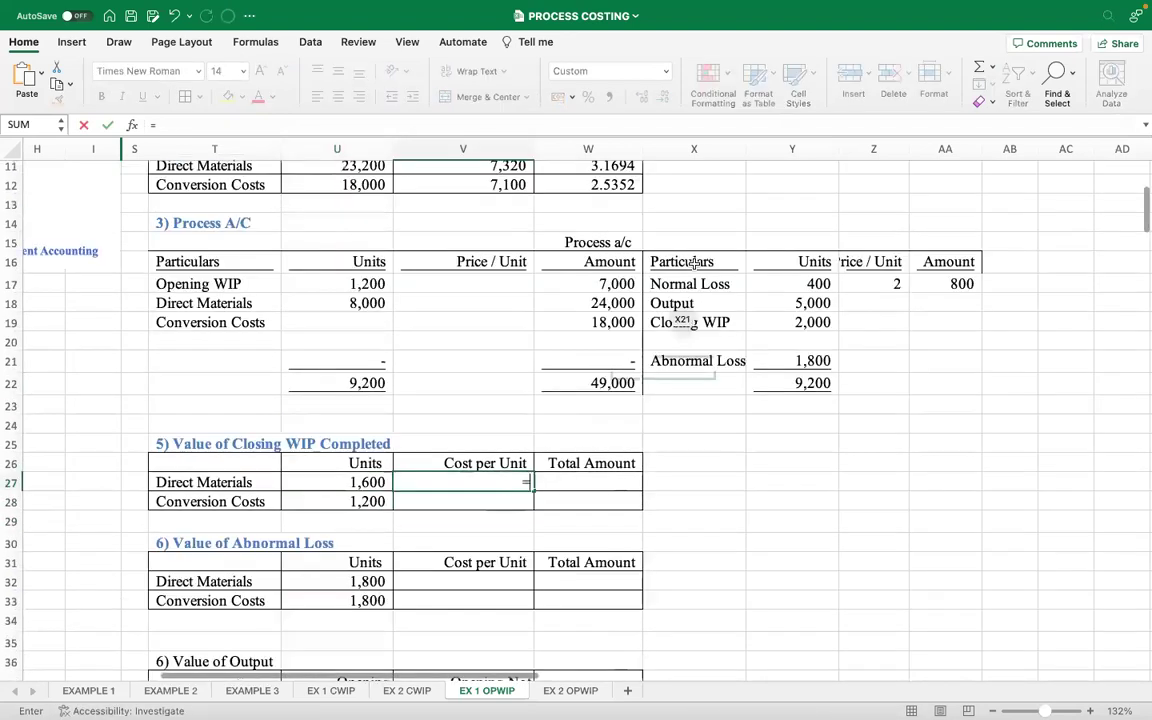
pyautogui.click(621, 221)
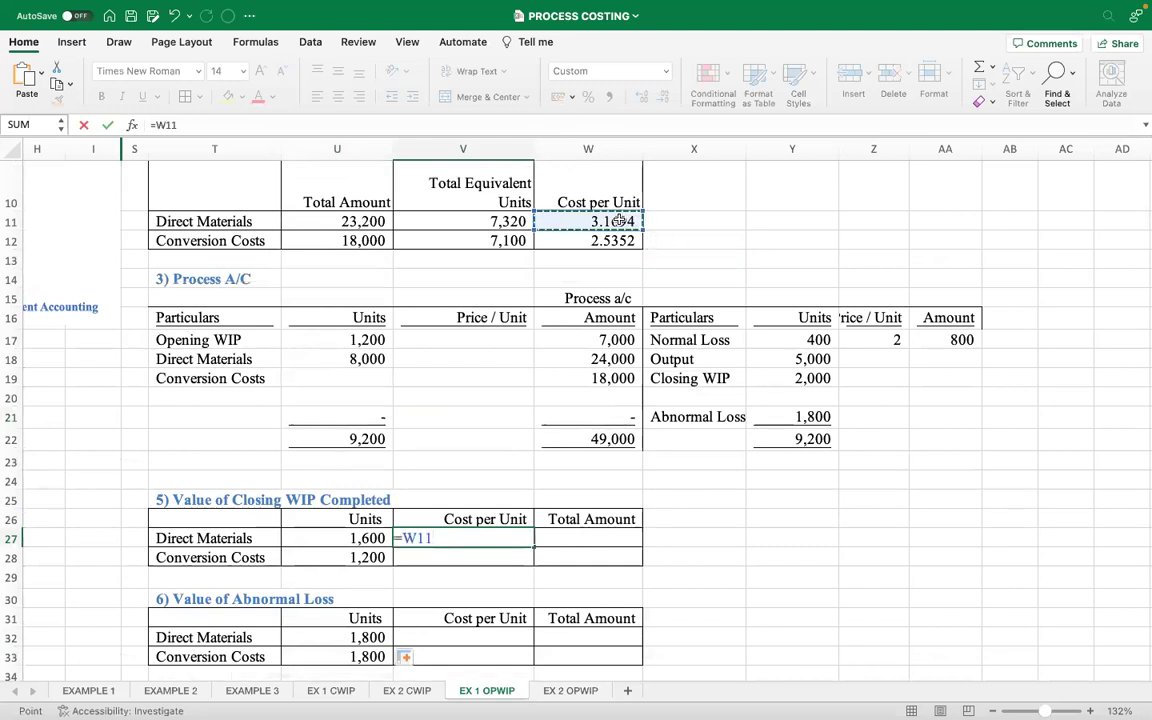
pyautogui.press('Return')
pyautogui.write('=')
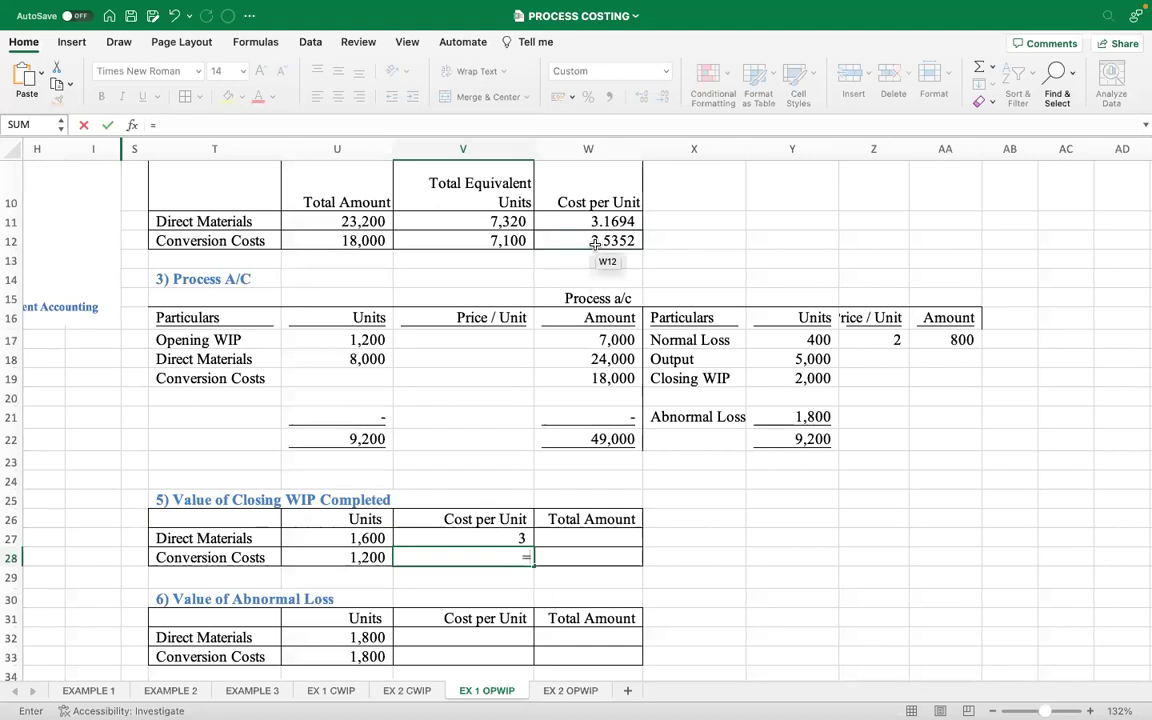
pyautogui.click(594, 243)
pyautogui.press('Return')
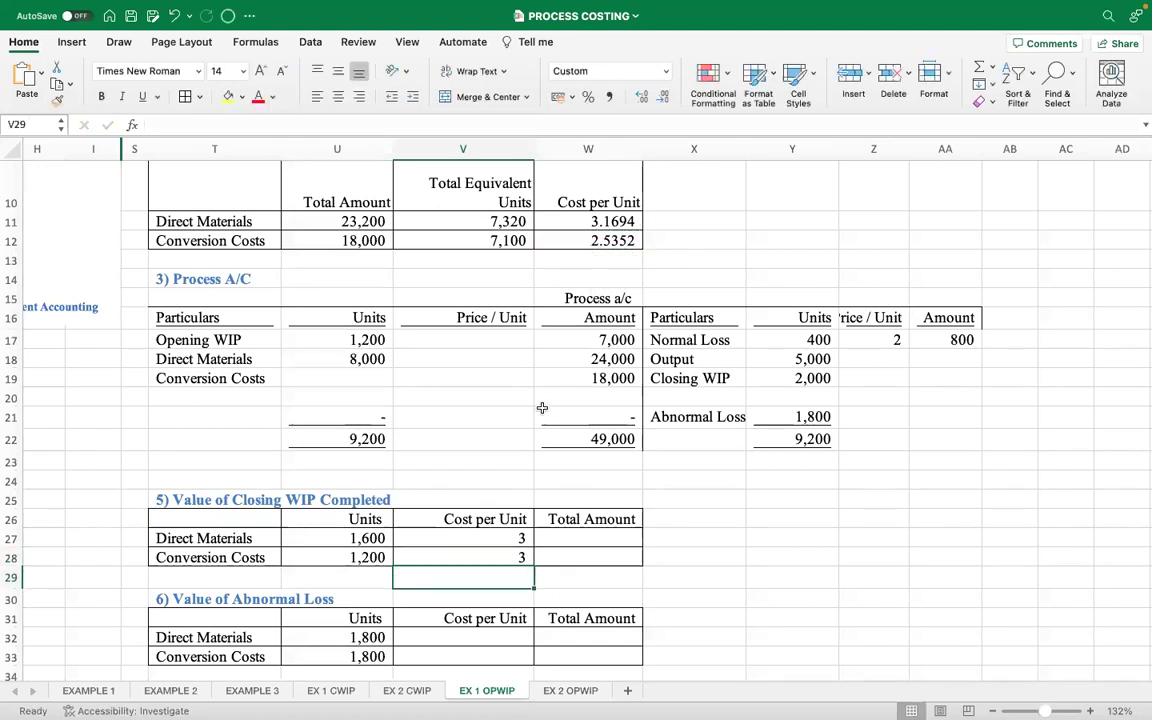
# Format the closing WIP Cost per Unit values in V27:V28 to four decimal places.
pyautogui.moveTo(489, 538); pyautogui.dragTo(489, 557)
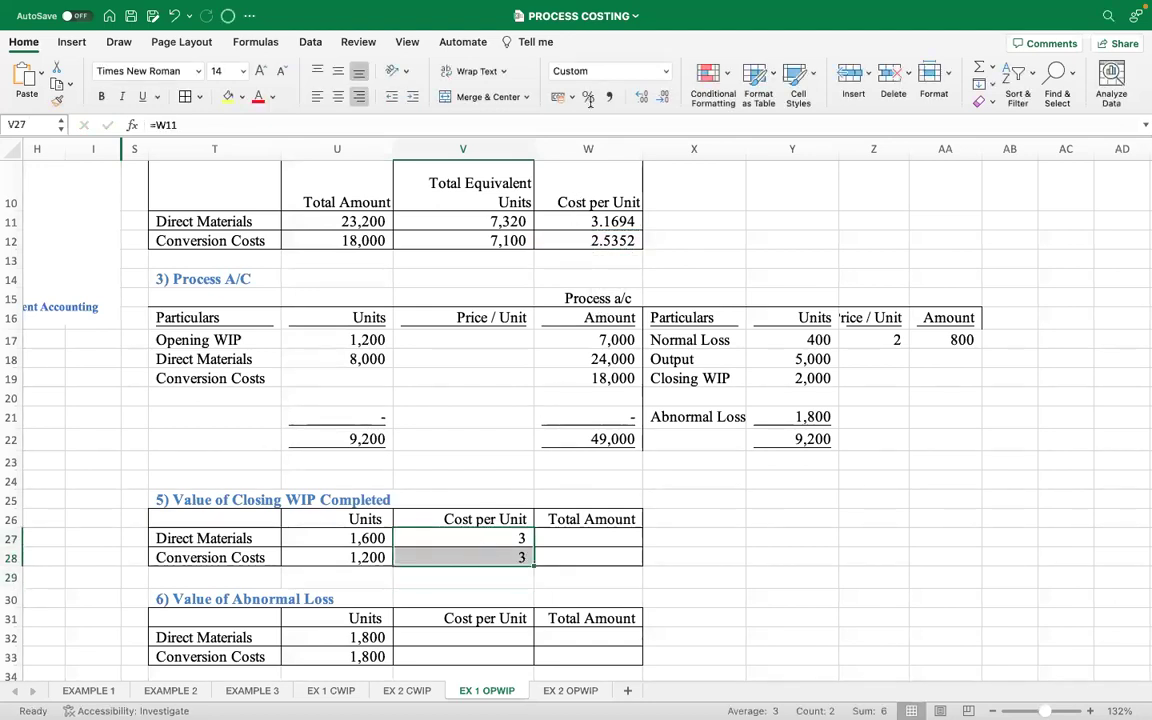
pyautogui.click(640, 97)
pyautogui.click(640, 97)
pyautogui.click(641, 98)
pyautogui.click(642, 98)
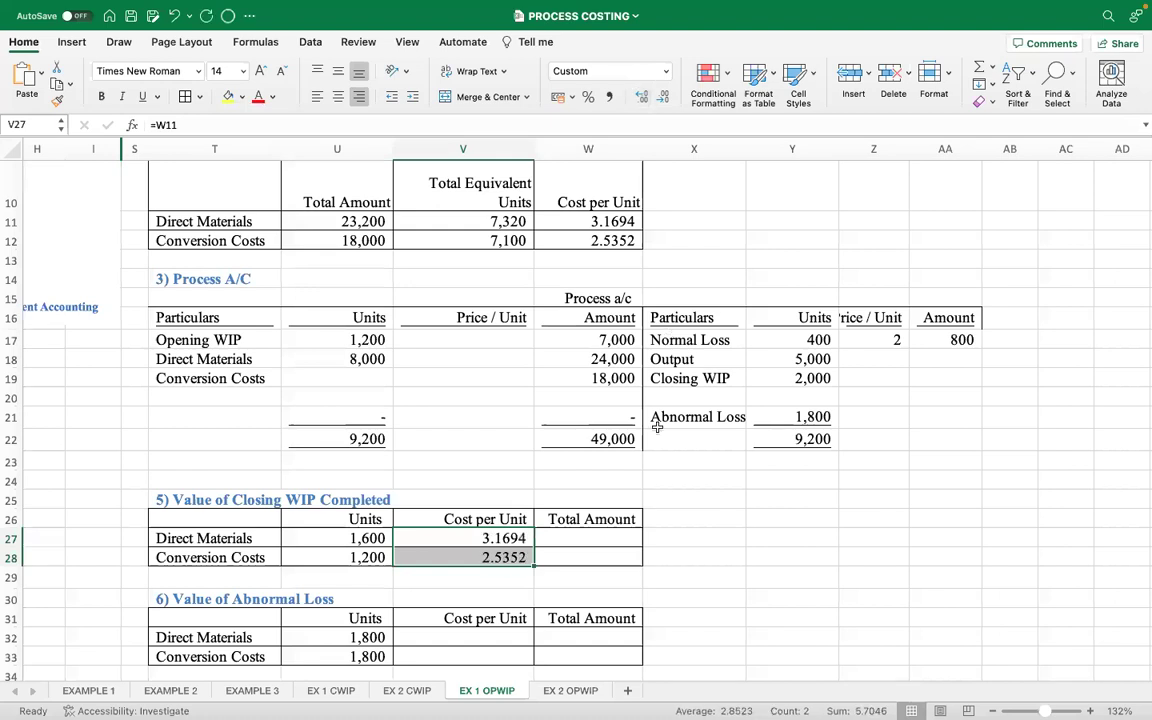
# Calculate the closing WIP Direct Materials Total Amount in W27 with =U27*V27 and copy the formula down to Conversion Costs in W28.
pyautogui.click(623, 537)
pyautogui.write('=')
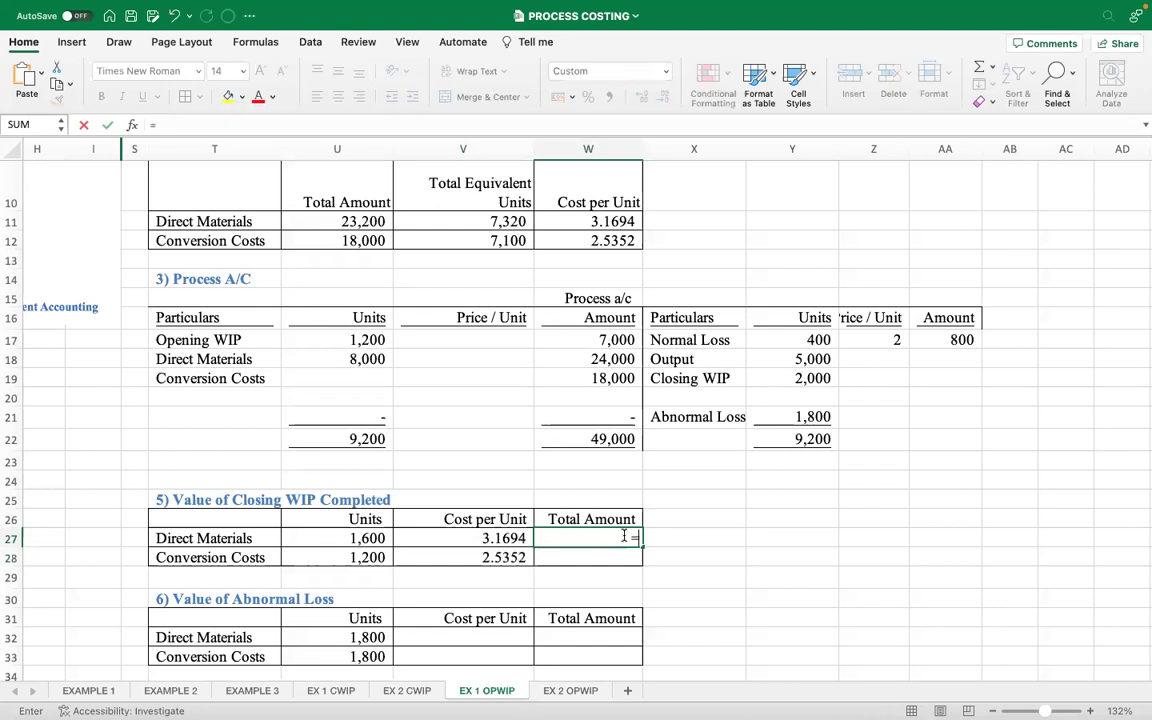
pyautogui.click(315, 534)
pyautogui.write('*')
pyautogui.click(419, 542)
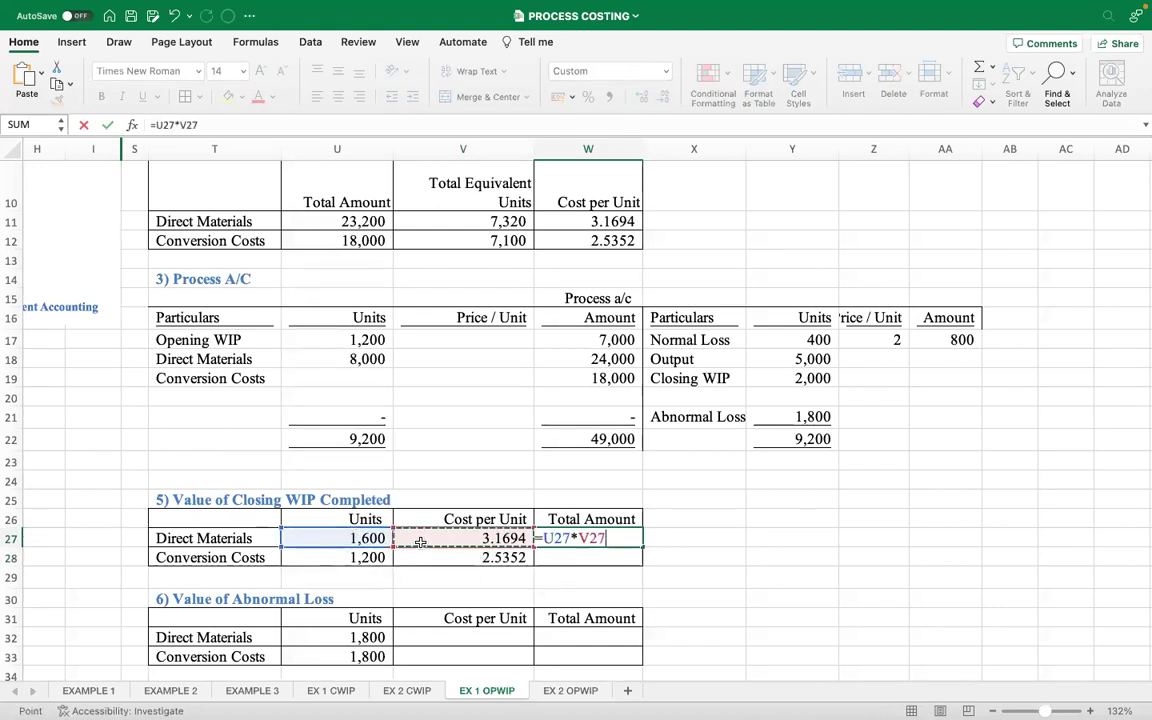
pyautogui.press('Return')
pyautogui.click(579, 536)
pyautogui.moveTo(643, 548); pyautogui.dragTo(653, 555)
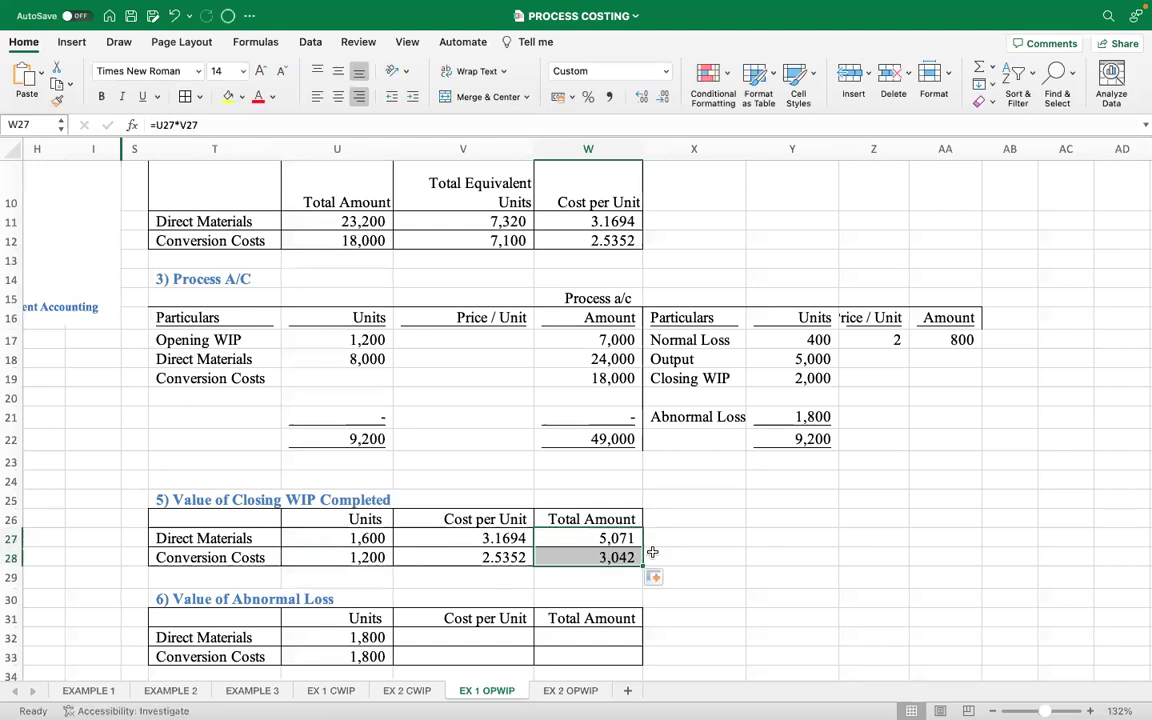
# Link the Cost per Unit in Value of Abnormal Loss to the Cost per Unit Statement, with V32 =W11 and V33 =W12.
pyautogui.scroll(-2, 653, 555)
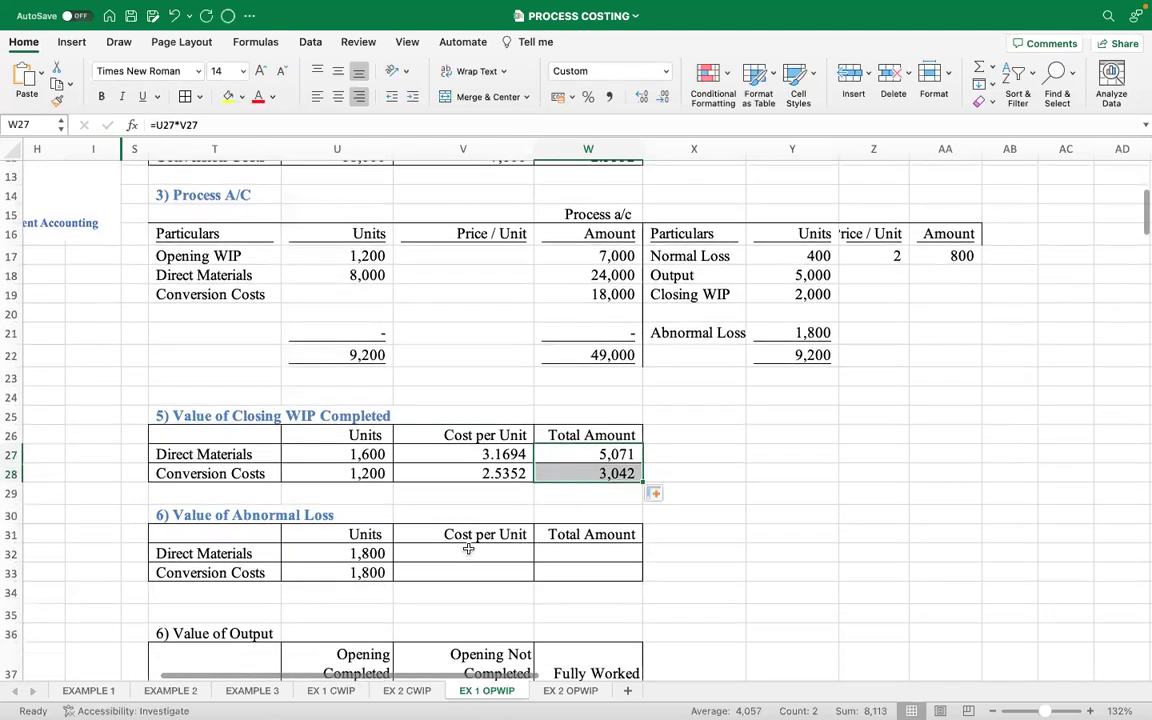
pyautogui.click(468, 549)
pyautogui.write('=')
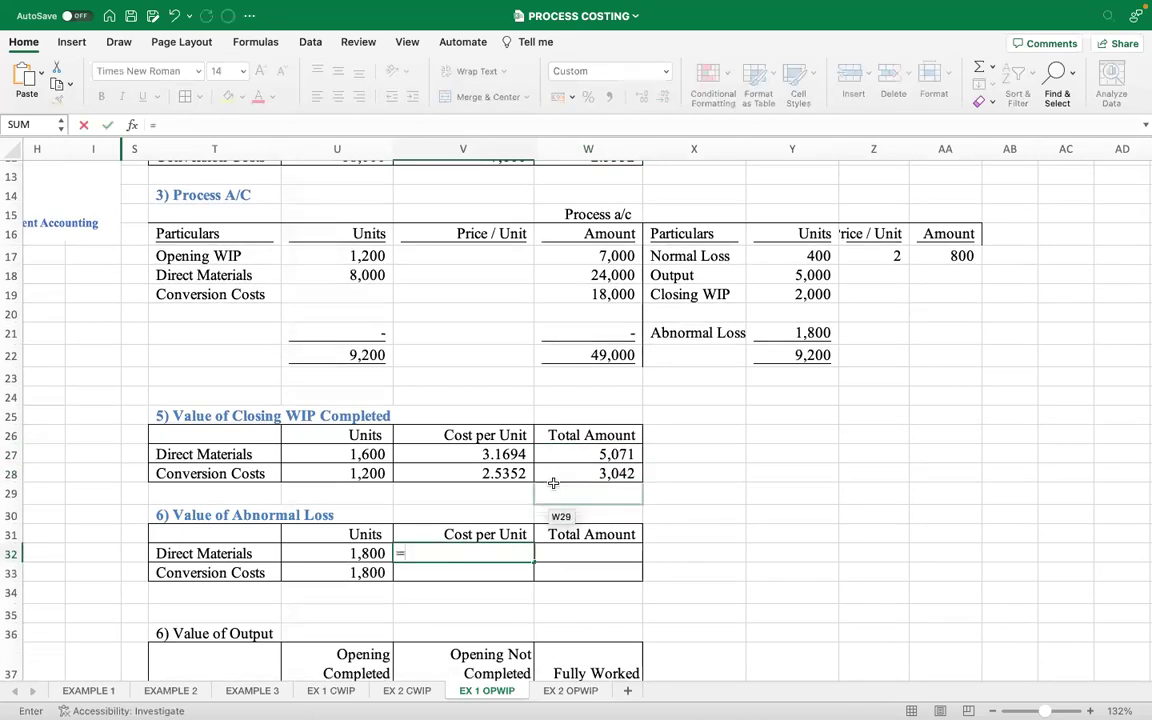
pyautogui.scroll(2, 600, 400)
pyautogui.click(598, 200)
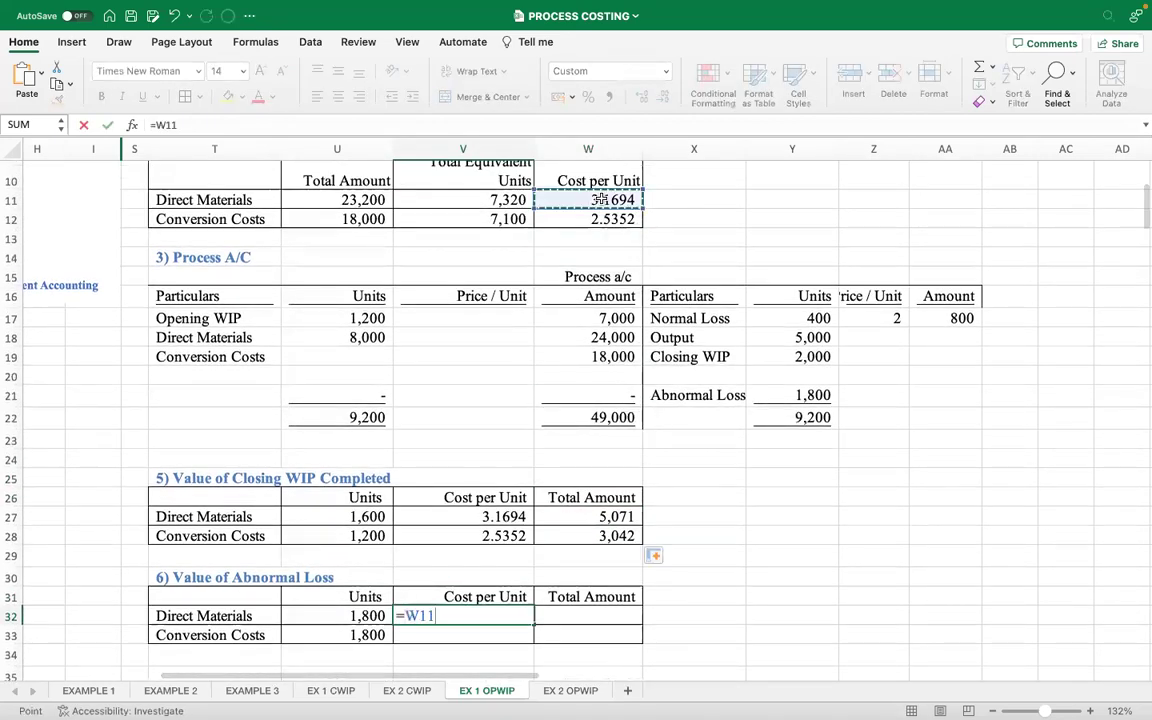
pyautogui.press('Return')
pyautogui.write('=')
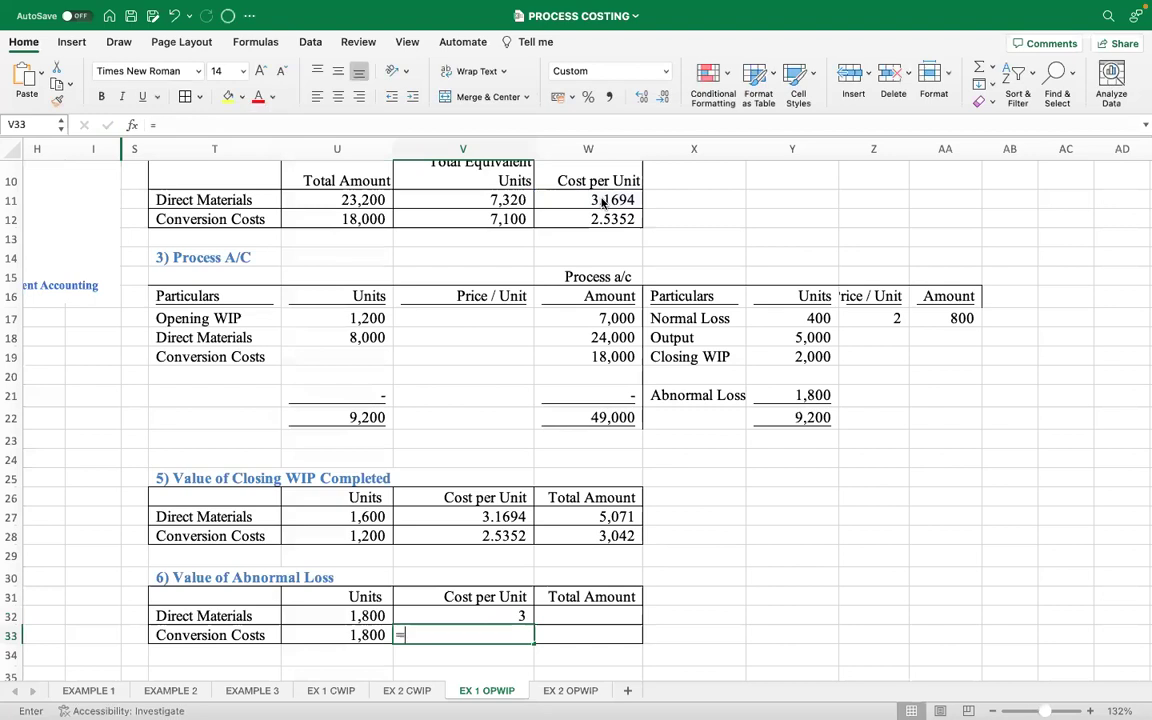
pyautogui.click(614, 219)
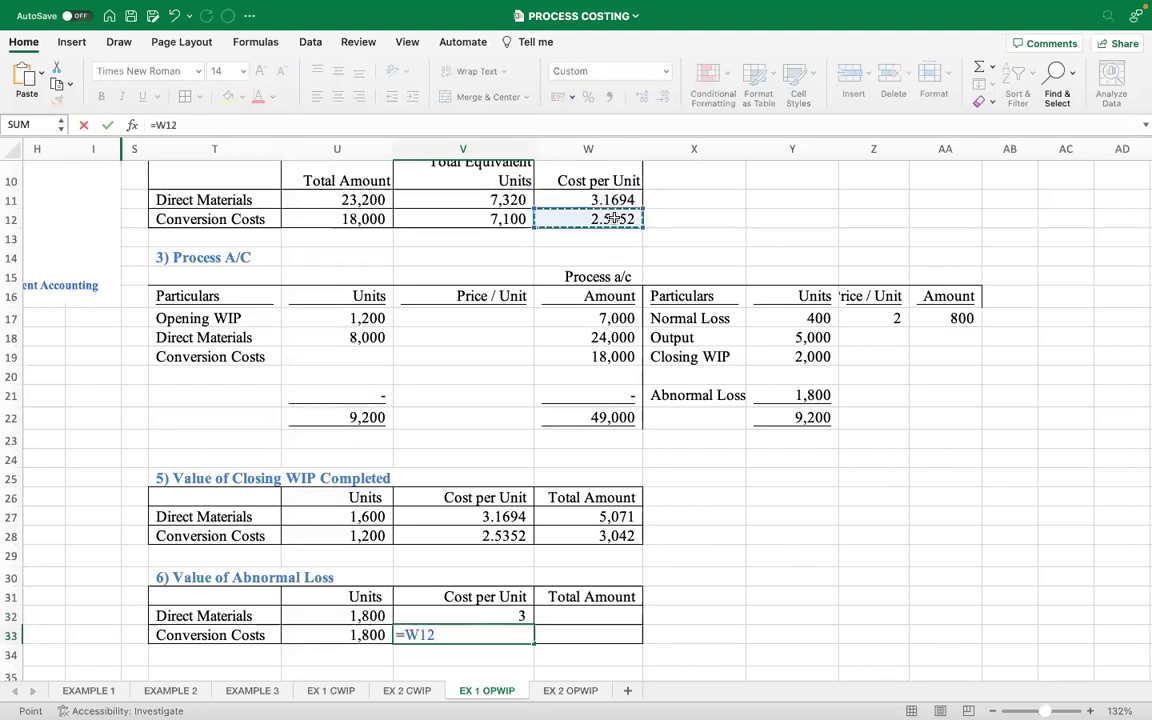
pyautogui.press('Return')
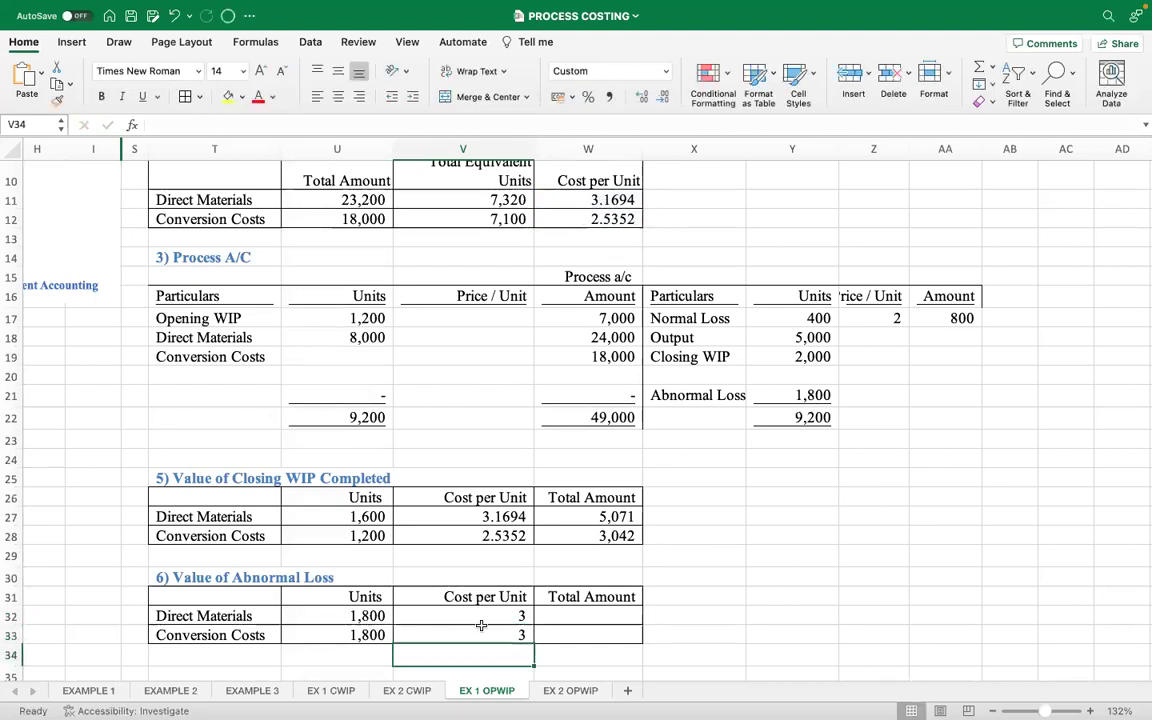
# Format the abnormal loss Cost per Unit values in V32:V33 to four decimal places.
pyautogui.moveTo(481, 625); pyautogui.dragTo(483, 632)
pyautogui.click(641, 97)
pyautogui.click(641, 97)
pyautogui.click(641, 97)
pyautogui.click(641, 97)
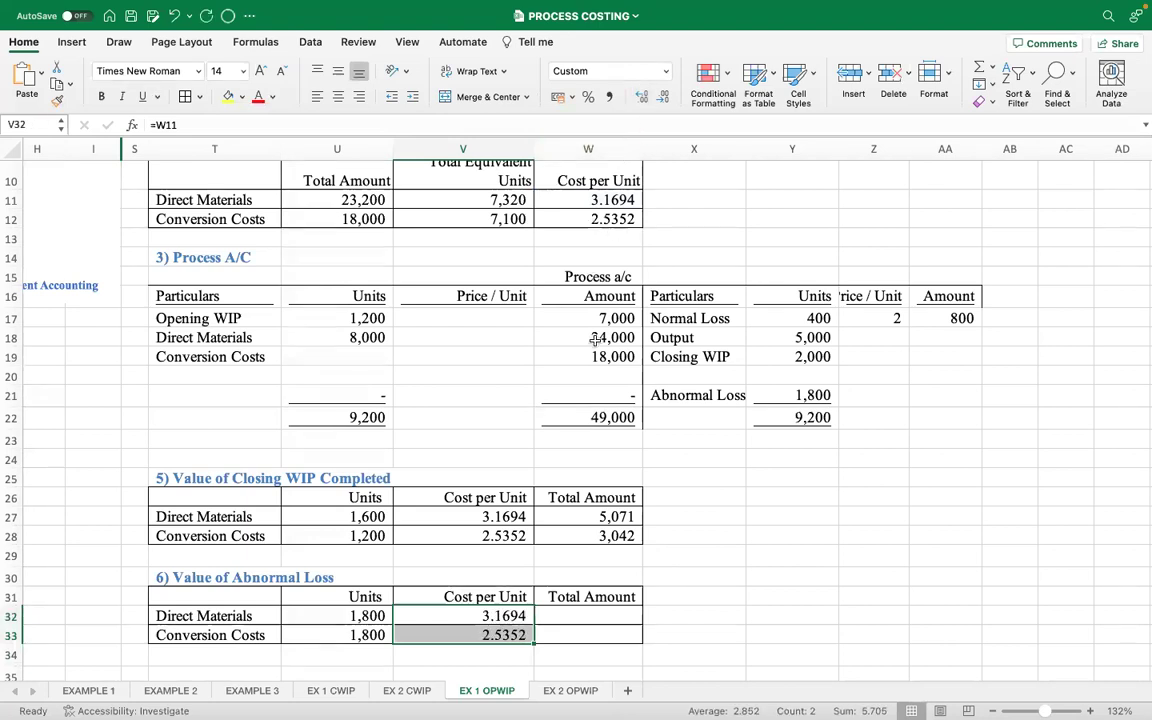
# Calculate the abnormal loss Direct Materials Total Amount in W32 with =U32*V32 and copy the formula down to Conversion Costs in W33.
pyautogui.click(590, 616)
pyautogui.write('=')
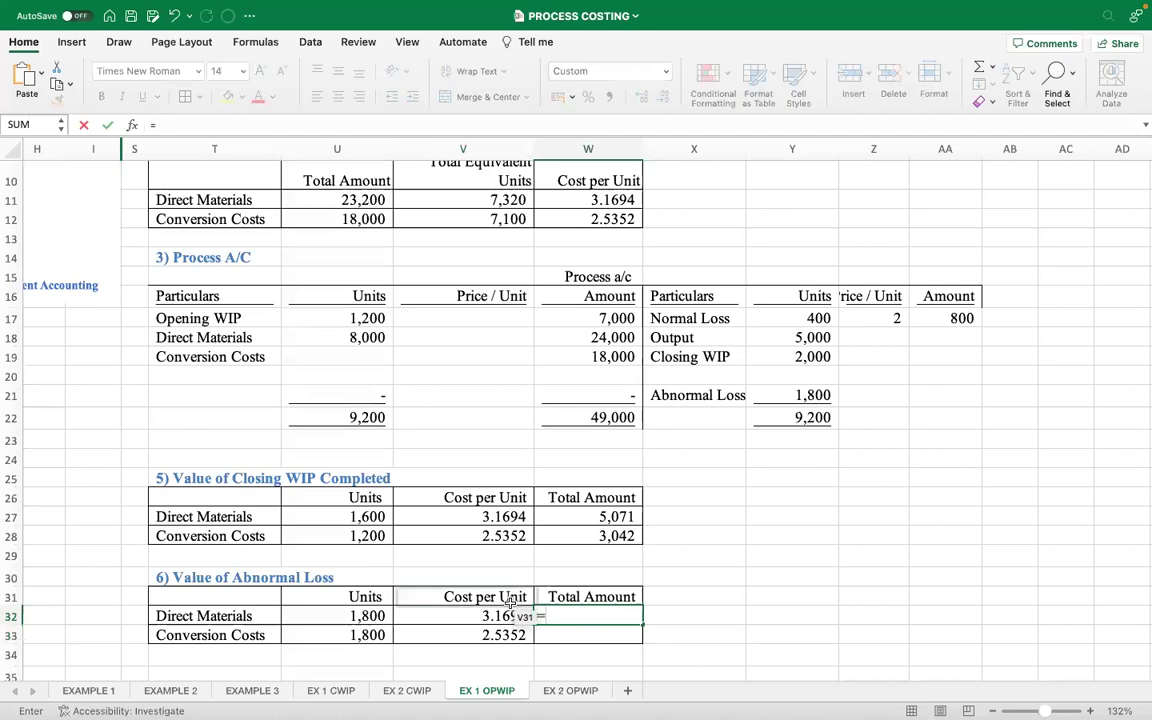
pyautogui.click(377, 614)
pyautogui.write('*')
pyautogui.click(468, 620)
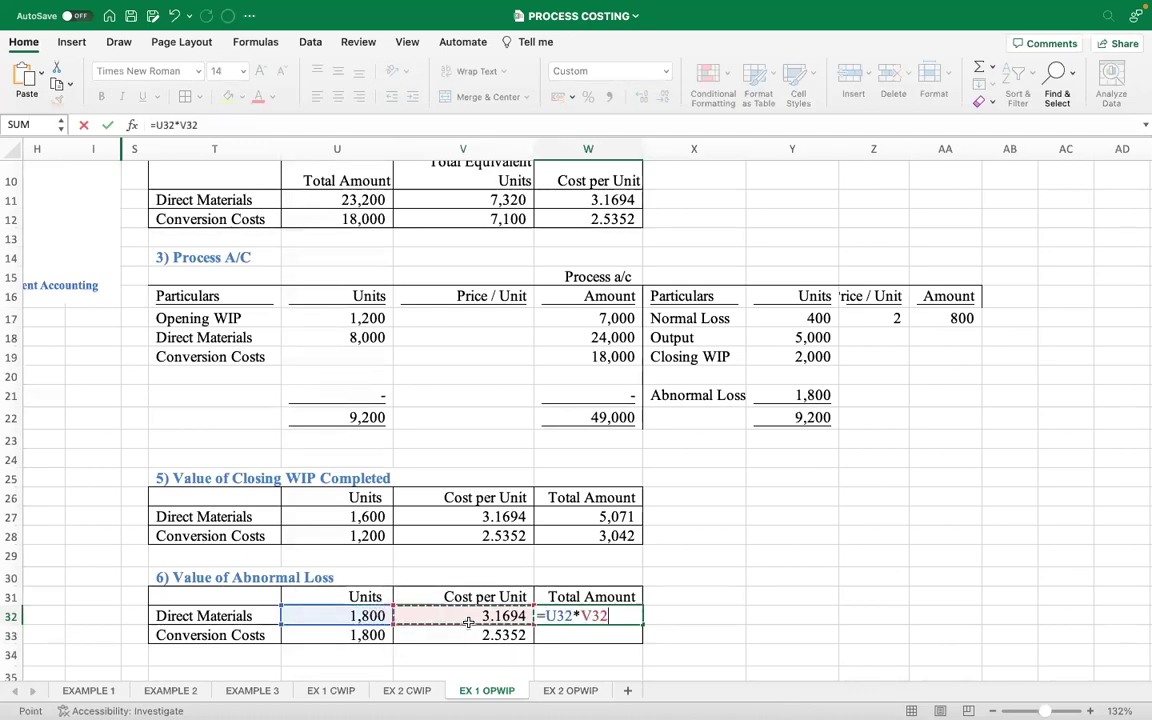
pyautogui.press('Return')
pyautogui.click(577, 614)
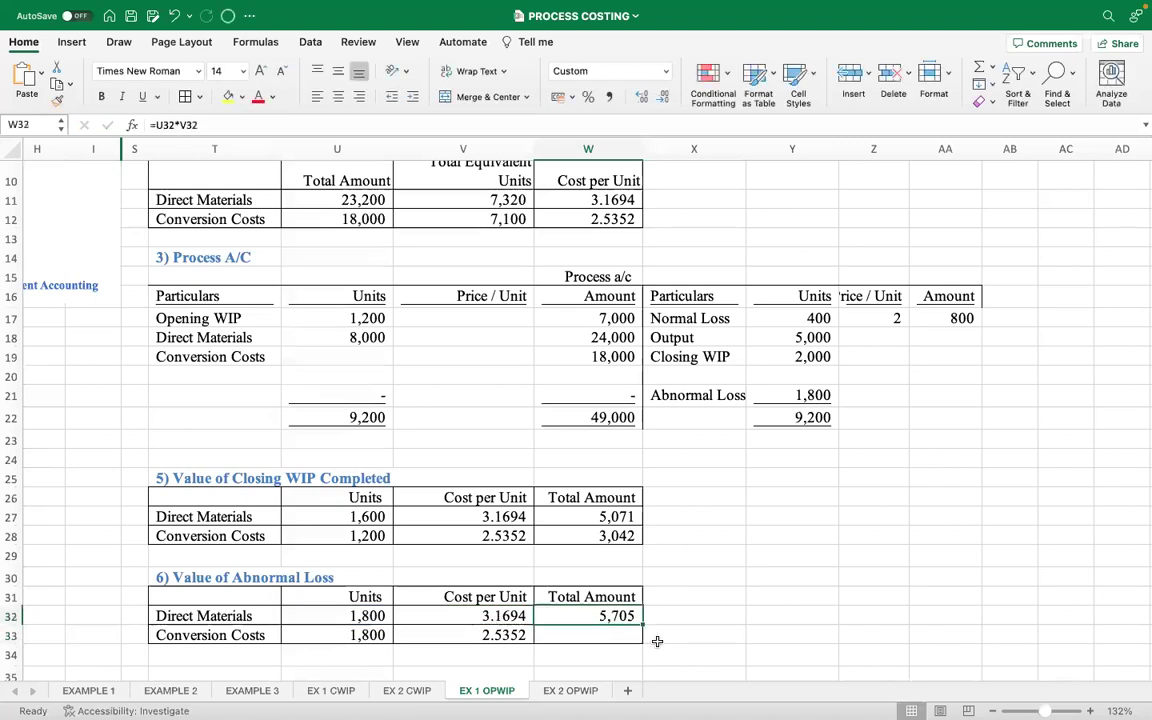
pyautogui.moveTo(642, 631); pyautogui.dragTo(650, 640)
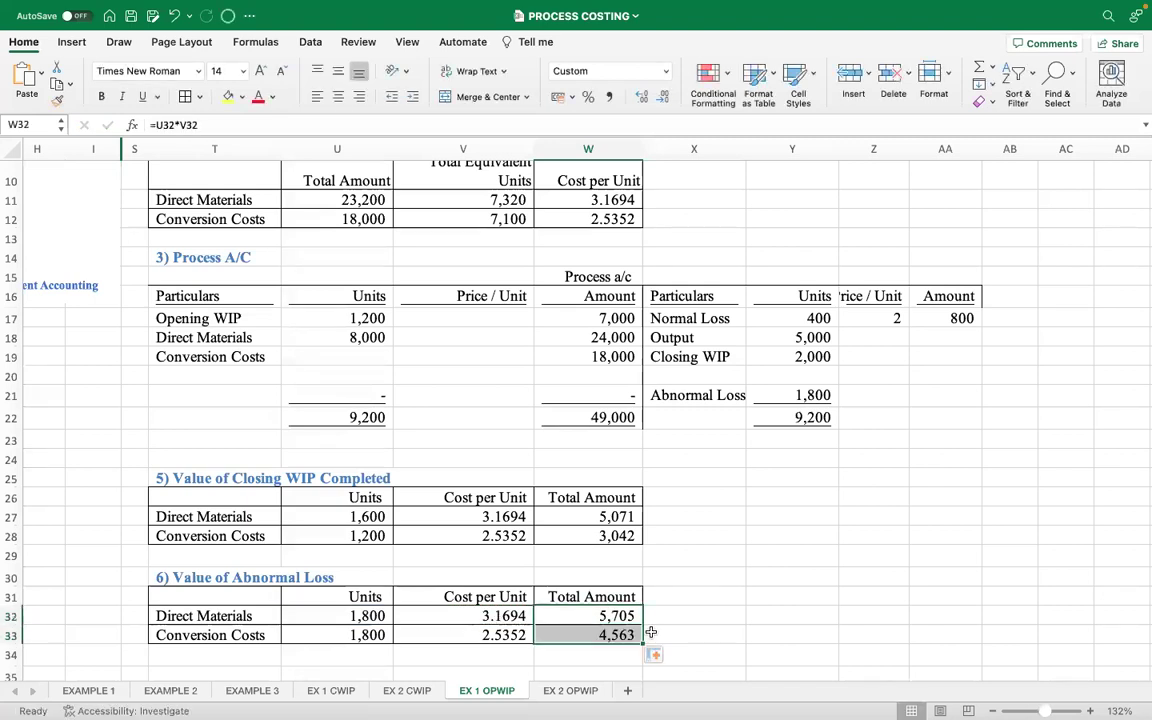
# Total the Value of Closing WIP Completed in W29 with =W27+W28 and underline the result.
pyautogui.scroll(-1, 662, 614)
pyautogui.scroll(-3, 662, 614)
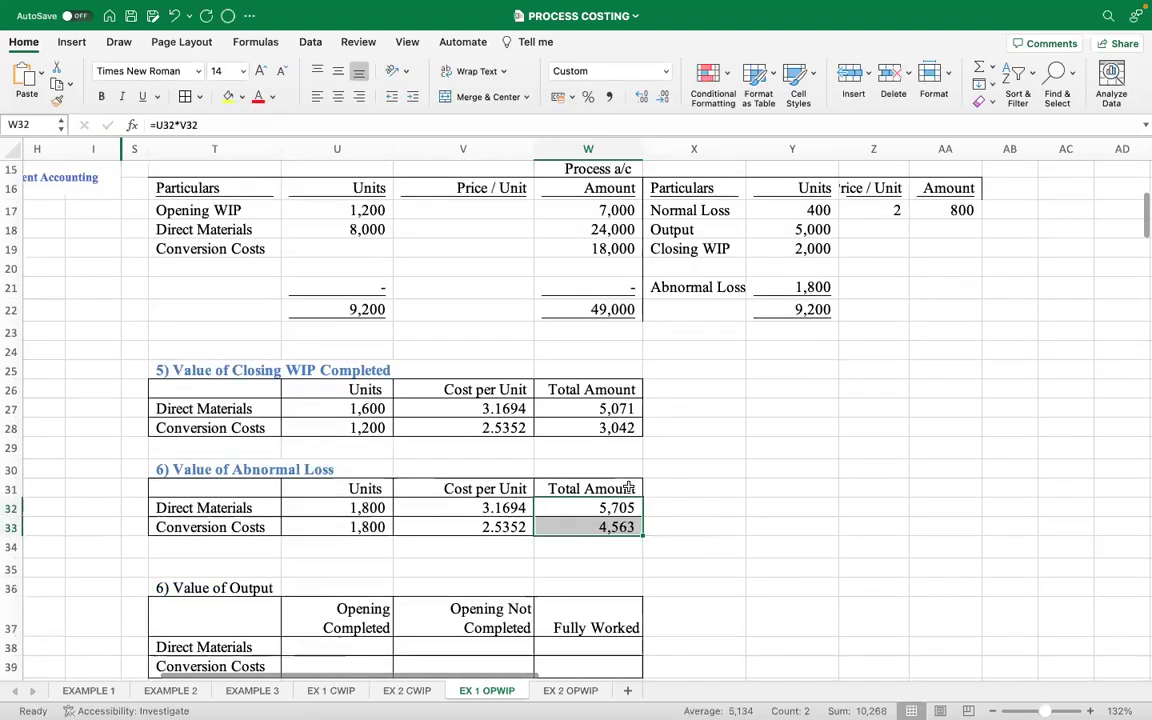
pyautogui.click(577, 443)
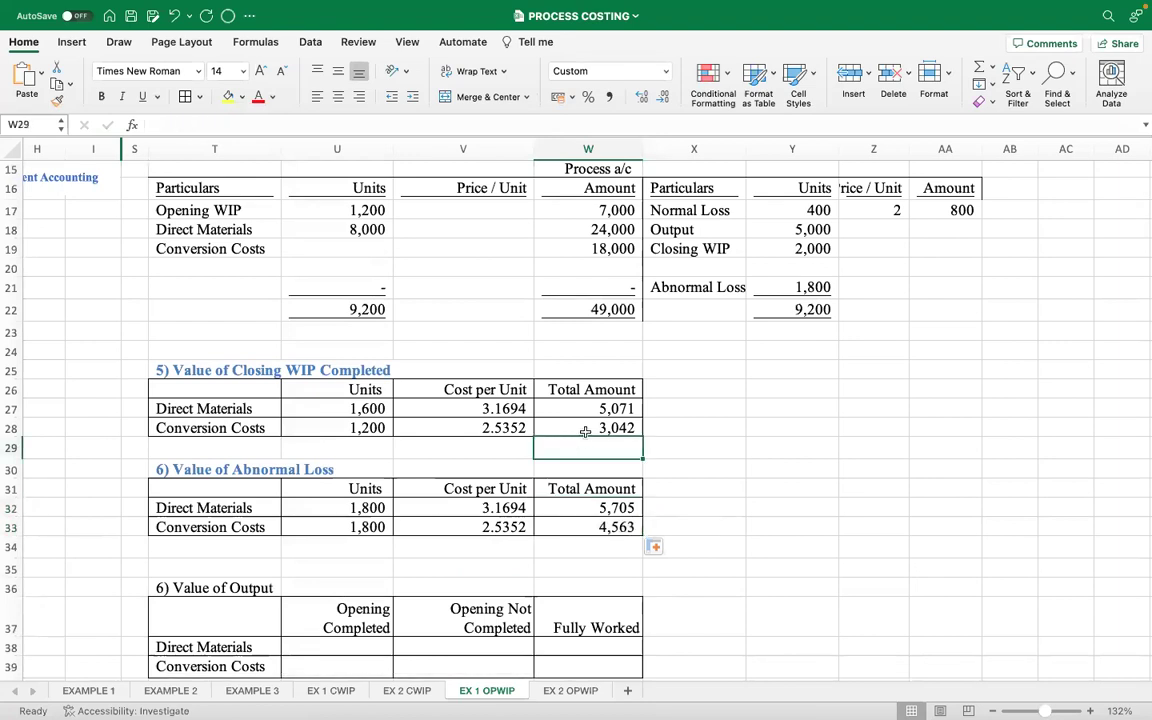
pyautogui.write('=')
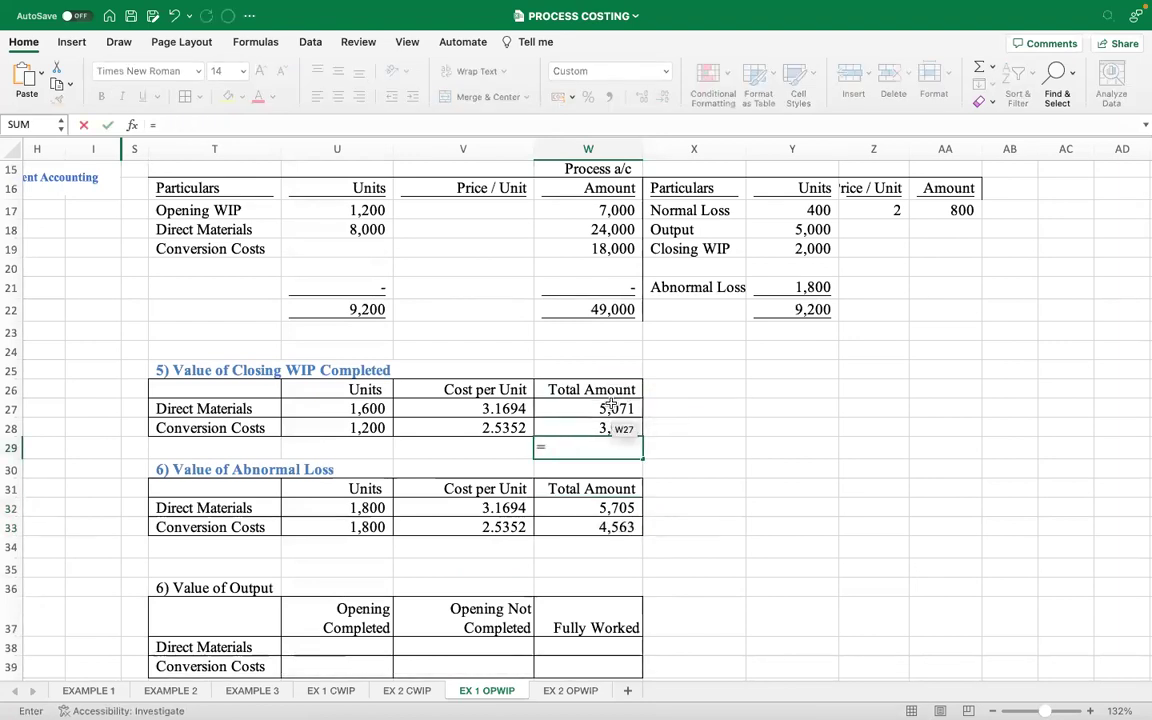
pyautogui.click(610, 408)
pyautogui.write('+')
pyautogui.click(615, 427)
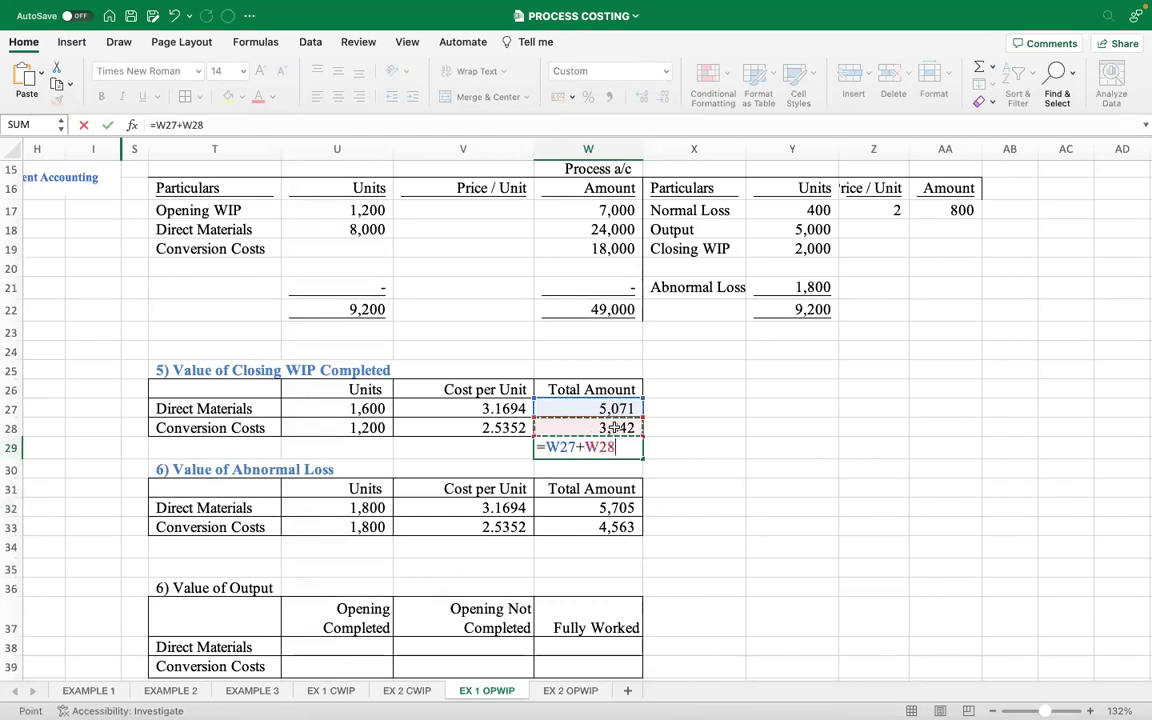
pyautogui.press('Return')
pyautogui.click(612, 447)
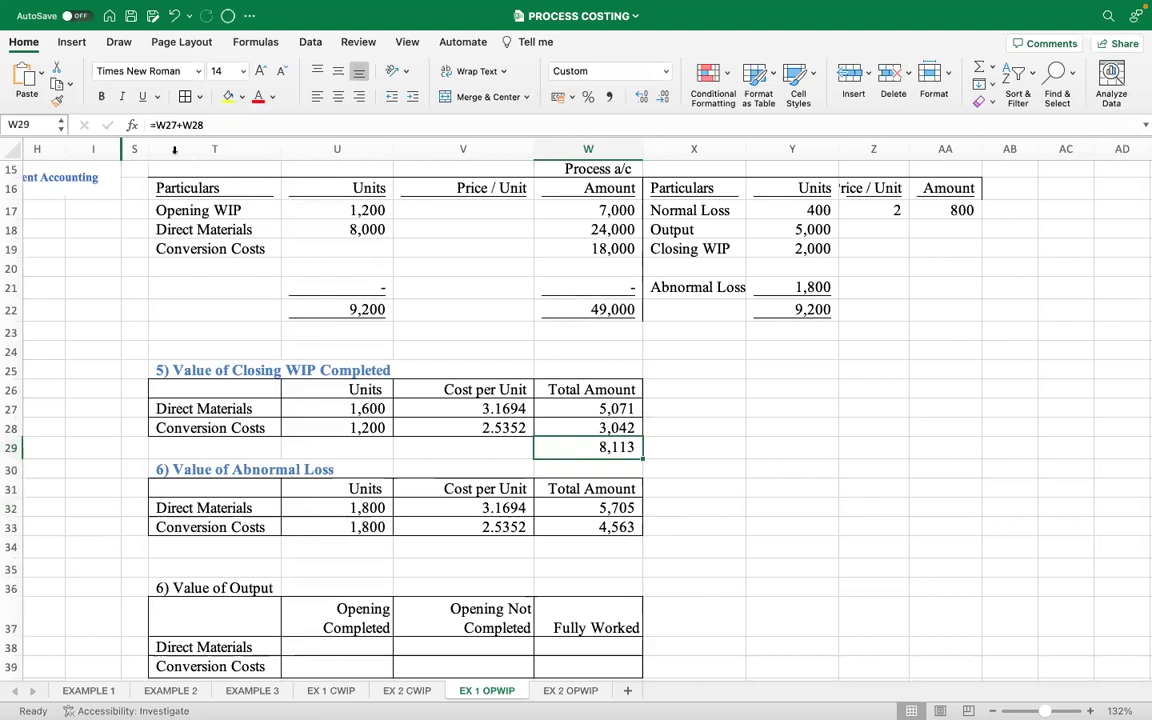
pyautogui.click(142, 96)
pyautogui.click(691, 387)
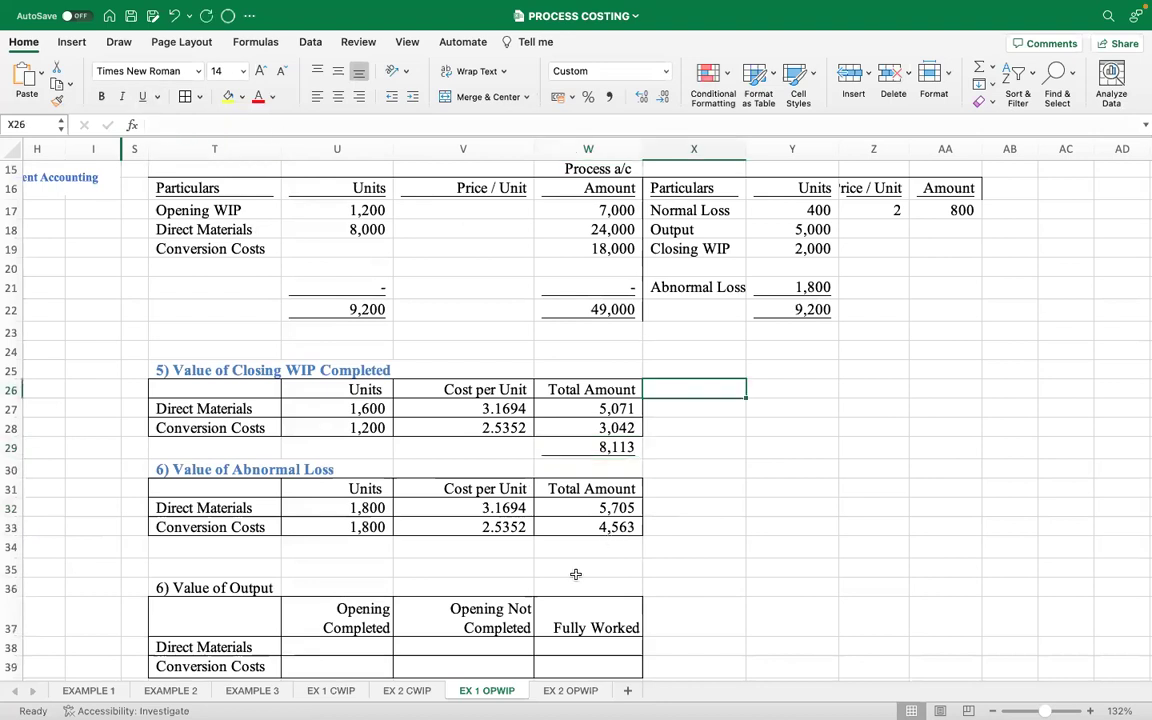
# Total the Value of Abnormal Loss in W34 with =W32+W33 and underline the result.
pyautogui.click(588, 545)
pyautogui.write('=')
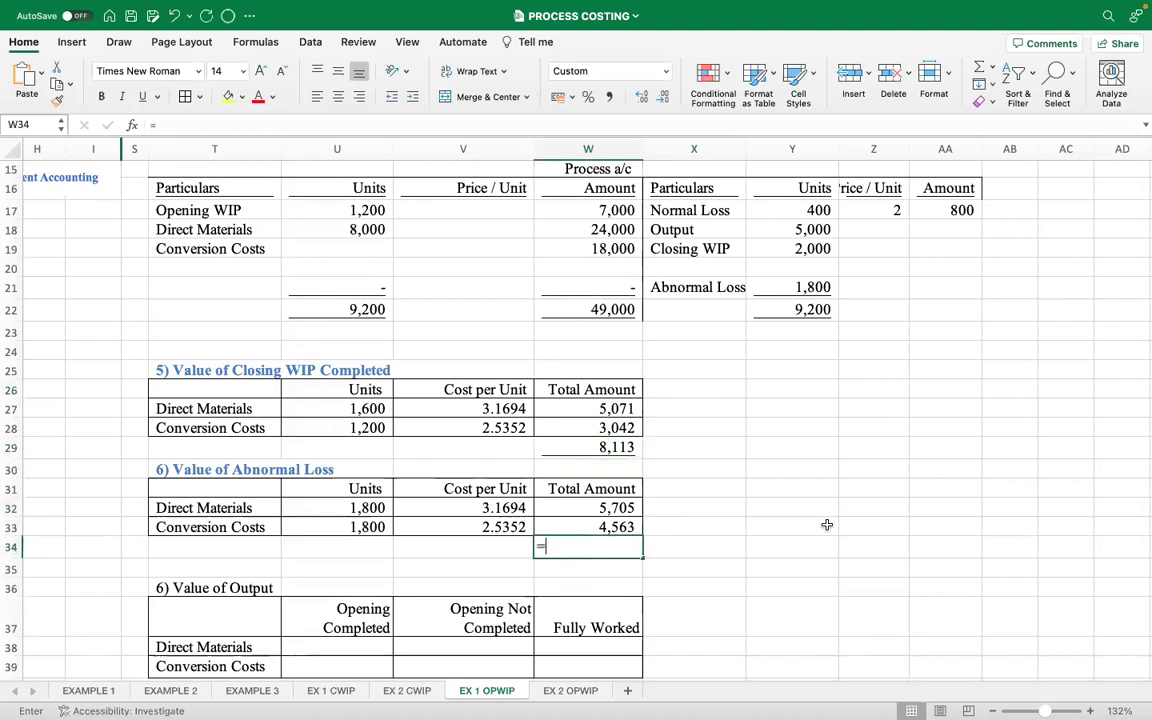
pyautogui.click(615, 507)
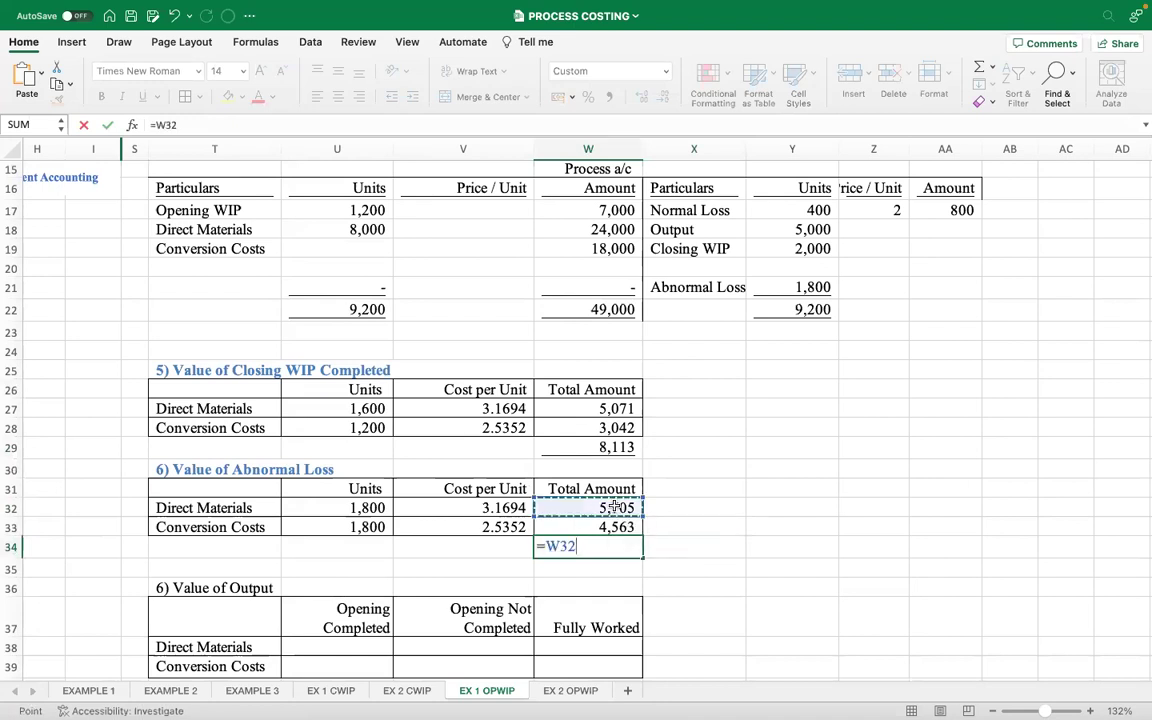
pyautogui.write('+')
pyautogui.click(607, 526)
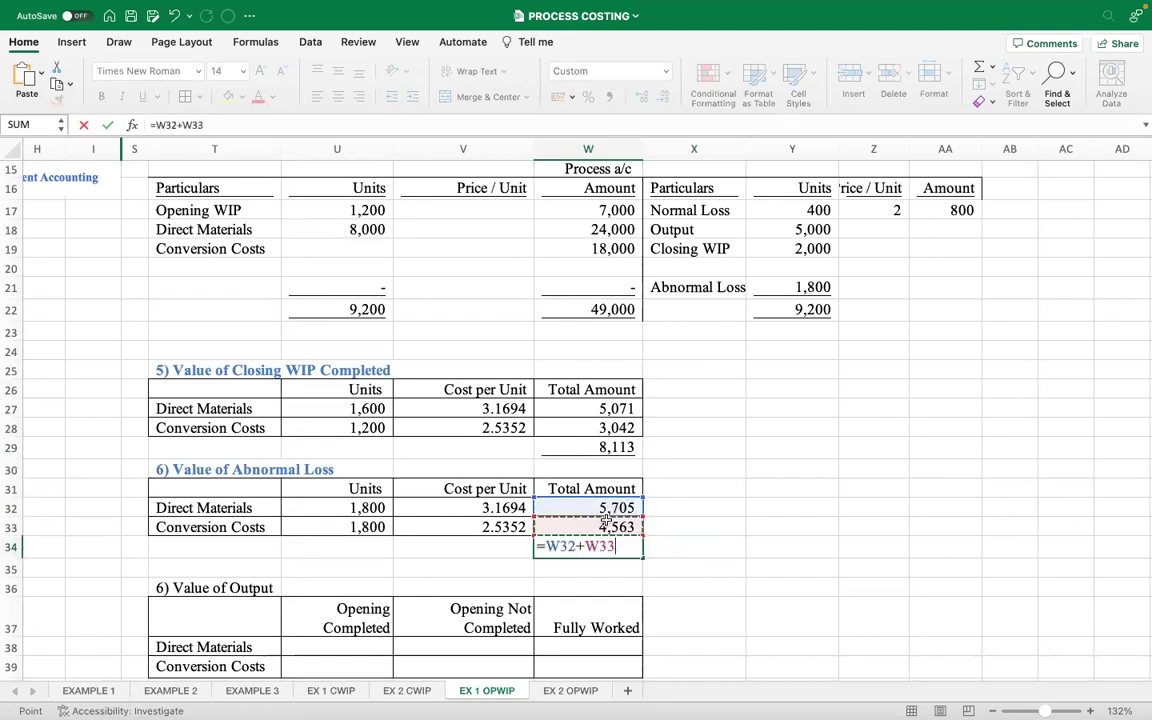
pyautogui.press('Return')
pyautogui.click(595, 547)
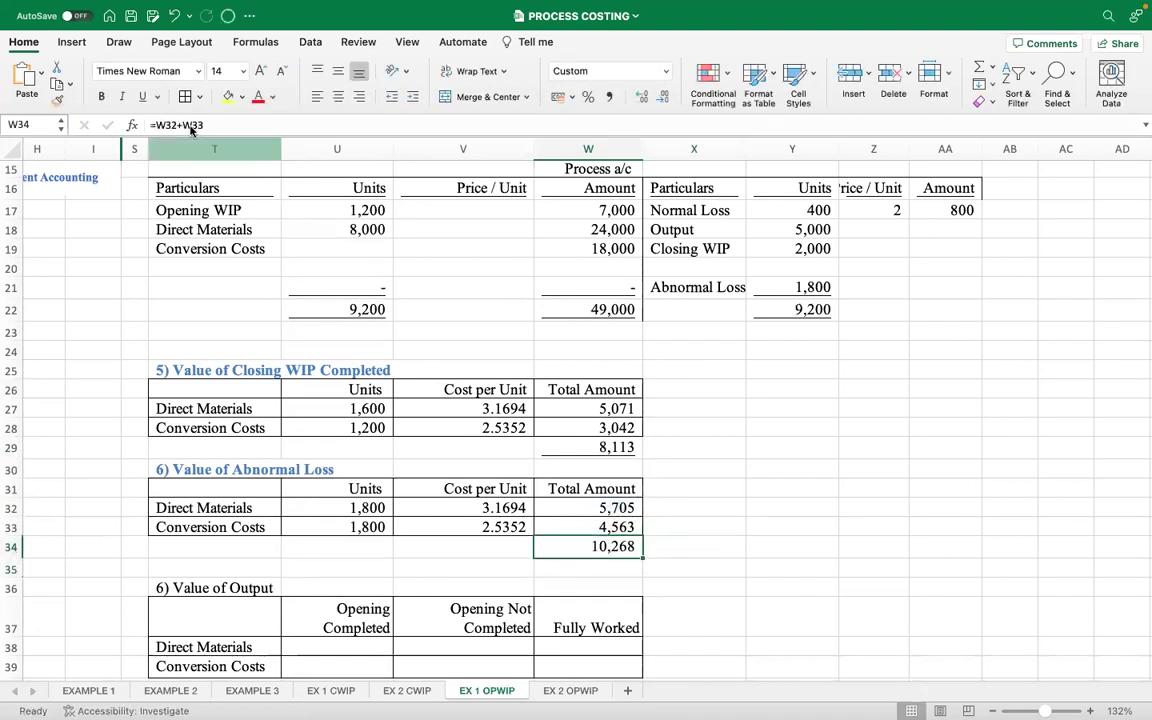
pyautogui.click(142, 96)
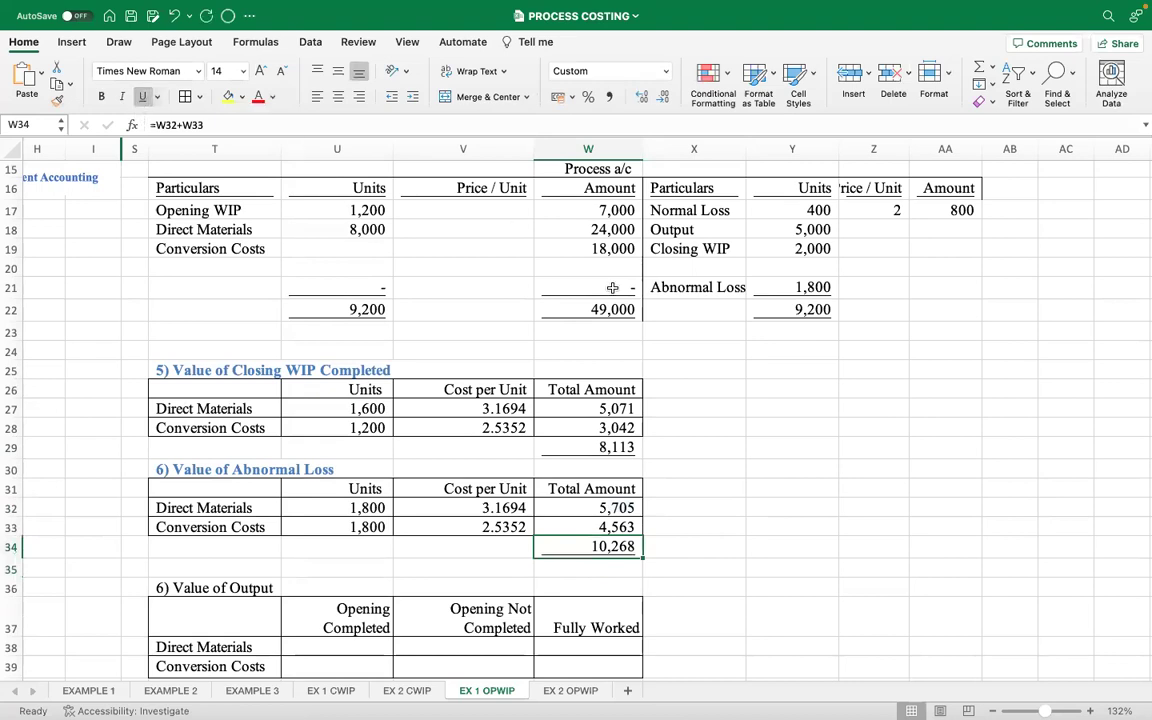
pyautogui.click(697, 509)
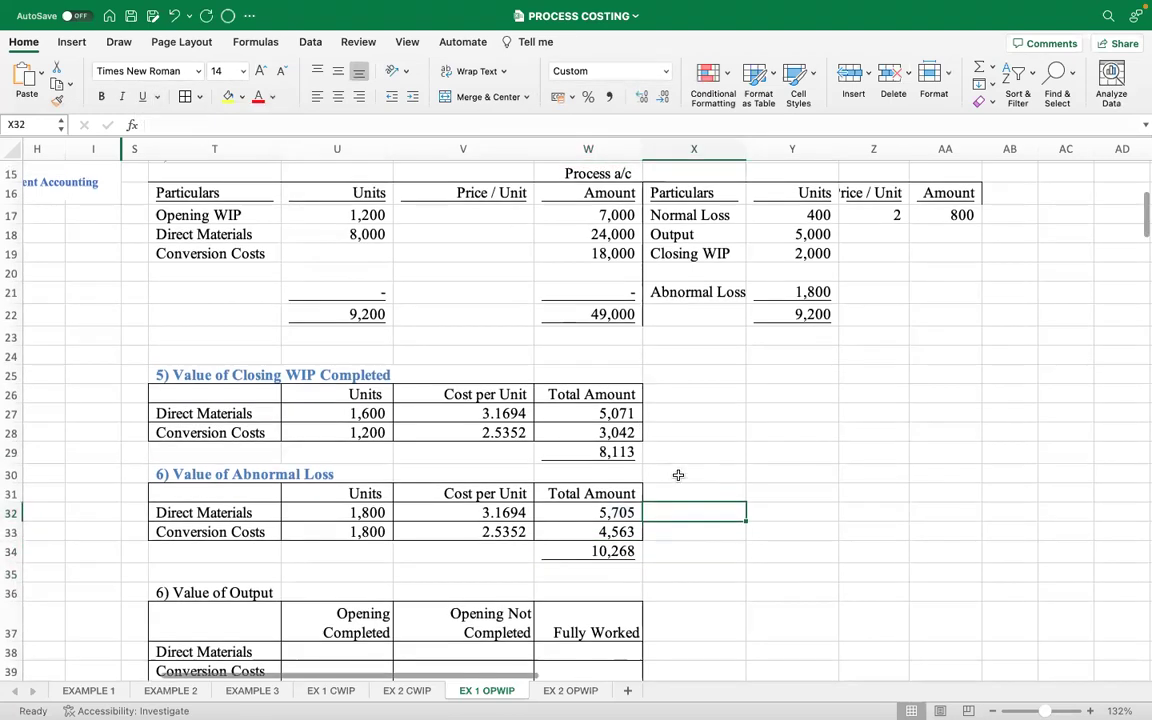
# Compare the closing WIP and abnormal loss valuations with the columns of the Equivalent Units Statement.
pyautogui.scroll(-3, 597, 470)
pyautogui.scroll(4, 500, 505)
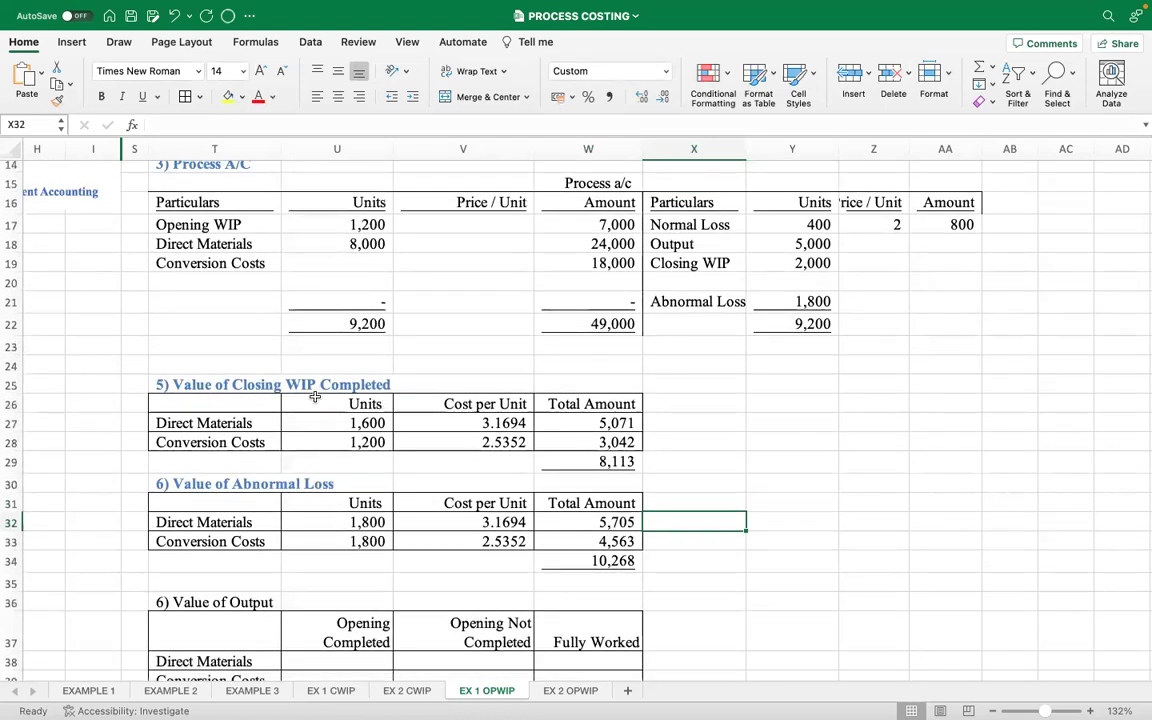
pyautogui.scroll(5, 334, 403)
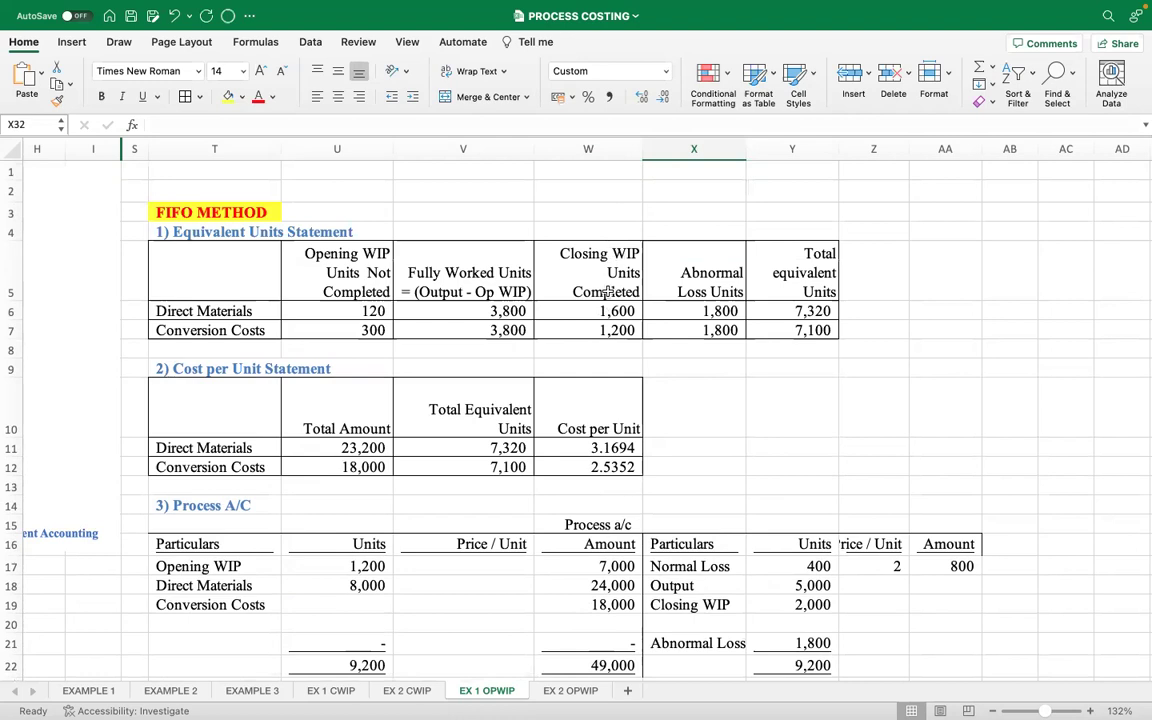
pyautogui.scroll(-6, 607, 292)
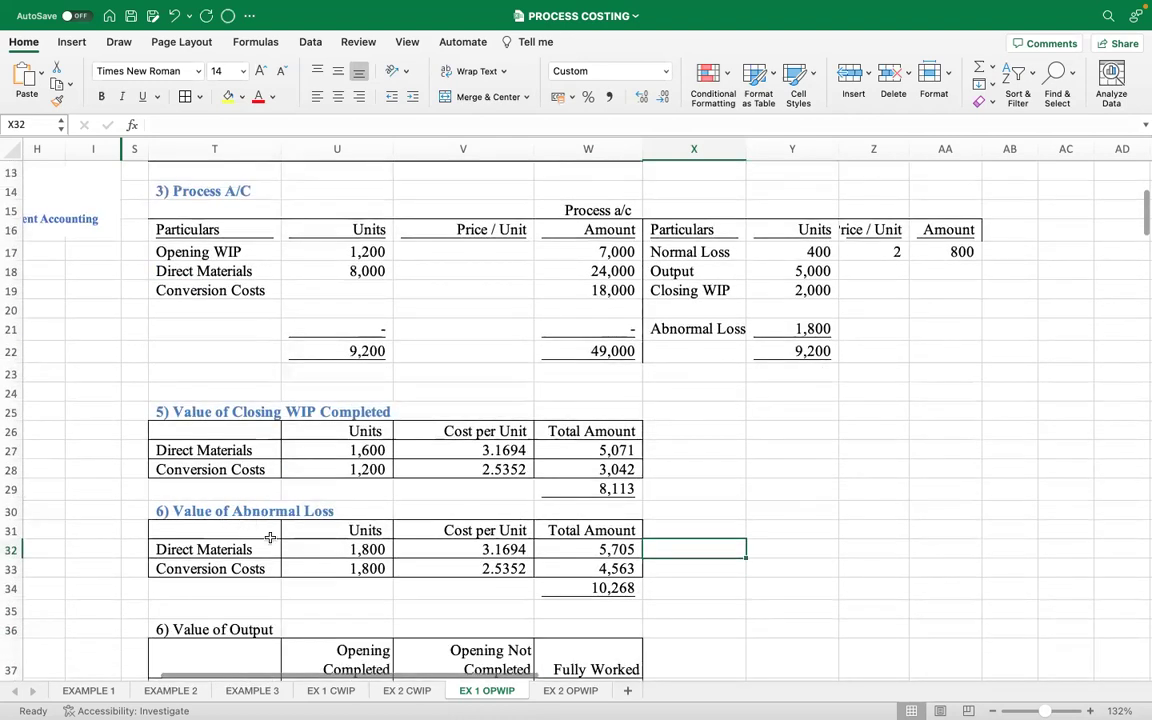
pyautogui.scroll(5, 570, 365)
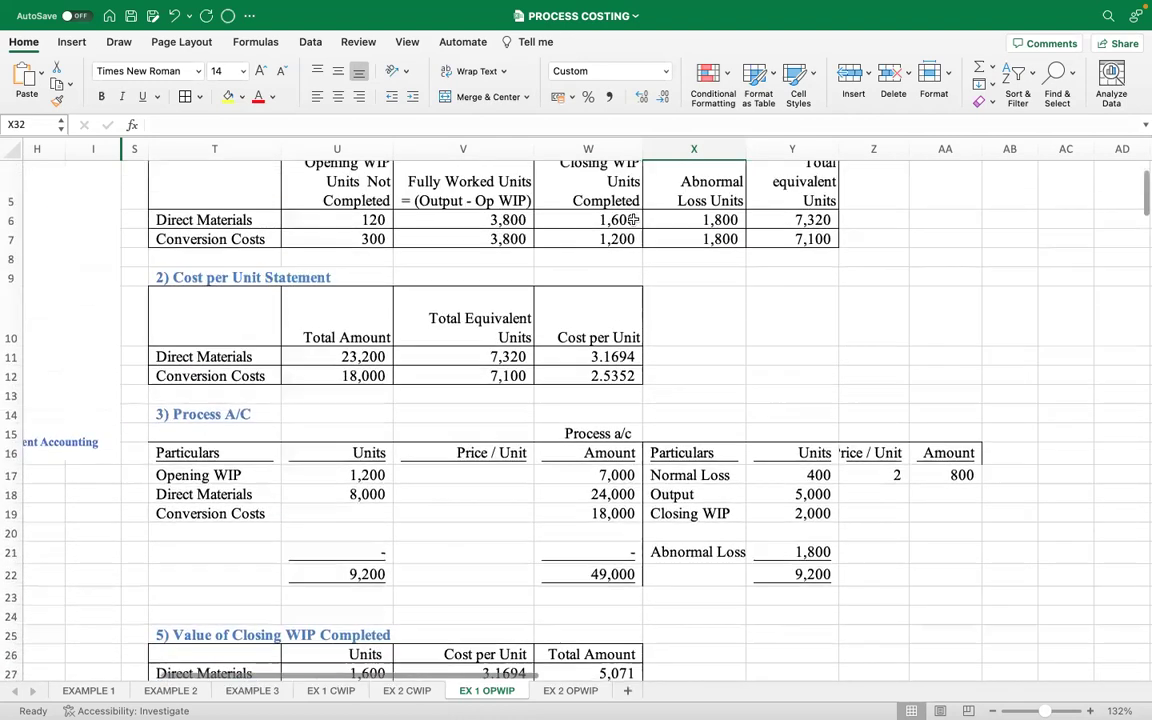
pyautogui.scroll(-6, 615, 303)
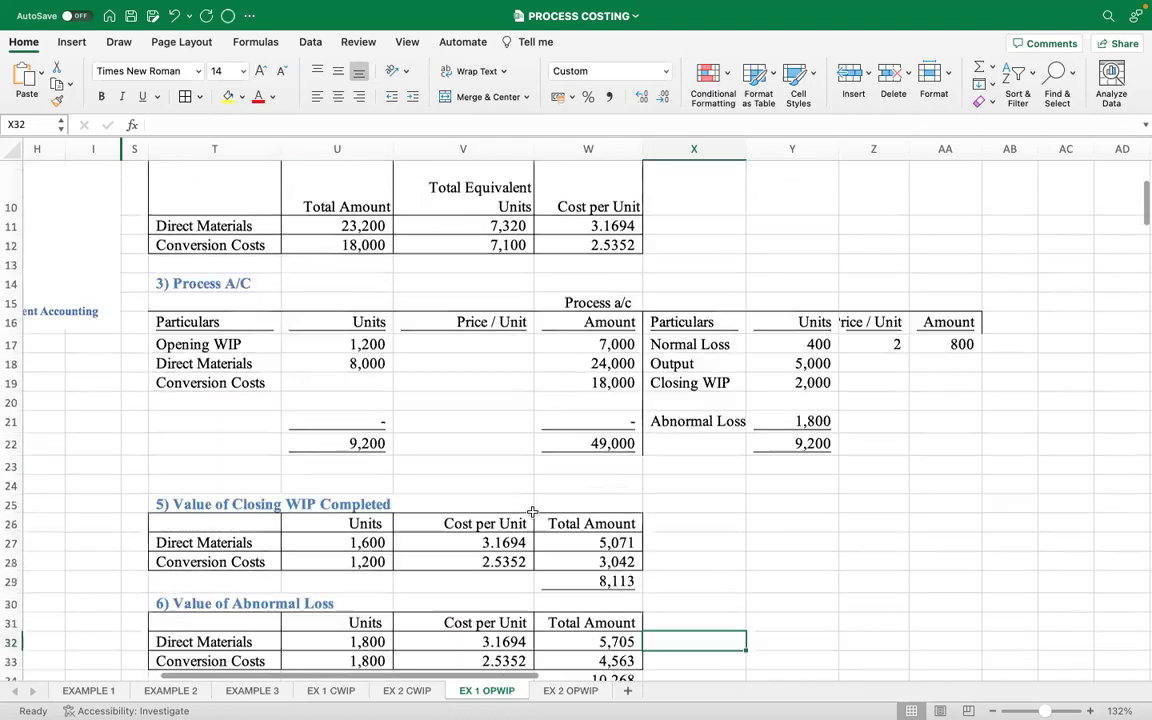
pyautogui.scroll(-3, 315, 392)
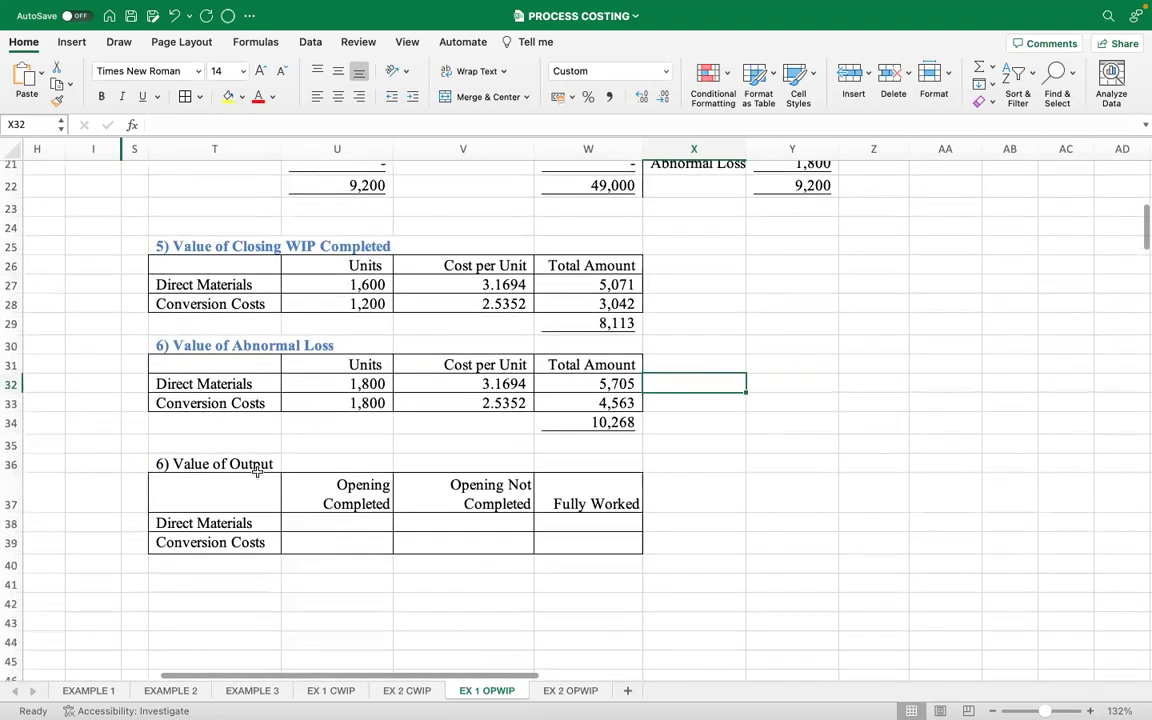
# Format the heading "6) Value of Output" in T36 as bold blue text like the other statement headings.
pyautogui.click(200, 464)
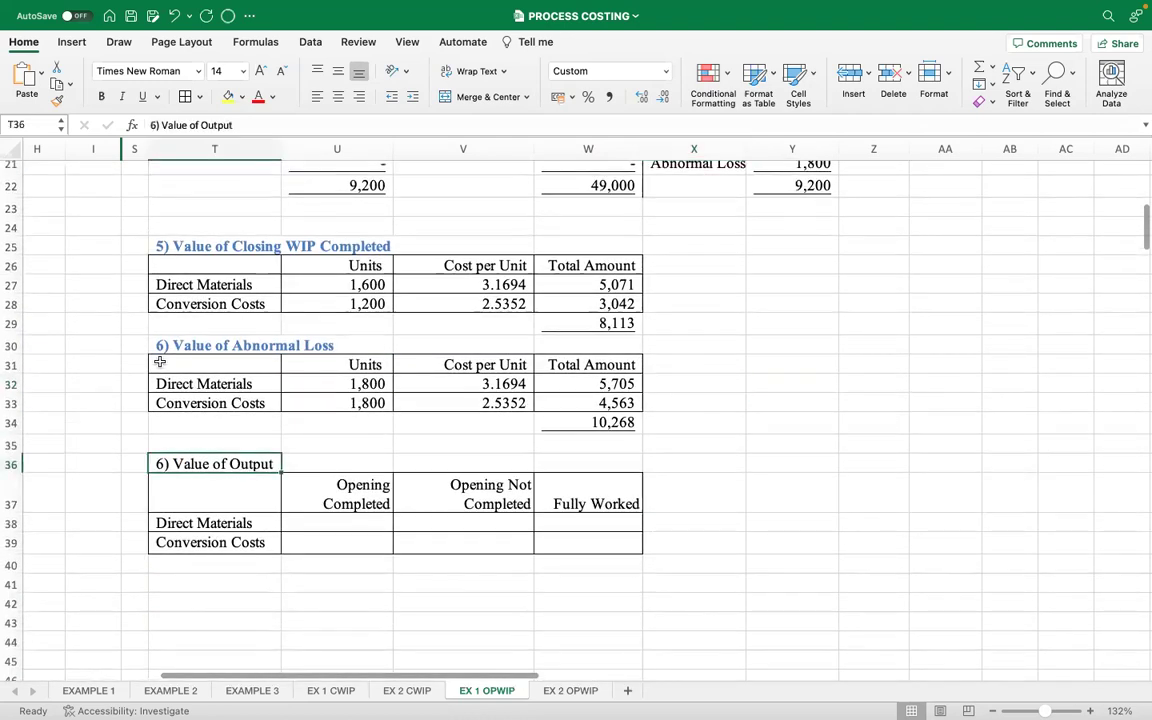
pyautogui.click(101, 96)
pyautogui.click(271, 97)
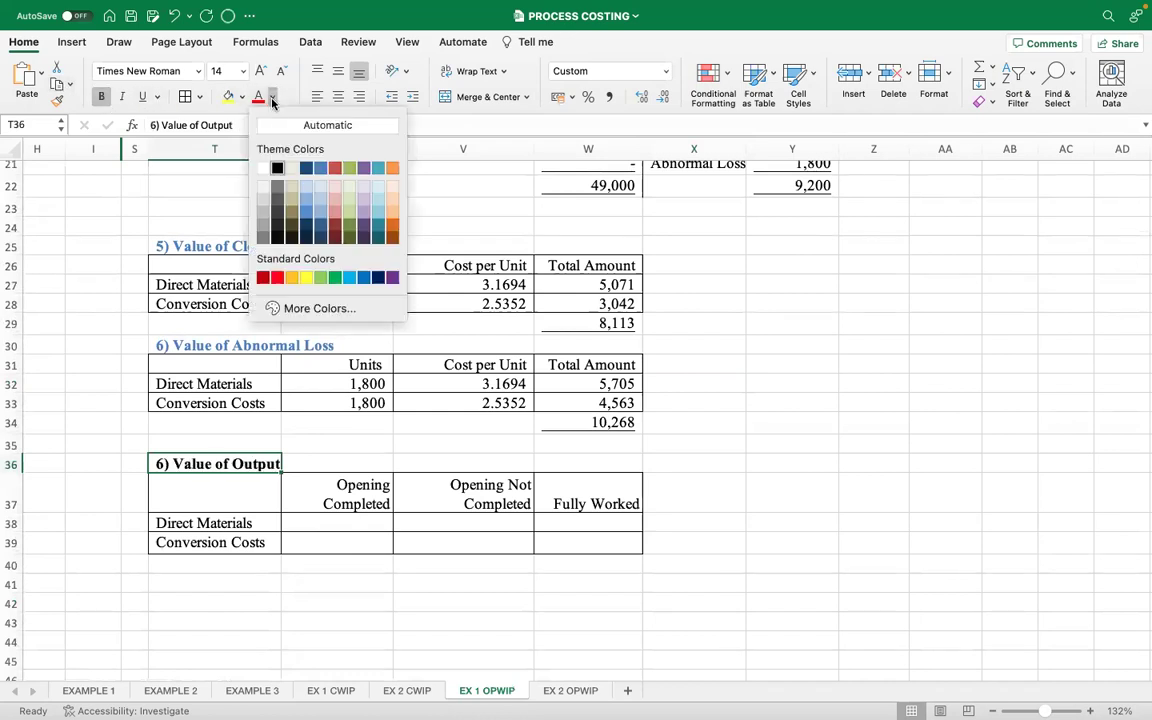
pyautogui.click(306, 168)
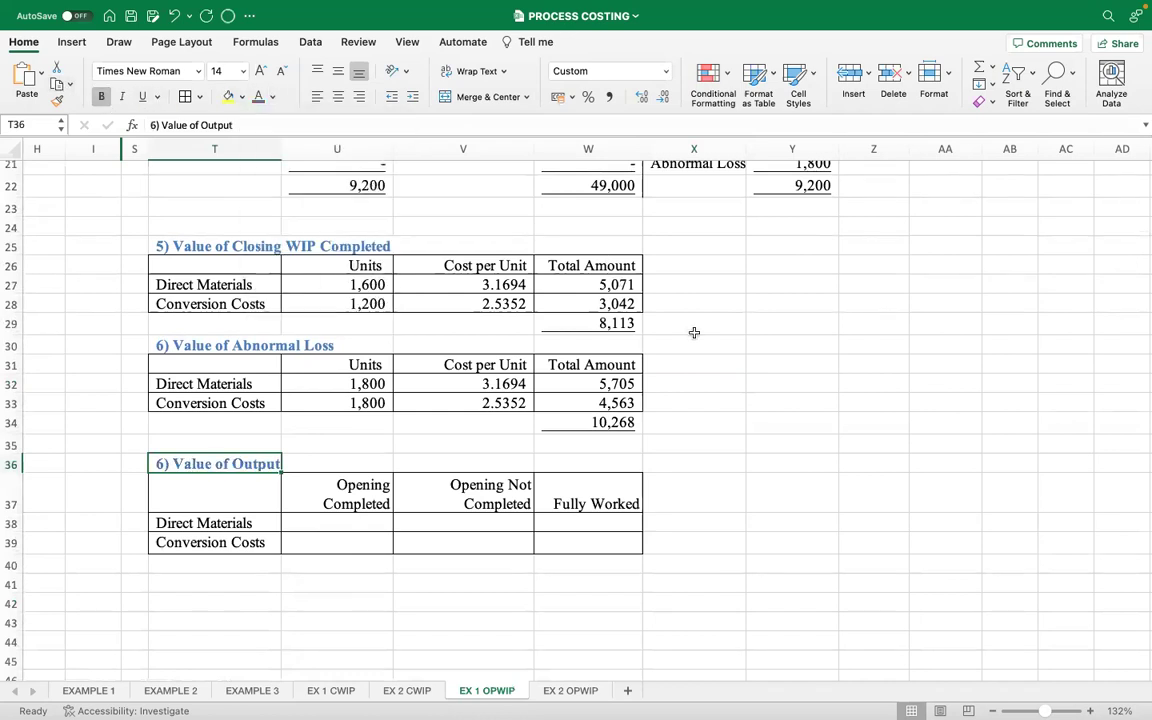
pyautogui.click(770, 344)
# Compare the Equivalent Units Statement with the Opening Completed, Opening Not Completed and Fully Worked columns of the Value of Output table.
pyautogui.scroll(5, 455, 514)
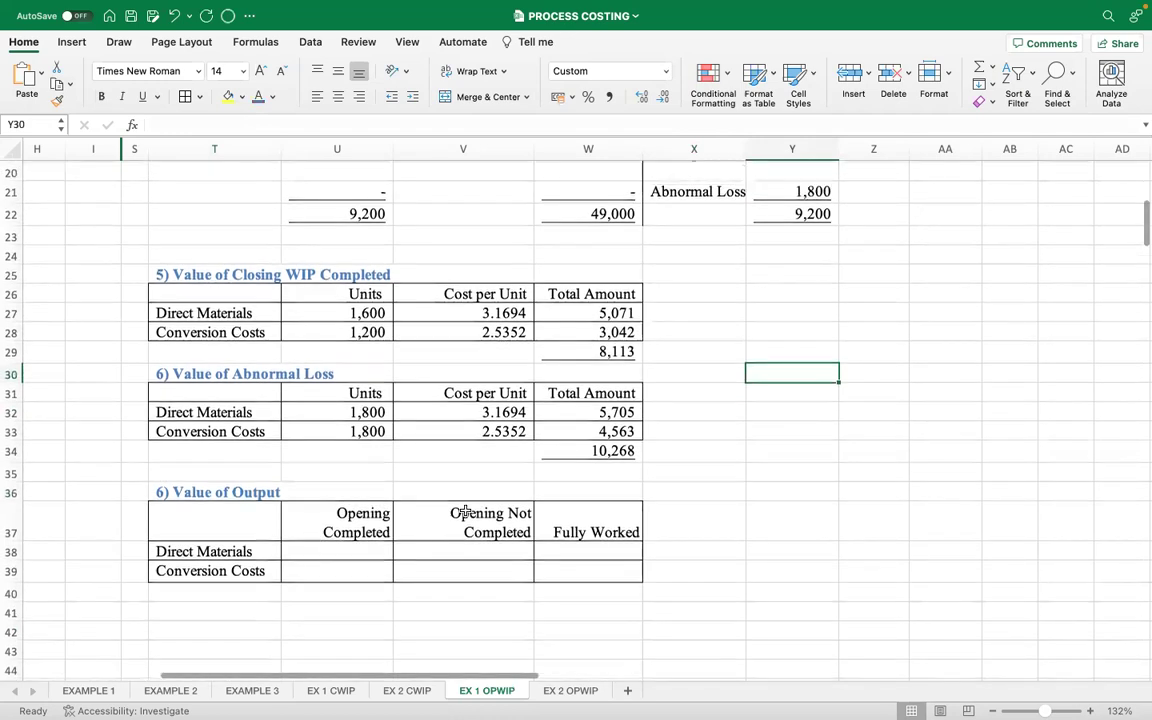
pyautogui.scroll(6, 595, 462)
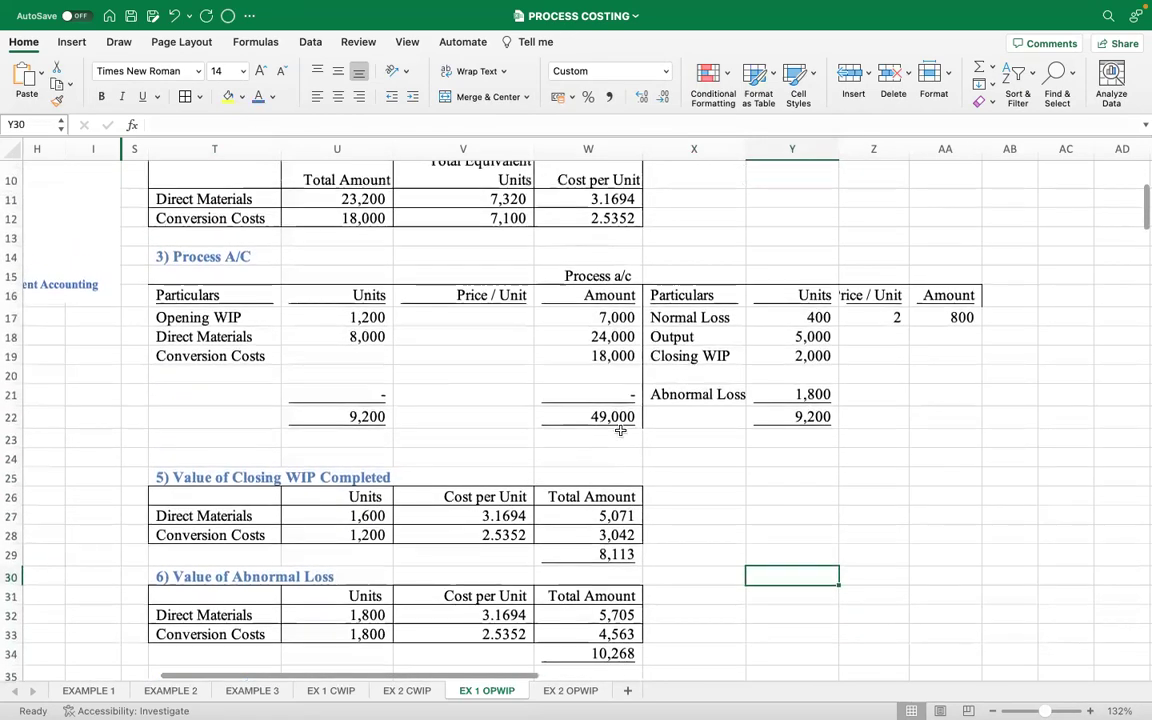
pyautogui.scroll(5, 625, 430)
pyautogui.scroll(3, 619, 417)
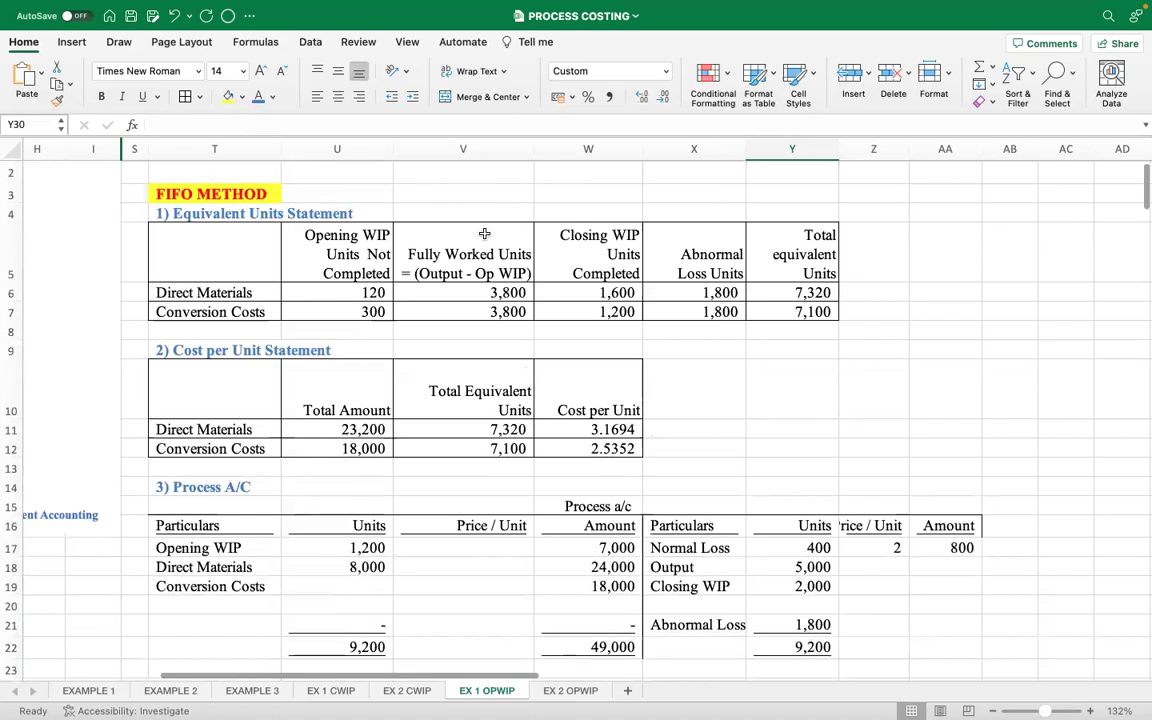
pyautogui.scroll(-10, 625, 282)
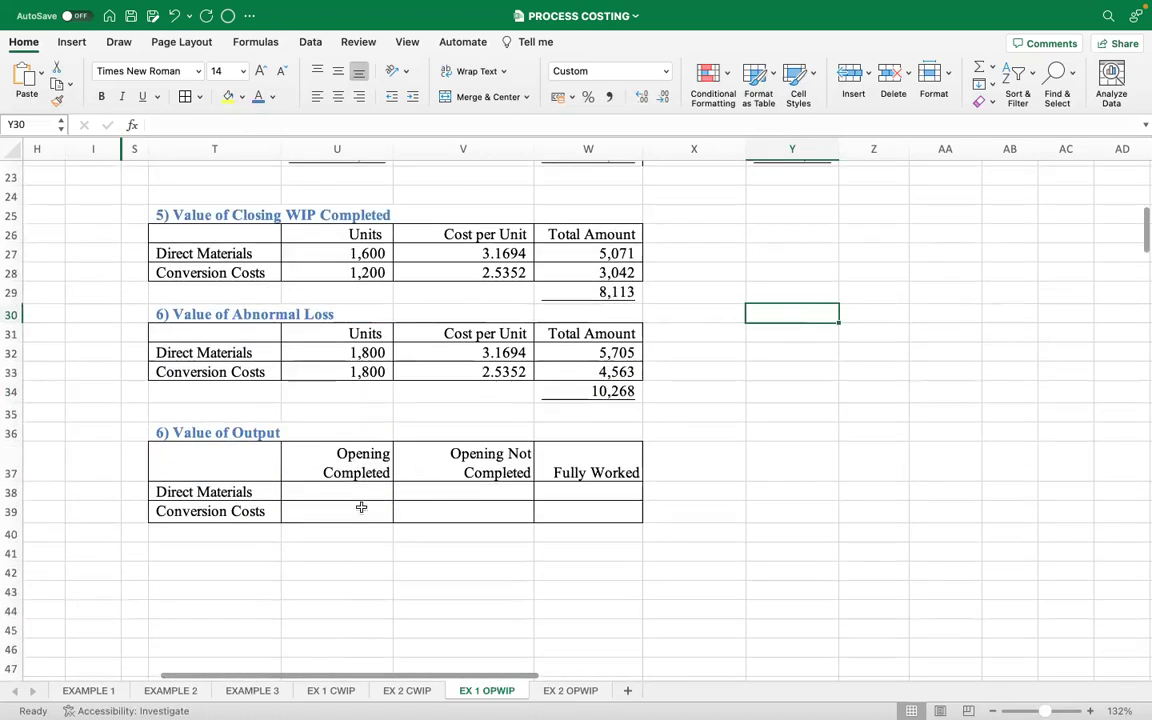
pyautogui.click(326, 467)
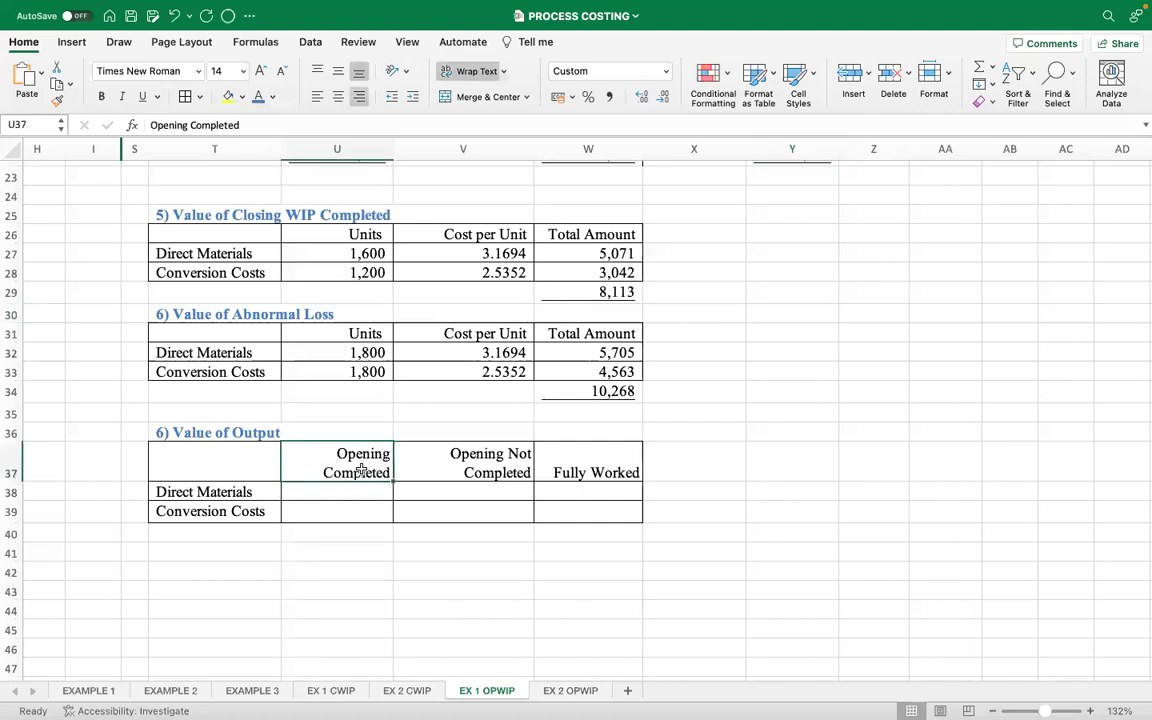
pyautogui.click(476, 470)
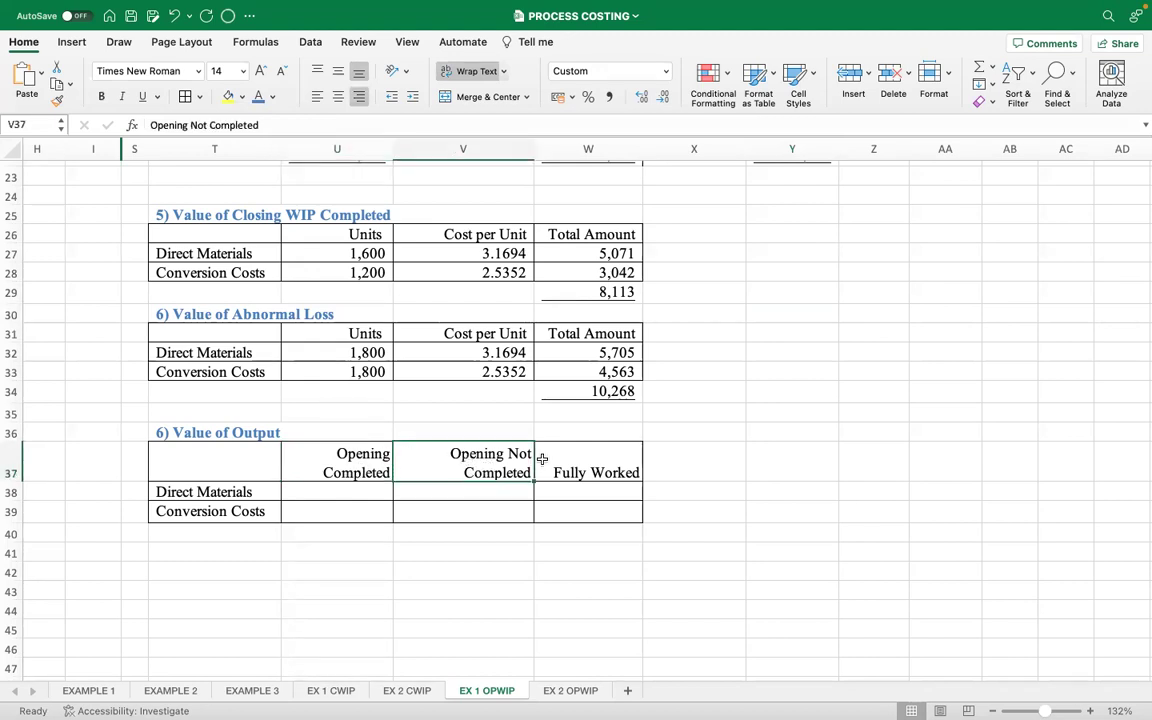
pyautogui.click(581, 448)
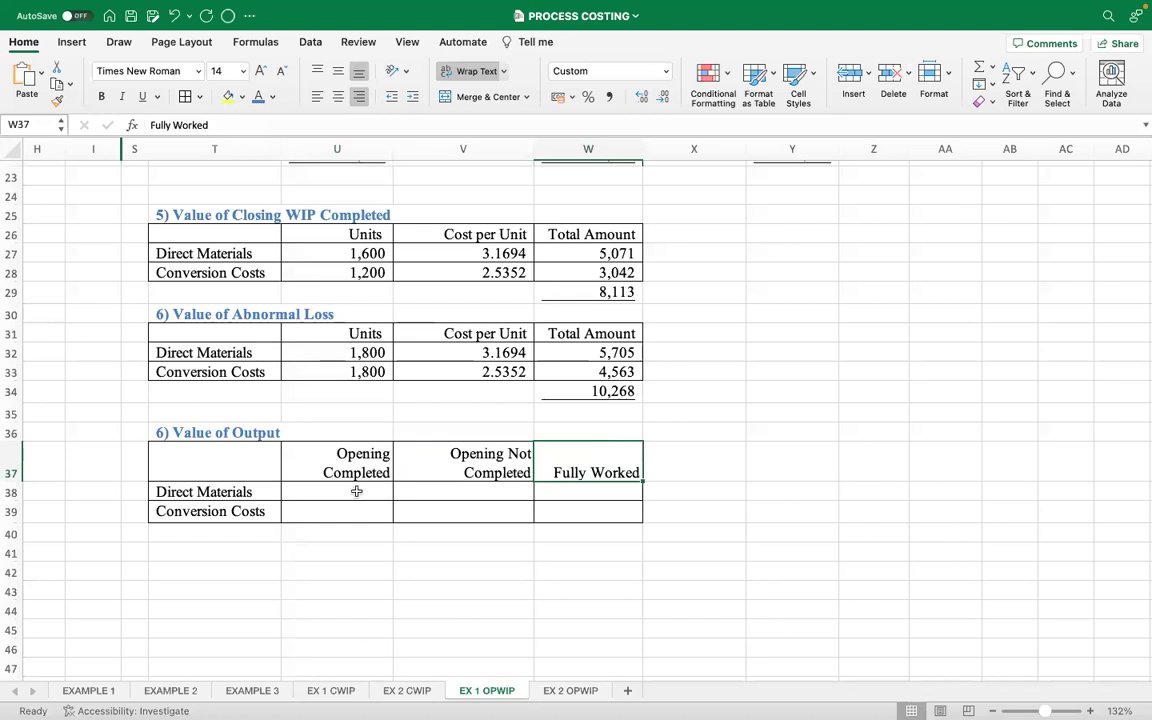
# Enter the Opening Completed costs from the example's opening WIP data: 4000 for Direct Materials in U38 and 3000 for Conversion Costs in U39.
pyautogui.moveTo(277, 679)
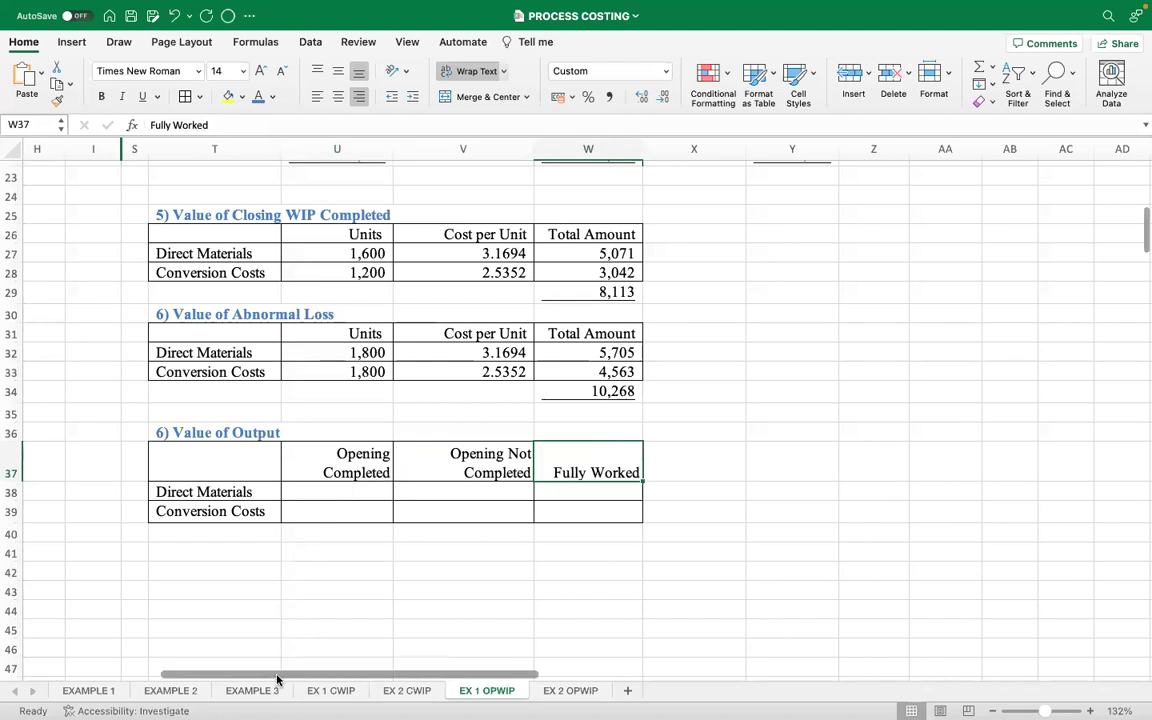
pyautogui.hscroll(-5, 277, 679)
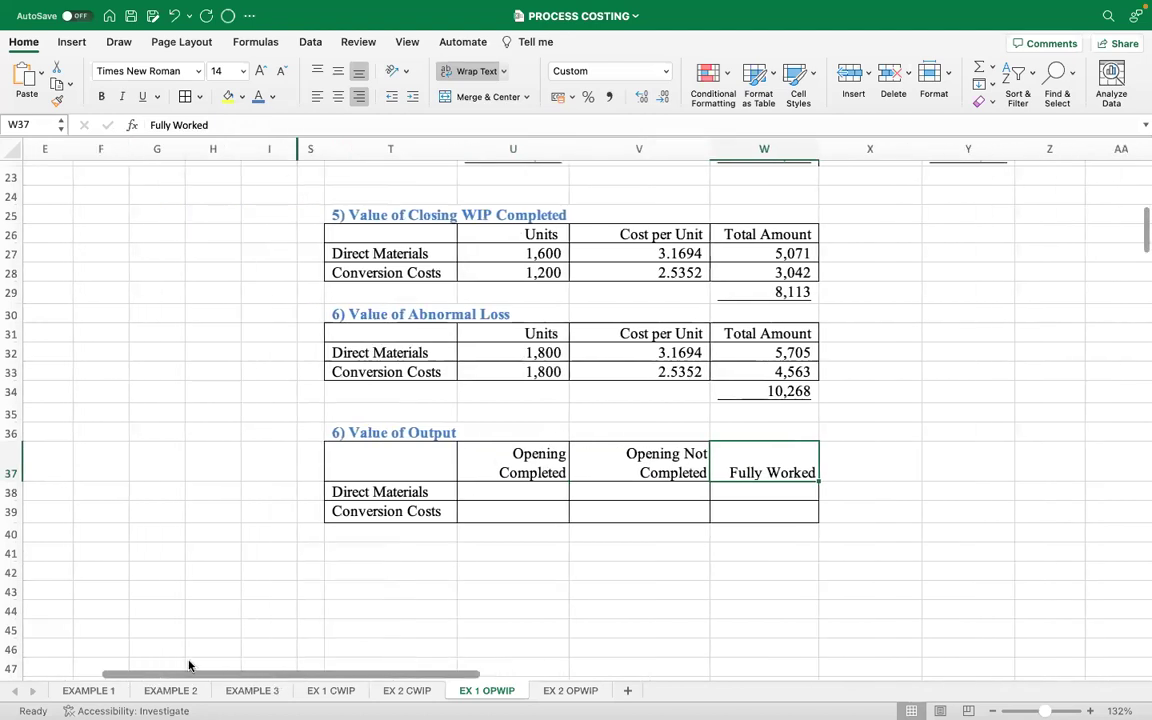
pyautogui.scroll(5, 141, 519)
pyautogui.scroll(5, 221, 462)
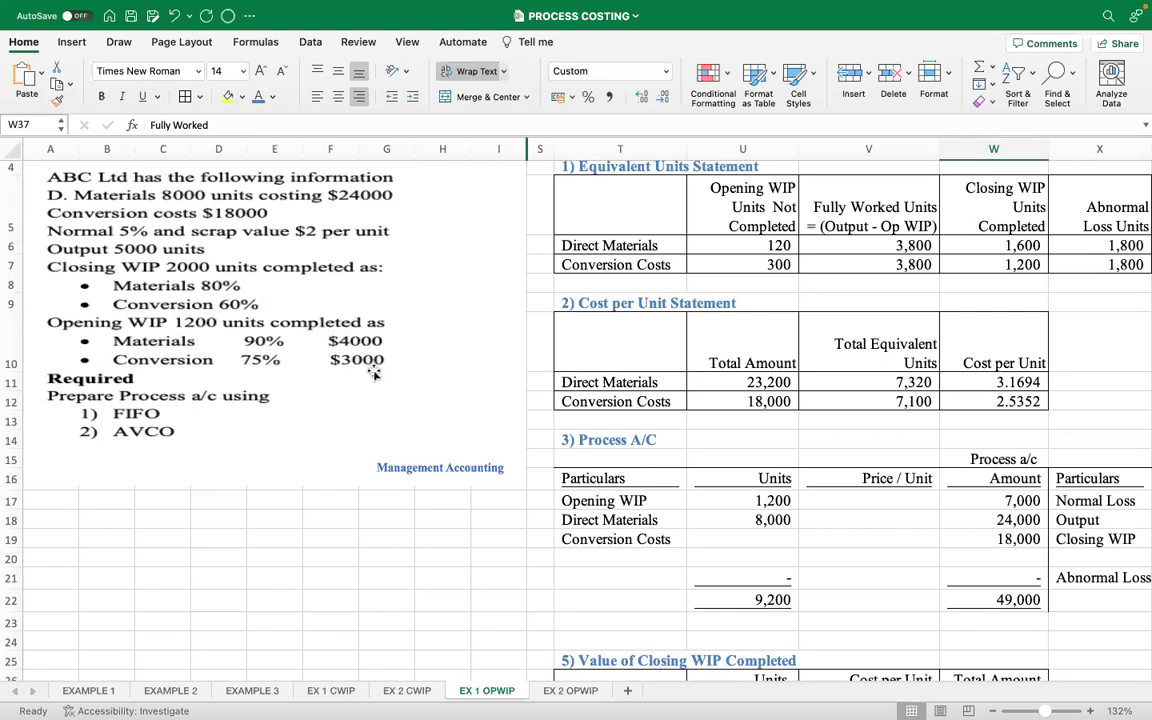
pyautogui.scroll(-15, 756, 324)
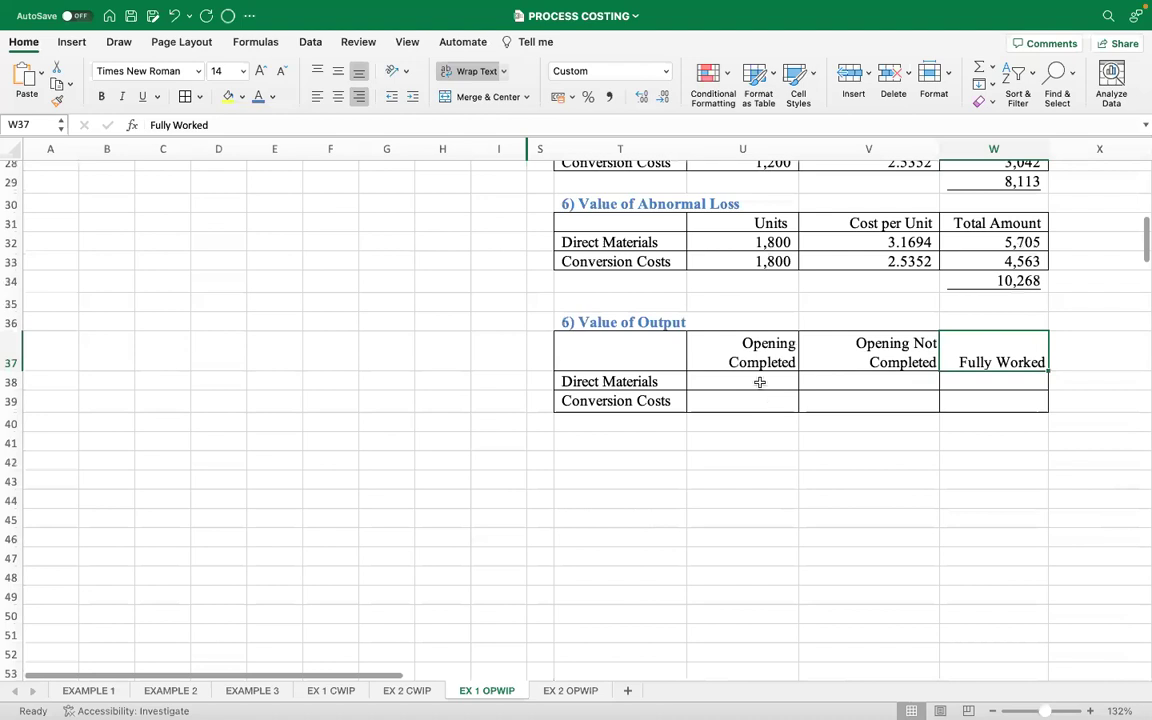
pyautogui.click(755, 378)
pyautogui.write('4000')
pyautogui.press('Return')
pyautogui.write('3000')
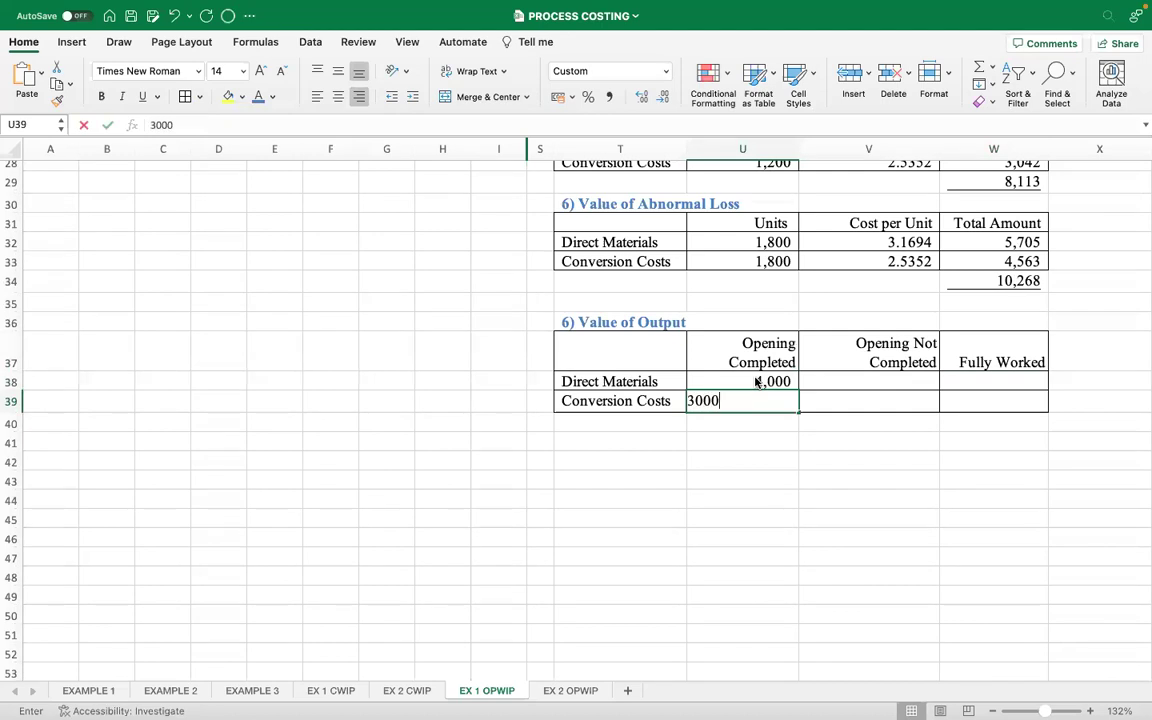
pyautogui.press('Return')
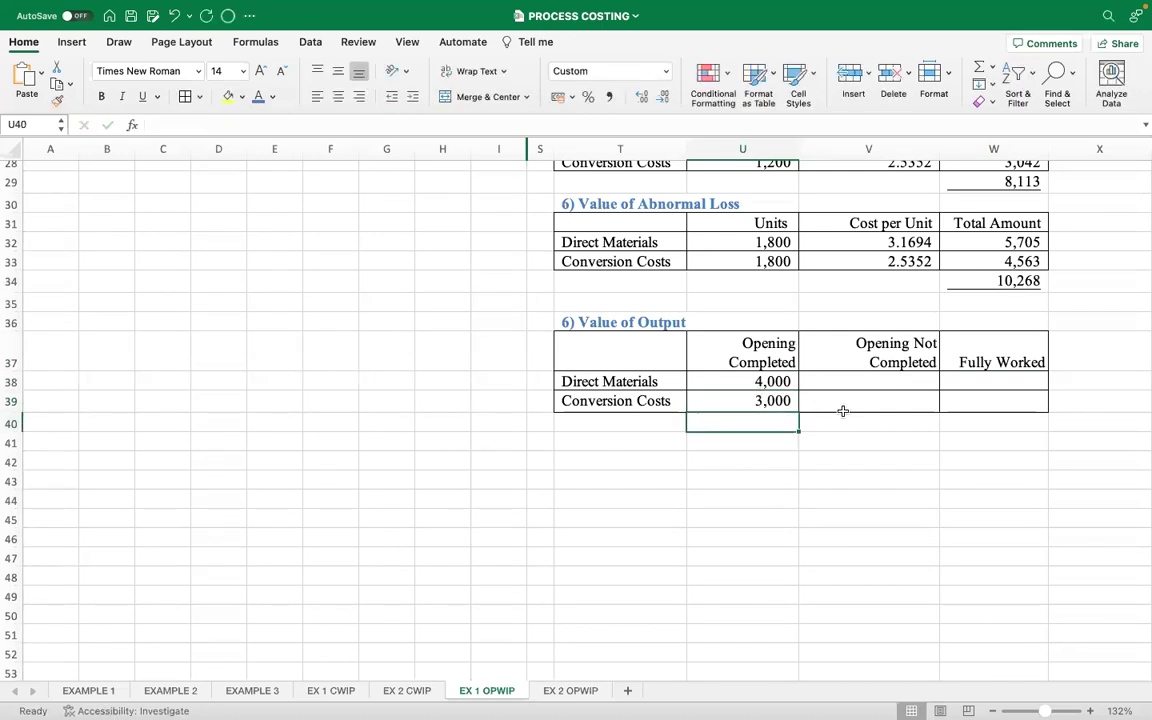
# Calculate the Opening Not Completed value of Direct Materials in V38 with =U6*W11.
pyautogui.scroll(2, 844, 414)
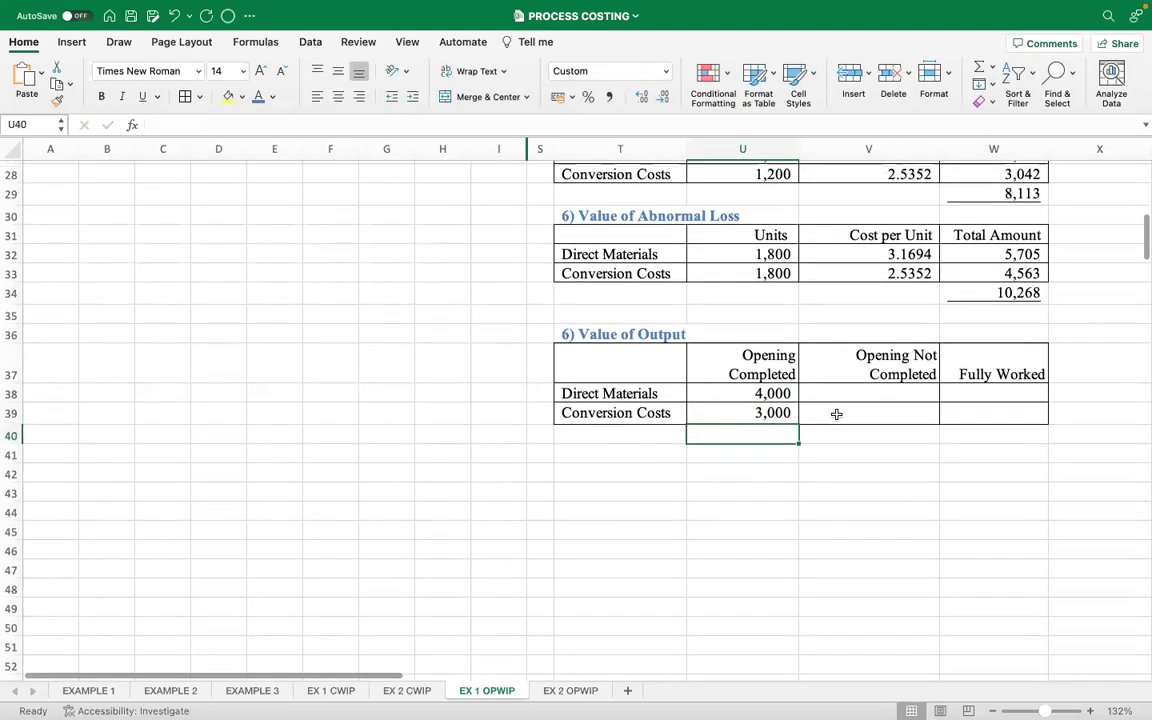
pyautogui.scroll(3, 838, 412)
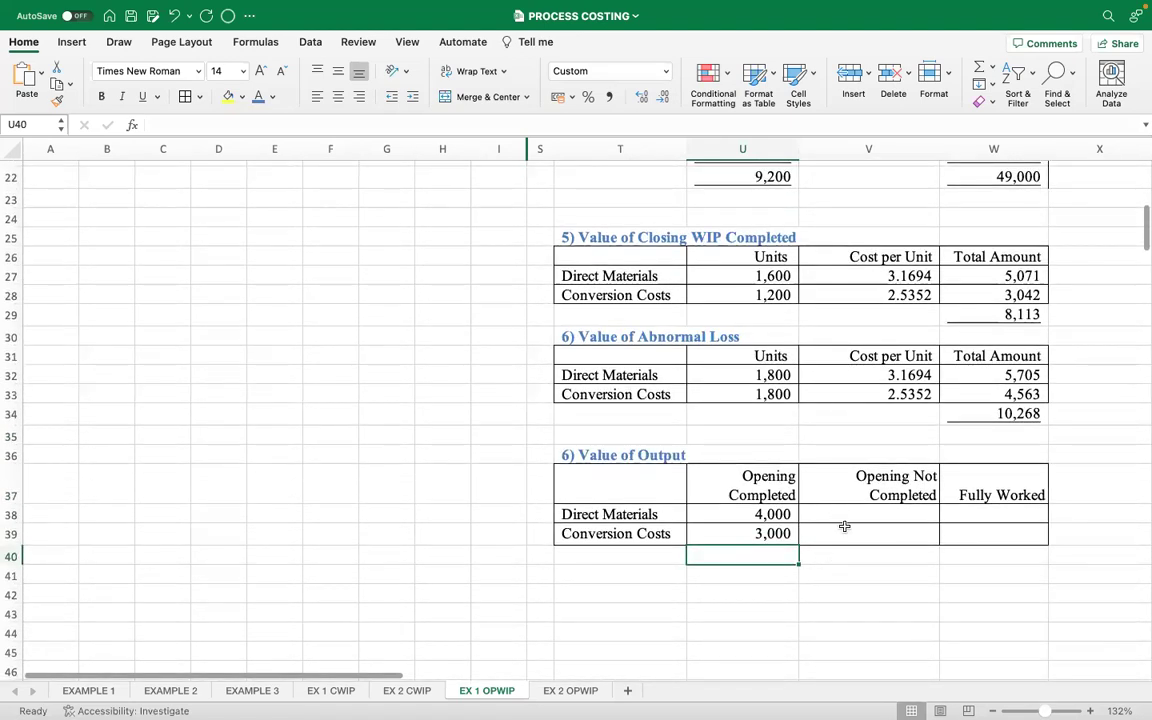
pyautogui.scroll(2, 872, 500)
pyautogui.moveTo(380, 673); pyautogui.dragTo(478, 676)
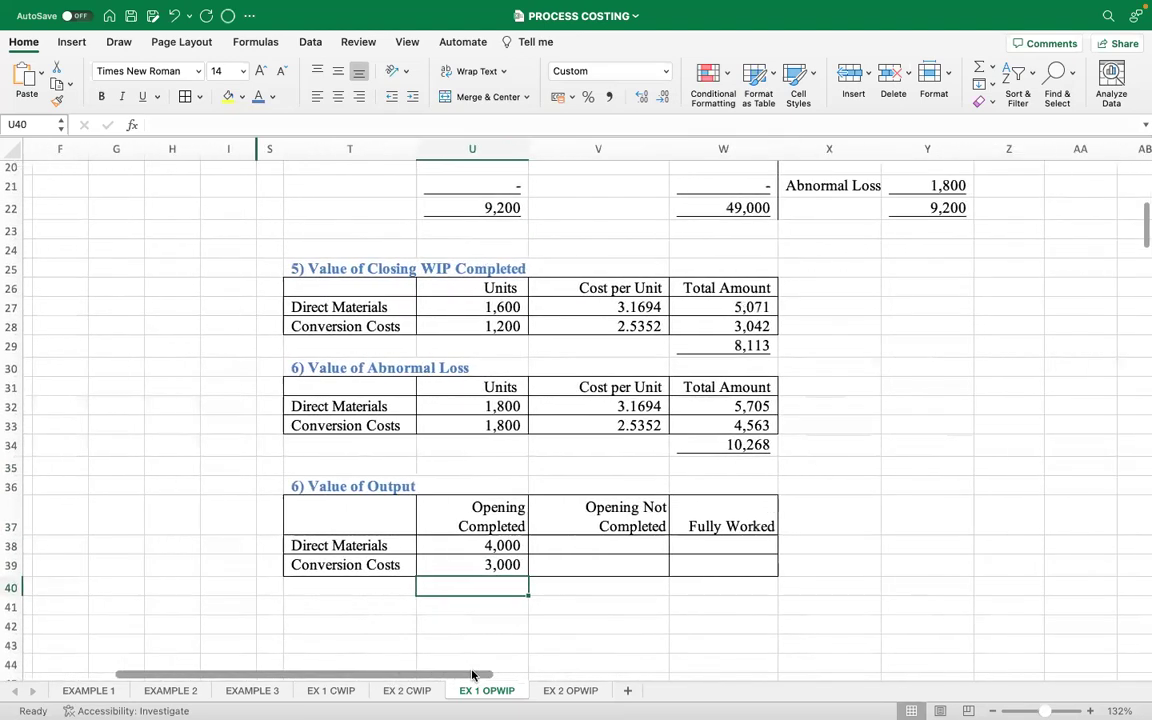
pyautogui.click(588, 547)
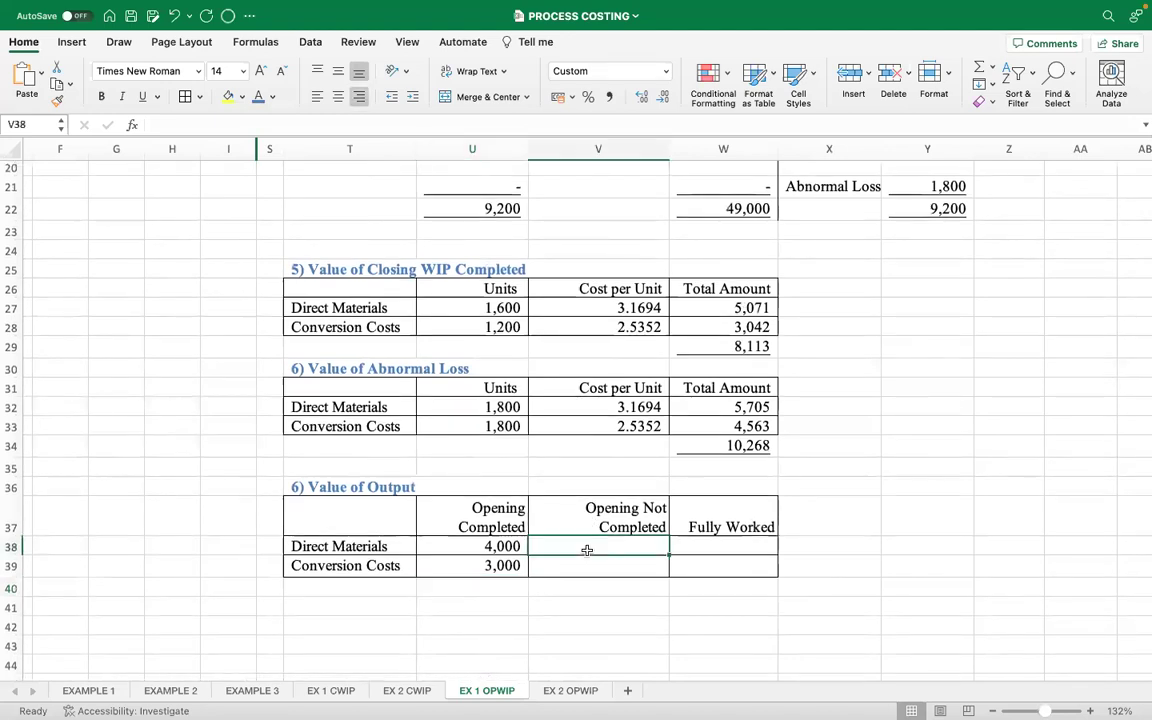
pyautogui.write('=')
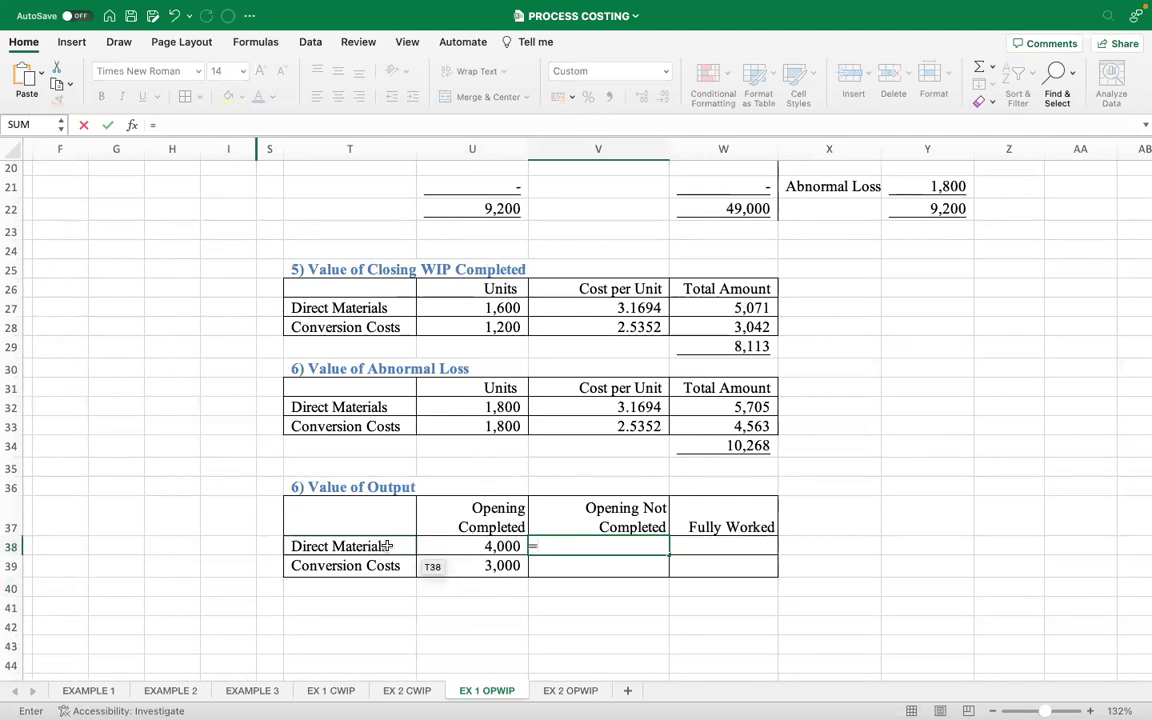
pyautogui.scroll(4, 620, 373)
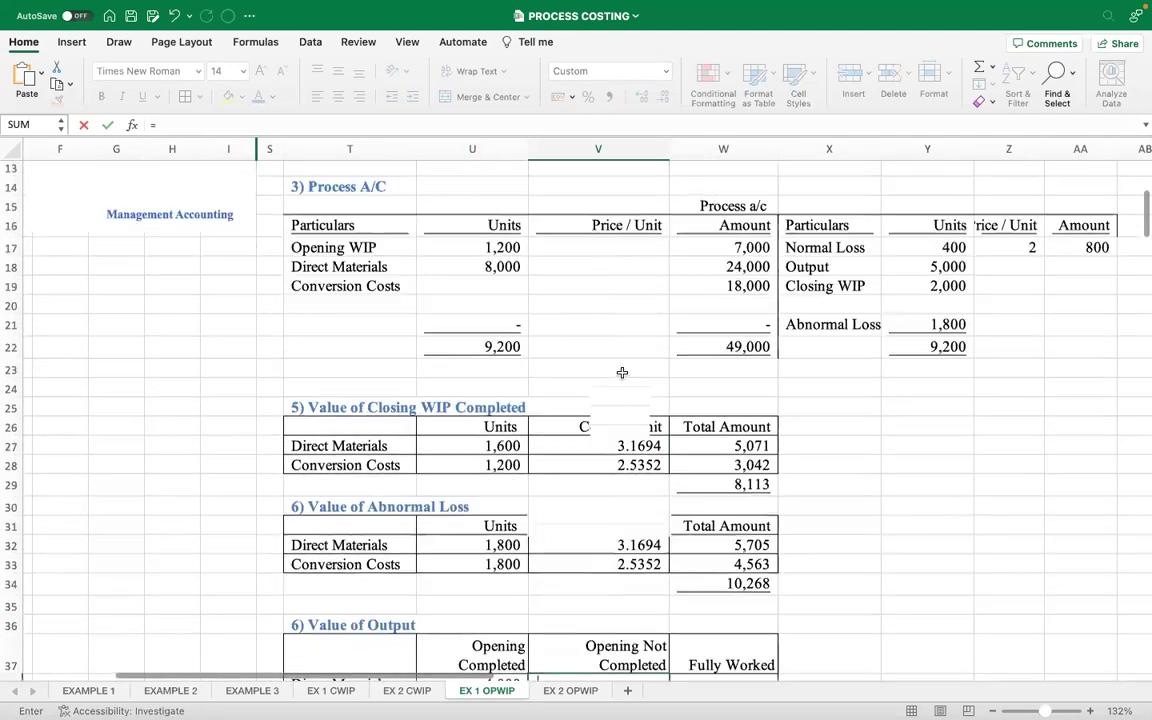
pyautogui.scroll(4, 623, 372)
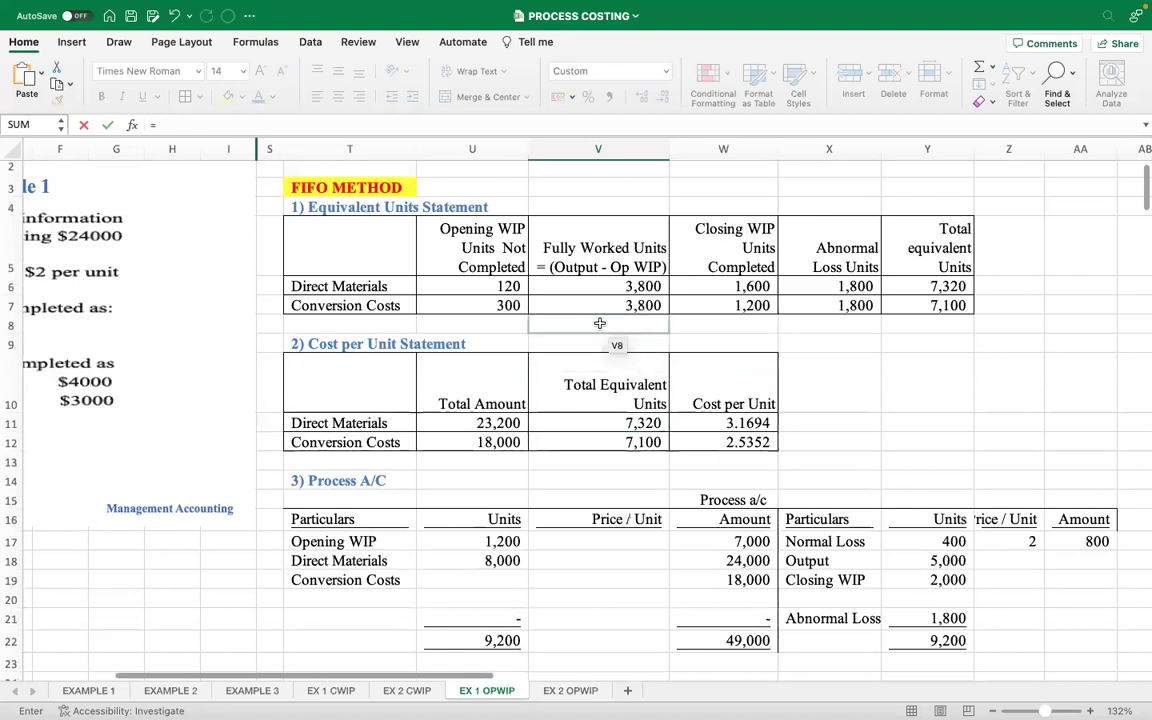
pyautogui.click(478, 290)
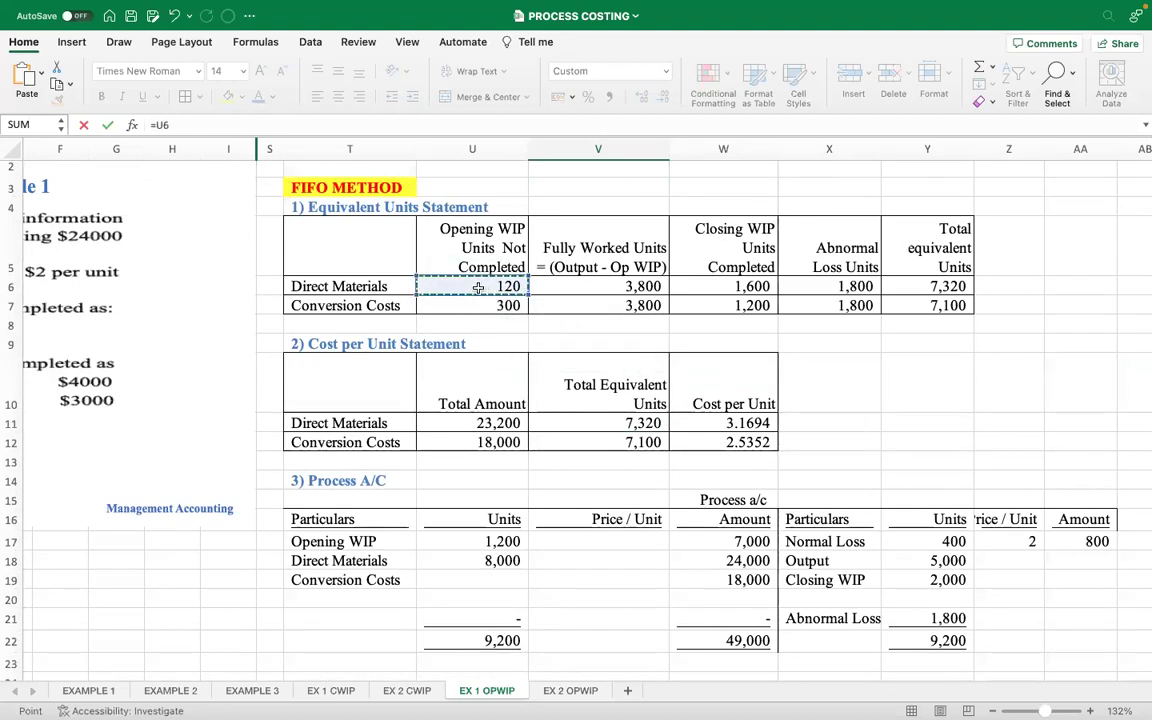
pyautogui.write('*')
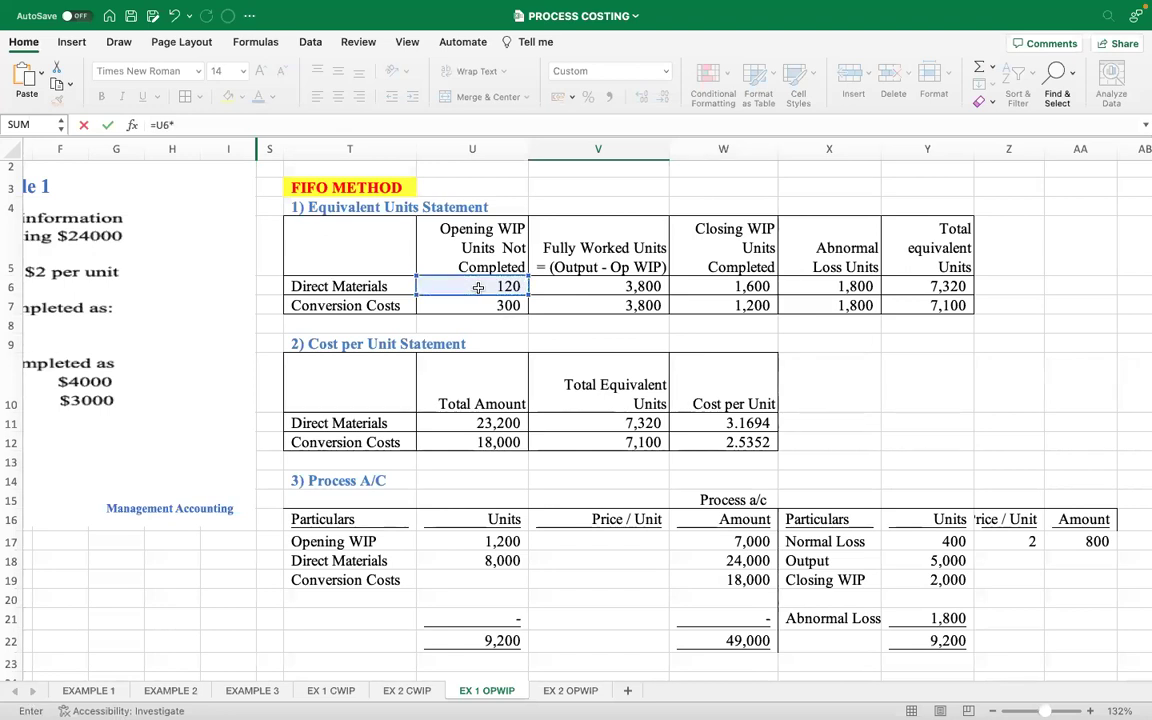
pyautogui.click(726, 422)
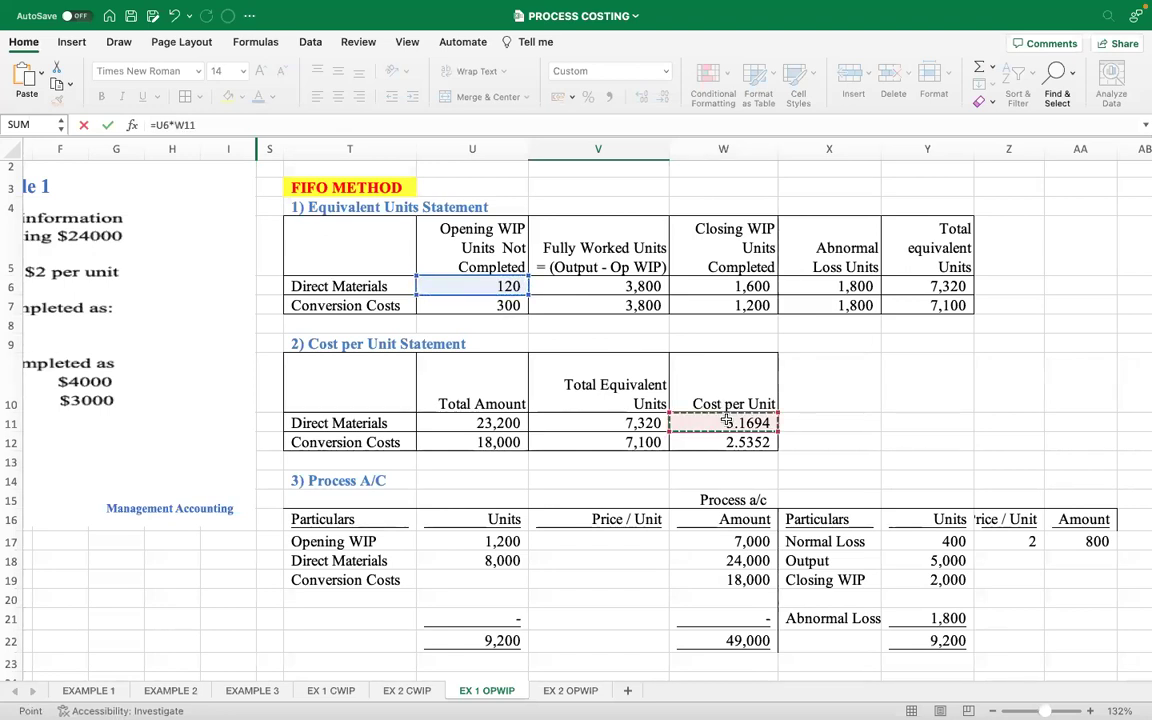
pyautogui.press('Return')
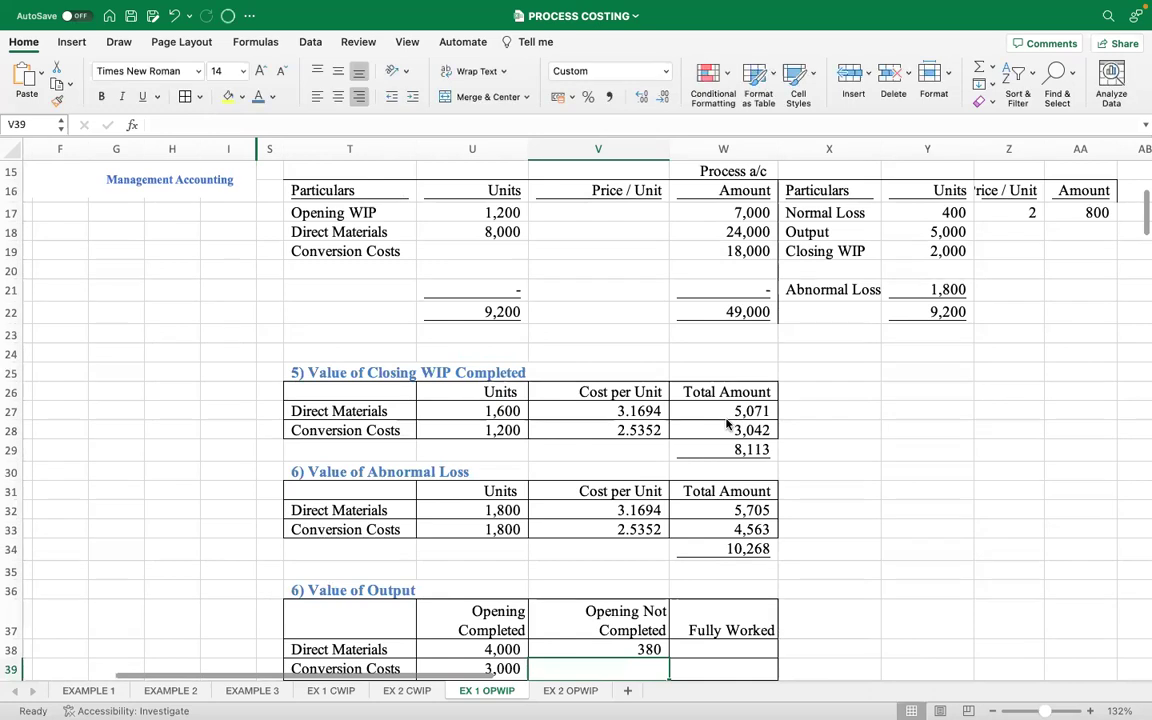
# Calculate the Opening Not Completed value of Conversion Costs in V39 with =U7*W12.
pyautogui.write('=')
pyautogui.click(615, 312)
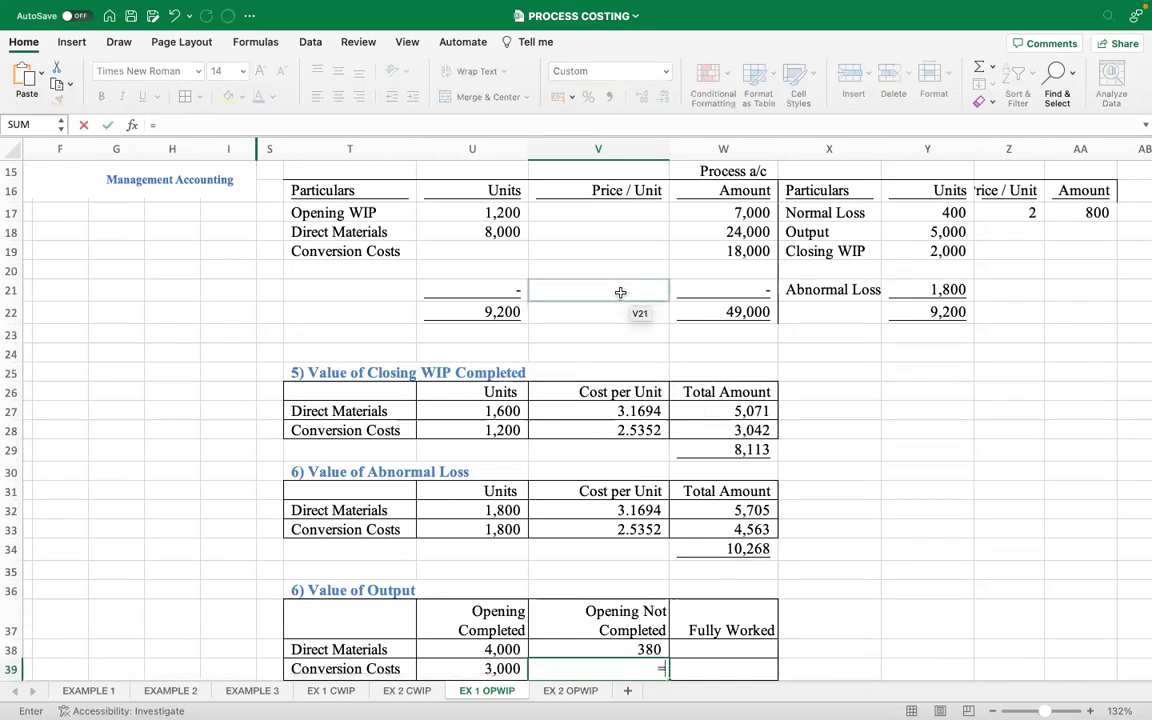
pyautogui.scroll(3, 600, 300)
pyautogui.scroll(5, 600, 300)
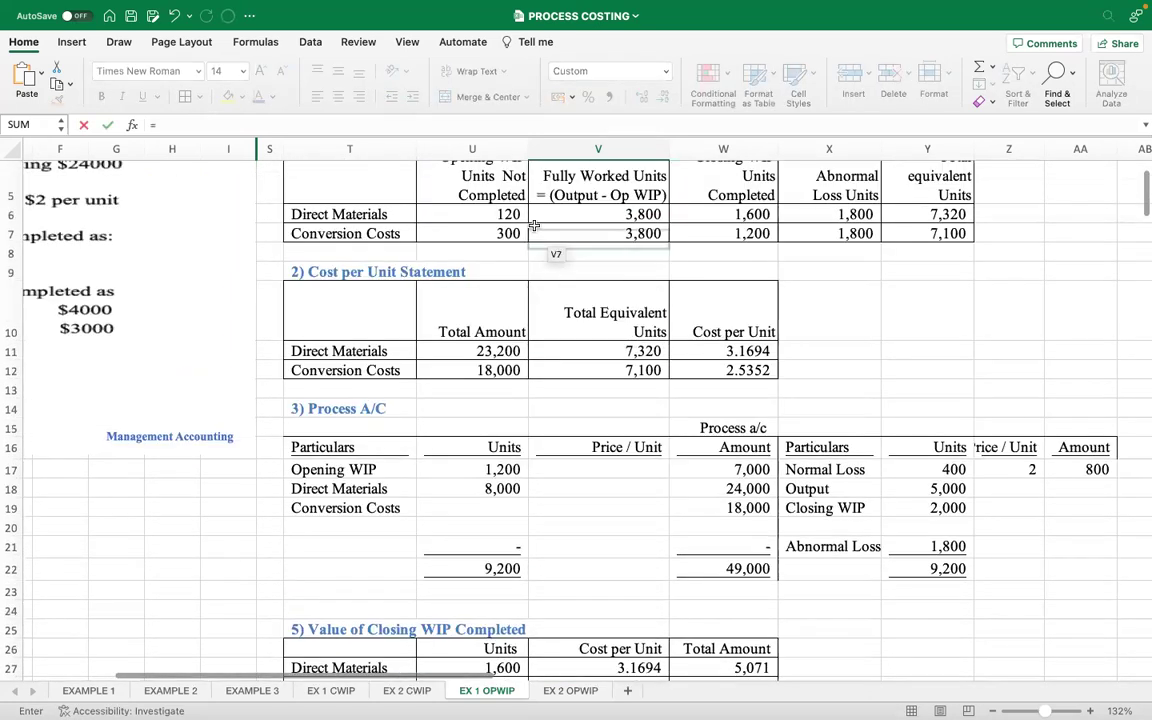
pyautogui.click(489, 233)
pyautogui.write('*')
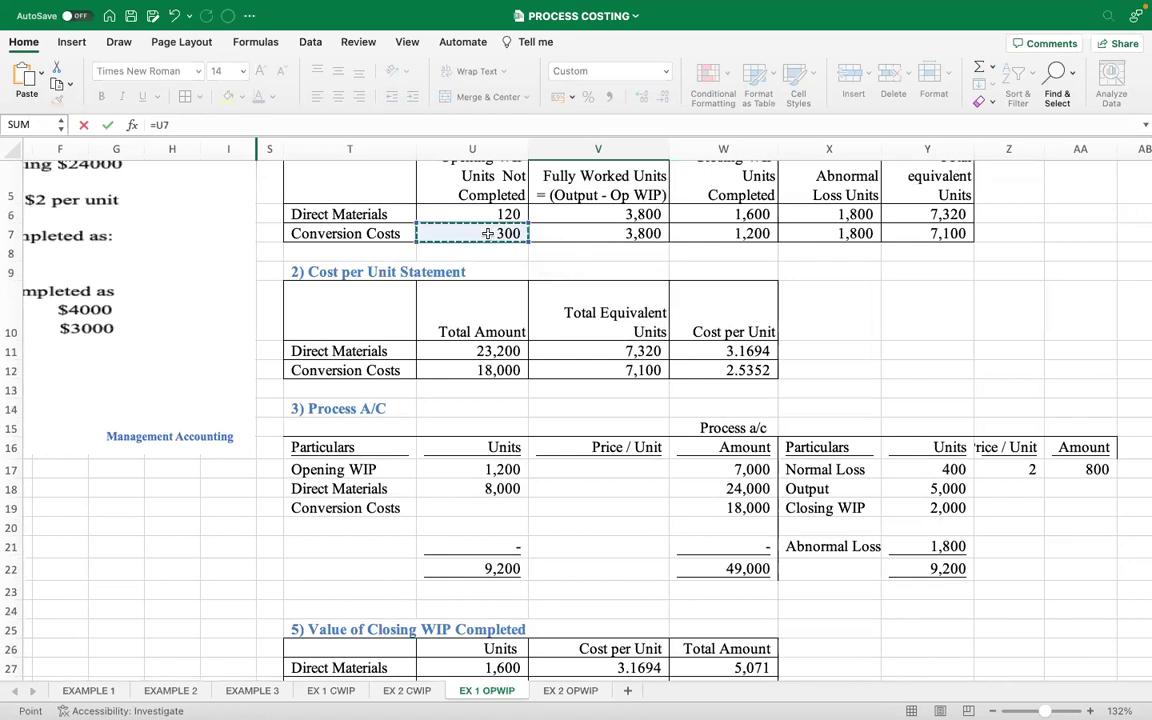
pyautogui.click(699, 368)
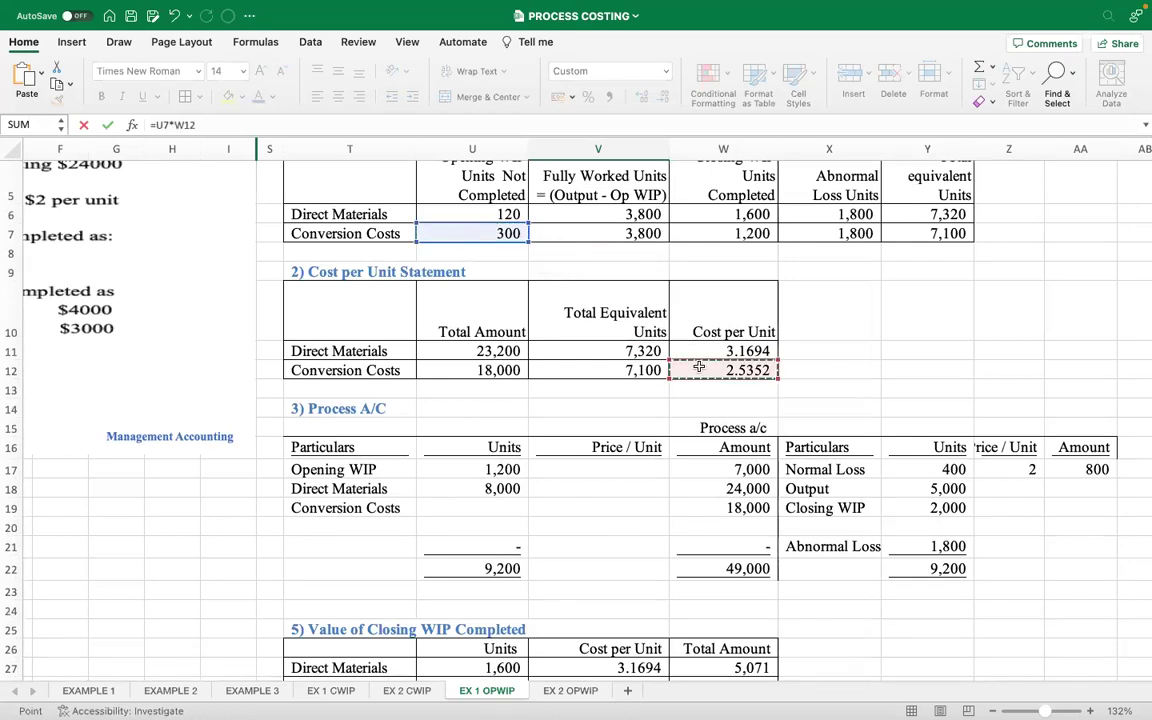
pyautogui.press('Return')
# Calculate the Fully Worked value of Direct Materials in W38 with =V6*W11.
pyautogui.scroll(-5, 687, 369)
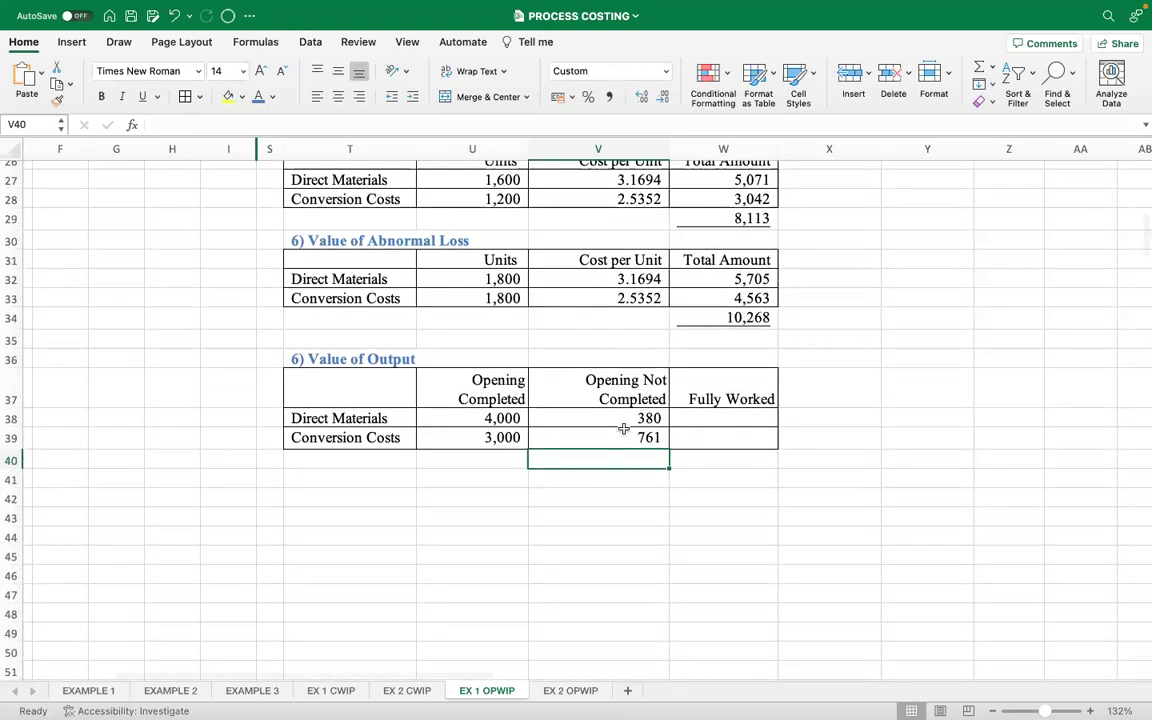
pyautogui.click(695, 417)
pyautogui.write('=')
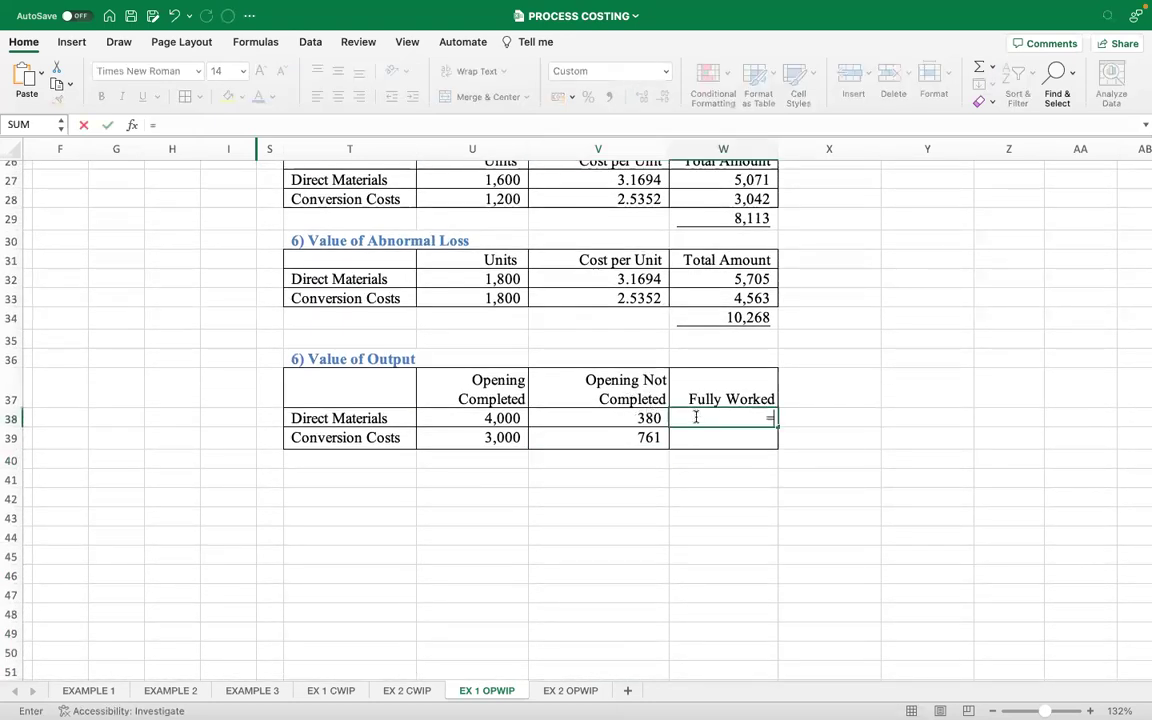
pyautogui.scroll(5, 710, 355)
pyautogui.scroll(8, 704, 346)
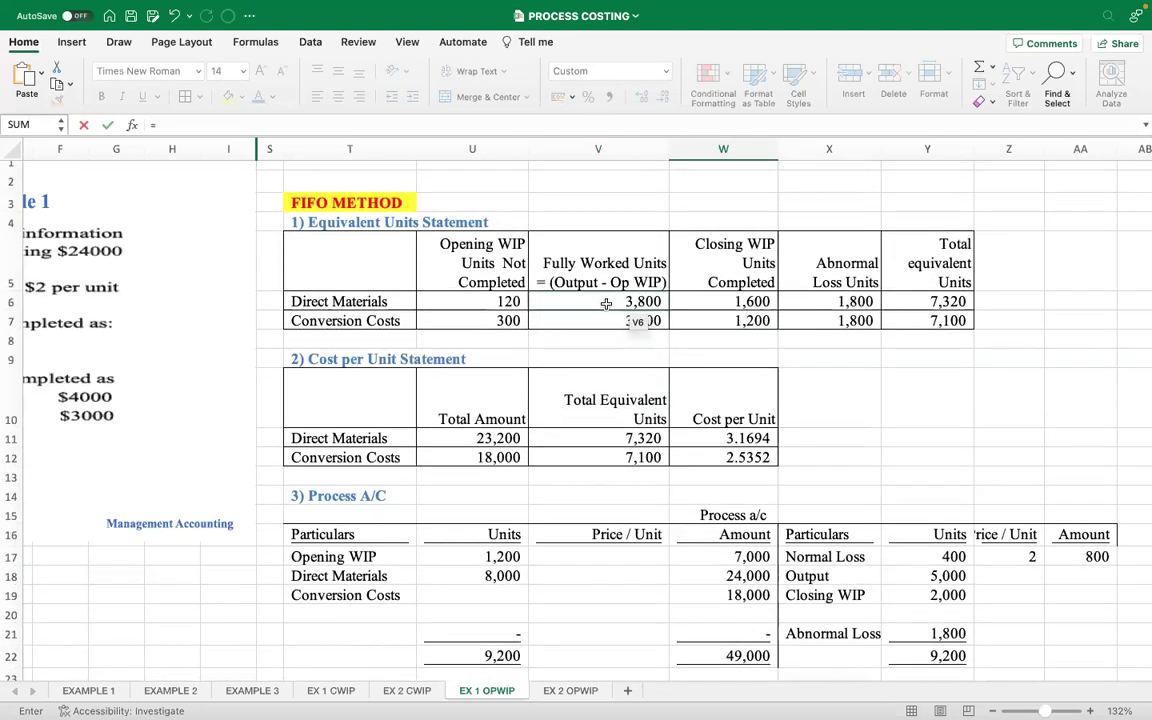
pyautogui.click(608, 302)
pyautogui.write('*')
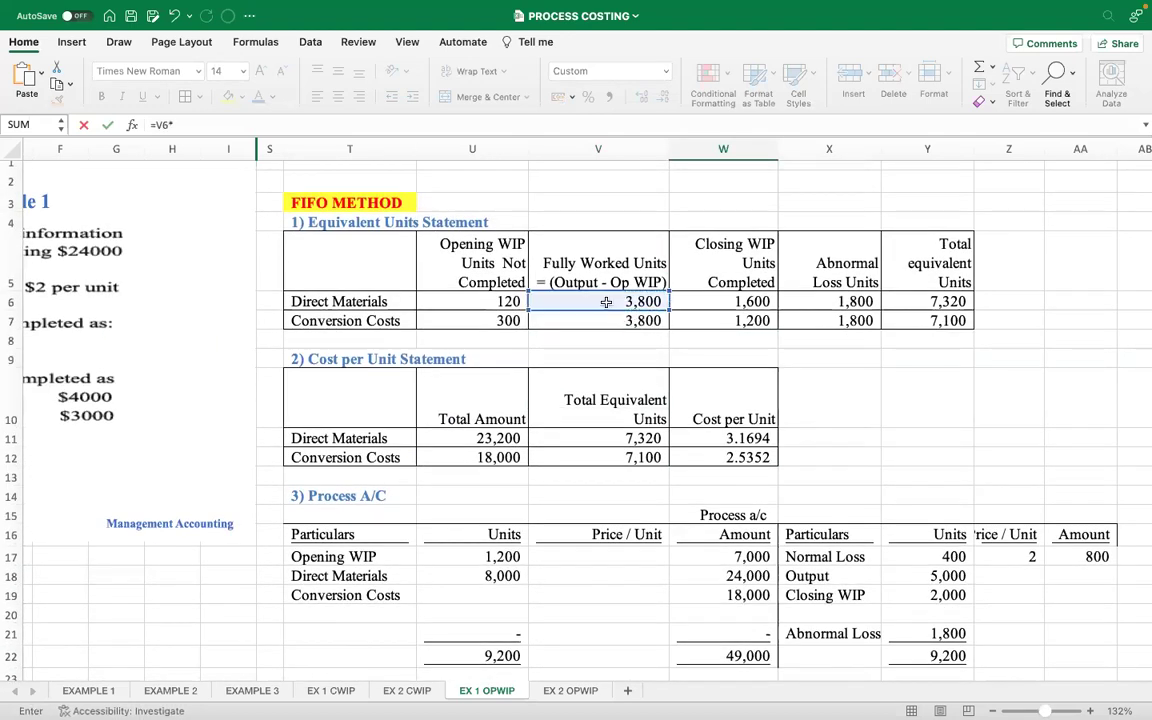
pyautogui.click(696, 437)
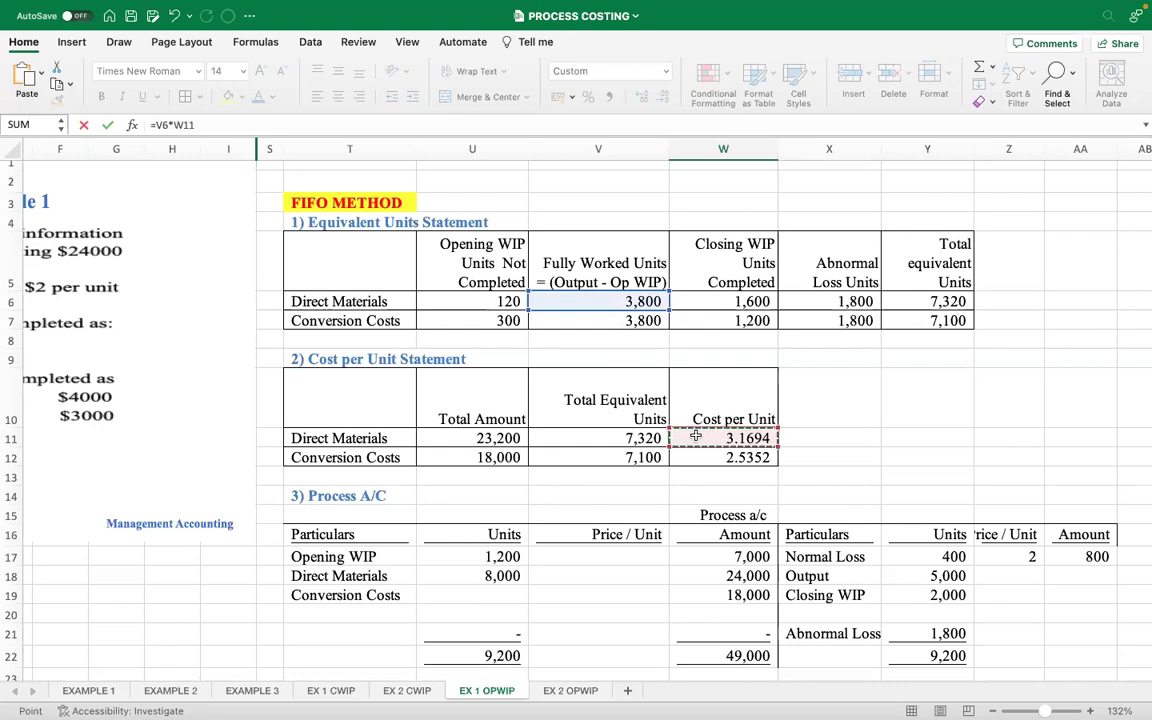
pyautogui.press('Return')
# Calculate the Fully Worked value of Conversion Costs in W39 with =V7*W12.
pyautogui.write('=')
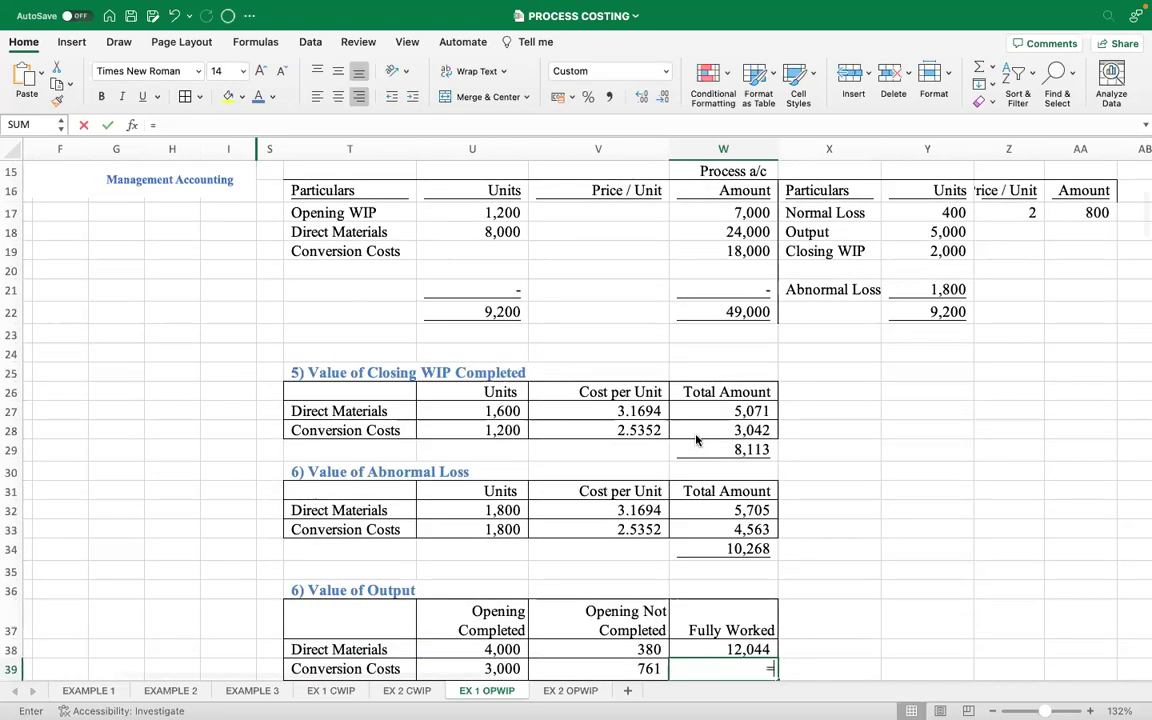
pyautogui.scroll(5, 690, 420)
pyautogui.scroll(1, 665, 313)
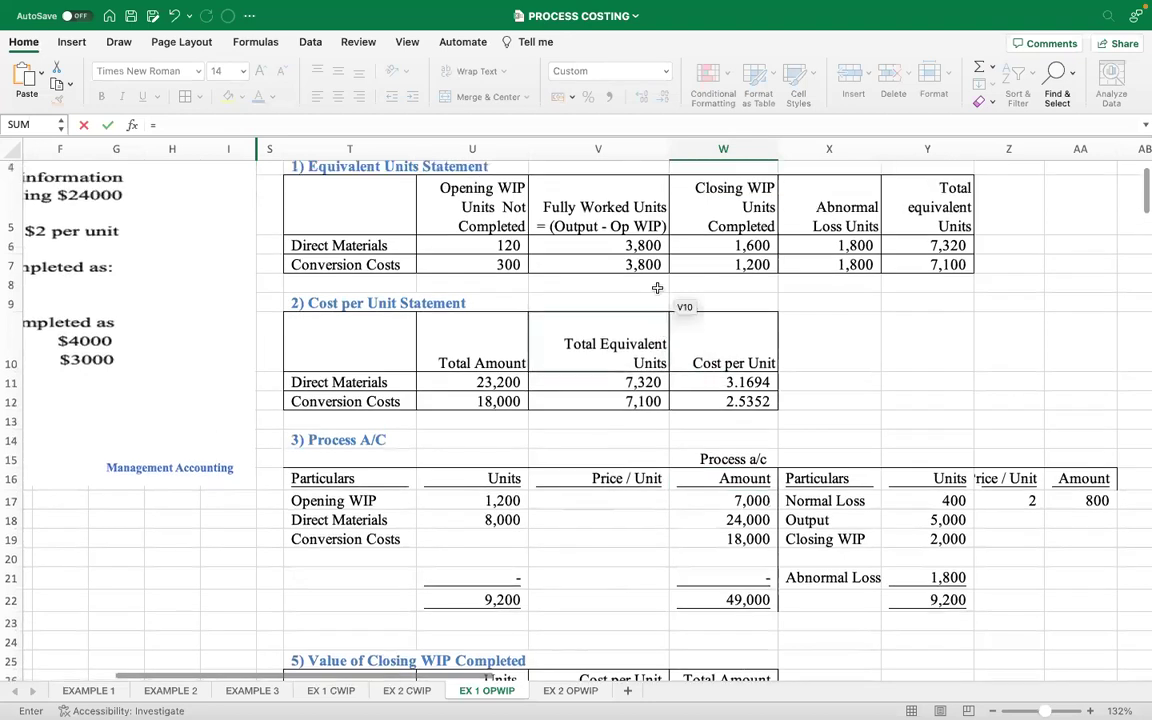
pyautogui.click(628, 274)
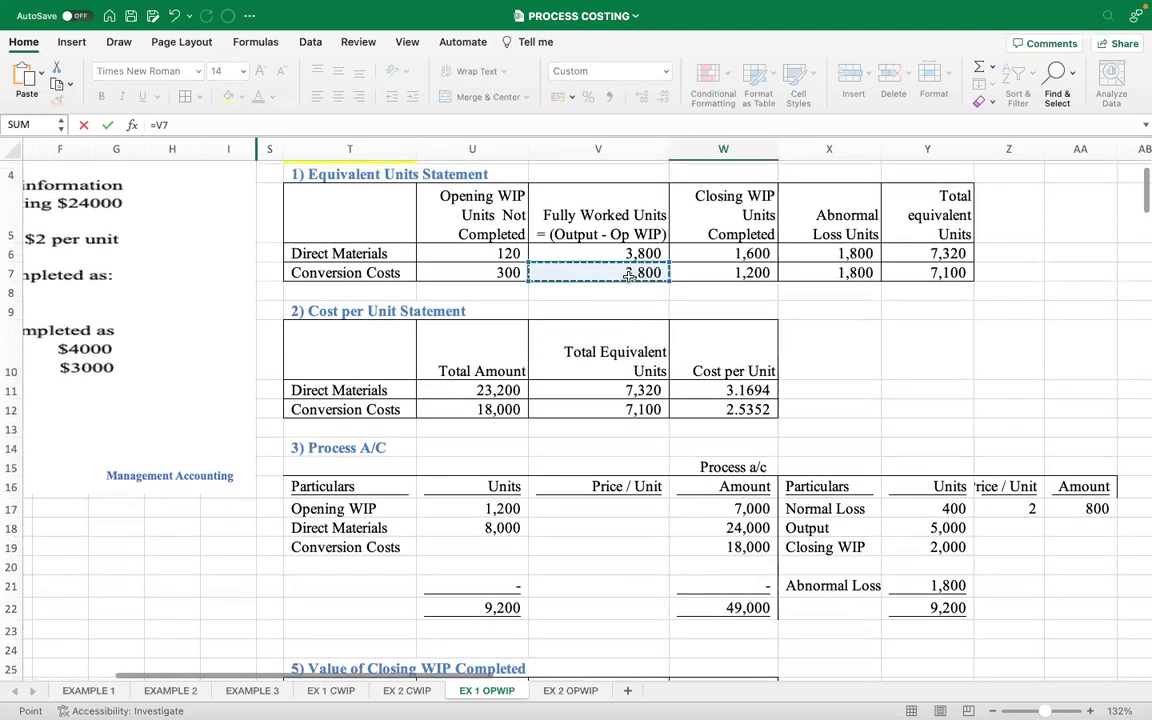
pyautogui.write('*')
pyautogui.click(733, 411)
pyautogui.press('Return')
pyautogui.scroll(-3, 780, 488)
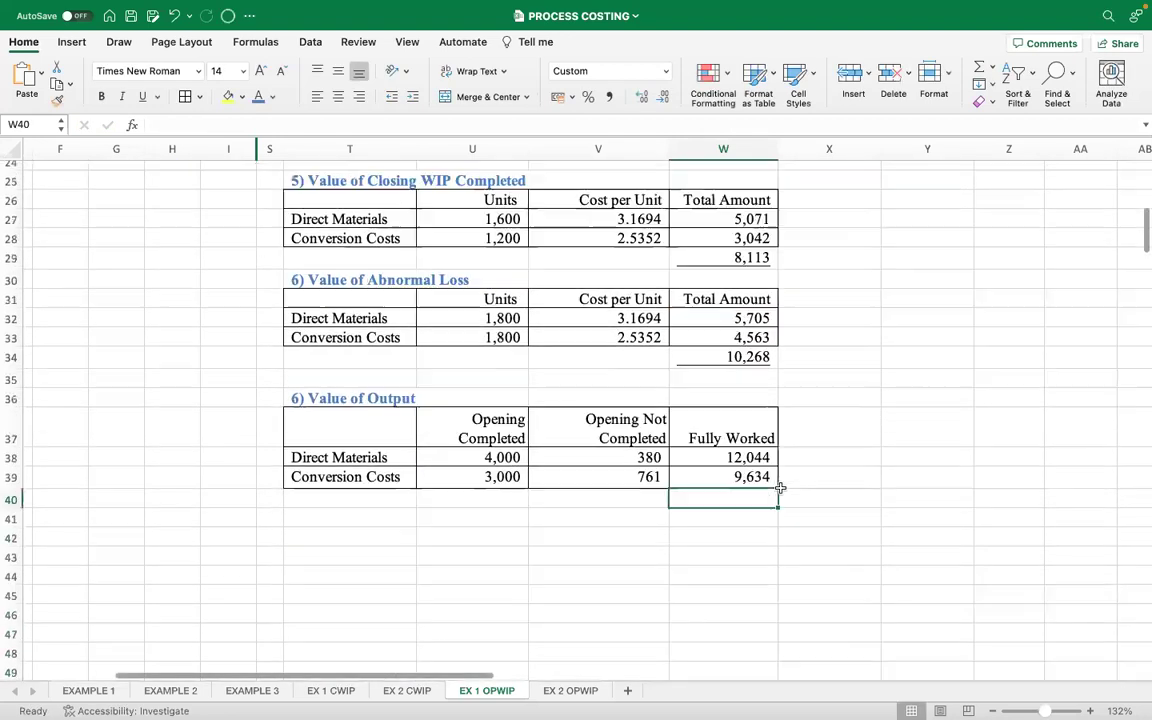
pyautogui.scroll(-1, 780, 488)
# Add the heading Total in X37 beside Fully Worked in the Value of Output statement.
pyautogui.click(696, 551)
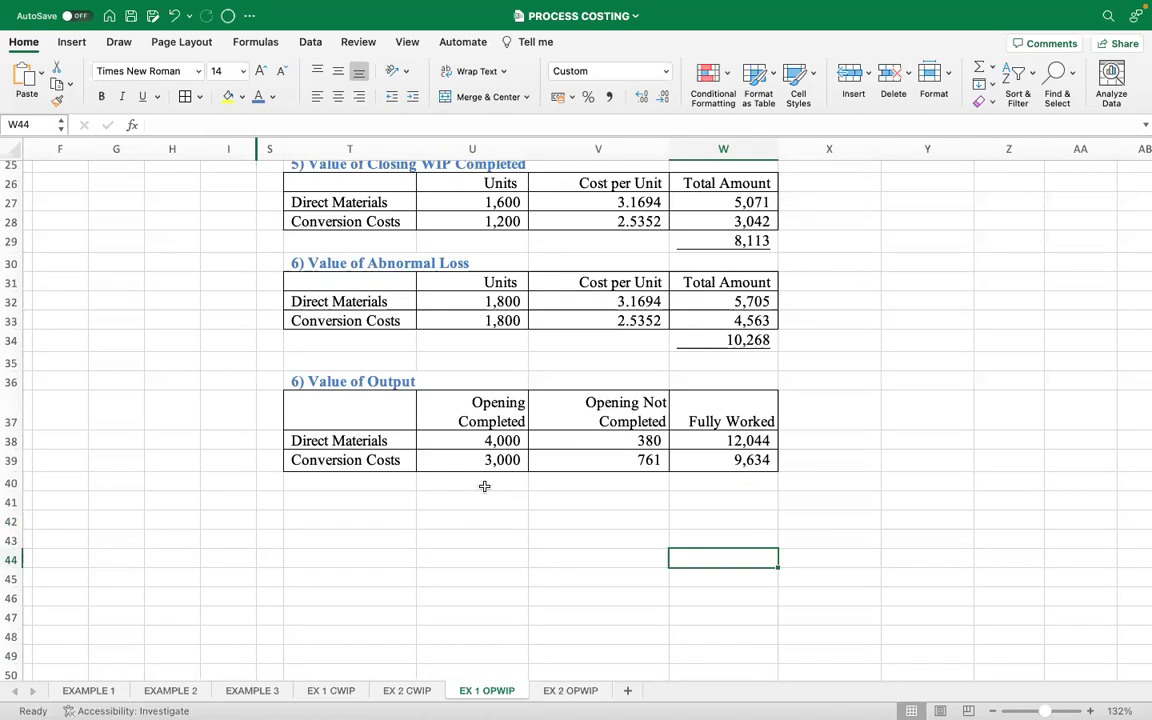
pyautogui.moveTo(468, 460); pyautogui.dragTo(725, 440)
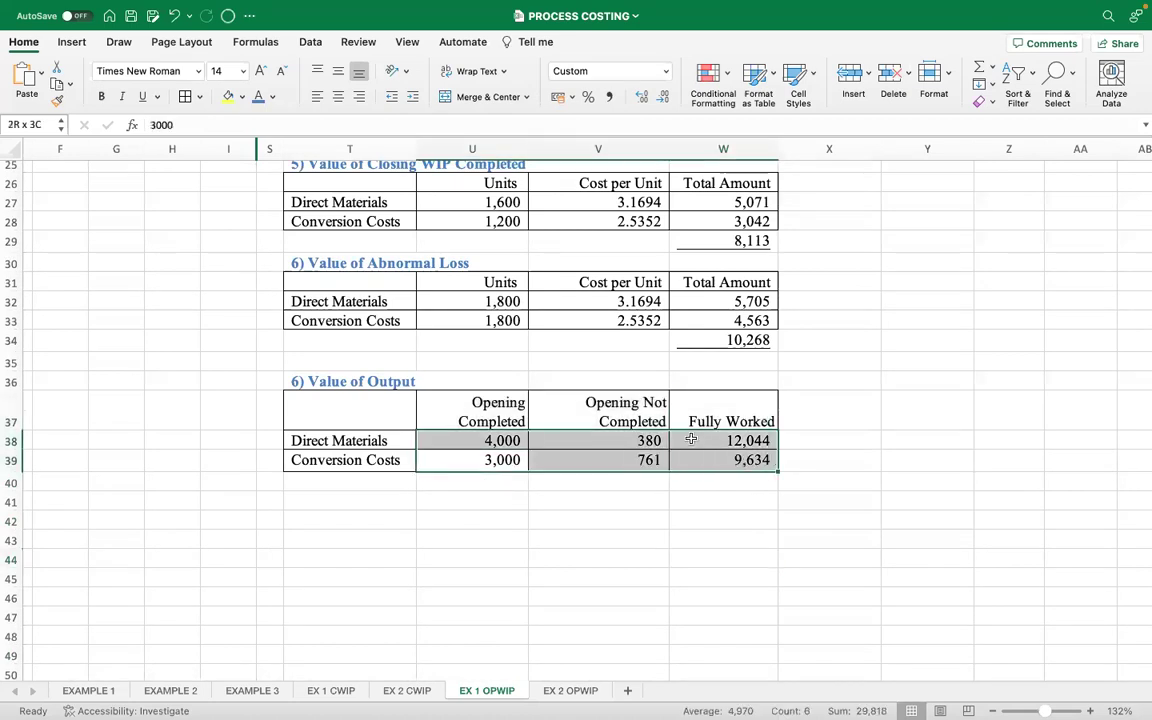
pyautogui.click(812, 408)
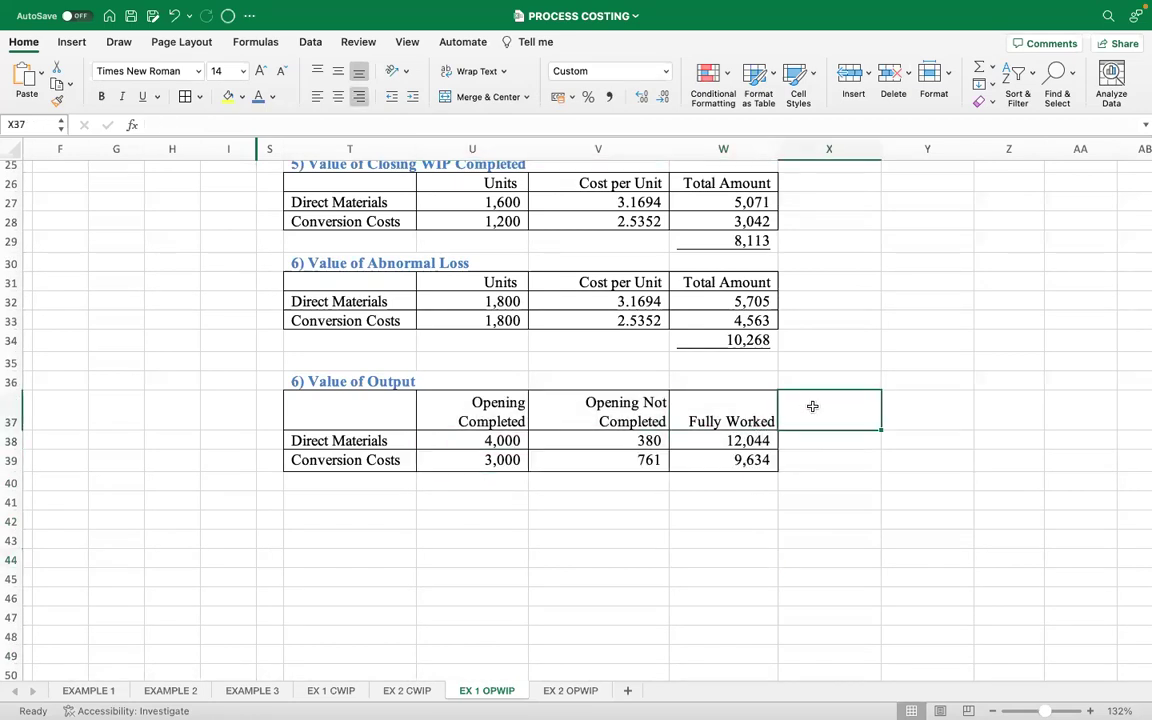
pyautogui.write('Total')
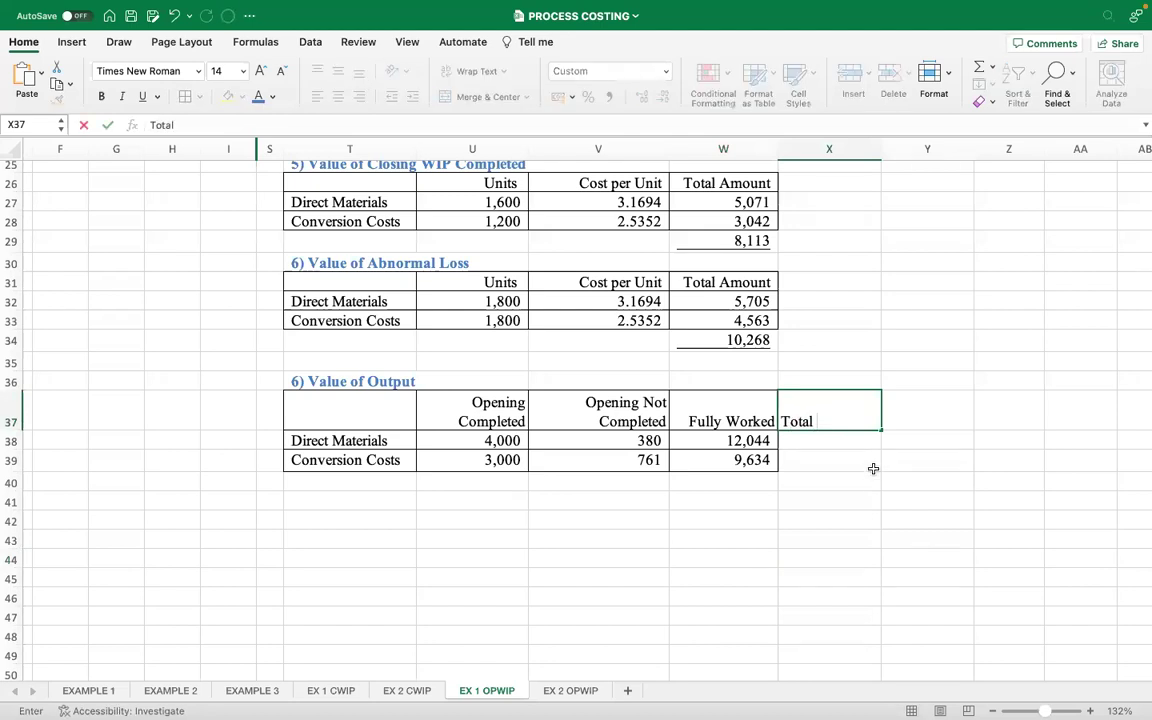
pyautogui.click(872, 478)
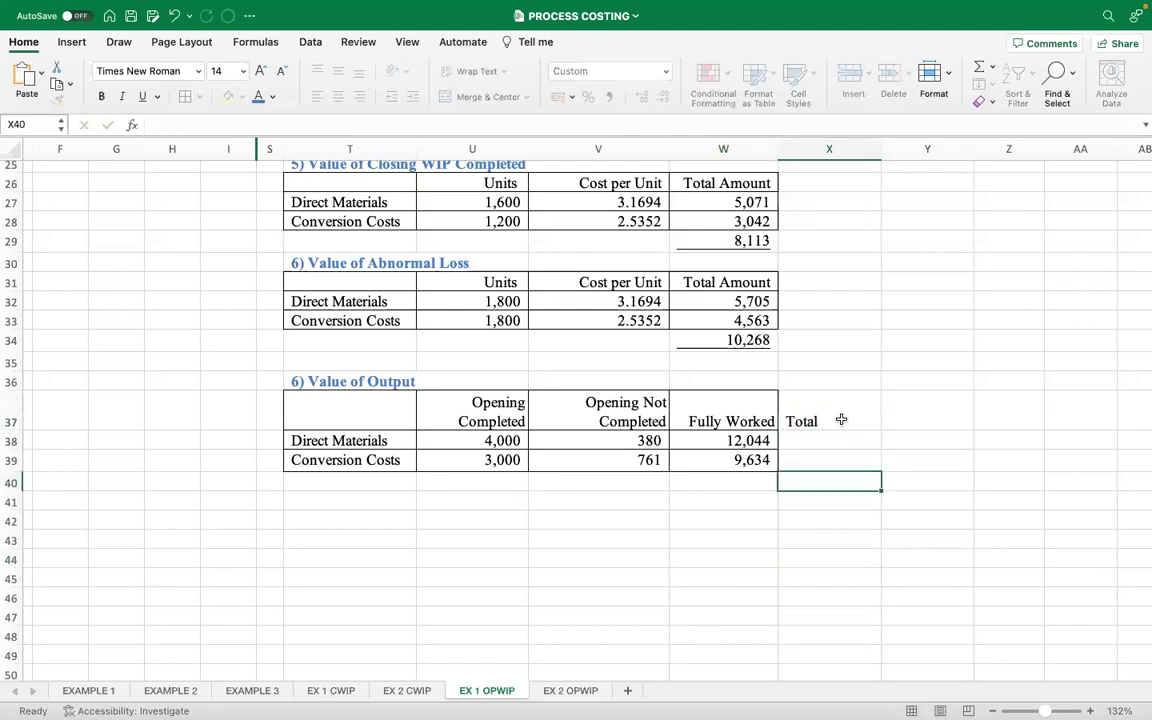
# Apply borders around the cells of X37:X40 and right-align them.
pyautogui.moveTo(830, 425); pyautogui.dragTo(827, 483)
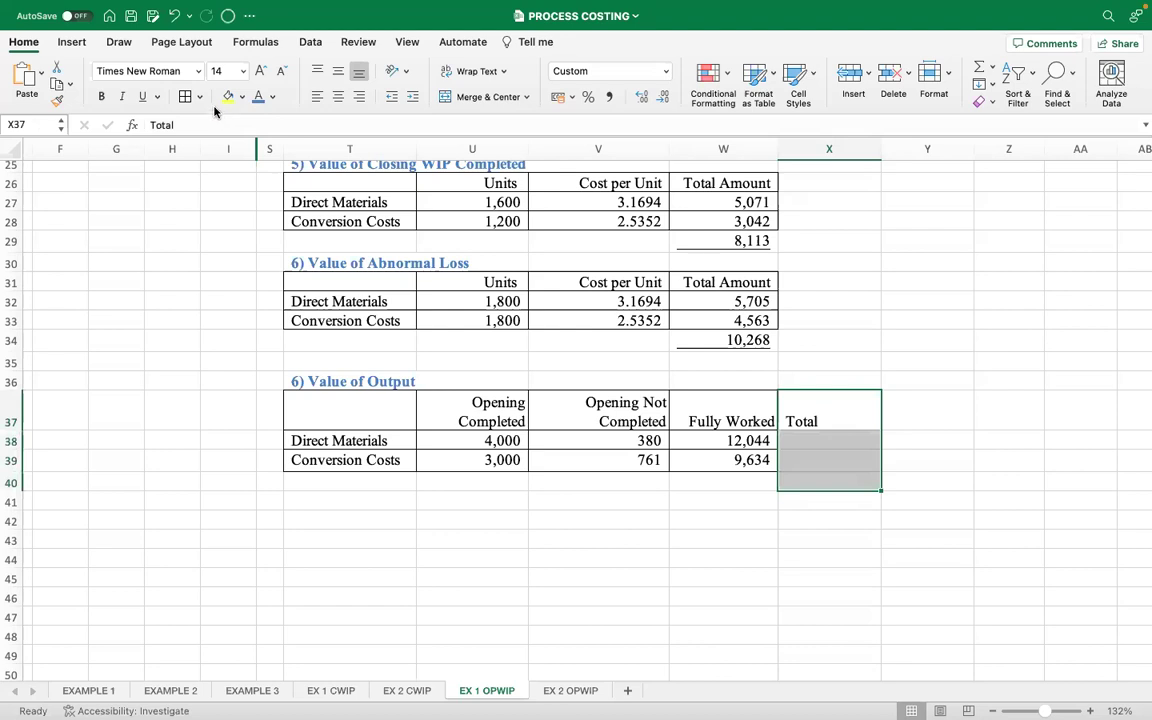
pyautogui.click(184, 96)
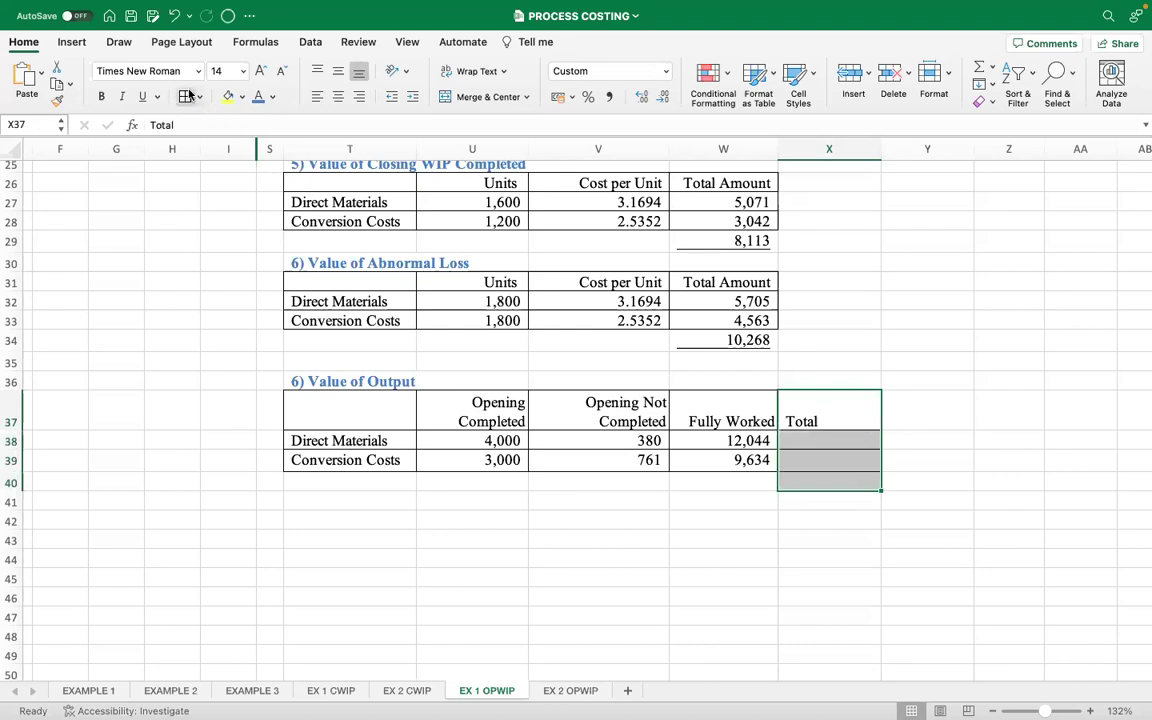
pyautogui.click(360, 97)
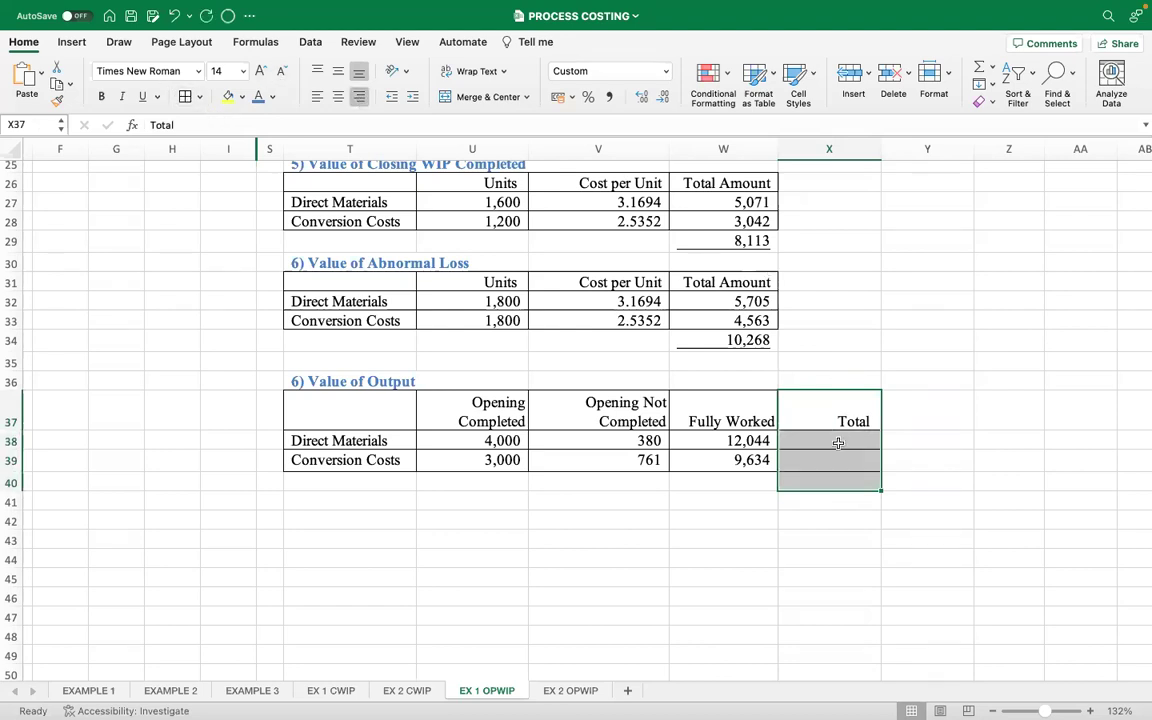
# Calculate the Direct Materials total in X38 with =U38+V38+W38.
pyautogui.click(838, 443)
pyautogui.write('=')
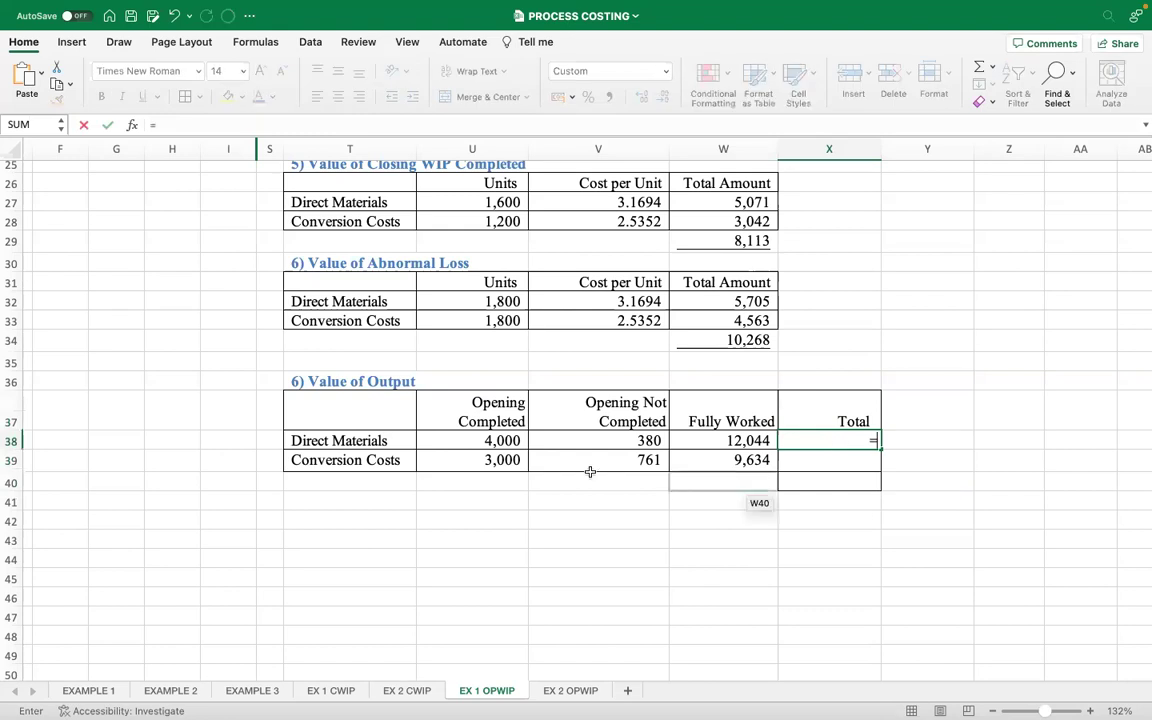
pyautogui.click(491, 441)
pyautogui.write('+')
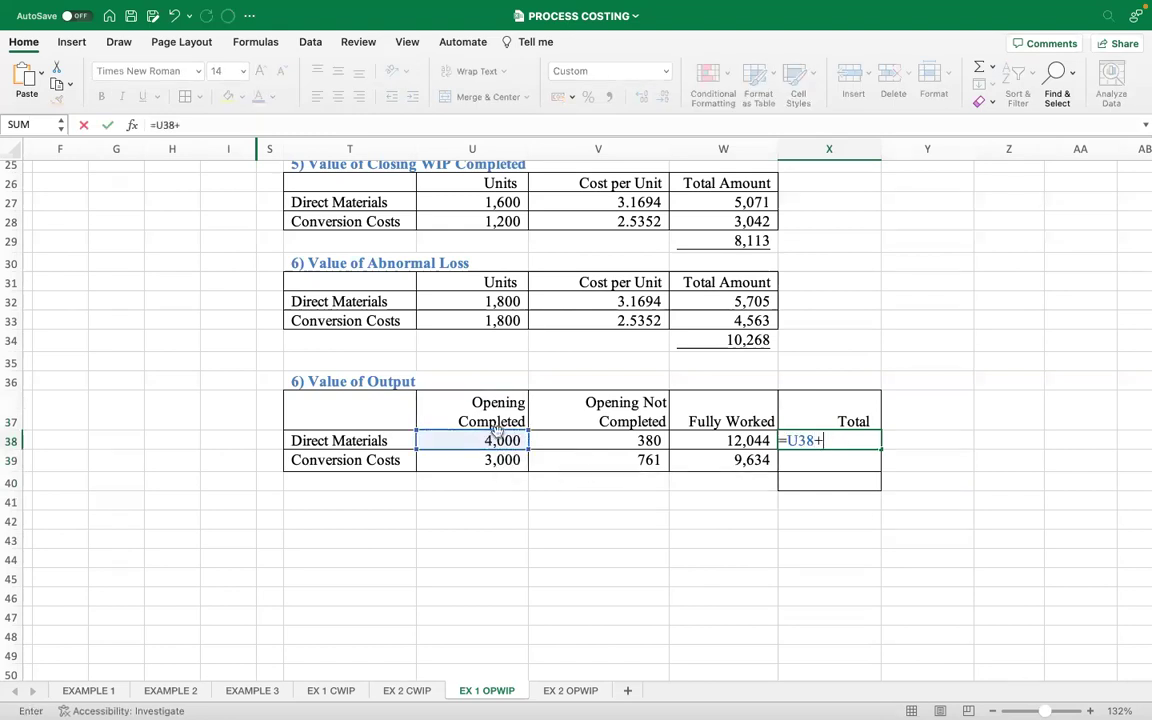
pyautogui.click(599, 441)
pyautogui.write('+')
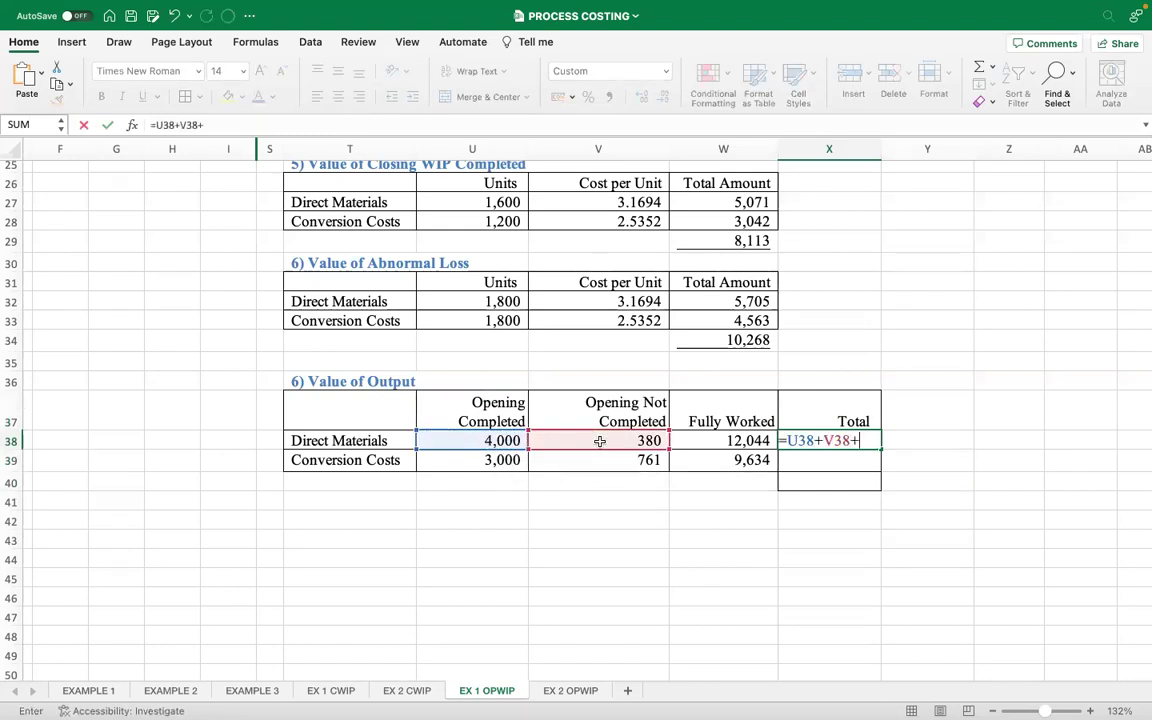
pyautogui.click(707, 441)
pyautogui.press('Return')
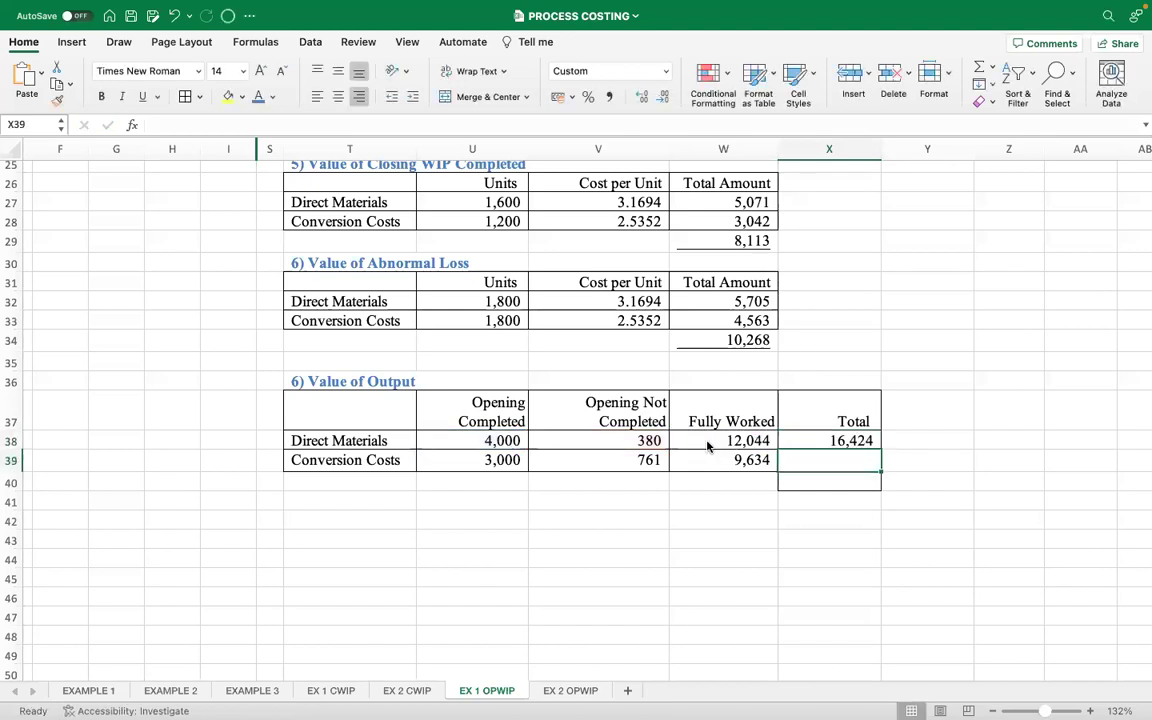
# Calculate the Conversion Costs total in X39 with =U39+V39+W39.
pyautogui.write('=')
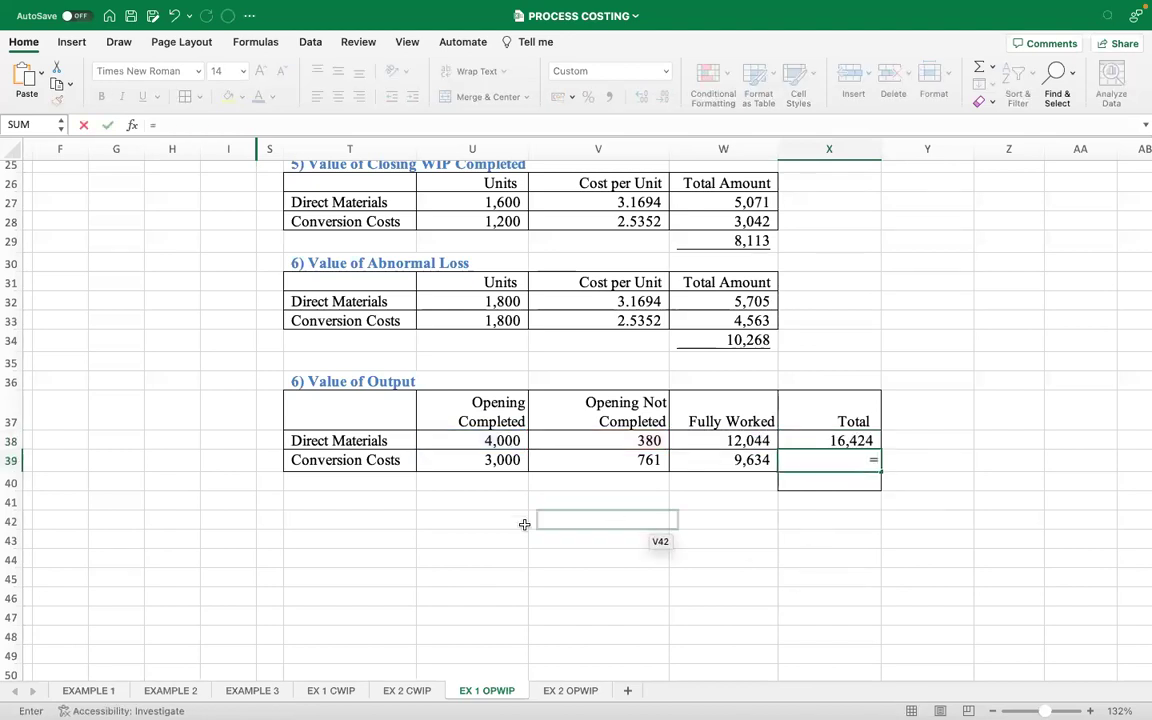
pyautogui.click(495, 463)
pyautogui.write('+')
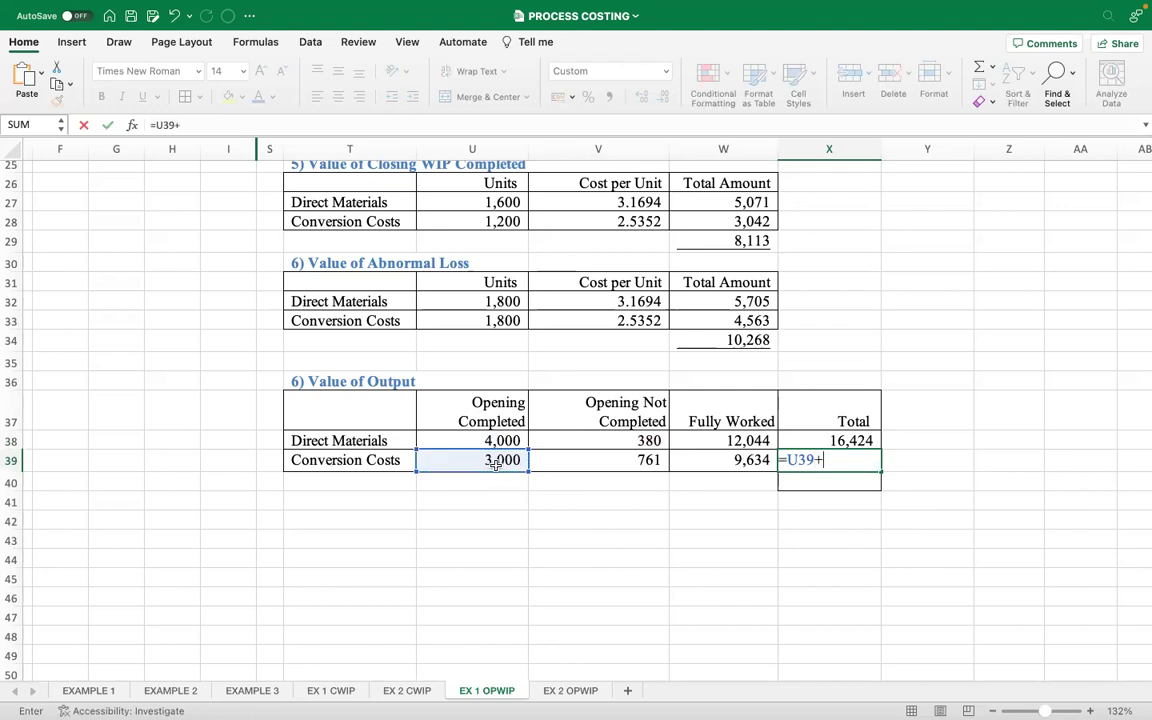
pyautogui.click(585, 465)
pyautogui.write('+')
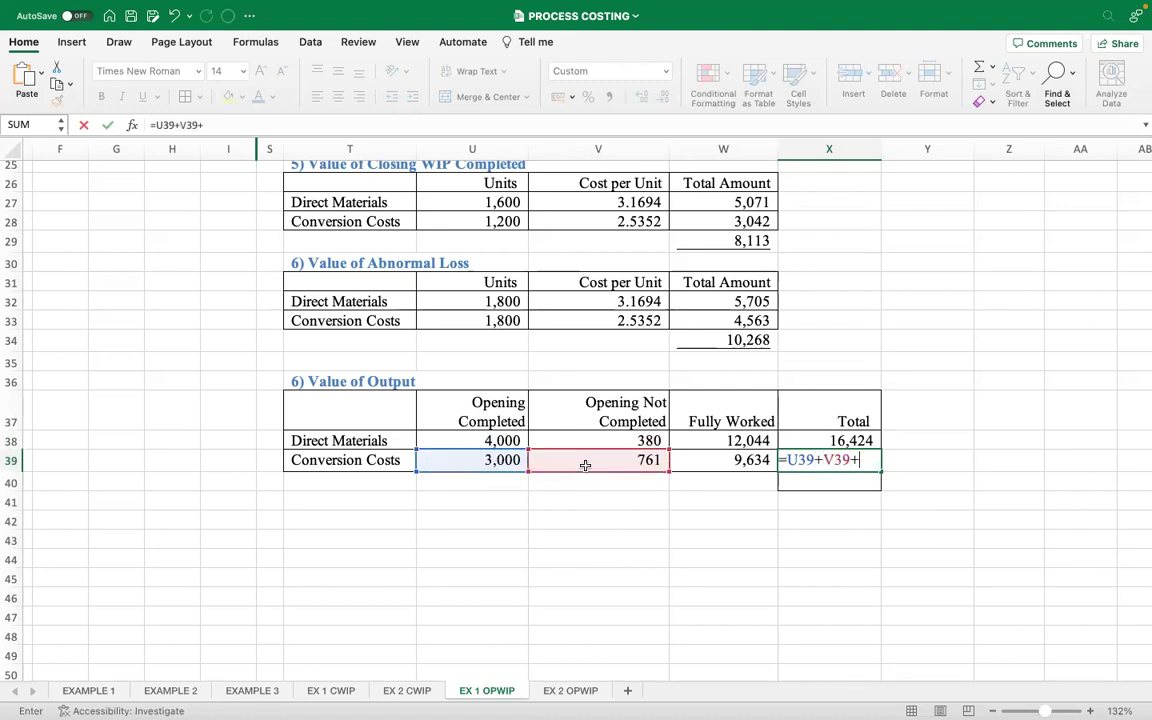
pyautogui.click(718, 465)
pyautogui.press('Return')
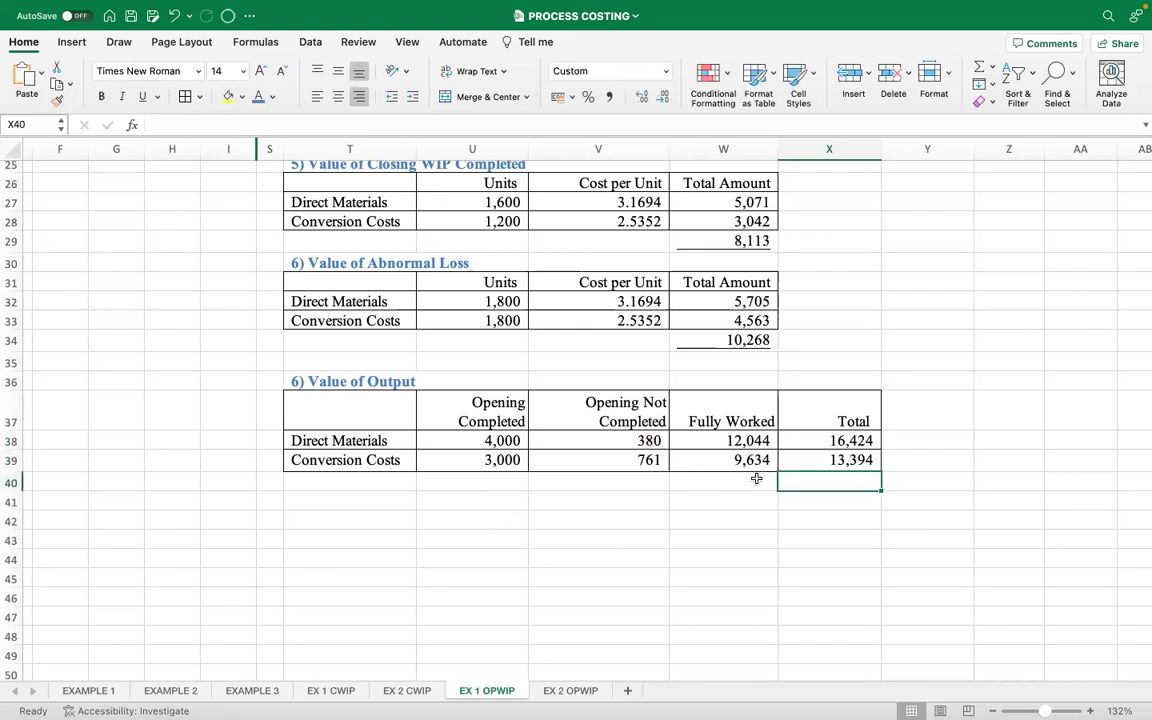
# Calculate the total value of output in X40 with =X38+X39.
pyautogui.write('=')
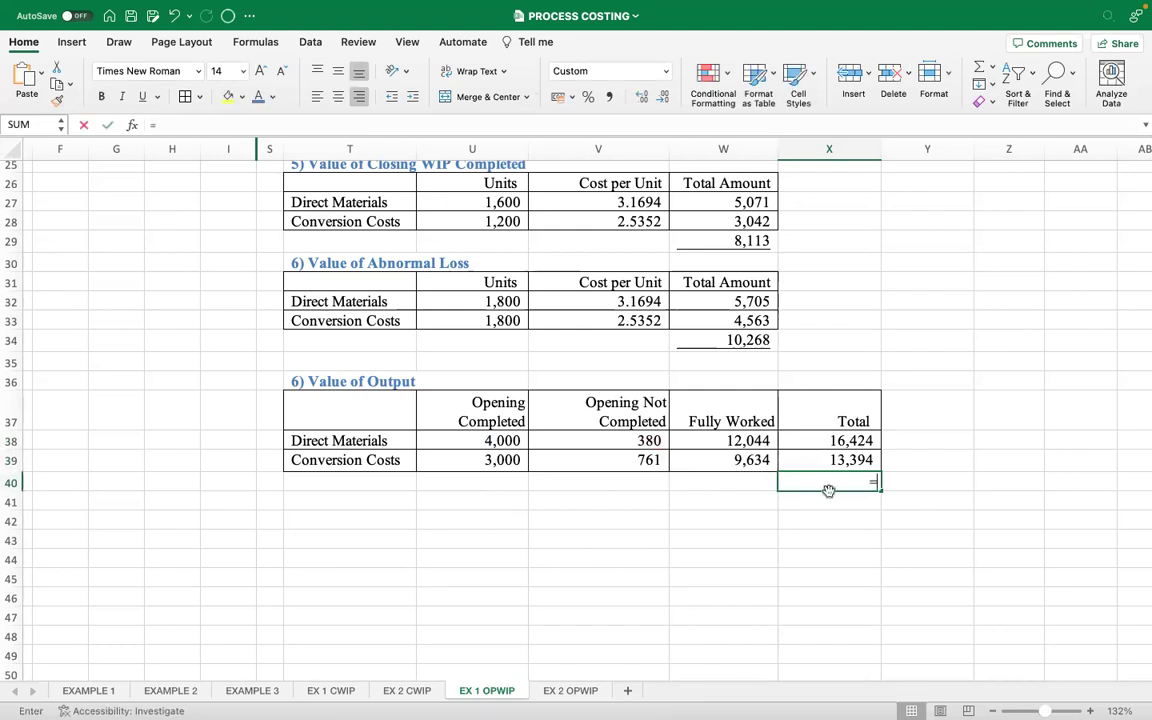
pyautogui.click(830, 444)
pyautogui.write('+')
pyautogui.click(829, 458)
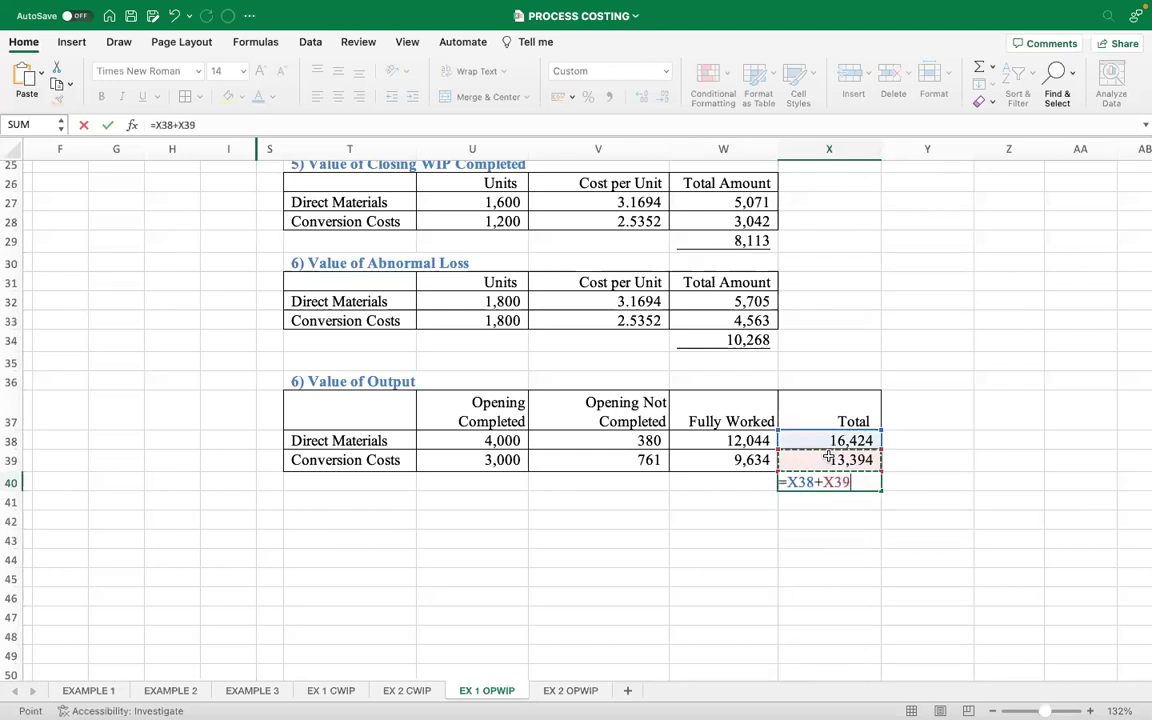
pyautogui.press('Return')
# Underline the Conversion Costs total in X39 and the grand total in X40.
pyautogui.click(846, 462)
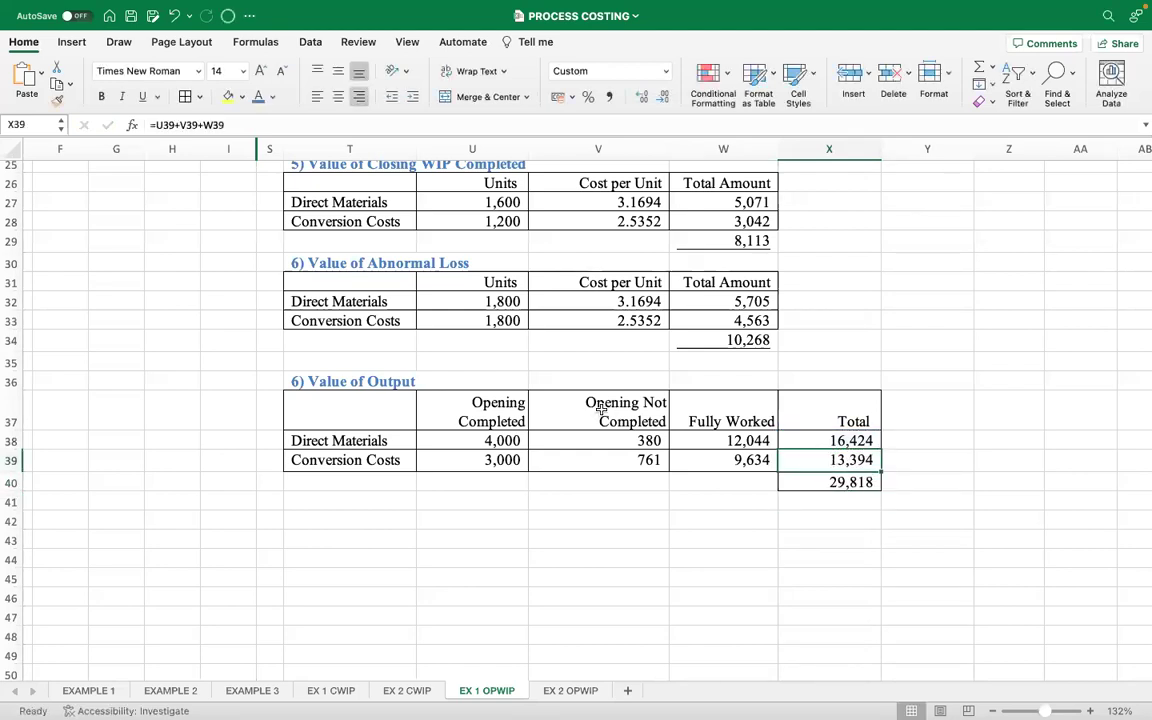
pyautogui.click(142, 96)
pyautogui.click(819, 480)
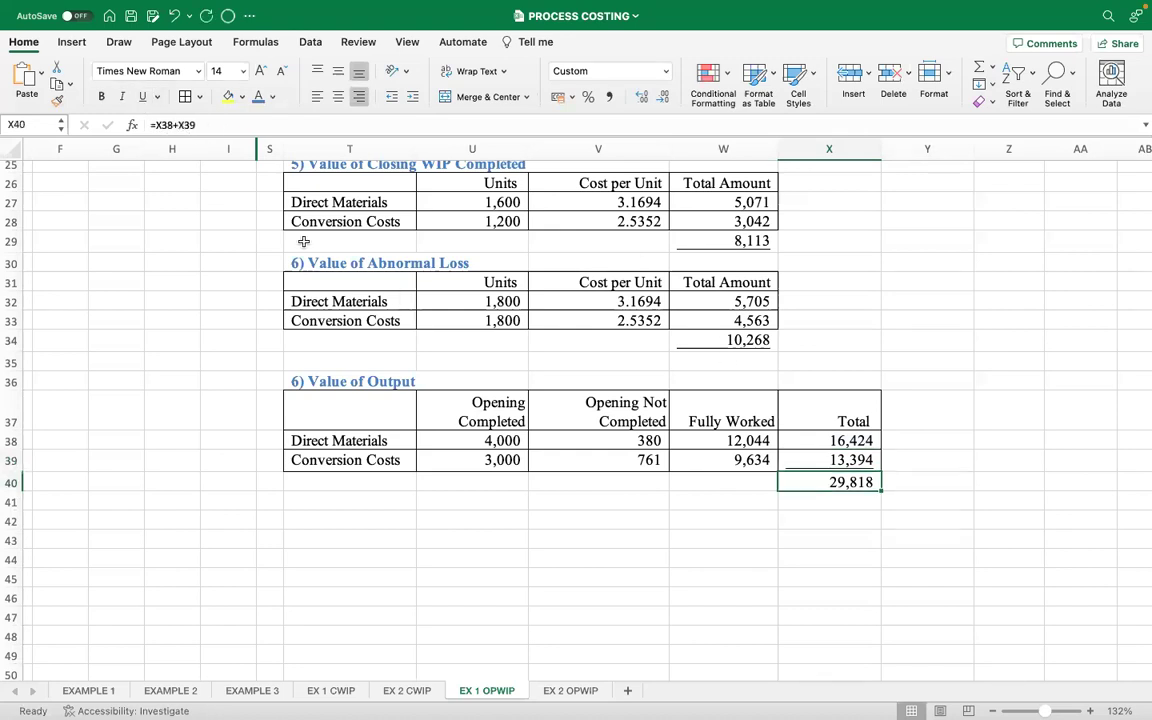
pyautogui.click(142, 96)
pyautogui.click(866, 362)
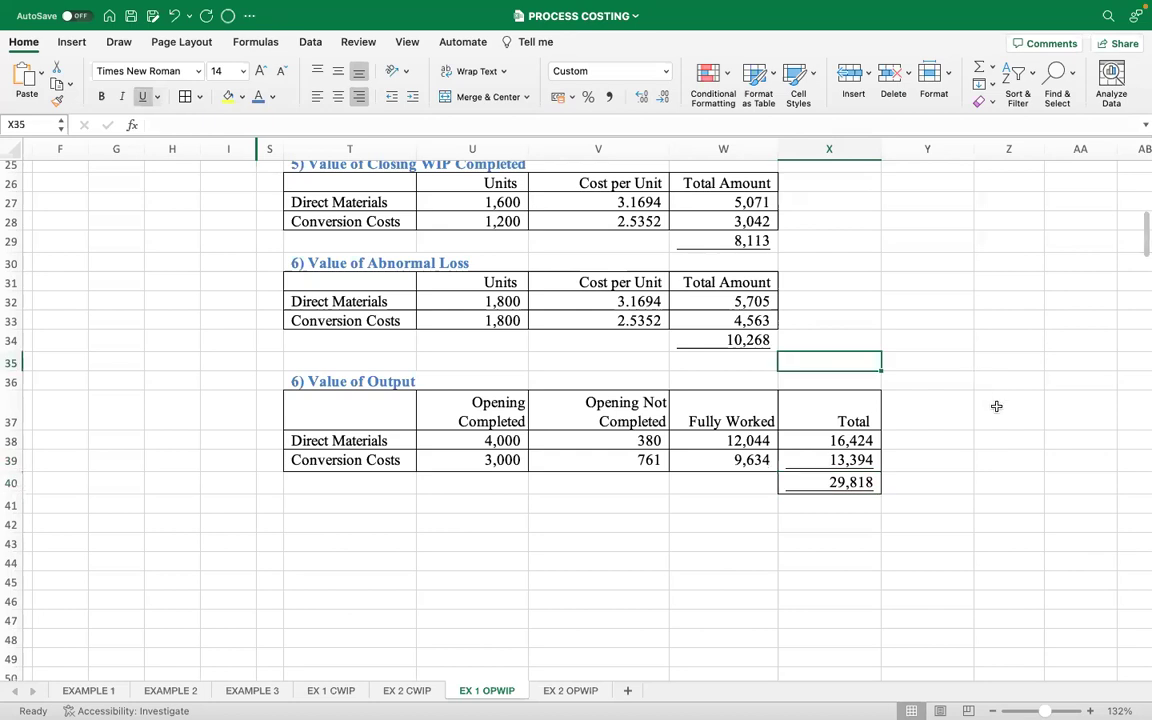
# Link the Output amount of the Process account in AA18 to the total value of output with =X40.
pyautogui.scroll(5, 996, 406)
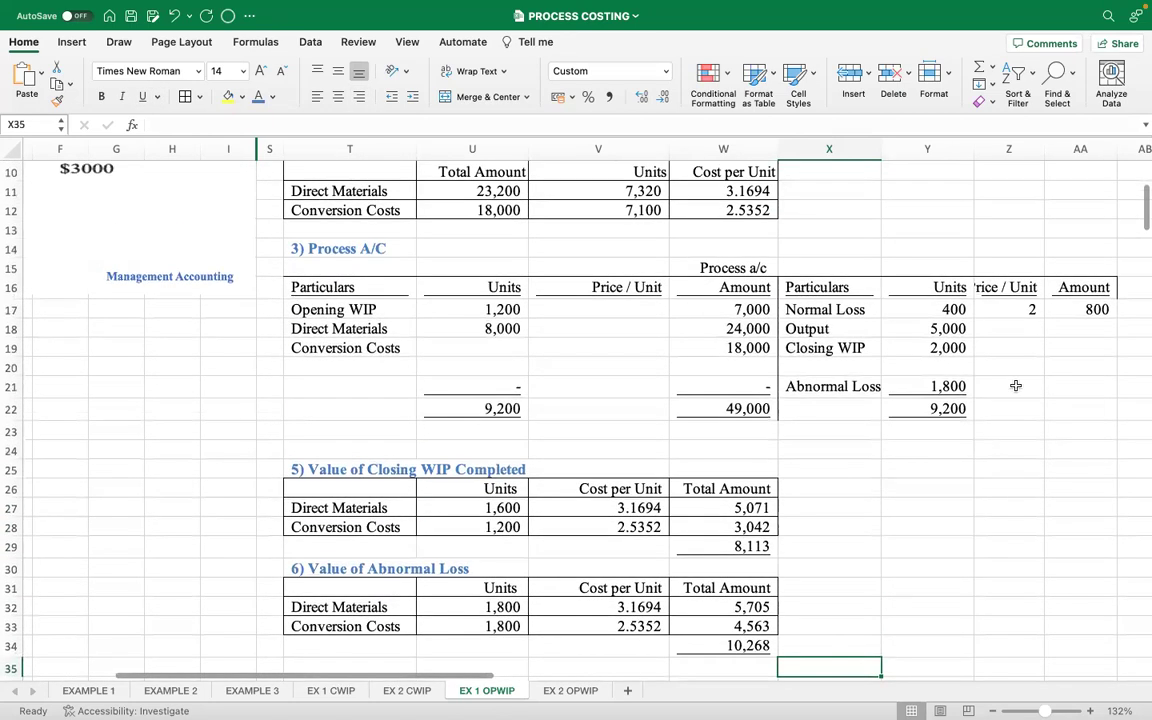
pyautogui.click(1060, 328)
pyautogui.write('=')
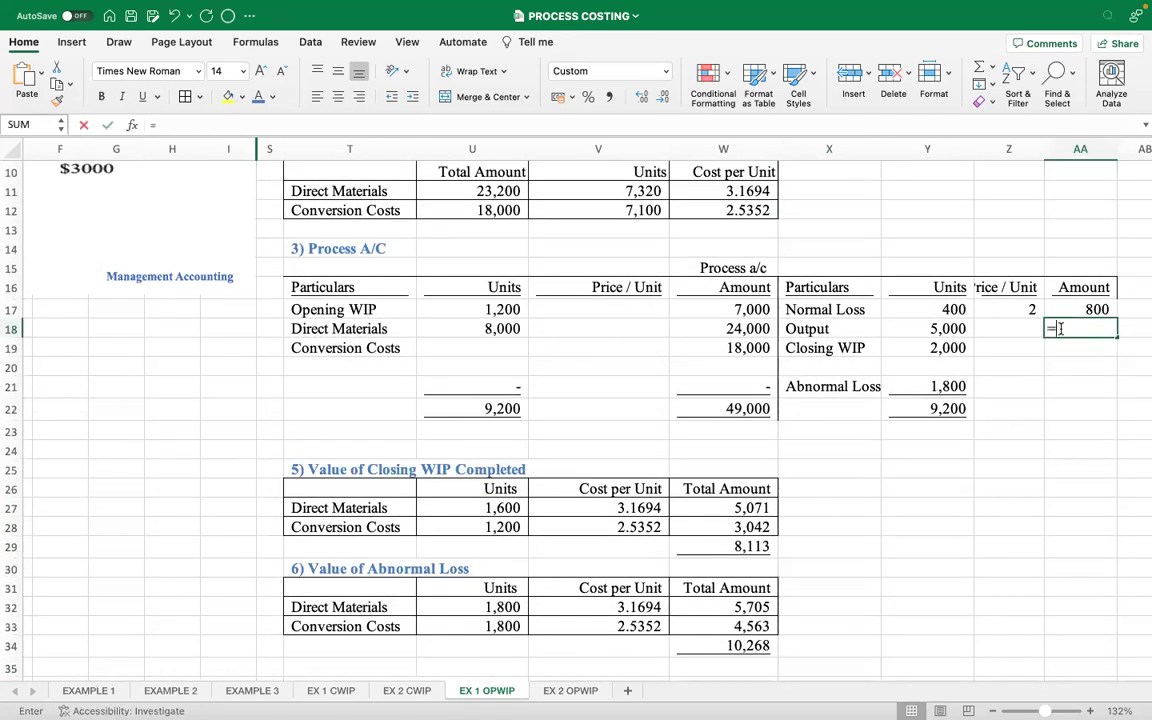
pyautogui.scroll(-5, 1017, 424)
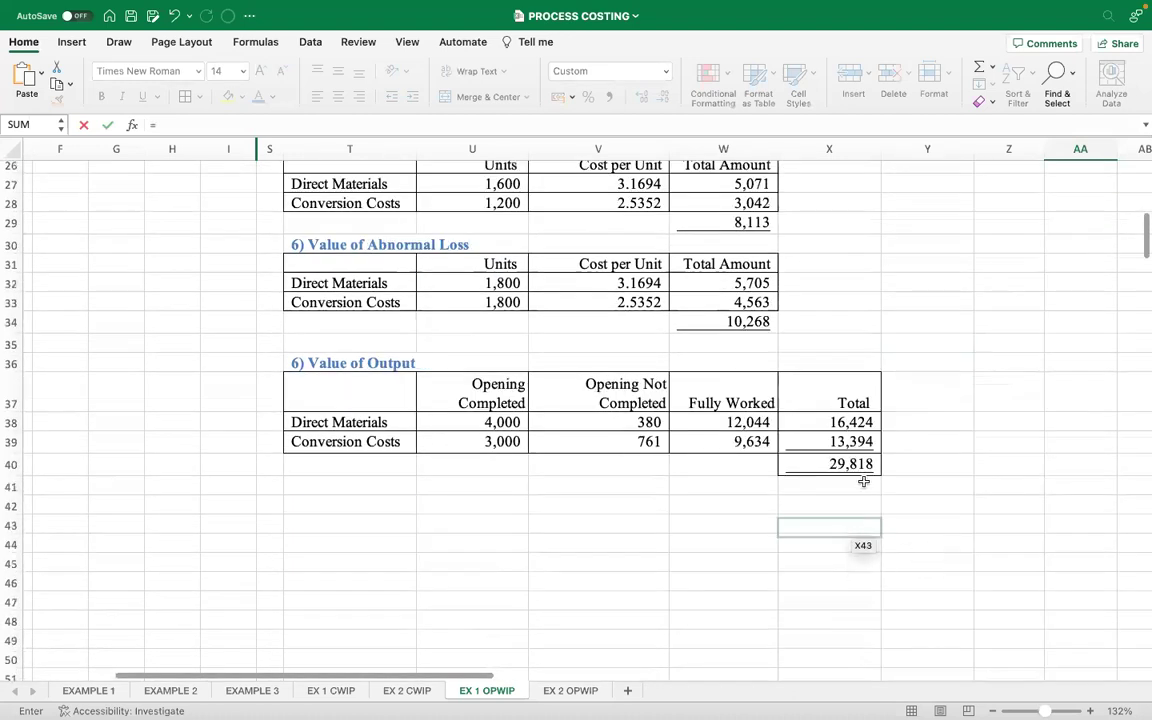
pyautogui.click(848, 466)
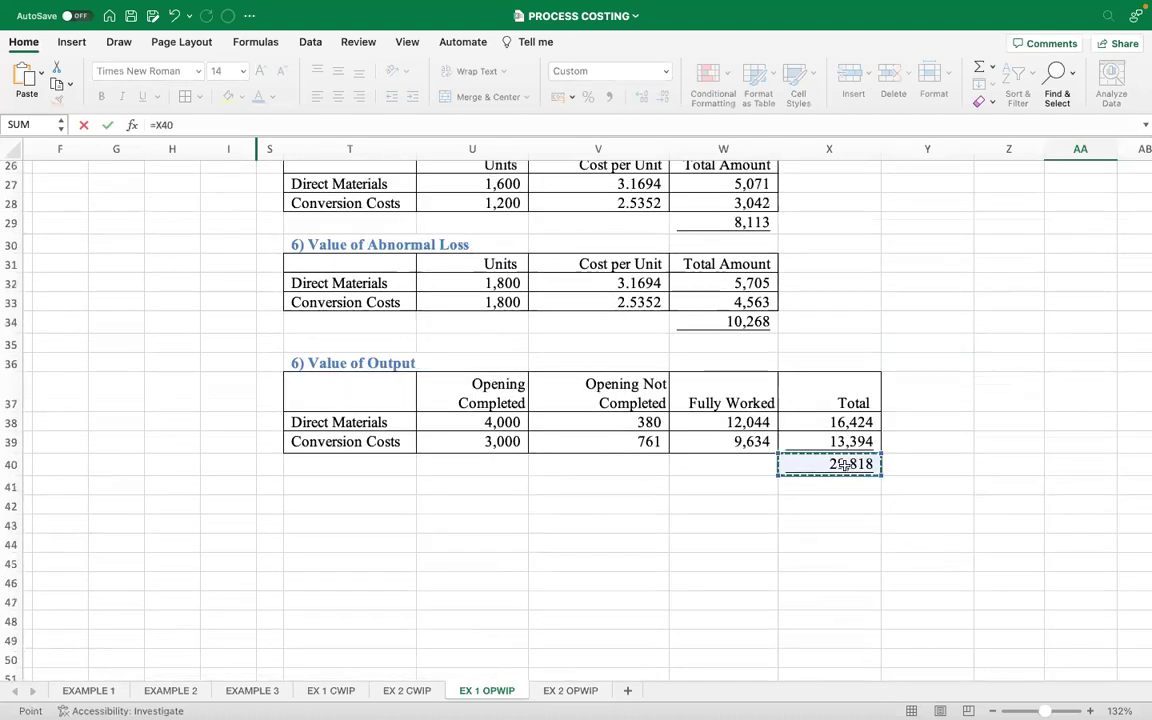
pyautogui.press('Return')
# Link the Process account's Closing WIP amount in AA19 with =W29 and its Abnormal Loss amount in AA21 with =W34.
pyautogui.write('=')
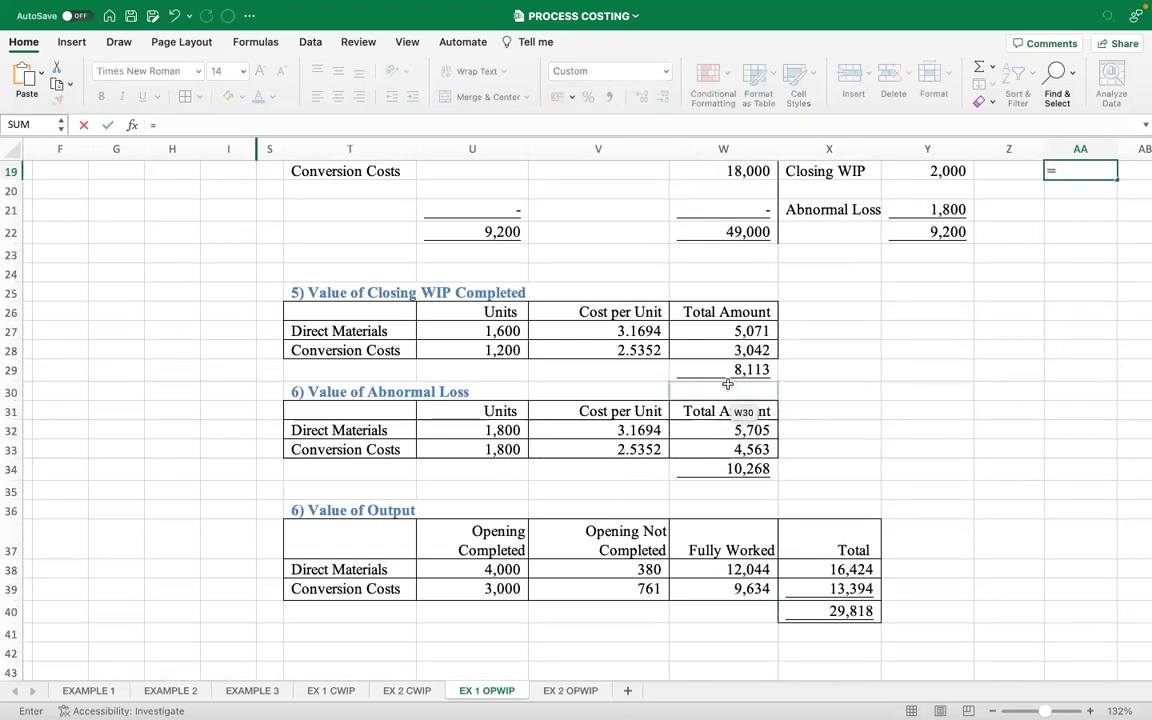
pyautogui.click(729, 371)
pyautogui.press('Return')
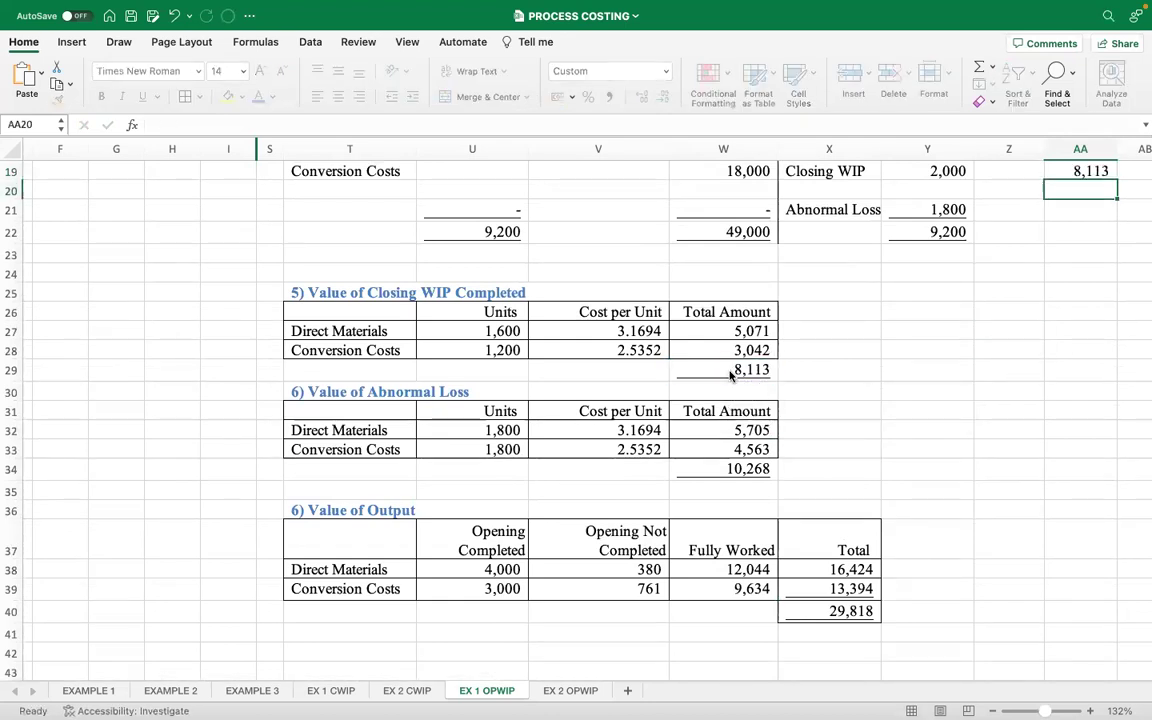
pyautogui.click(1078, 209)
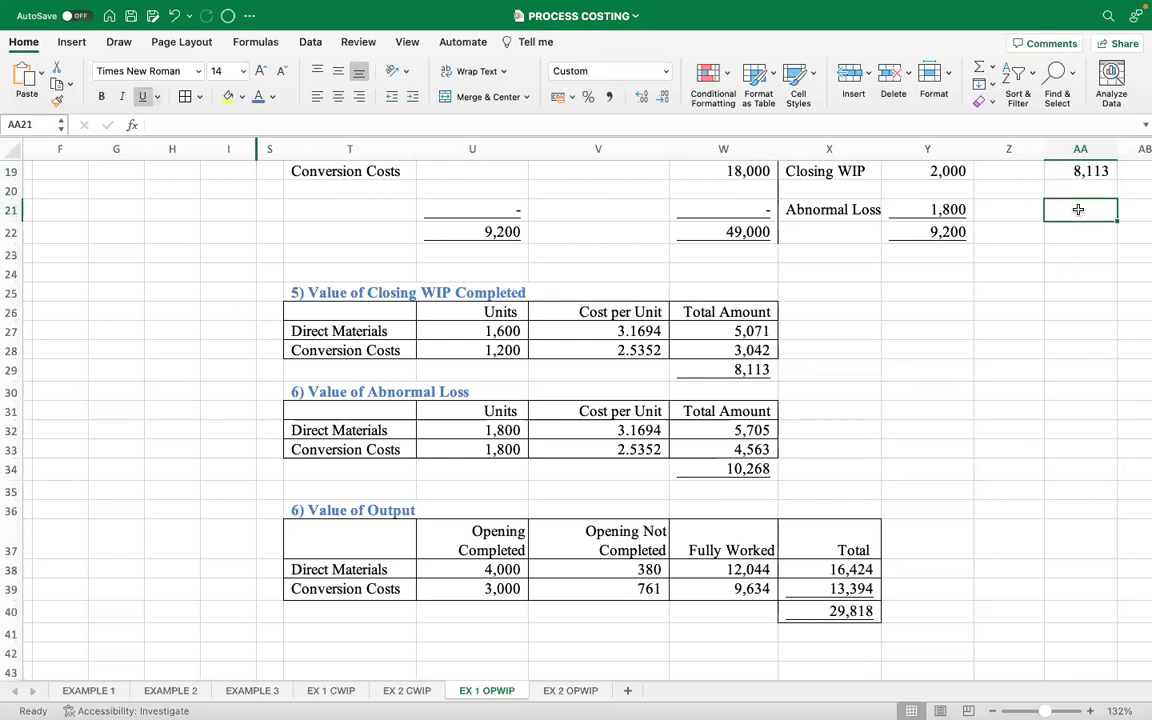
pyautogui.write('=')
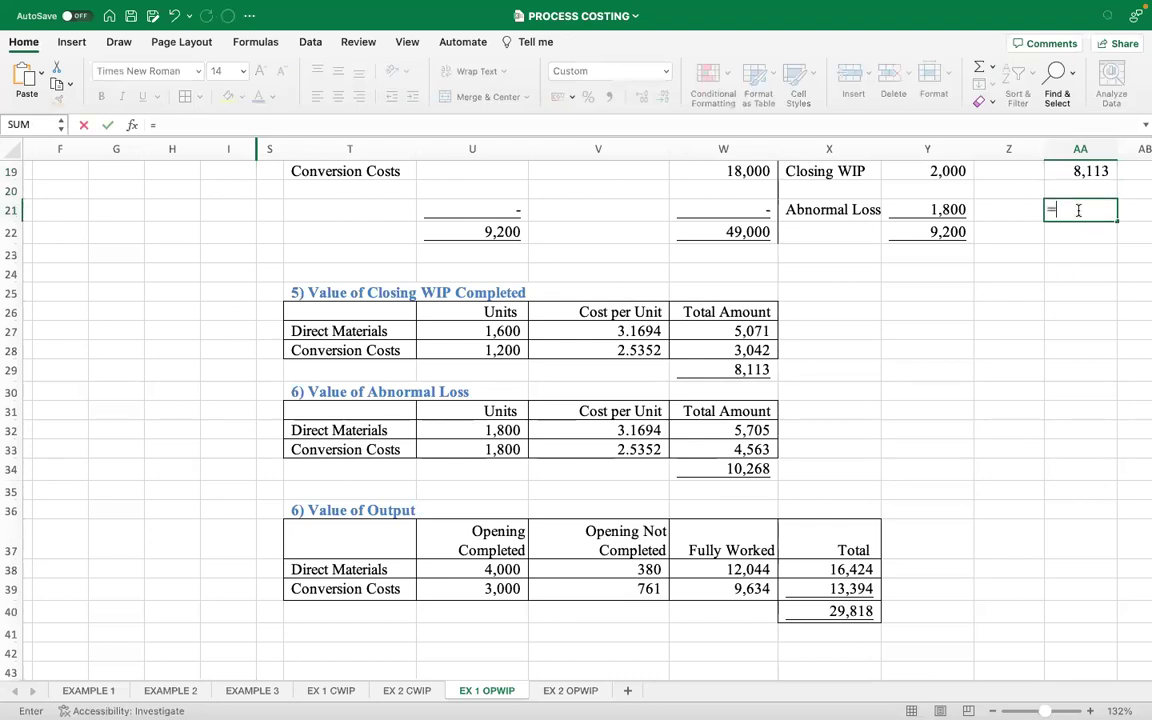
pyautogui.click(689, 466)
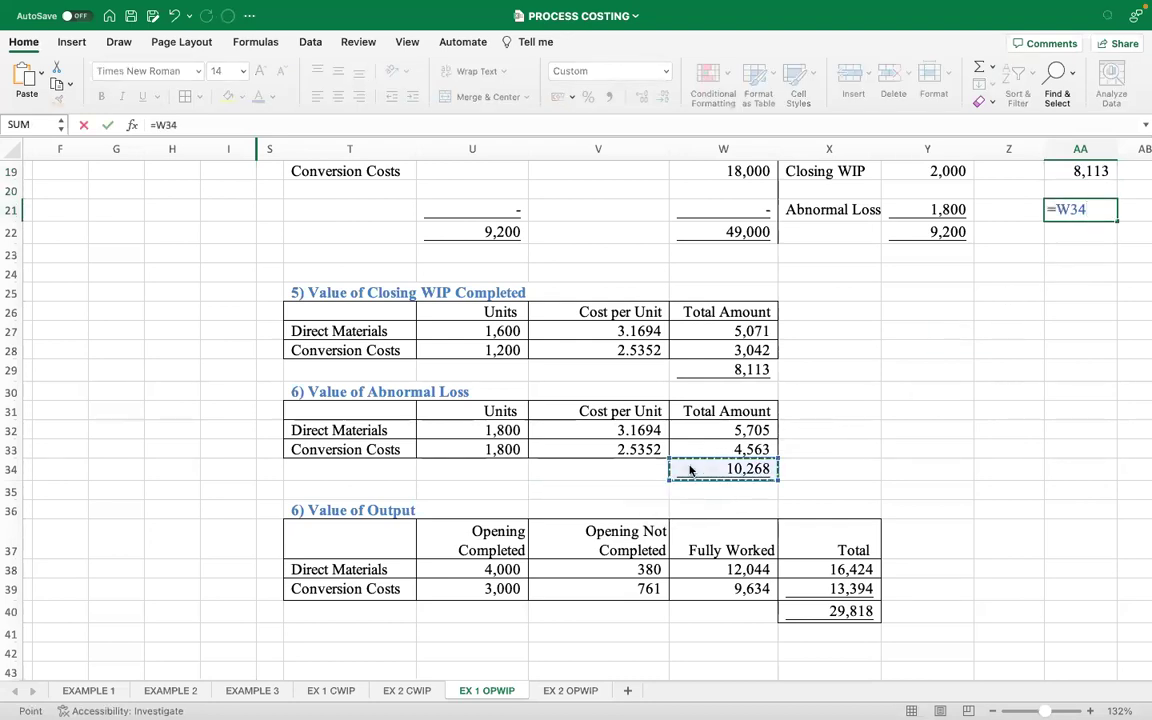
pyautogui.press('Return')
# Total the credit-side amounts of the Process account in AA22 with =SUM(AA17:AA21).
pyautogui.scroll(4, 913, 450)
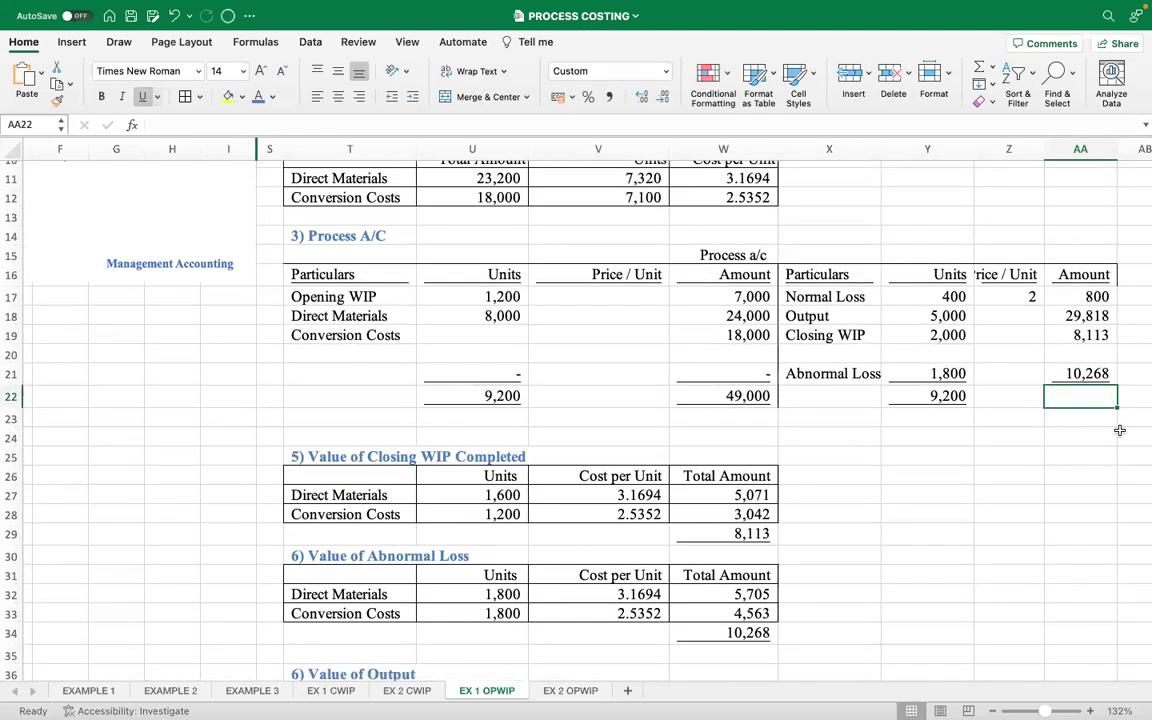
pyautogui.click(978, 67)
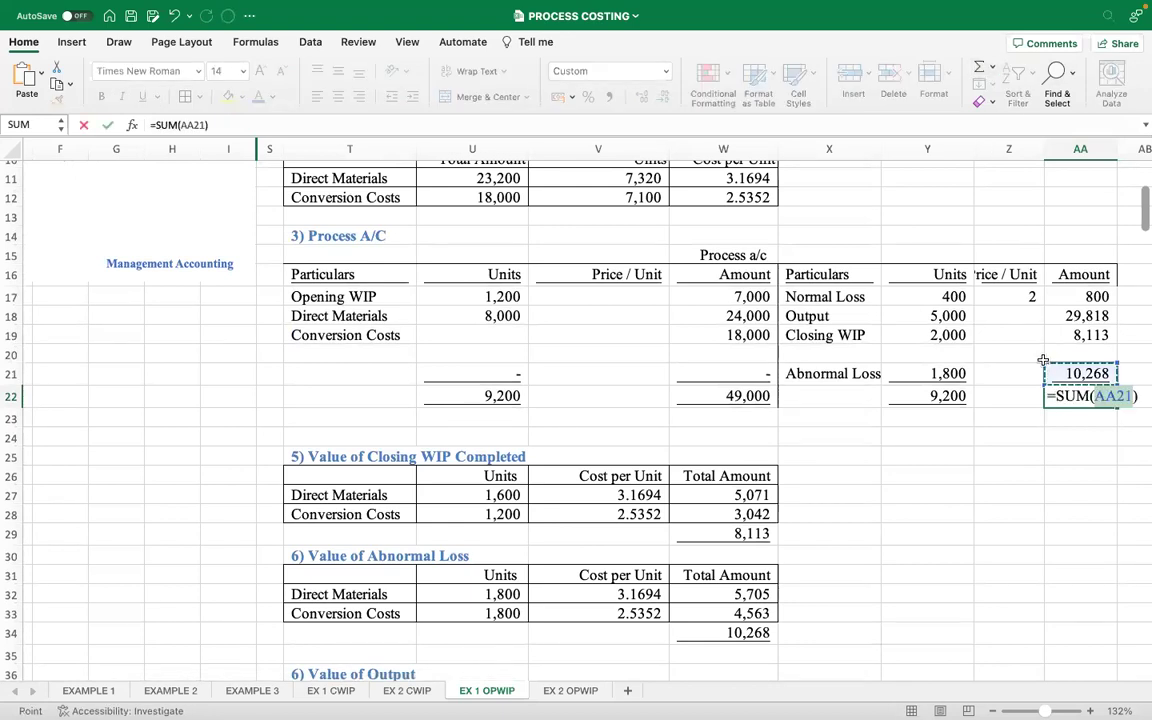
pyautogui.moveTo(1043, 365); pyautogui.dragTo(1043, 296)
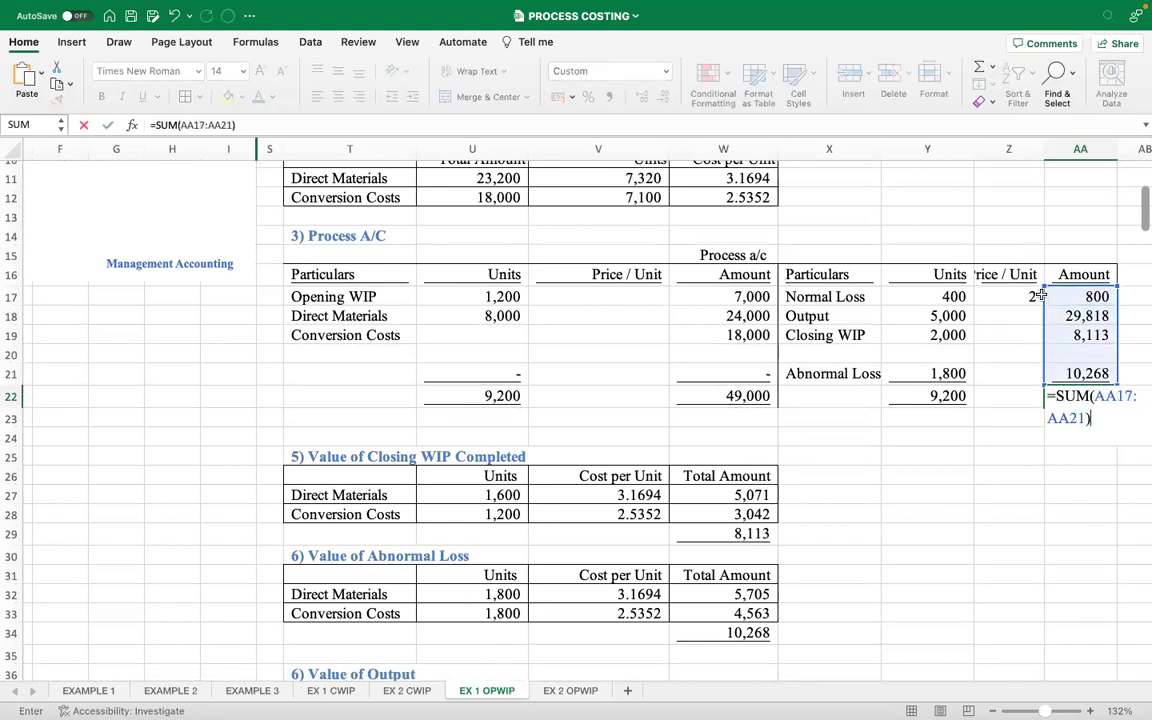
pyautogui.press('Return')
pyautogui.click(1066, 495)
pyautogui.scroll(3, 1028, 509)
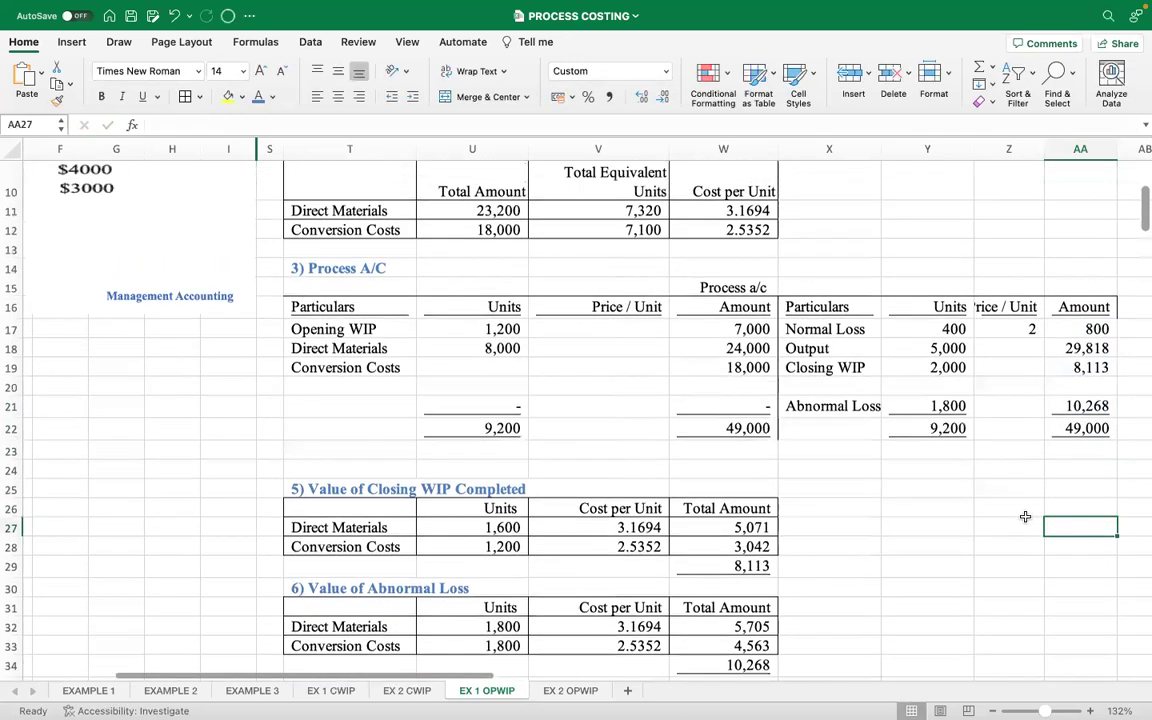
pyautogui.scroll(3, 1025, 517)
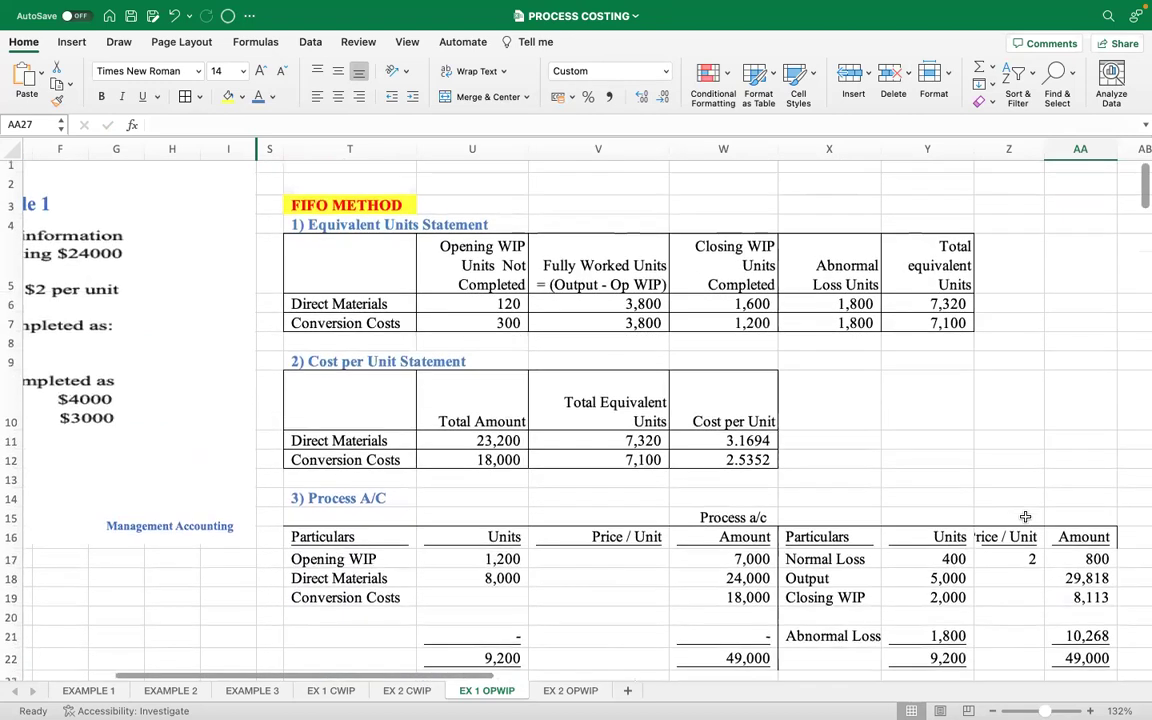